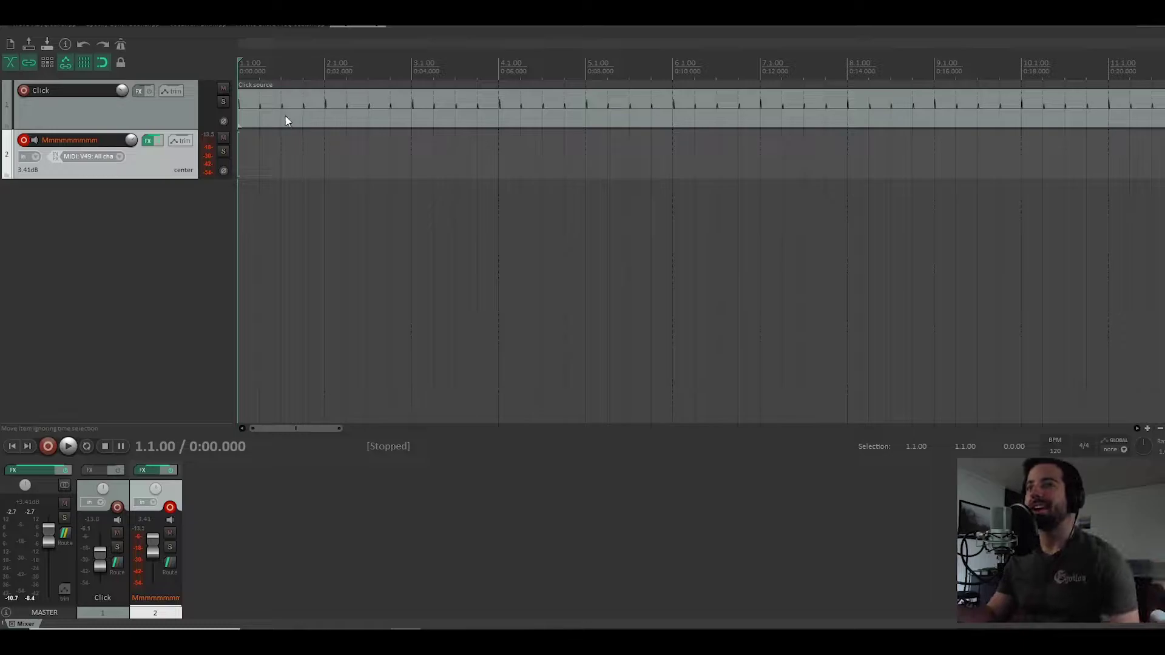
# Step: Inspect the LABS instrument on track 2 and where its Circular Mmm's preset sits in the Astral Forms list
pyautogui.click(148, 140)
pyautogui.moveTo(700, 228); pyautogui.dragTo(727, 98)
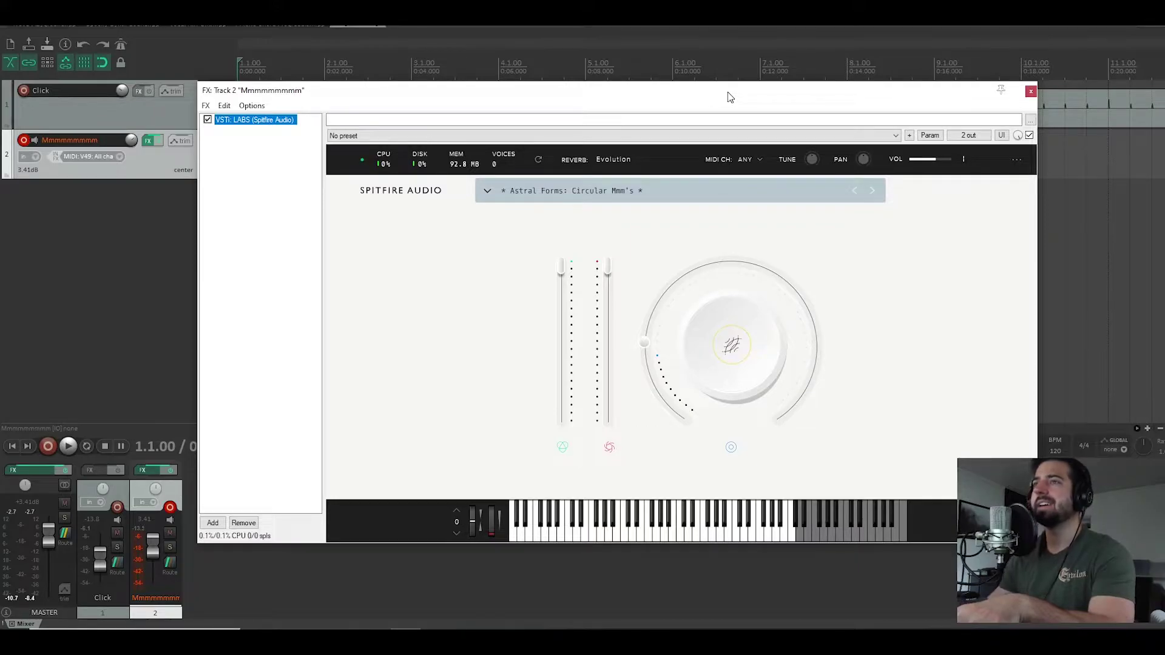
pyautogui.click(487, 192)
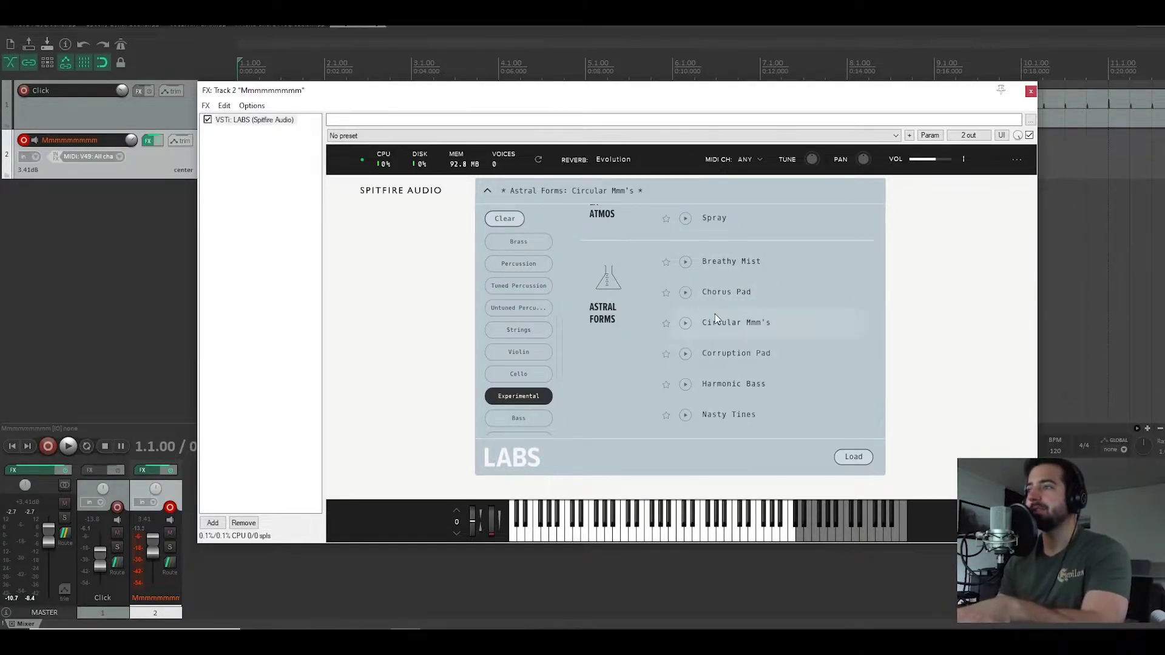
pyautogui.click(489, 192)
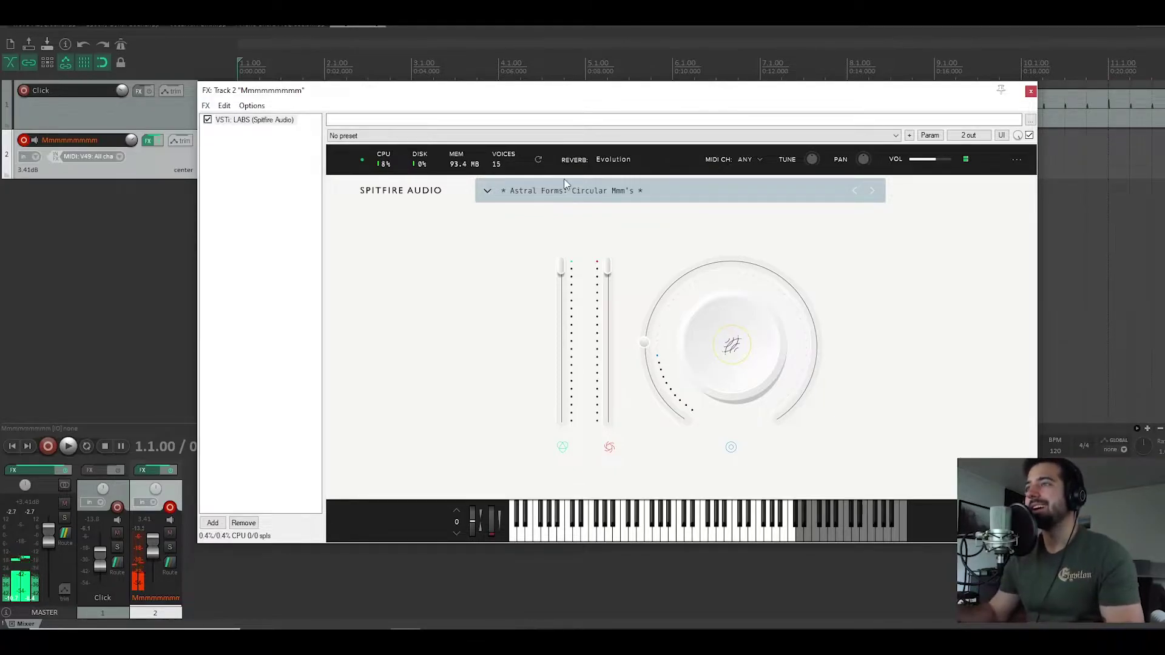
pyautogui.click(1031, 91)
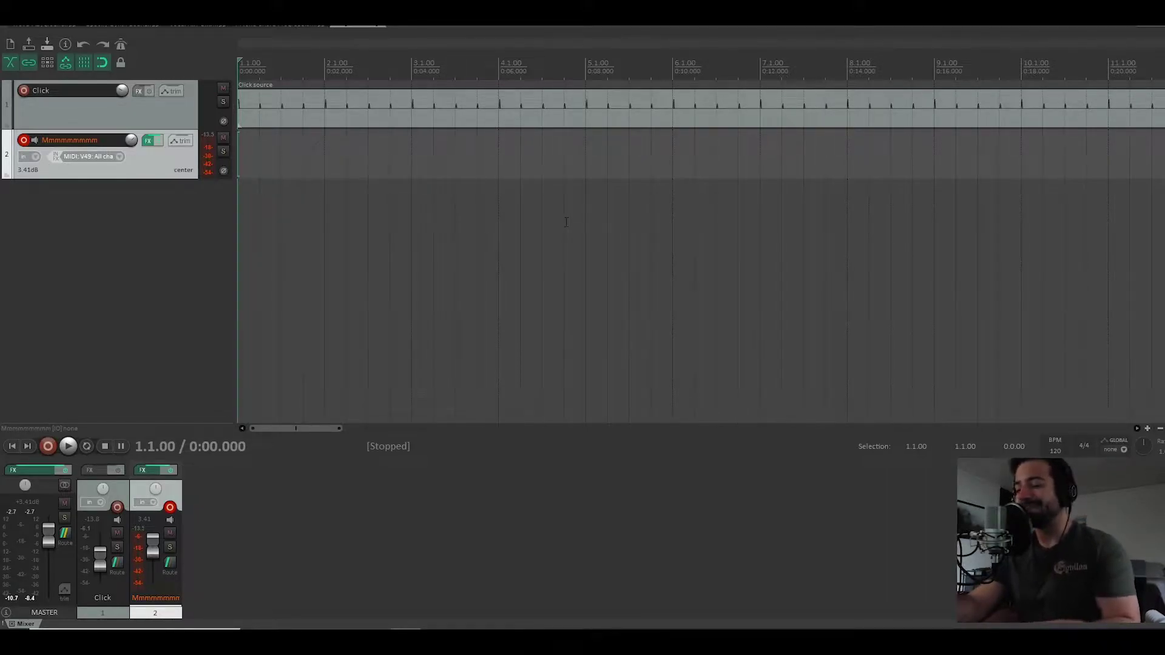
# Step: Play the click track to hear the tempo, and record a three-chord MIDI take on track 2 from the project start
pyautogui.press('space')
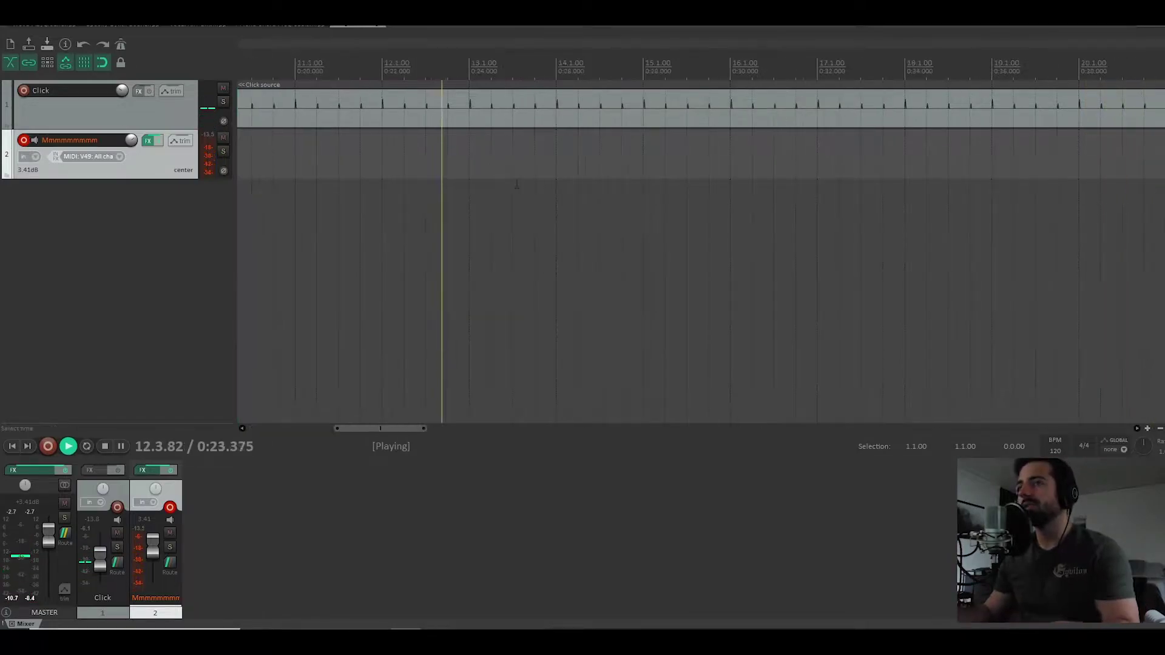
pyautogui.press('space')
pyautogui.scroll(-3, 517, 184)
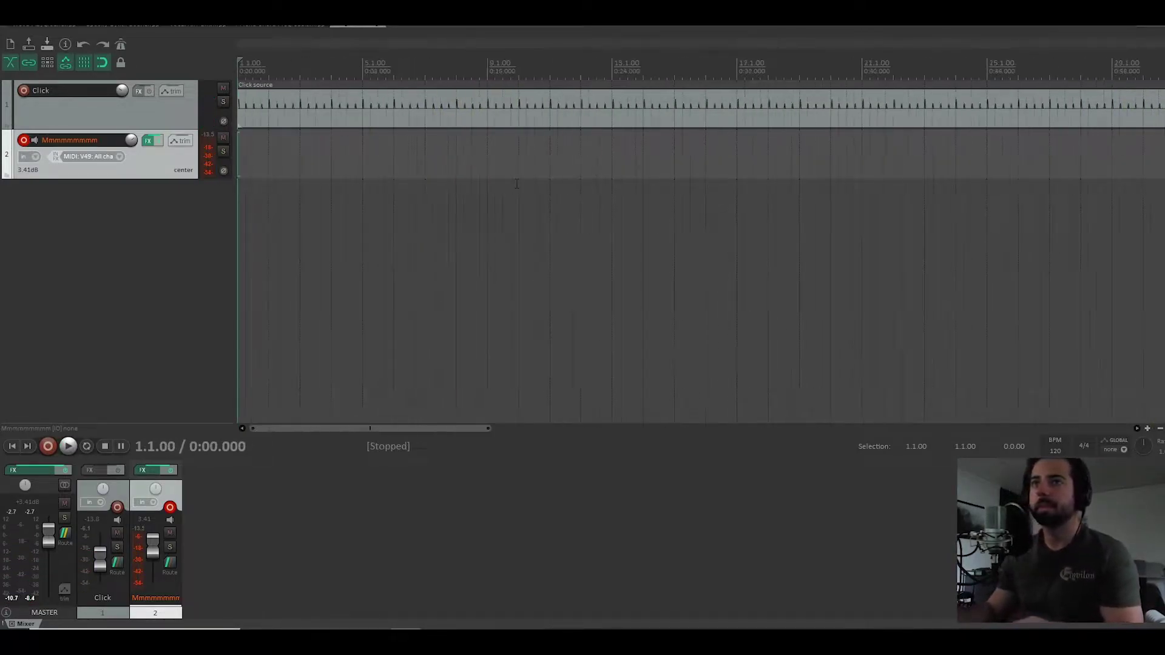
pyautogui.hotkey('ctrl', 'r')
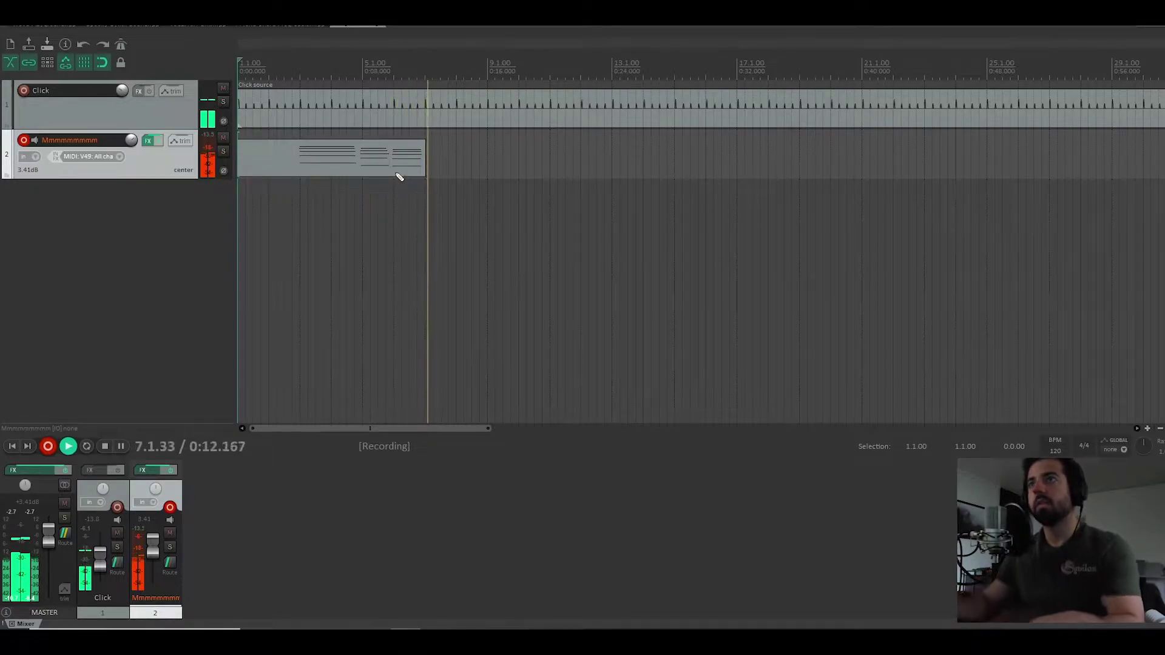
pyautogui.press('space')
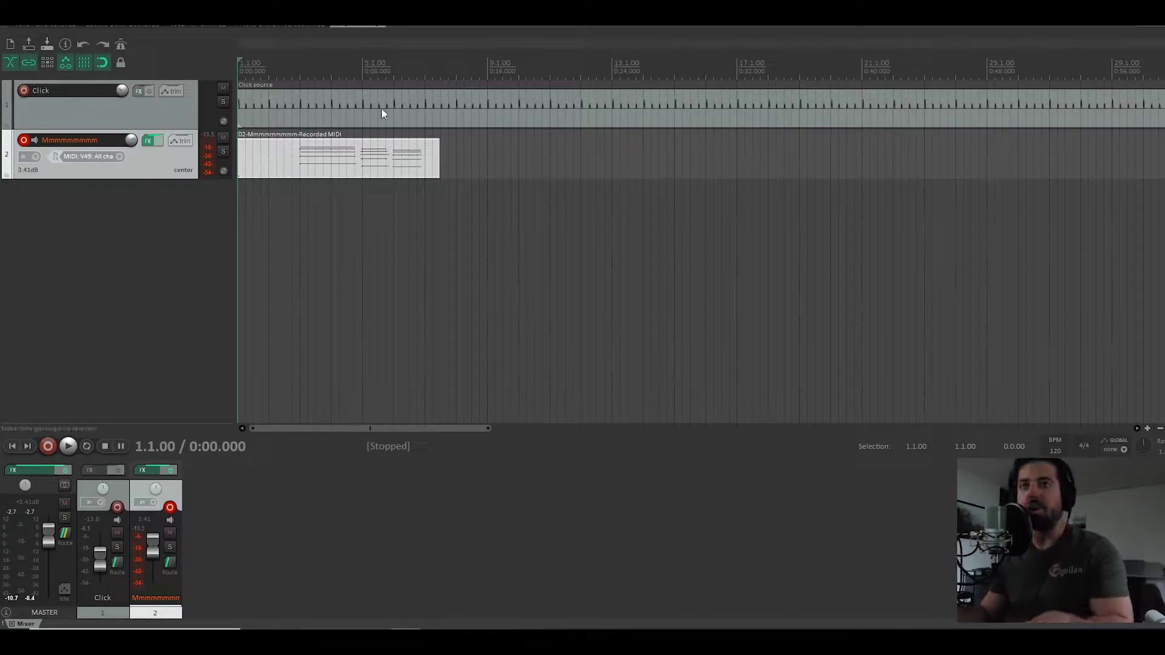
pyautogui.click(512, 174)
pyautogui.hotkey('ctrl', 'r')
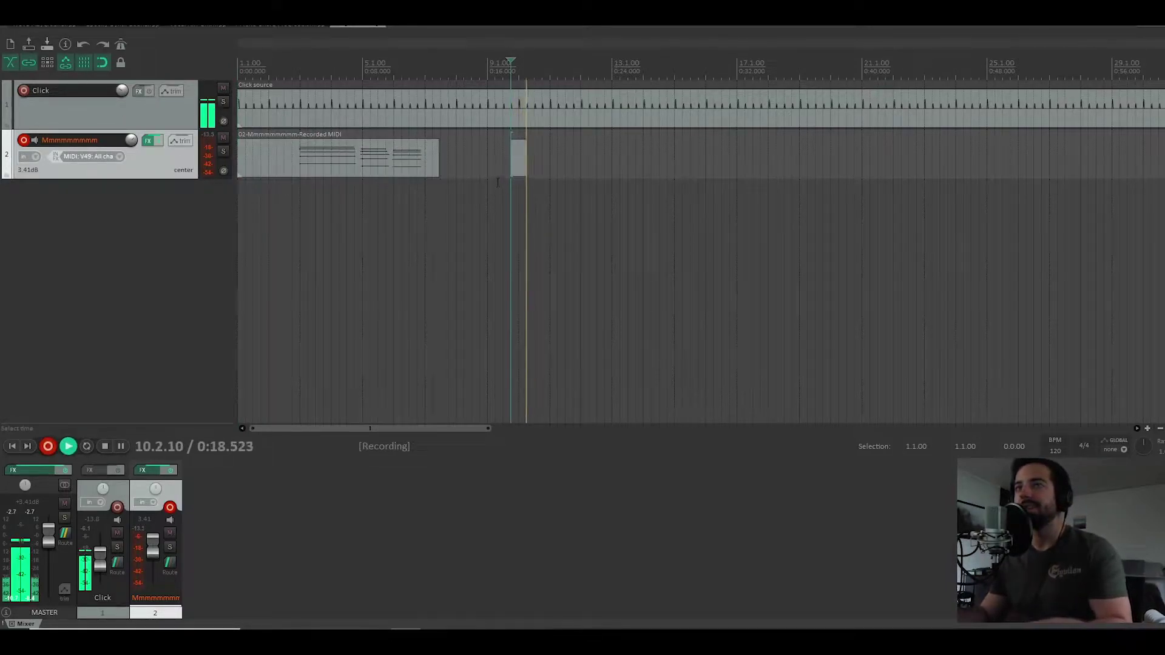
pyautogui.press('space')
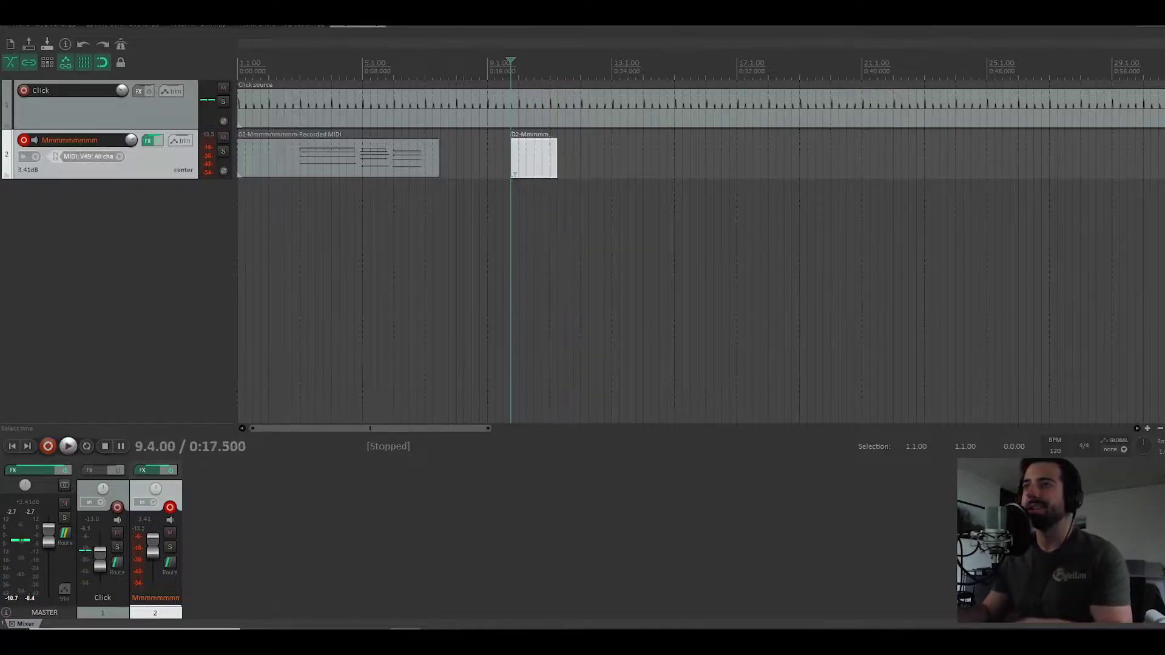
pyautogui.press('Delete')
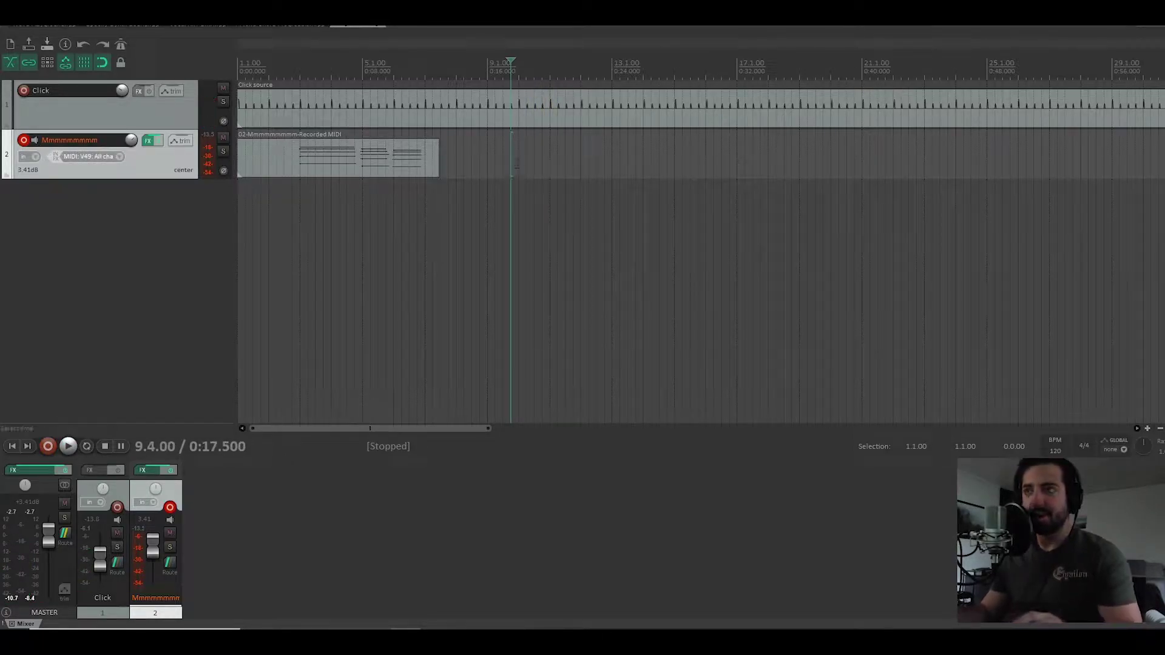
# Step: Open the recorded chord take on track 2 in the MIDI editor with all its measures in view
pyautogui.doubleClick(391, 155)
pyautogui.moveTo(680, 248); pyautogui.dragTo(668, 156)
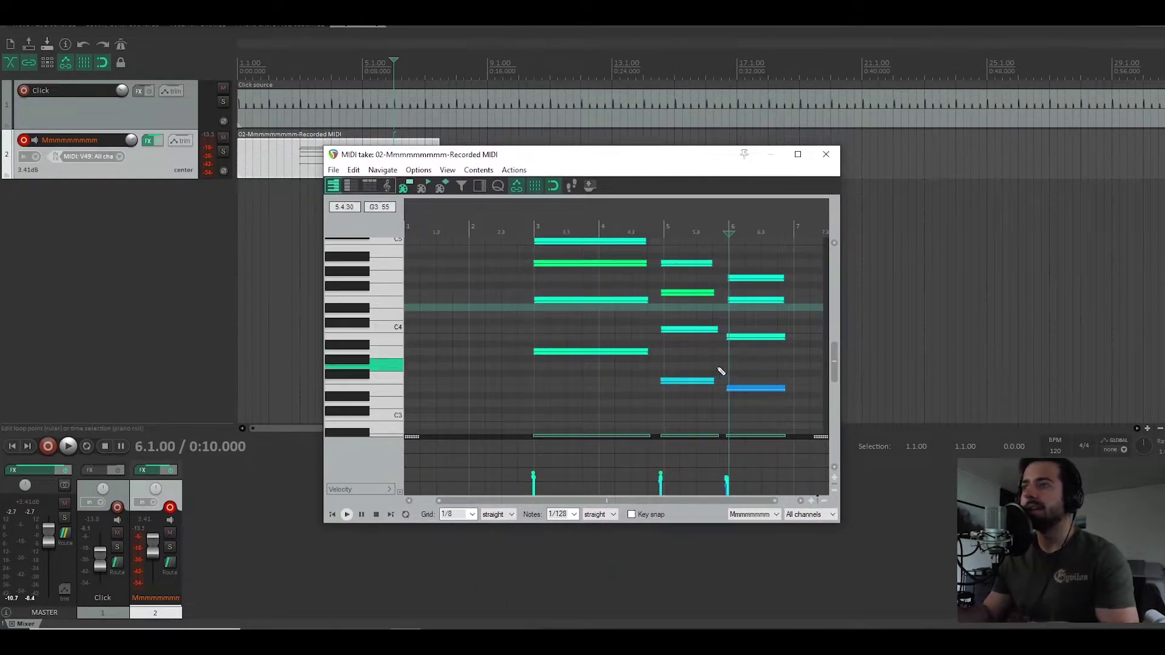
pyautogui.scroll(-2, 502, 372)
pyautogui.scroll(-3, 381, 344)
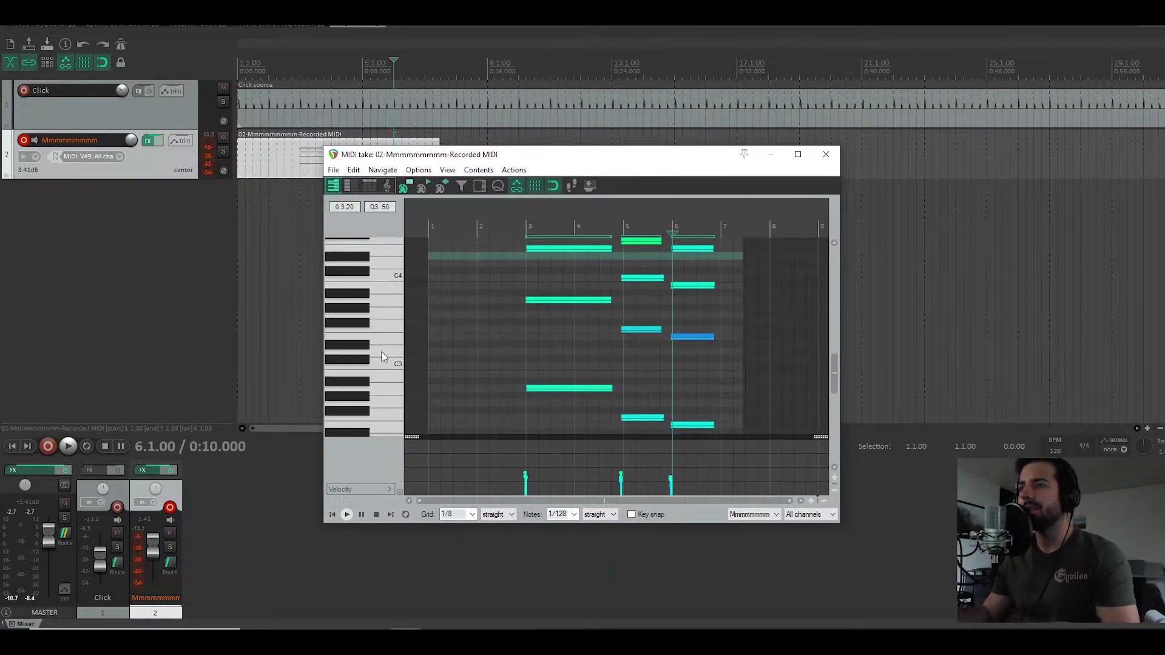
pyautogui.scroll(1, 356, 336)
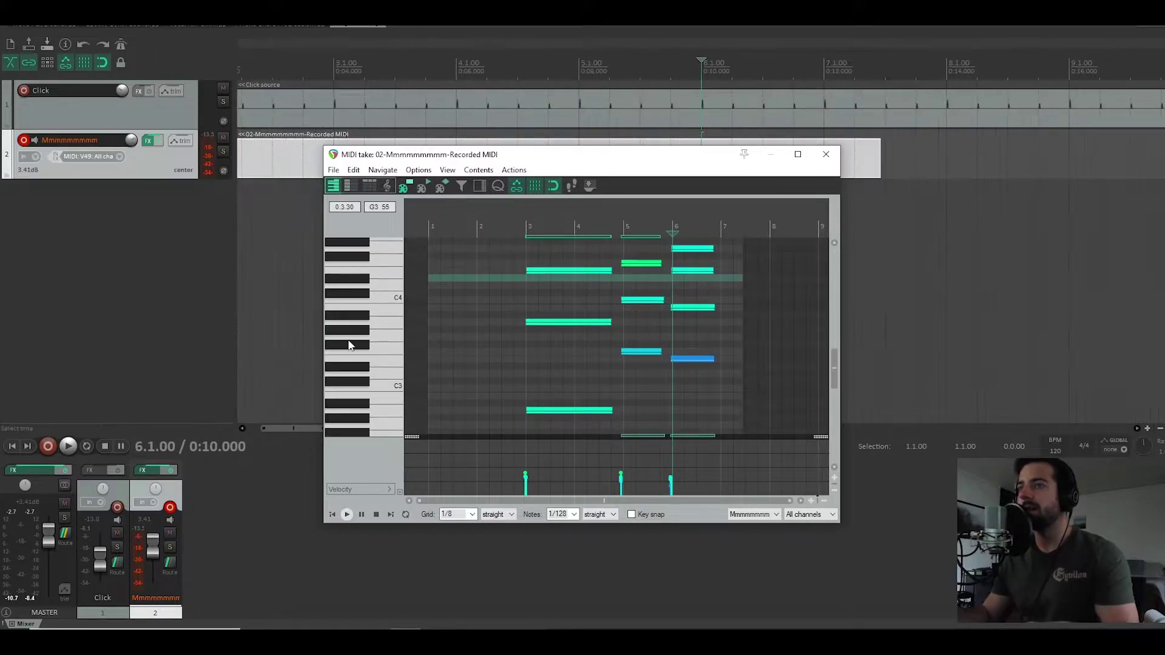
pyautogui.scroll(-2, 261, 318)
pyautogui.scroll(-3, 458, 341)
pyautogui.scroll(1, 458, 341)
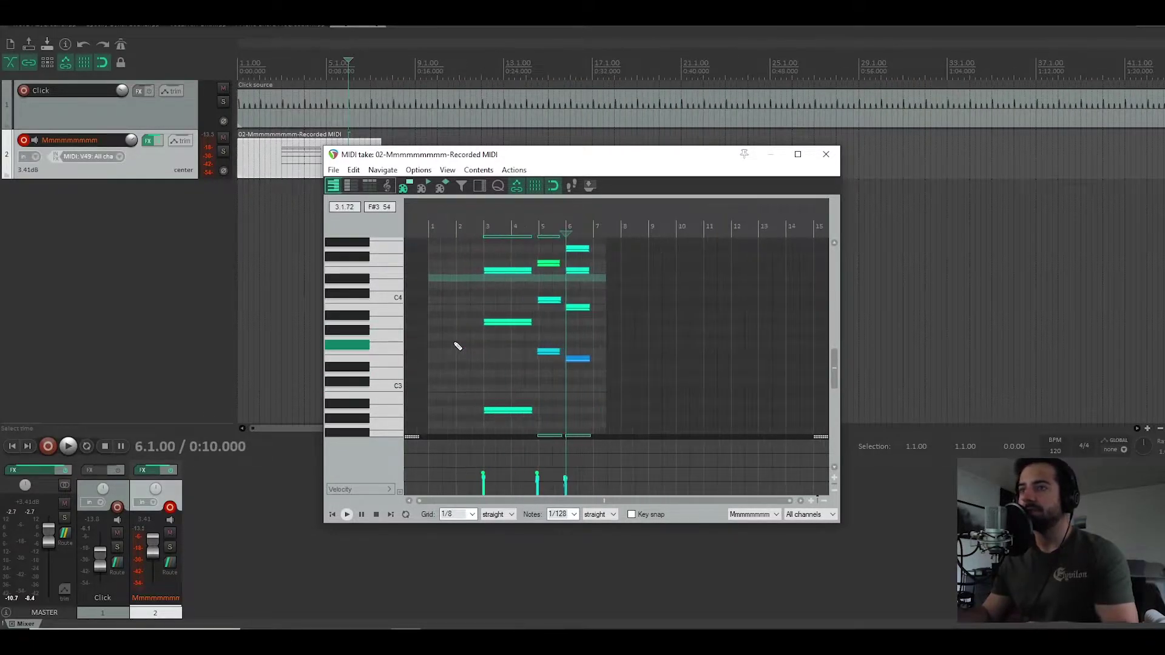
pyautogui.scroll(1, 479, 321)
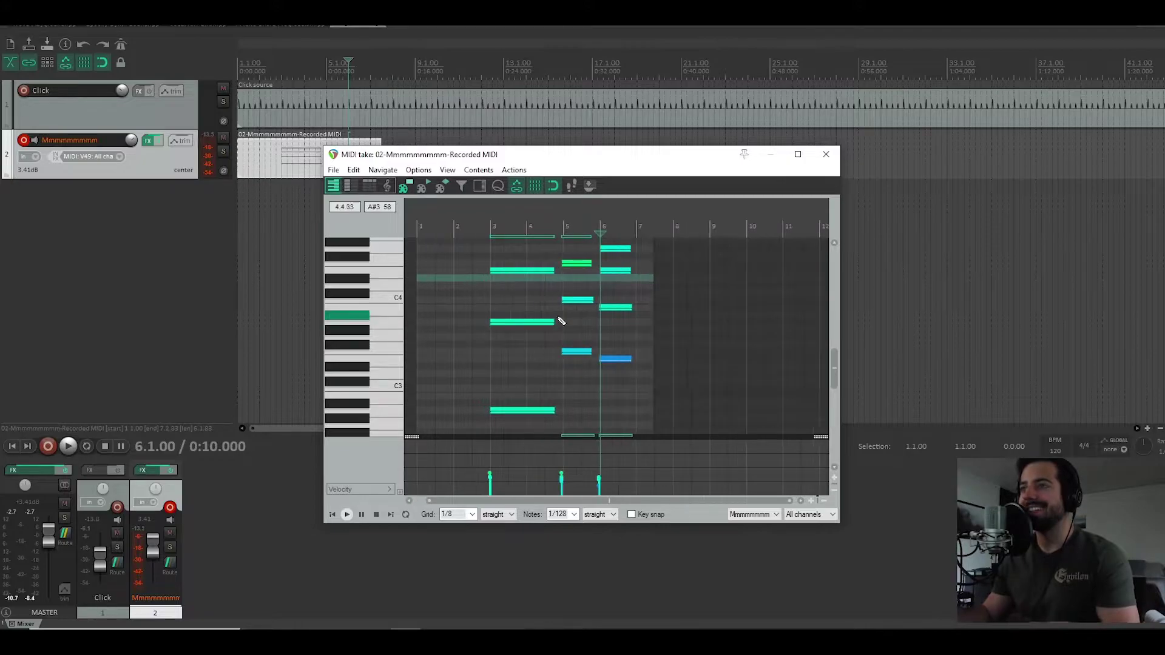
# Step: Quantize the recorded chord notes to the grid and play the take back from 2.3.00
pyautogui.click(566, 300)
pyautogui.click(565, 301)
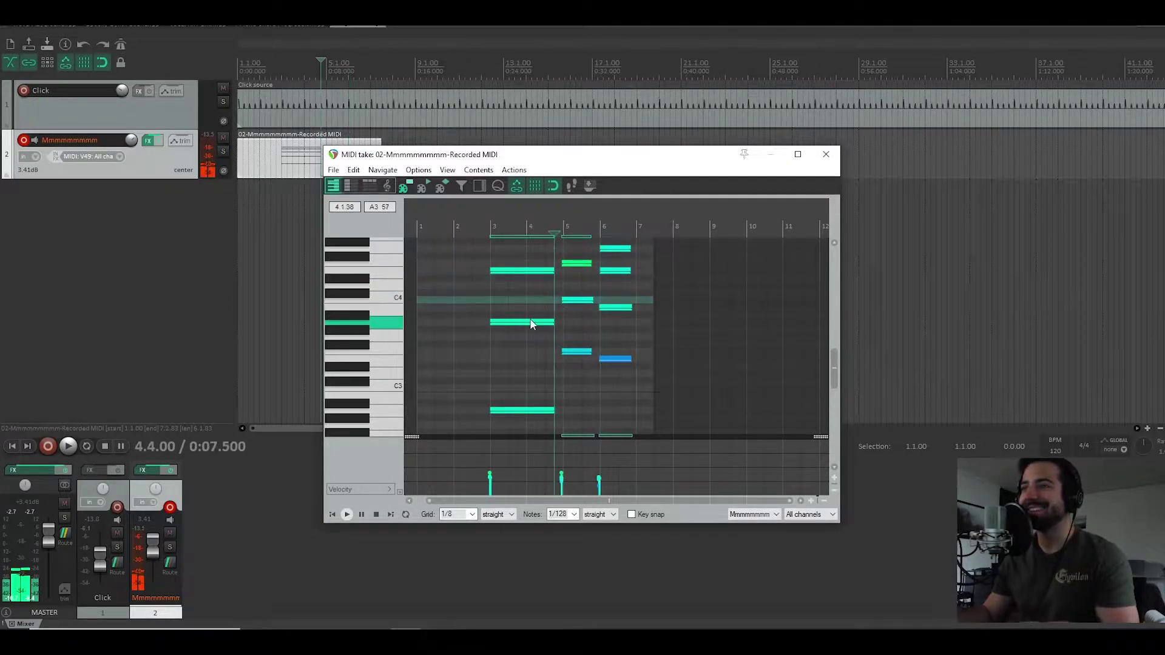
pyautogui.press('q')
pyautogui.click(626, 382)
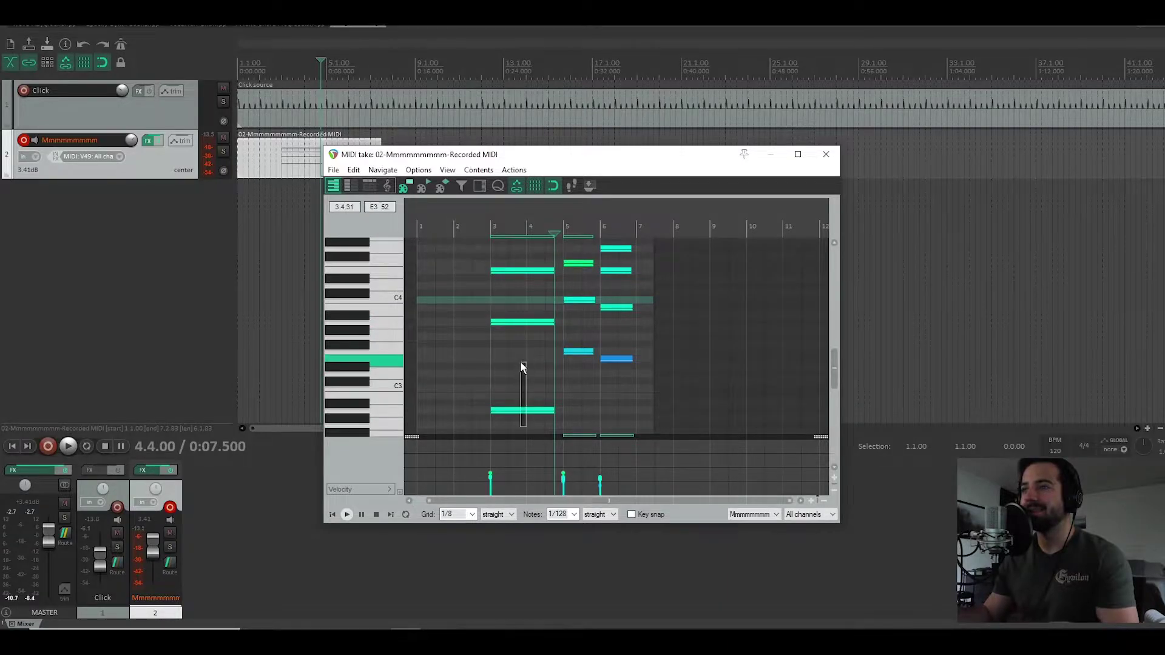
pyautogui.click(473, 344)
pyautogui.press('space')
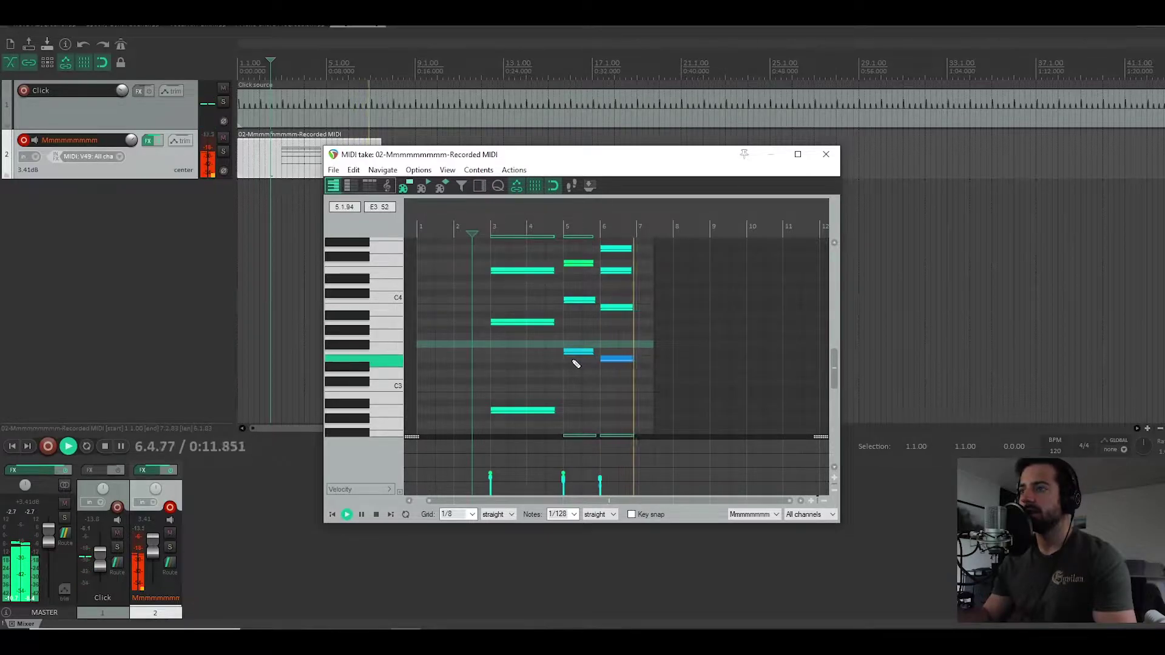
pyautogui.press('space')
# Step: Set the MIDI editor grid to 1/16 and lengthen all notes of the measure 3 chord to nearly the start of measure 5
pyautogui.scroll(2, 541, 367)
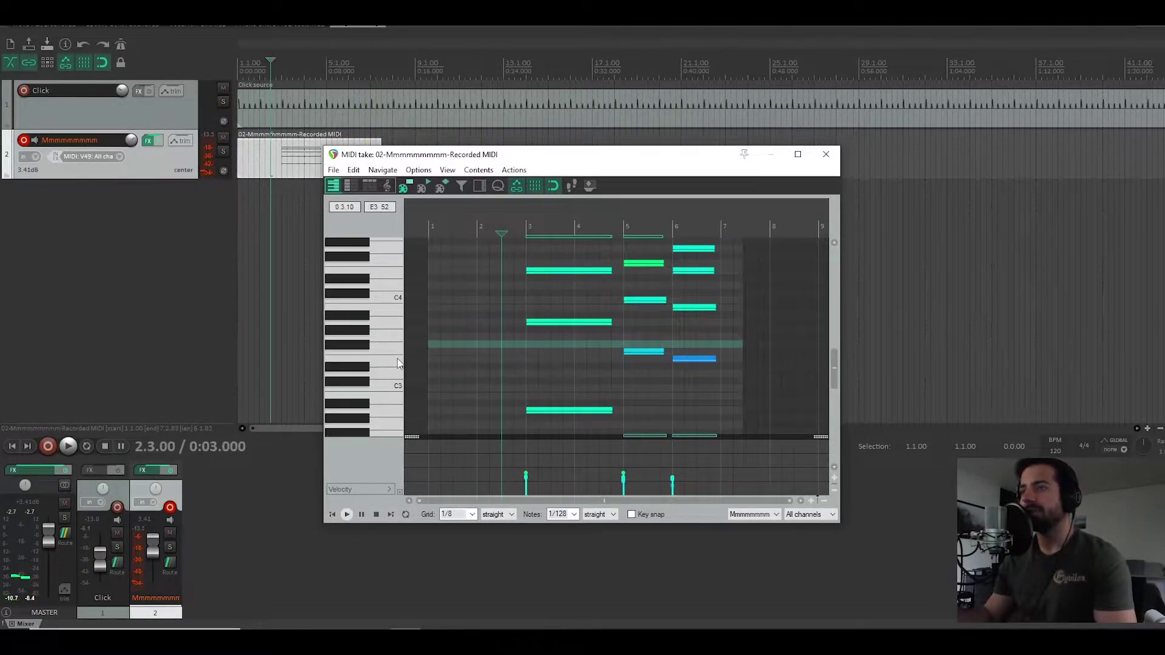
pyautogui.scroll(-3, 380, 363)
pyautogui.click(473, 514)
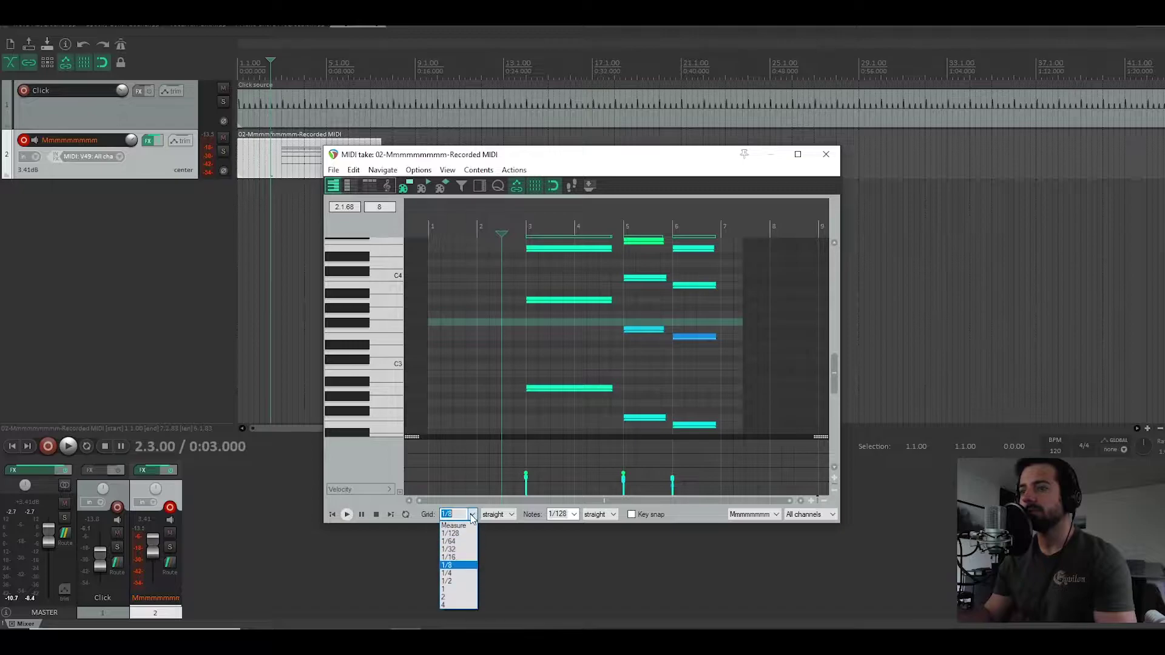
pyautogui.click(468, 558)
pyautogui.scroll(10, 567, 351)
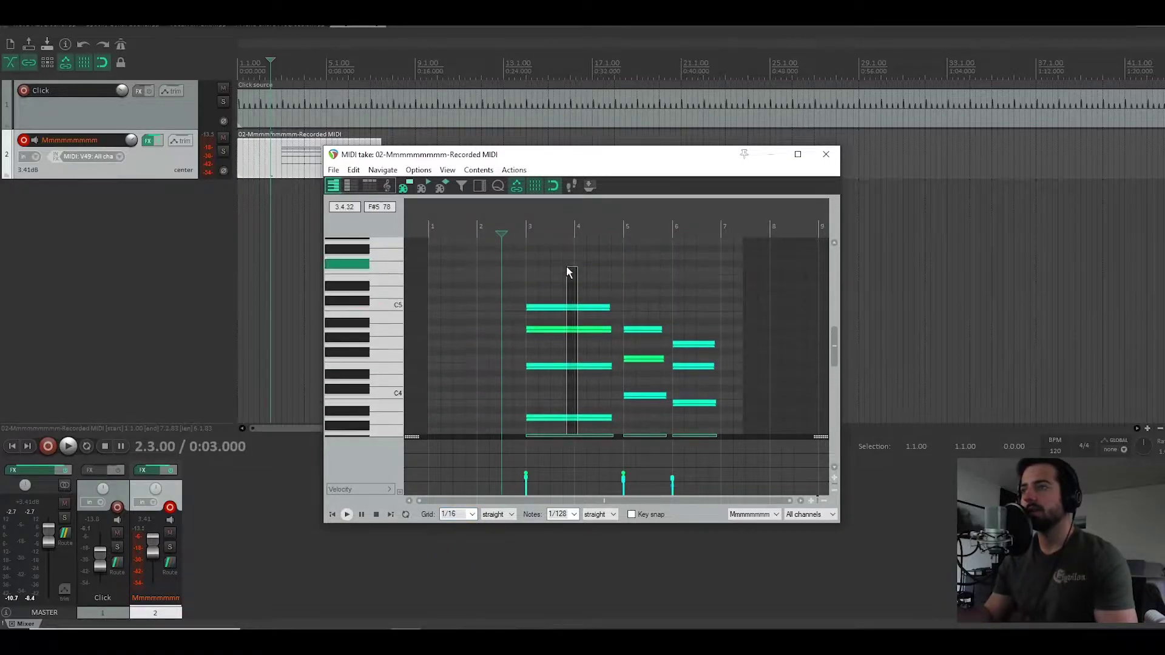
pyautogui.moveTo(569, 288); pyautogui.dragTo(570, 290)
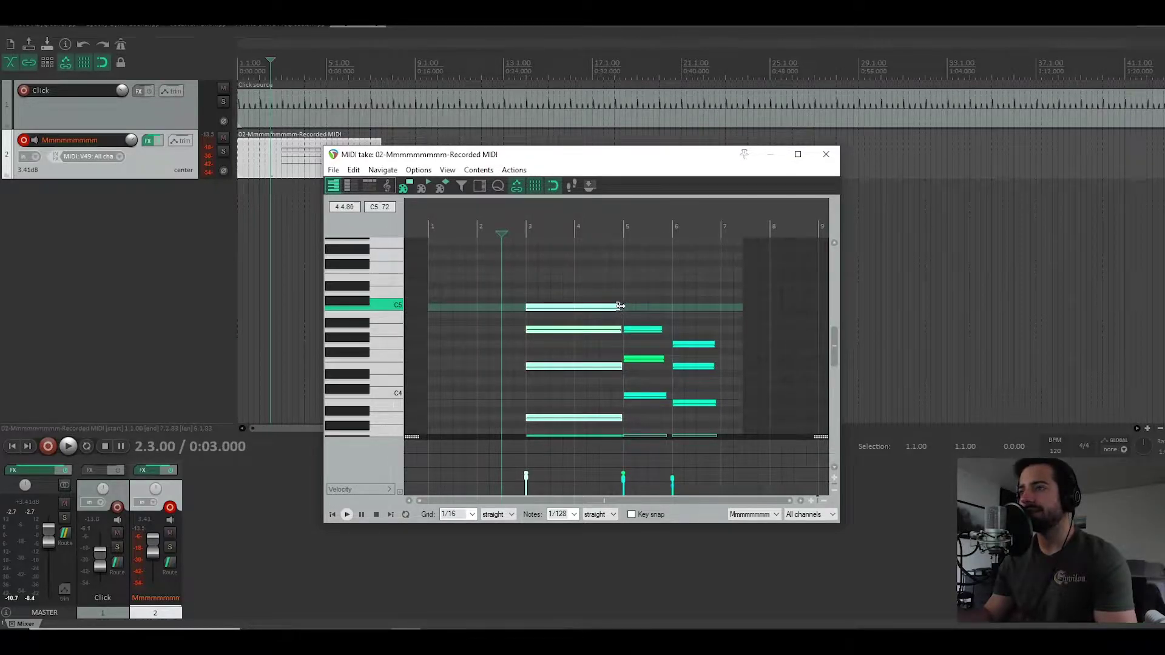
# Step: Play the chords from measure 3 and shorten the first chord's notes slightly, leaving a small gap before measure 5
pyautogui.click(526, 278)
pyautogui.press('space')
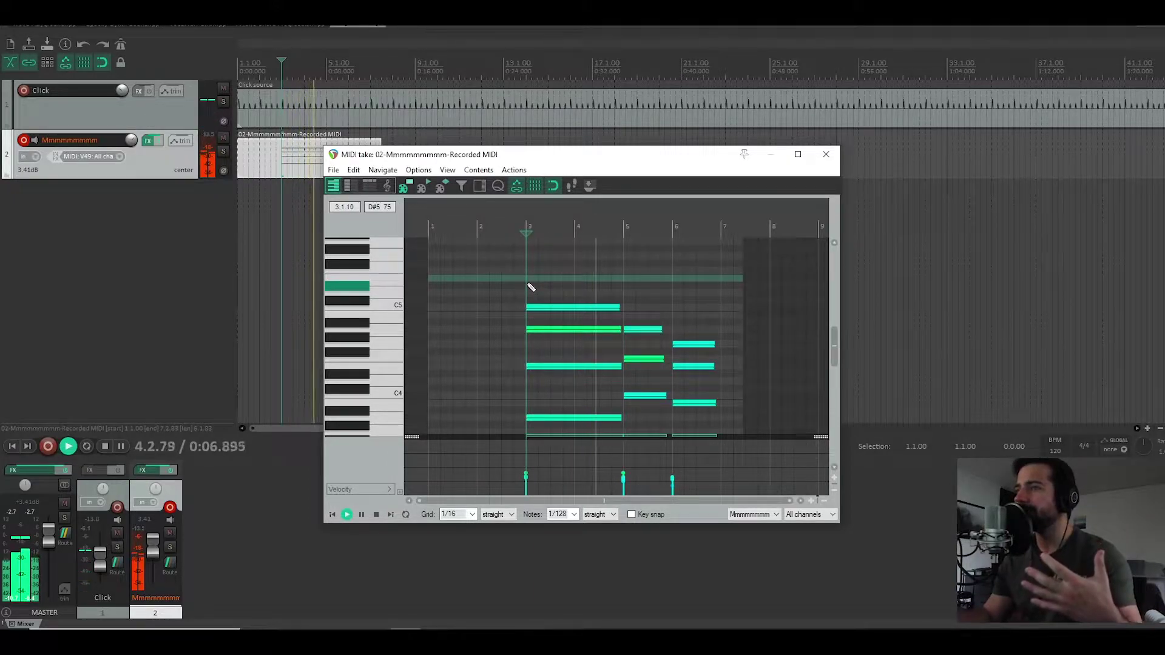
pyautogui.press('space')
pyautogui.doubleClick(596, 305)
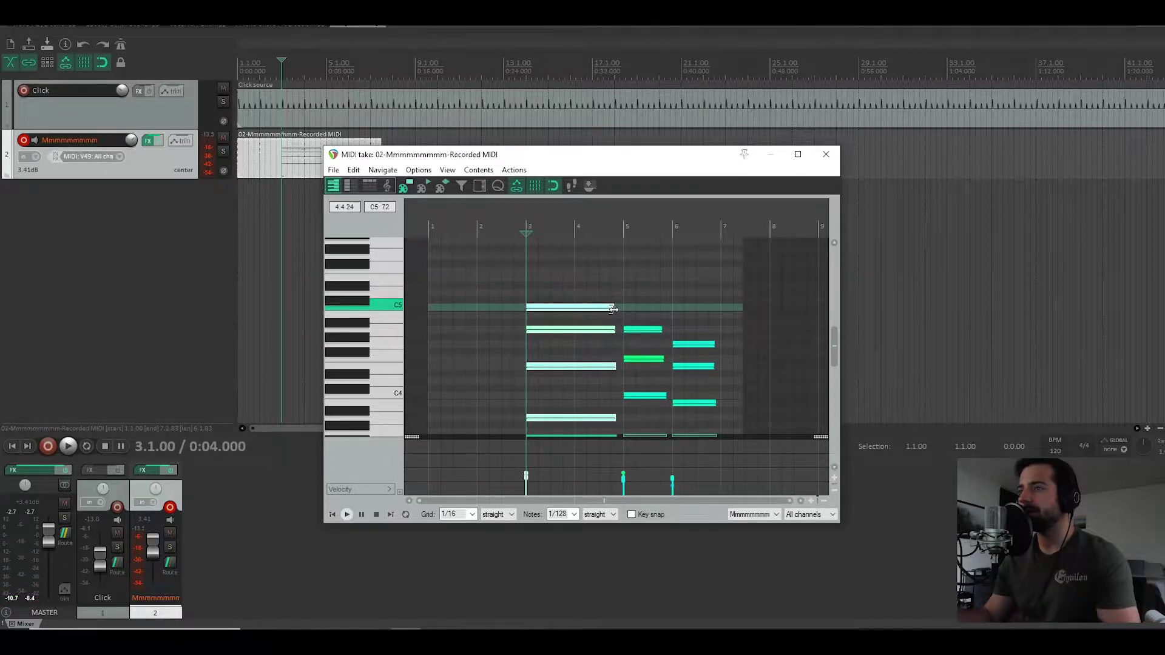
pyautogui.press('space')
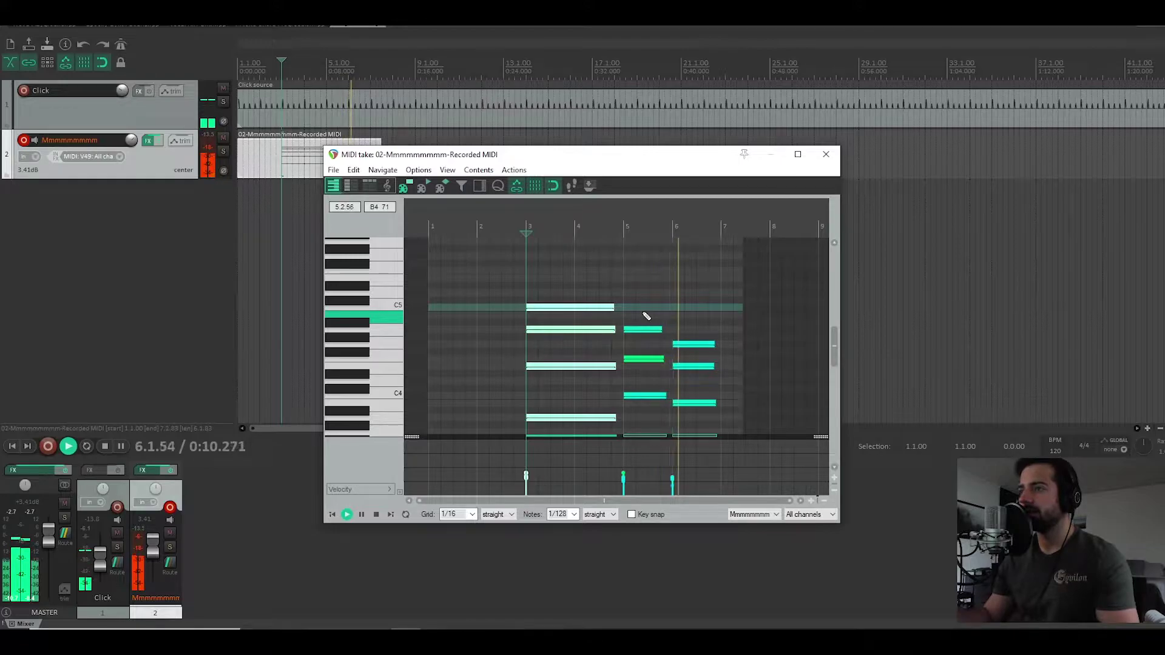
pyautogui.press('space')
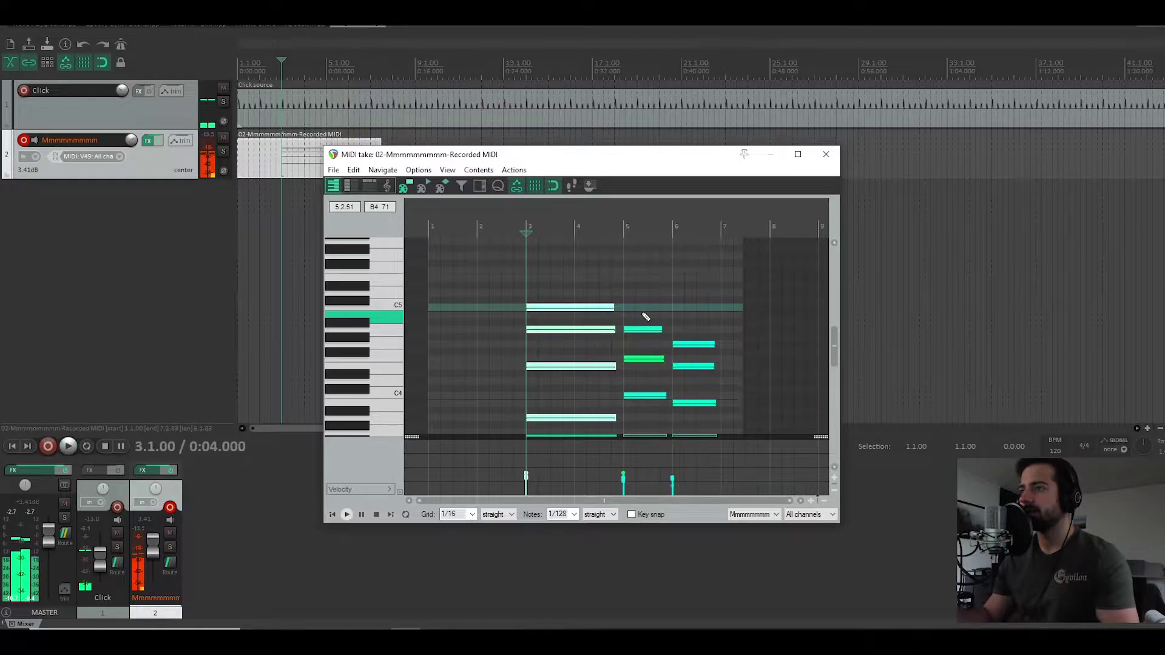
# Step: Set the MIDI editor grid to 1/32 and lengthen the notes of the measure 5 chord slightly
pyautogui.scroll(-5, 647, 428)
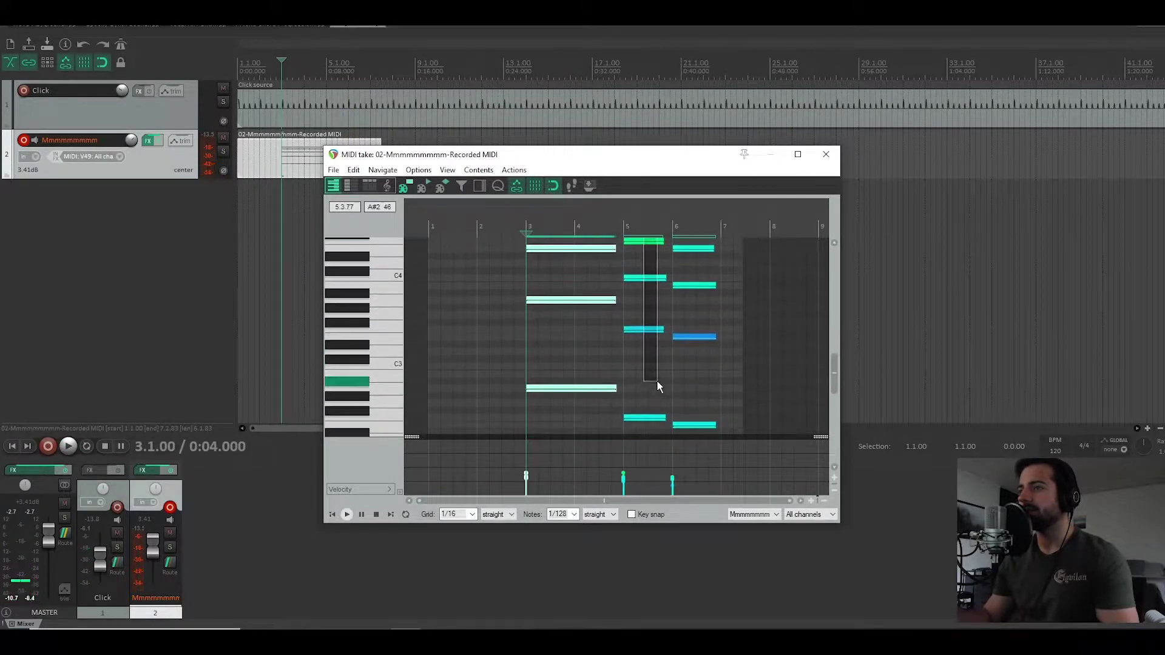
pyautogui.scroll(-2, 647, 425)
pyautogui.click(660, 343)
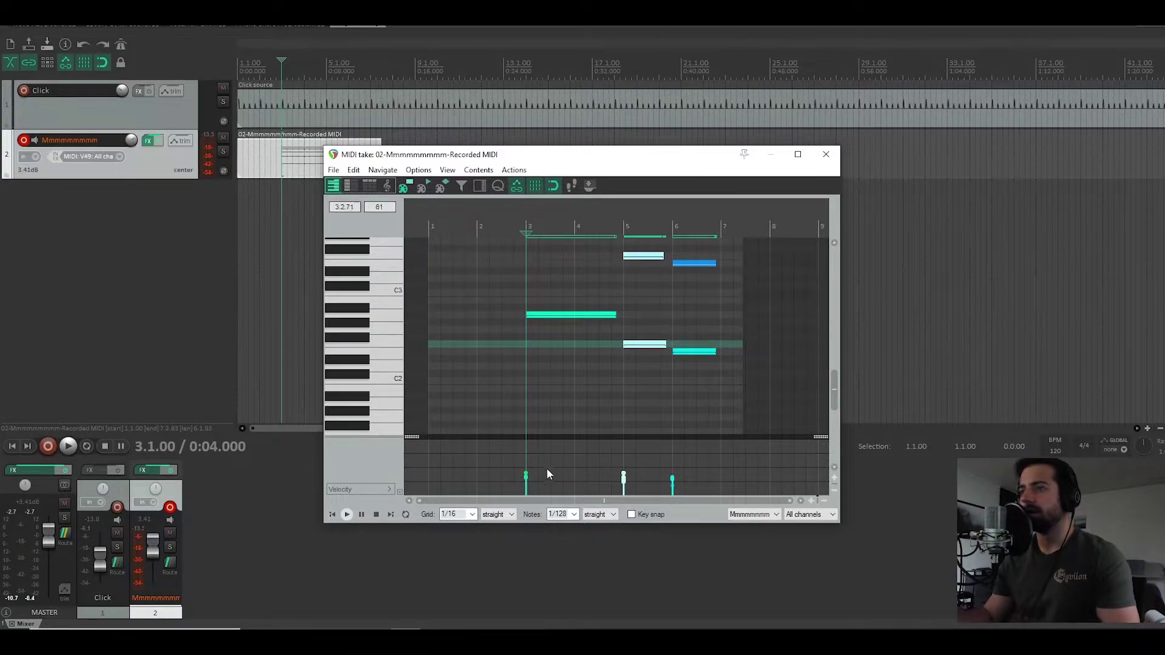
pyautogui.click(472, 515)
pyautogui.click(460, 549)
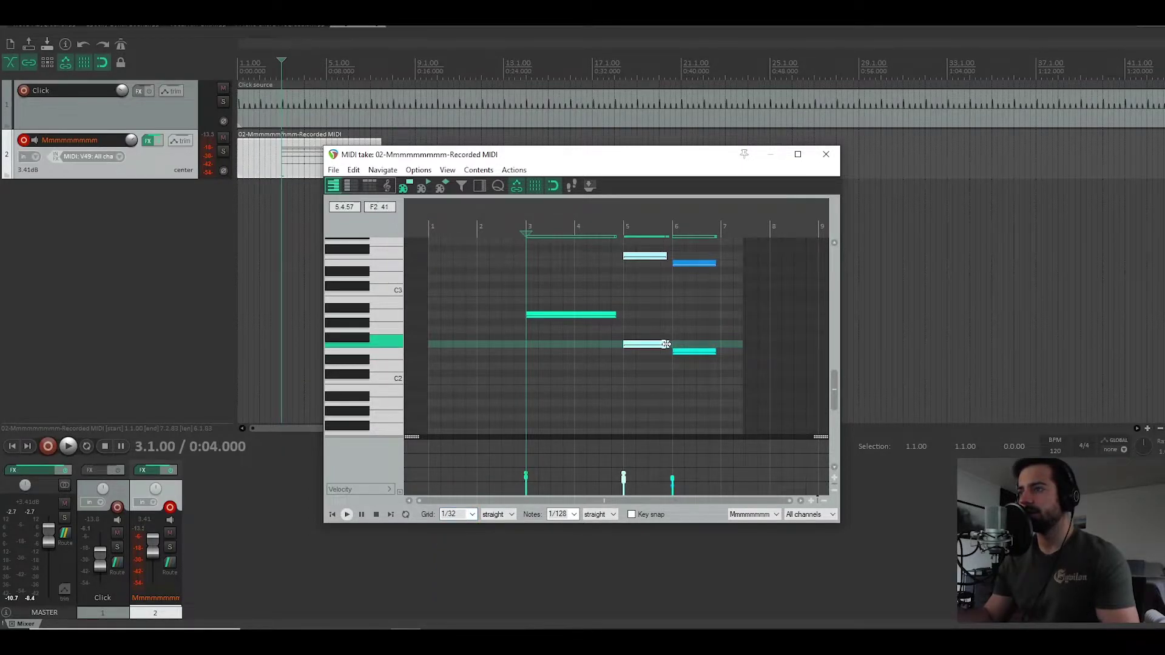
# Step: Select all notes of the measure 6 chord and lengthen them slightly
pyautogui.click(691, 385)
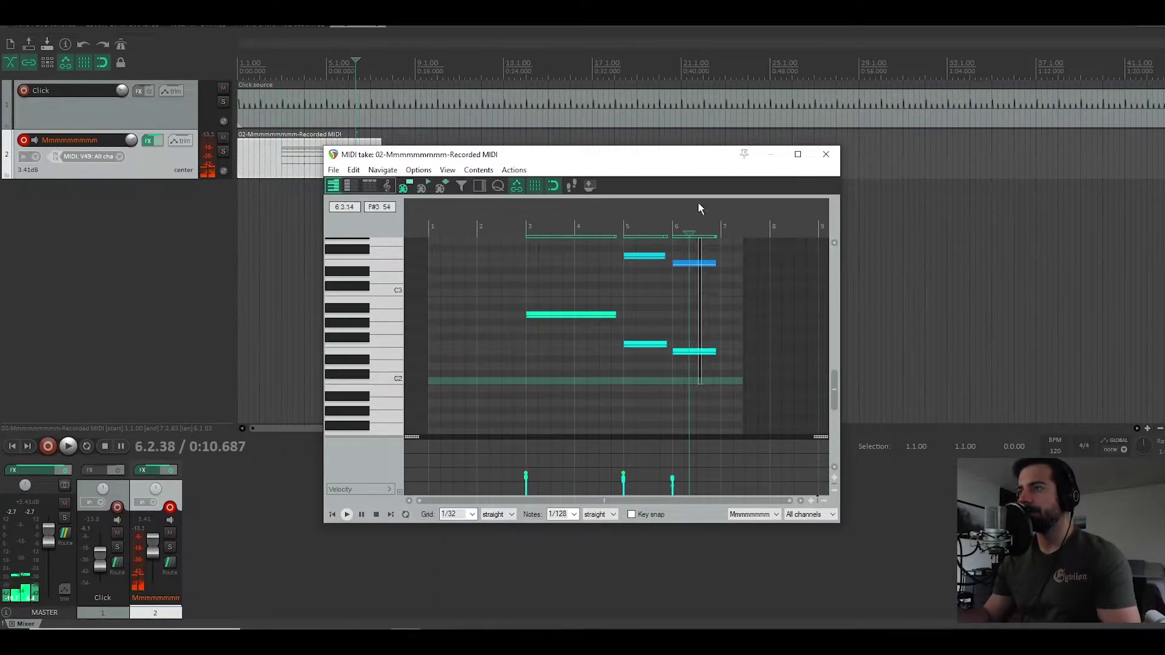
pyautogui.scroll(3, 691, 241)
pyautogui.moveTo(688, 236); pyautogui.dragTo(689, 241)
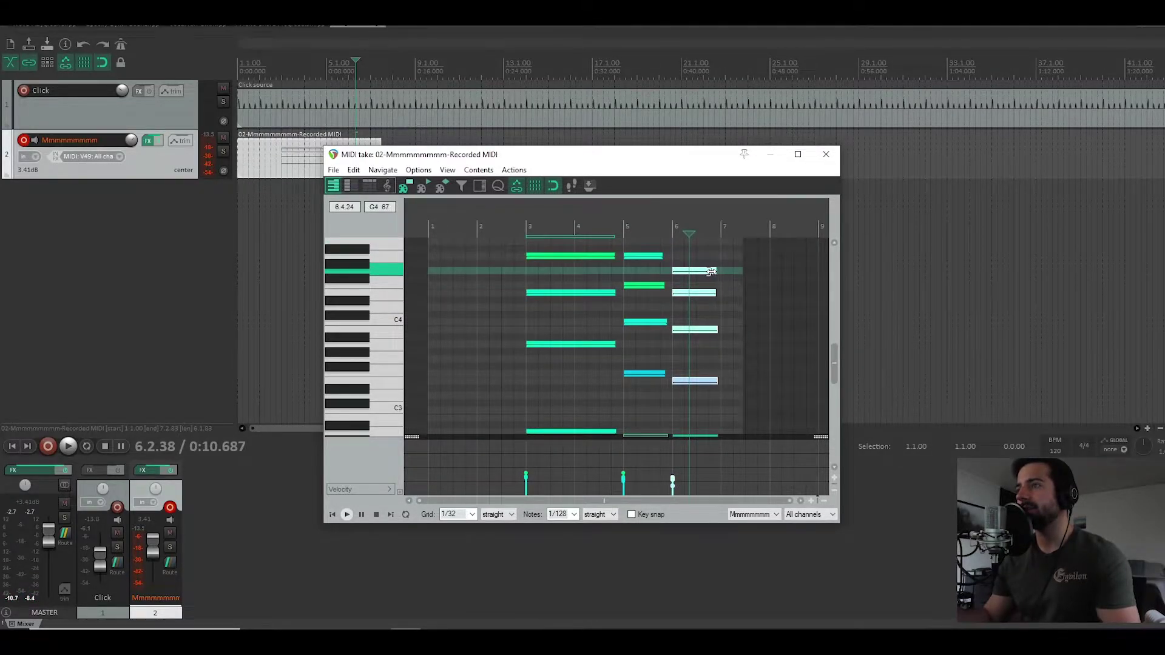
# Step: Close the MIDI editor and trim the start of the recorded MIDI item to measure 3, where the first chord begins
pyautogui.click(826, 153)
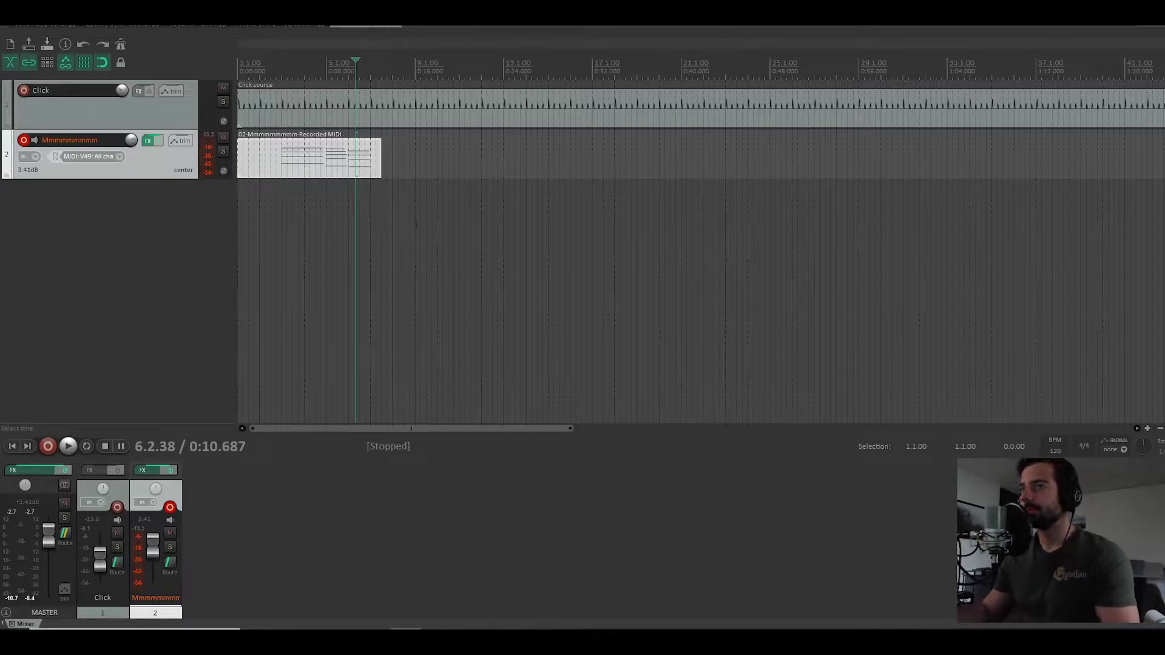
pyautogui.scroll(3, 415, 207)
pyautogui.scroll(-2, 259, 177)
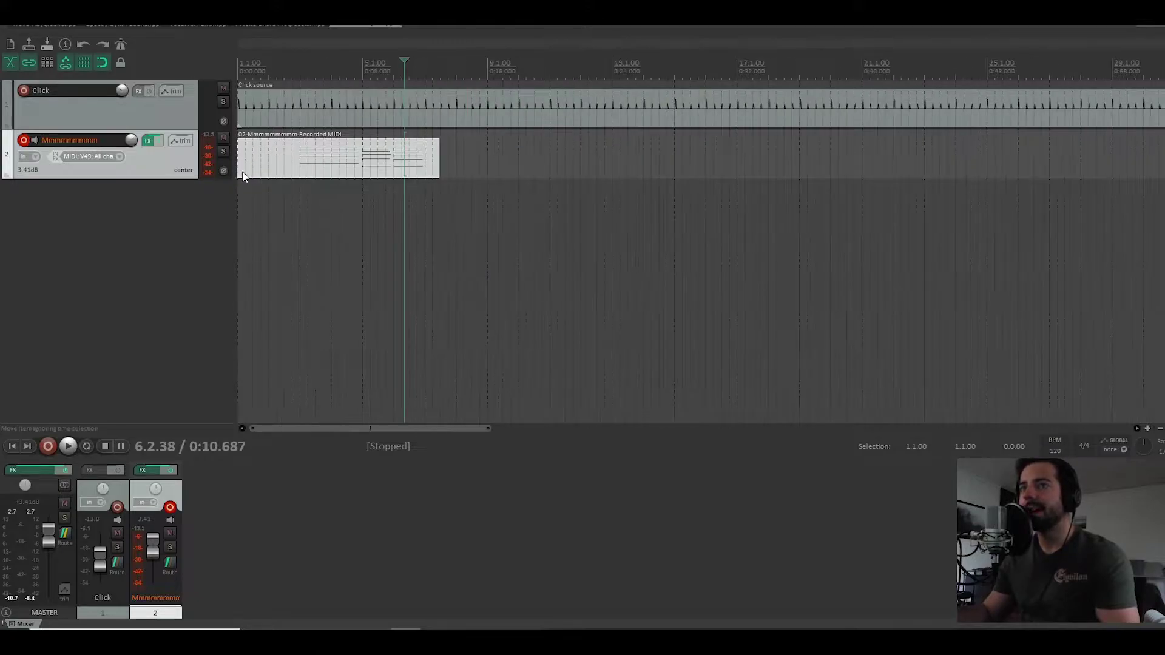
pyautogui.moveTo(238, 169); pyautogui.dragTo(300, 169)
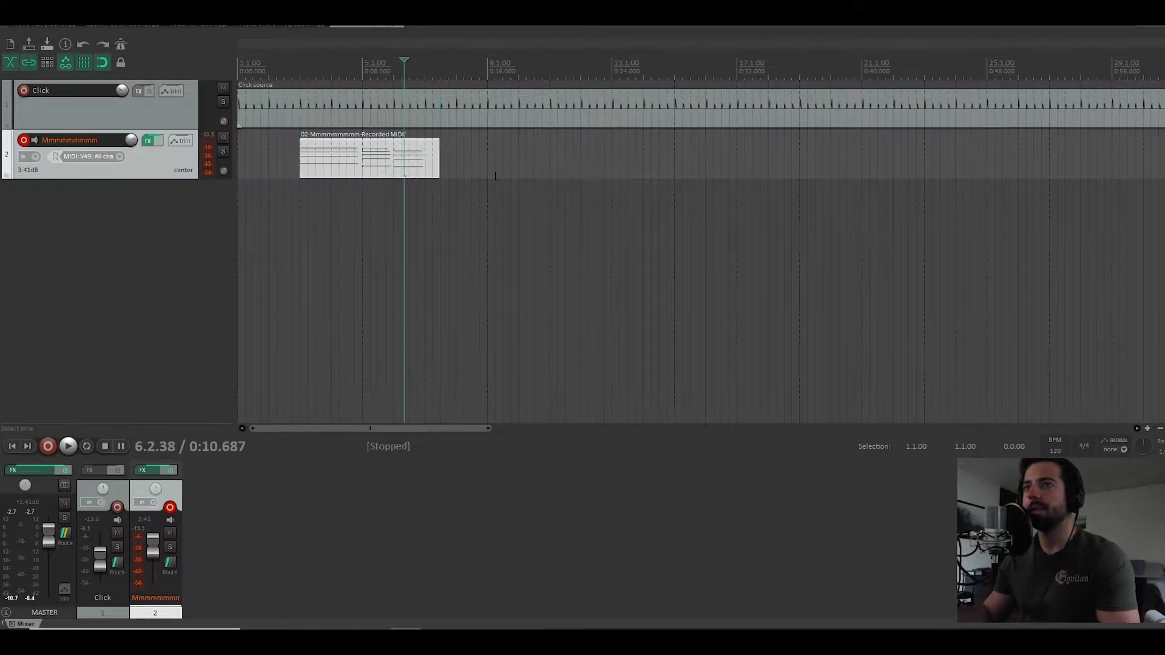
# Step: Trim the end of the recorded MIDI item to measure 7 and paste a copy directly after it
pyautogui.moveTo(439, 169); pyautogui.dragTo(425, 170)
pyautogui.click(402, 173)
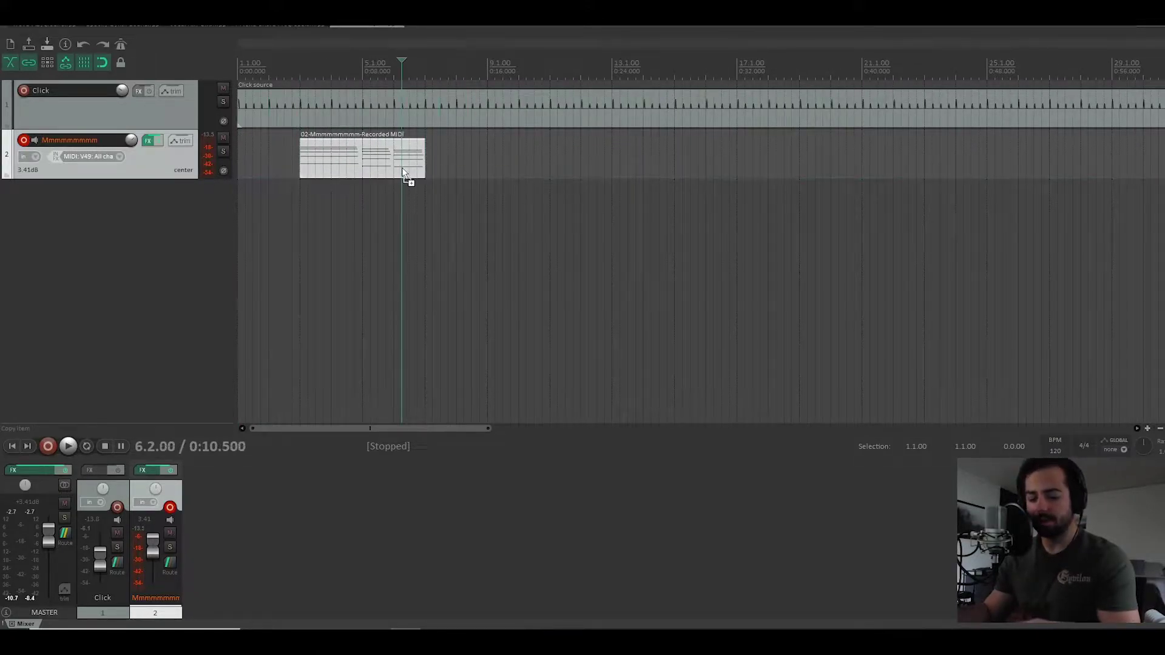
pyautogui.hotkey('ctrl', 'v')
pyautogui.moveTo(452, 174); pyautogui.dragTo(478, 176)
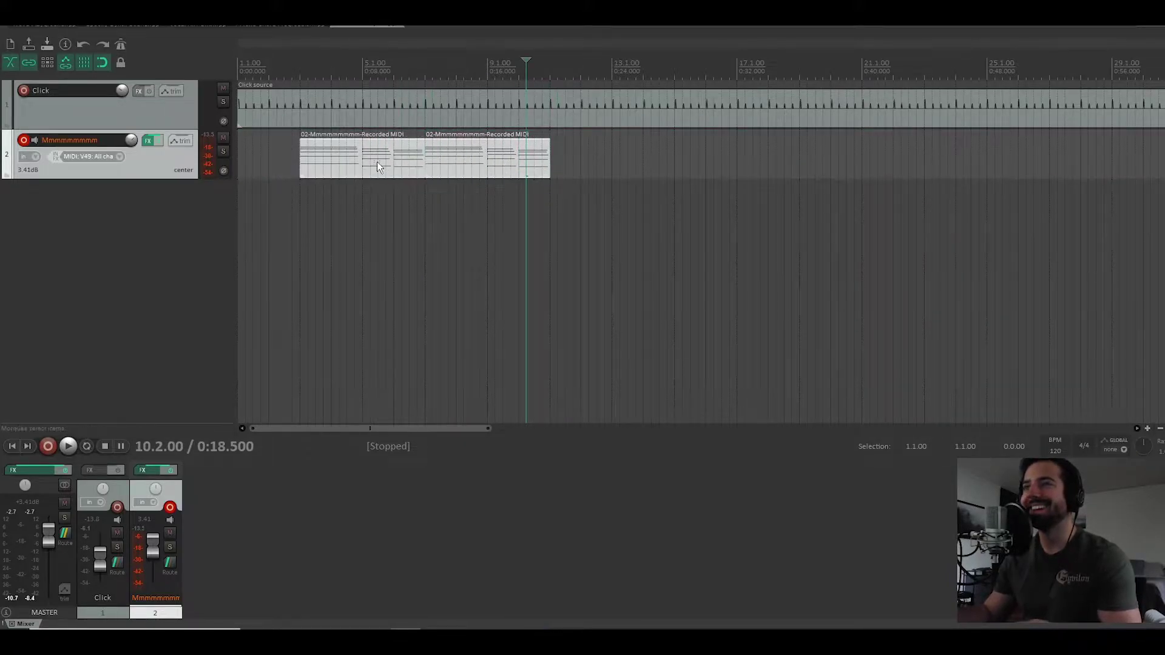
# Step: Glue the two adjacent MIDI items into one and play it back from just before measure 3
pyautogui.rightClick(377, 162)
pyautogui.click(464, 410)
pyautogui.click(292, 251)
pyautogui.press('space')
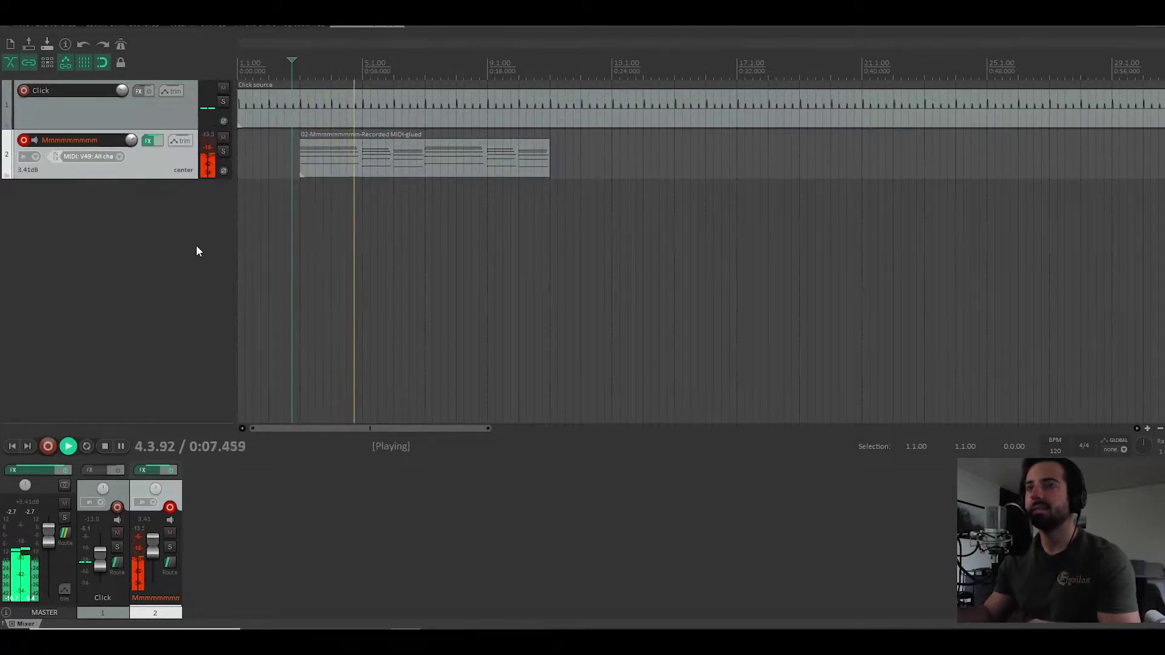
pyautogui.scroll(3, 570, 230)
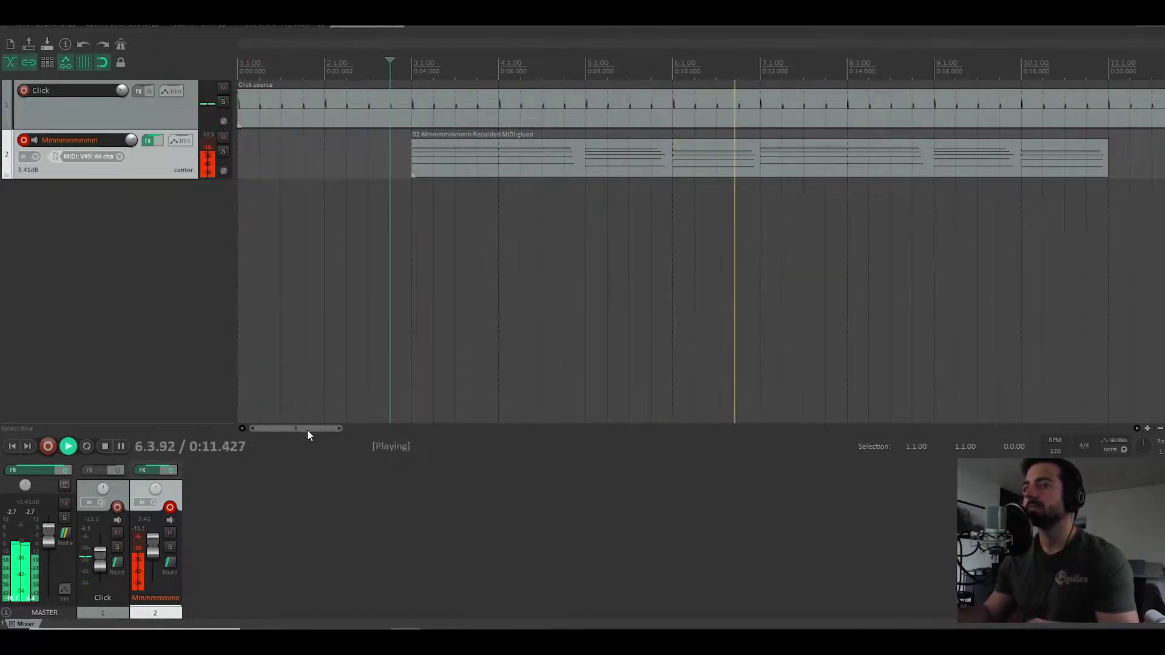
pyautogui.moveTo(307, 429); pyautogui.dragTo(325, 431)
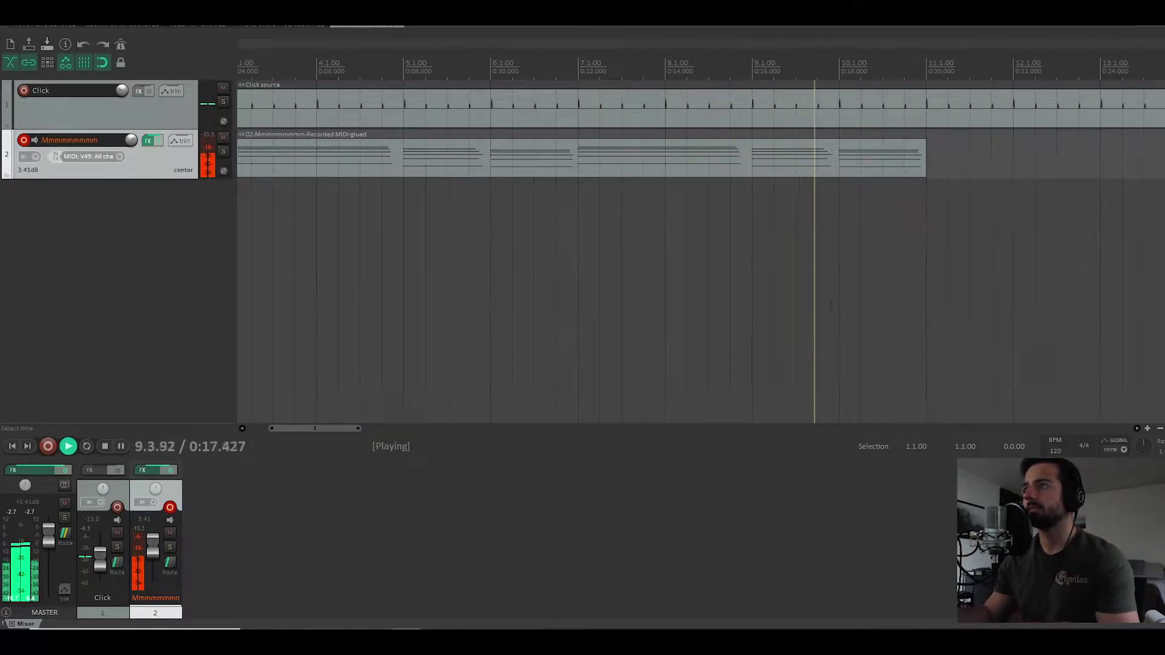
pyautogui.press('space')
# Step: Duplicate the glued MIDI item so that the copy starts at measure 11
pyautogui.scroll(-3, 443, 163)
pyautogui.click(442, 162)
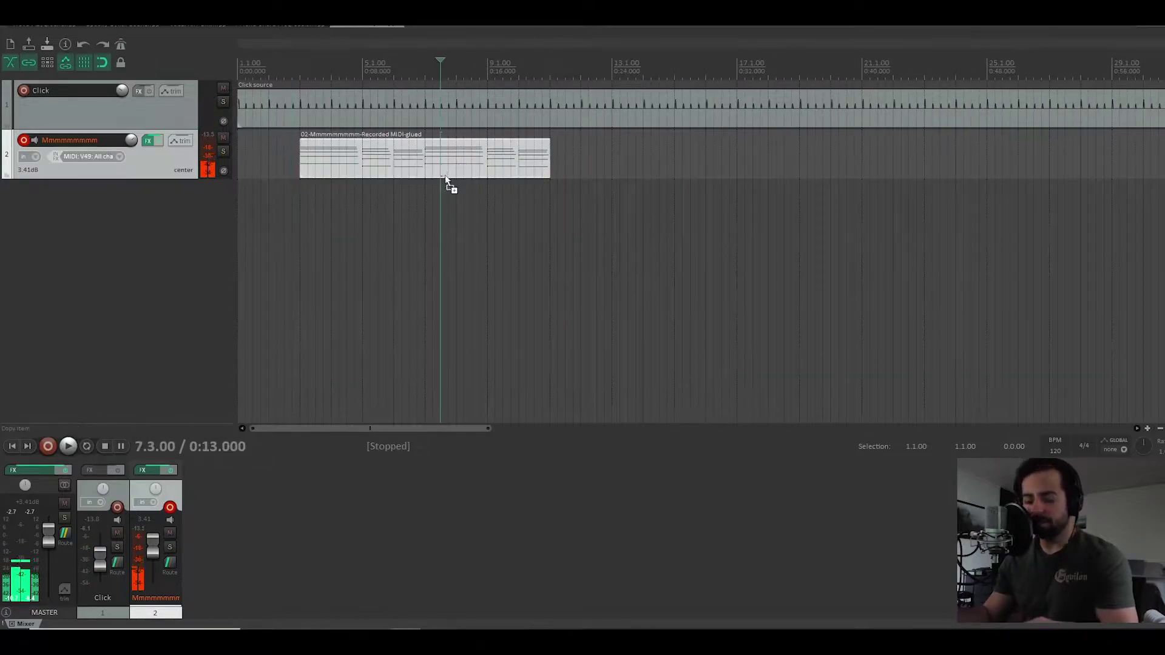
pyautogui.hotkey('ctrl', 'd')
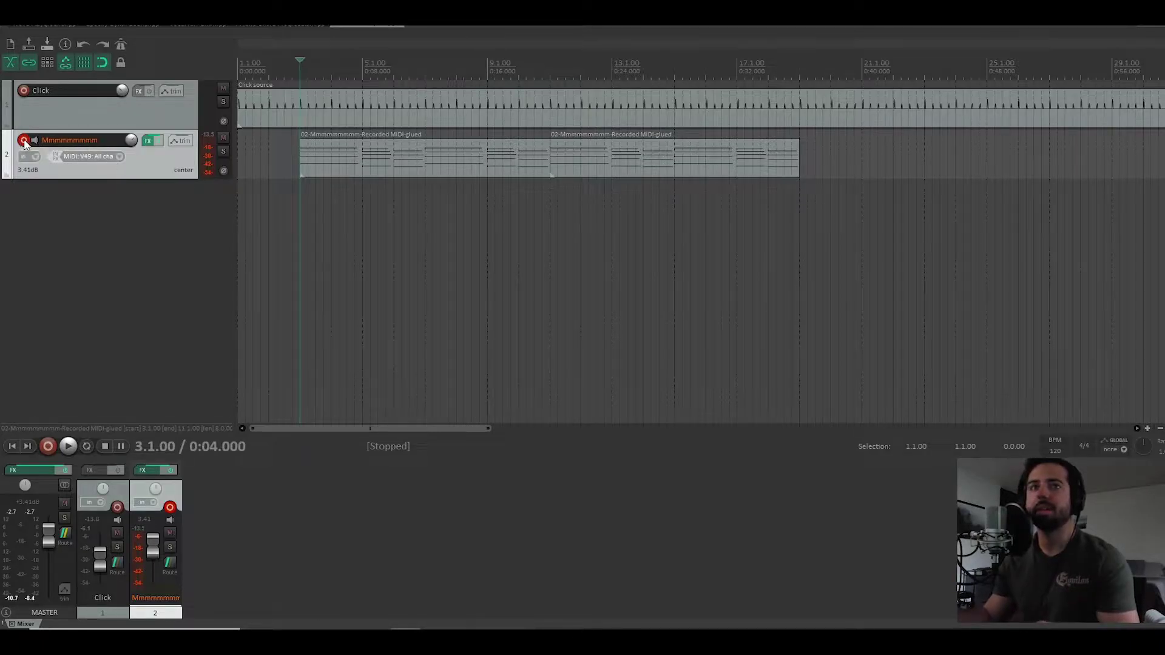
# Step: Add a third track with the LABS instrument and load the Experimental preset Sax Organ from Astral Forms
pyautogui.doubleClick(114, 230)
pyautogui.scroll(-15, 576, 288)
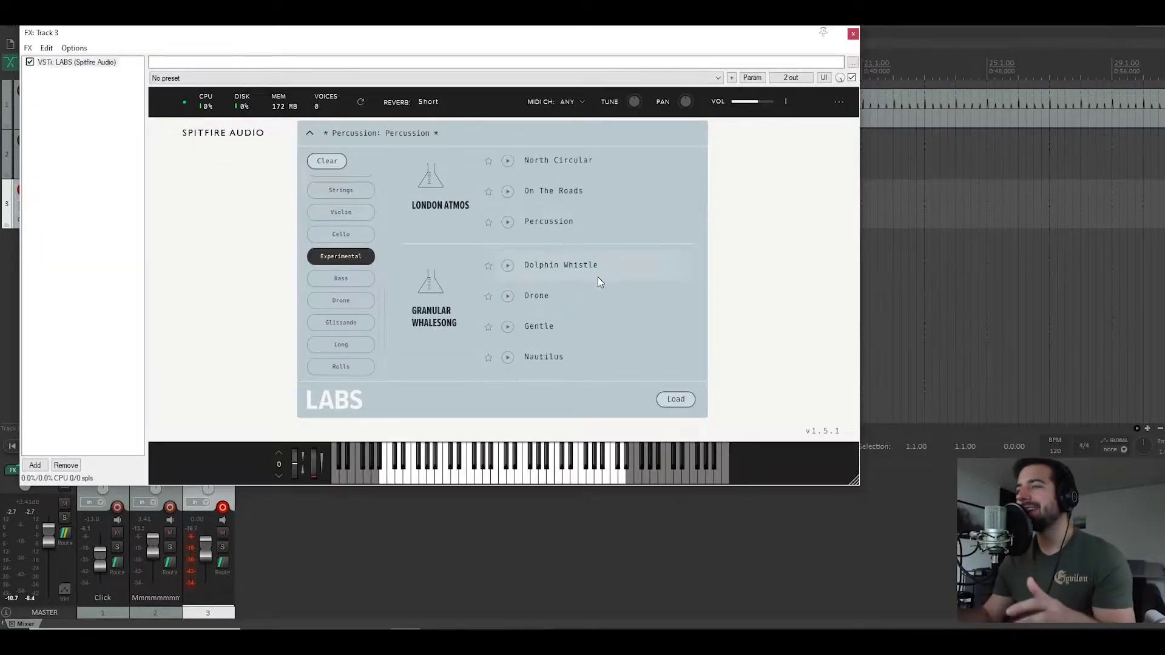
pyautogui.scroll(10, 520, 295)
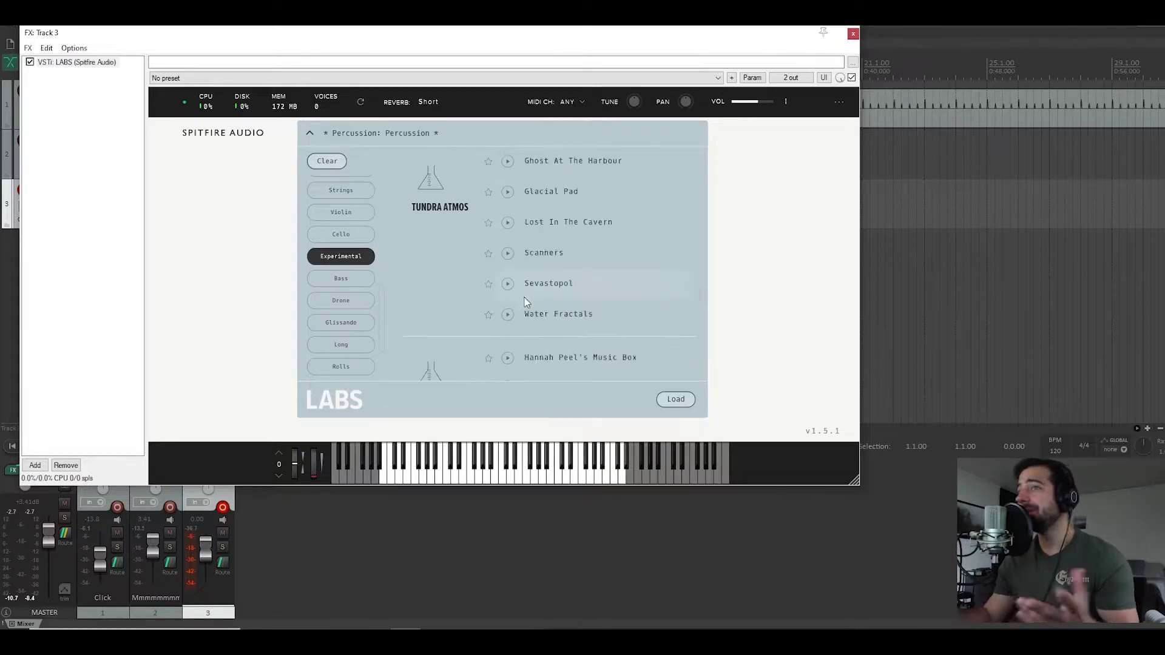
pyautogui.scroll(3, 530, 288)
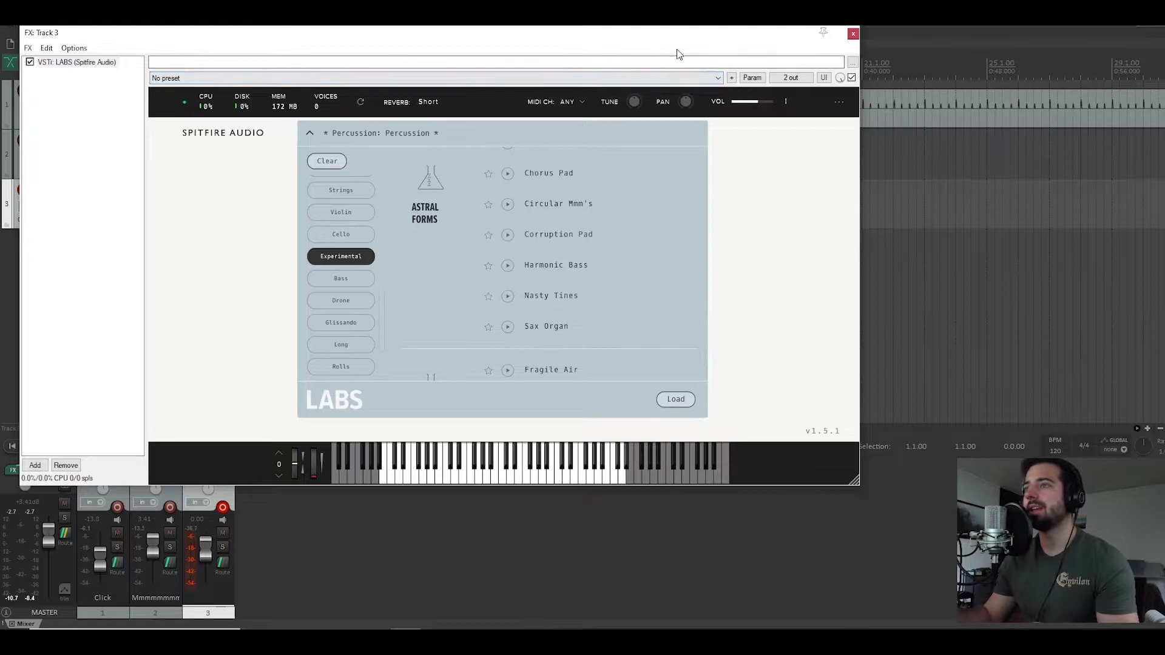
pyautogui.moveTo(639, 42); pyautogui.dragTo(751, 65)
pyautogui.scroll(1, 655, 287)
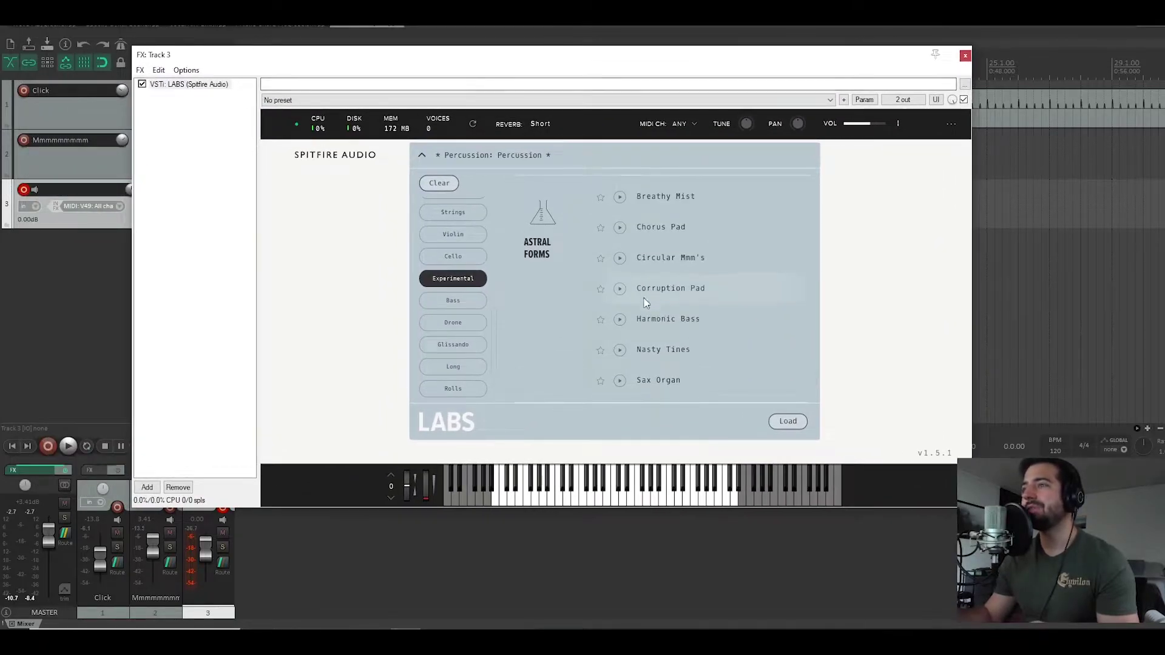
pyautogui.doubleClick(658, 380)
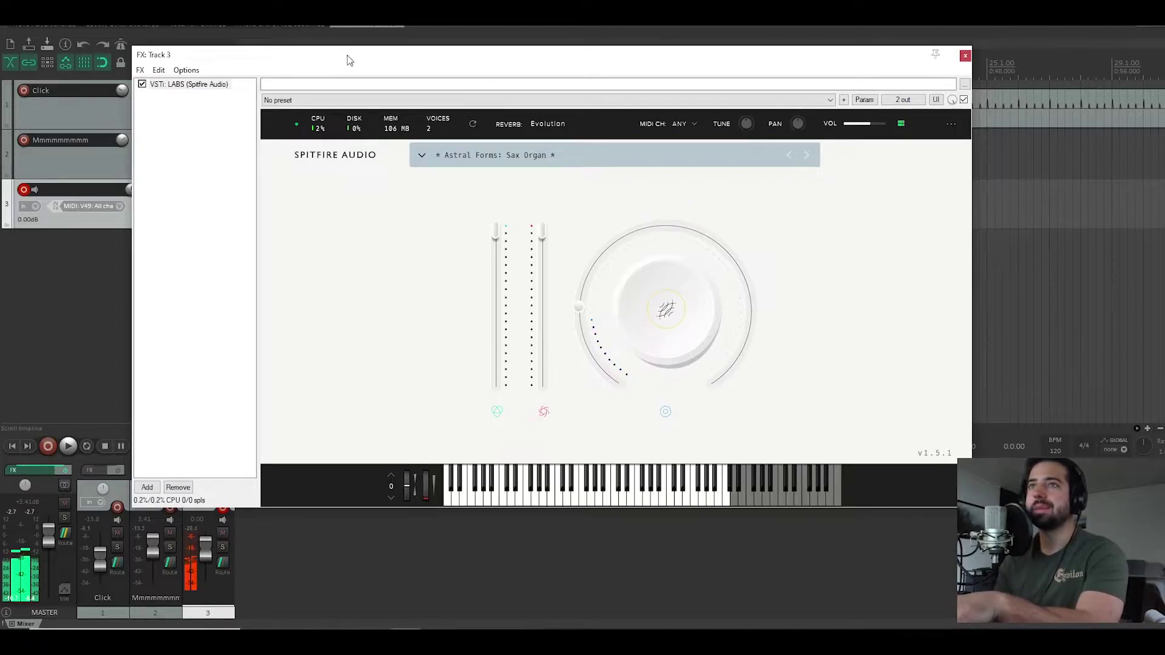
# Step: Lower track 3's volume to -6.04 dB and load the Astral Forms Chorus Pad preset in LABS
pyautogui.moveTo(346, 53); pyautogui.dragTo(645, 72)
pyautogui.moveTo(204, 540); pyautogui.dragTo(205, 546)
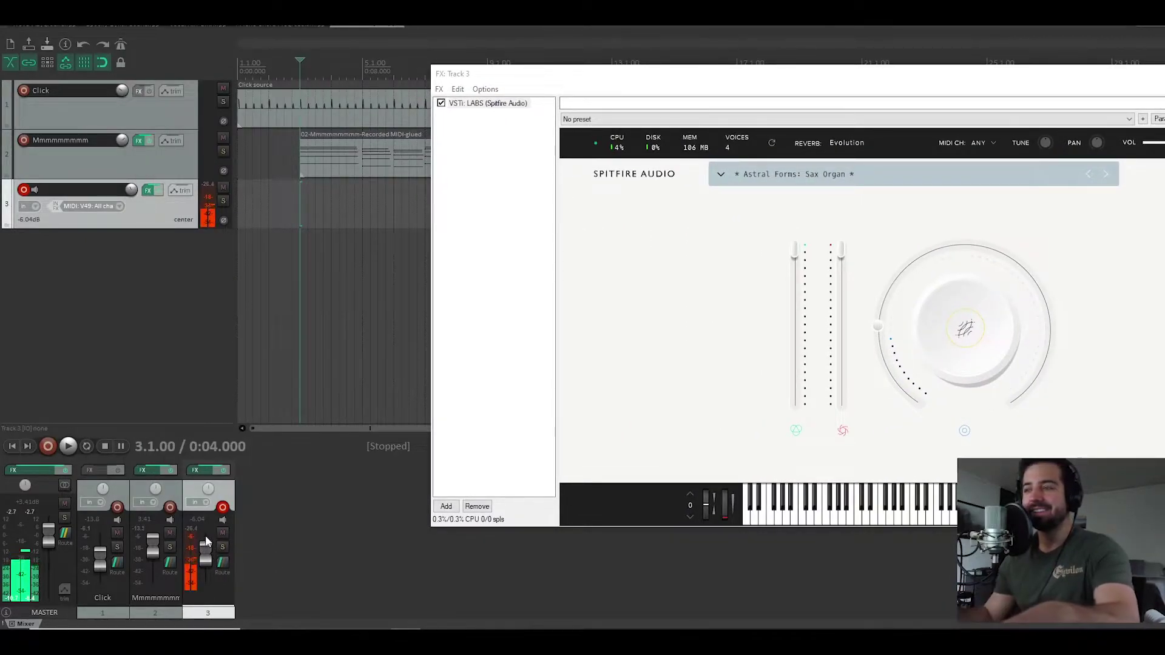
pyautogui.click(720, 174)
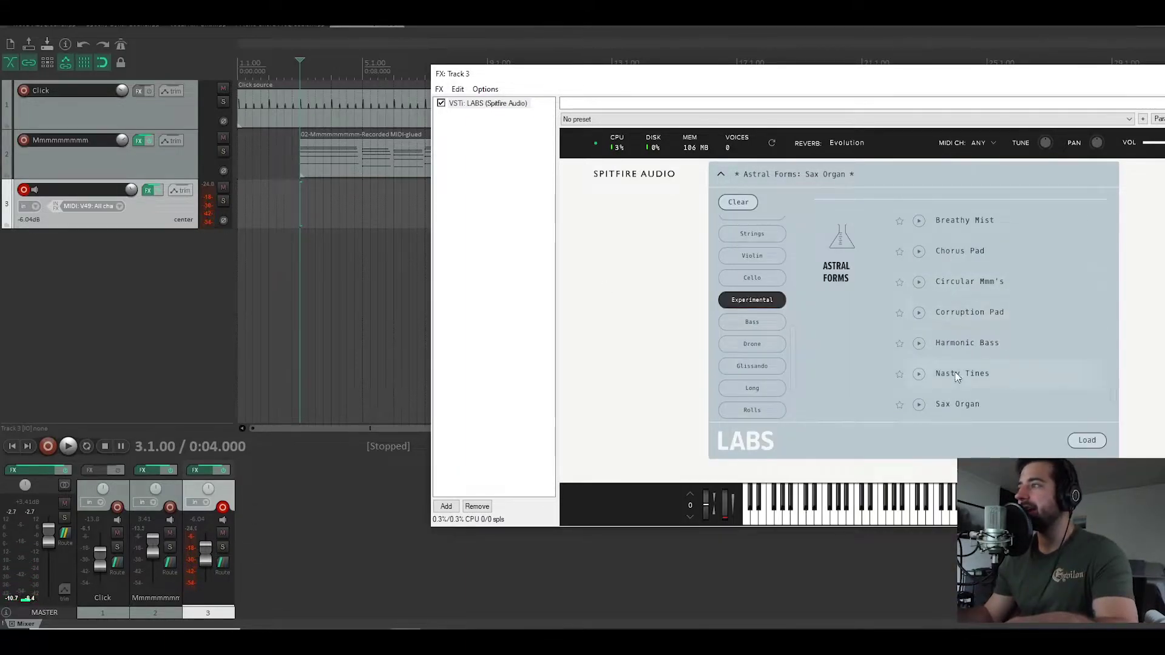
pyautogui.click(960, 252)
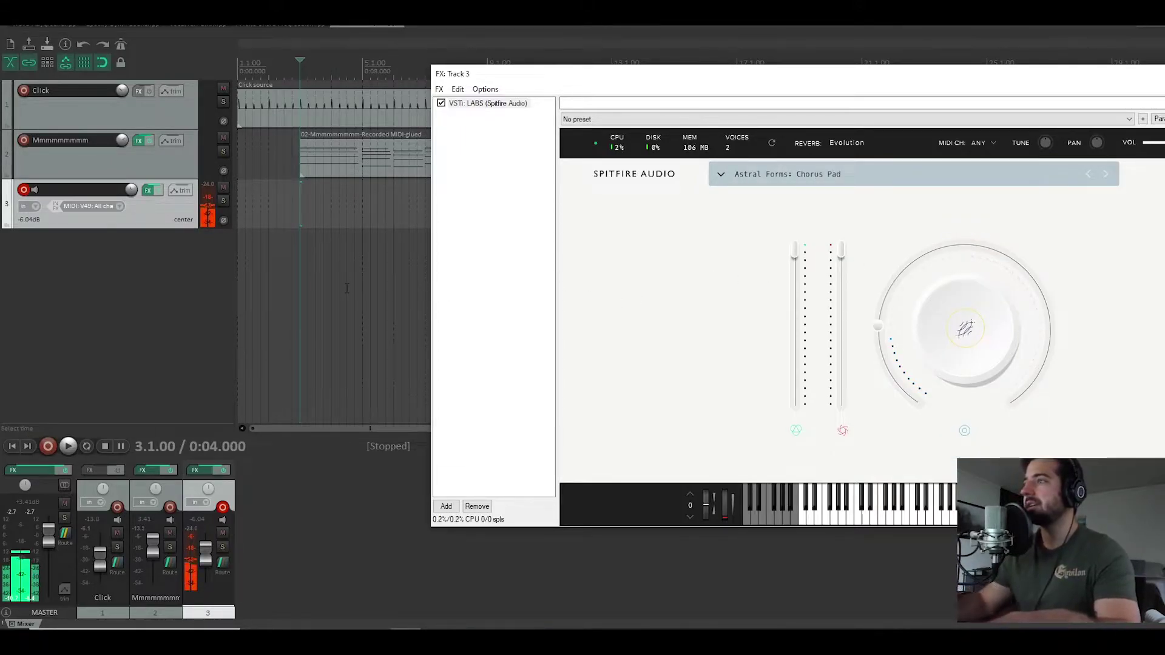
# Step: Reduce the Chorus Pad's reverb to about 15% and adjust its attack and release amounts
pyautogui.moveTo(951, 323); pyautogui.dragTo(951, 340)
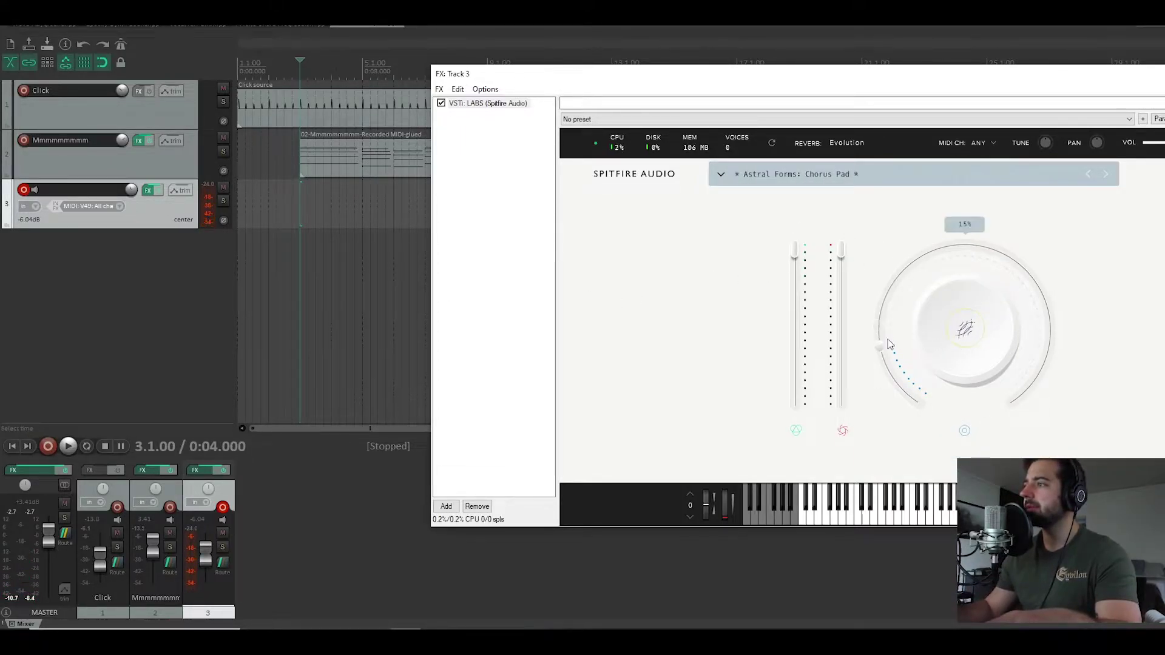
pyautogui.click(1101, 311)
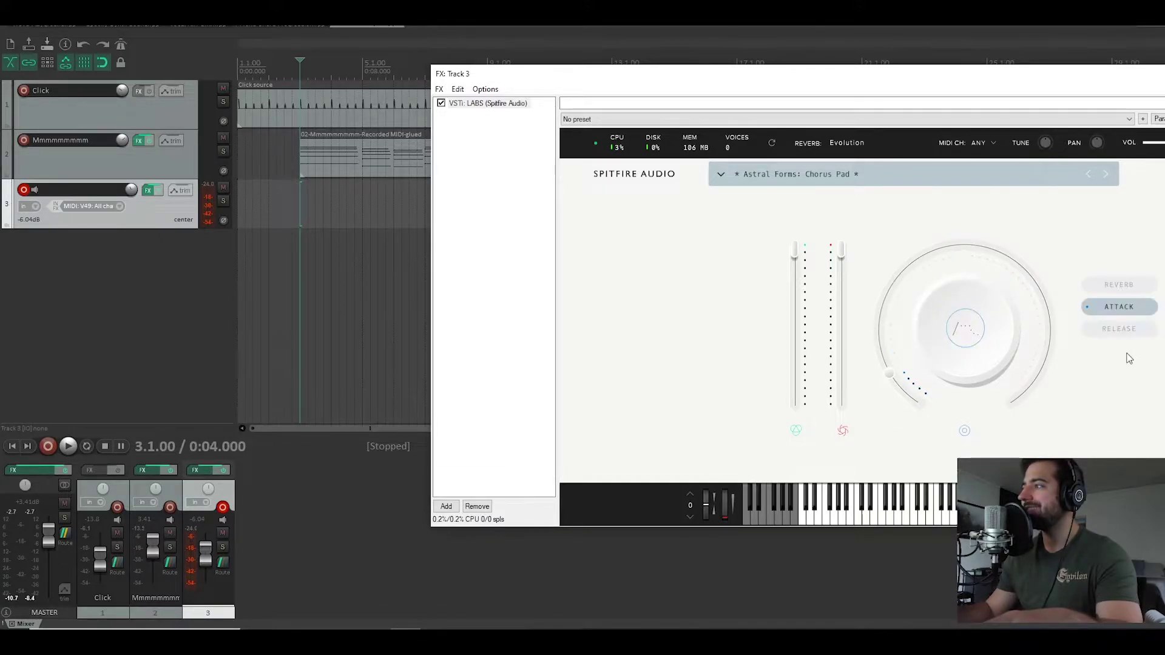
pyautogui.click(1118, 329)
pyautogui.moveTo(883, 284); pyautogui.dragTo(882, 340)
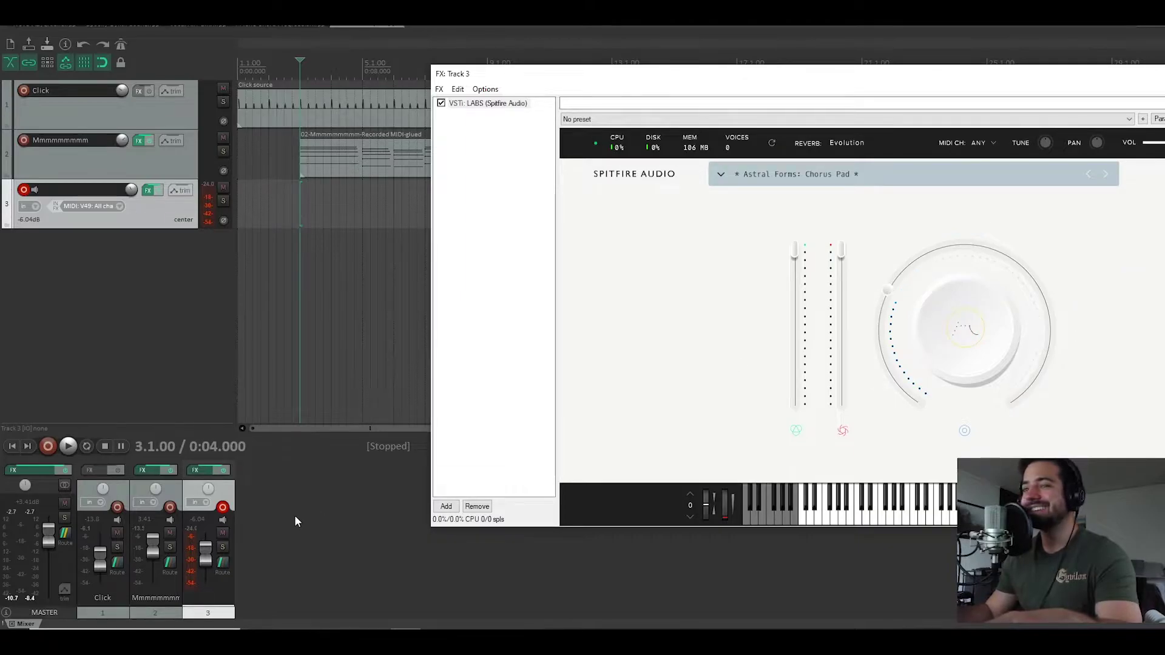
# Step: Lower track 3's volume to about -12.9 dB
pyautogui.moveTo(206, 549); pyautogui.dragTo(206, 561)
pyautogui.scroll(3, 204, 560)
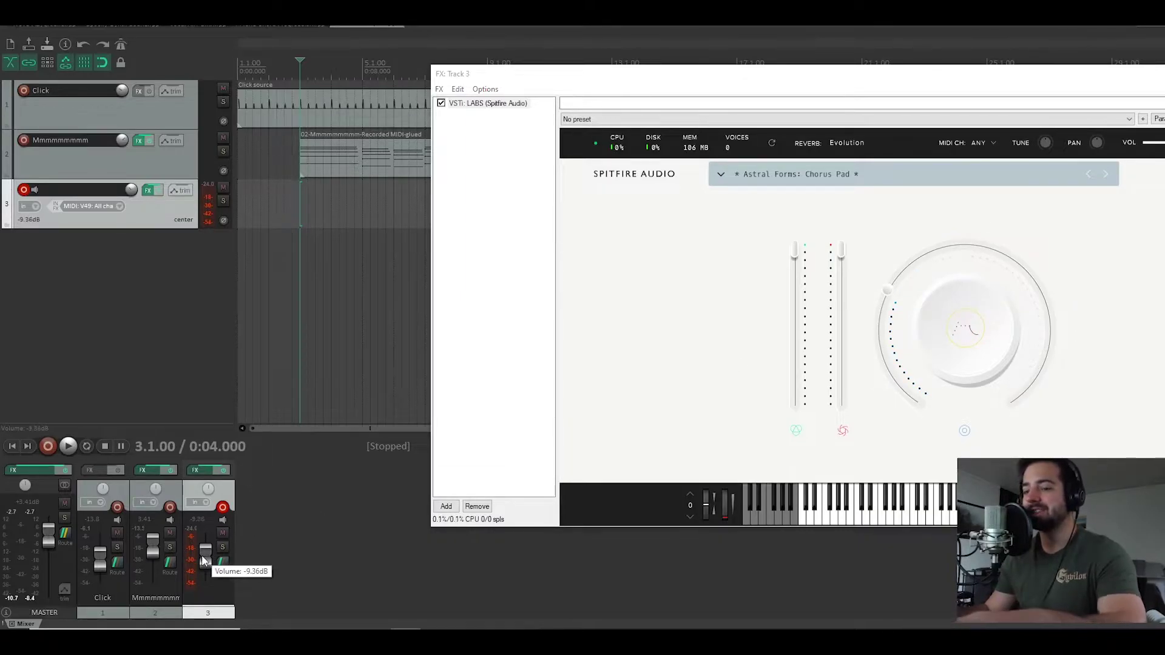
pyautogui.scroll(-8, 204, 560)
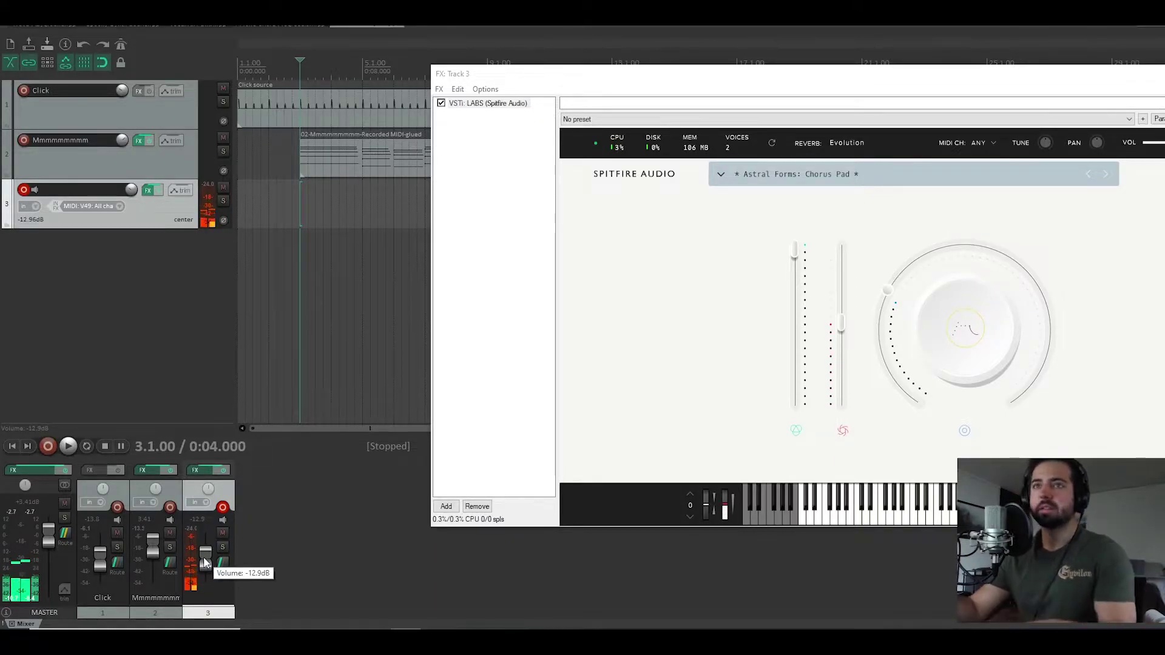
# Step: Play the vocal chords from measure 3 to try the pad against them, and close the LABS window
pyautogui.press('space')
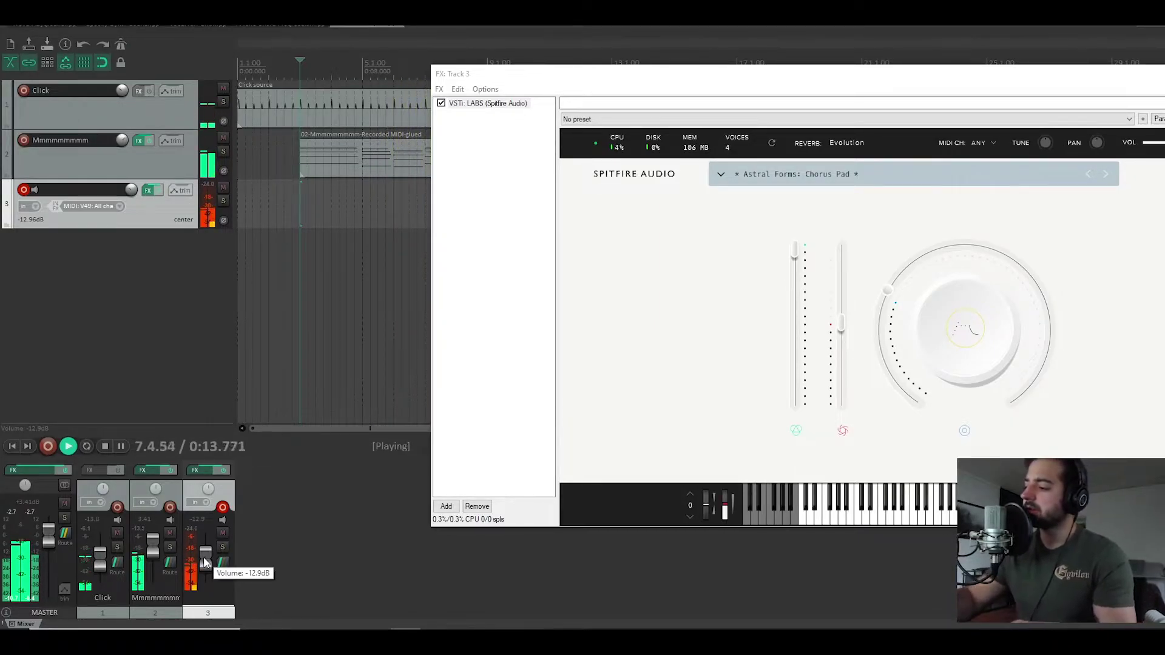
pyautogui.press('space')
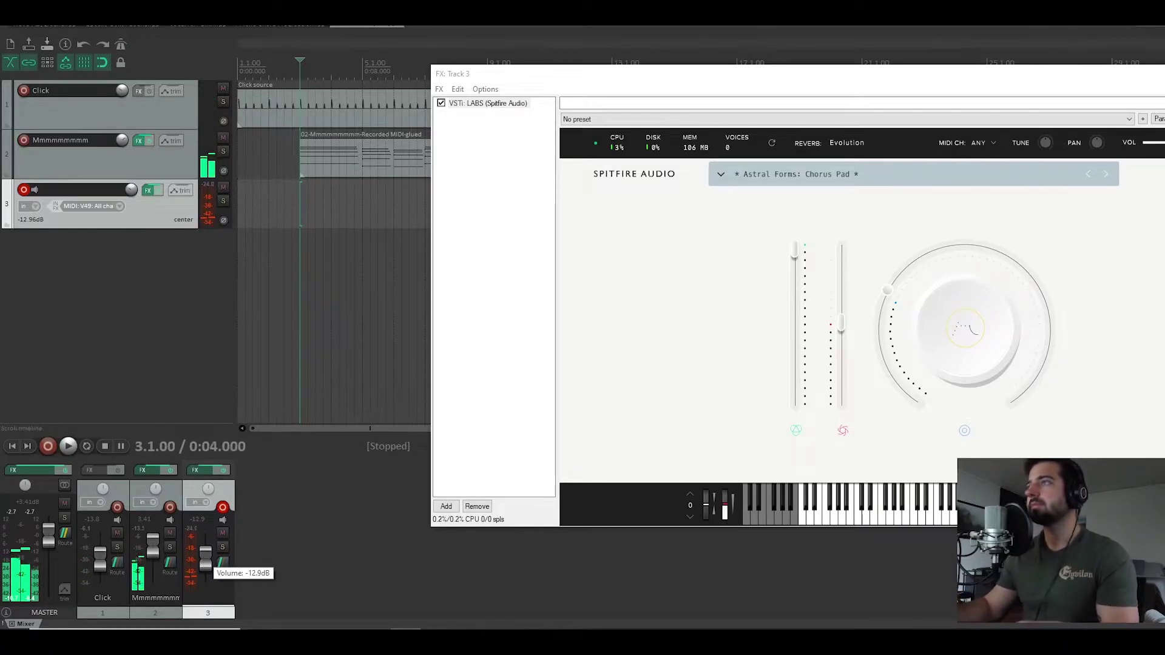
pyautogui.moveTo(918, 73); pyautogui.dragTo(466, 192)
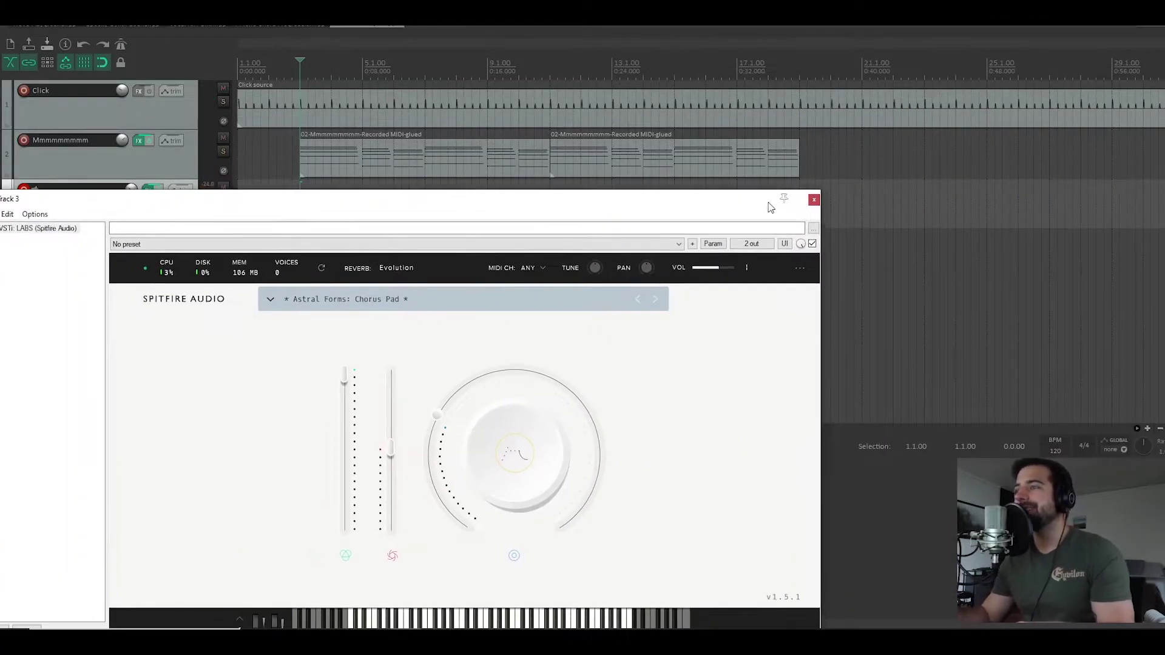
pyautogui.click(816, 198)
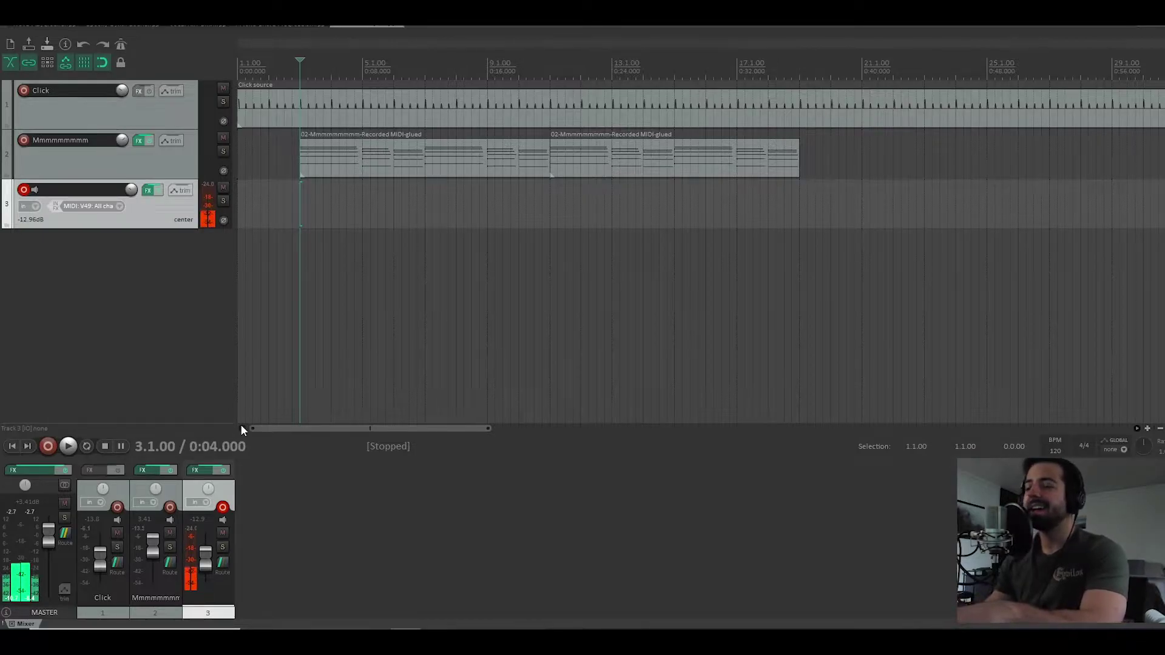
# Step: Review where the chords change at measures 3 and 5, and audition the progression from measure 3
pyautogui.scroll(3, 426, 265)
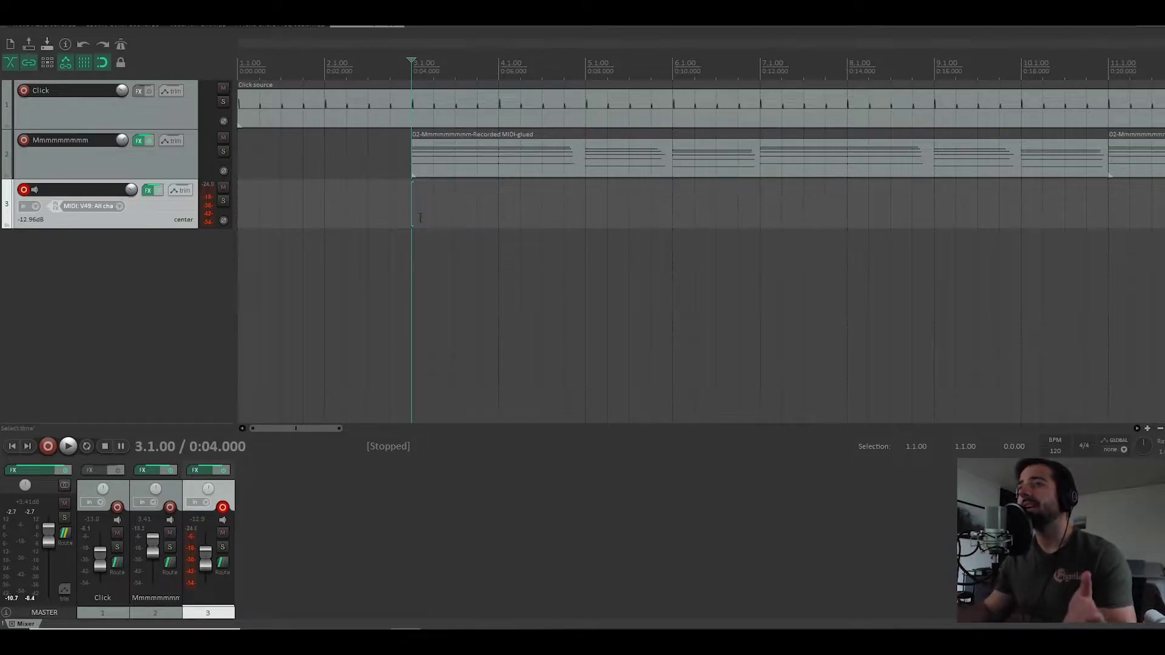
pyautogui.click(584, 219)
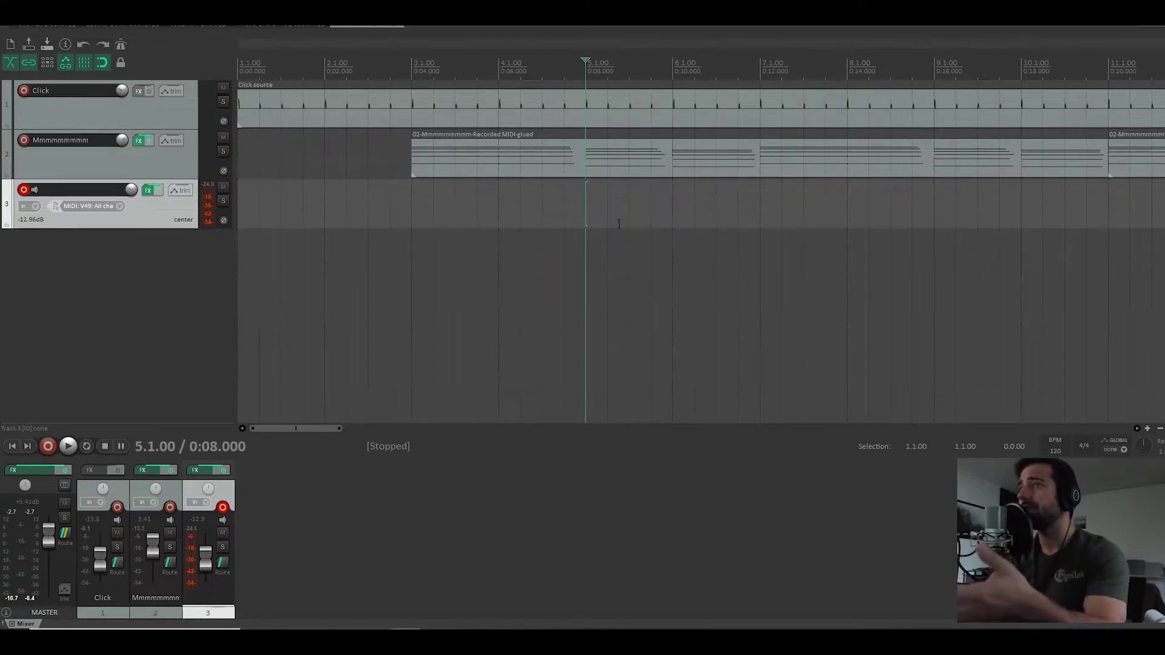
pyautogui.click(410, 218)
pyautogui.press('space')
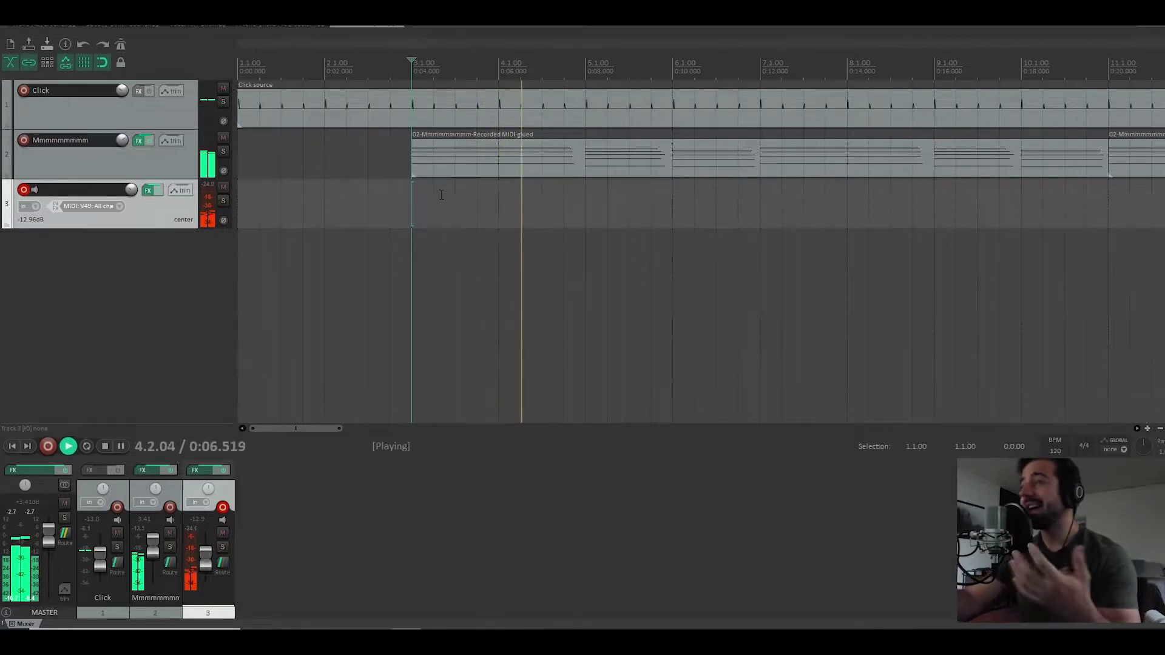
pyautogui.press('space')
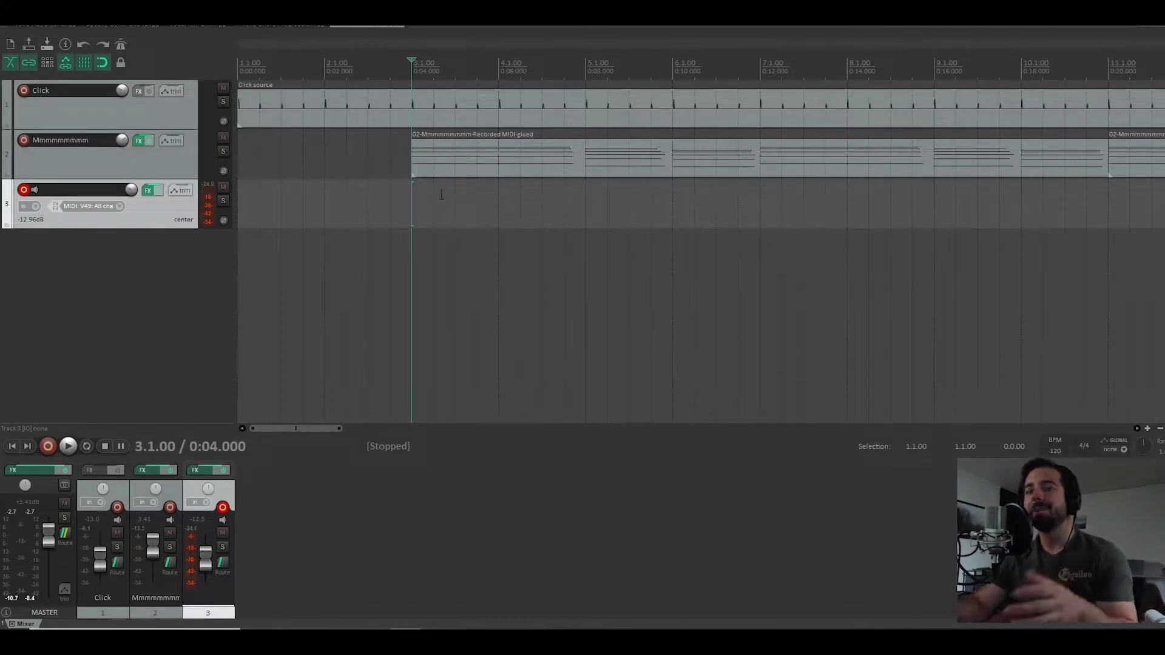
# Step: Rename track 3 as Chorus Pad
pyautogui.doubleClick(82, 188)
pyautogui.write('Chorus Pad')
pyautogui.press('Return')
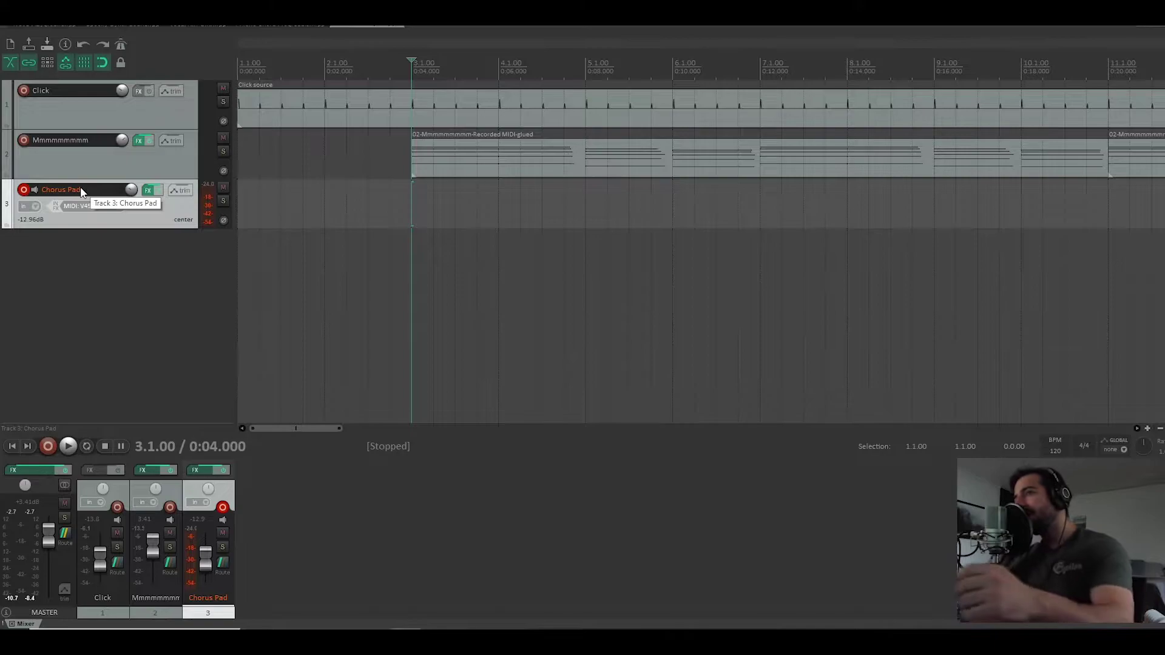
# Step: Play the vocal chords from measure 3 to rehearse the Chorus Pad melody over them
pyautogui.scroll(-3, 622, 213)
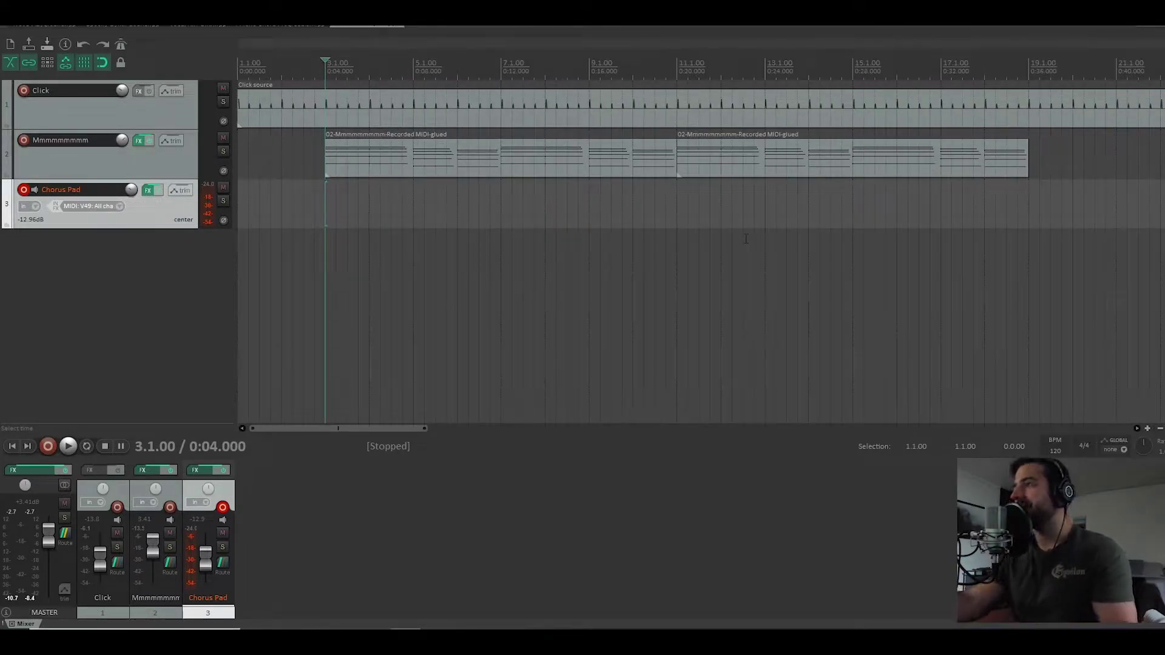
pyautogui.press('space')
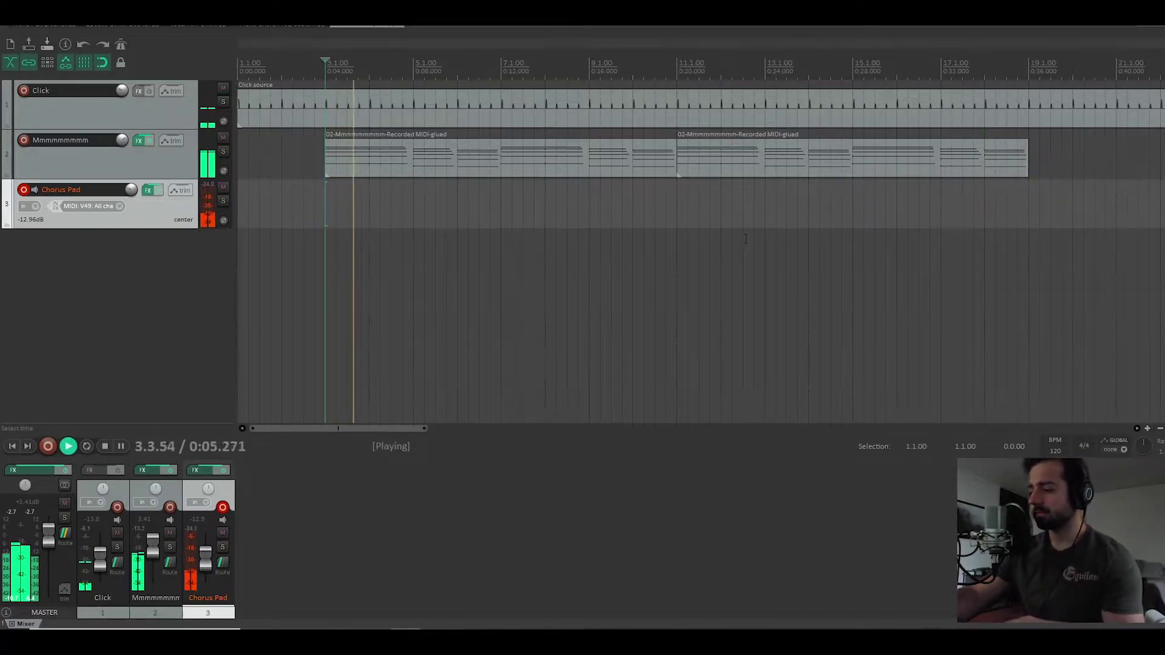
pyautogui.press('space')
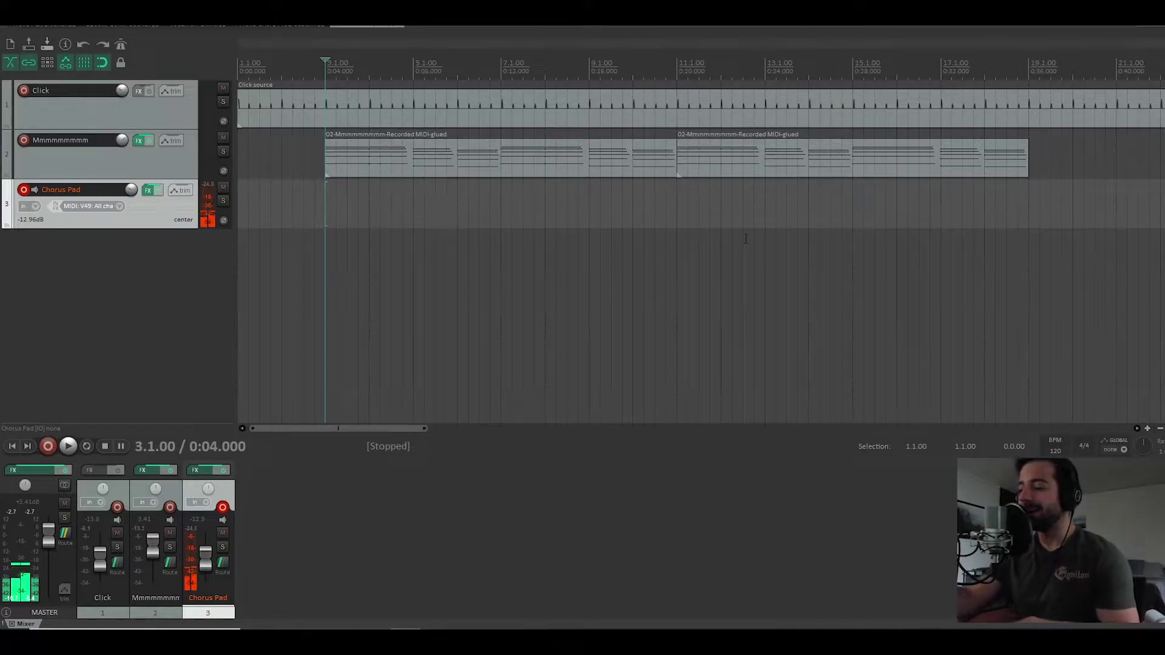
pyautogui.press('space')
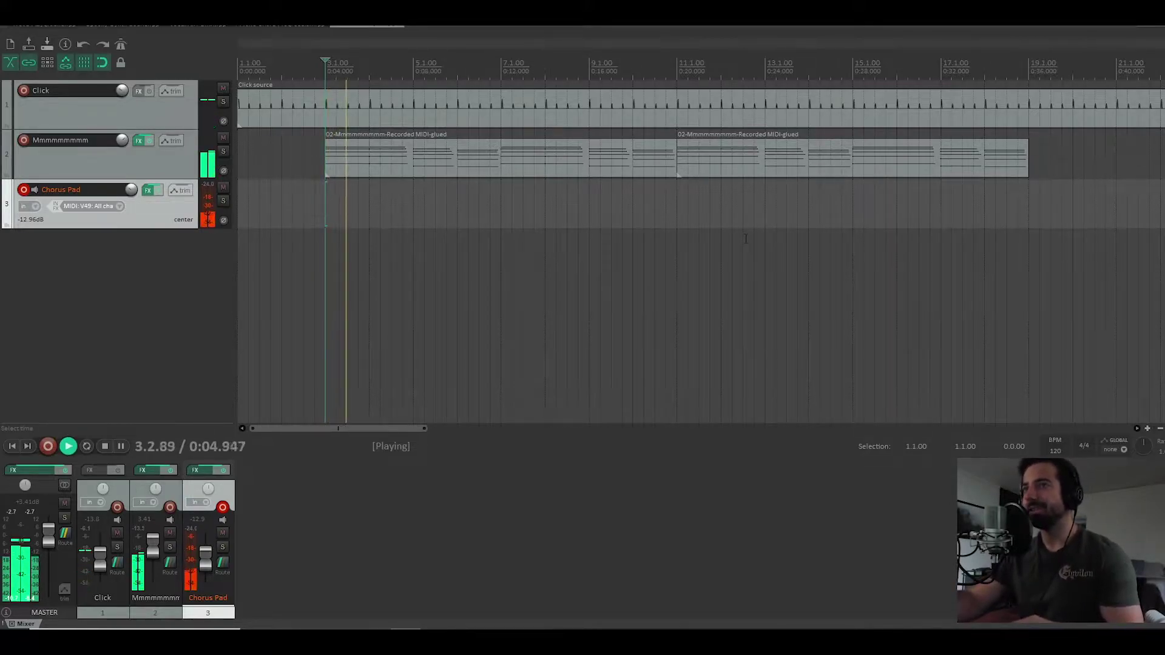
pyautogui.press('space')
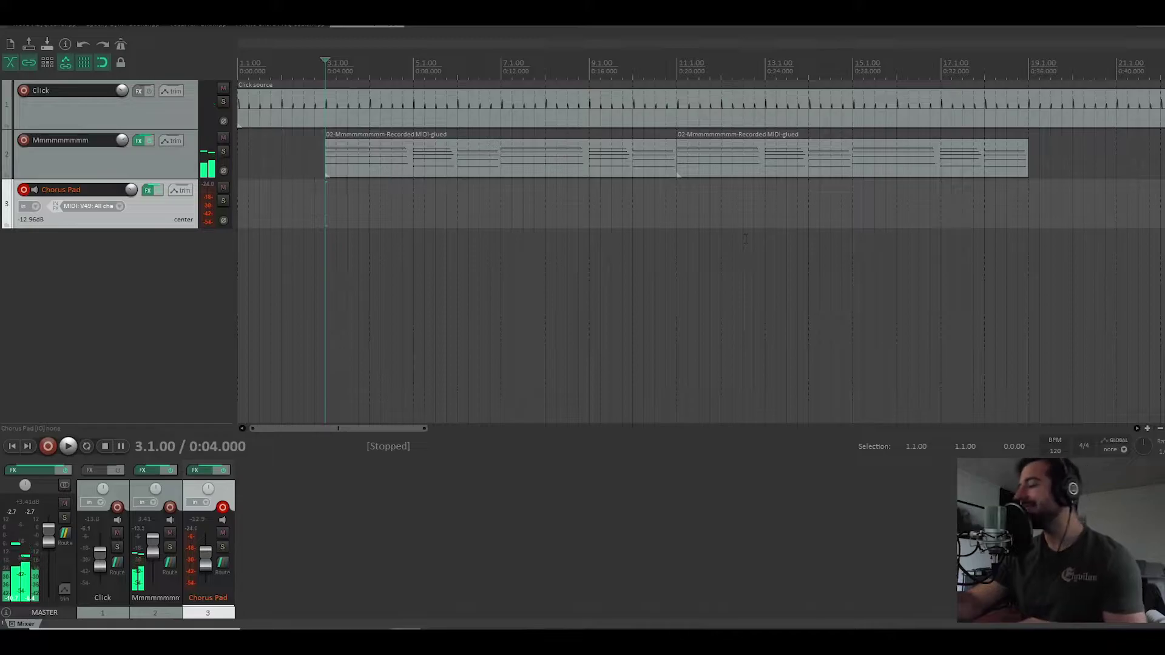
pyautogui.press('space')
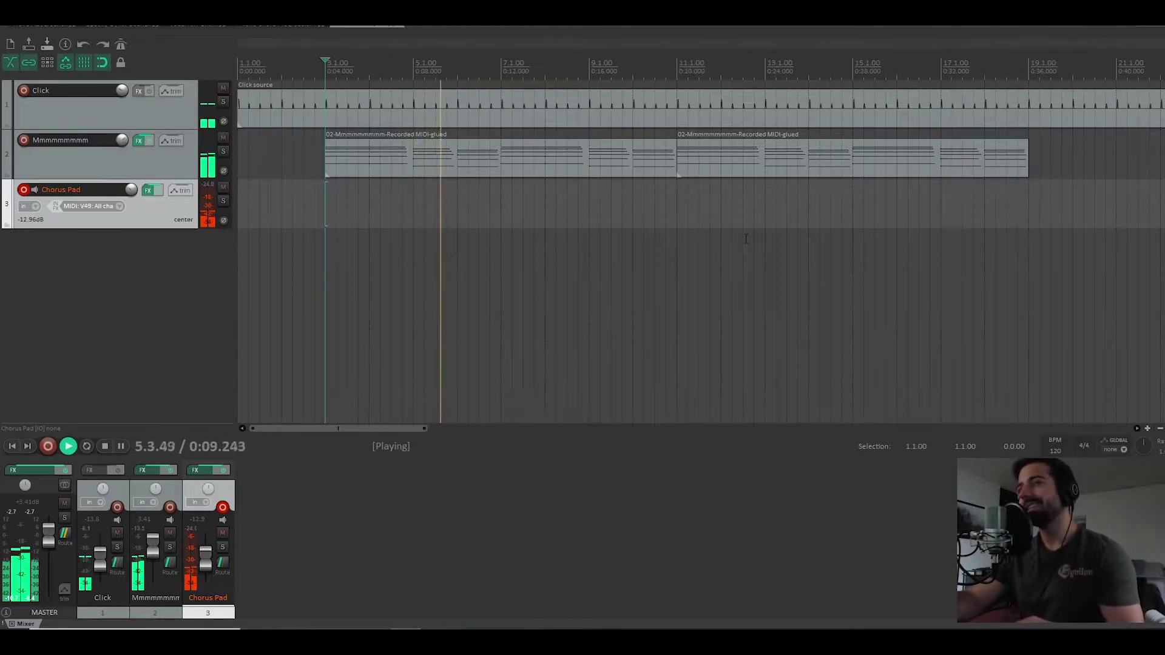
pyautogui.press('space')
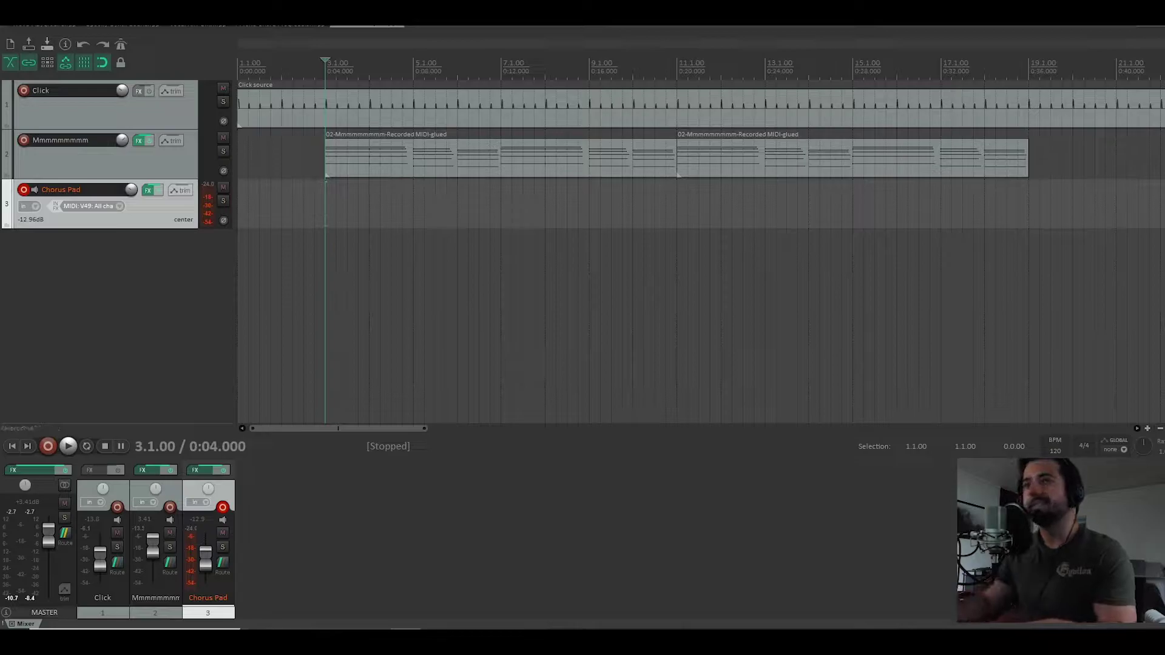
# Step: Rehearse from measure 2, and record a single-note Chorus Pad melody over the vocal chords through measure 10
pyautogui.click(282, 219)
pyautogui.press('space')
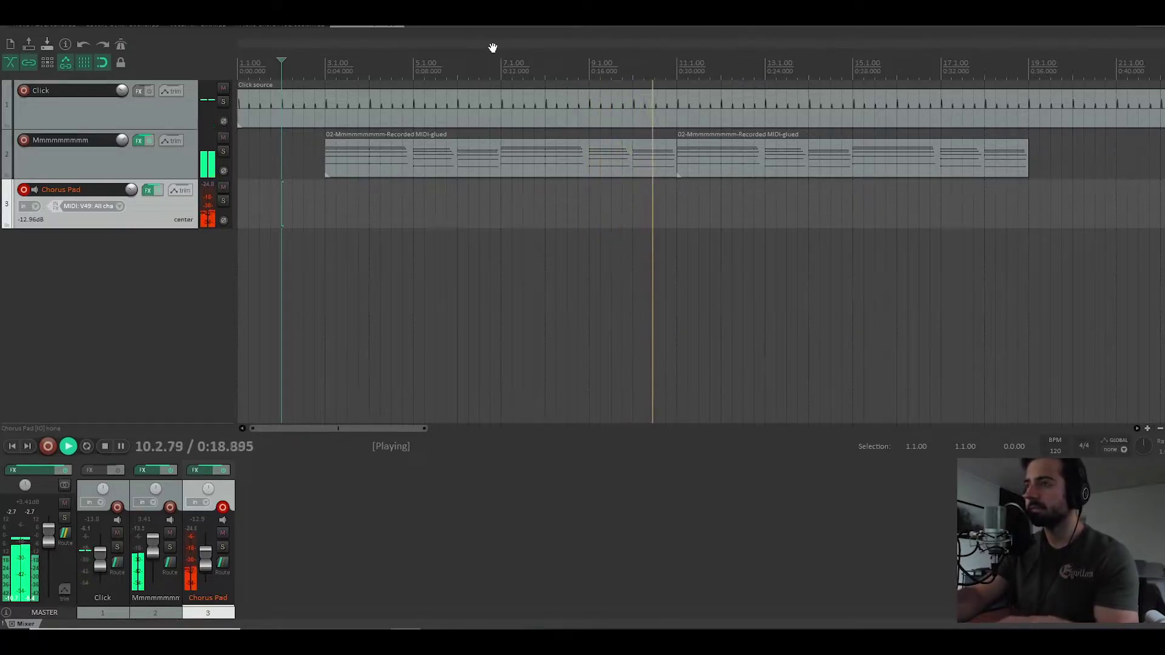
pyautogui.press('space')
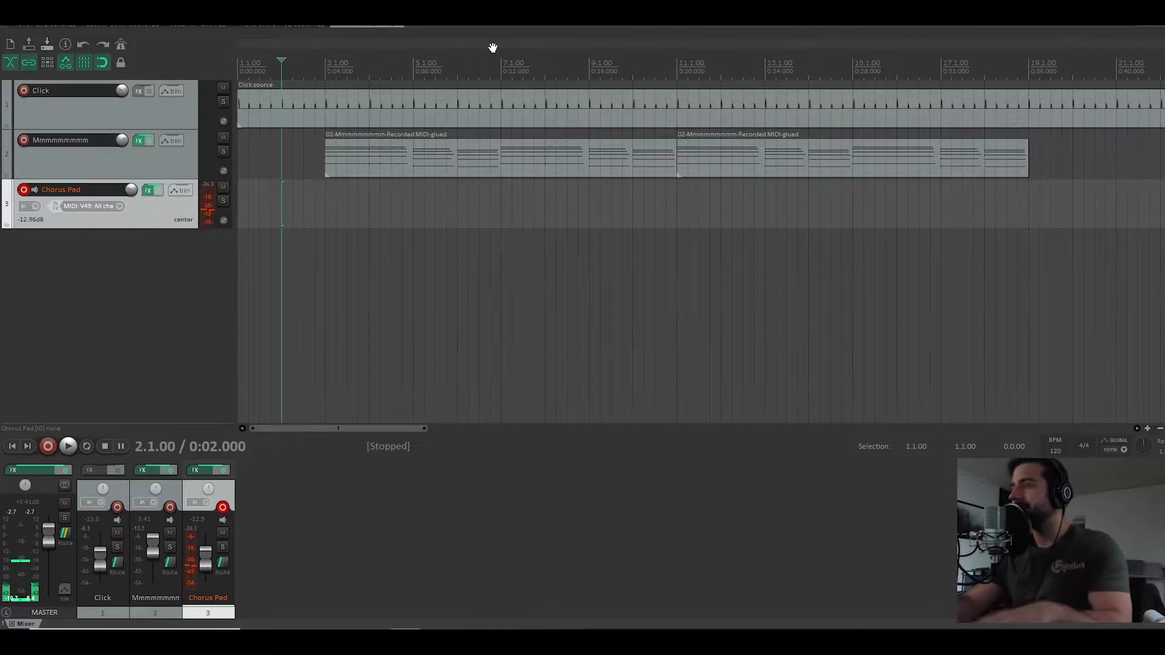
pyautogui.press('space')
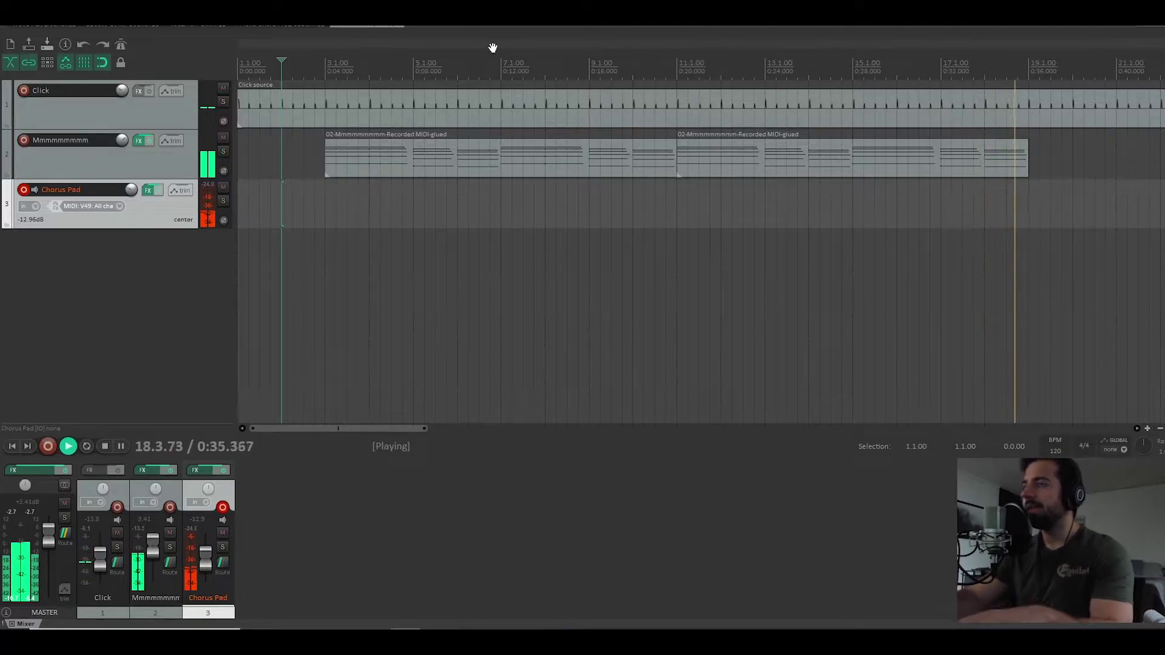
pyautogui.press('space')
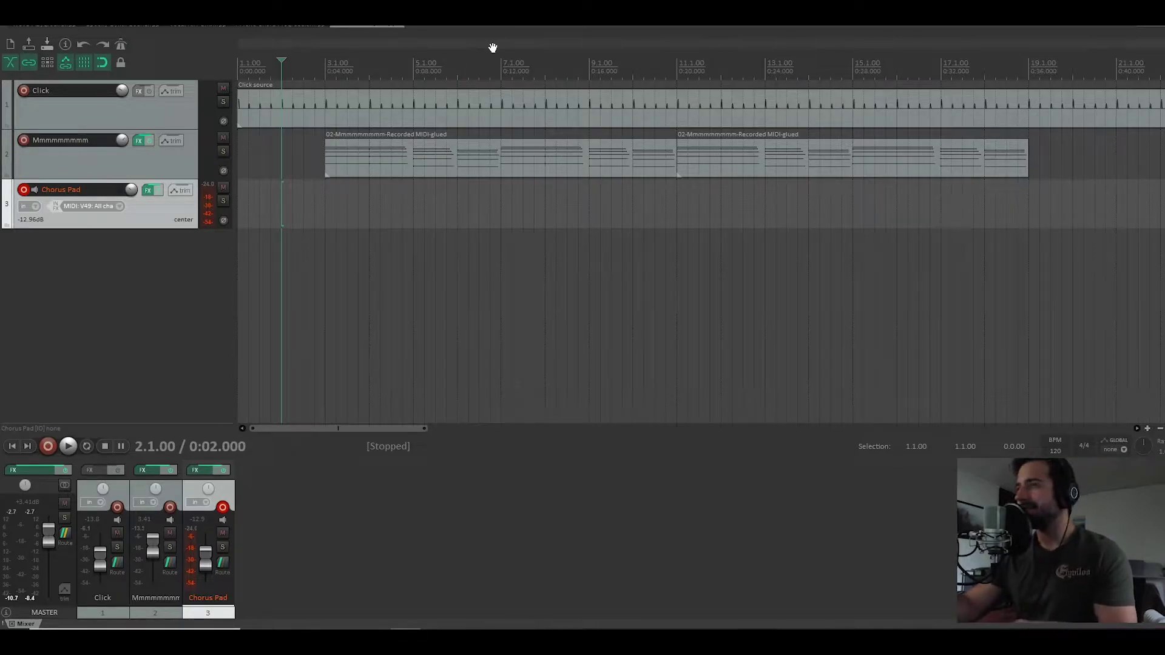
pyautogui.hotkey('ctrl', 'r')
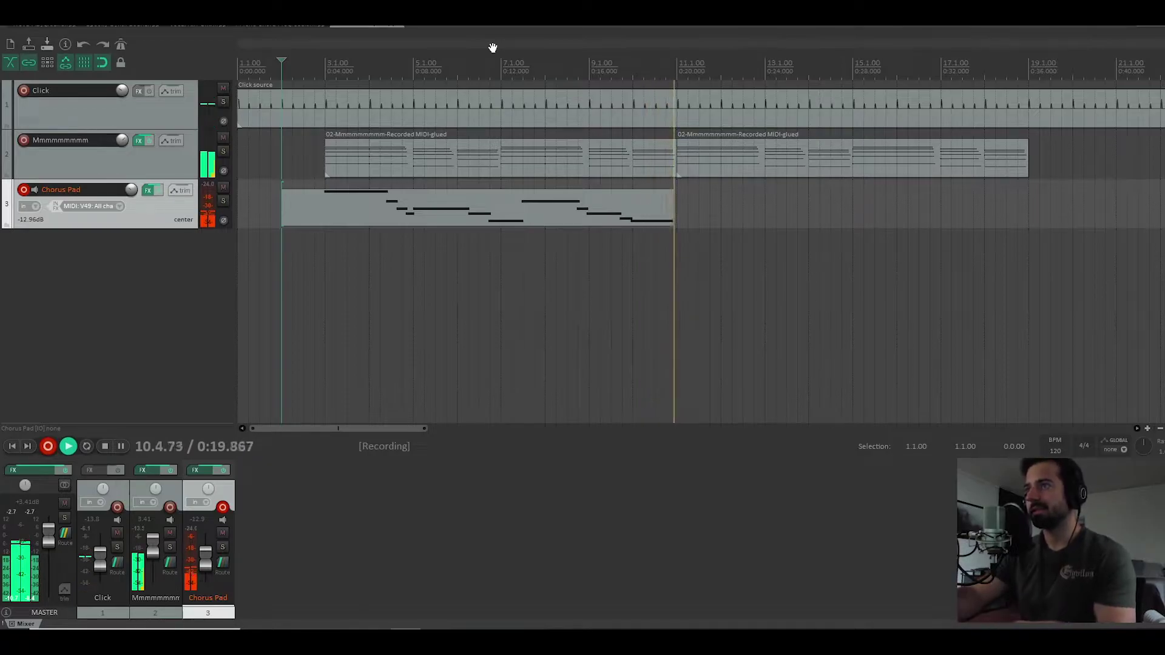
pyautogui.press('space')
# Step: Set the Chorus Pad take's MIDI grid to 1/8 and quantize the position of all notes to it at 99% strength
pyautogui.doubleClick(393, 200)
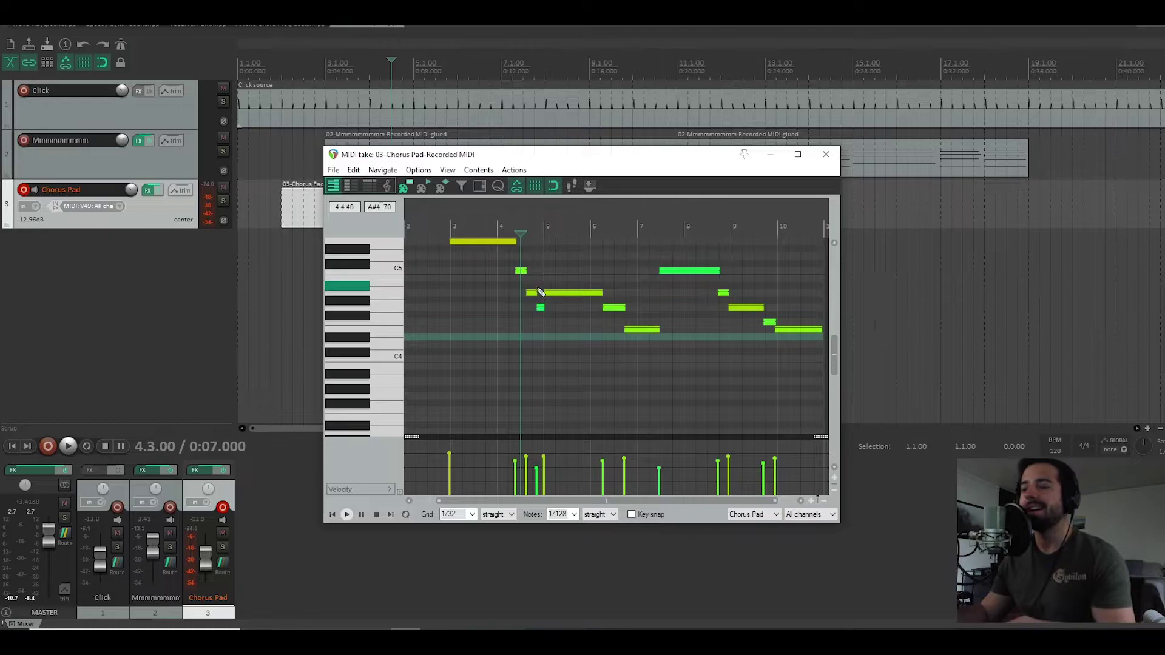
pyautogui.click(471, 515)
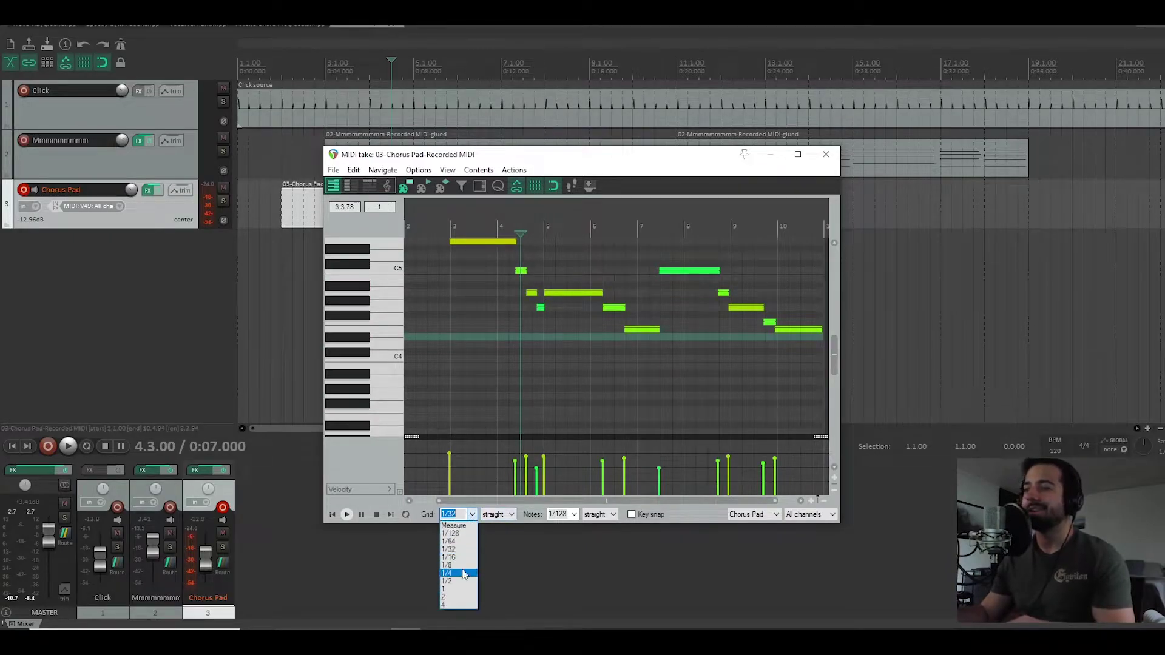
pyautogui.click(459, 565)
pyautogui.hotkey('ctrl', 'q')
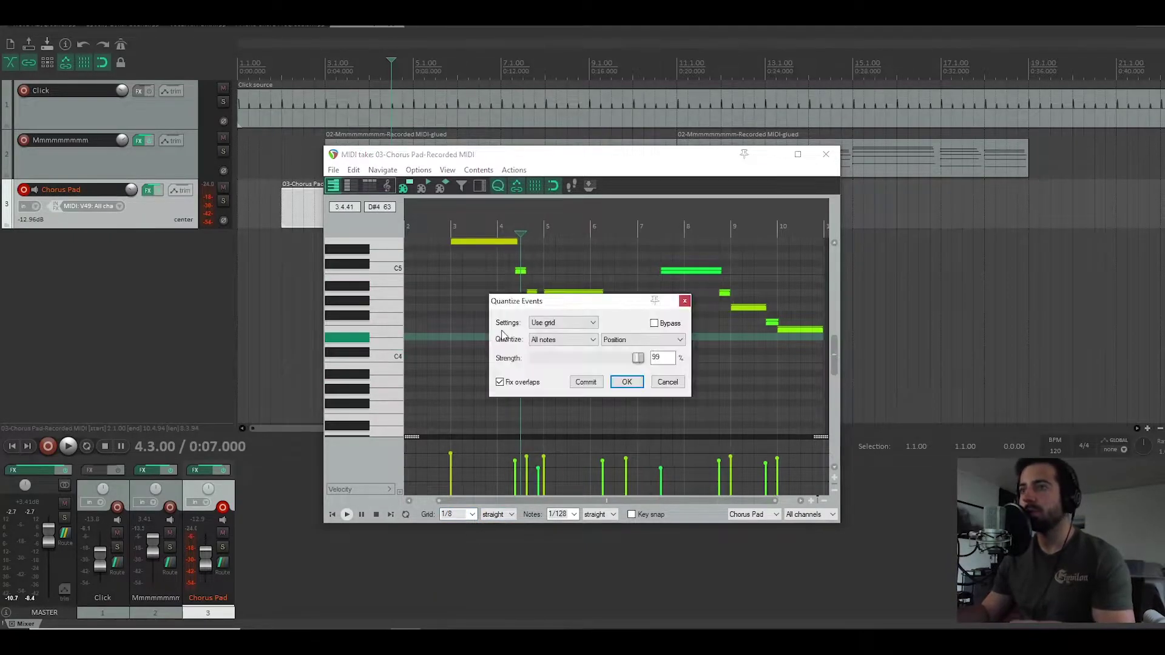
pyautogui.click(627, 382)
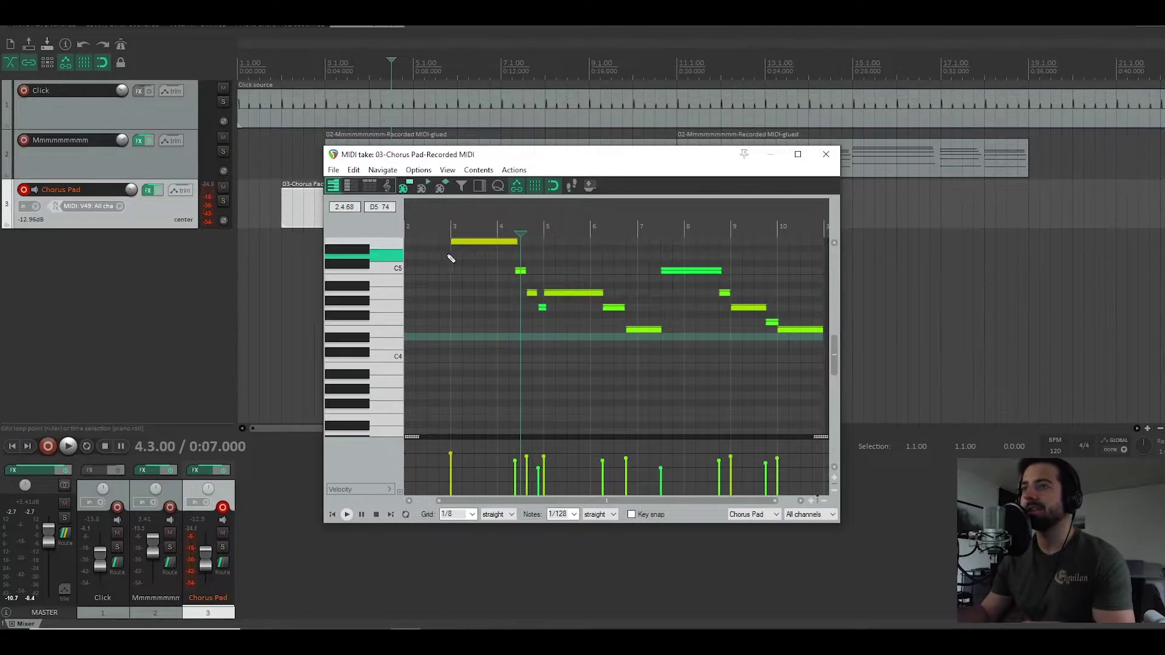
# Step: Play the quantized Chorus Pad melody from just before measure 3 and follow its notes through measure 9
pyautogui.click(449, 252)
pyautogui.scroll(3, 450, 253)
pyautogui.press('space')
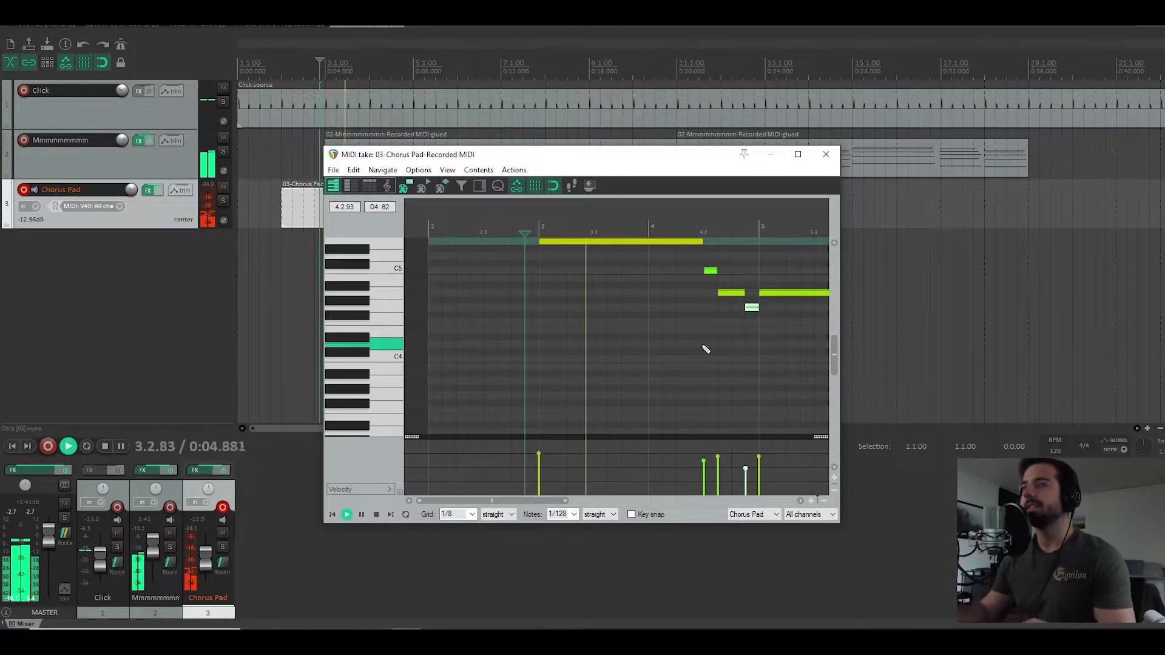
pyautogui.moveTo(551, 499); pyautogui.dragTo(589, 504)
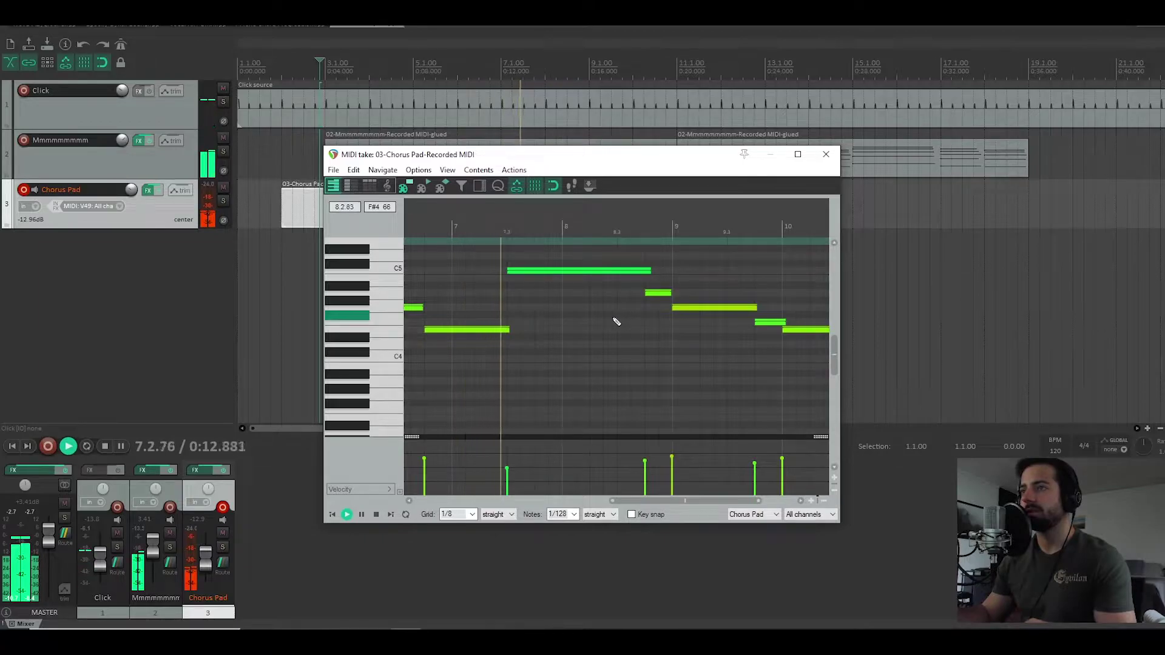
pyautogui.scroll(-2, 607, 326)
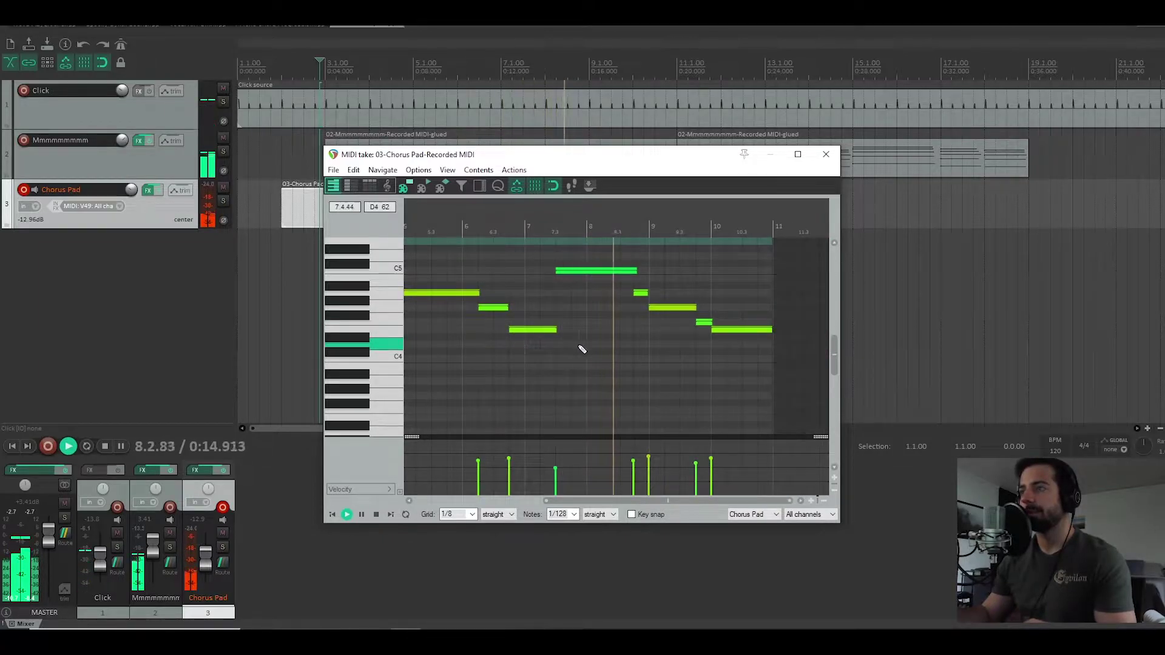
pyautogui.scroll(-2, 643, 346)
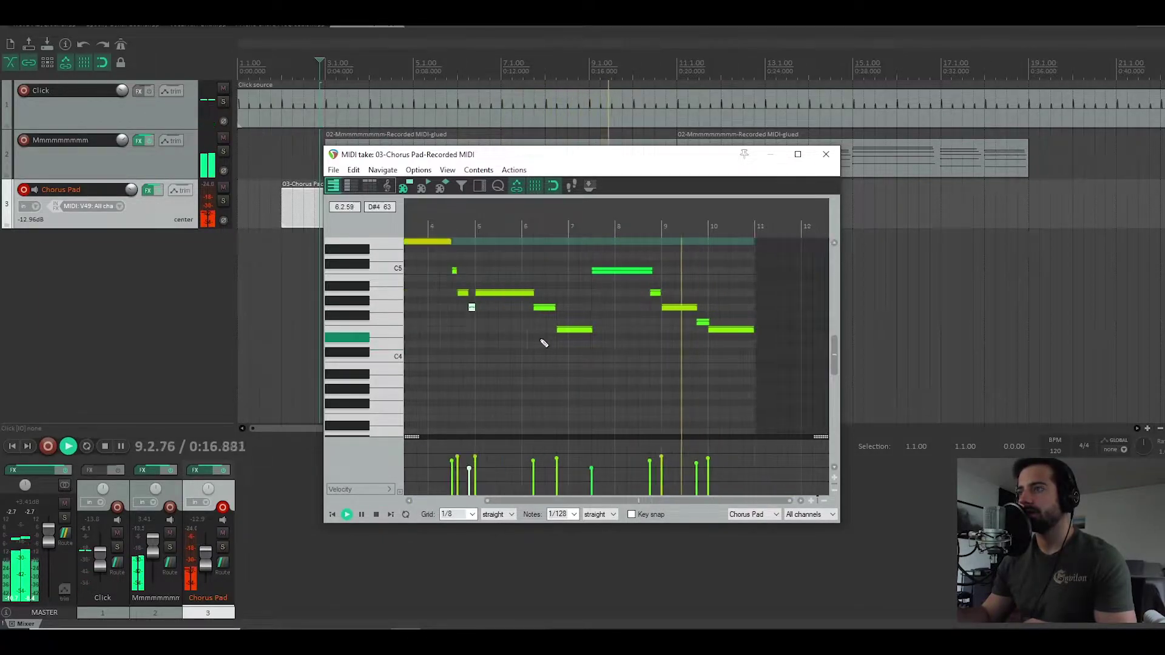
pyautogui.click(468, 325)
pyautogui.press('space')
# Step: Examine how the Chorus Pad notes overlap or meet around beats 4.3 to 5.1 and 8.4 to 9.4
pyautogui.scroll(3, 507, 325)
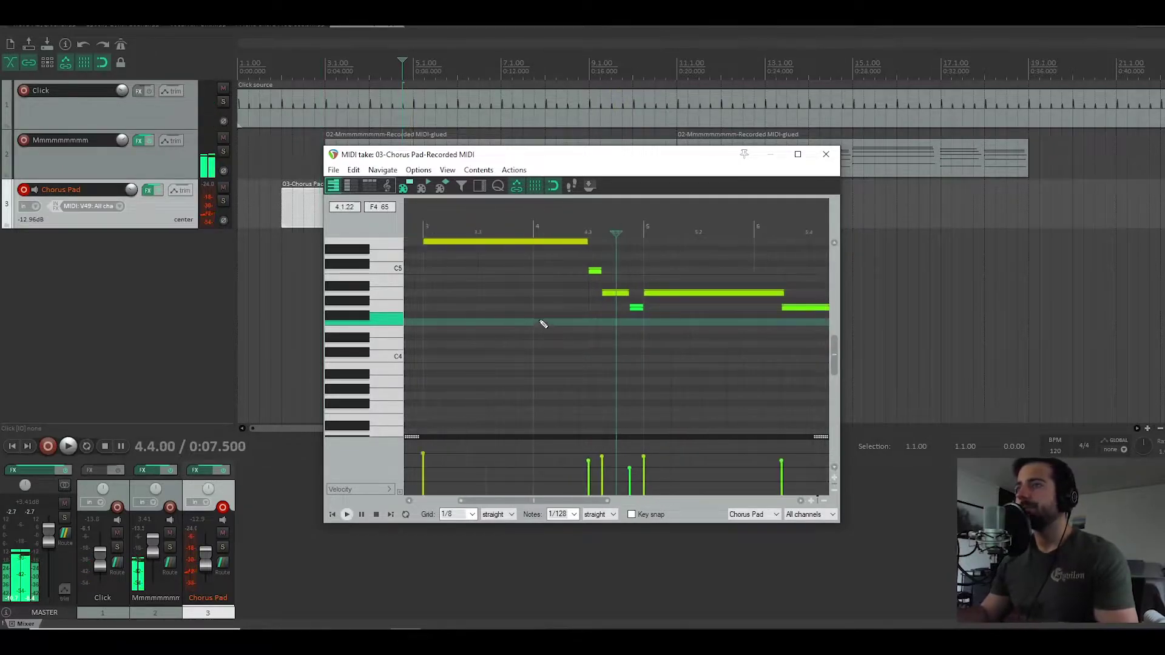
pyautogui.scroll(-2, 661, 331)
pyautogui.click(671, 328)
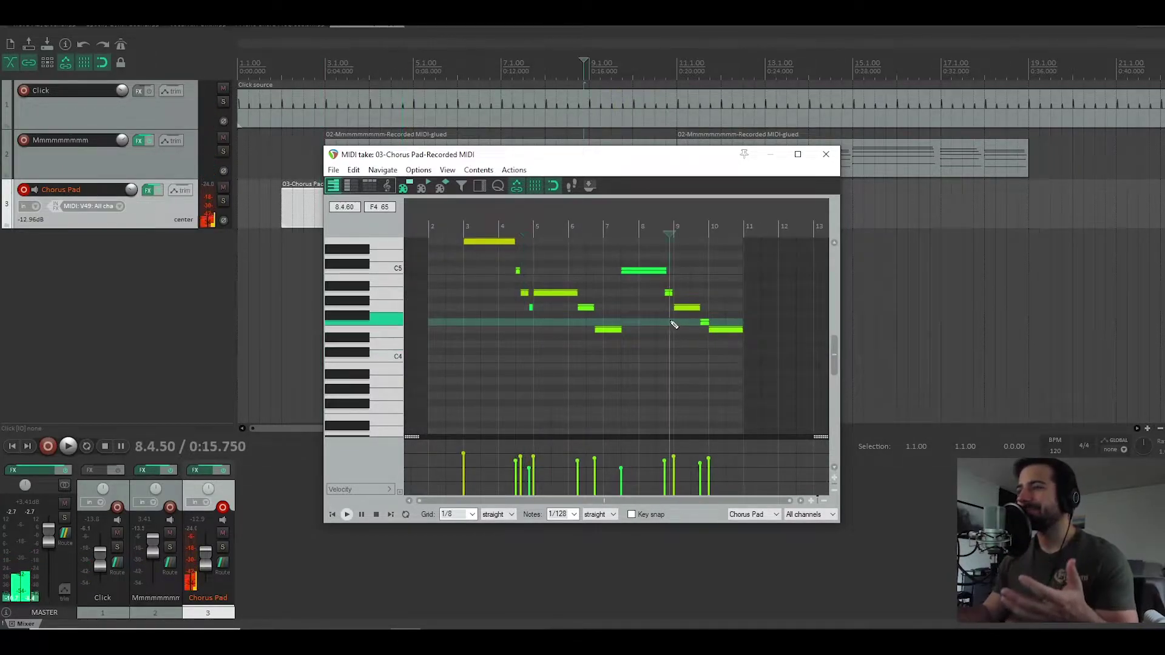
pyautogui.scroll(3, 675, 327)
pyautogui.scroll(2, 674, 327)
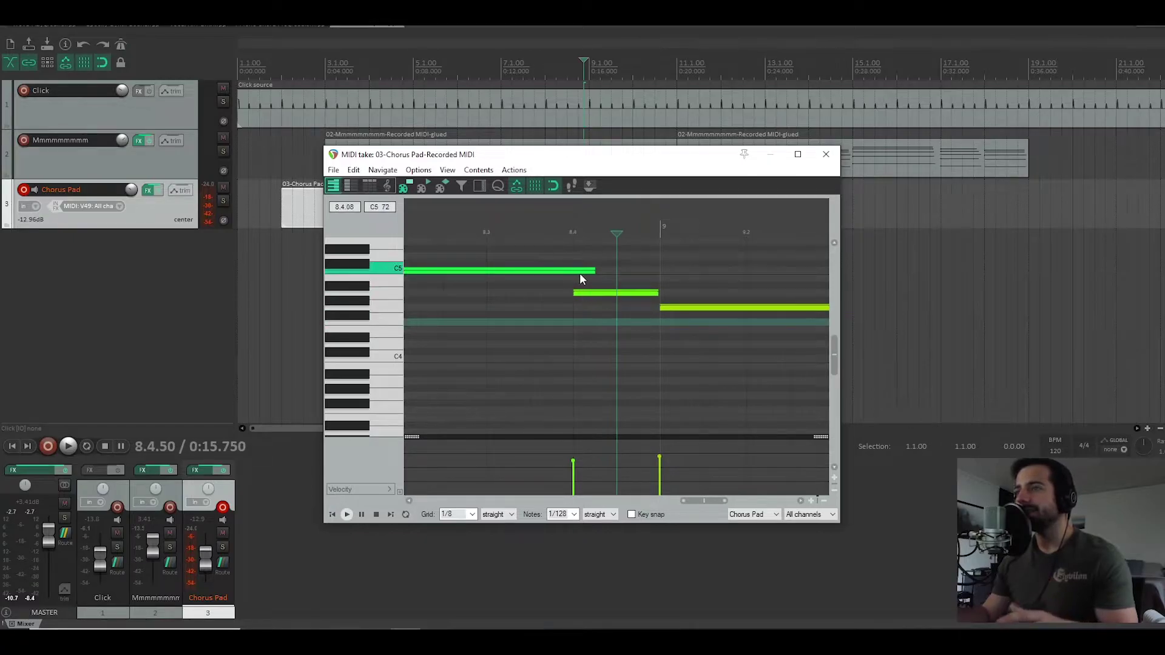
pyautogui.scroll(-1, 635, 312)
pyautogui.scroll(-4, 746, 322)
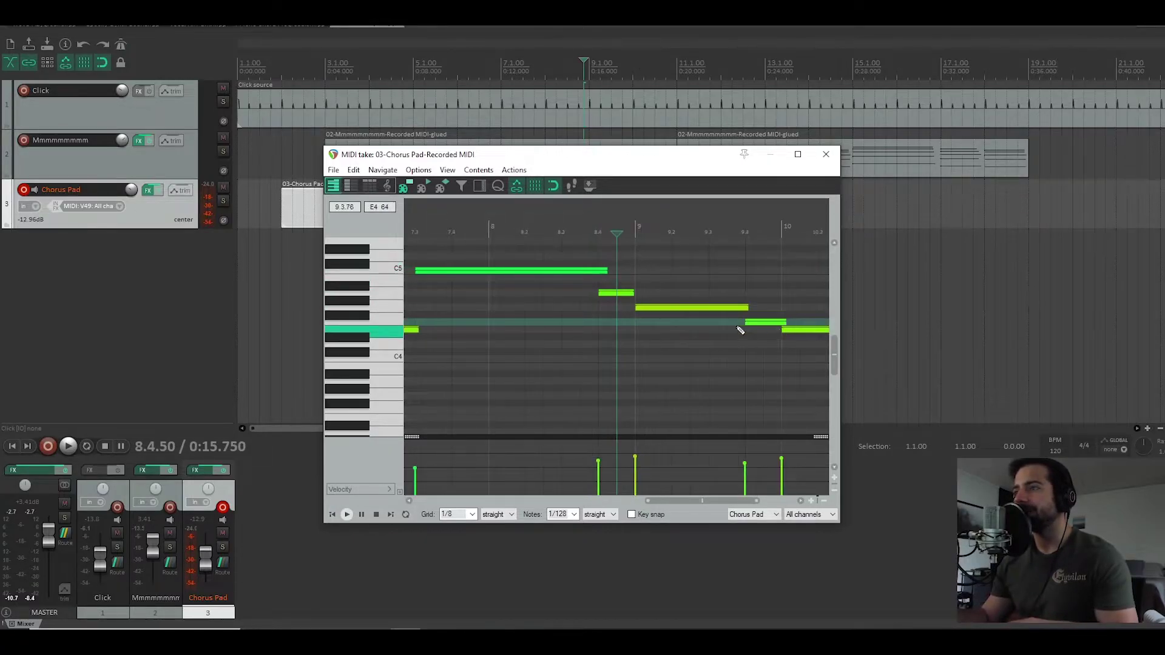
pyautogui.click(428, 322)
pyautogui.scroll(3, 437, 324)
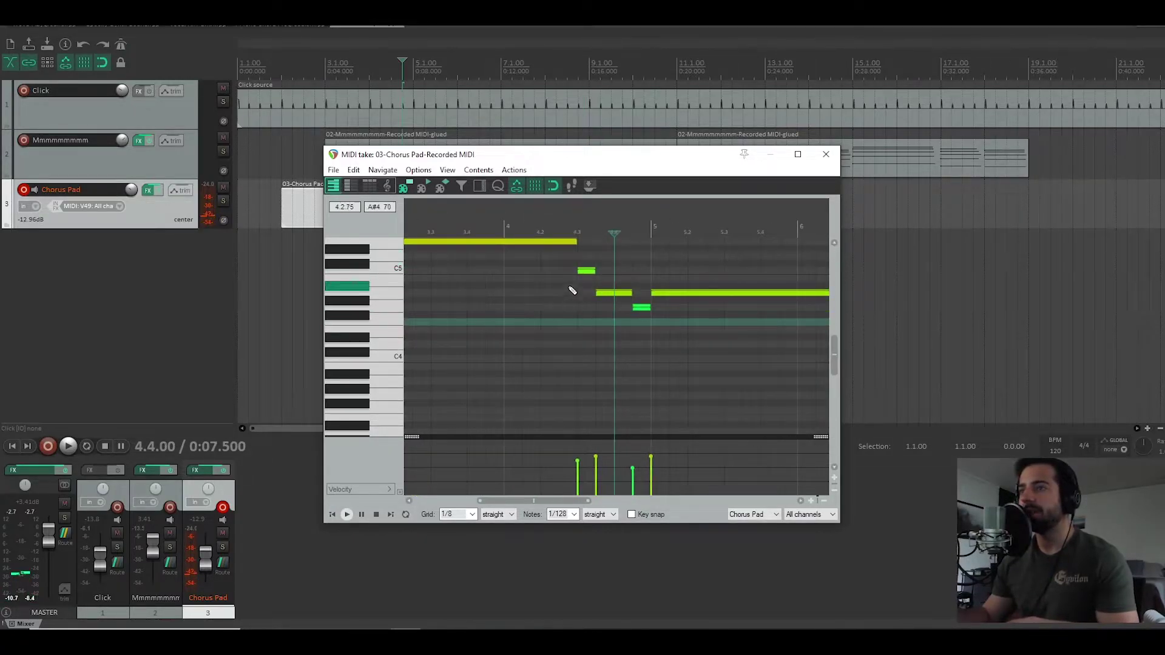
pyautogui.scroll(1, 596, 292)
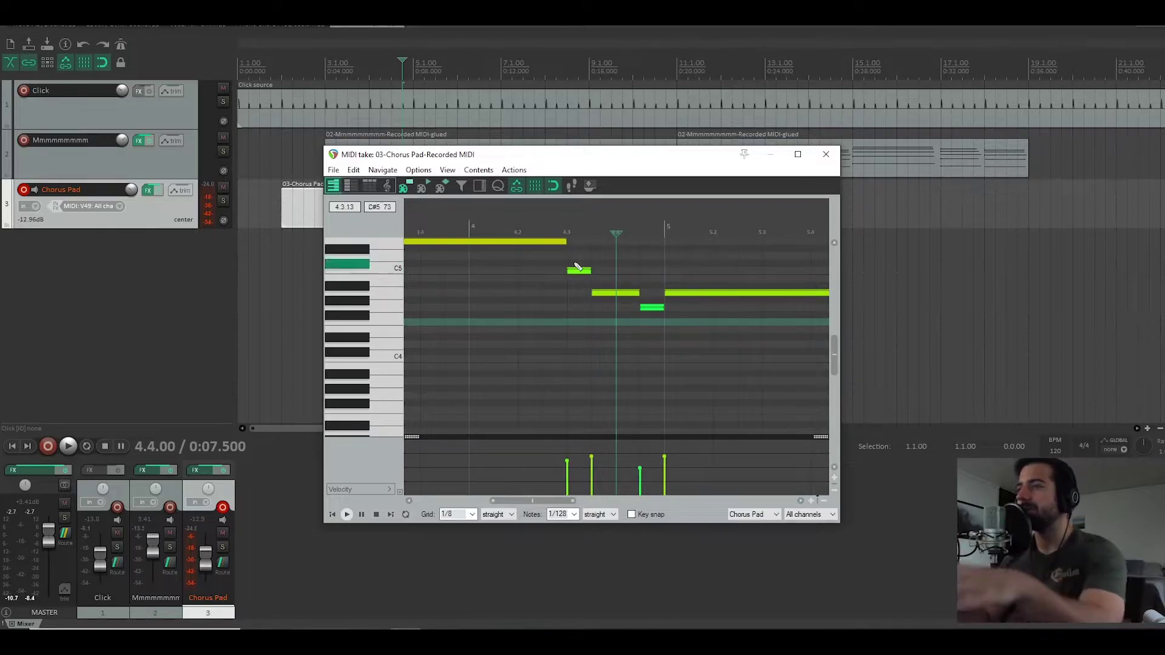
# Step: Set the grid to 1/128 and slightly lengthen the E5, C5, A4 and G4 notes leading into measure 5 so each overlaps the next position
pyautogui.click(456, 513)
pyautogui.click(452, 526)
pyautogui.moveTo(575, 263); pyautogui.dragTo(651, 311)
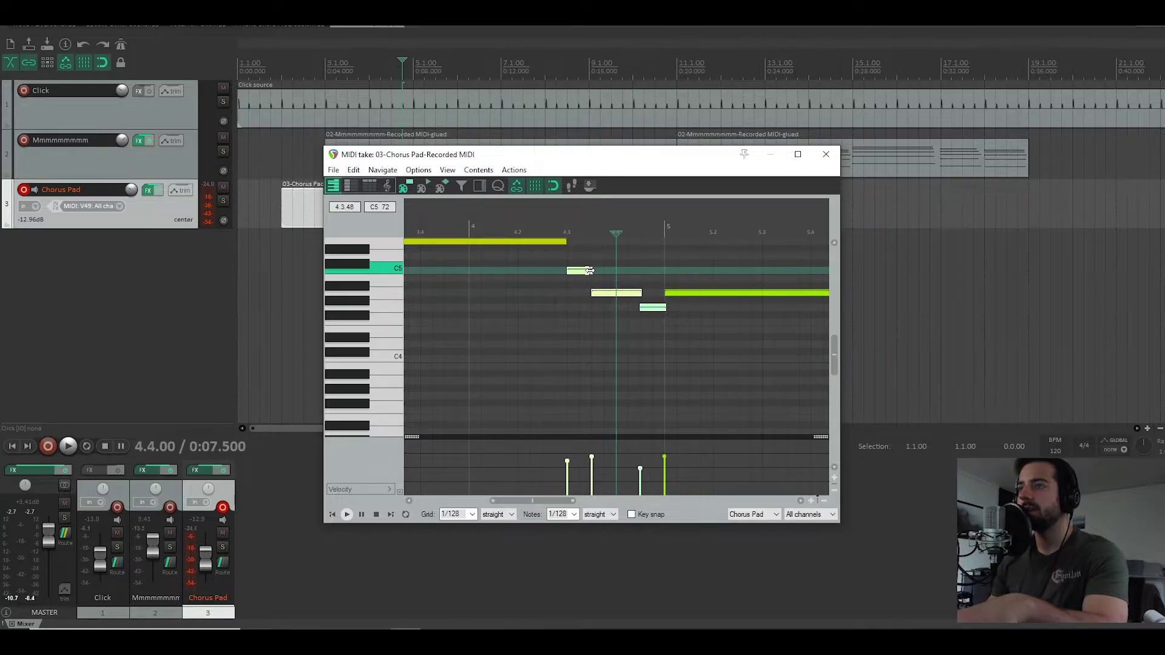
pyautogui.click(494, 291)
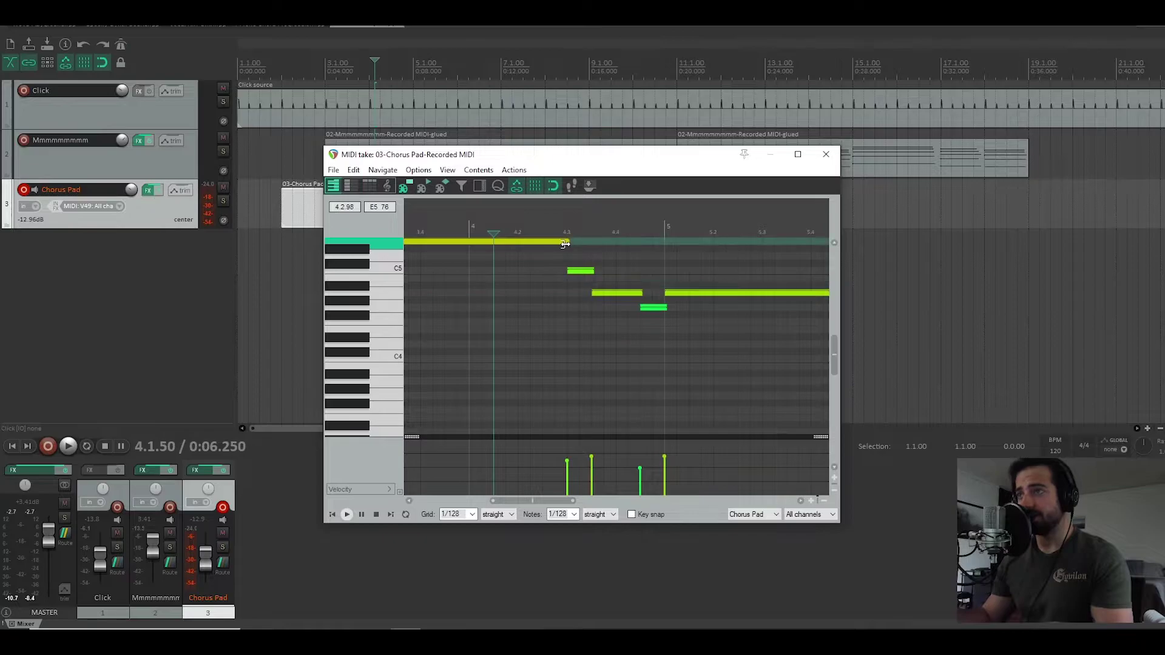
# Step: Audition the lengthened notes, and play the Chorus Pad part against the vocal chords with the MIDI editor closed
pyautogui.press('space')
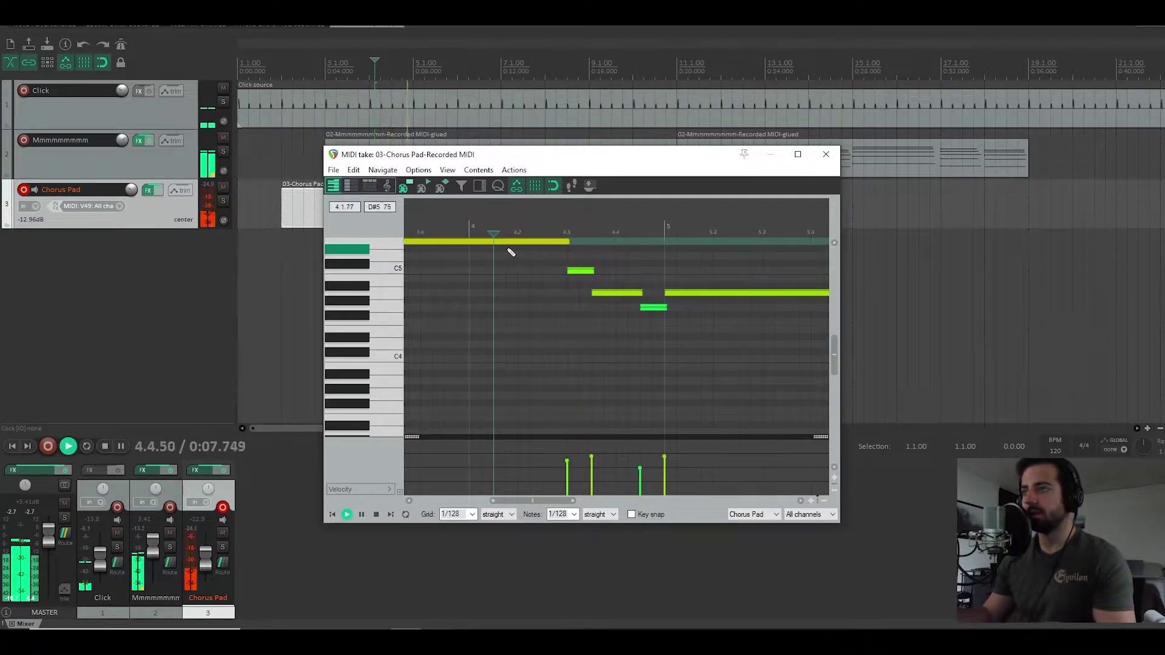
pyautogui.scroll(-5, 485, 261)
pyautogui.click(477, 282)
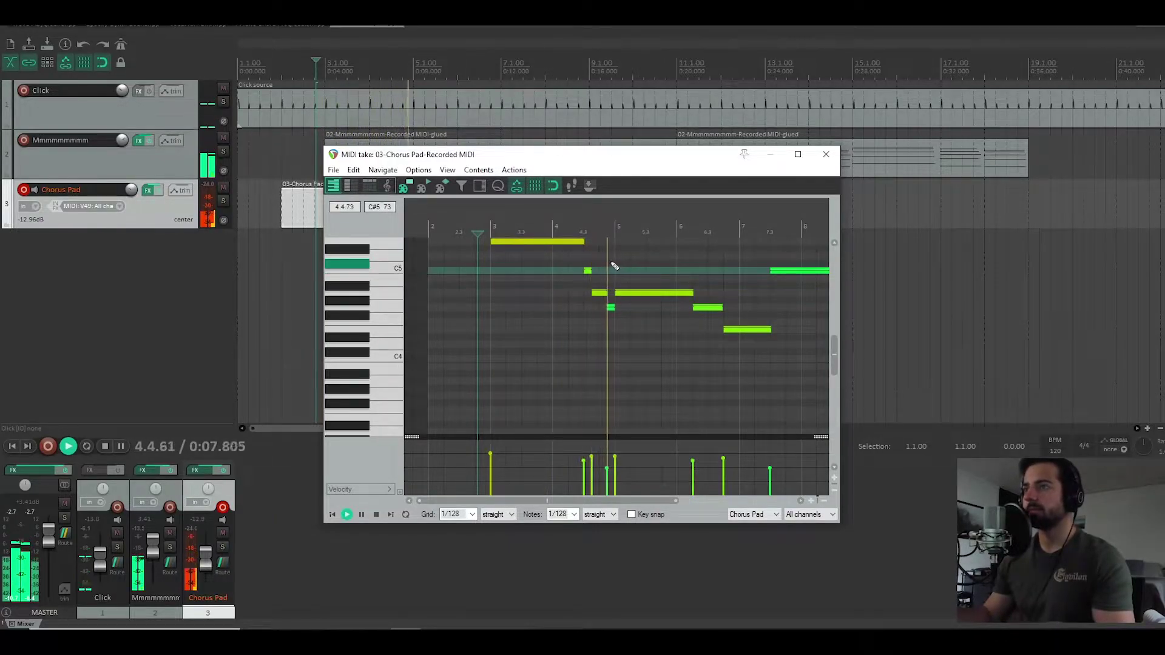
pyautogui.click(825, 154)
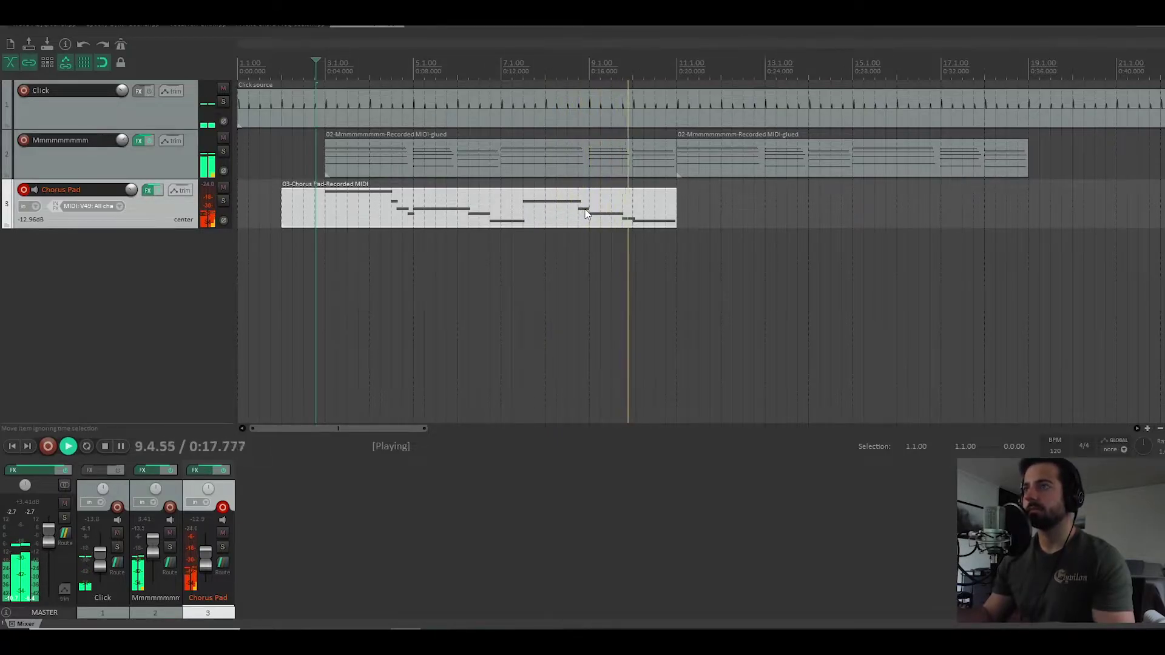
pyautogui.press('space')
pyautogui.press('space')
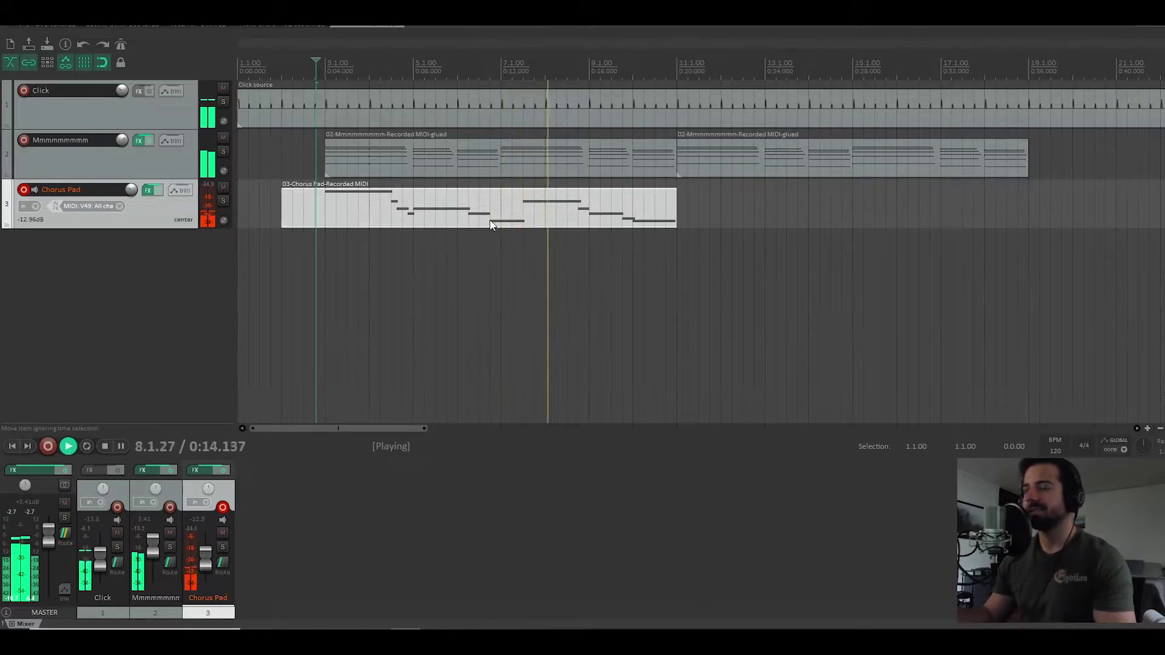
pyautogui.press('space')
# Step: Reopen the Chorus Pad take to review its notes around measure 4, and close the MIDI editor
pyautogui.scroll(2, 434, 229)
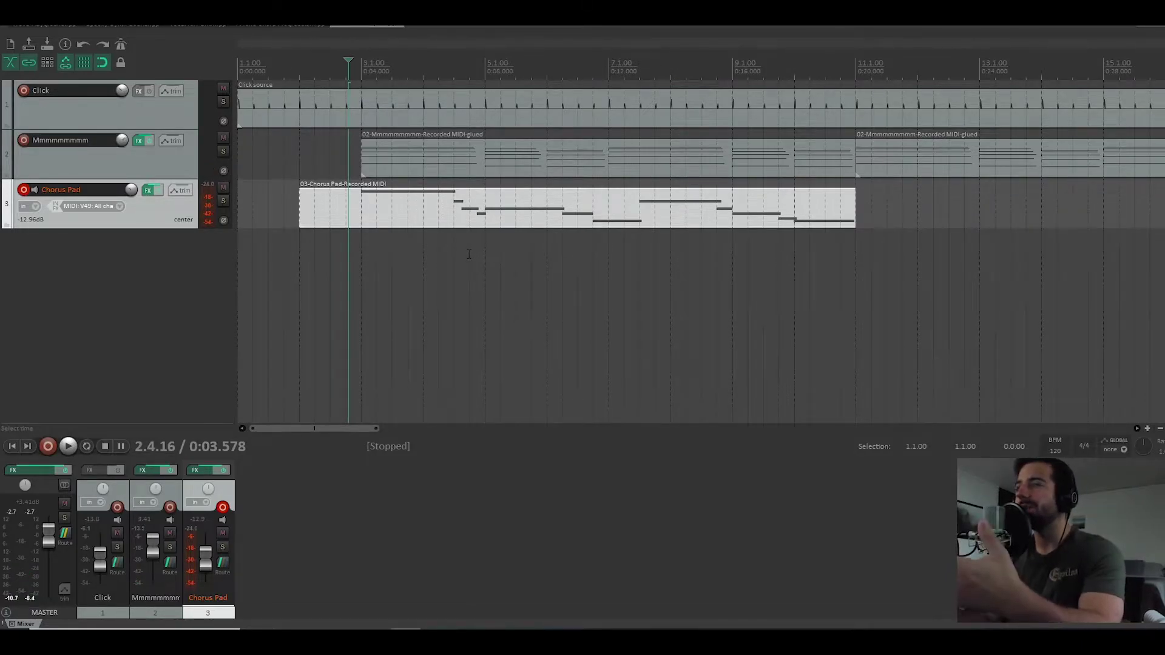
pyautogui.doubleClick(456, 220)
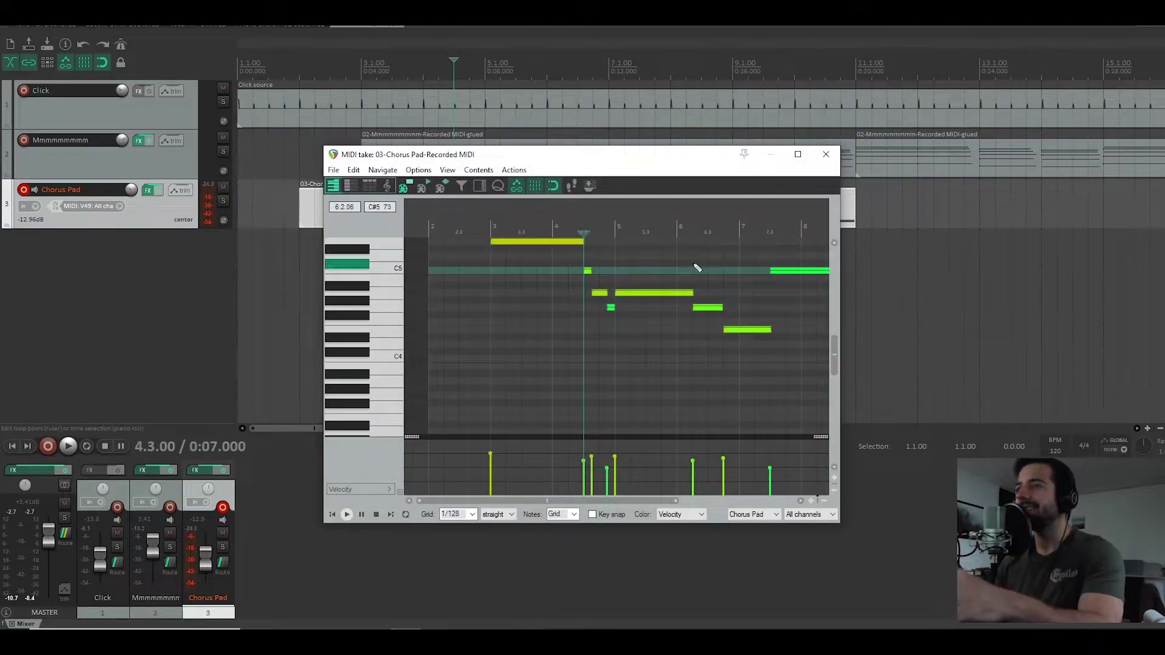
pyautogui.click(825, 154)
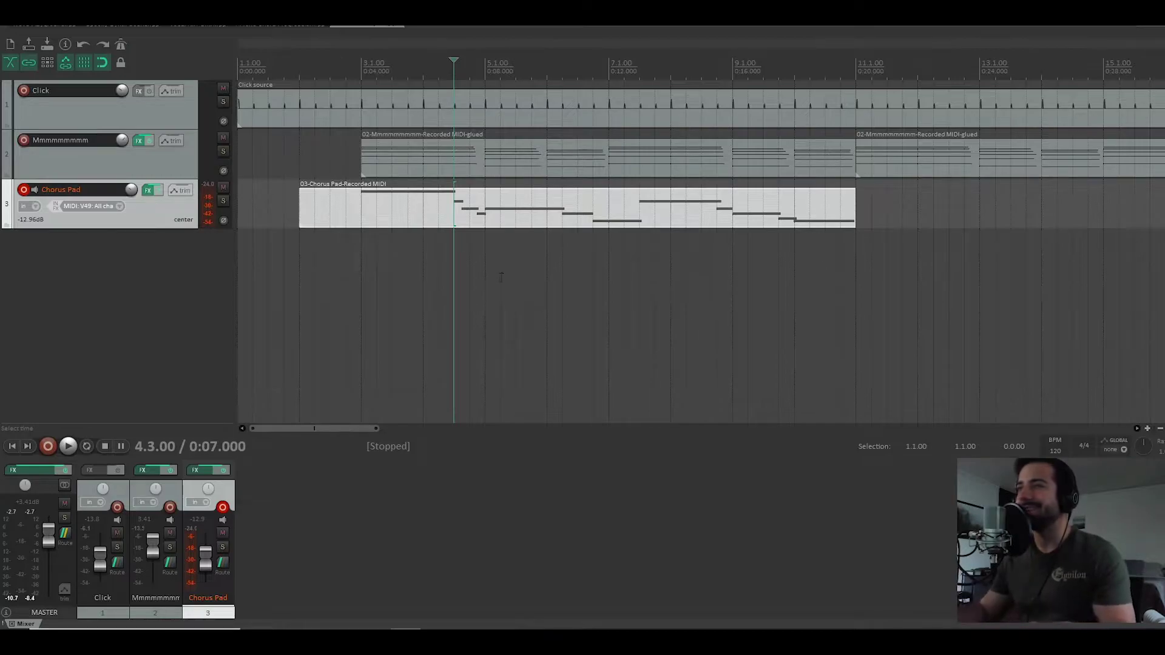
# Step: Trim the start of the Chorus Pad take to measure 3 and duplicate the take to measure 11
pyautogui.moveTo(300, 203); pyautogui.dragTo(363, 205)
pyautogui.click(374, 213)
pyautogui.hotkey('ctrl', 'd')
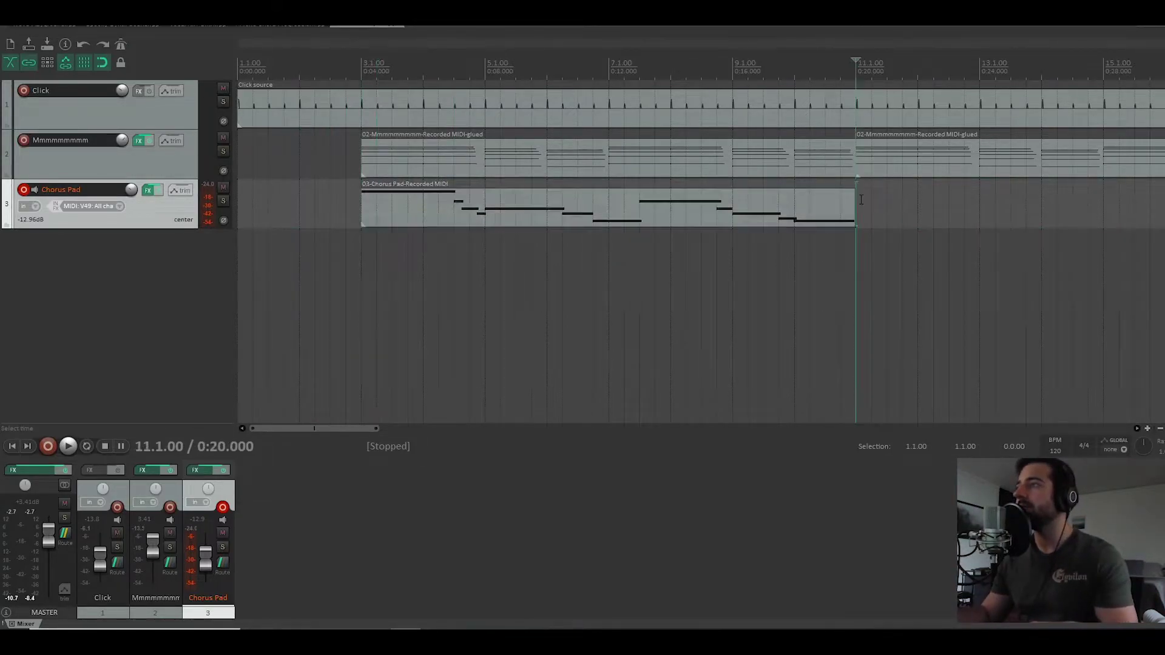
pyautogui.scroll(-3, 381, 244)
pyautogui.scroll(3, 380, 244)
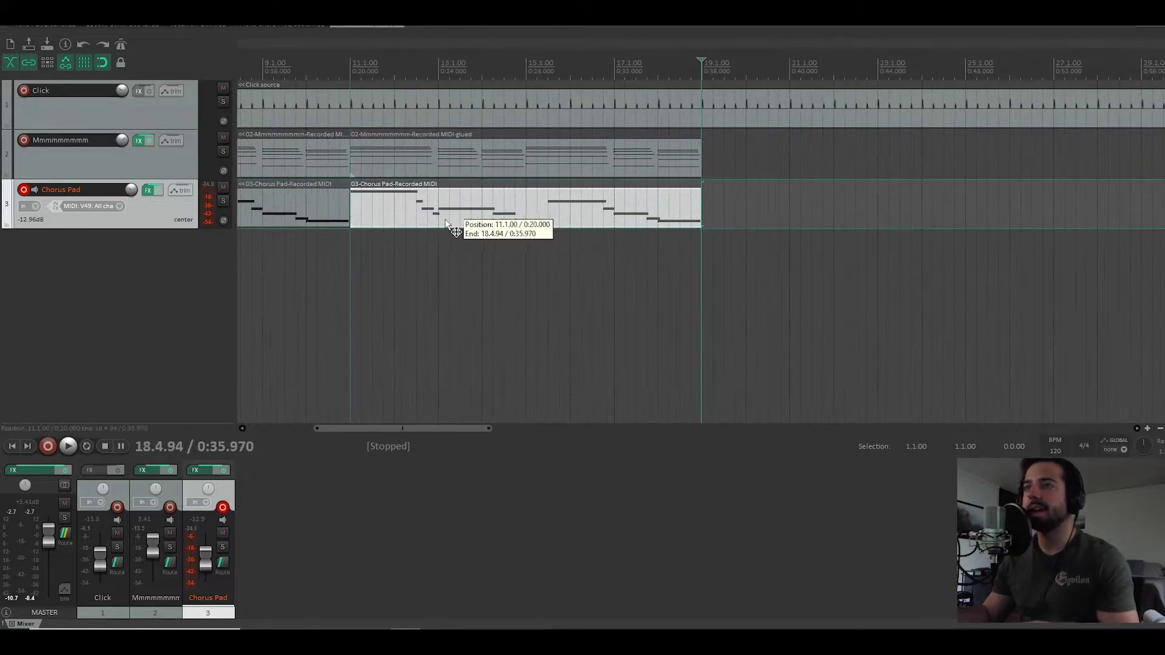
pyautogui.click(647, 249)
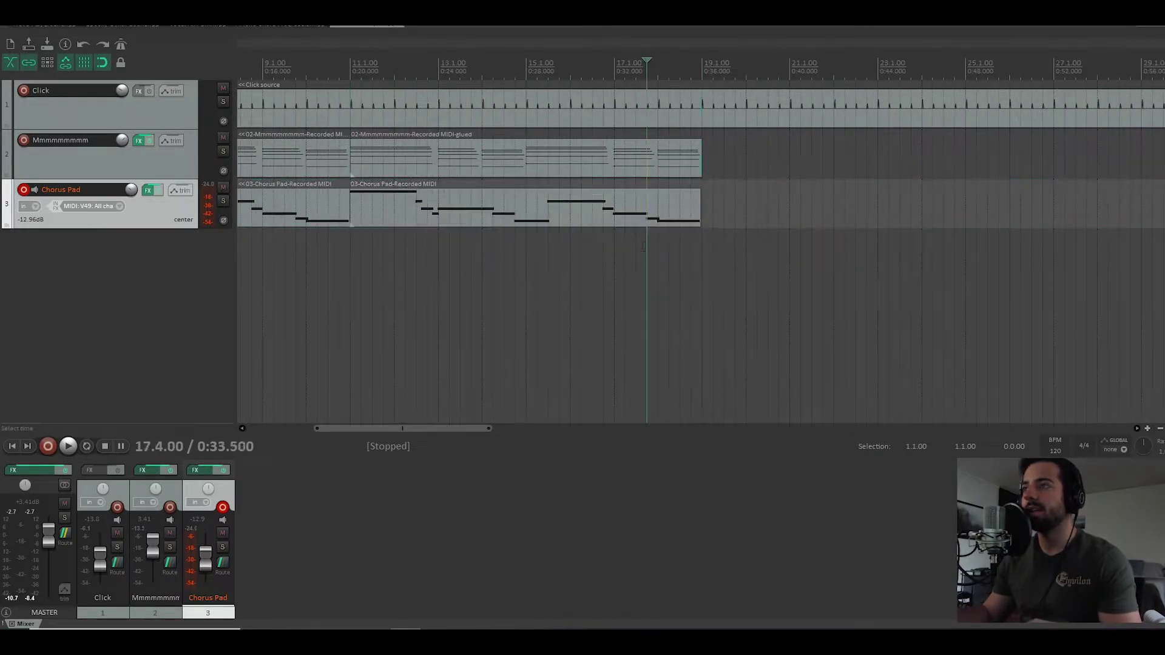
# Step: Audition the duplicated Chorus Pad take briefly around 17.4 and check how its end lines up with the vocal chords
pyautogui.press('space')
pyautogui.scroll(3, 702, 255)
pyautogui.press('space')
pyautogui.click(577, 208)
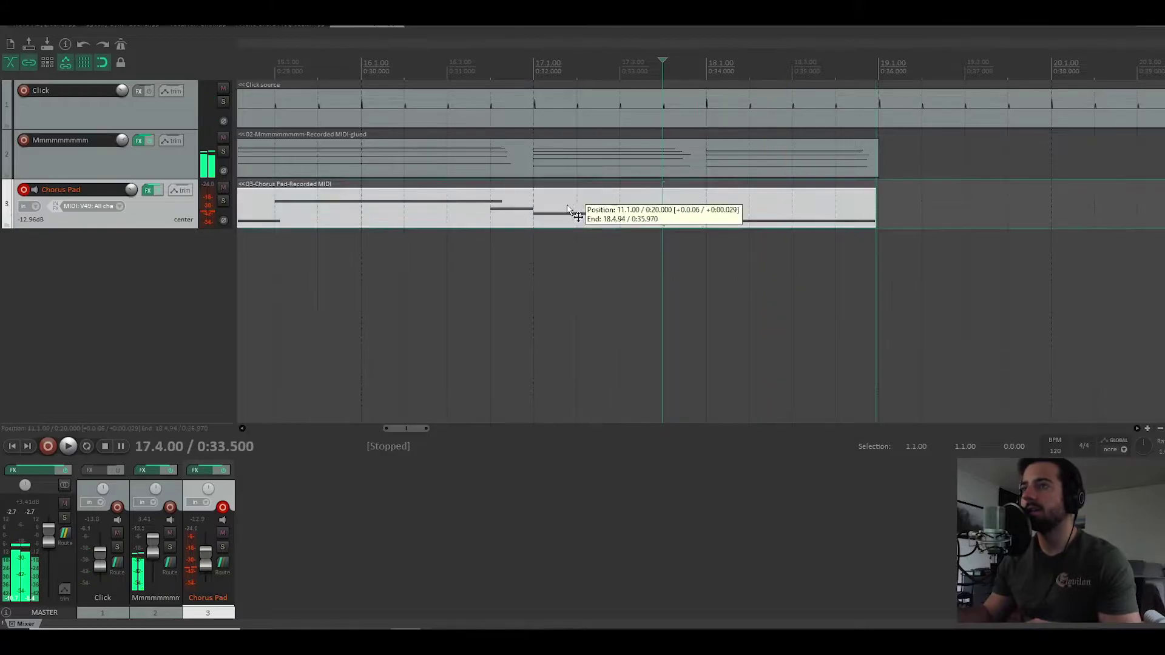
pyautogui.scroll(-6, 552, 225)
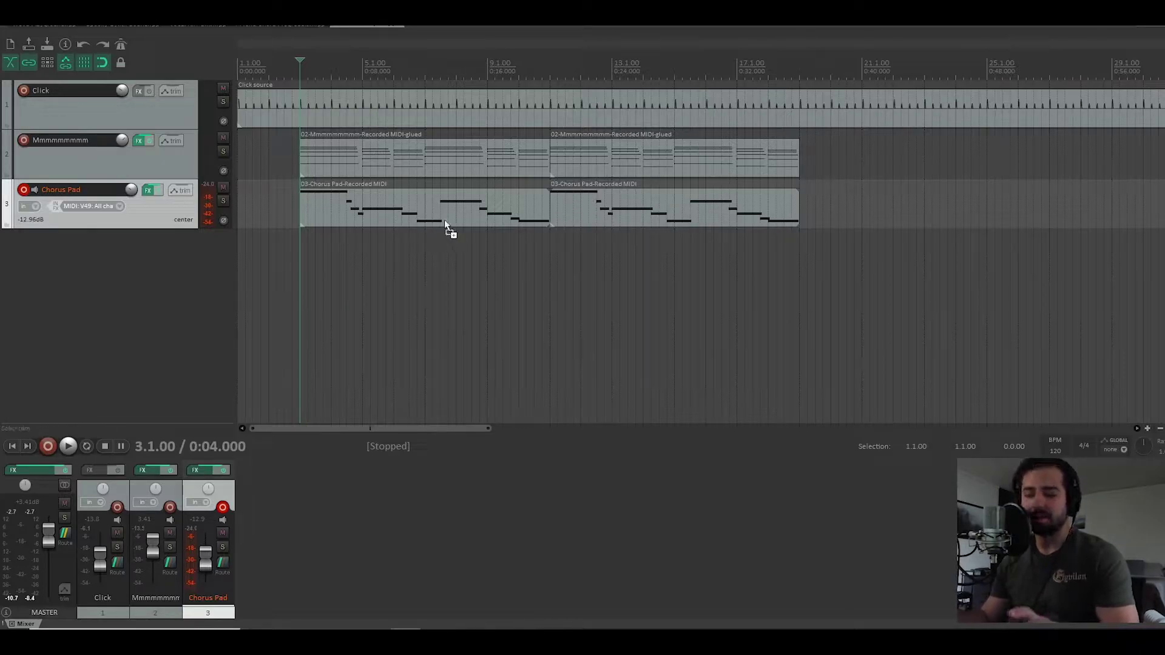
# Step: Disarm the Chorus Pad track and play both repeats with the vocal chords from measure 3 to around measure 18
pyautogui.click(23, 190)
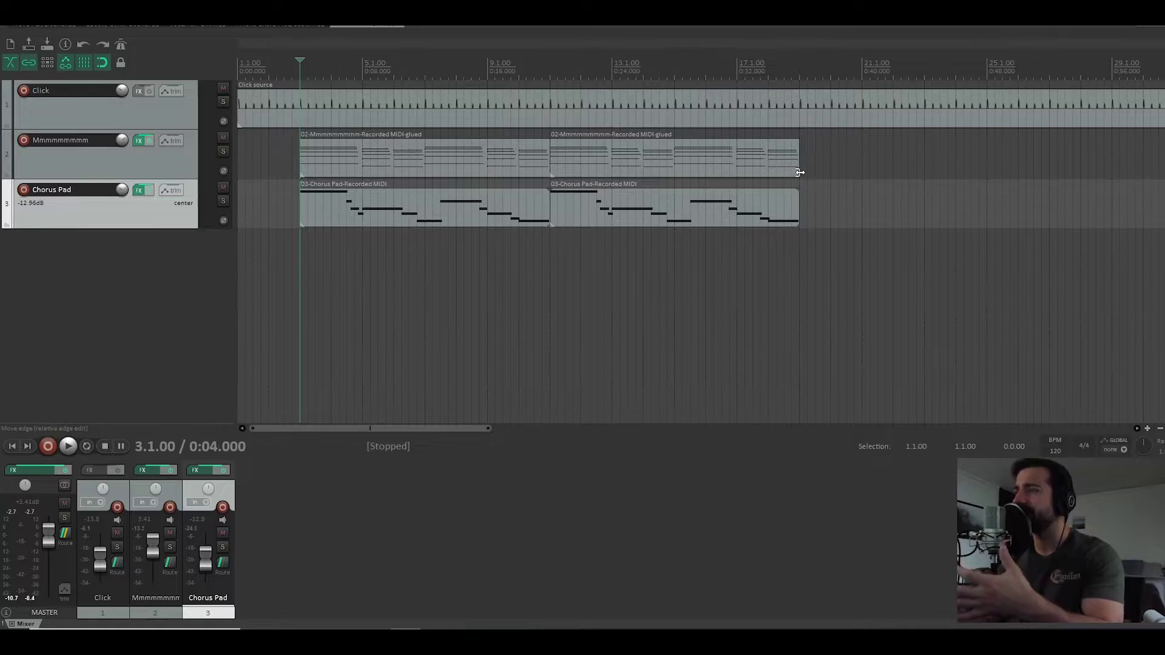
pyautogui.press('space')
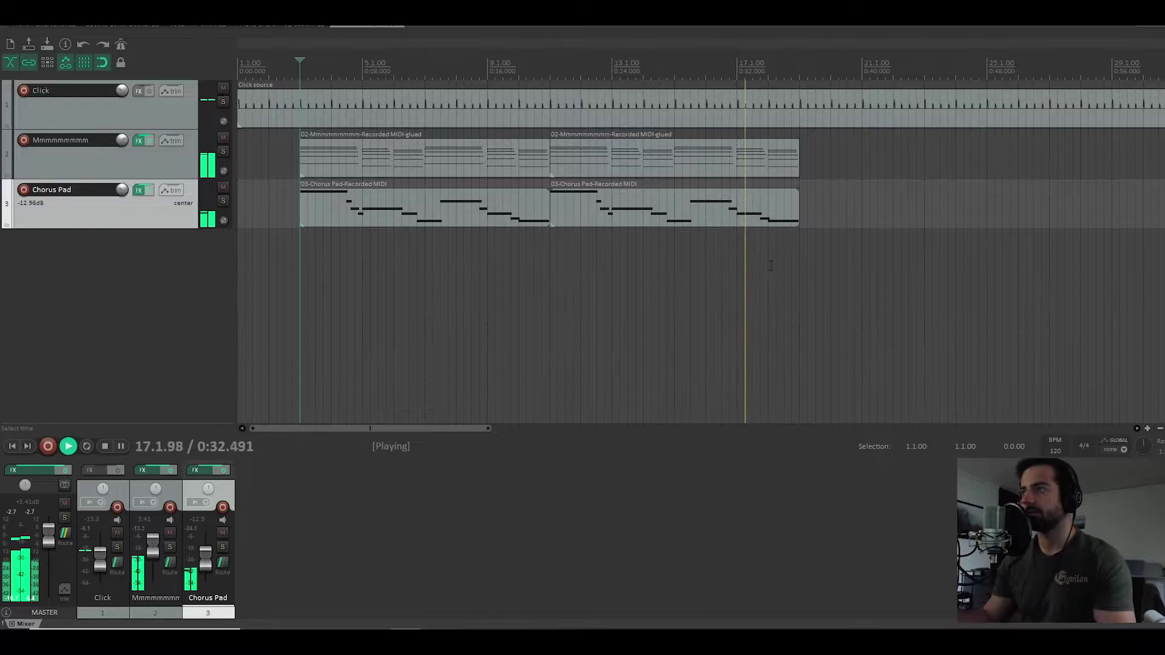
pyautogui.scroll(4, 800, 250)
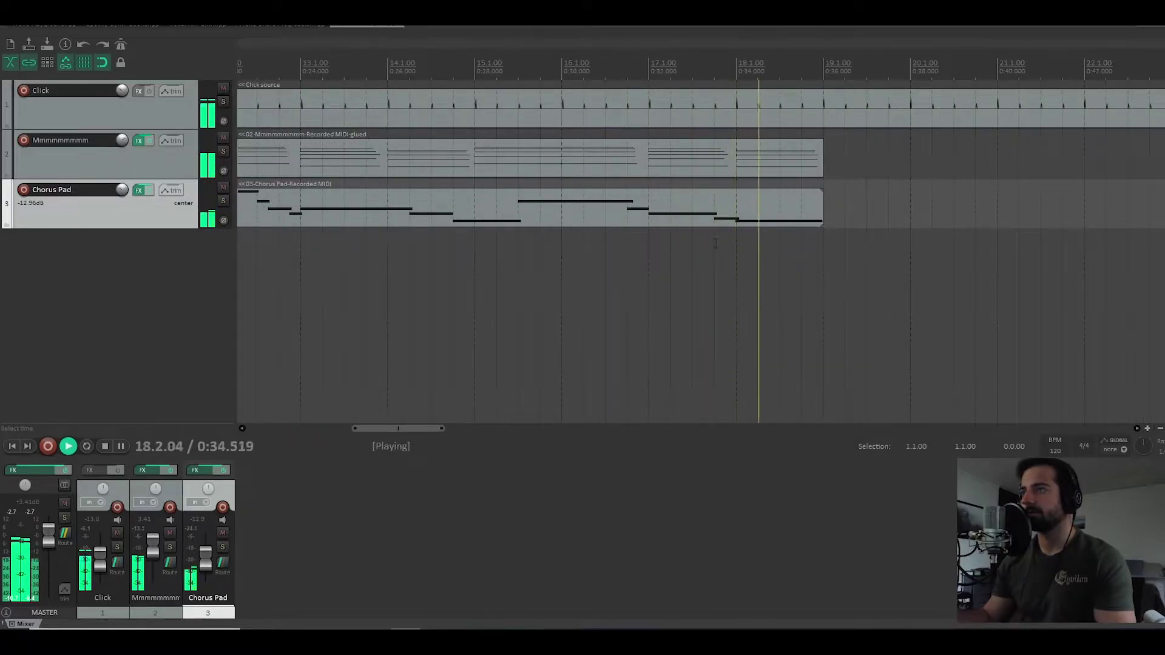
pyautogui.press('space')
# Step: Review the duplicated Chorus Pad notes around measures 15 to 18 in the MIDI editor, and close it
pyautogui.doubleClick(627, 200)
pyautogui.scroll(5, 558, 268)
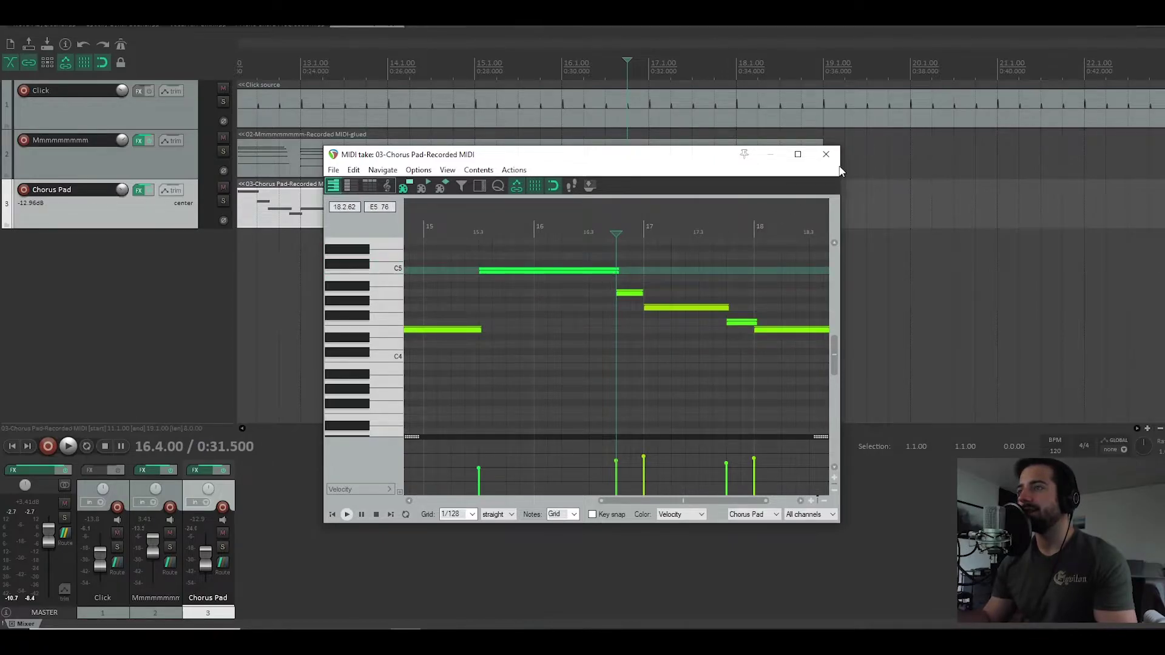
pyautogui.click(826, 154)
# Step: Add a new empty track below Chorus Pad
pyautogui.click(76, 310)
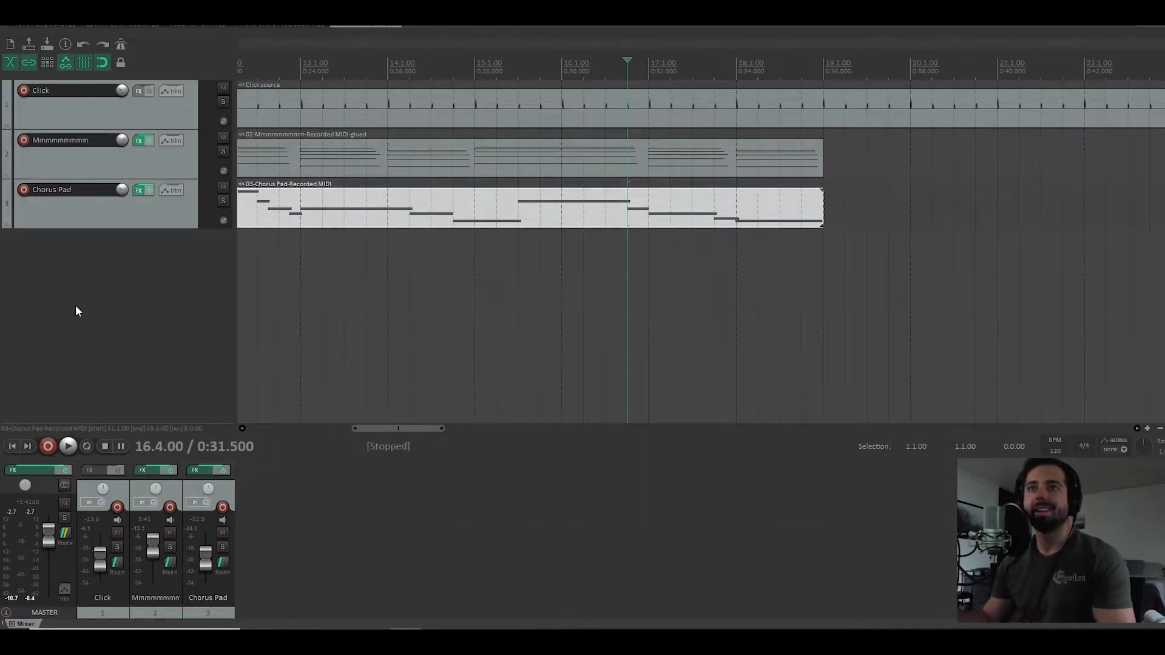
pyautogui.doubleClick(92, 280)
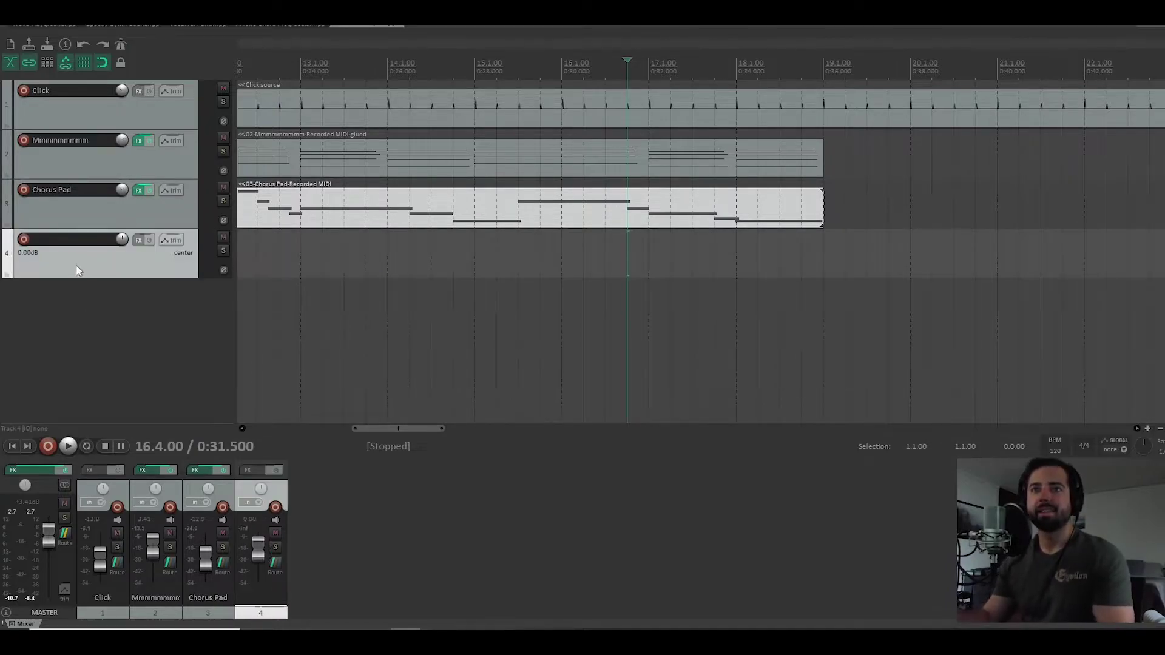
pyautogui.scroll(-3, 249, 265)
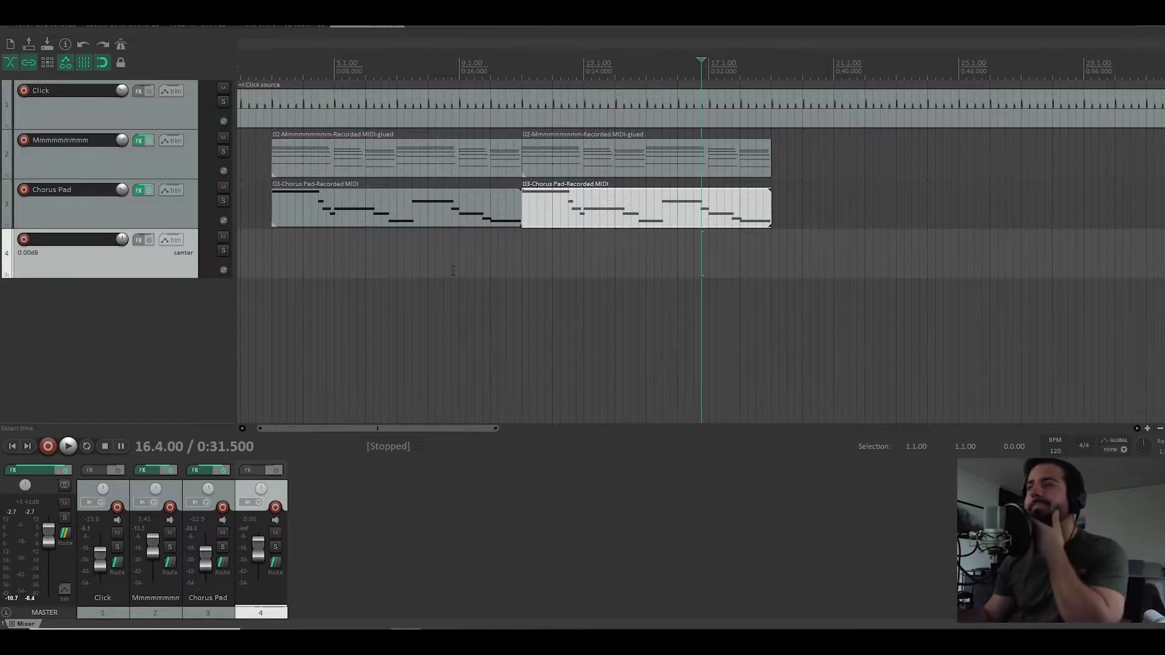
# Step: Place the edit cursor at measure 19, where the second vocal chord repeat ends, and record-arm the vocal chord track
pyautogui.click(711, 152)
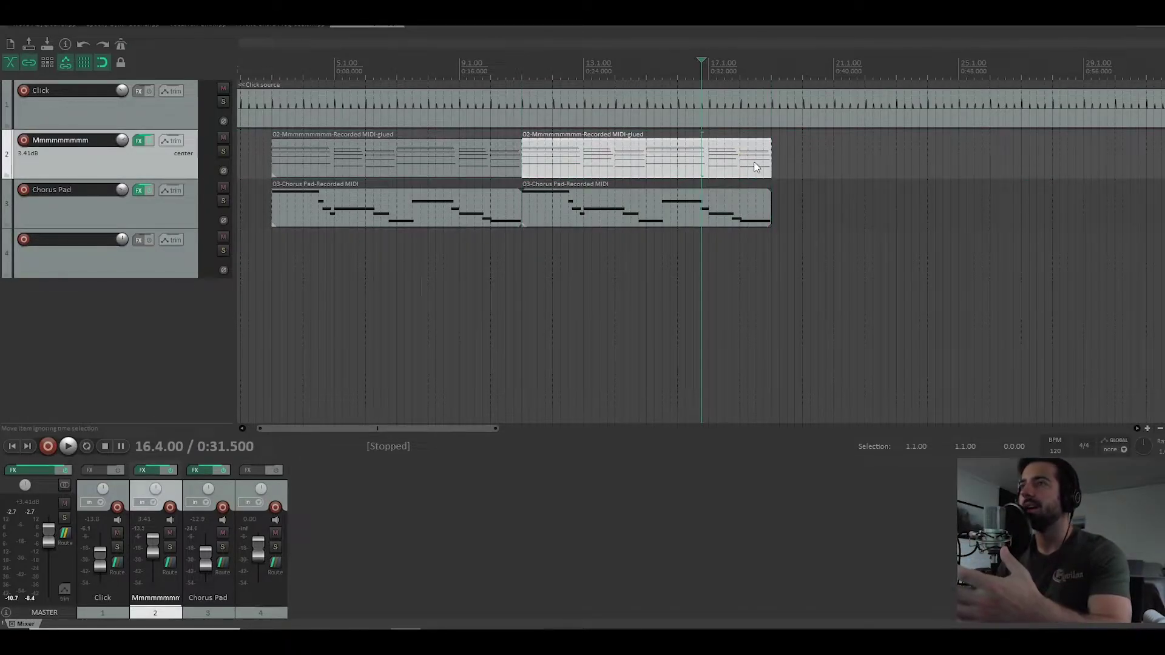
pyautogui.click(279, 266)
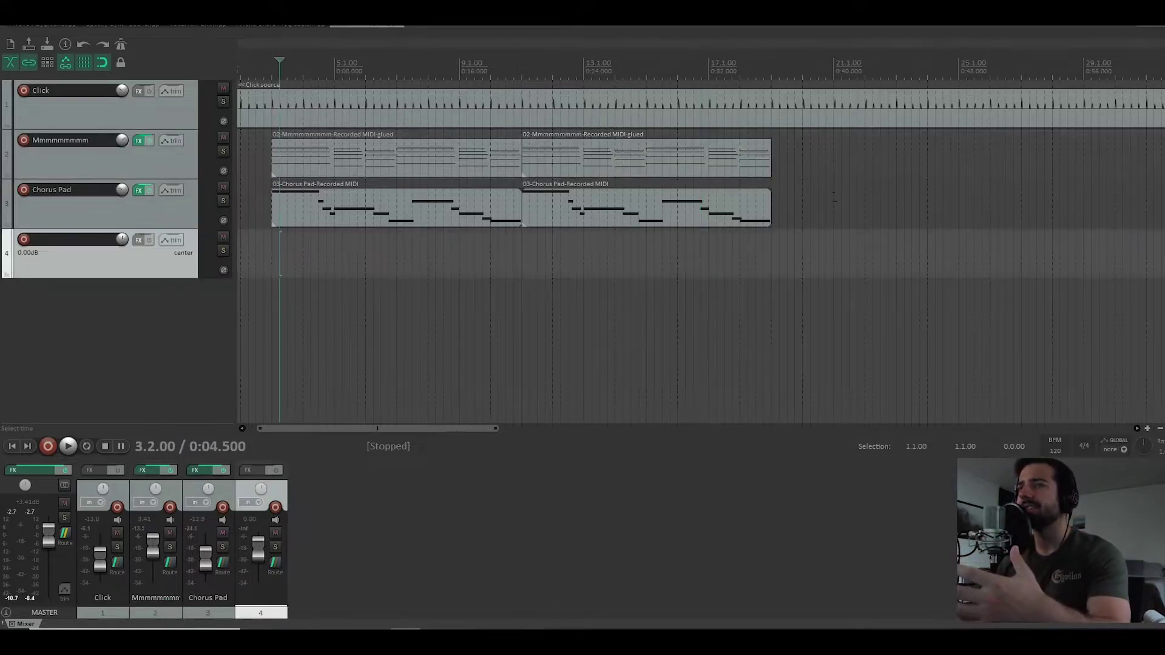
pyautogui.click(768, 156)
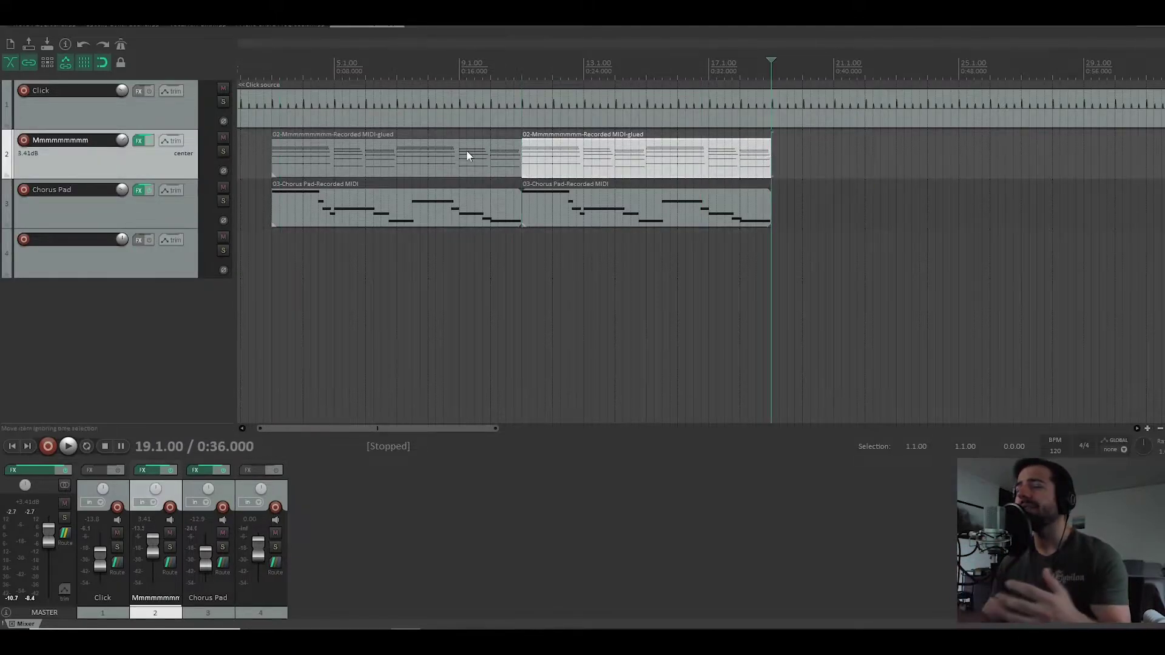
pyautogui.click(25, 140)
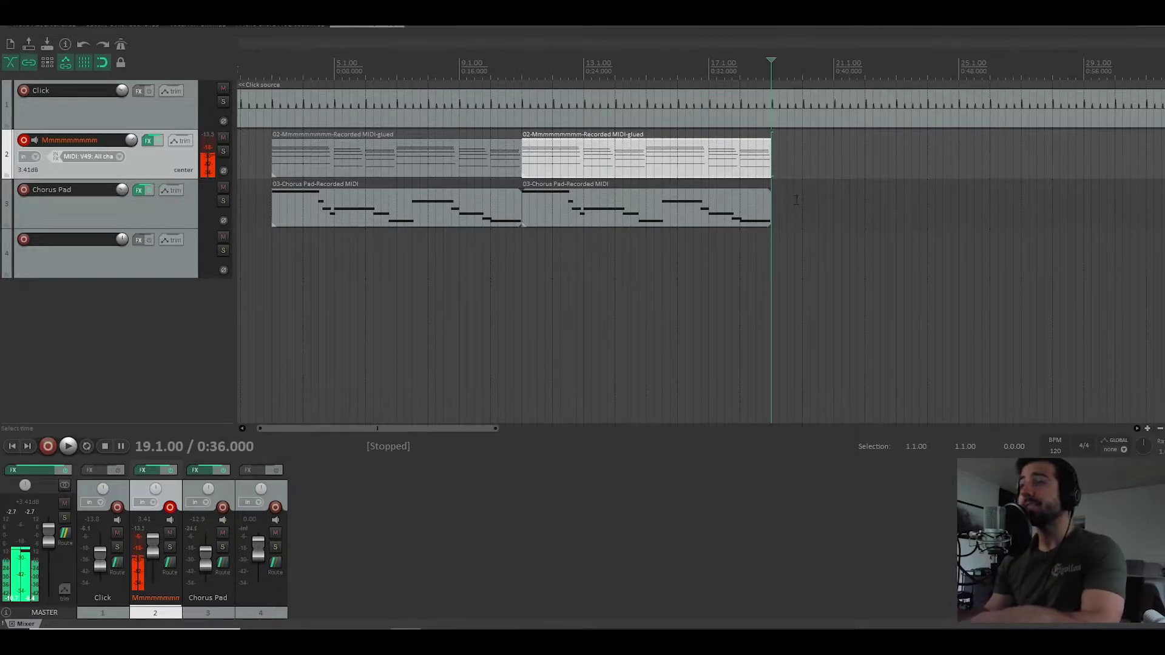
pyautogui.scroll(-3, 796, 202)
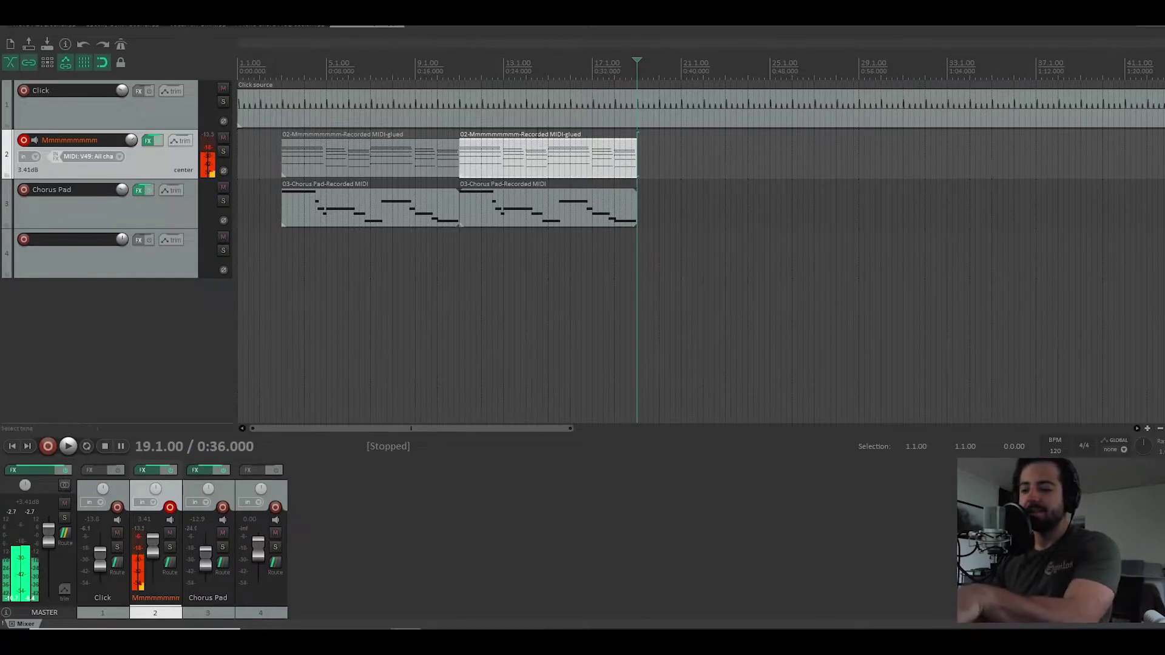
pyautogui.scroll(4, 535, 148)
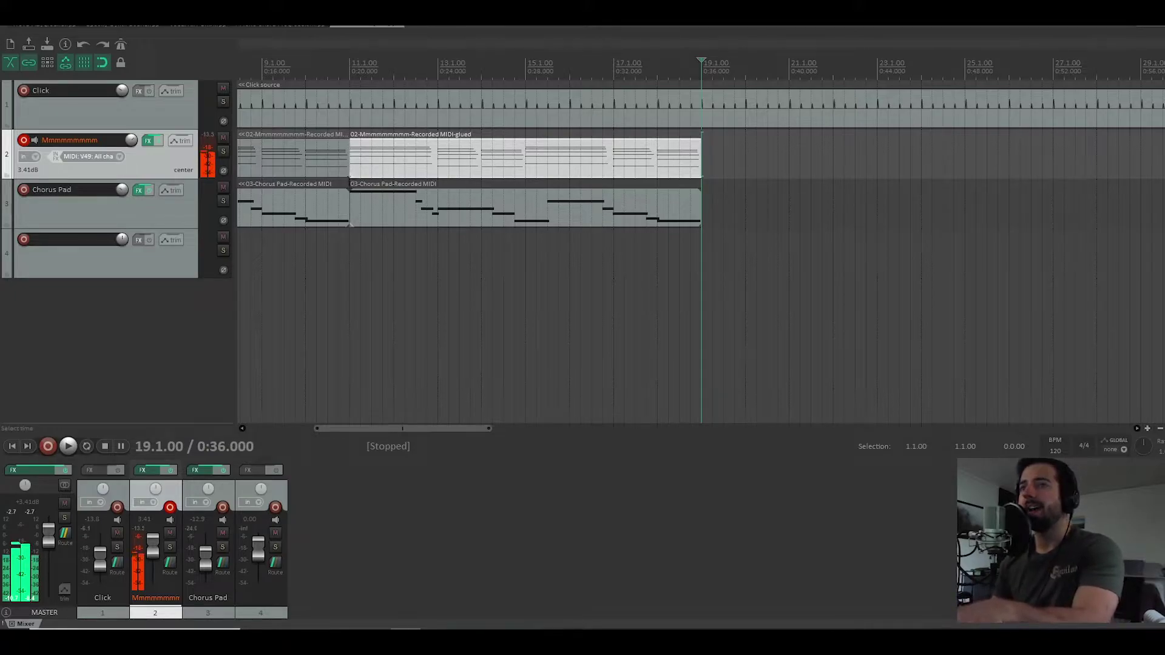
pyautogui.click(344, 176)
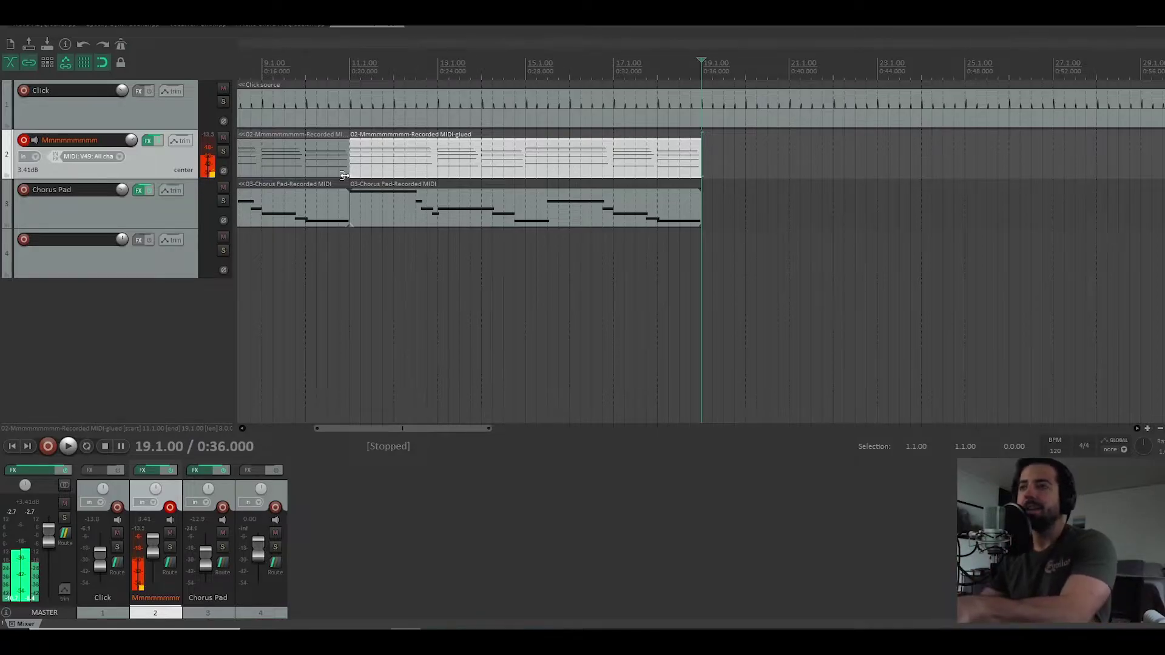
# Step: Play the arrangement from measure 11 and from measure 17 past its end to try out chords for the next section
pyautogui.click(350, 125)
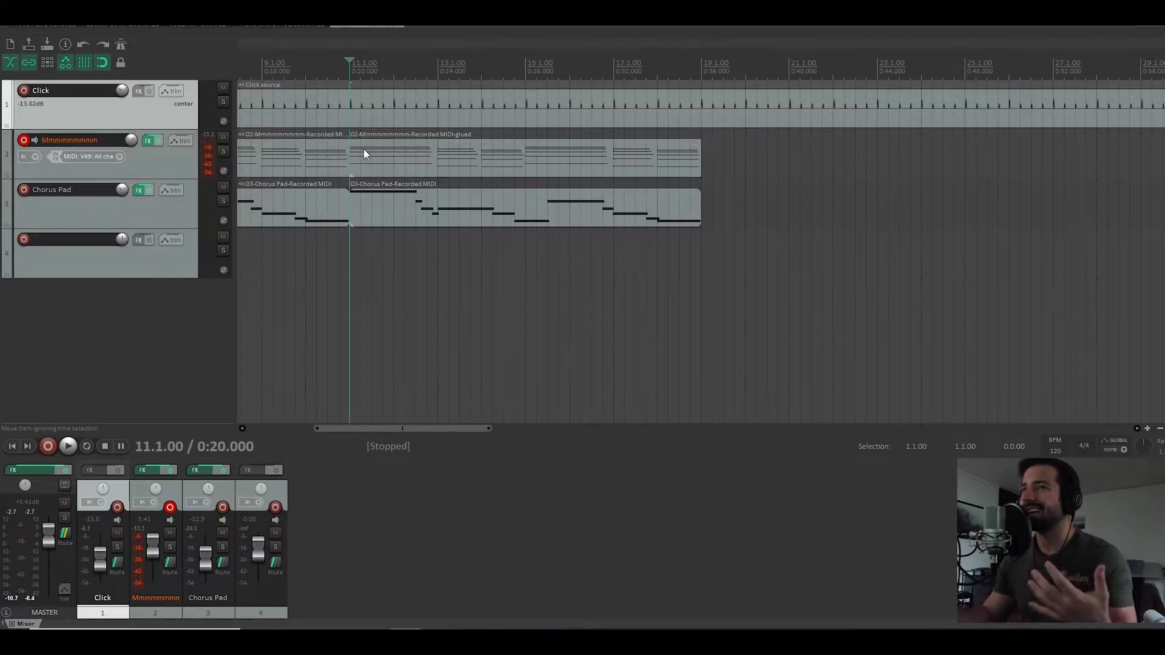
pyautogui.press('space')
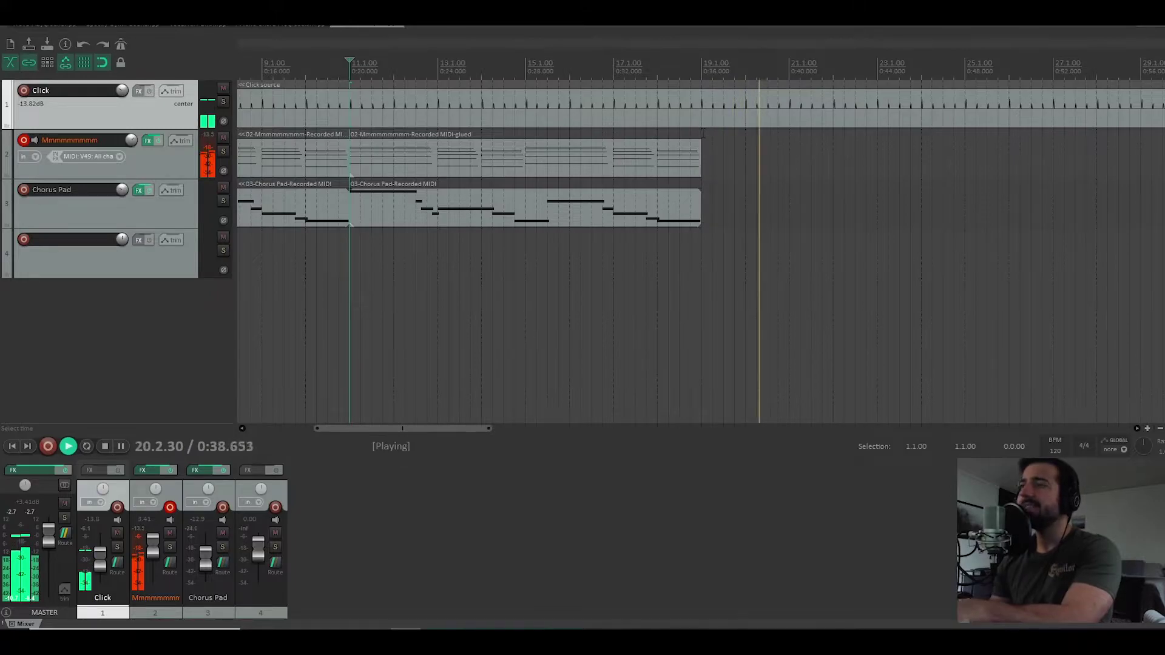
pyautogui.press('space')
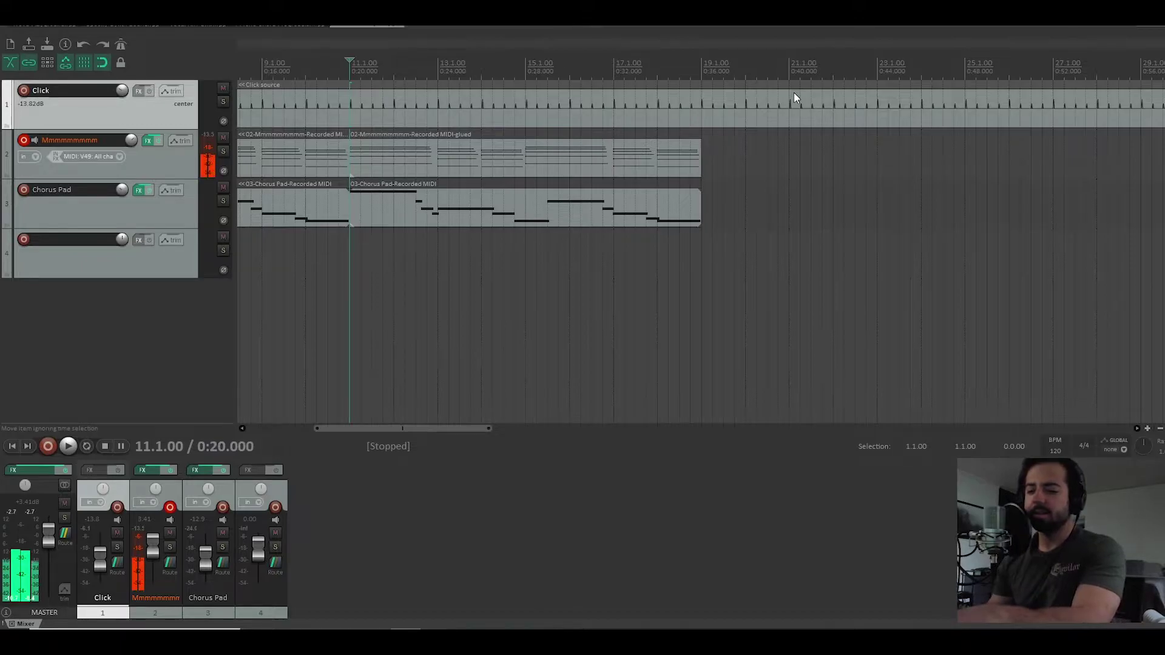
pyautogui.click(614, 128)
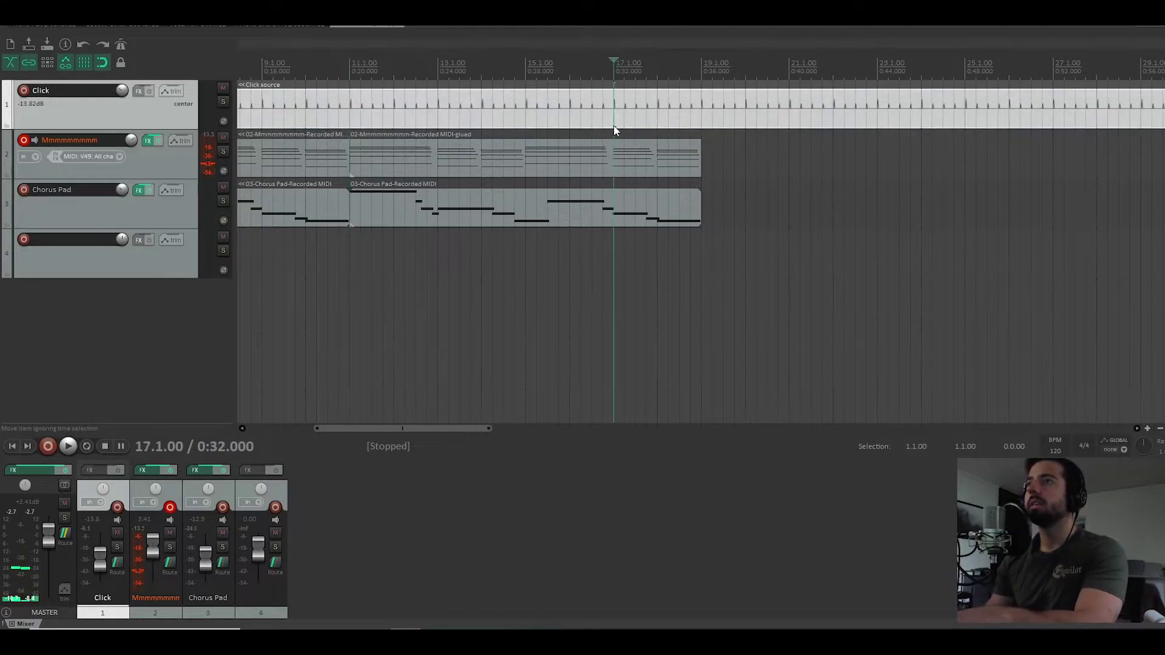
pyautogui.press('space')
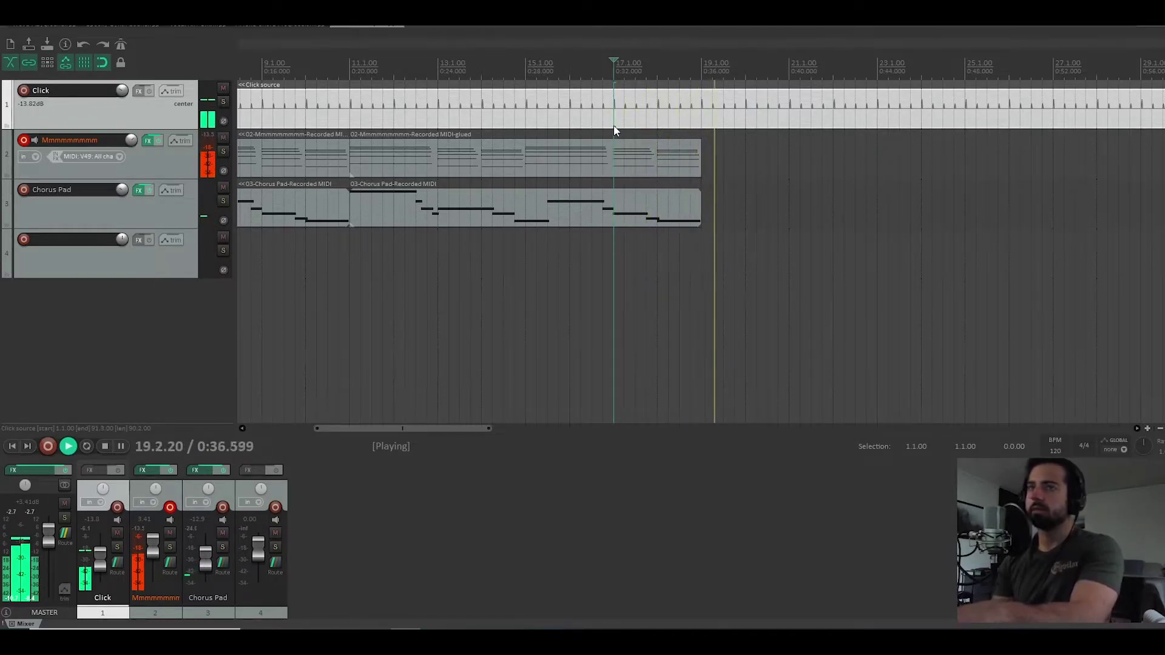
pyautogui.press('space')
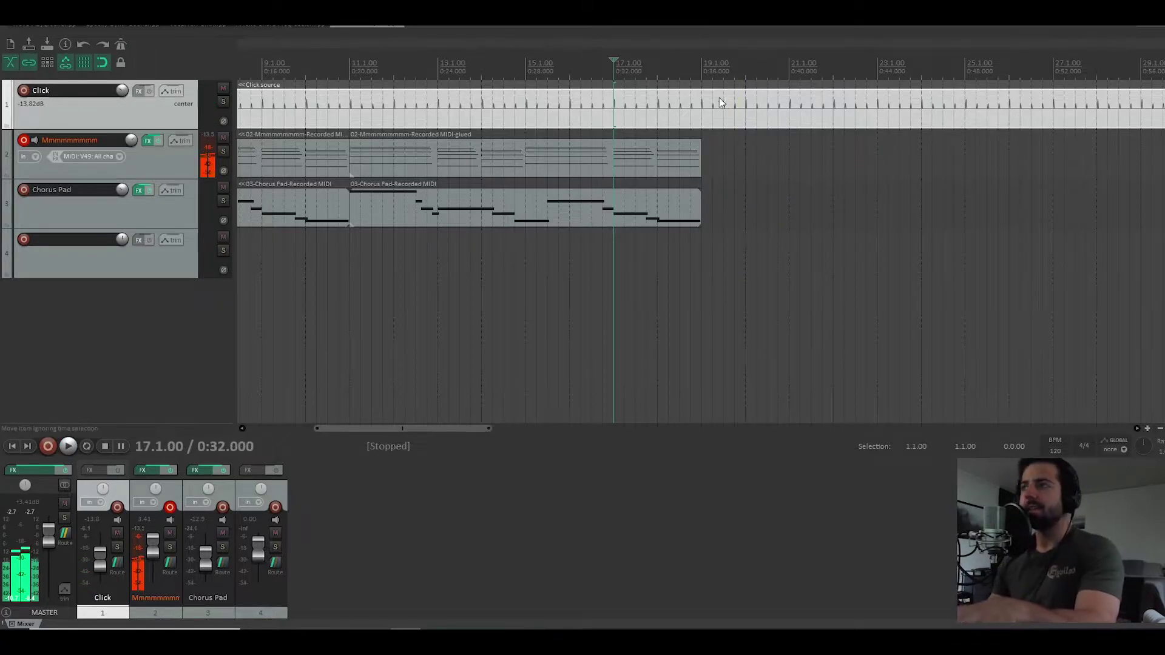
# Step: Rehearse the next section's chords on the armed vocal track, playing on from measure 17 beyond measure 19
pyautogui.click(701, 129)
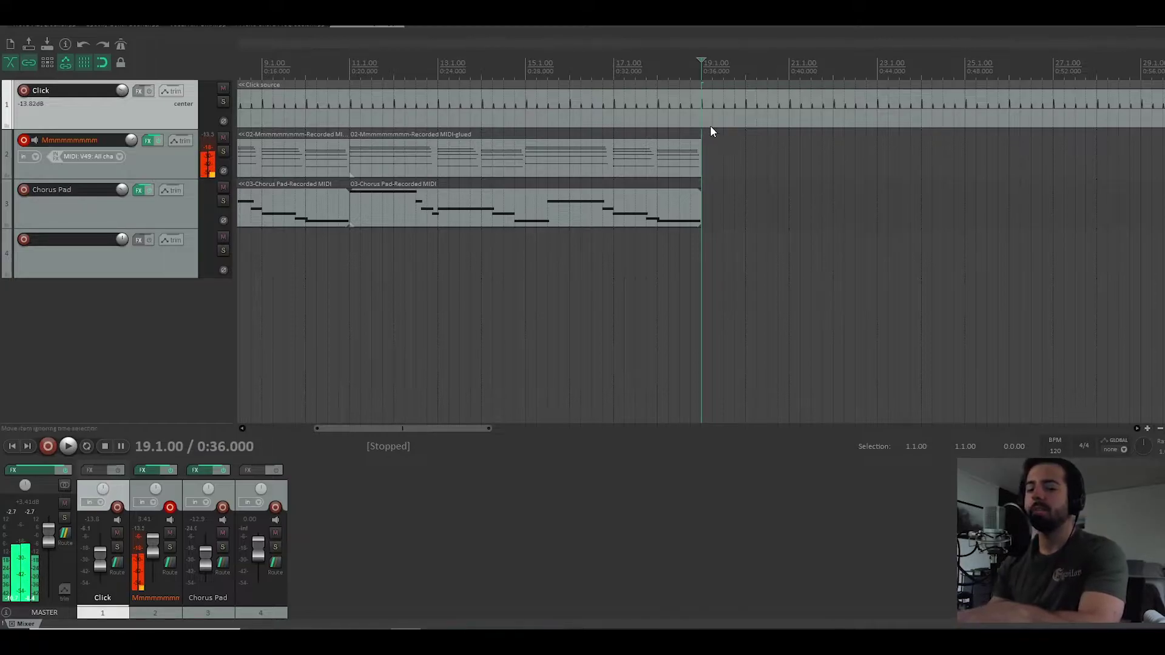
pyautogui.click(615, 132)
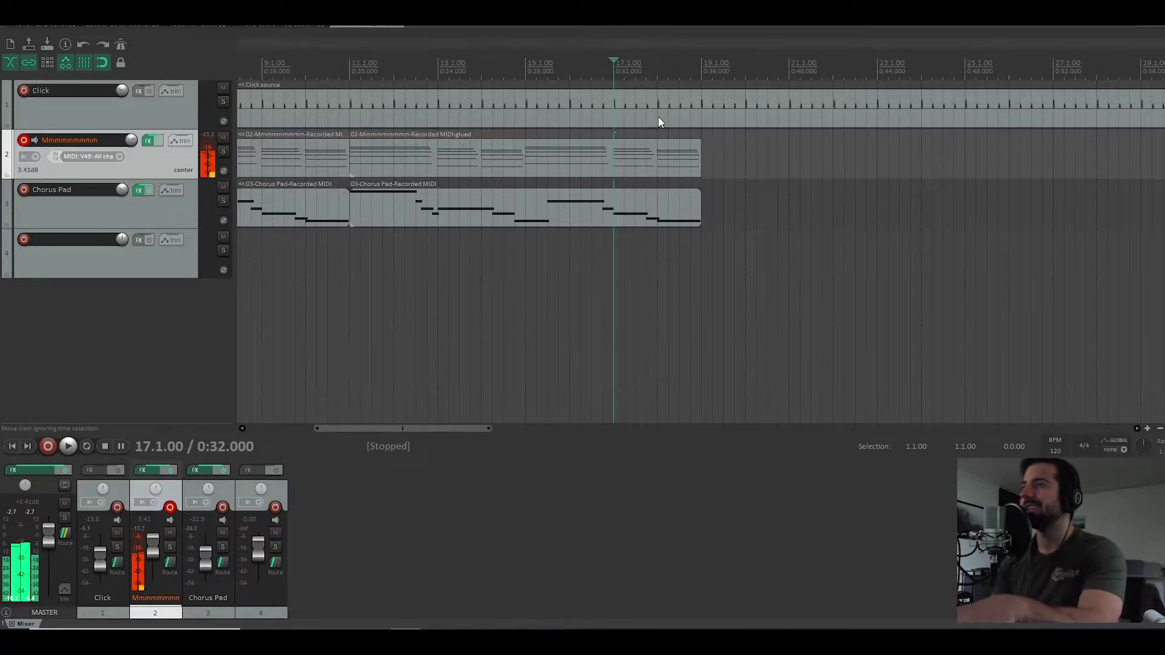
pyautogui.press('space')
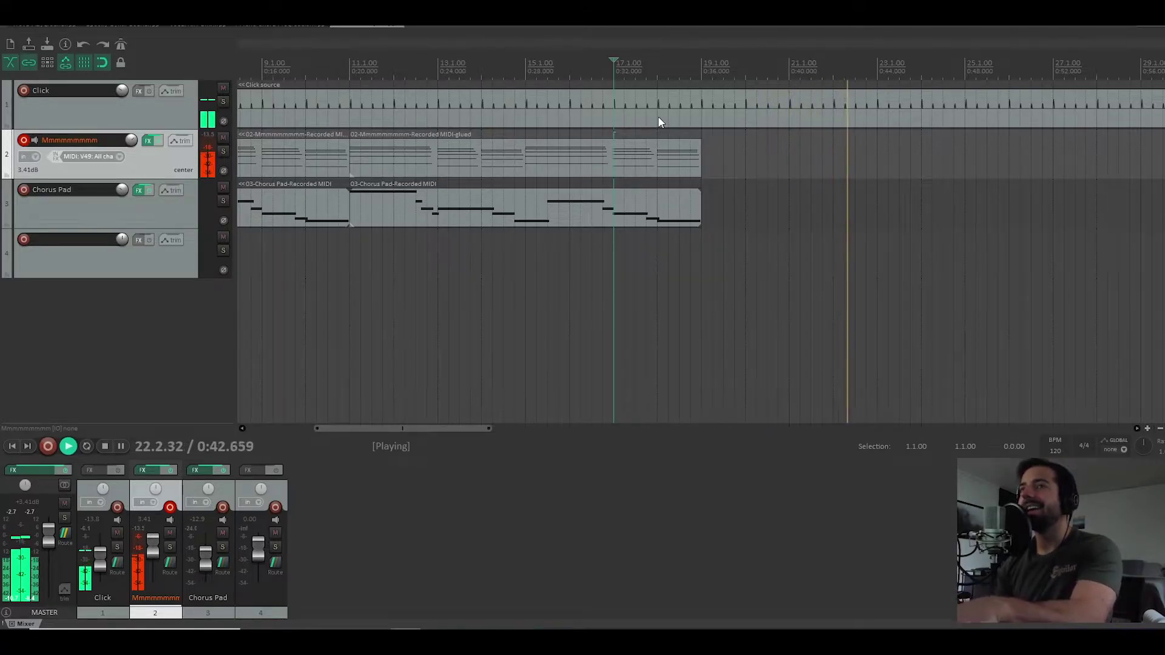
pyautogui.press('space')
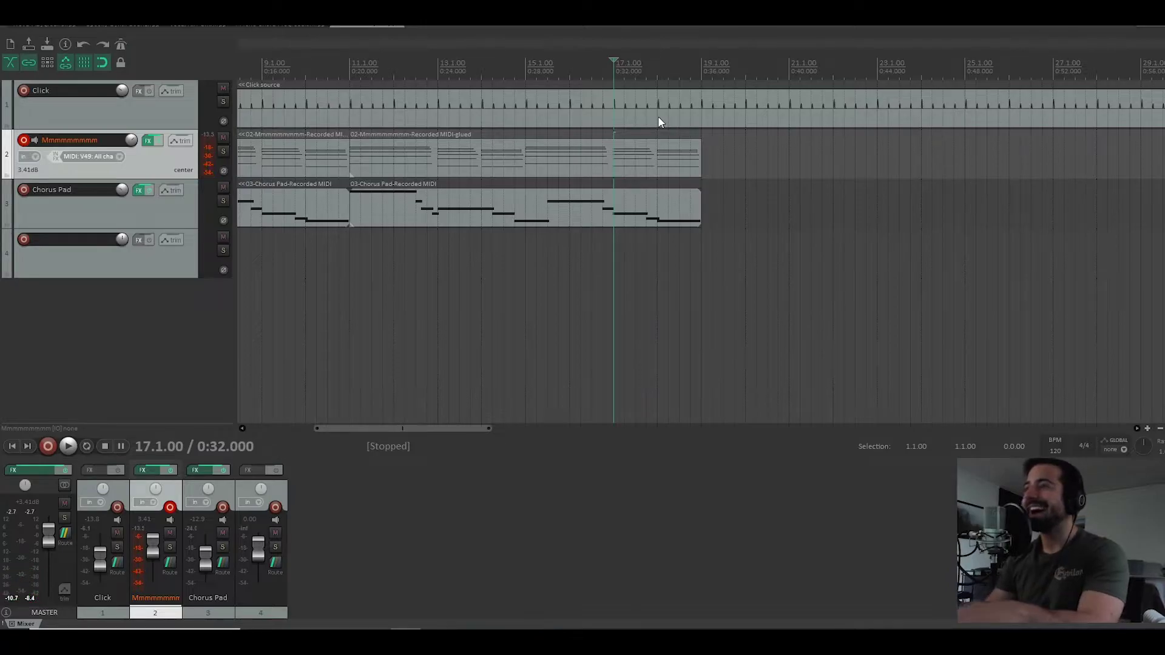
pyautogui.press('space')
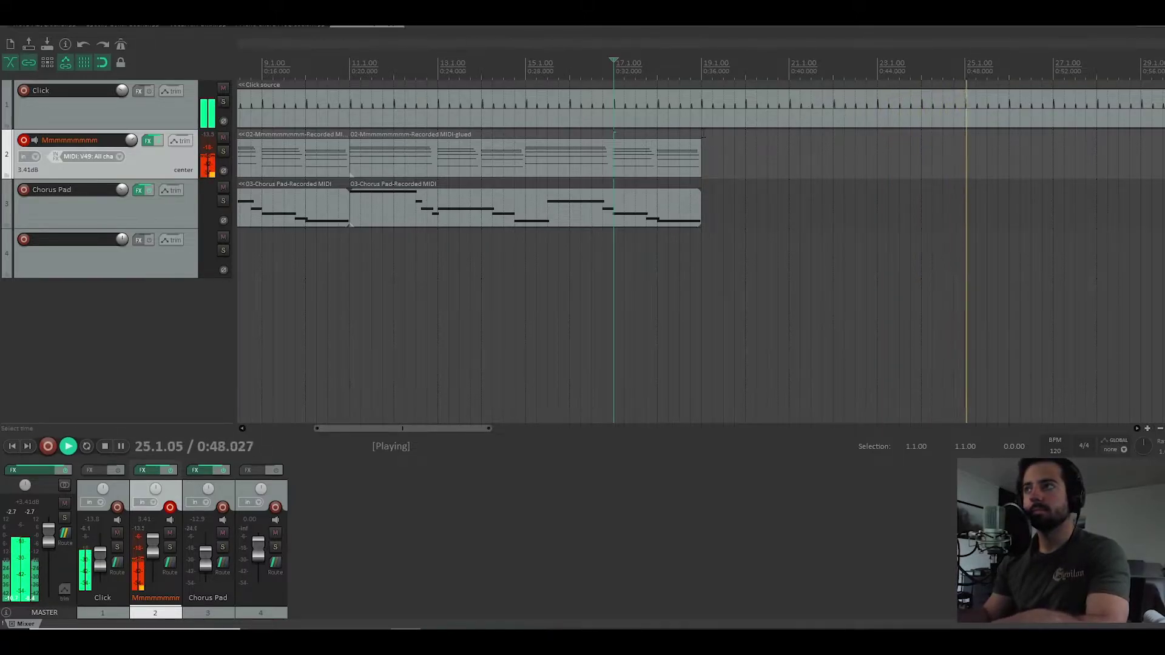
pyautogui.click(703, 126)
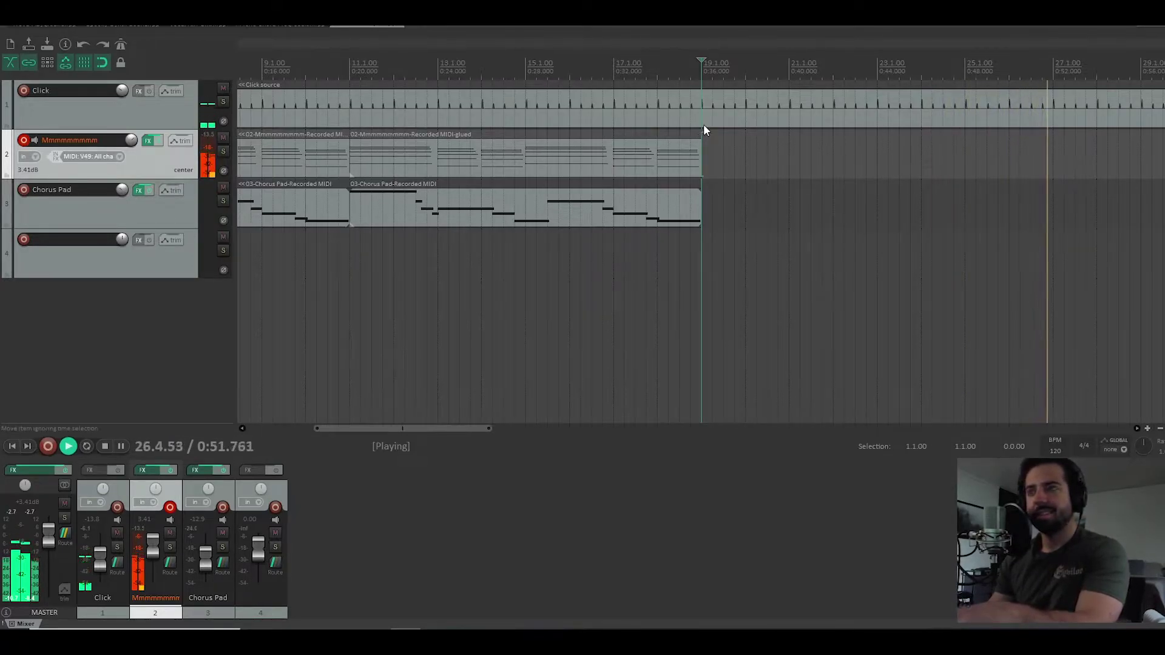
pyautogui.press('space')
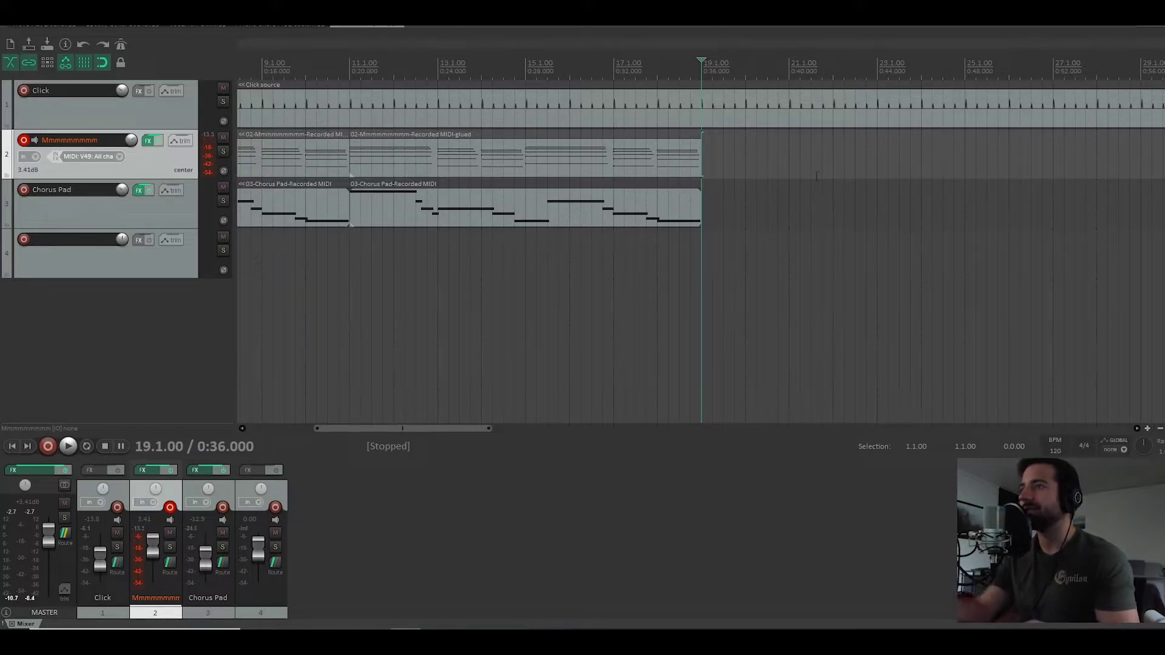
# Step: Record a new sustained chord progression on the vocal track, spanning measures 23 to 31
pyautogui.click(746, 146)
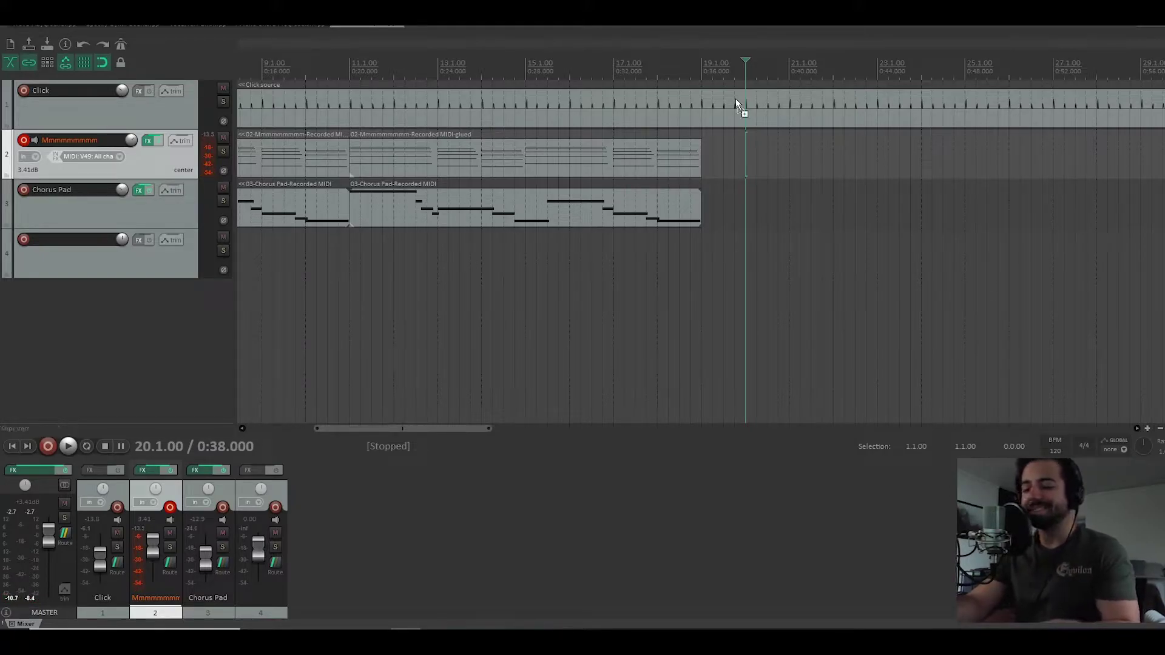
pyautogui.hotkey('ctrl', 'r')
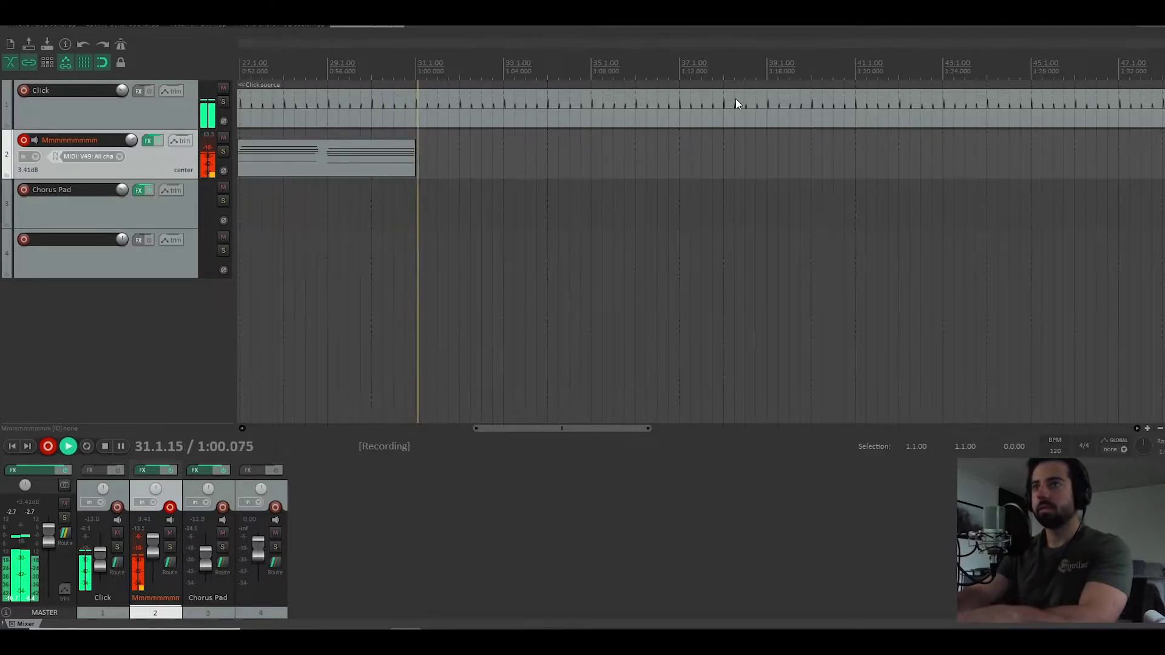
pyautogui.press('space')
# Step: Play back the end of the new vocal chord recording briefly, and open its take in the MIDI editor
pyautogui.press('space')
pyautogui.press('space')
pyautogui.doubleClick(505, 156)
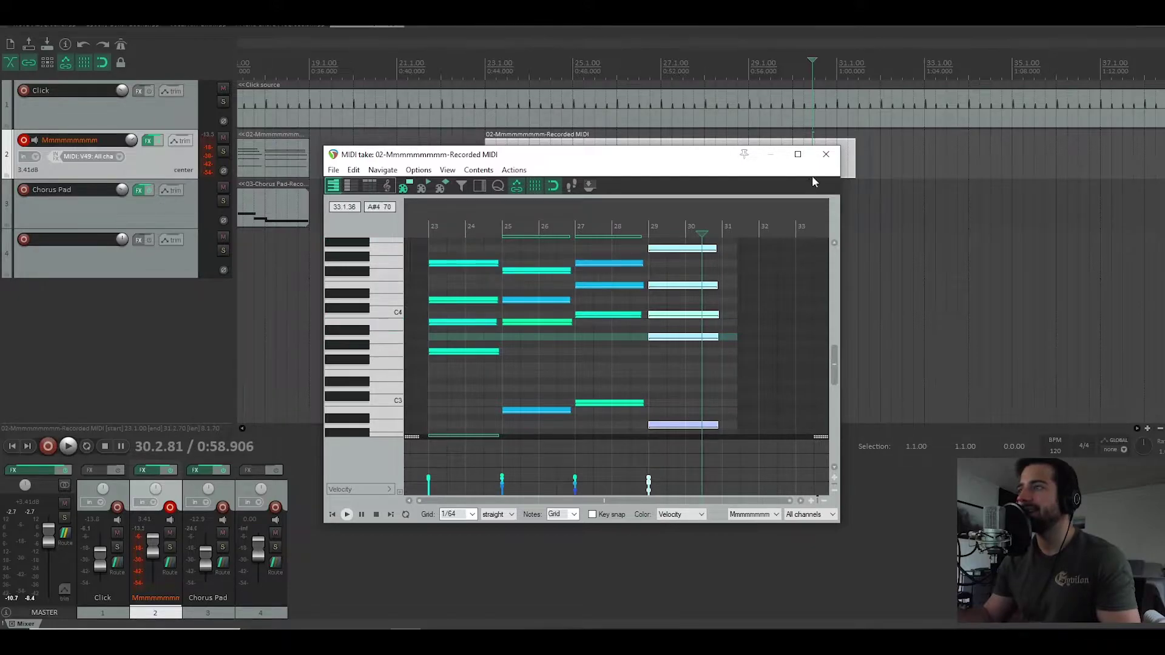
# Step: Close the take, trim the new vocal chord item's end to measure 31, and duplicate it directly after itself
pyautogui.click(826, 153)
pyautogui.moveTo(849, 168); pyautogui.dragTo(837, 169)
pyautogui.click(771, 161)
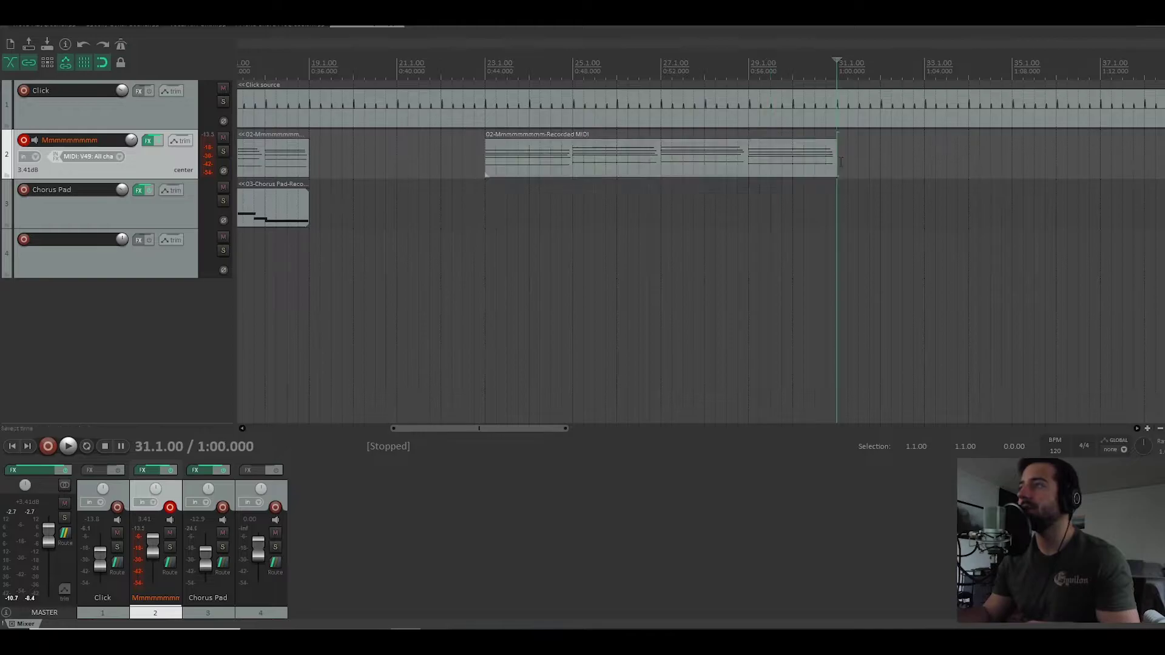
pyautogui.hotkey('ctrl', 'd')
pyautogui.scroll(-2, 663, 169)
# Step: View the duplicated chord item's notes in the MIDI editor, then close it and clear the stray time selection
pyautogui.doubleClick(661, 163)
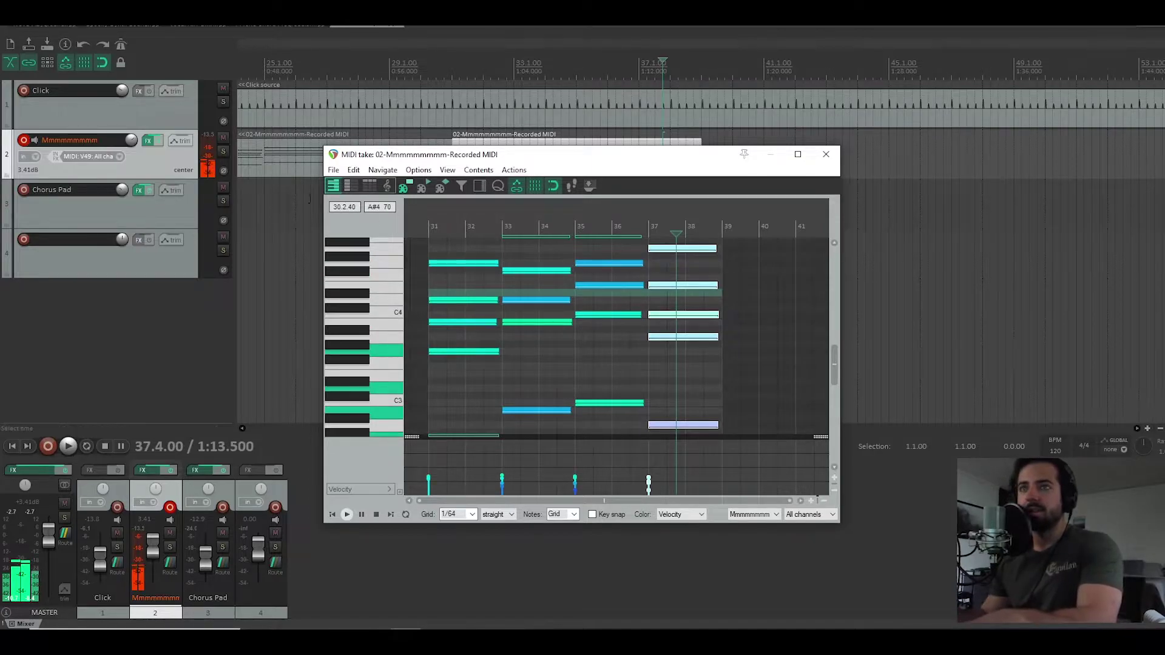
pyautogui.click(825, 154)
pyautogui.moveTo(725, 76); pyautogui.dragTo(731, 77)
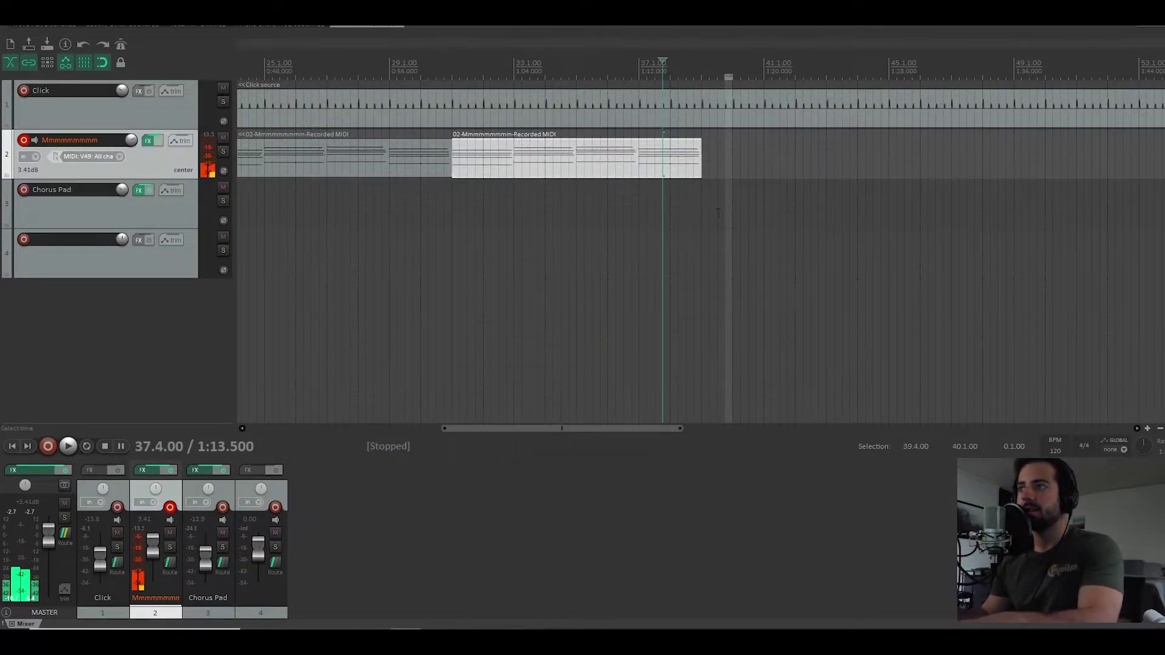
pyautogui.rightClick(713, 69)
pyautogui.click(468, 234)
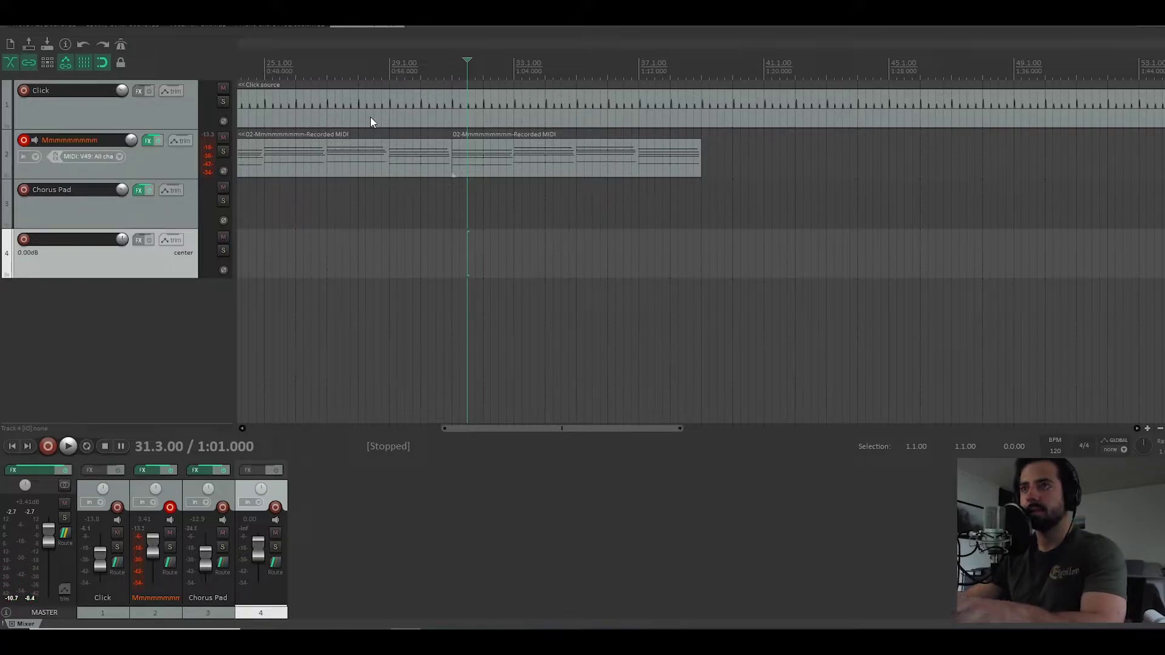
# Step: Play the arrangement's opening briefly from measure 2
pyautogui.scroll(-3, 578, 199)
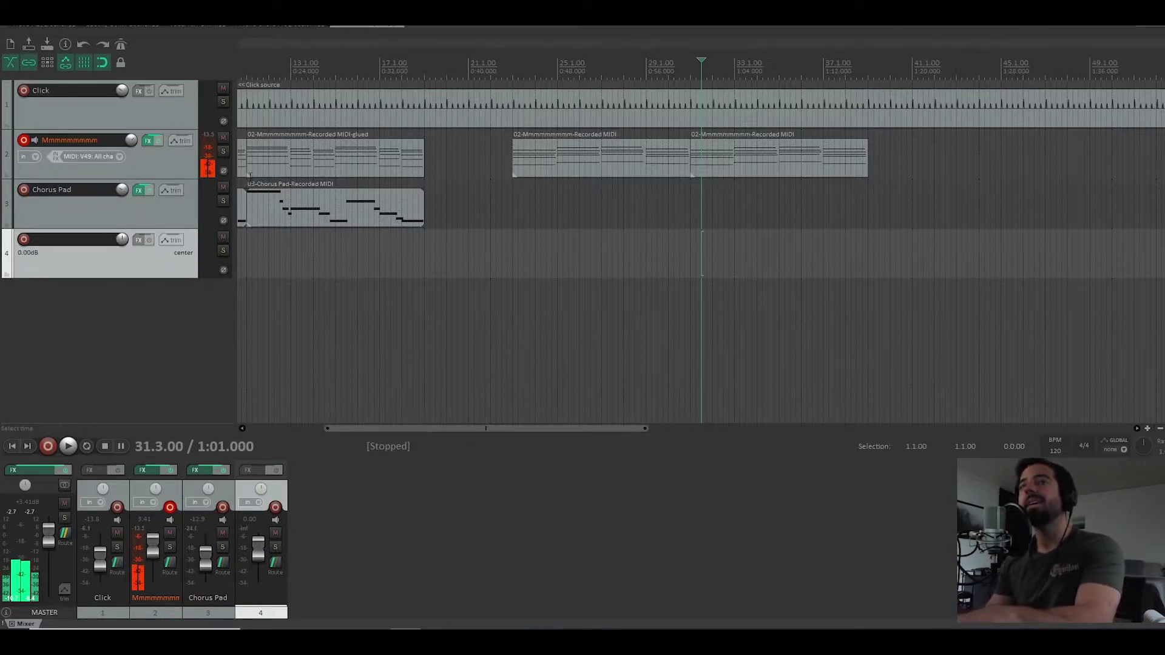
pyautogui.click(245, 174)
pyautogui.scroll(-2, 243, 173)
pyautogui.scroll(2, 241, 173)
pyautogui.click(286, 173)
pyautogui.press('space')
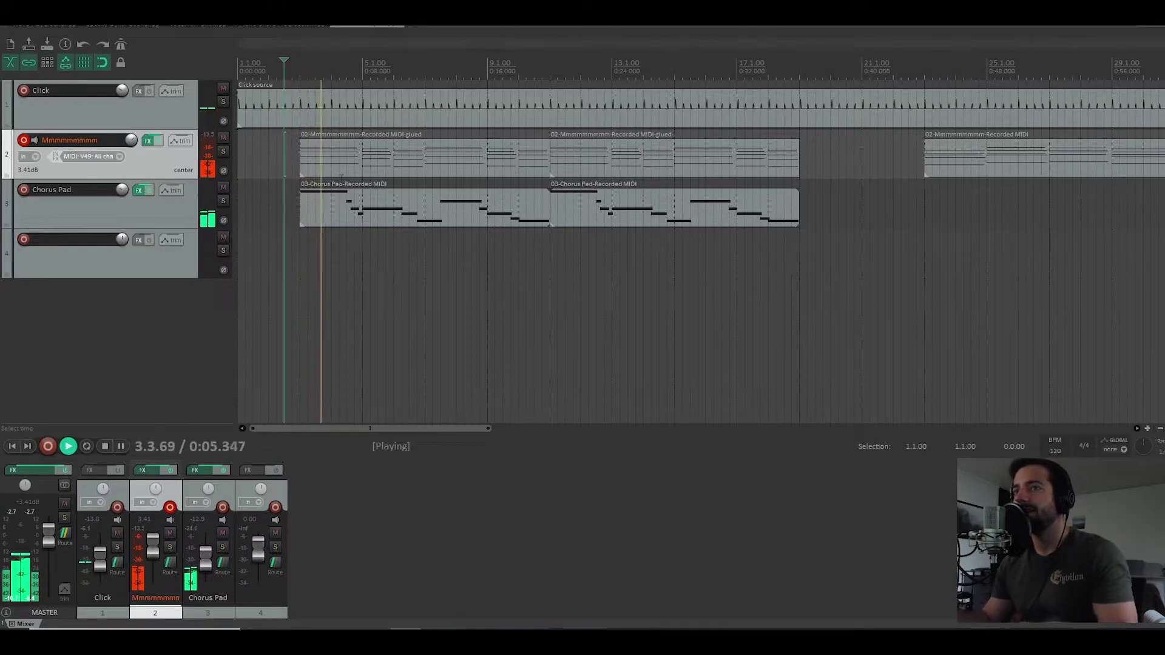
pyautogui.press('space')
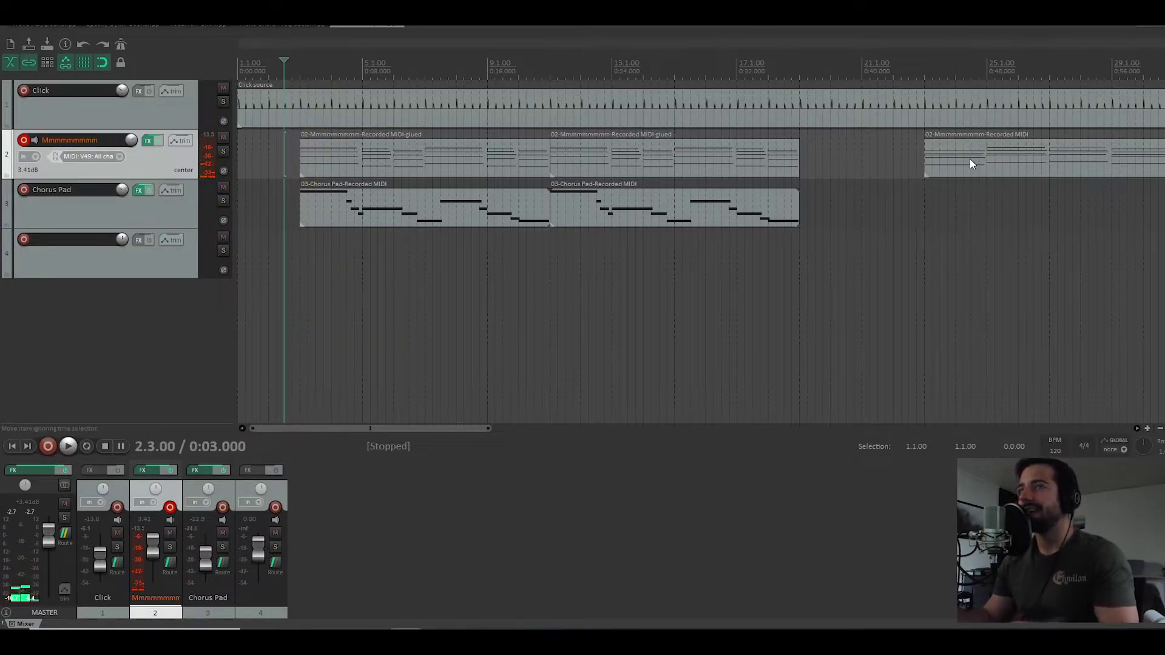
# Step: Open the second new vocal chord item in the MIDI editor and move the editor window clear of it
pyautogui.scroll(-2, 952, 200)
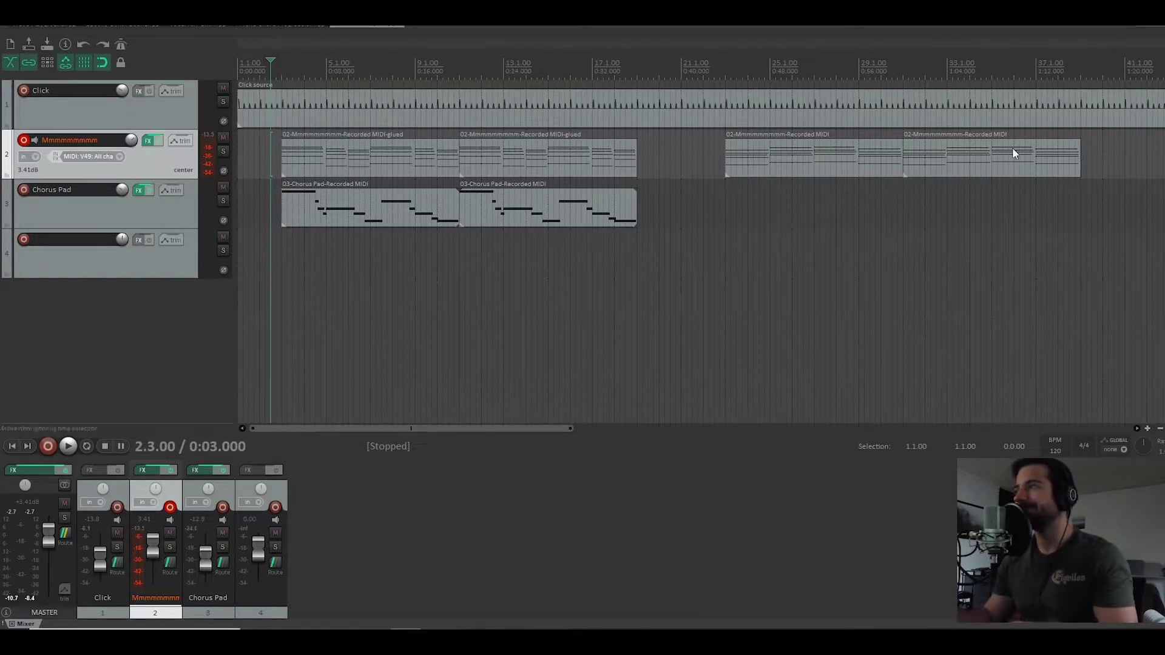
pyautogui.doubleClick(1030, 150)
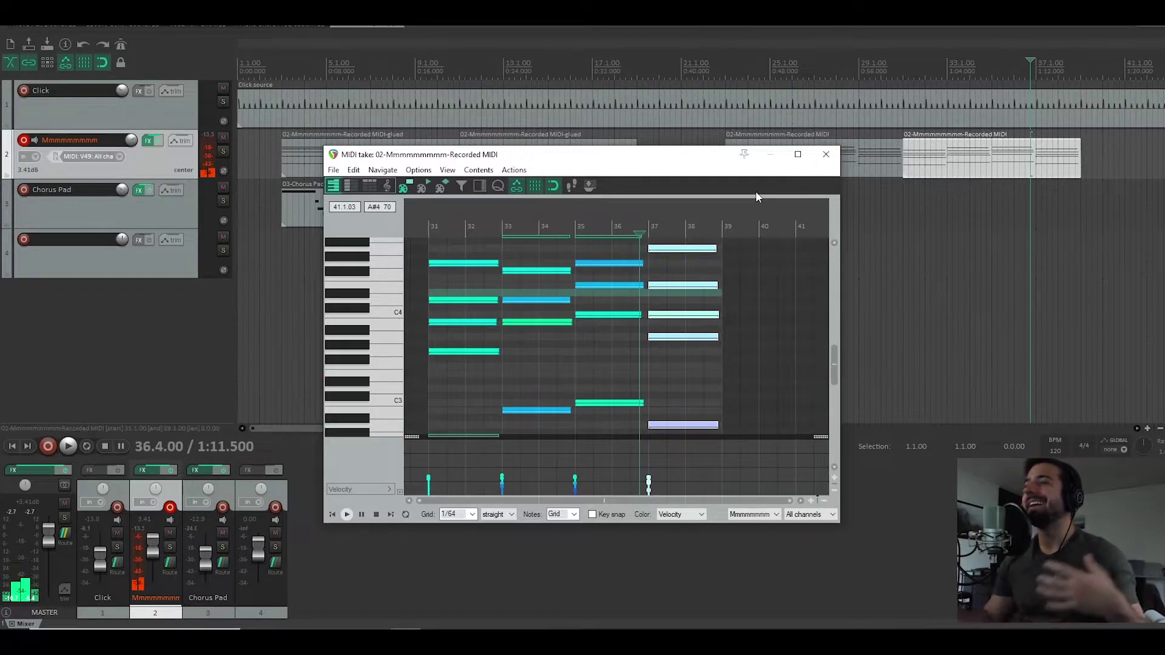
pyautogui.moveTo(705, 159); pyautogui.dragTo(740, 218)
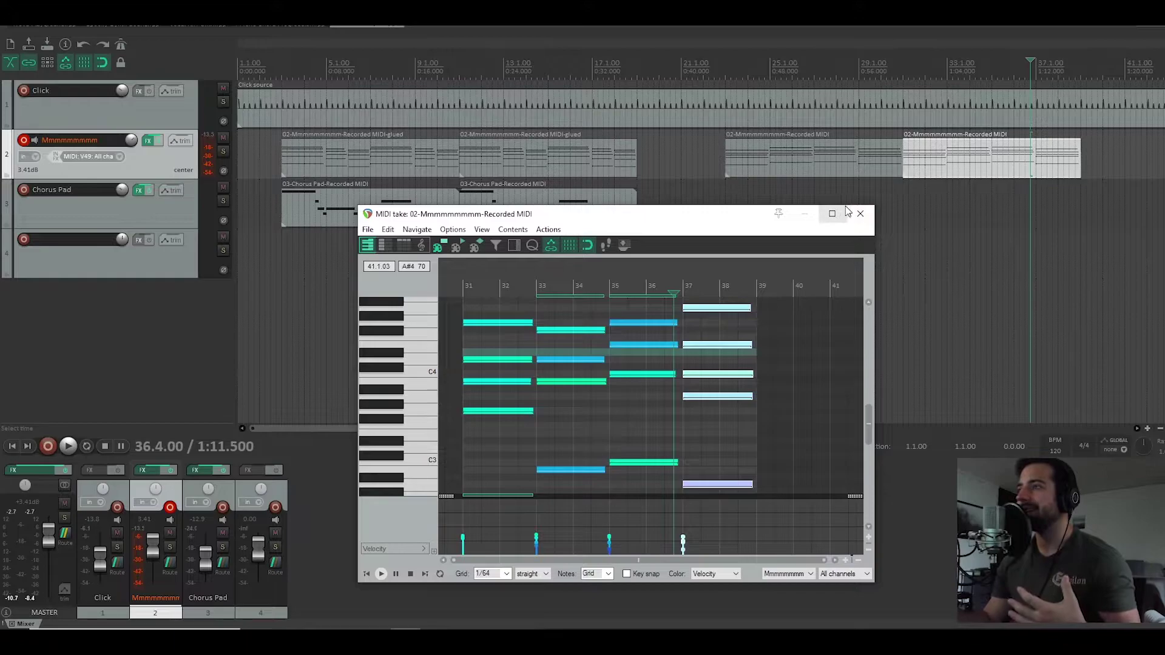
pyautogui.moveTo(750, 220); pyautogui.dragTo(794, 136)
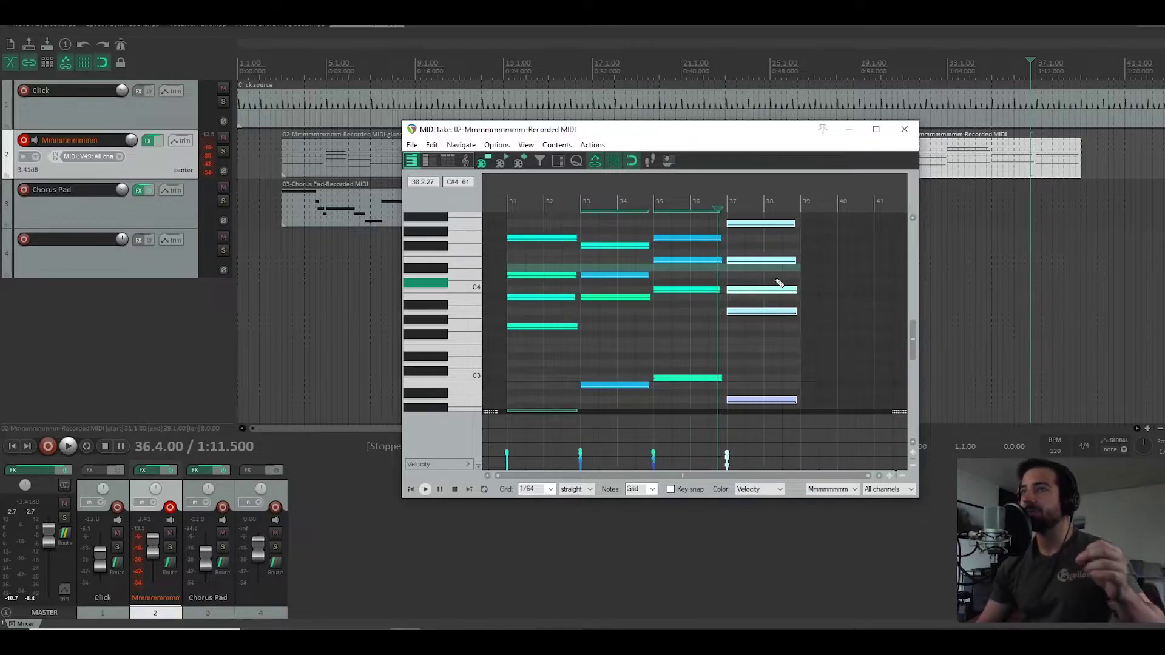
# Step: Examine the chords and bass notes of the take from measure 31 to 39, focusing on the last chord
pyautogui.click(283, 137)
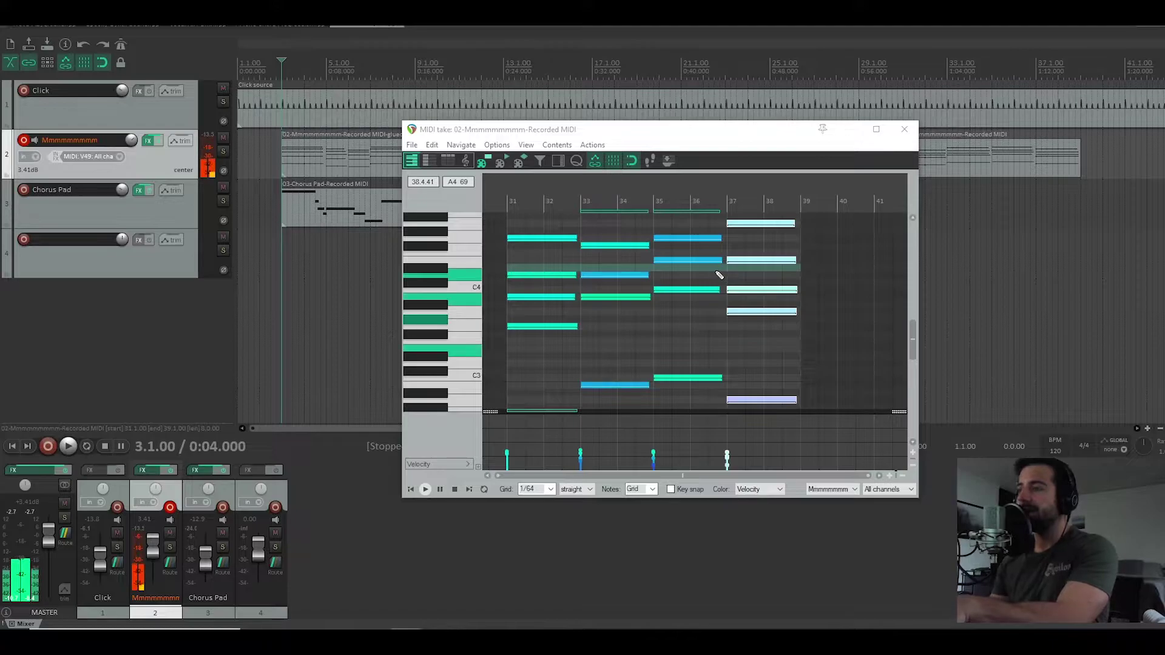
pyautogui.scroll(-1, 449, 320)
pyautogui.scroll(-2, 522, 328)
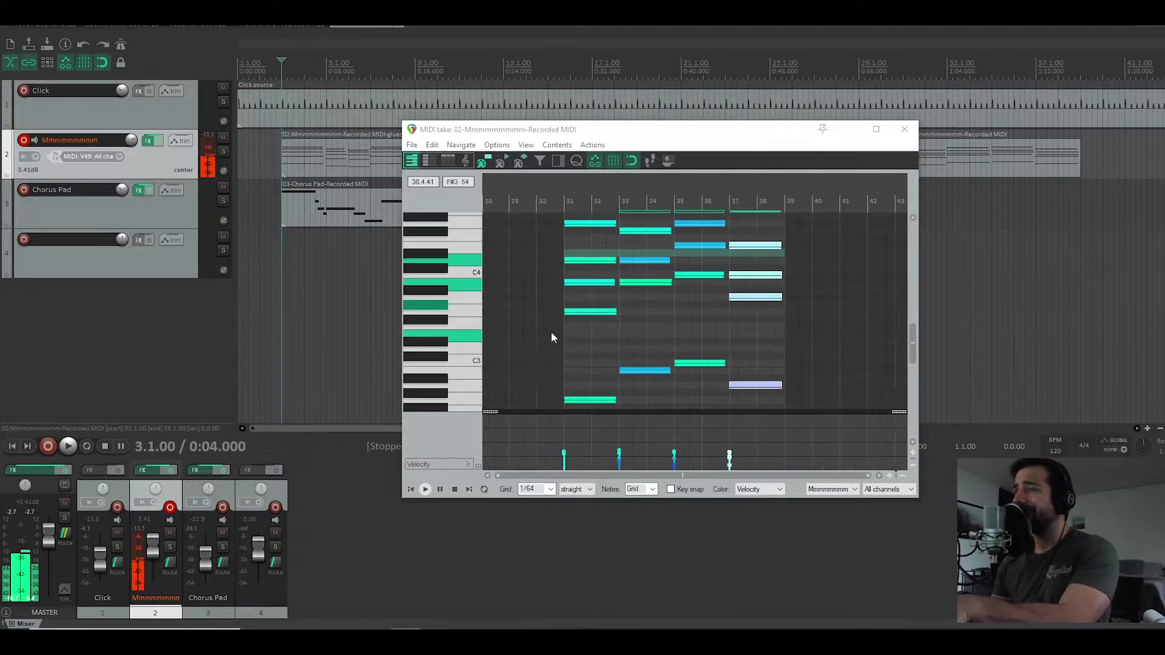
pyautogui.scroll(-1, 452, 334)
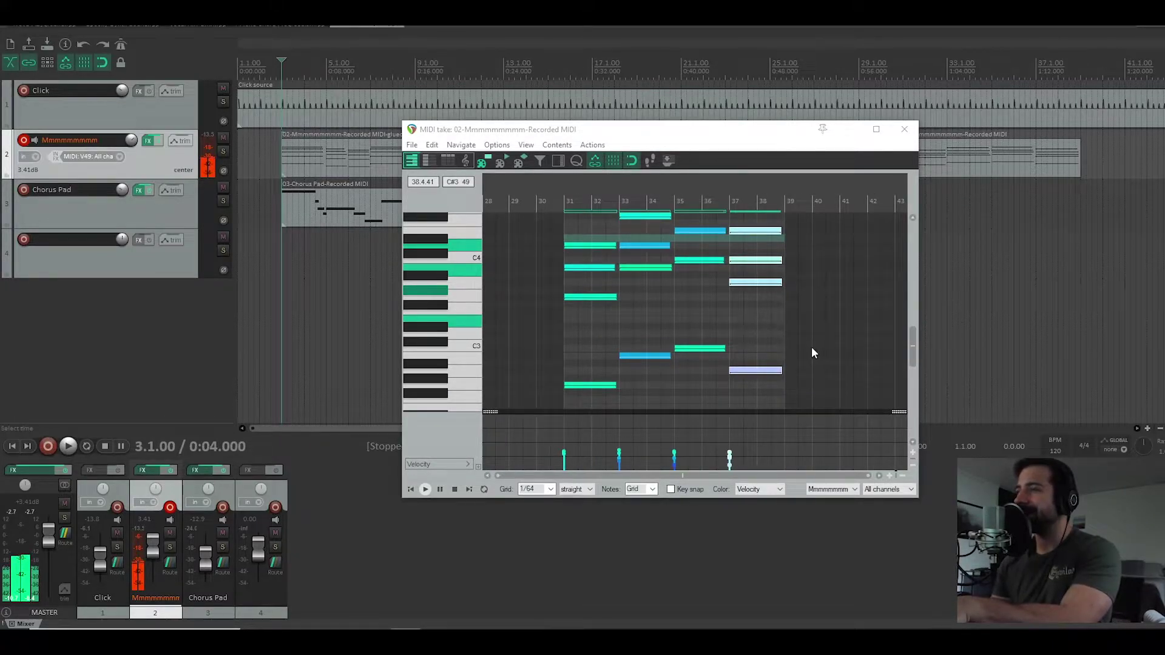
pyautogui.scroll(1, 766, 382)
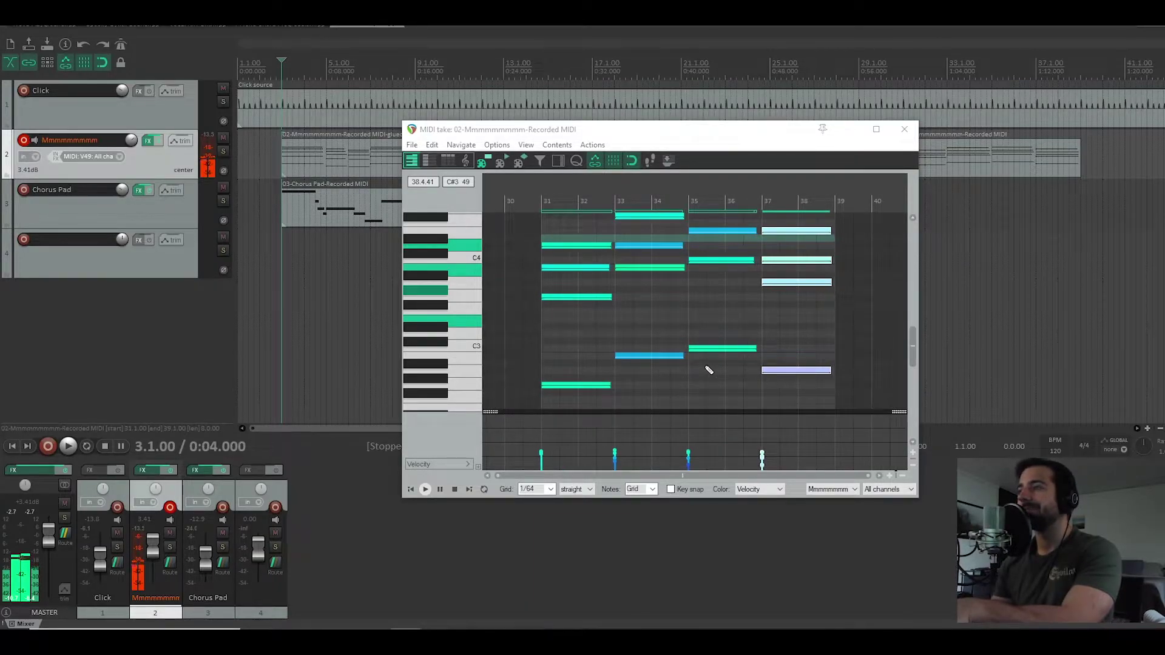
pyautogui.click(728, 348)
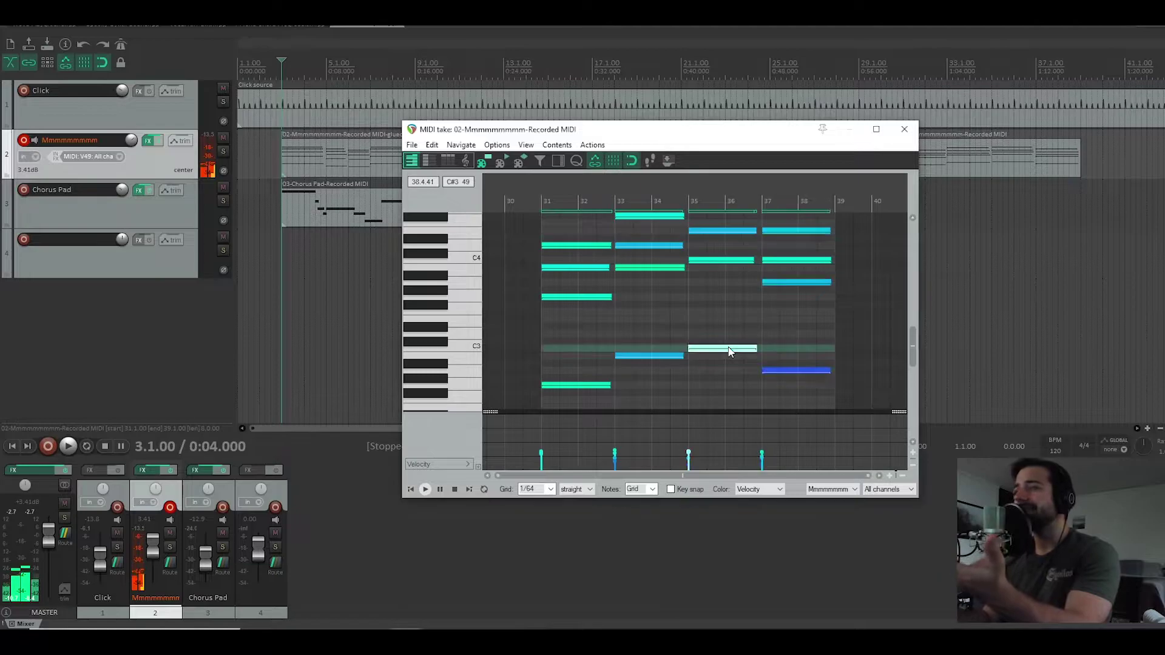
pyautogui.click(806, 351)
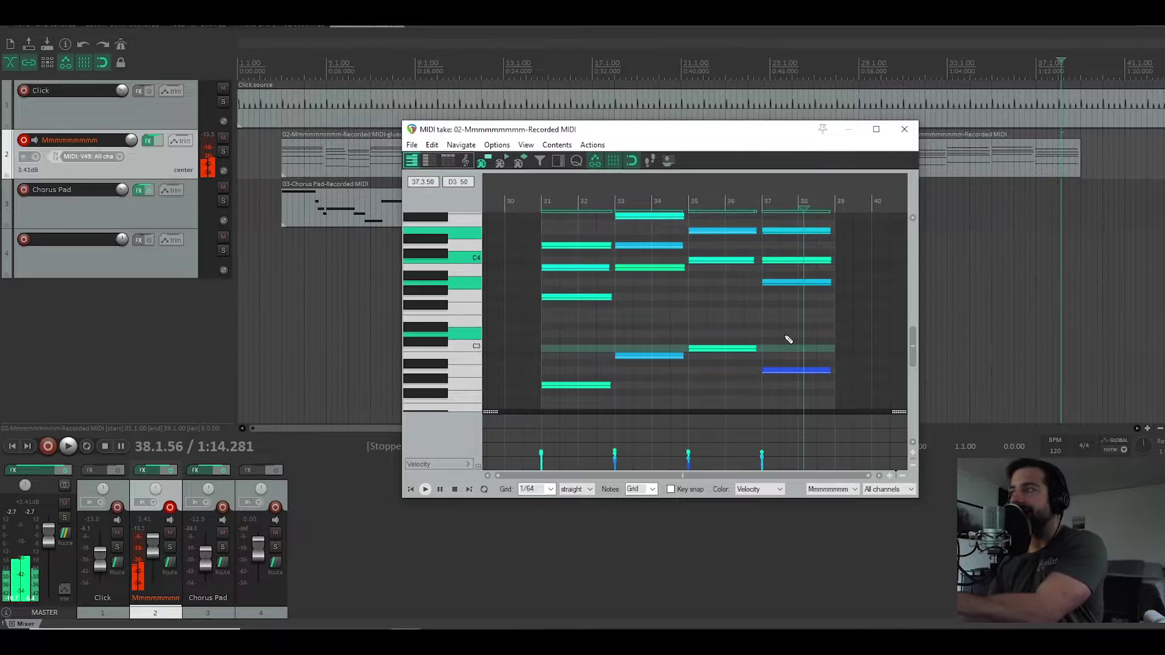
pyautogui.click(277, 139)
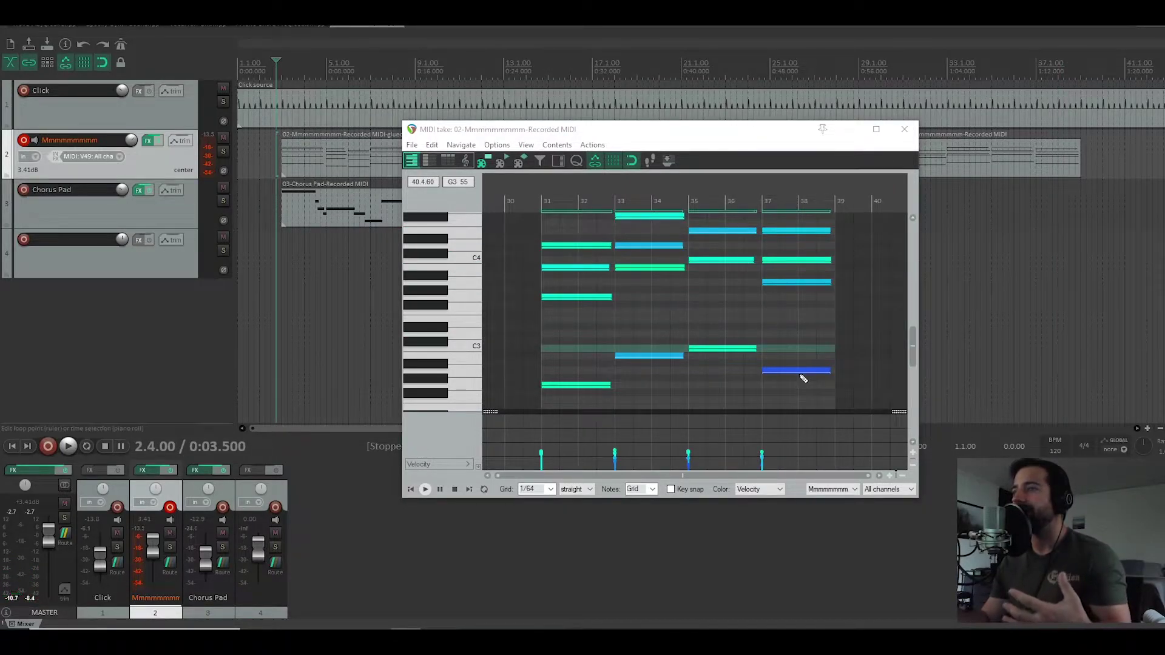
# Step: Set the editor grid to 1/4 and move the last chord's two lowest notes down to E2 and E3, starting at measure 37
pyautogui.scroll(3, 788, 254)
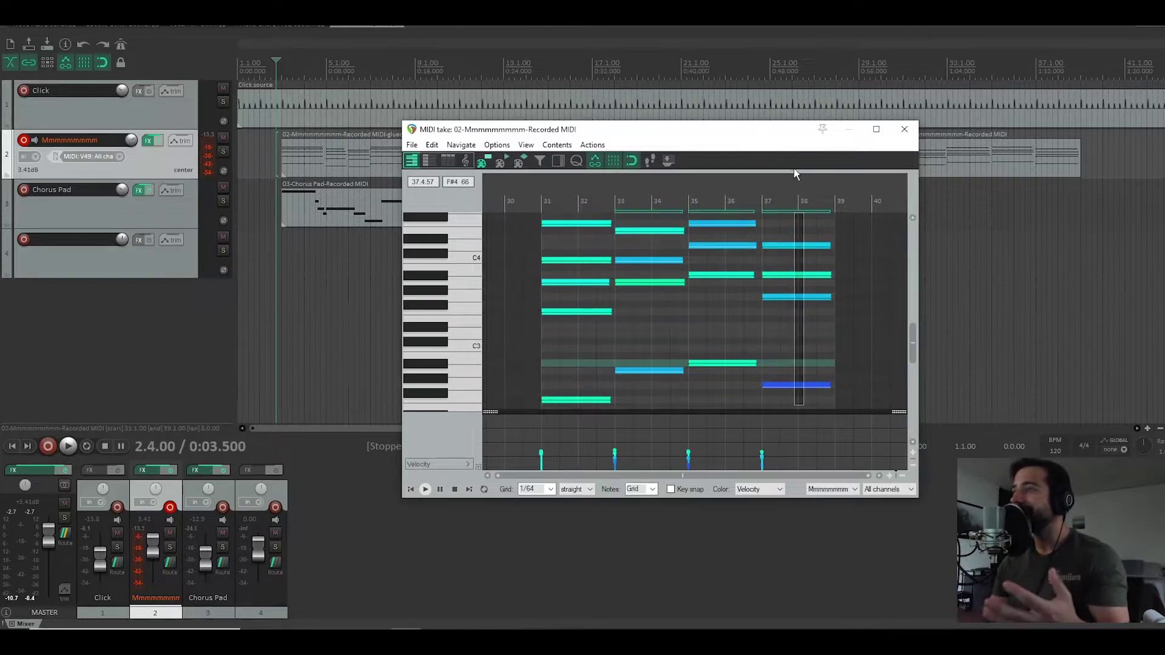
pyautogui.moveTo(781, 235); pyautogui.dragTo(781, 236)
pyautogui.scroll(-3, 471, 282)
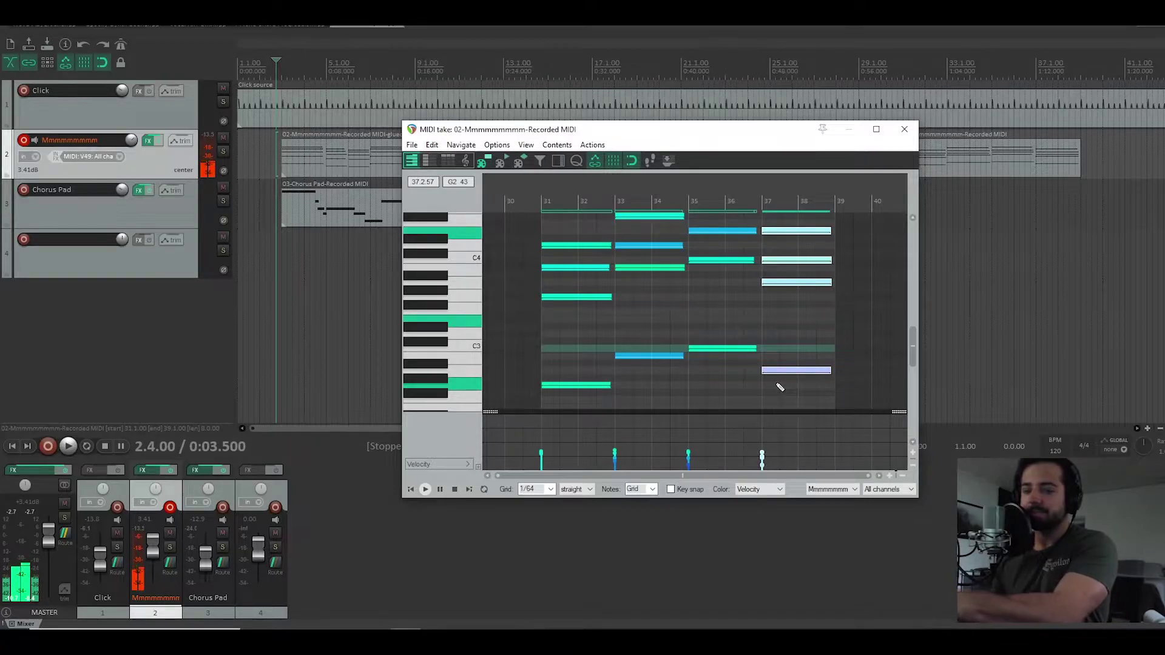
pyautogui.scroll(-2, 781, 340)
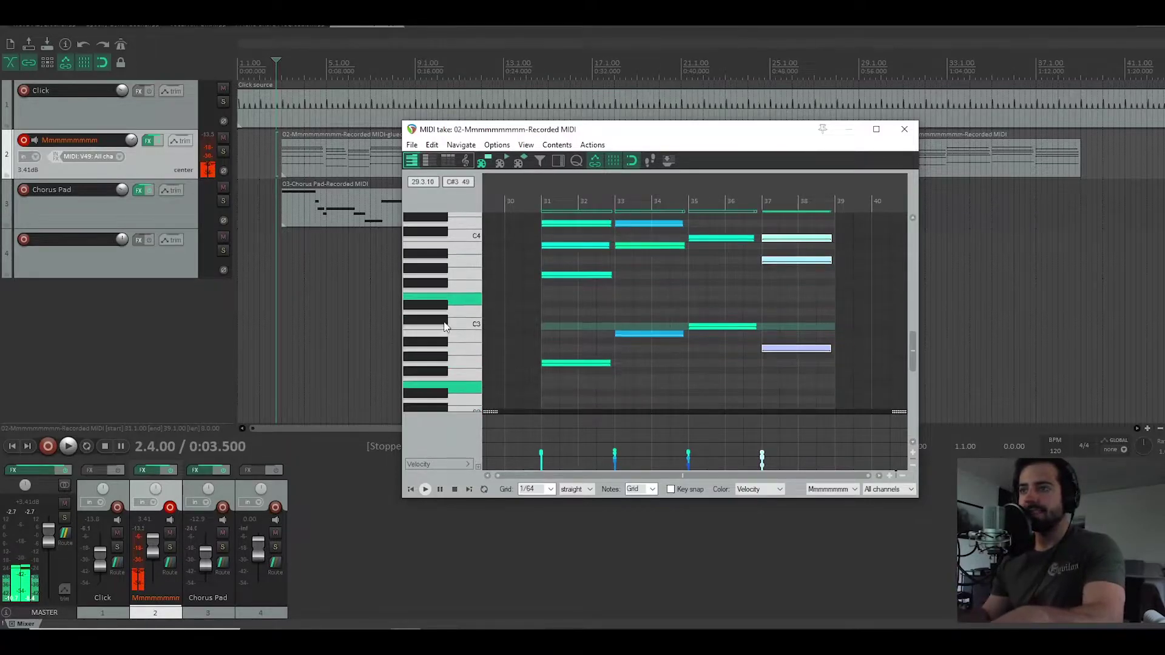
pyautogui.click(782, 257)
pyautogui.moveTo(783, 251); pyautogui.dragTo(798, 381)
pyautogui.click(526, 490)
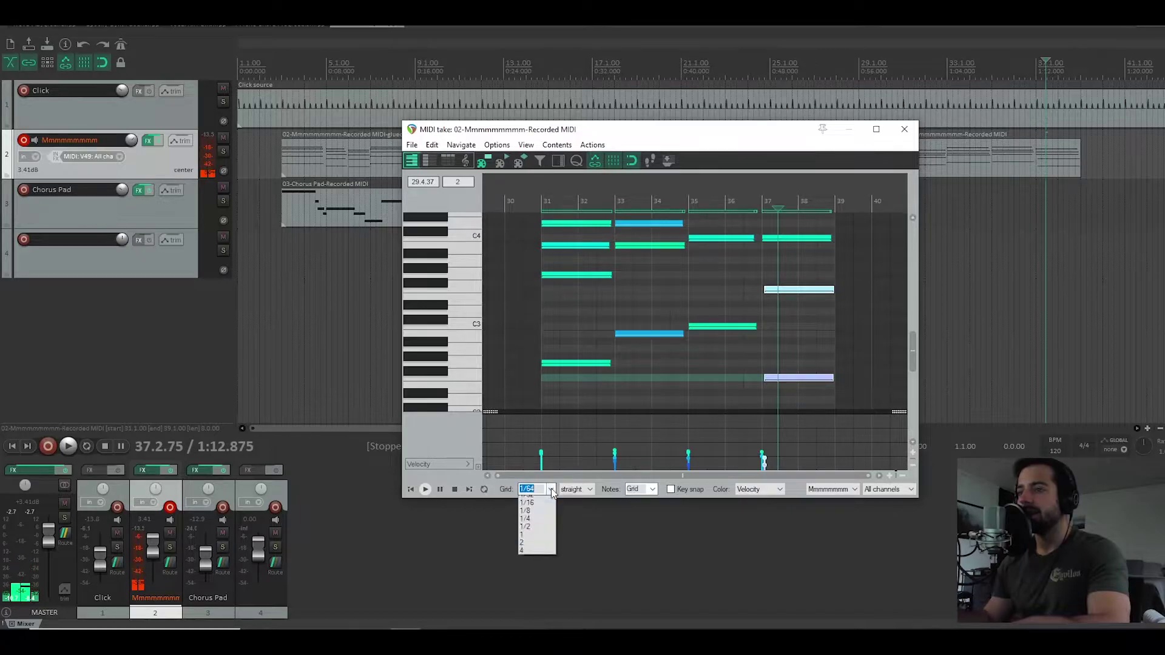
pyautogui.click(535, 553)
pyautogui.moveTo(785, 384); pyautogui.dragTo(778, 387)
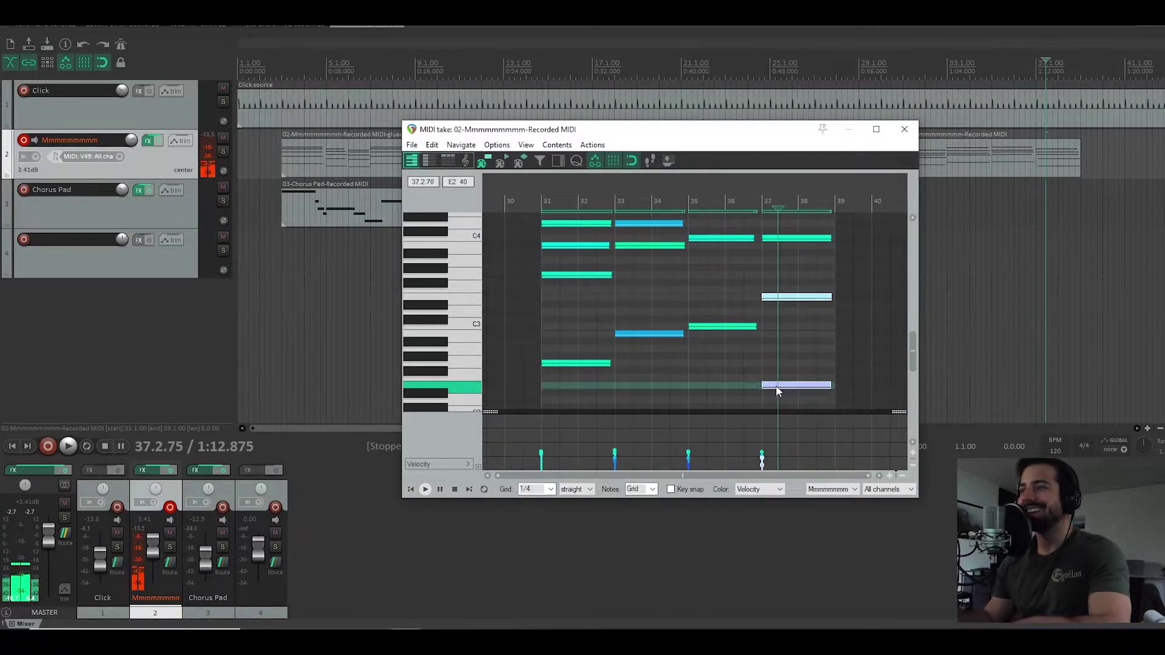
# Step: Lower the last chord's three upper notes to B3, D4 and G#4, and close the MIDI editor
pyautogui.scroll(4, 451, 297)
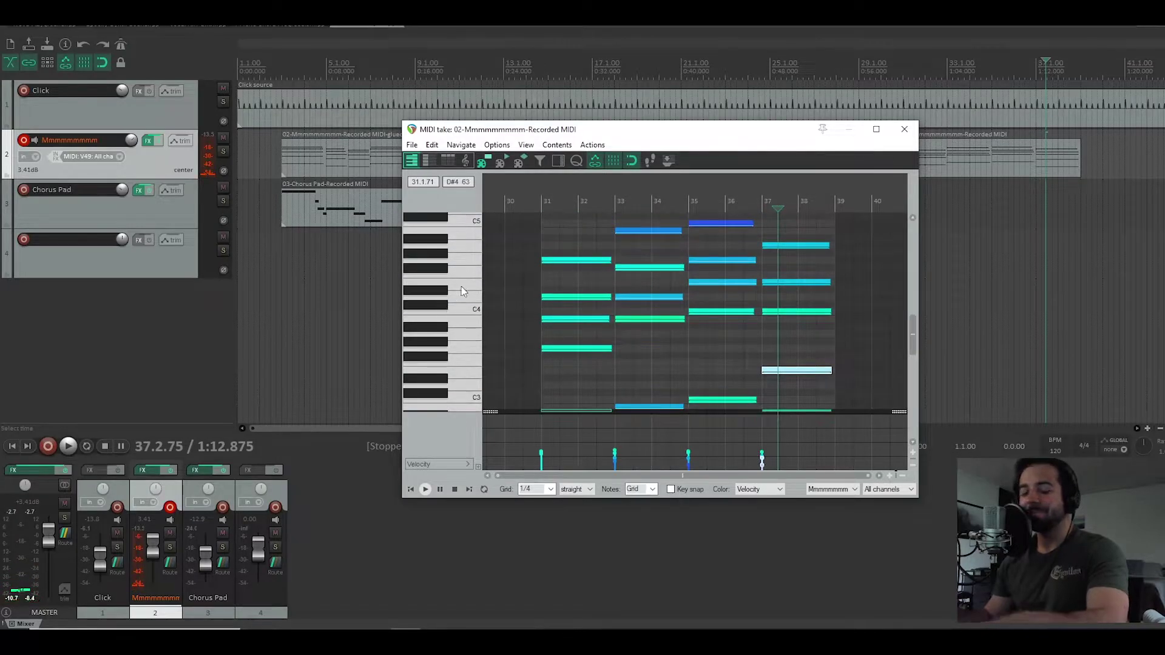
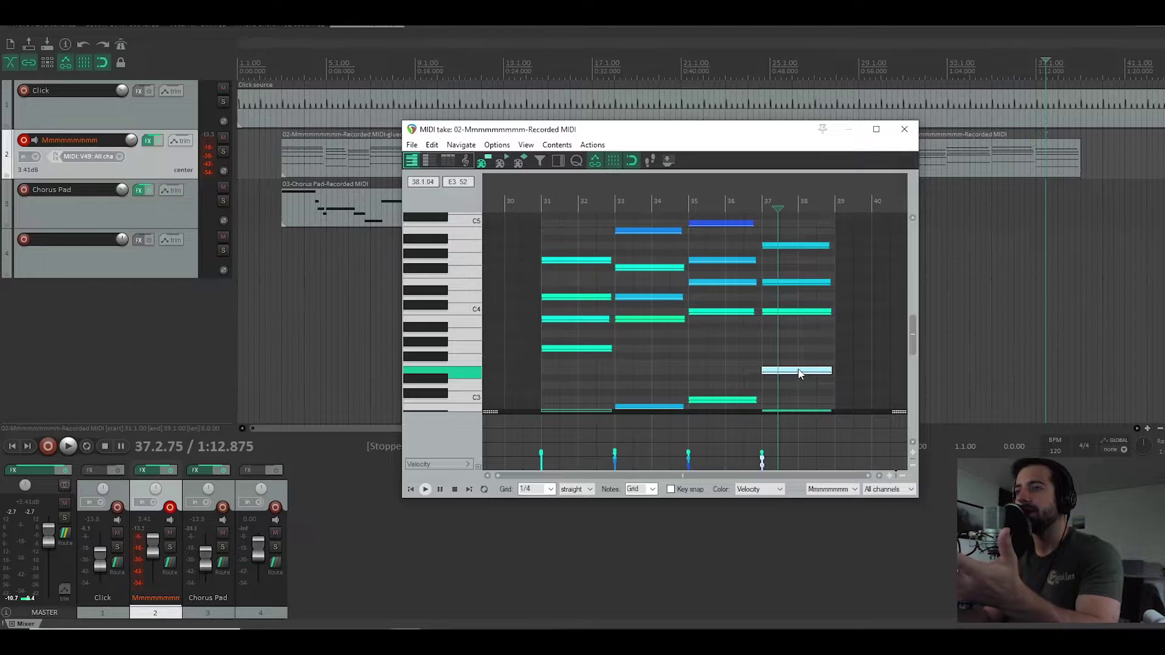
pyautogui.moveTo(784, 314); pyautogui.dragTo(784, 321)
pyautogui.scroll(-2, 470, 356)
pyautogui.scroll(-3, 470, 356)
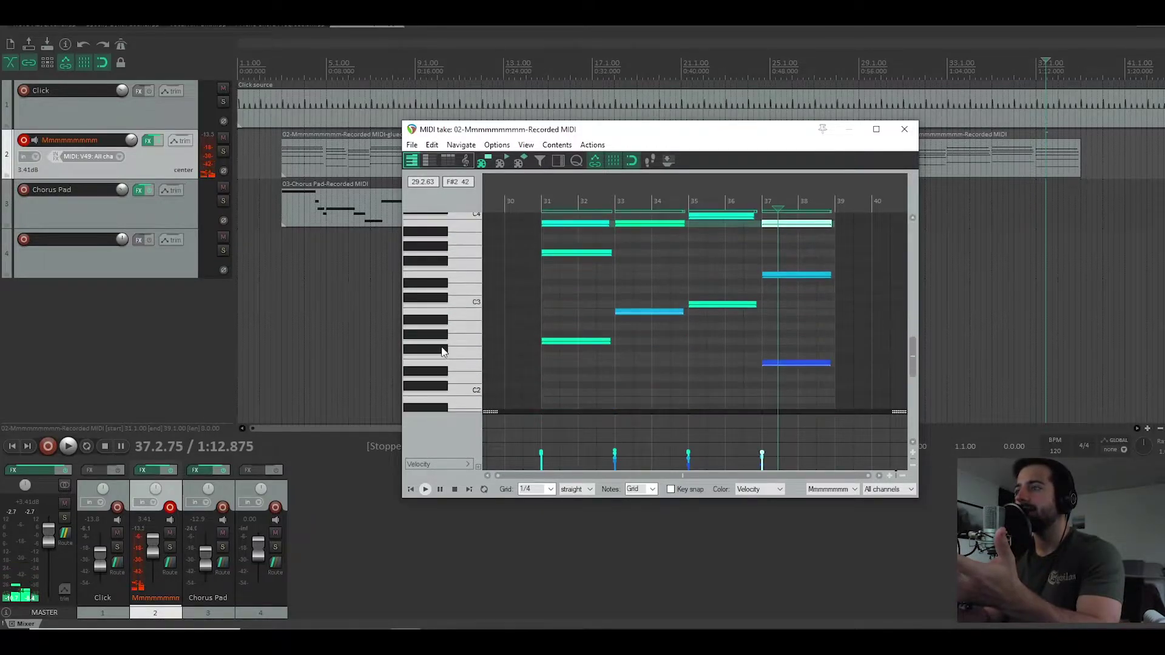
pyautogui.scroll(4, 492, 273)
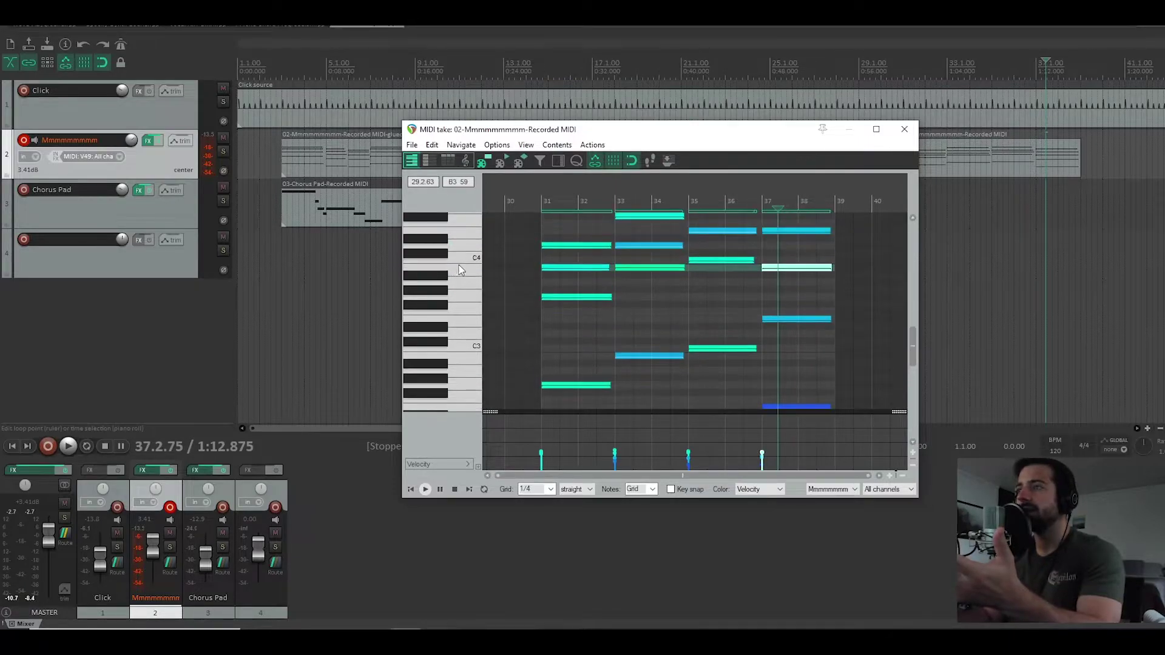
pyautogui.moveTo(779, 297); pyautogui.dragTo(774, 235)
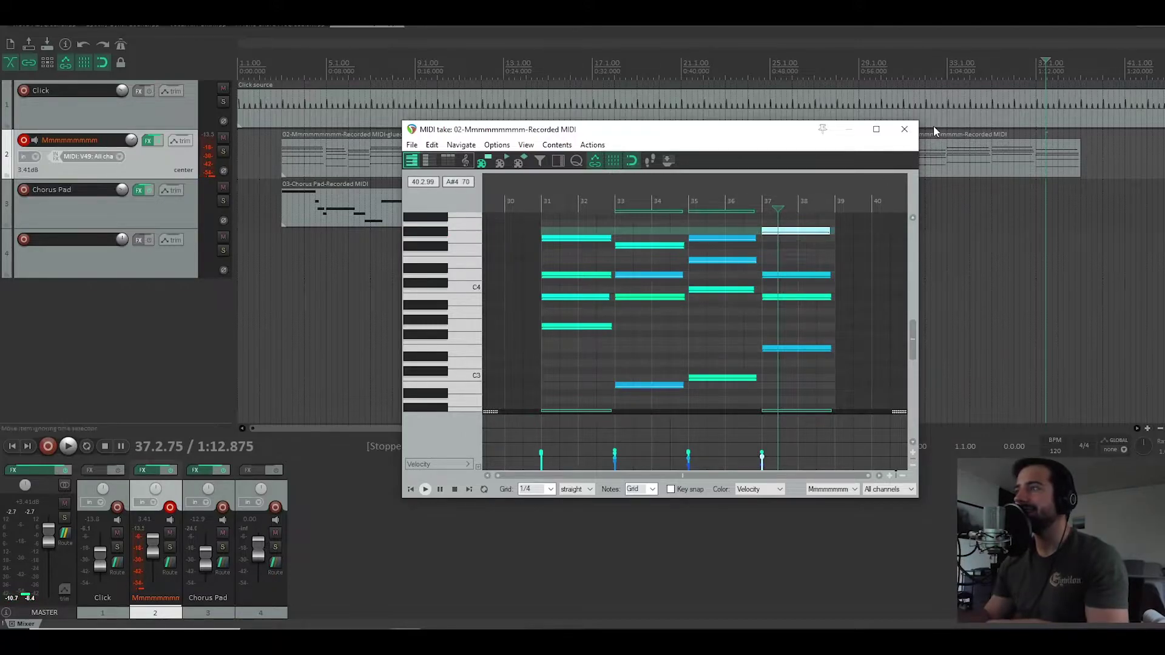
pyautogui.click(904, 130)
# Step: Copy the first glued vocal chord item and paste it on the vocal track at measure 39
pyautogui.click(314, 147)
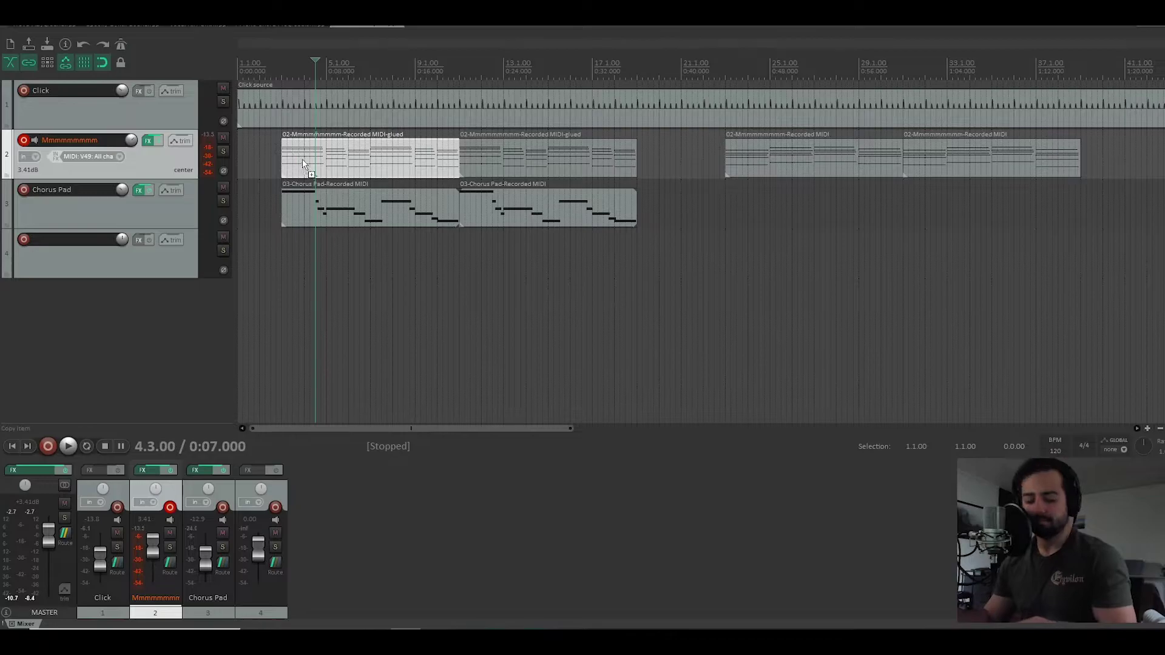
pyautogui.click(1080, 166)
pyautogui.hotkey('ctrl', 'v')
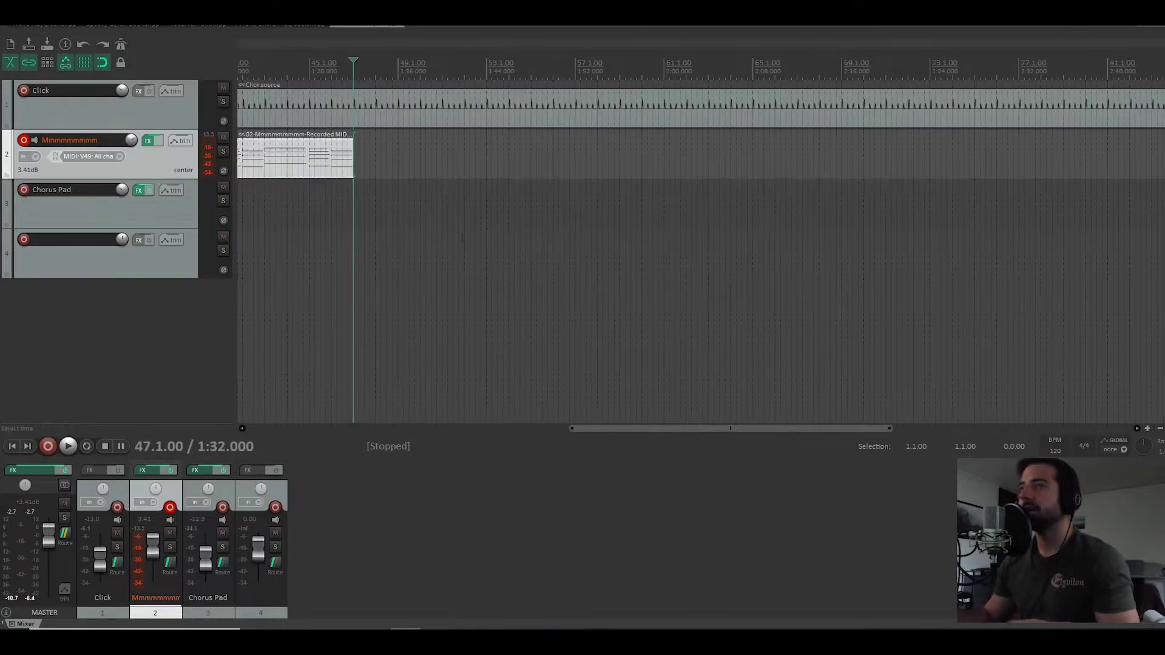
pyautogui.scroll(-2, 609, 200)
pyautogui.scroll(1, 587, 180)
pyautogui.click(535, 155)
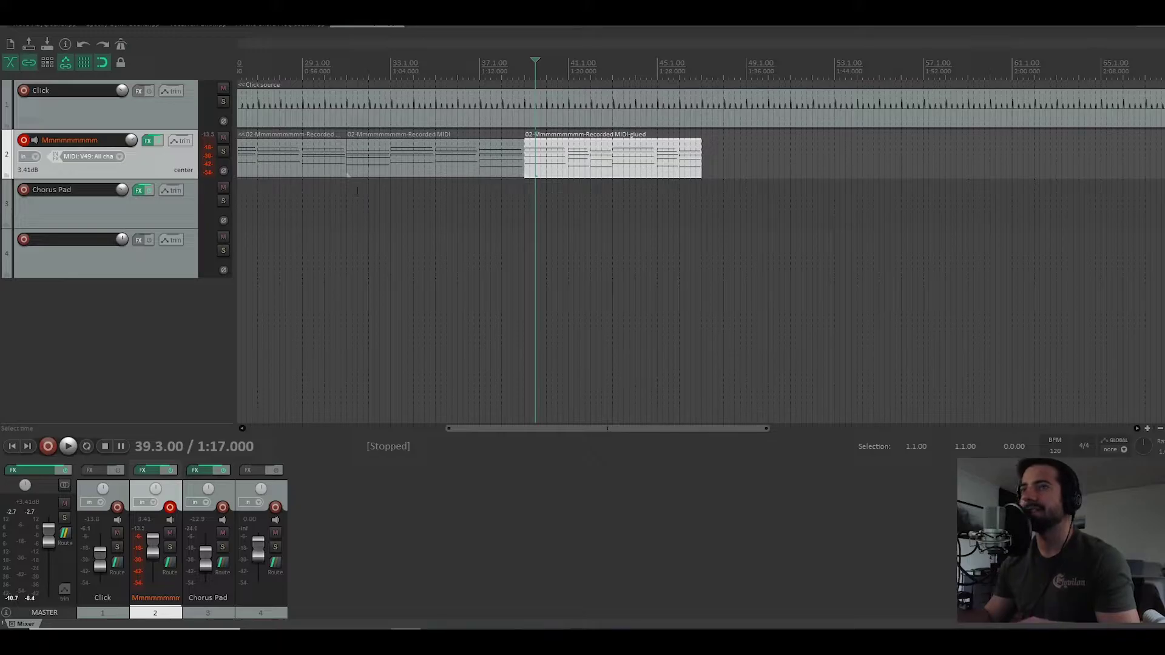
# Step: Play from measure 34 past measure 39 to check the transition into the pasted vocal chords
pyautogui.scroll(-2, 337, 196)
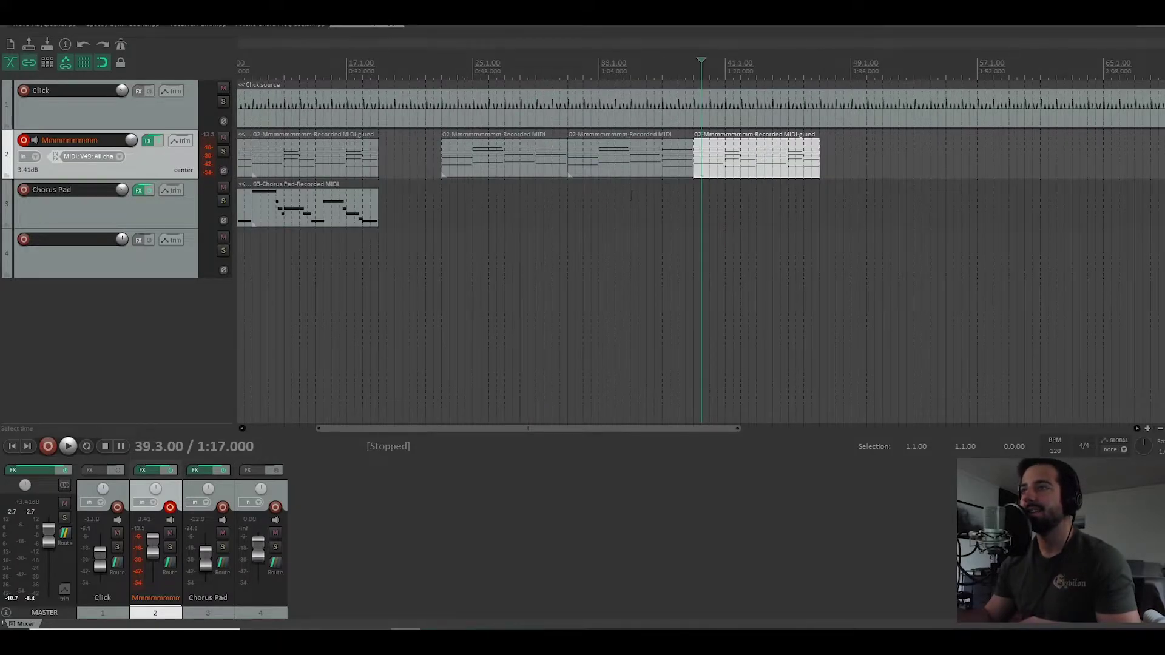
pyautogui.click(623, 197)
pyautogui.press('space')
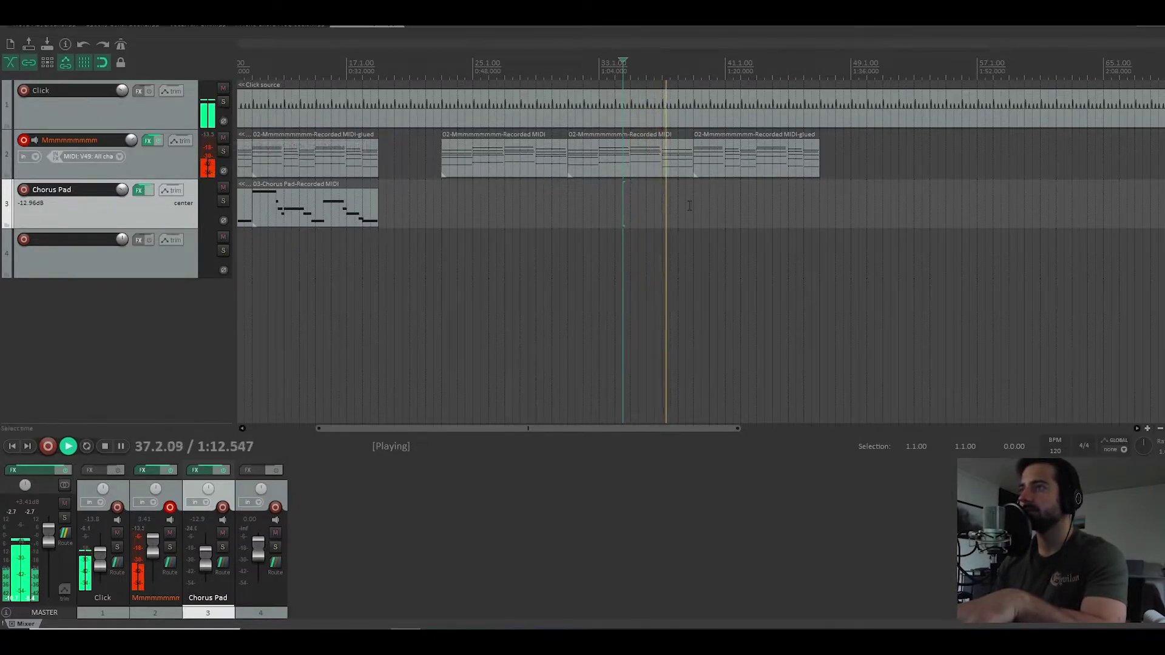
pyautogui.scroll(2, 691, 203)
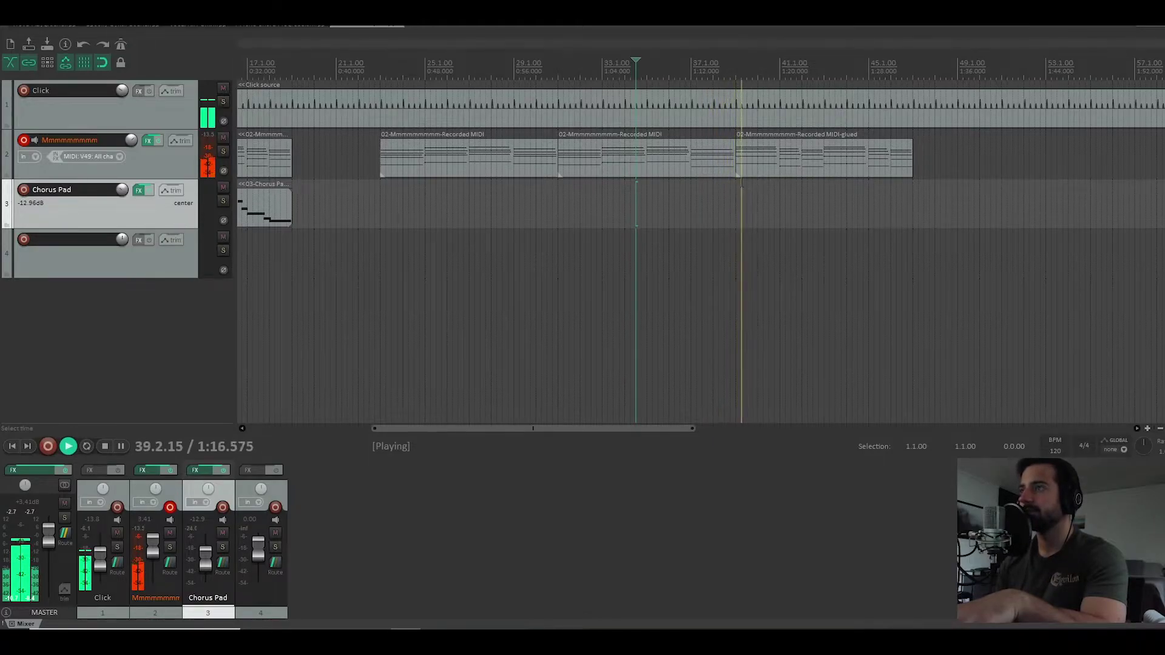
pyautogui.scroll(1, 756, 202)
pyautogui.press('space')
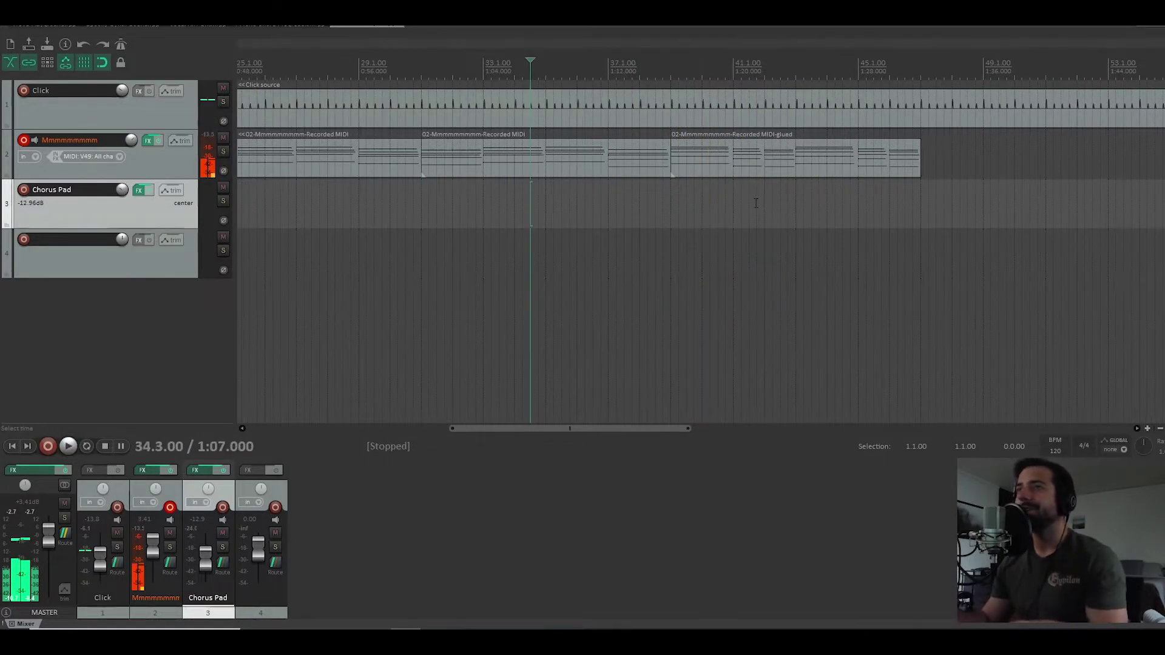
# Step: Move the last three vocal chord items earlier together so they start at measure 19, directly after the glued items
pyautogui.scroll(-2, 756, 203)
pyautogui.moveTo(514, 146); pyautogui.dragTo(828, 183)
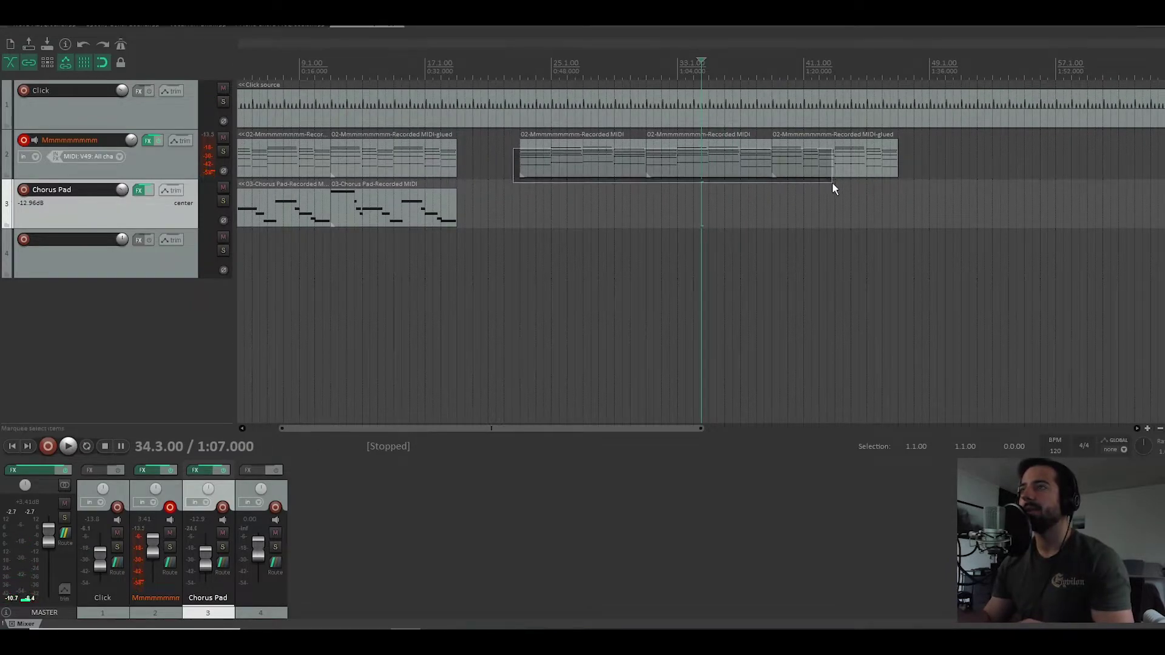
pyautogui.moveTo(740, 162); pyautogui.dragTo(655, 163)
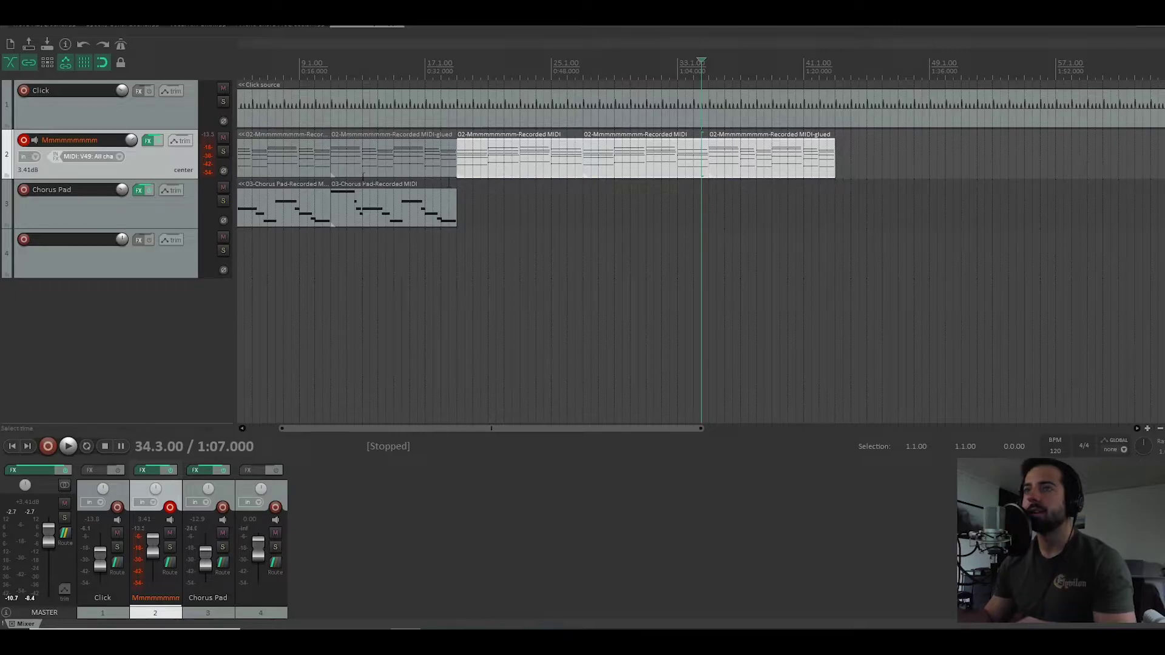
# Step: Play briefly from measure 19, where the moved vocal chord items begin
pyautogui.scroll(-2, 314, 165)
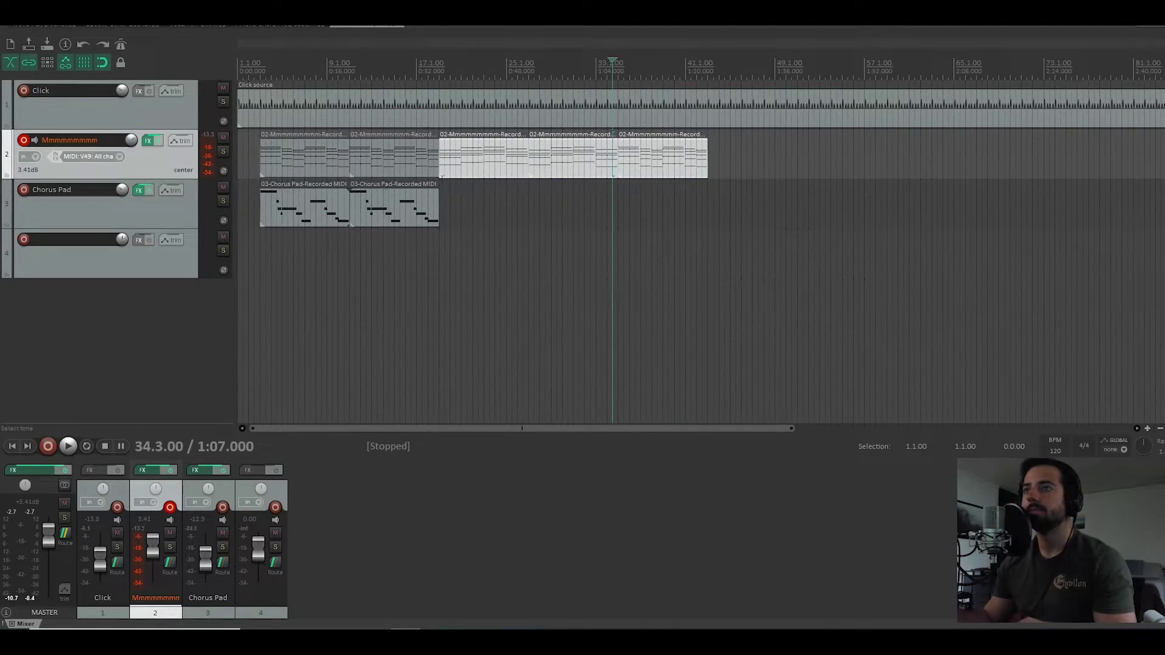
pyautogui.click(441, 182)
pyautogui.press('space')
pyautogui.scroll(2, 449, 182)
pyautogui.press('space')
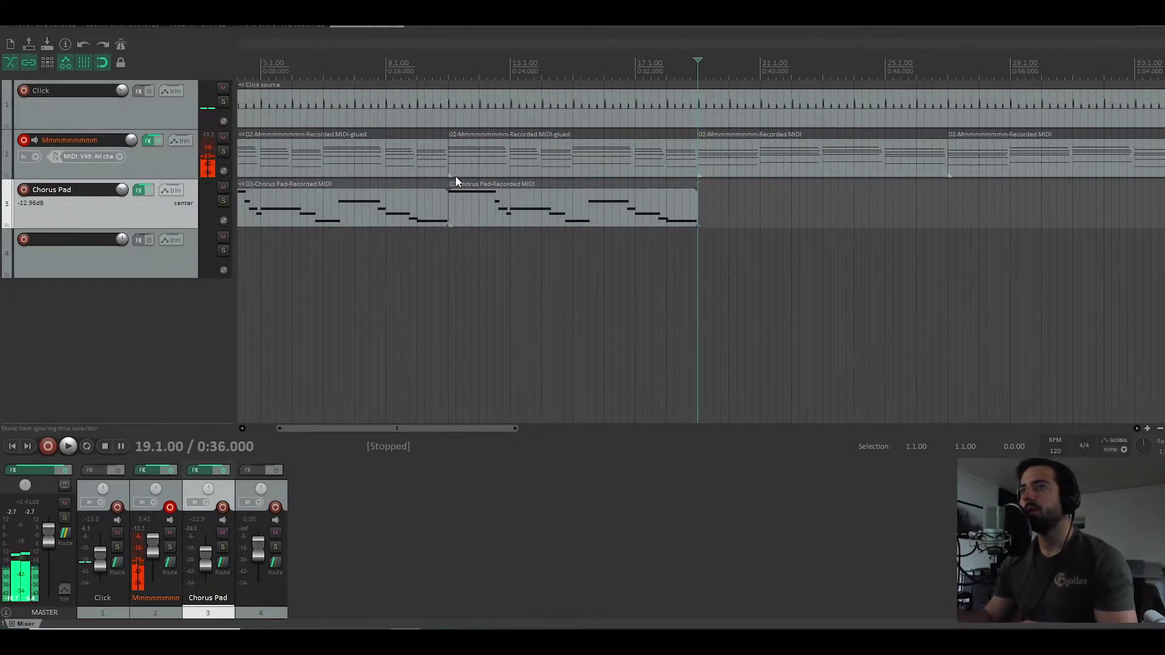
# Step: Play the arrangement from measure 11 to about measure 35 to check the transitions through the moved vocal items
pyautogui.click(449, 175)
pyautogui.scroll(-1, 368, 103)
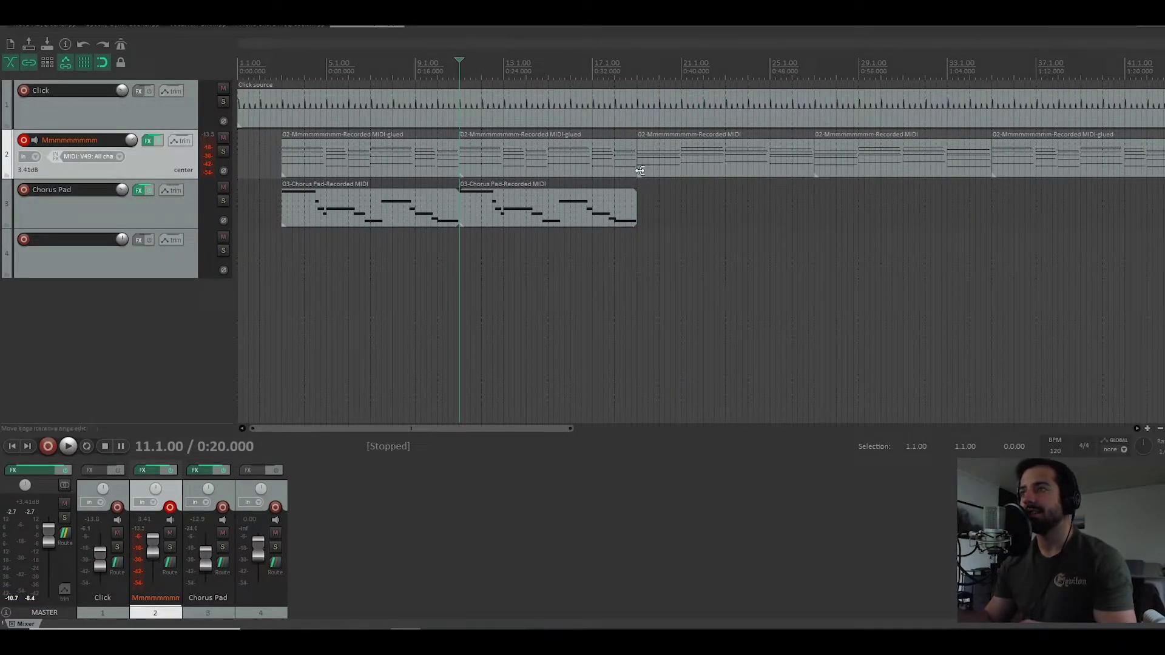
pyautogui.press('space')
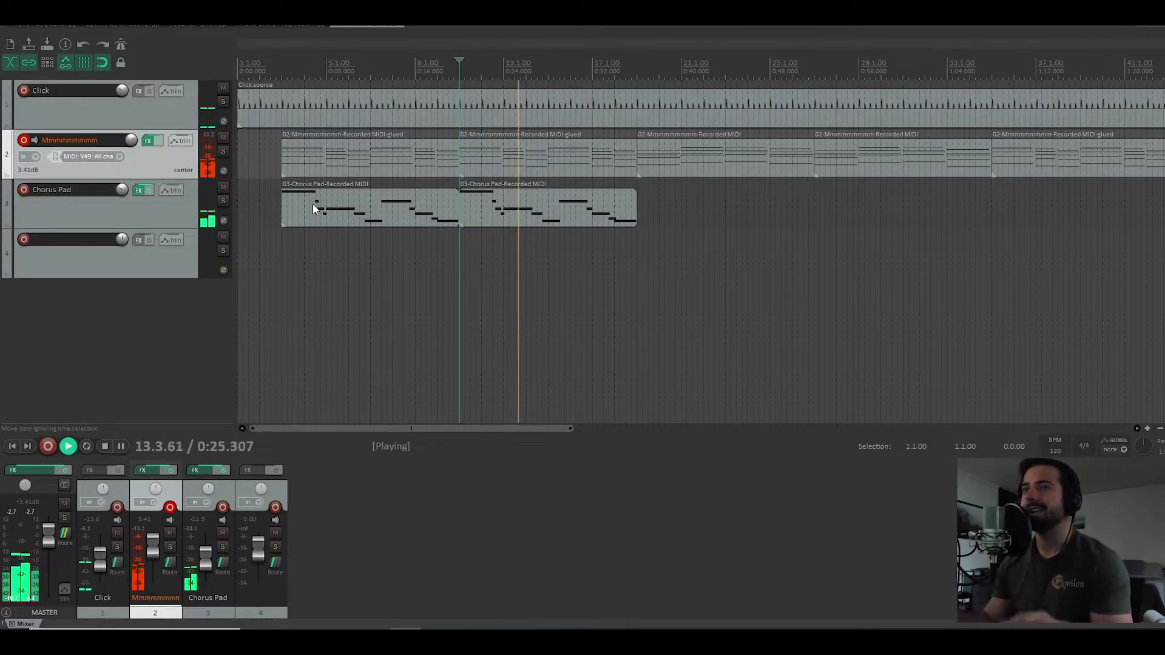
pyautogui.scroll(5, 642, 221)
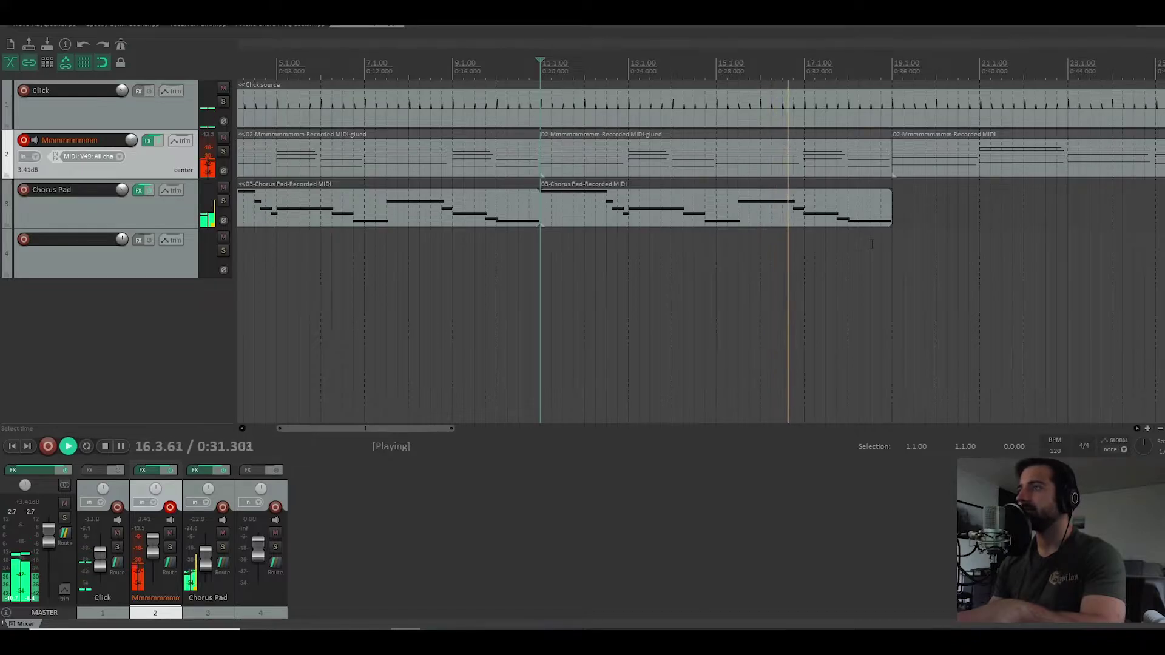
pyautogui.moveTo(376, 432); pyautogui.dragTo(424, 429)
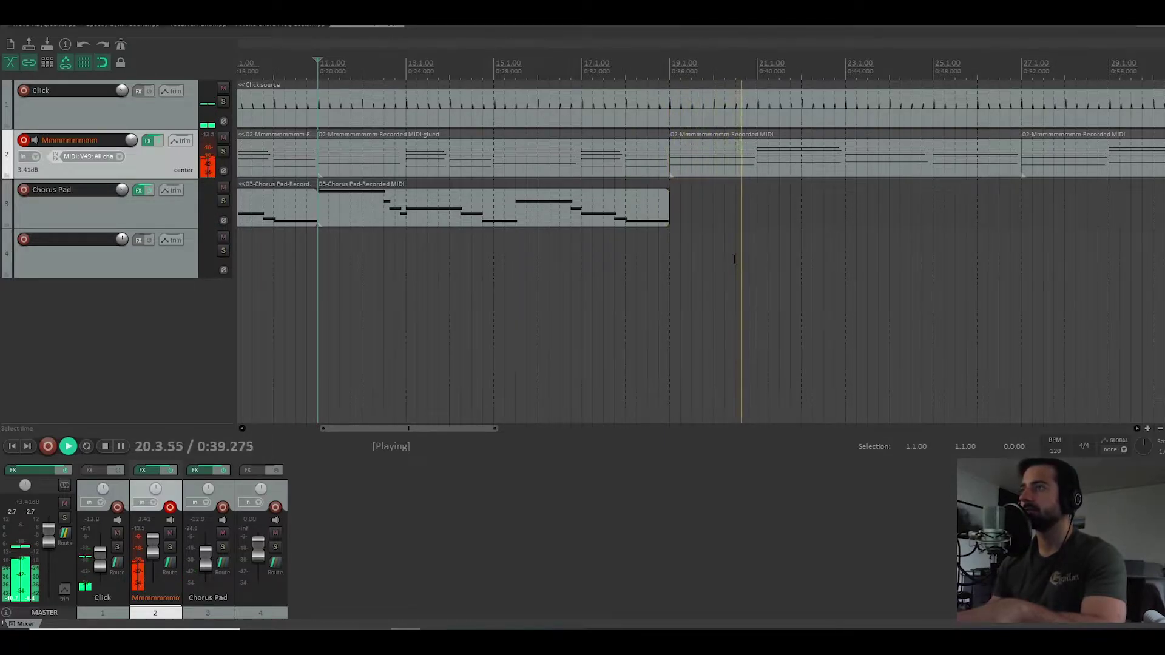
pyautogui.scroll(2, 788, 236)
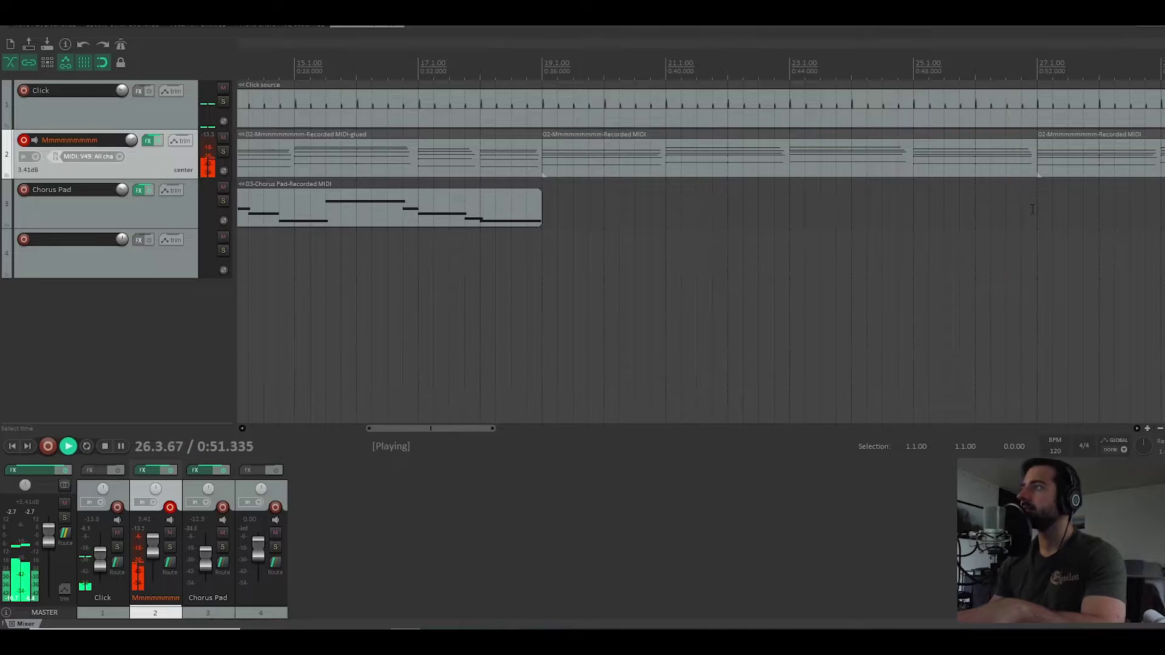
pyautogui.scroll(-2, 910, 219)
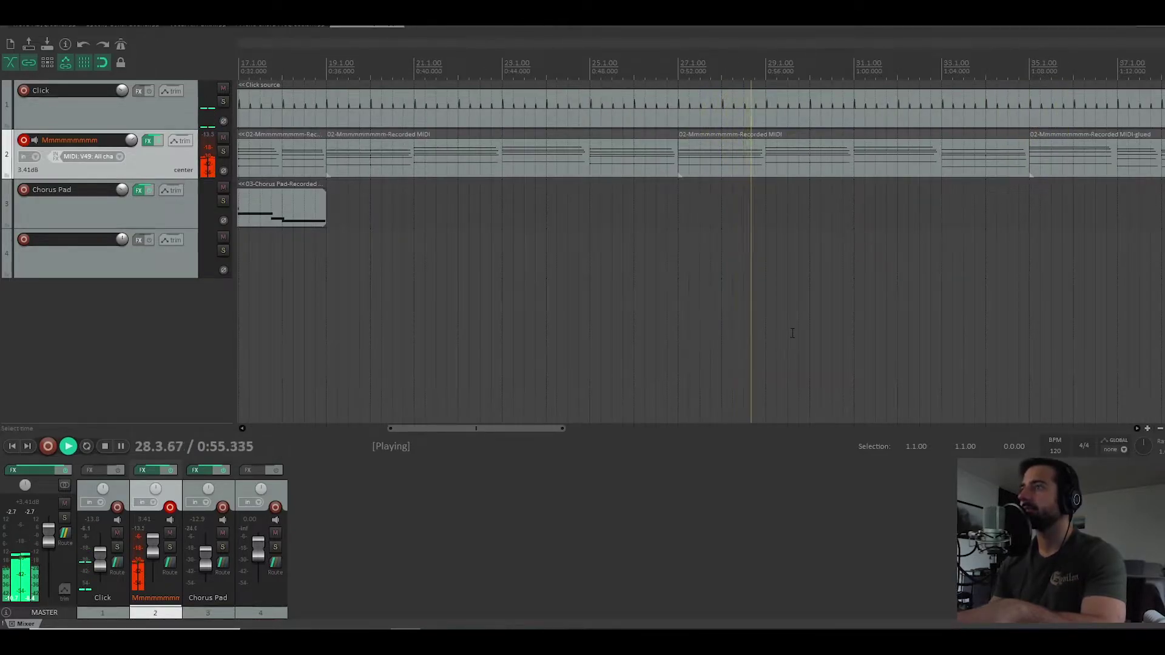
pyautogui.hscroll(2, 786, 308)
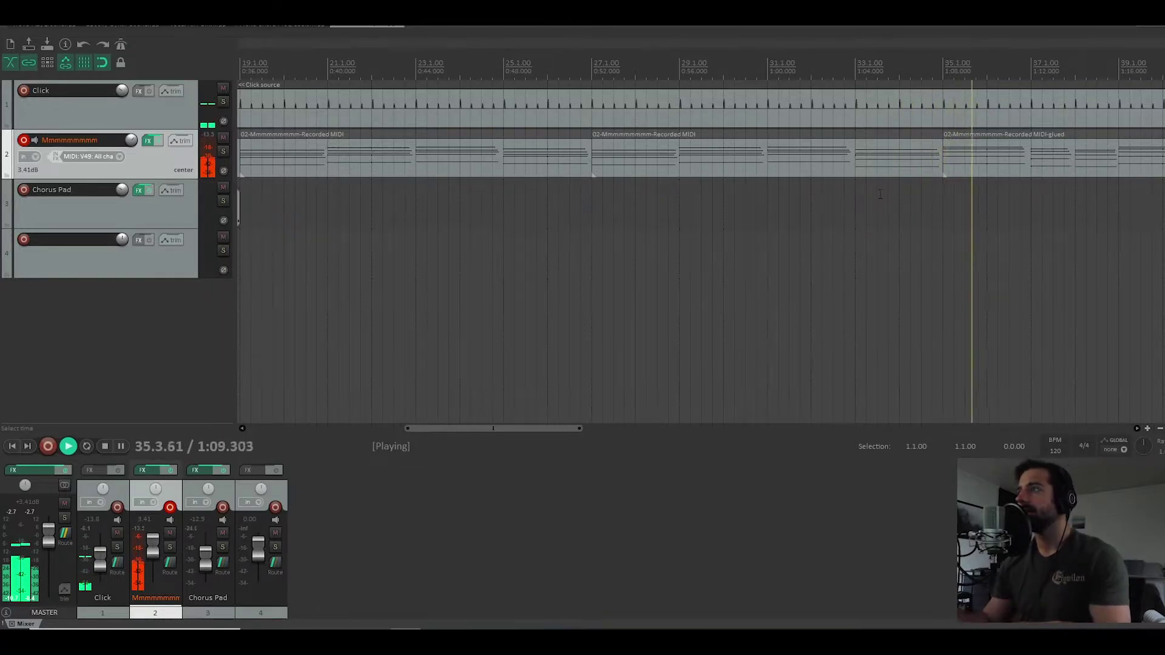
pyautogui.press('space')
pyautogui.click(858, 176)
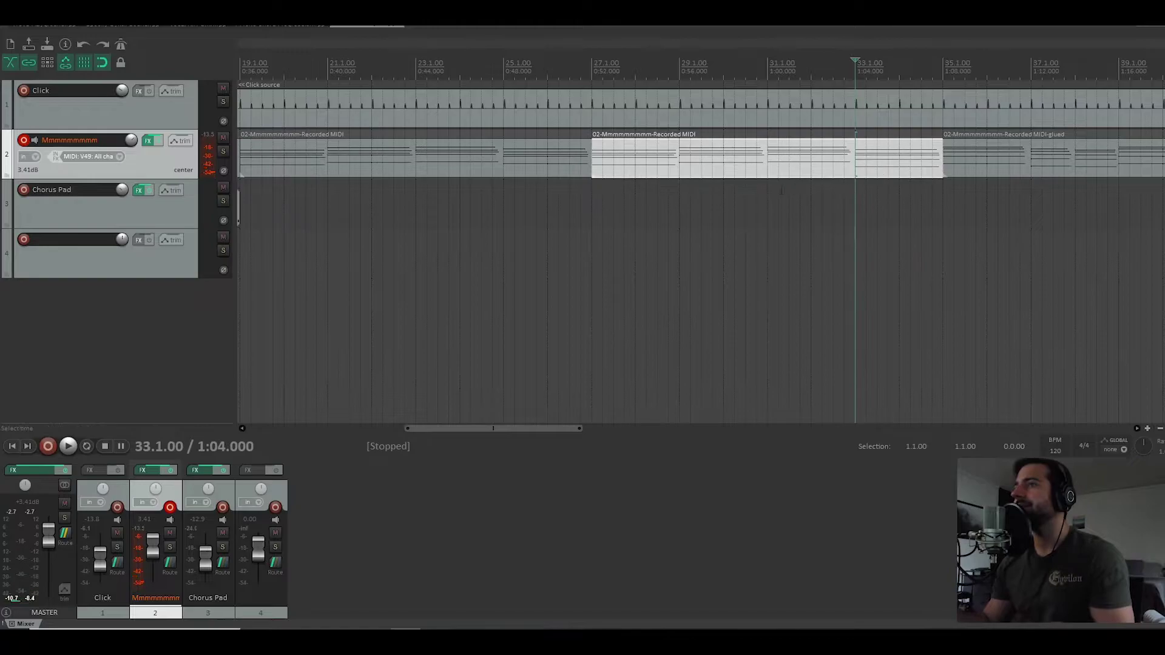
pyautogui.scroll(-4, 646, 263)
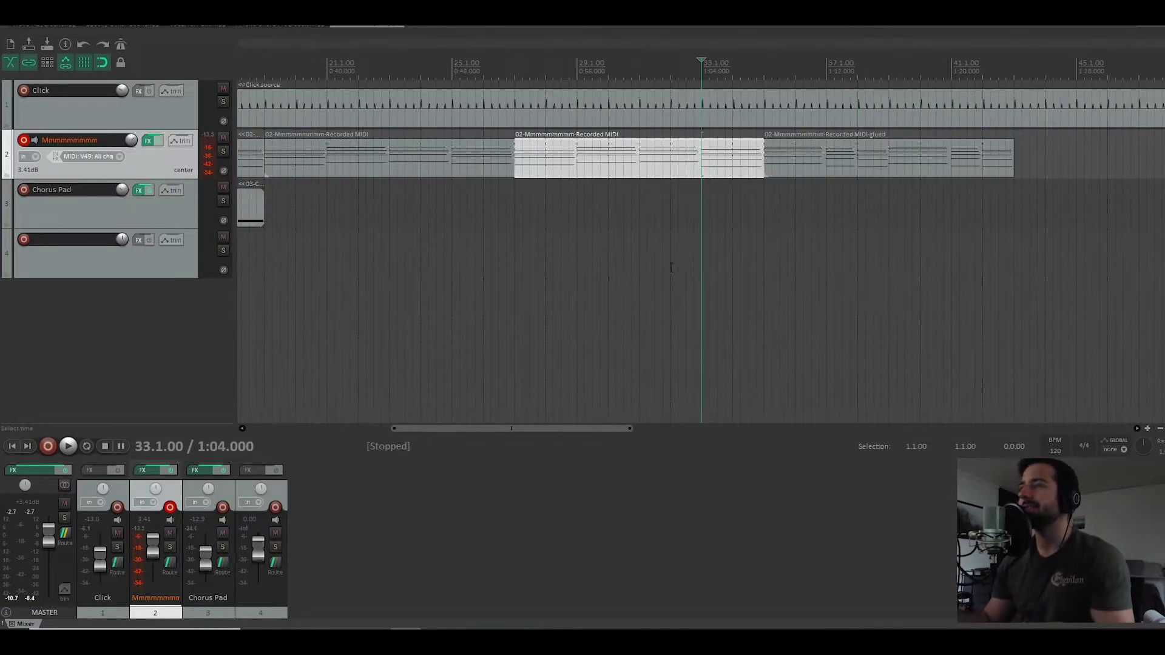
pyautogui.scroll(-2, 736, 218)
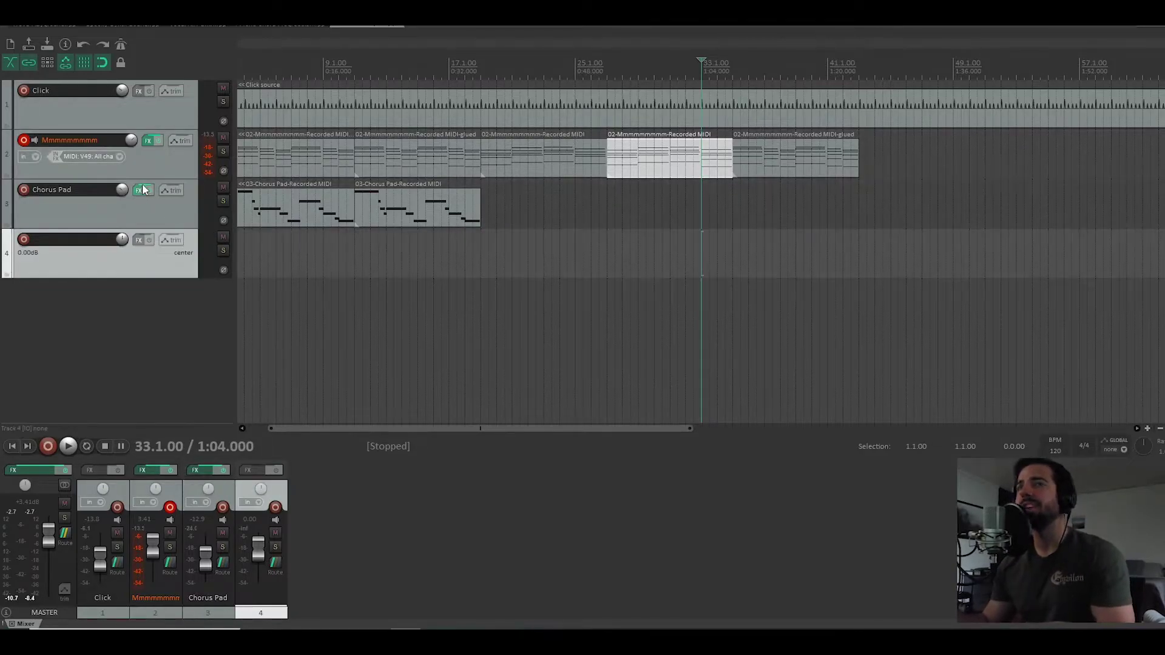
pyautogui.click(151, 213)
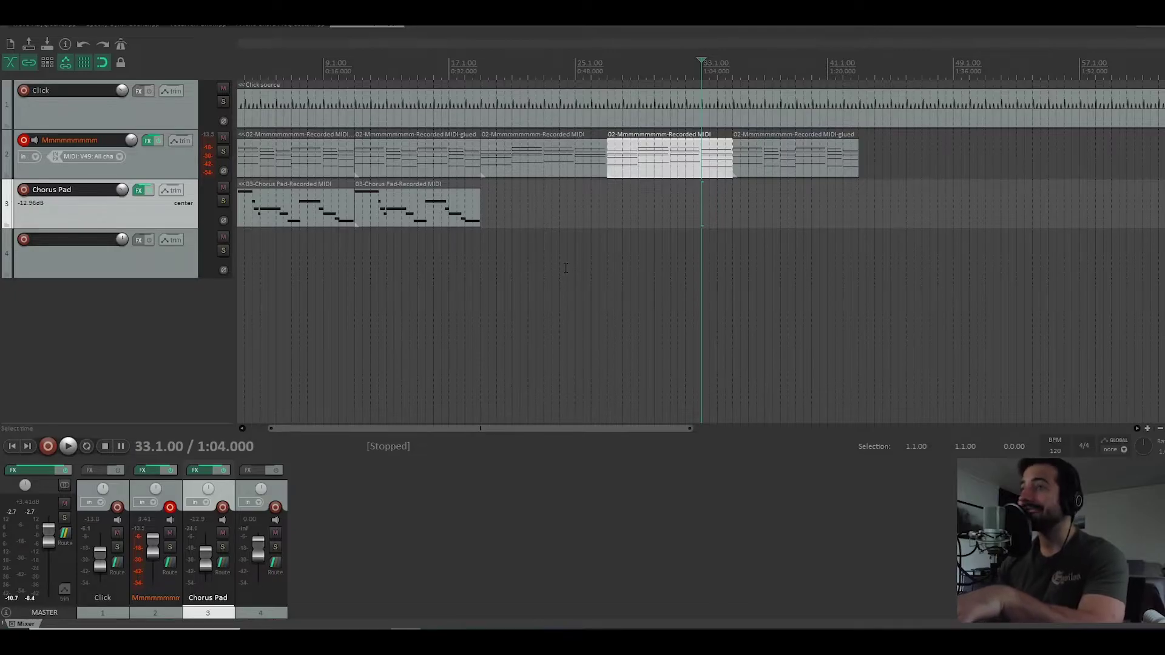
pyautogui.scroll(-2, 384, 300)
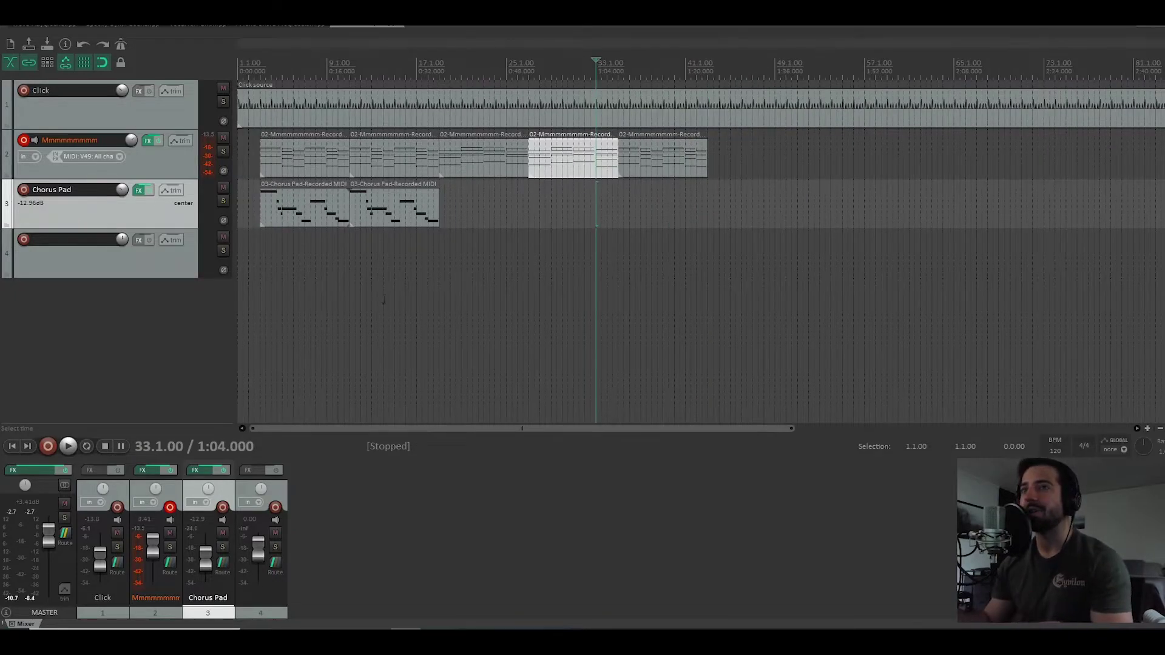
# Step: Disarm the vocal chord track for recording
pyautogui.click(428, 207)
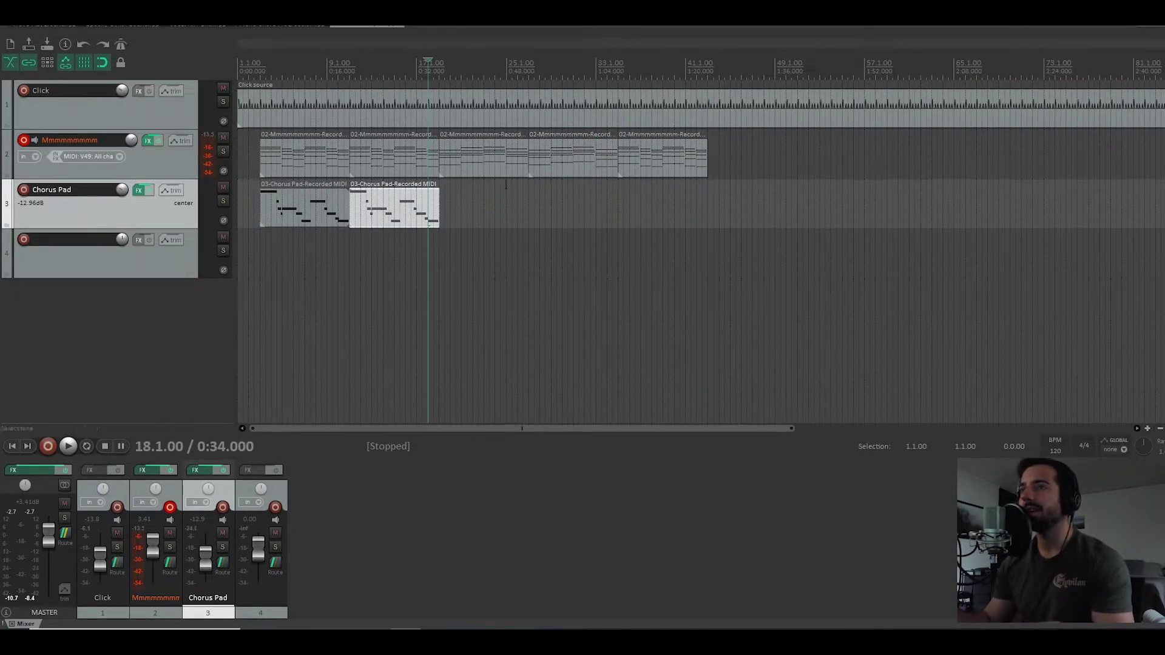
pyautogui.scroll(3, 471, 210)
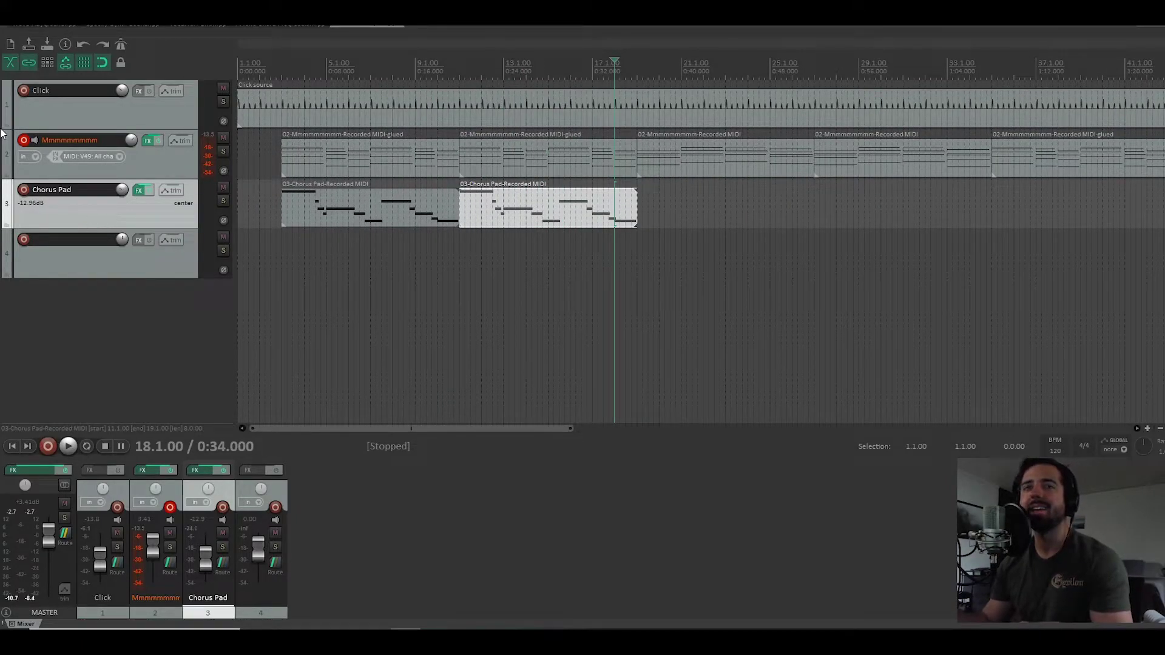
pyautogui.click(24, 141)
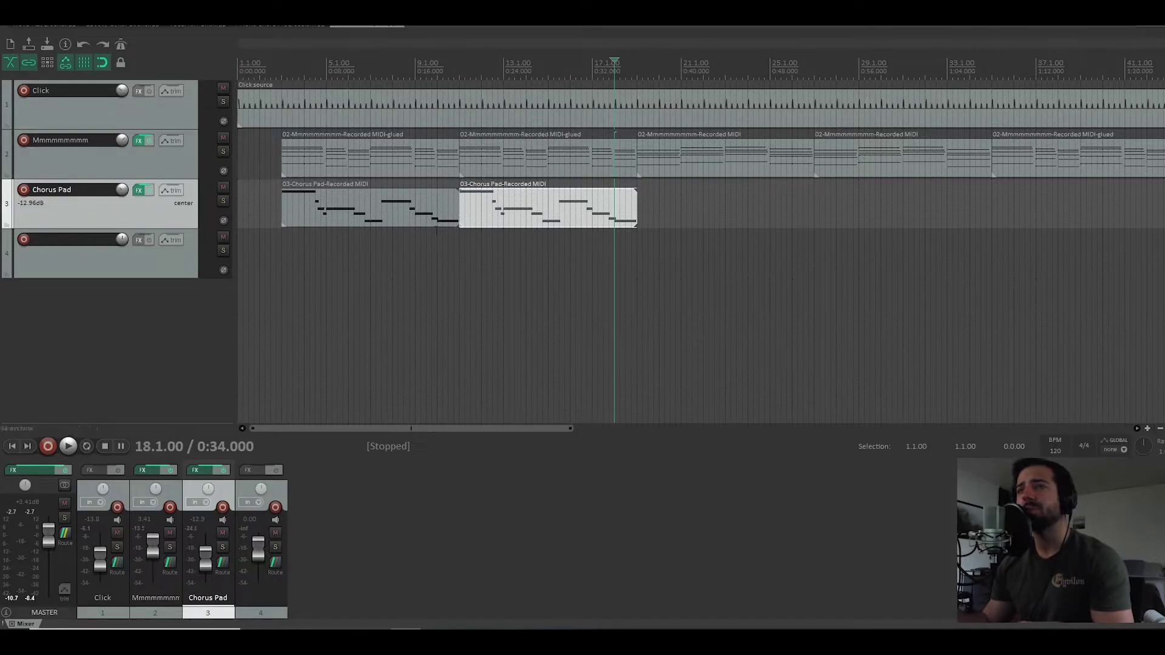
# Step: Solo the Chorus Pad track and listen to it from measure 11
pyautogui.press('space')
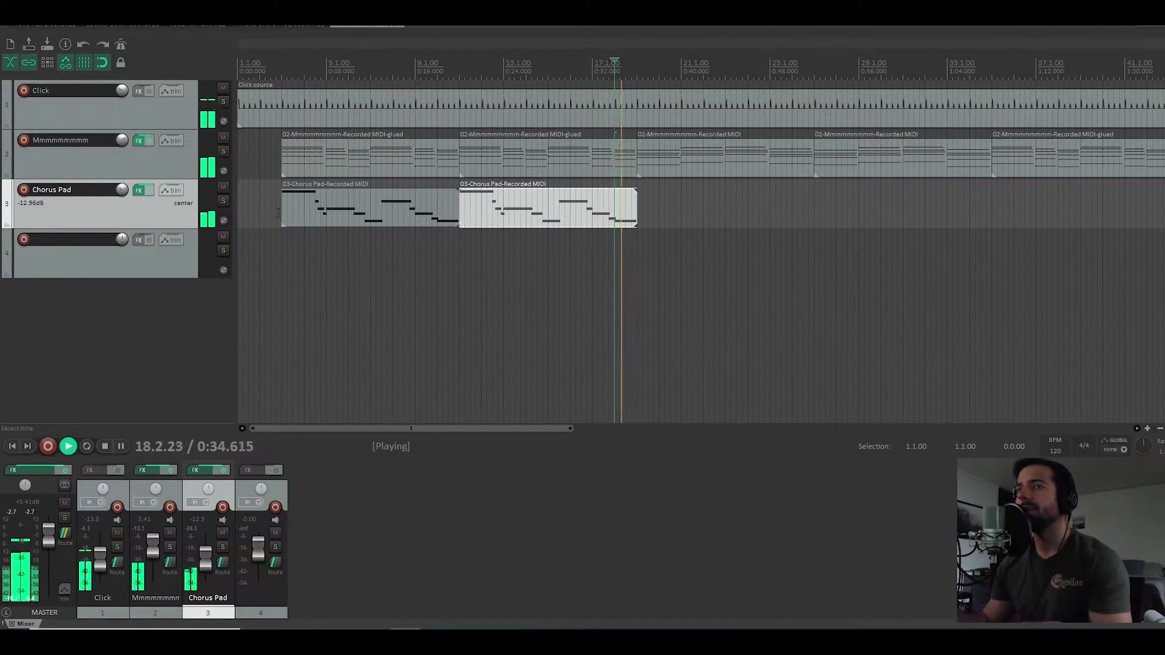
pyautogui.click(223, 201)
pyautogui.click(460, 255)
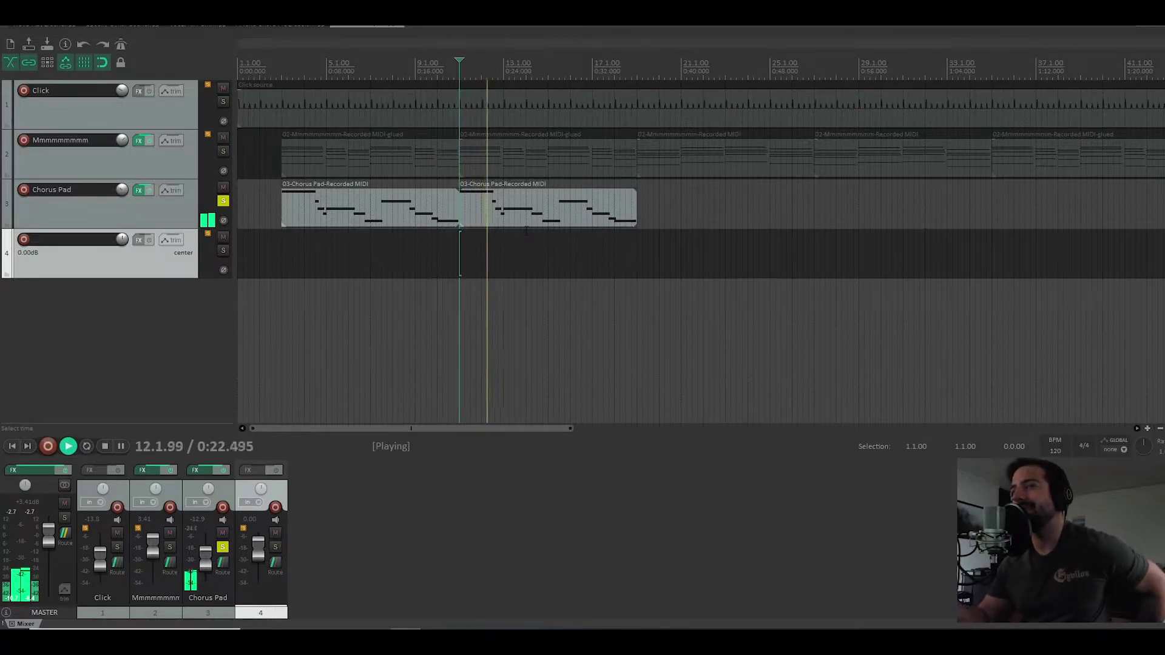
pyautogui.press('space')
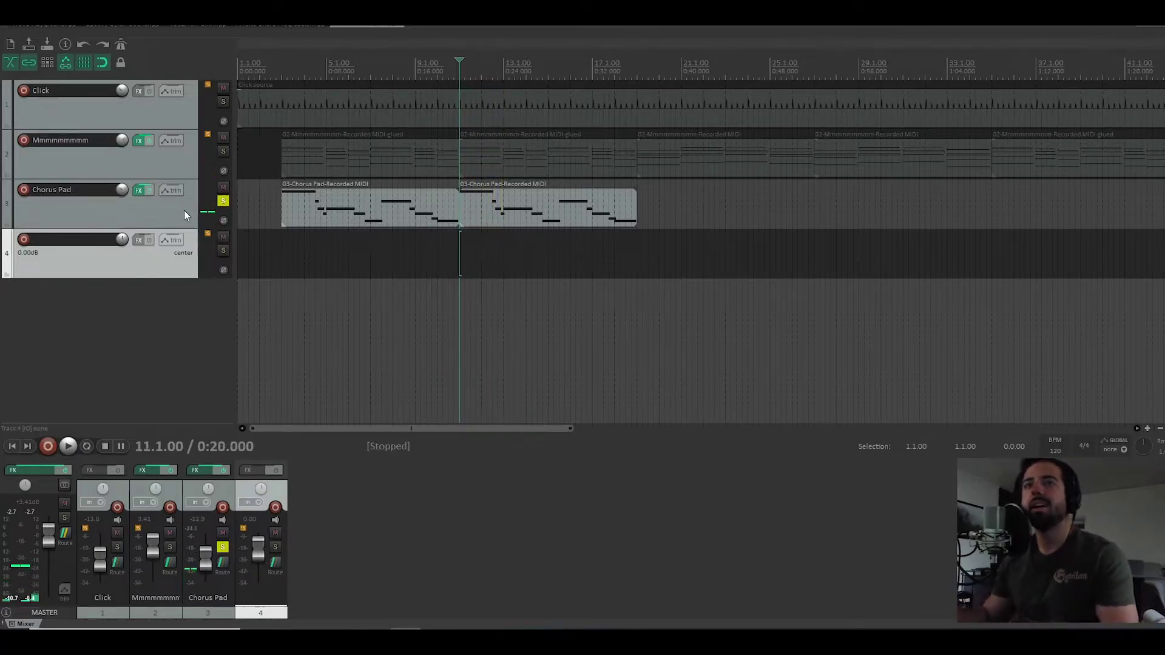
# Step: Unsolo the Chorus Pad track and play all tracks briefly from measure 18
pyautogui.click(224, 201)
pyautogui.press('space')
pyautogui.click(627, 265)
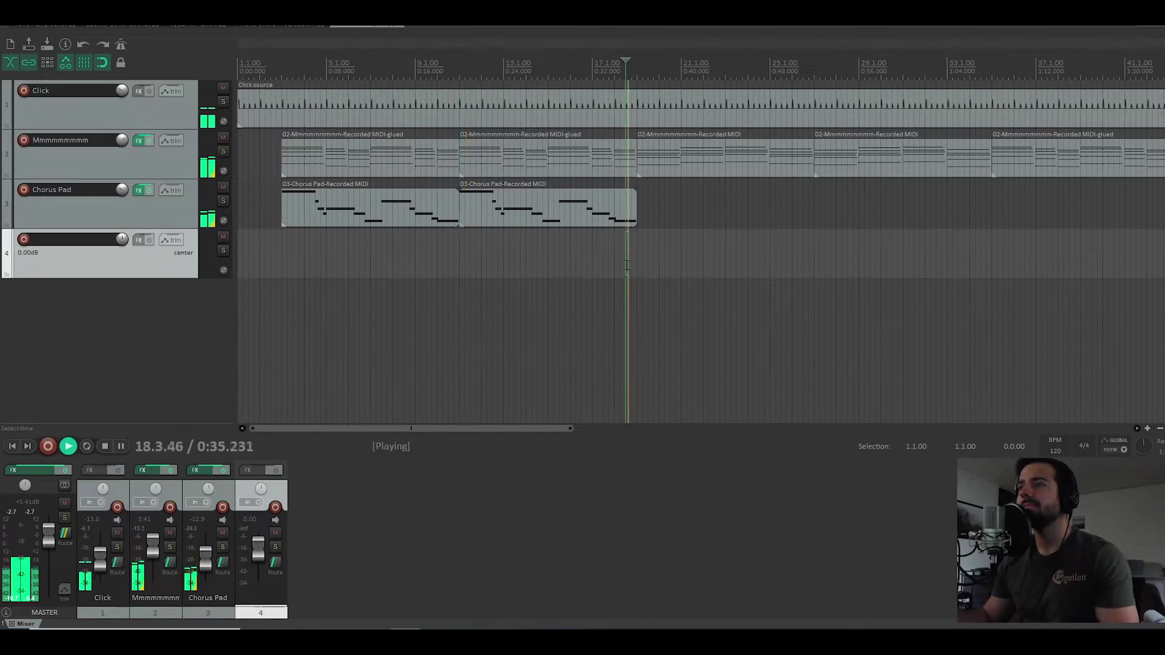
pyautogui.press('space')
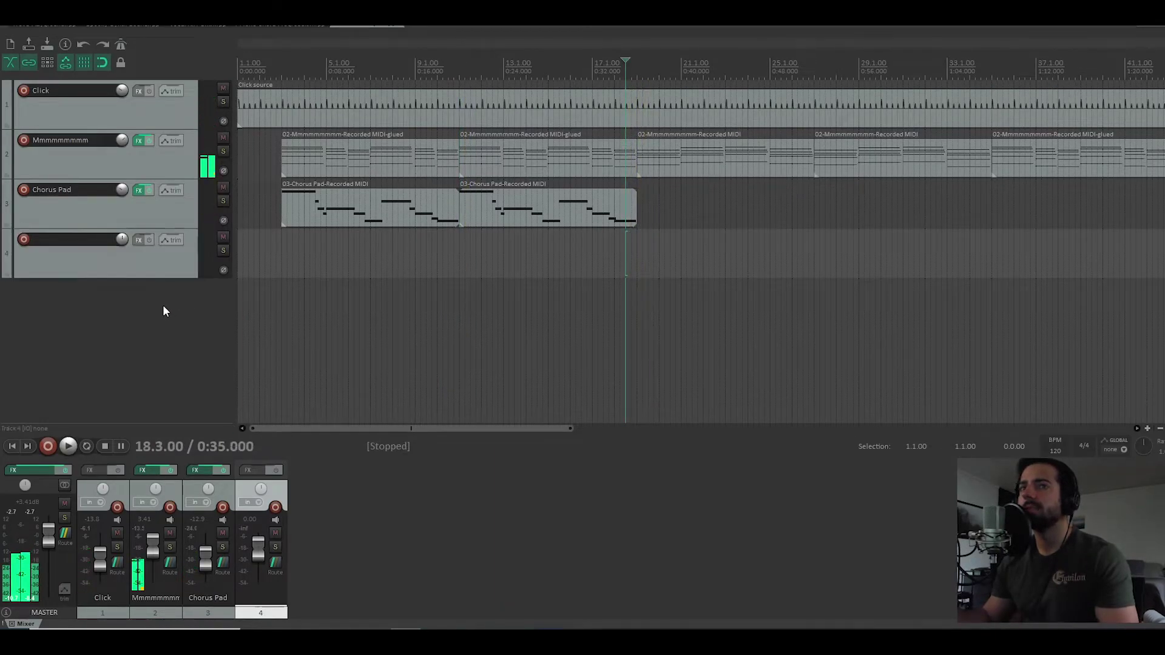
# Step: Add an empty fifth track and load the Spitfire Audio LABS VSTi on track 4
pyautogui.doubleClick(162, 306)
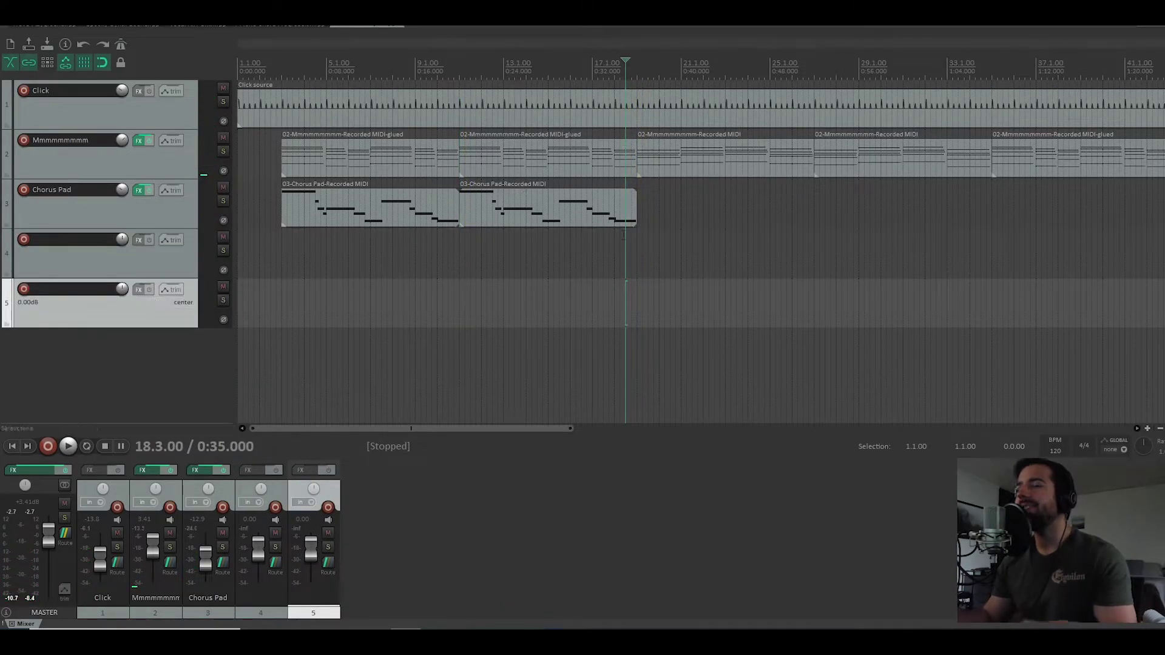
pyautogui.click(135, 242)
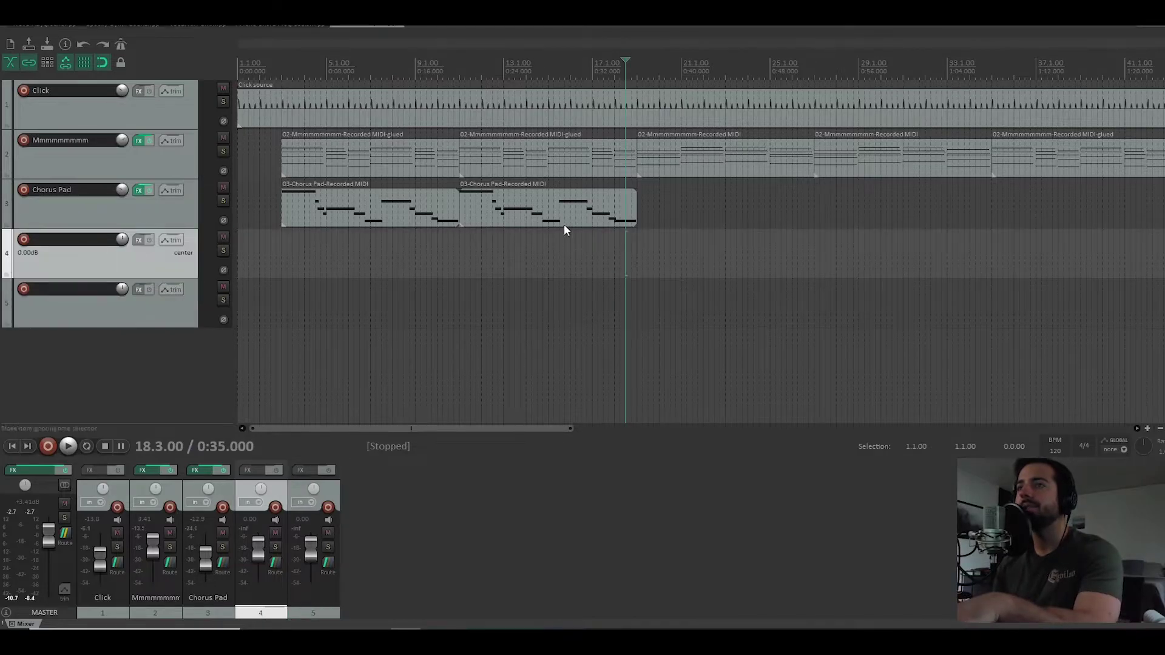
pyautogui.scroll(2, 564, 226)
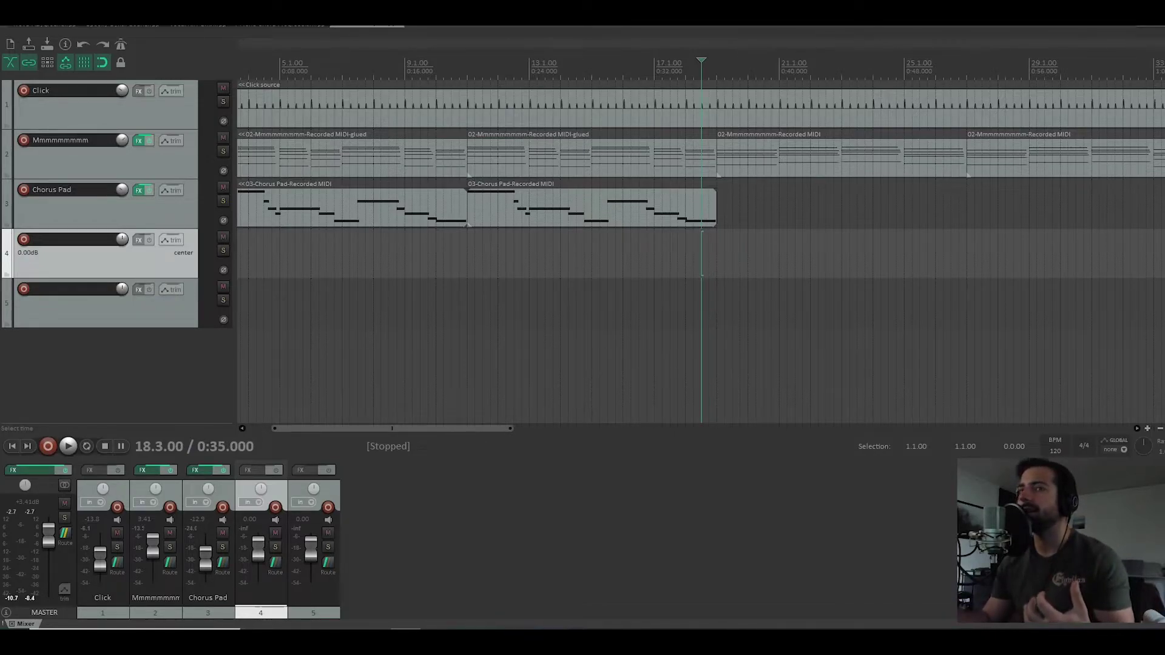
pyautogui.click(138, 239)
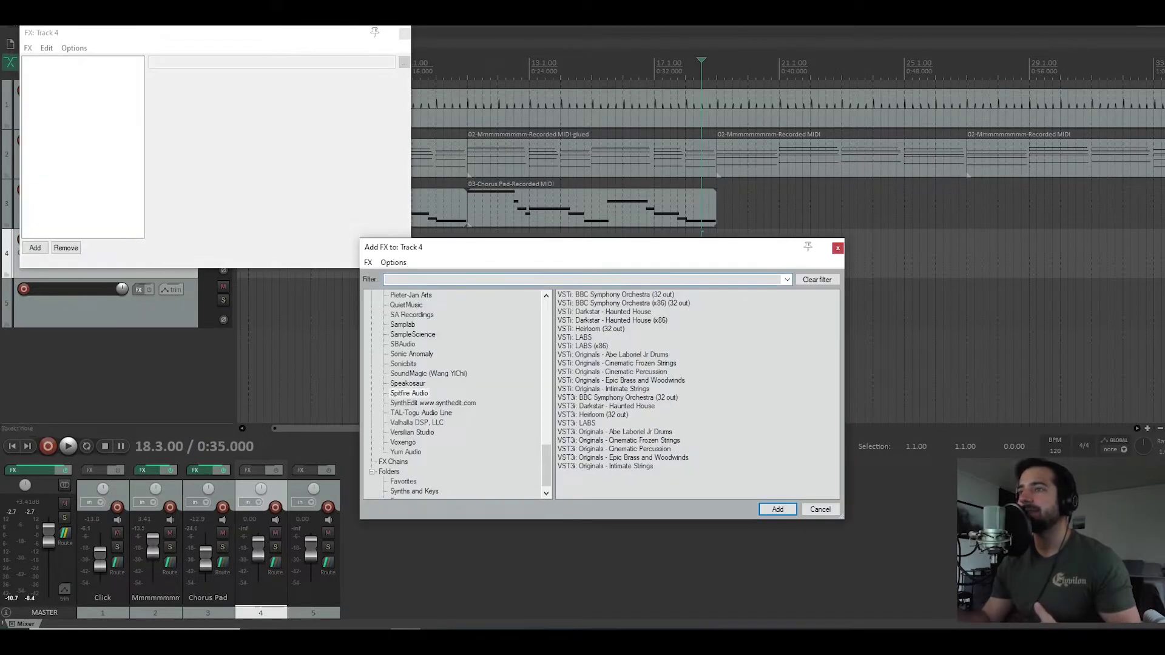
pyautogui.doubleClick(581, 338)
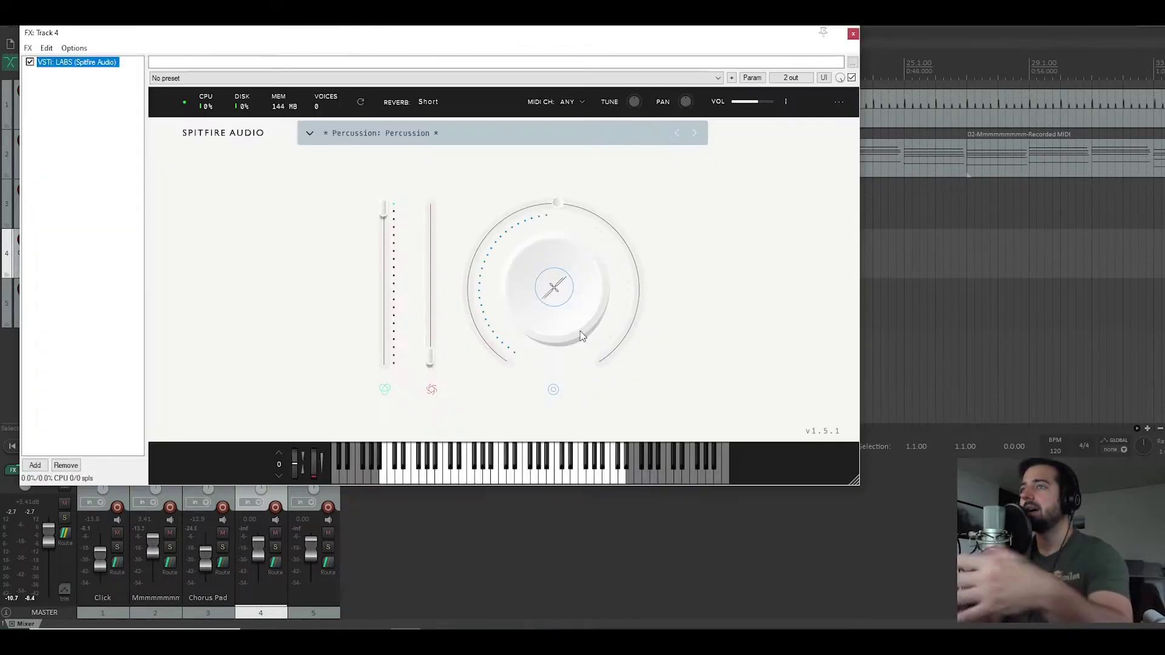
# Step: Filter the LABS presets by Experimental and load Nasty Tines from the Astral Forms pack on track 4
pyautogui.click(311, 133)
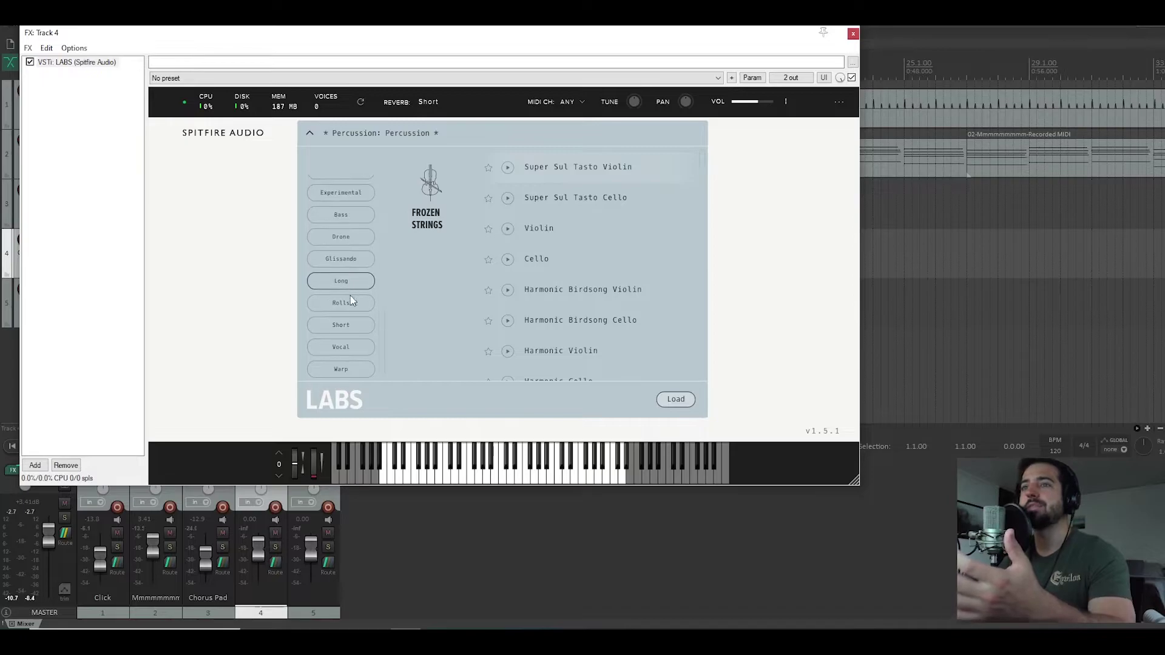
pyautogui.scroll(3, 354, 297)
pyautogui.click(356, 290)
pyautogui.scroll(-10, 525, 291)
pyautogui.scroll(-15, 549, 304)
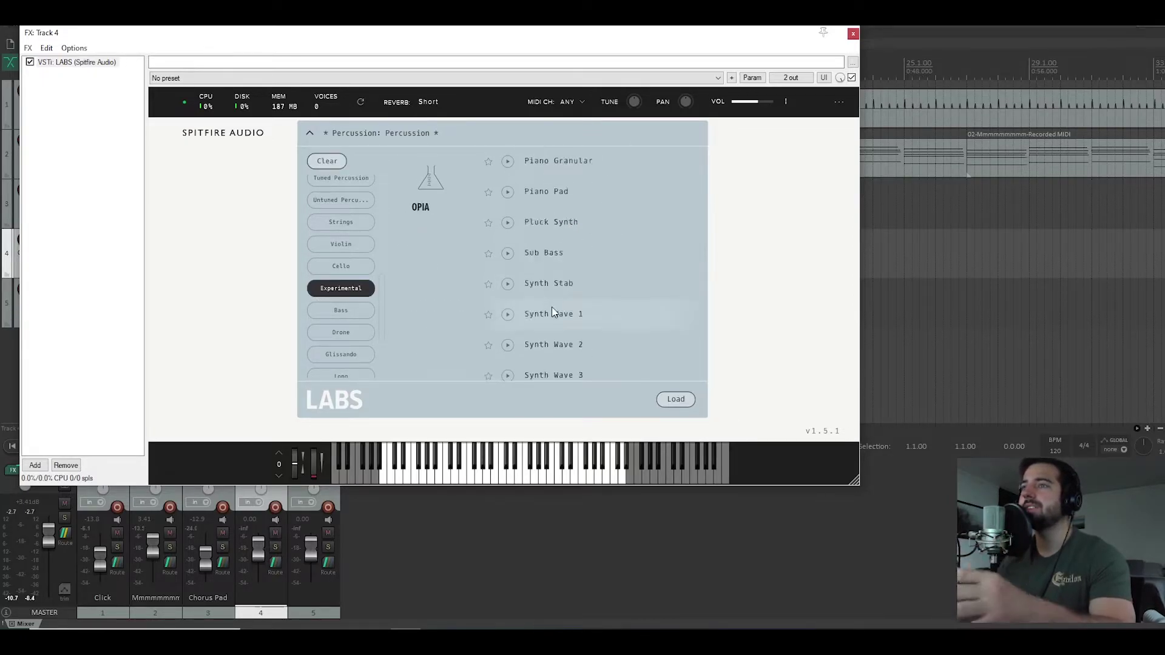
pyautogui.scroll(-8, 551, 296)
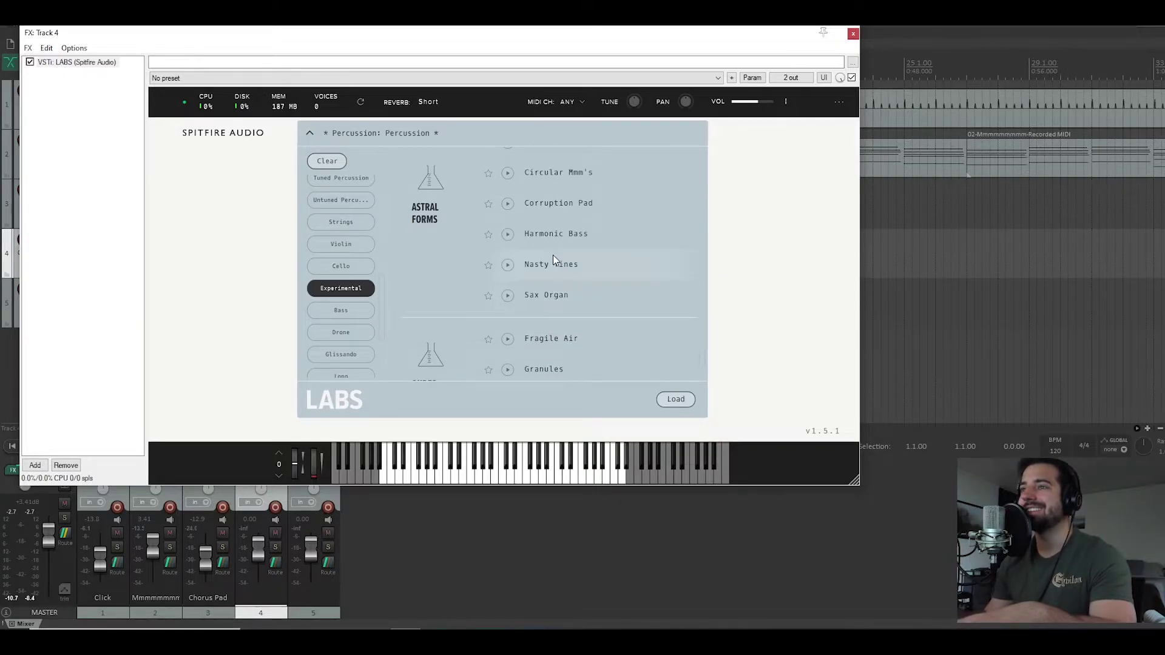
pyautogui.scroll(1, 552, 273)
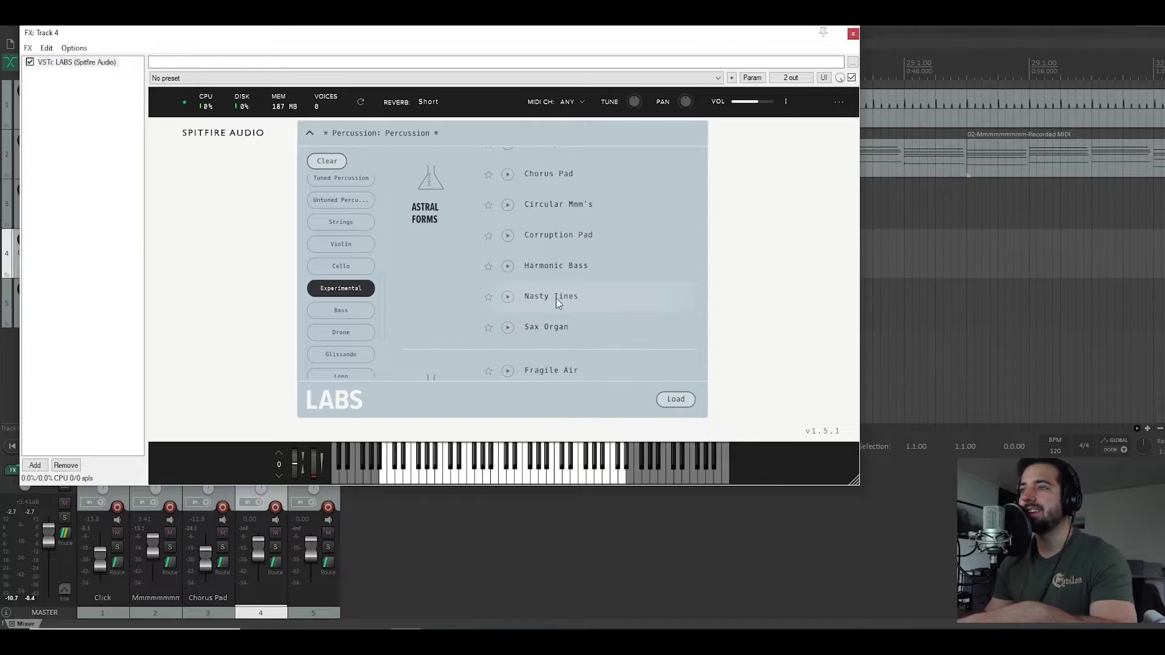
pyautogui.doubleClick(555, 298)
# Step: Move the LABS window clear of the track list and arm track 4 for recording
pyautogui.moveTo(385, 34); pyautogui.dragTo(694, 67)
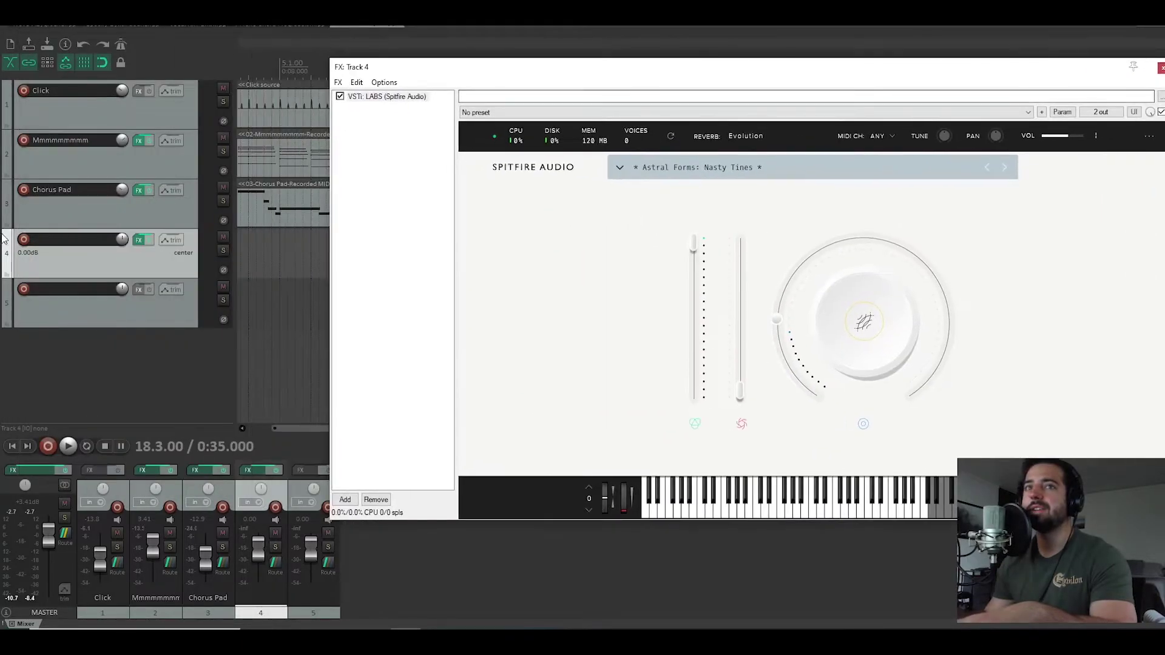
pyautogui.click(24, 239)
pyautogui.click(99, 255)
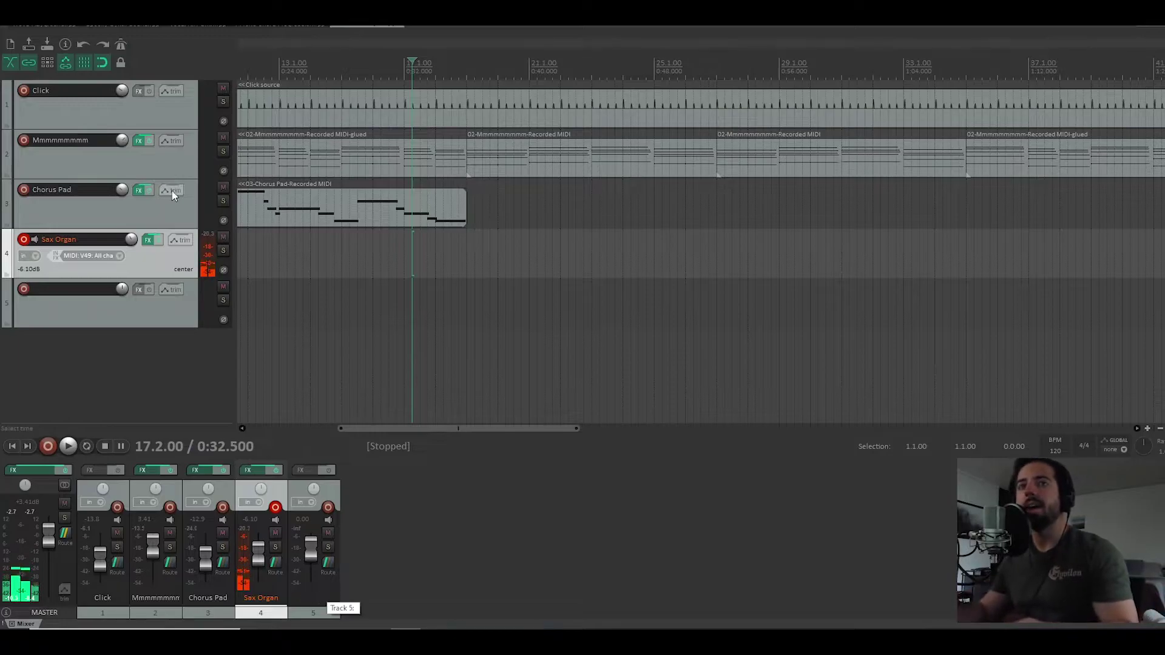
# Step: Open the LABS instrument on the Sax Organ track, set its main dial to 221 ms and close the effects window
pyautogui.press('f')
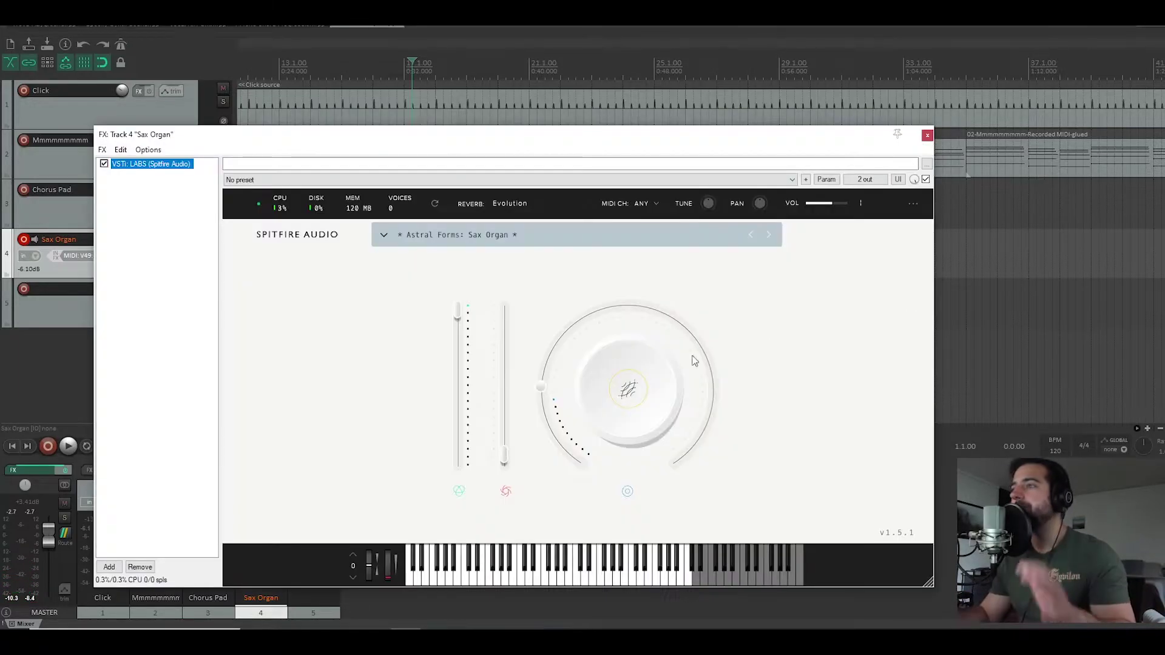
pyautogui.click(780, 389)
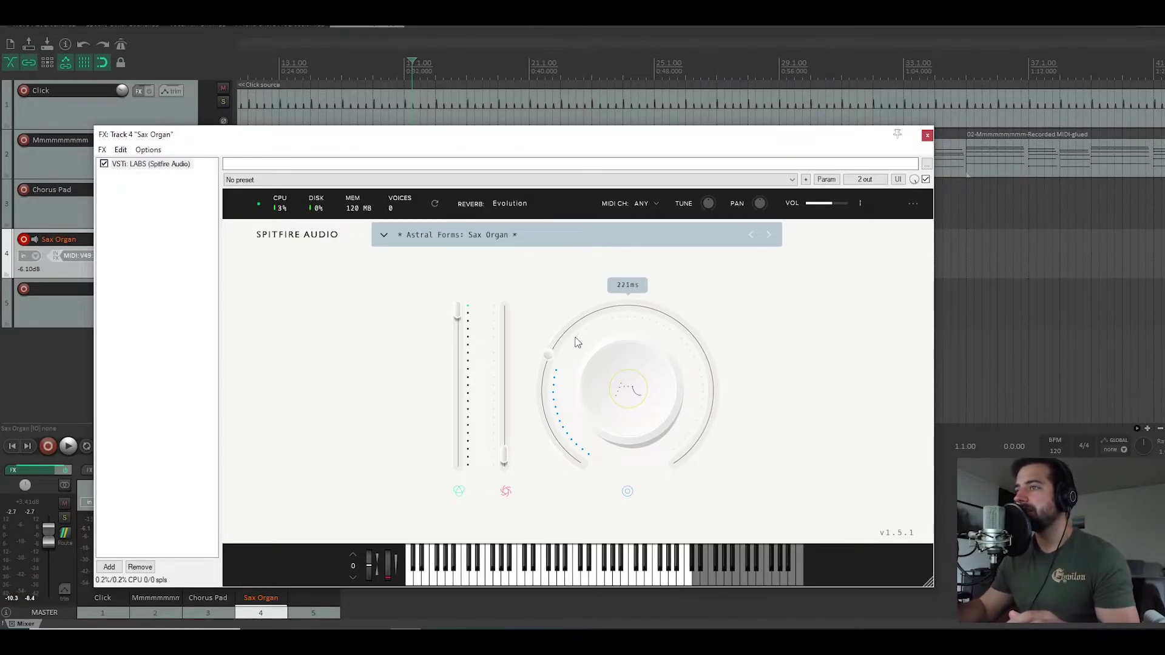
pyautogui.click(928, 135)
# Step: Rehearse against playback and record a Sax Organ melody on track 4 from 17.2.00 to about measure 35
pyautogui.press('space')
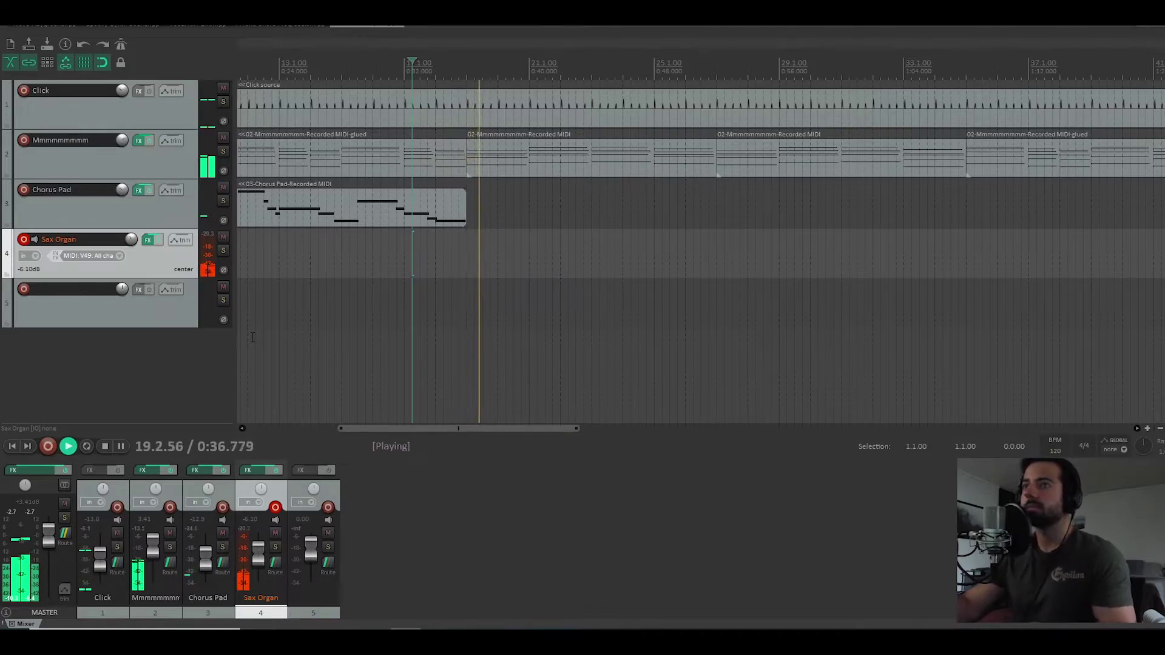
pyautogui.press('space')
pyautogui.press('space')
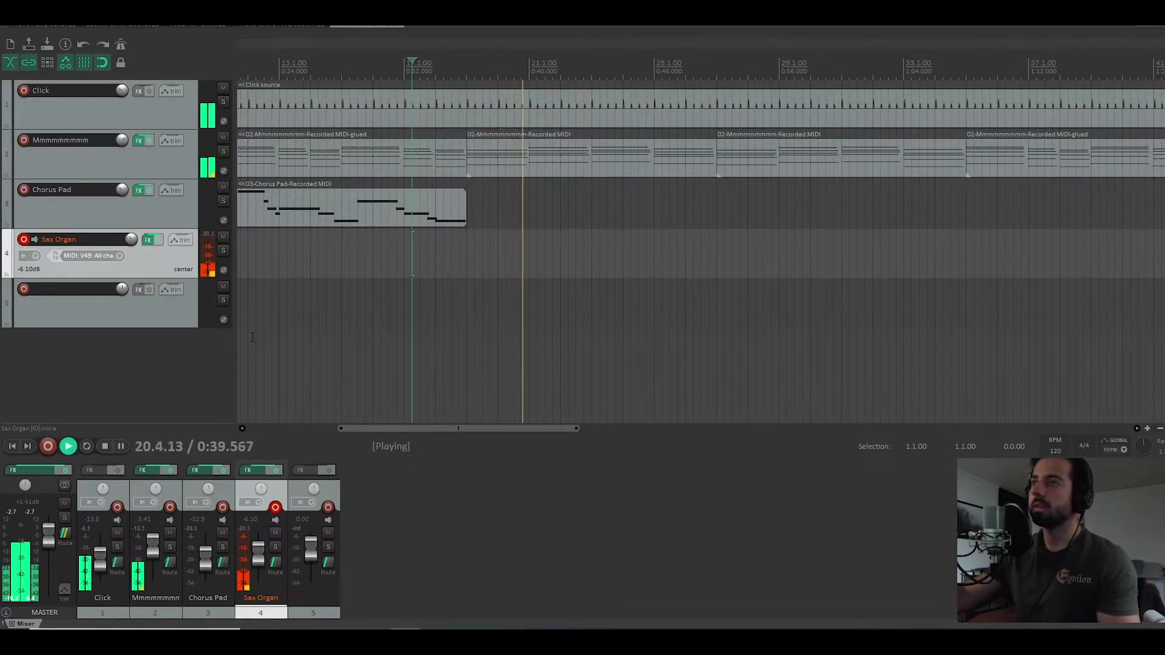
pyautogui.press('space')
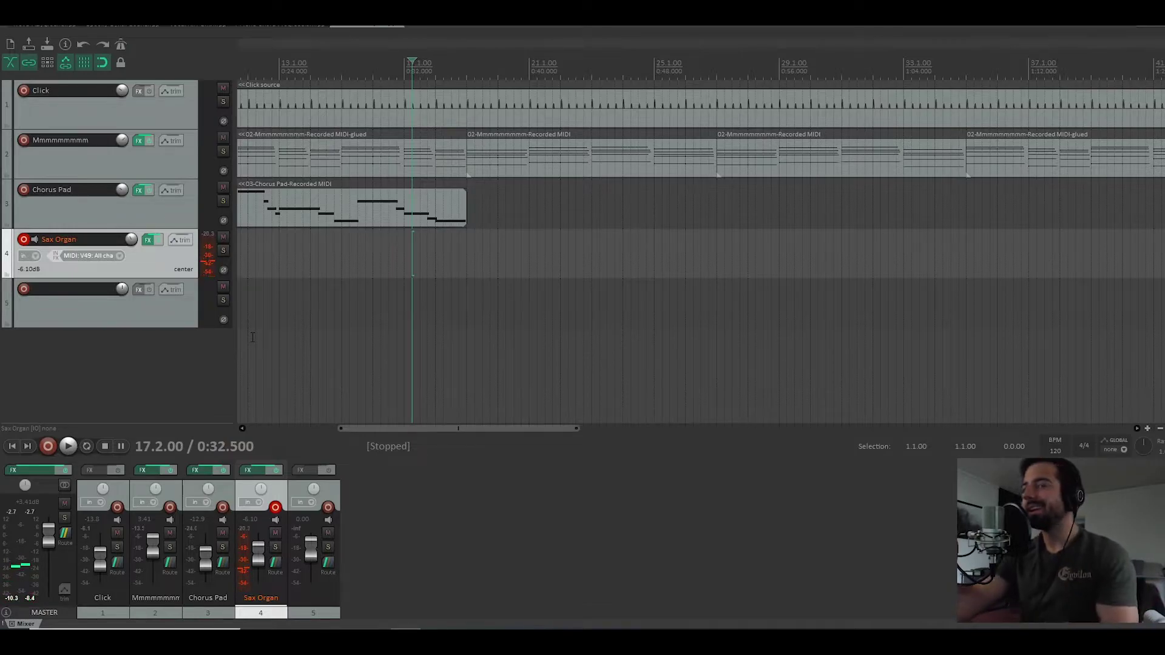
pyautogui.hotkey('ctrl', 'r')
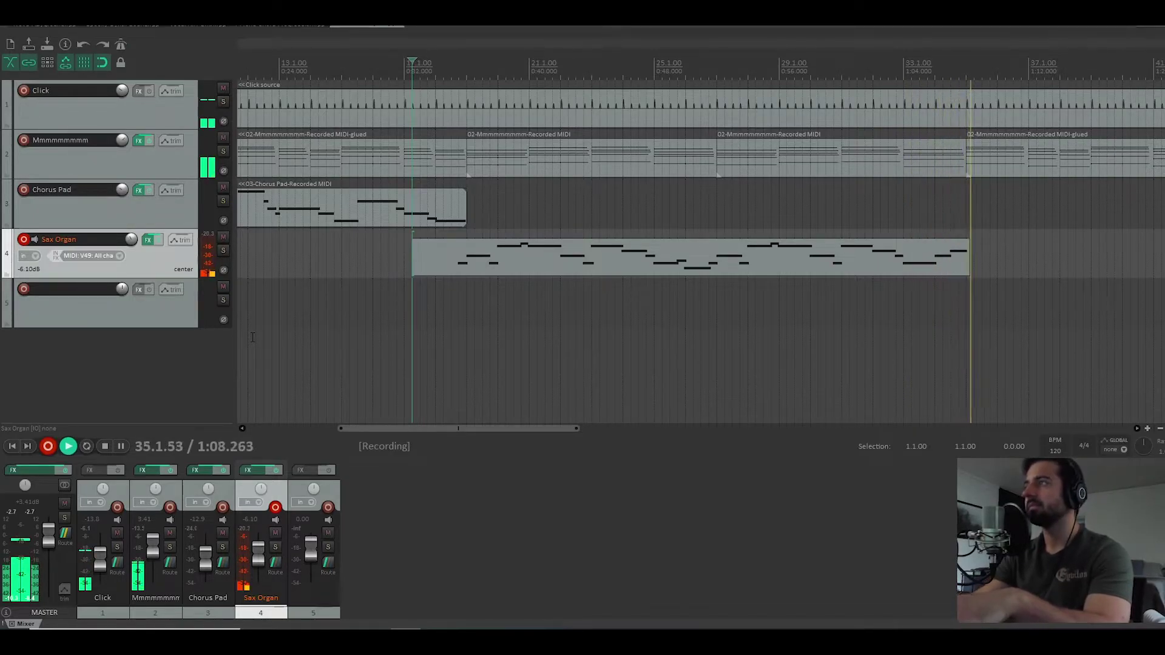
pyautogui.press('space')
# Step: Open the recorded Sax Organ take in the MIDI editor, even out its note velocities and close the editor
pyautogui.doubleClick(613, 257)
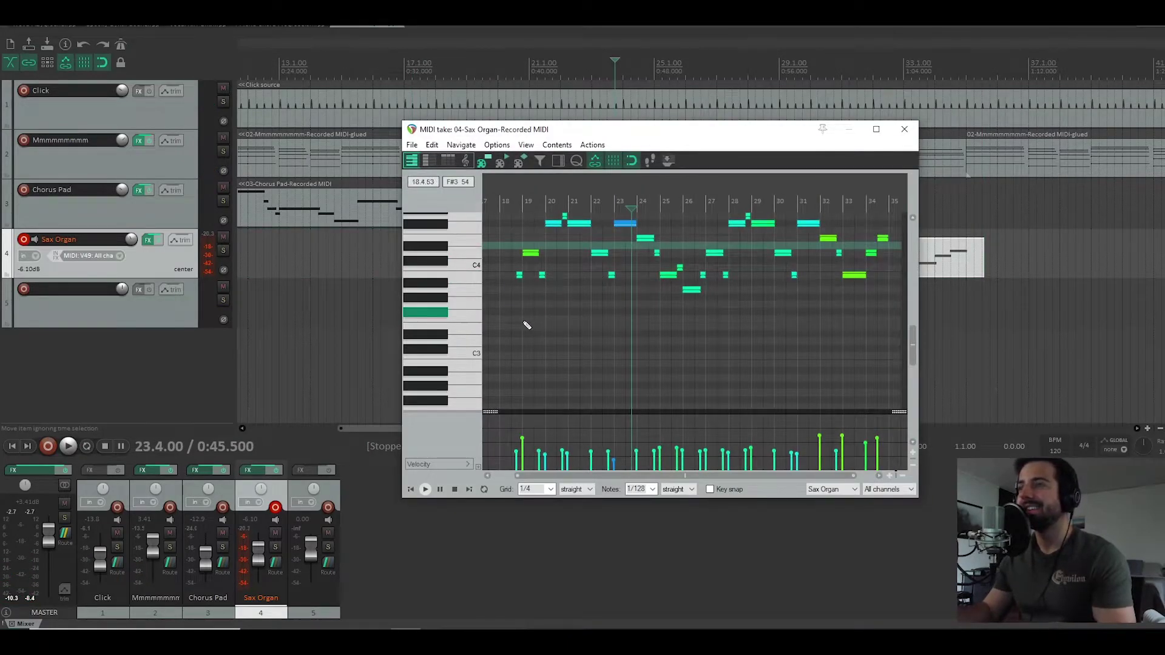
pyautogui.moveTo(661, 131); pyautogui.dragTo(664, 112)
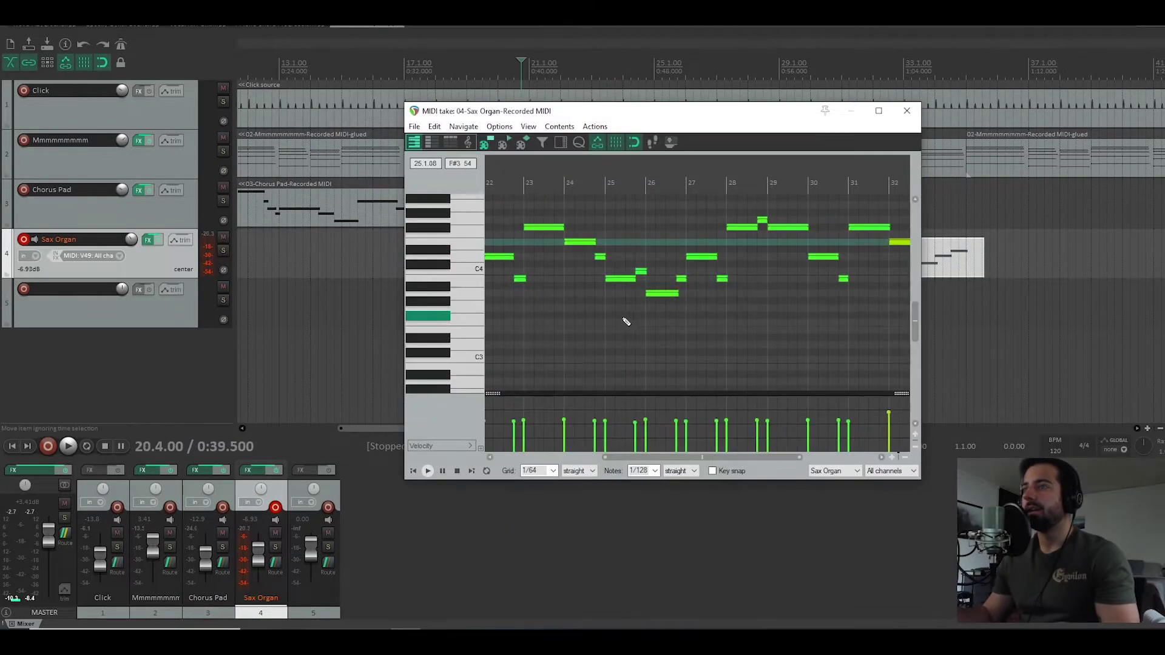
pyautogui.hscroll(-2, 625, 322)
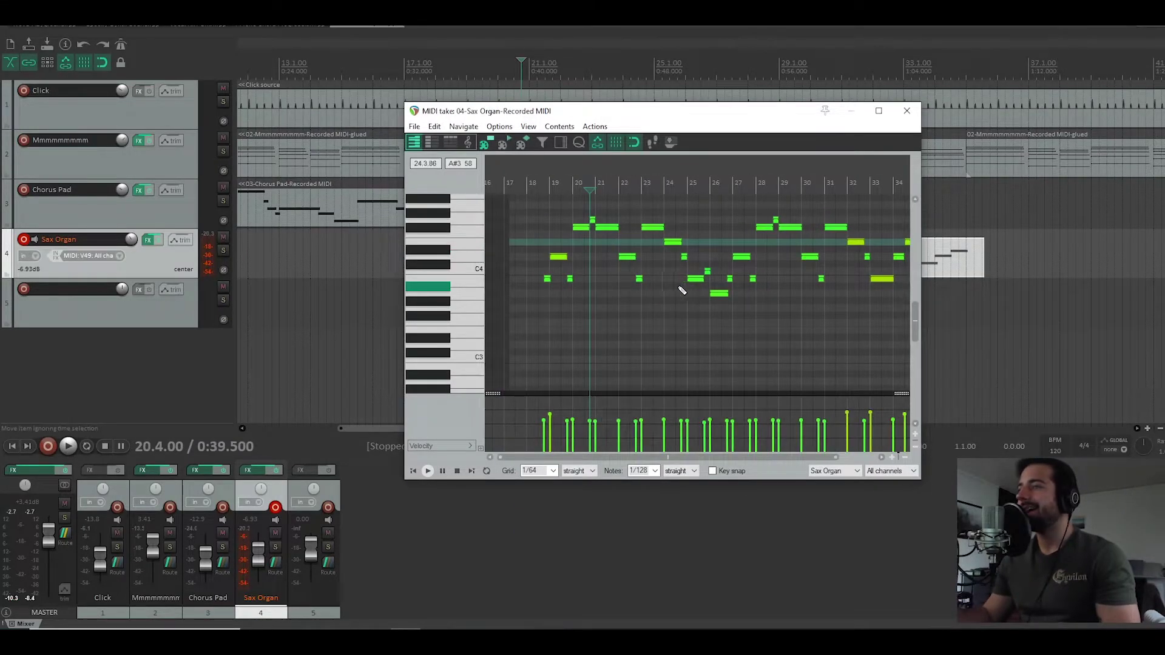
pyautogui.click(548, 253)
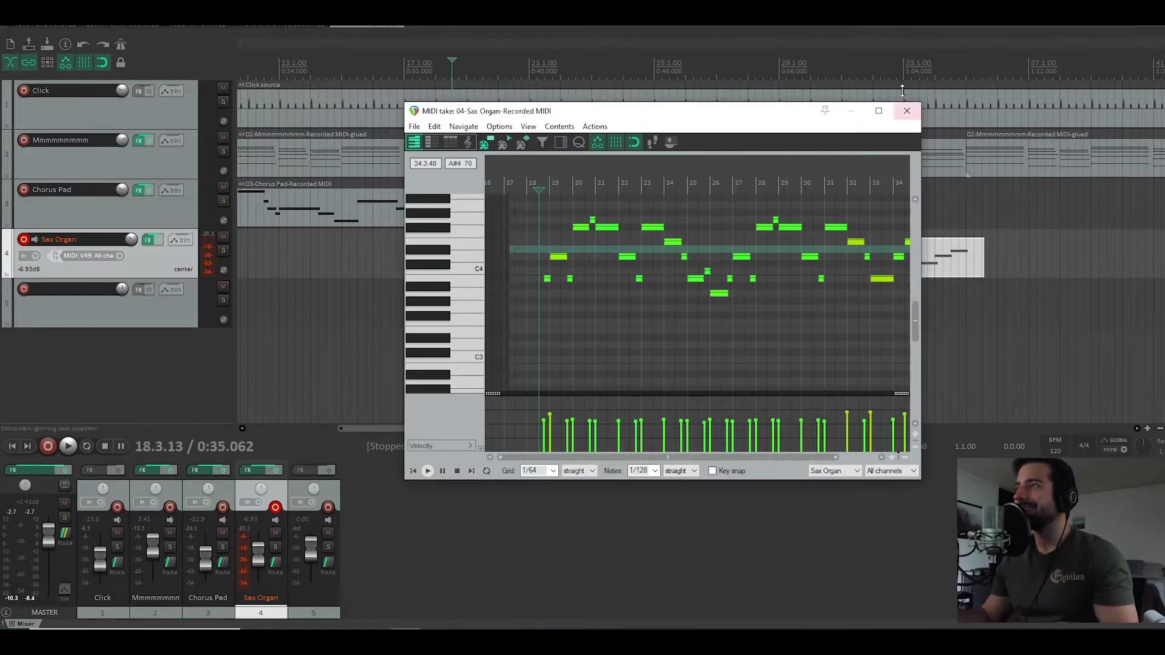
pyautogui.click(911, 116)
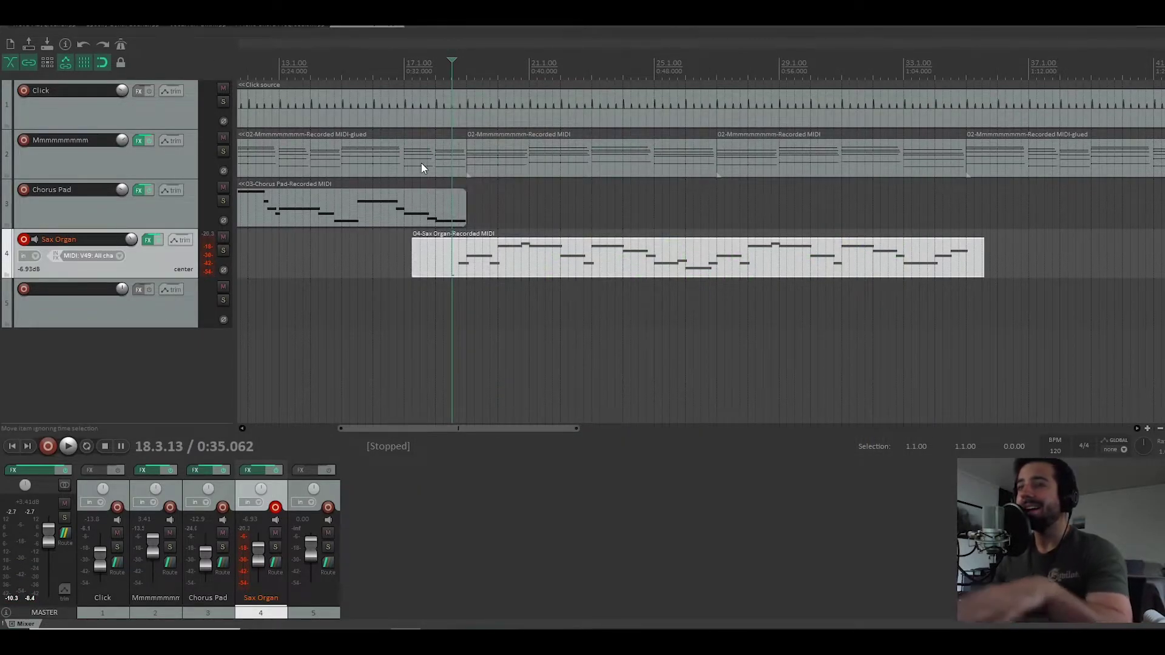
# Step: Arm Chorus Pad instead of Sax Organ, trim its last item back to measure 17, and record a new part from 18.3.00 to about measure 35
pyautogui.click(23, 240)
pyautogui.click(24, 190)
pyautogui.click(463, 176)
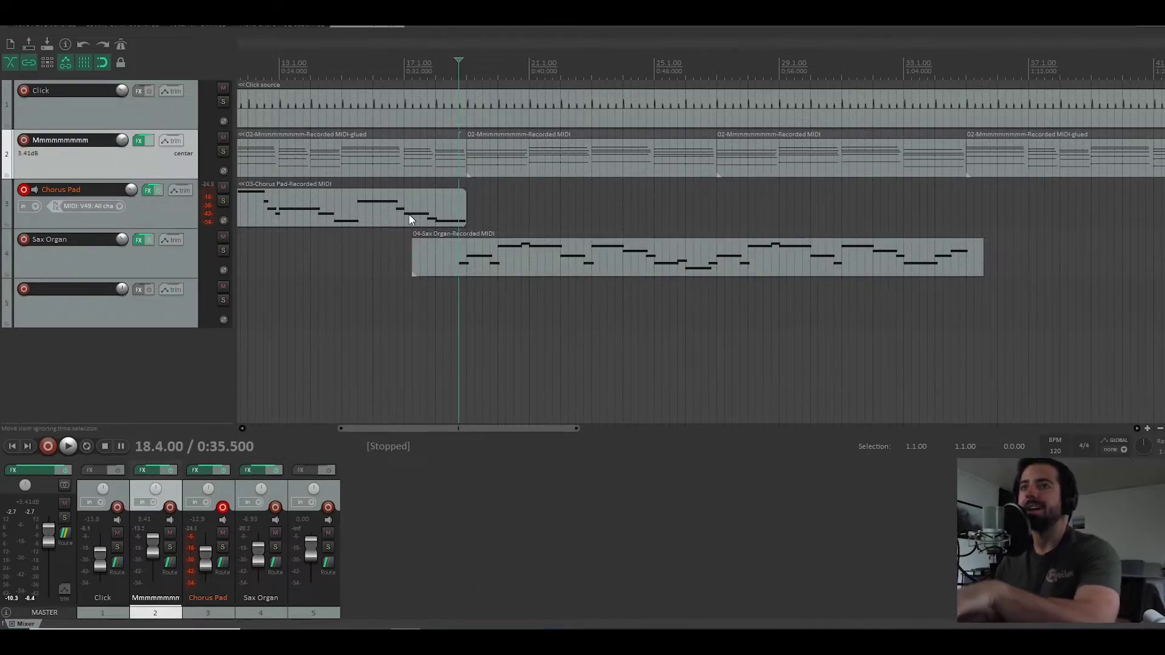
pyautogui.doubleClick(451, 210)
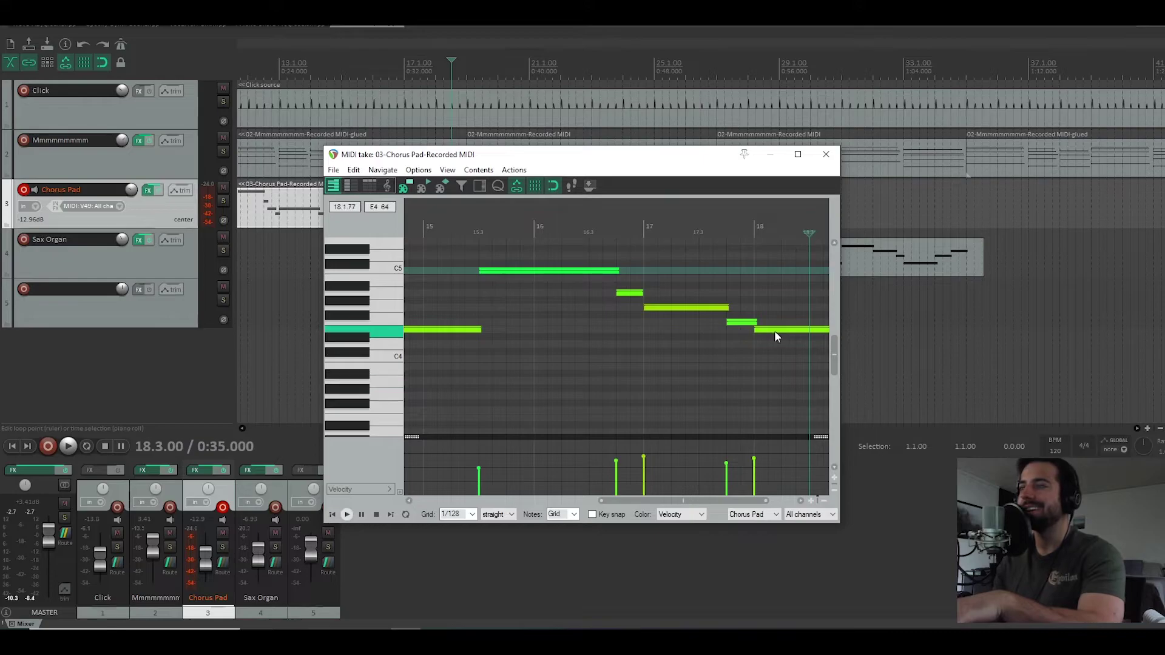
pyautogui.press('Escape')
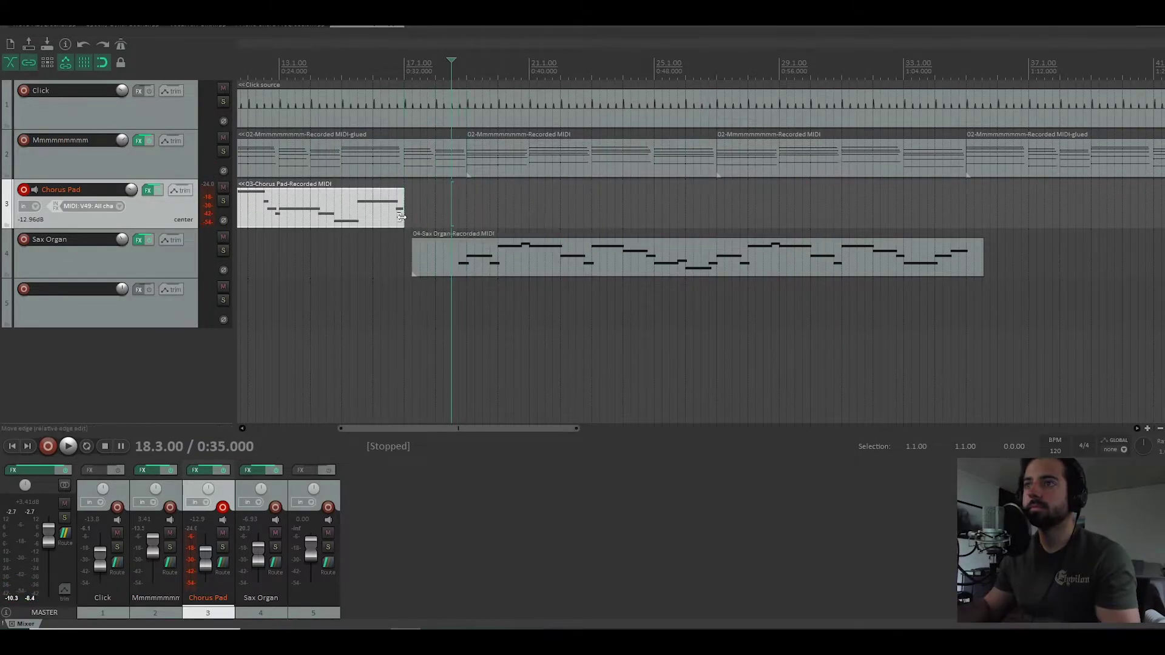
pyautogui.hotkey('ctrl', 'r')
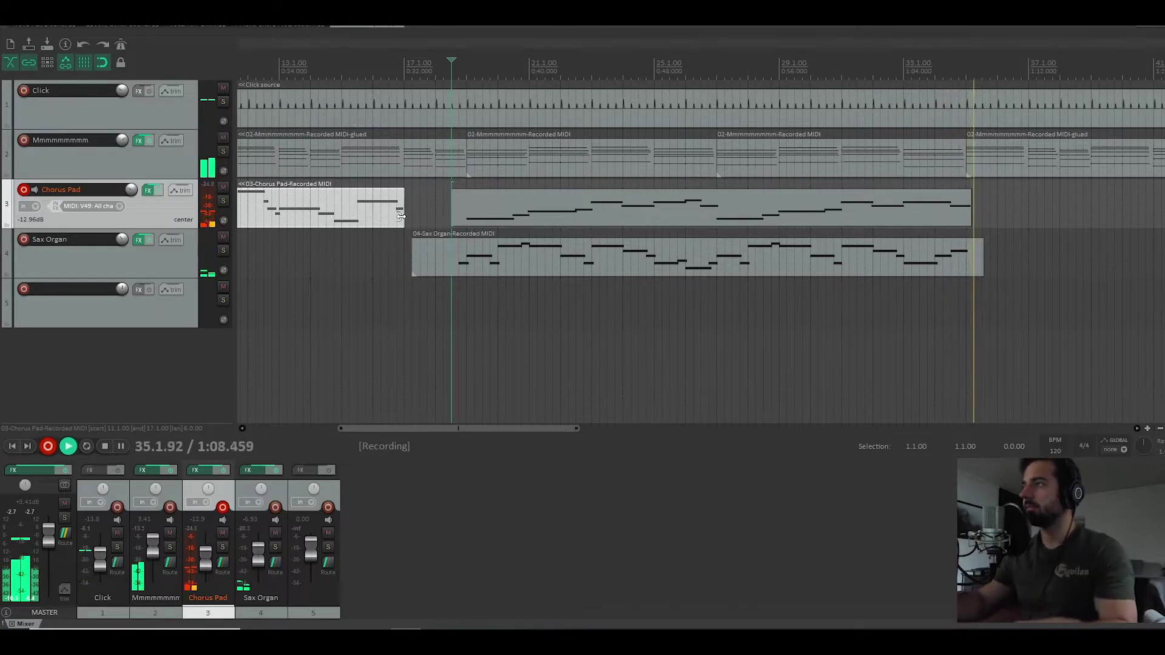
pyautogui.press('space')
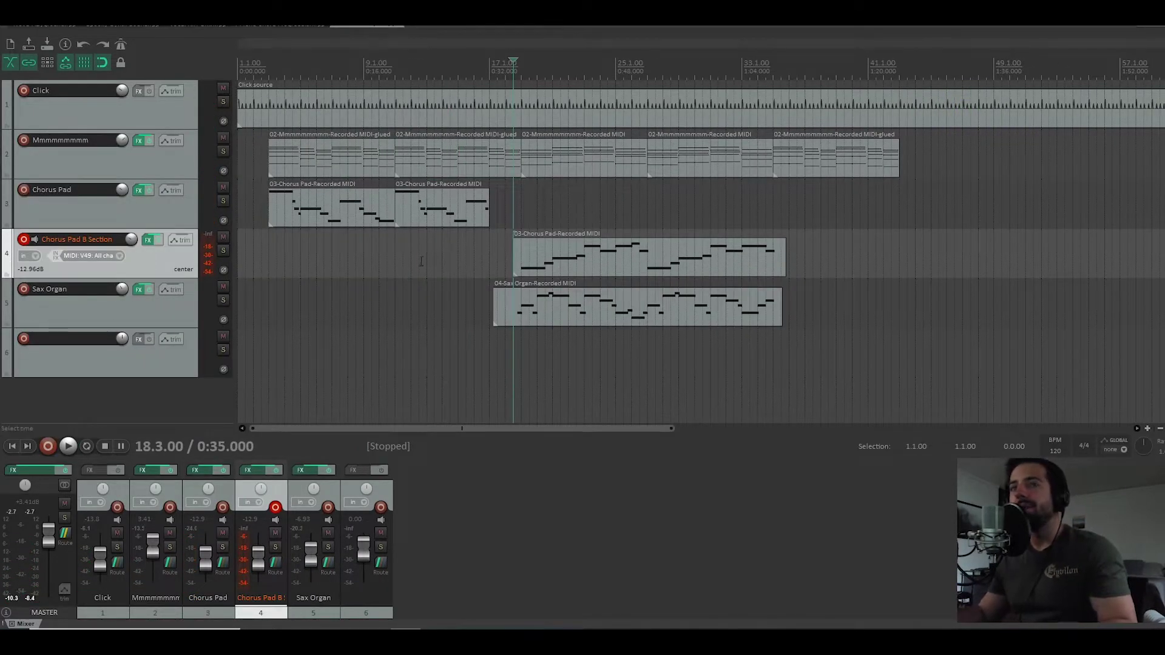
# Step: Extend the last item on the Chorus Pad track to measure 19 and play the arrangement from 18.3.00
pyautogui.scroll(2, 639, 270)
pyautogui.moveTo(593, 214); pyautogui.dragTo(637, 222)
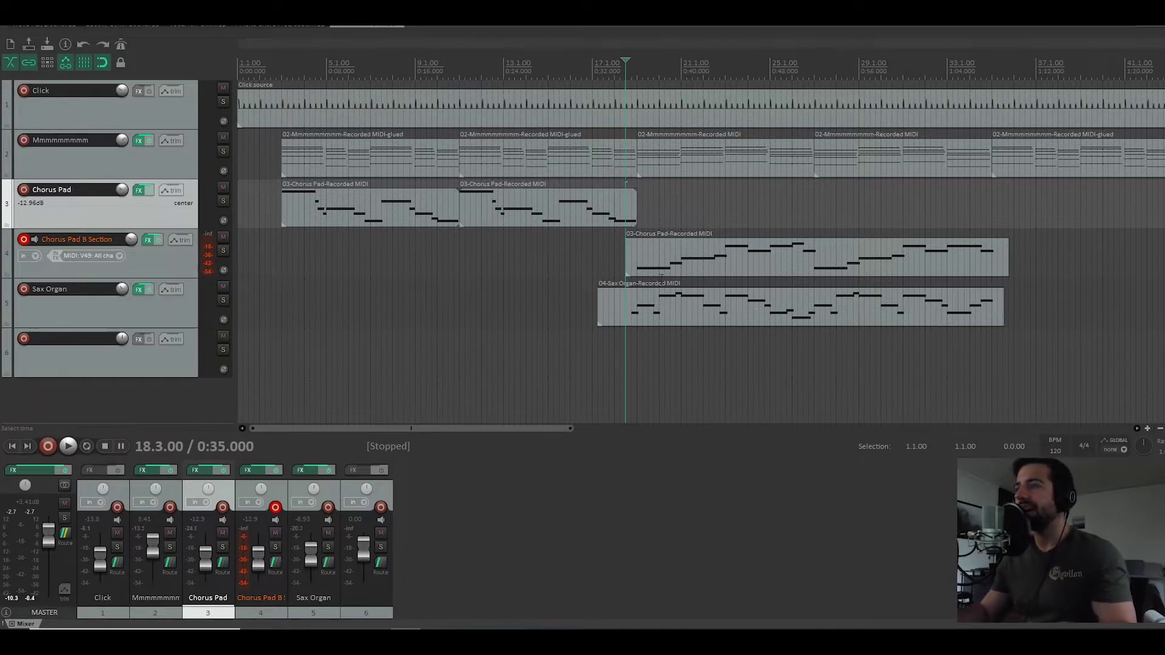
pyautogui.press('space')
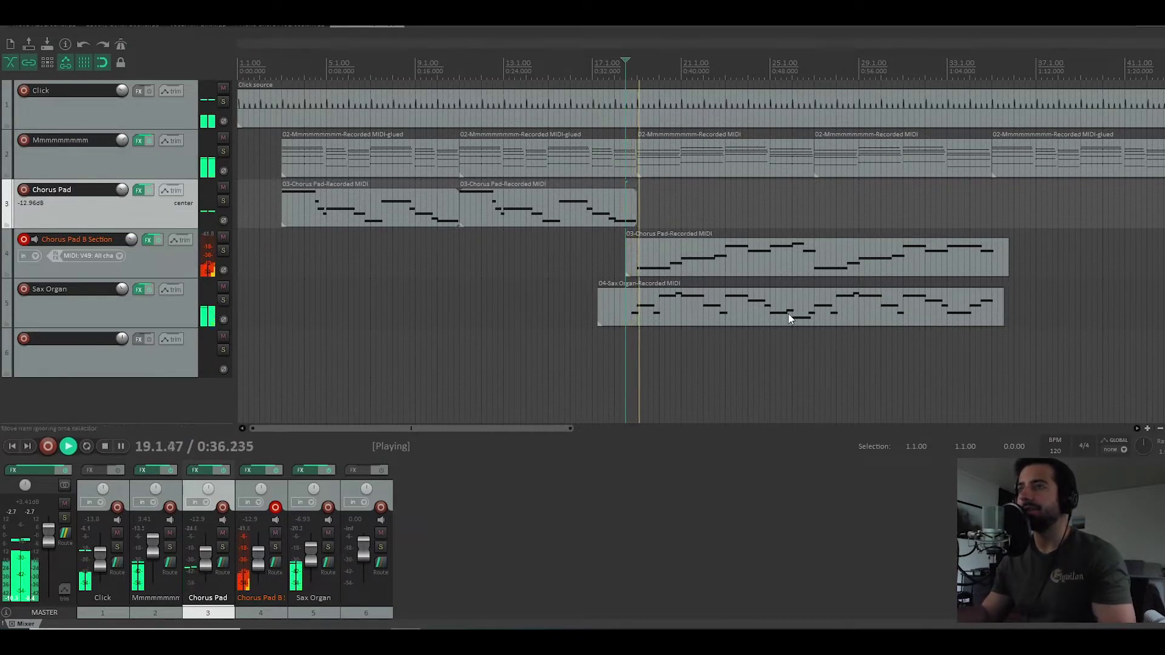
pyautogui.scroll(4, 792, 315)
pyautogui.moveTo(414, 429); pyautogui.dragTo(476, 426)
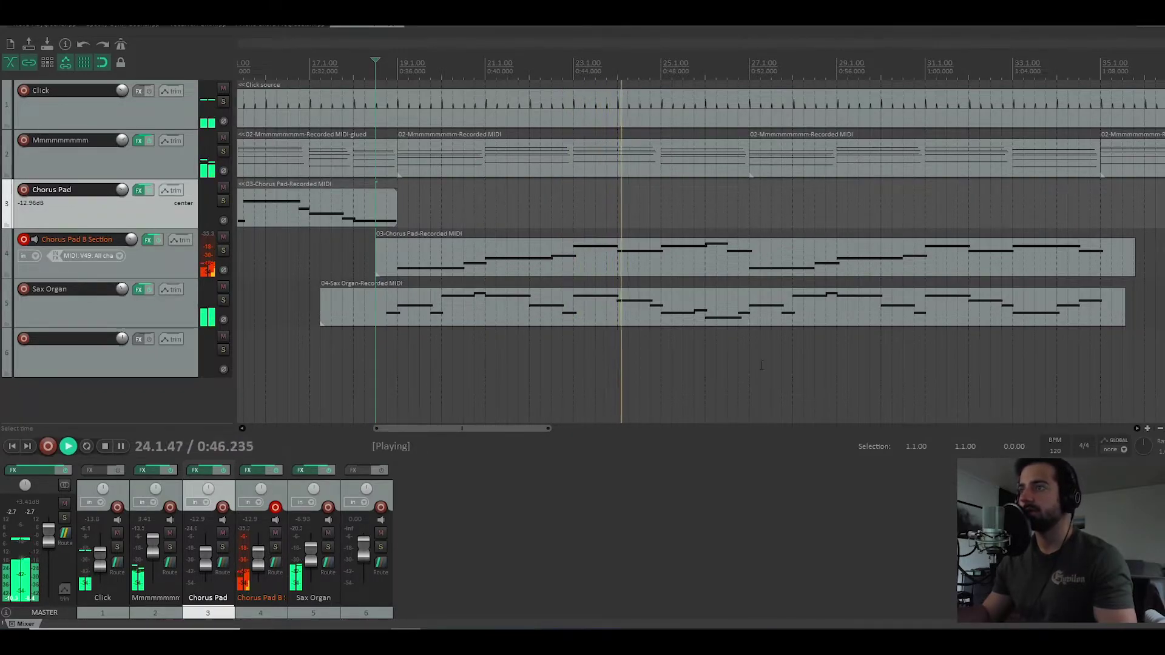
# Step: Open the Chorus Pad B Section take in the MIDI editor and listen to the track soloed from 19.4.00, then unsolo it
pyautogui.doubleClick(429, 245)
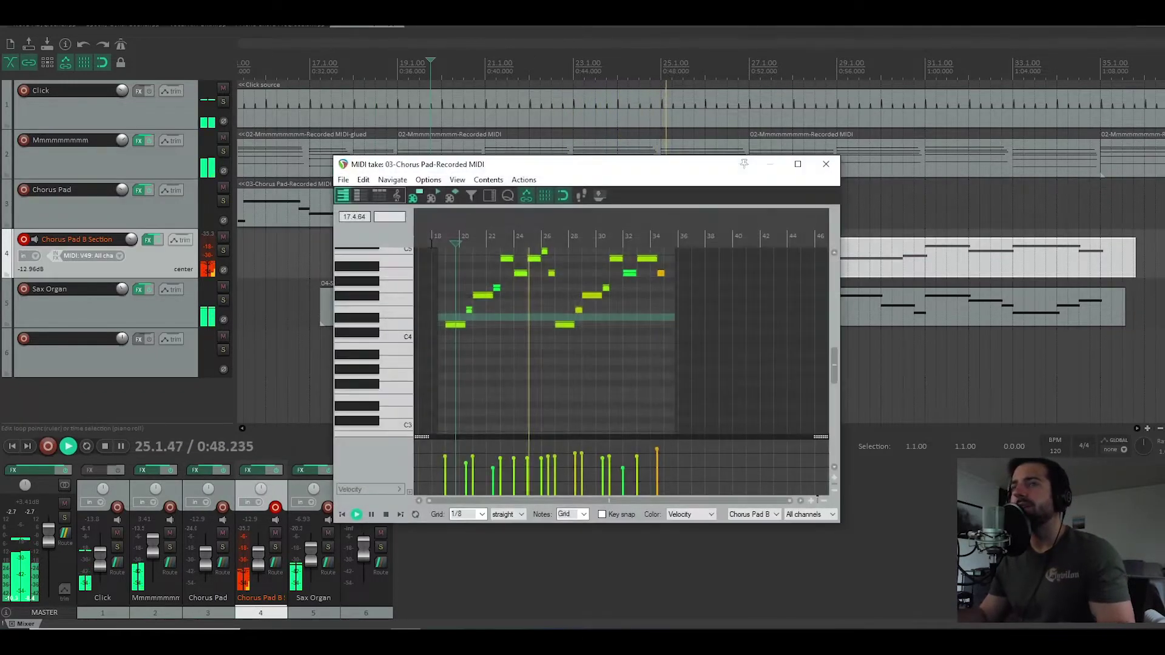
pyautogui.scroll(2, 567, 307)
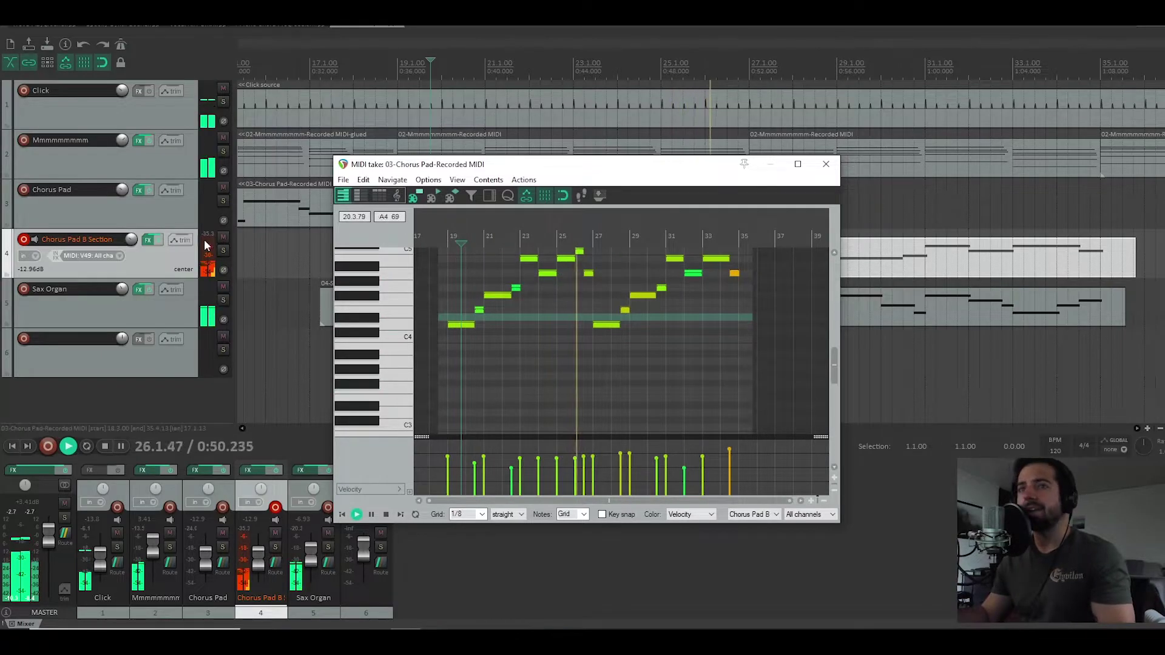
pyautogui.click(222, 251)
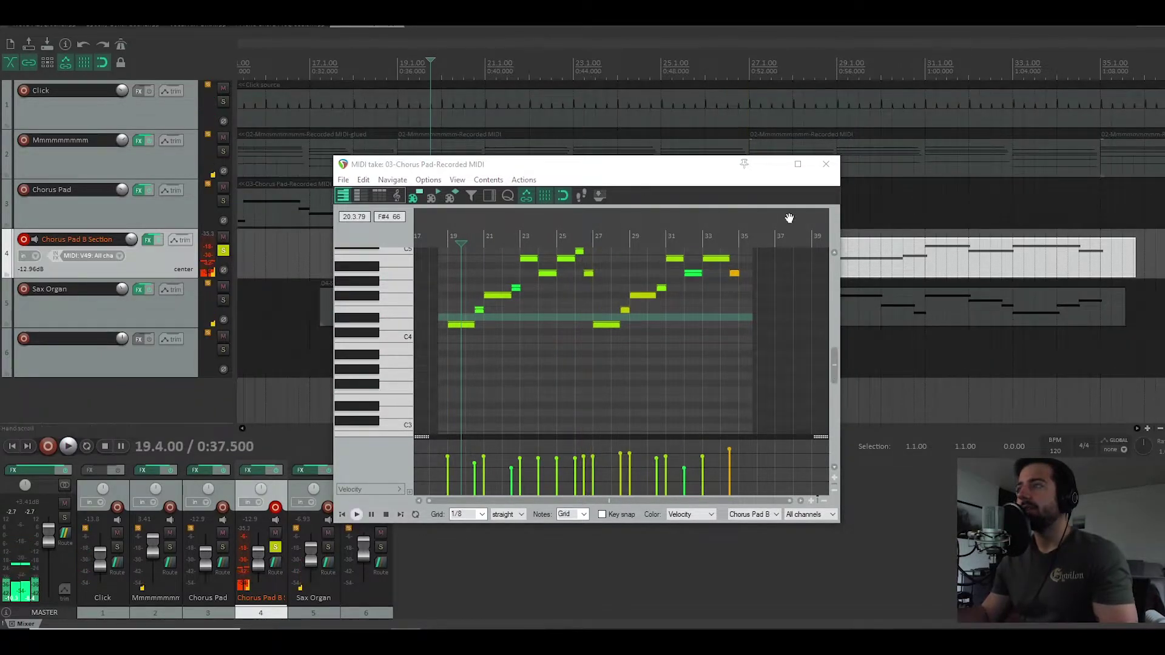
pyautogui.moveTo(704, 170); pyautogui.dragTo(733, 451)
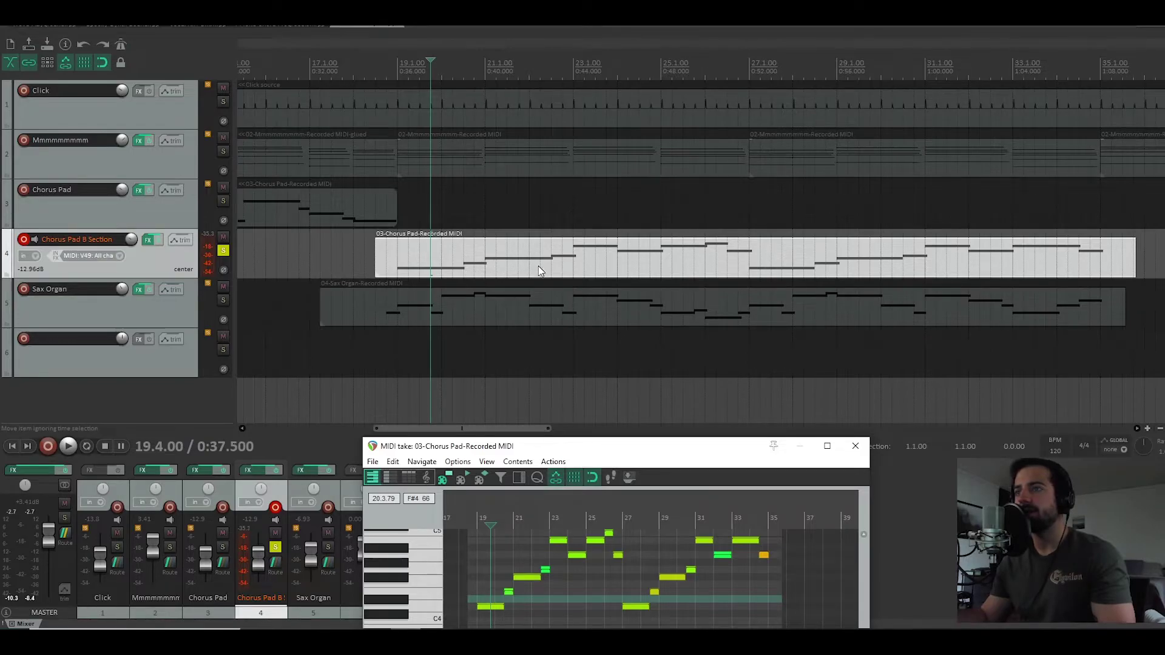
pyautogui.press('space')
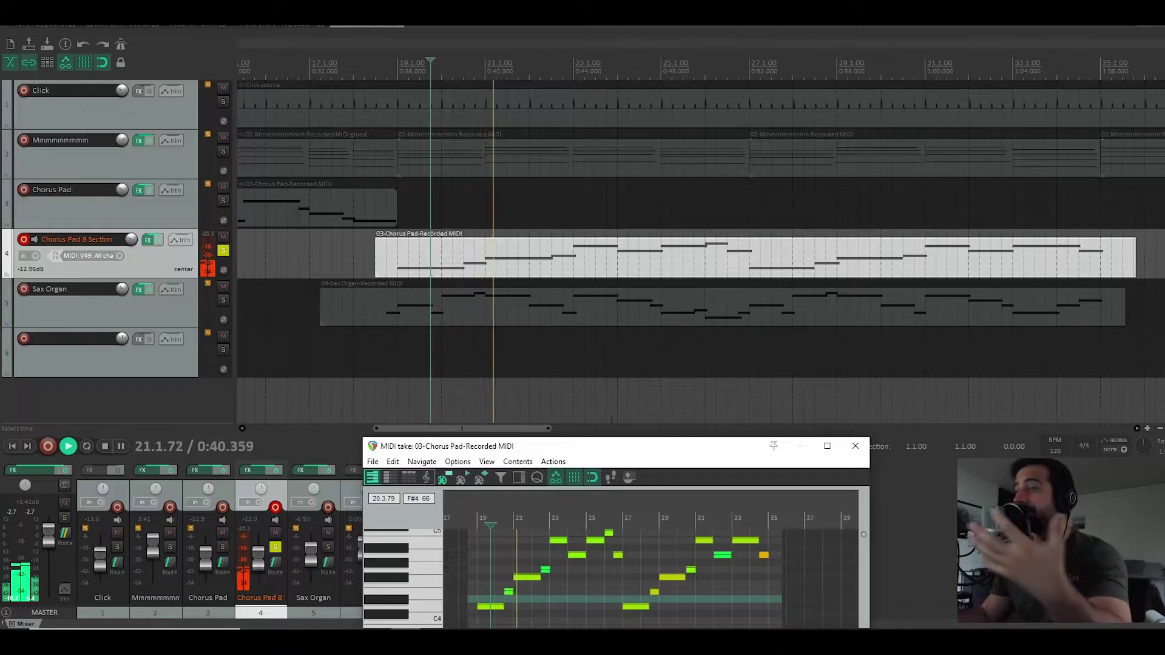
pyautogui.moveTo(620, 450); pyautogui.dragTo(638, 384)
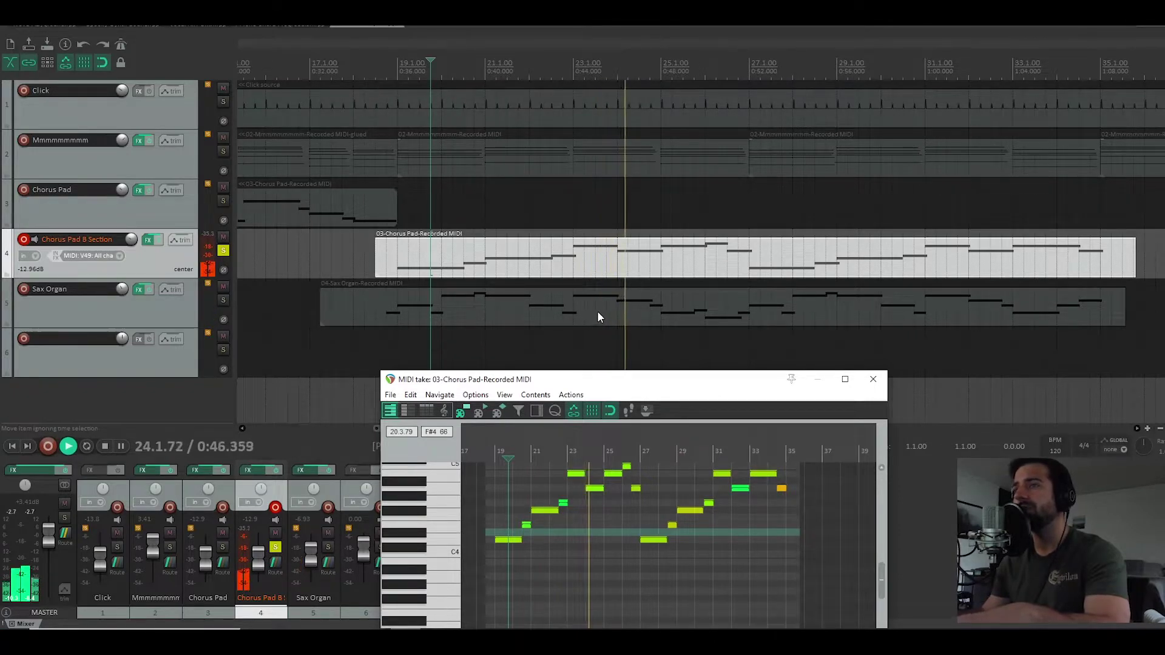
pyautogui.click(223, 250)
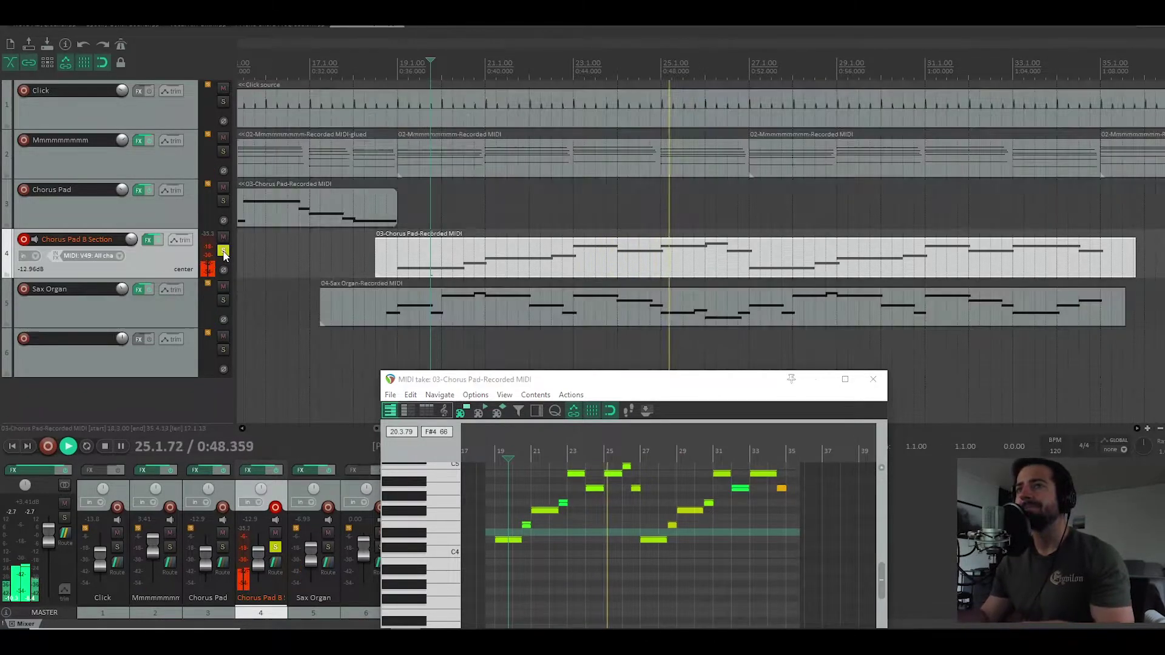
pyautogui.press('space')
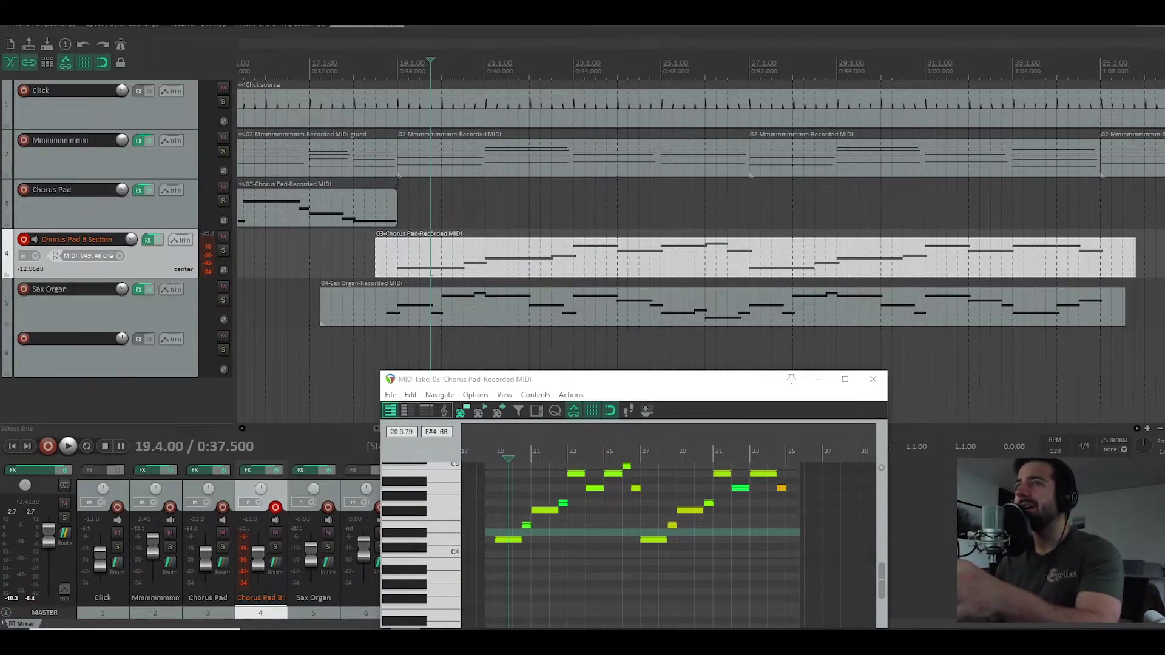
# Step: Play all tracks together from measure 19 to check the B section, and close the MIDI editor
pyautogui.click(398, 181)
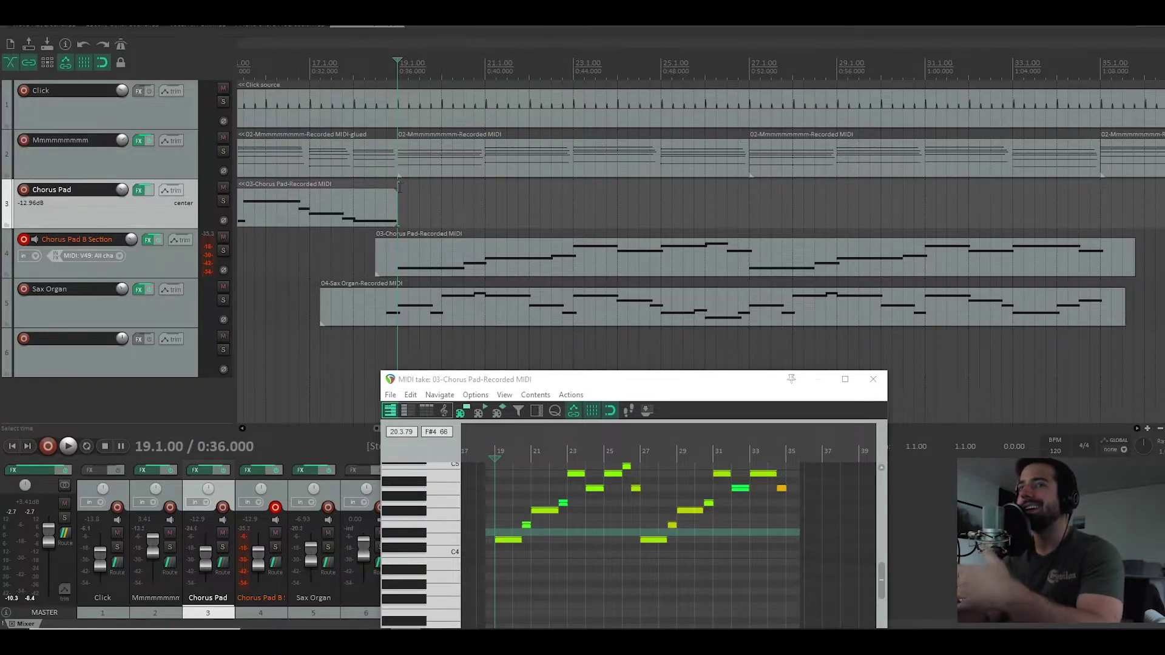
pyautogui.press('space')
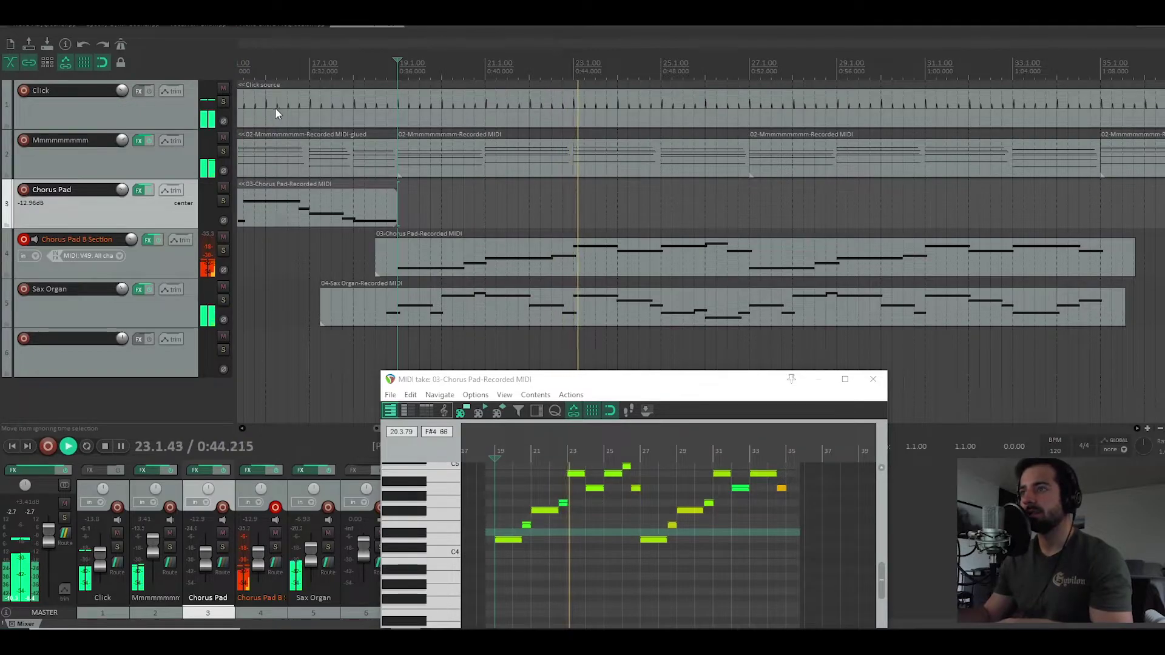
pyautogui.scroll(2, 620, 271)
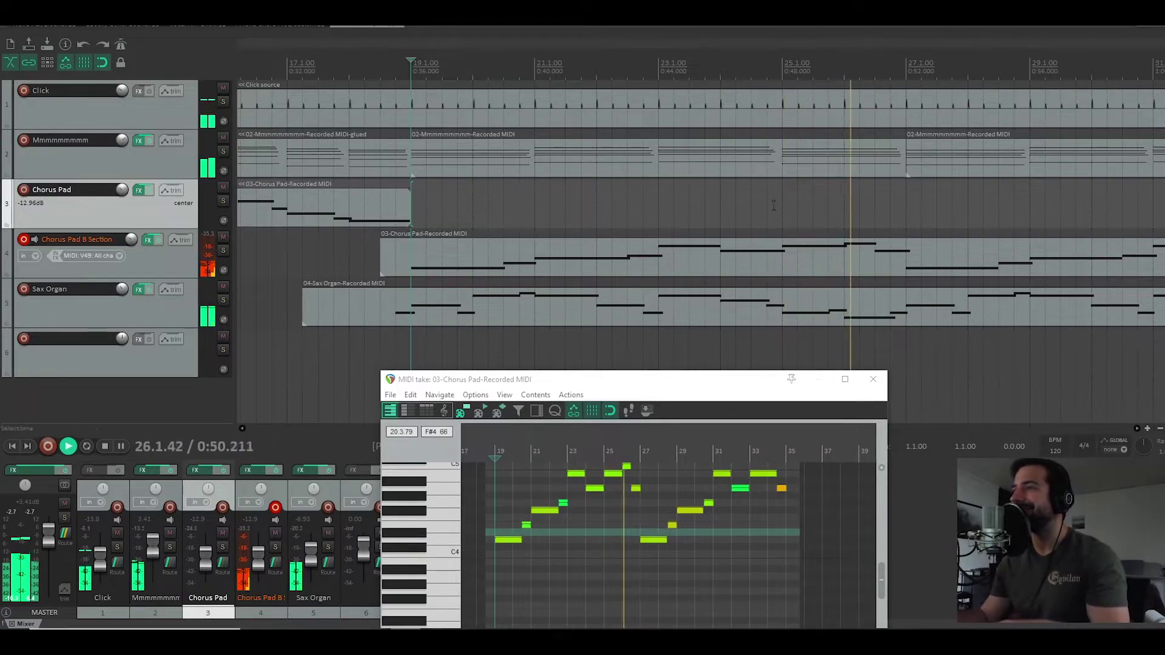
pyautogui.scroll(-2, 816, 277)
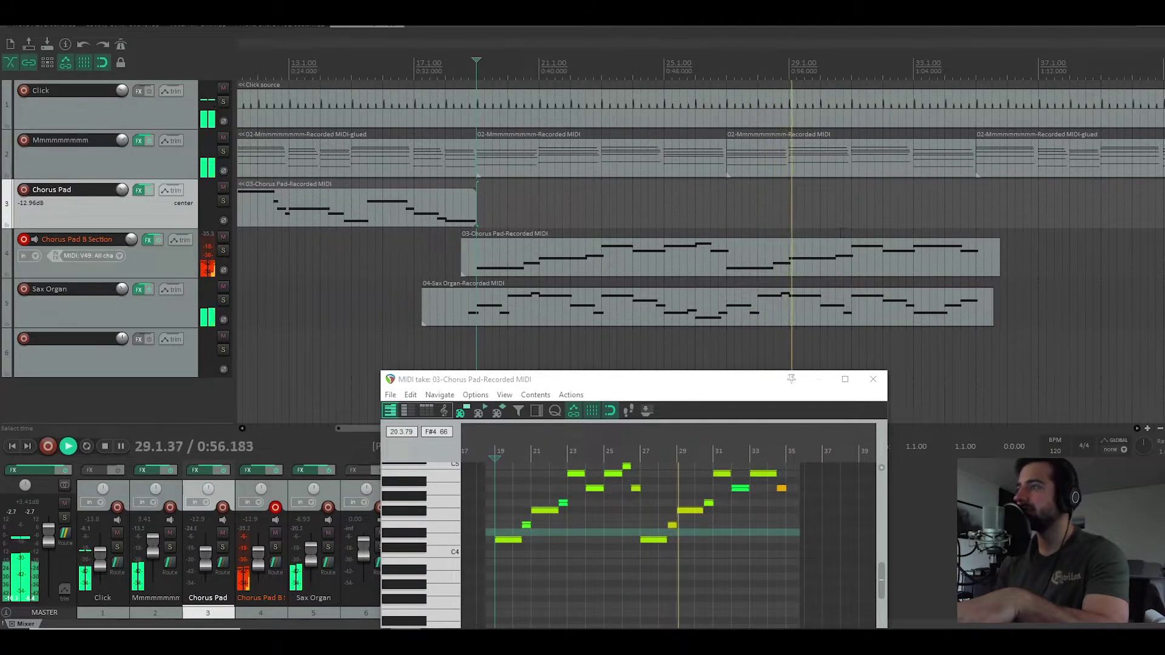
pyautogui.click(874, 380)
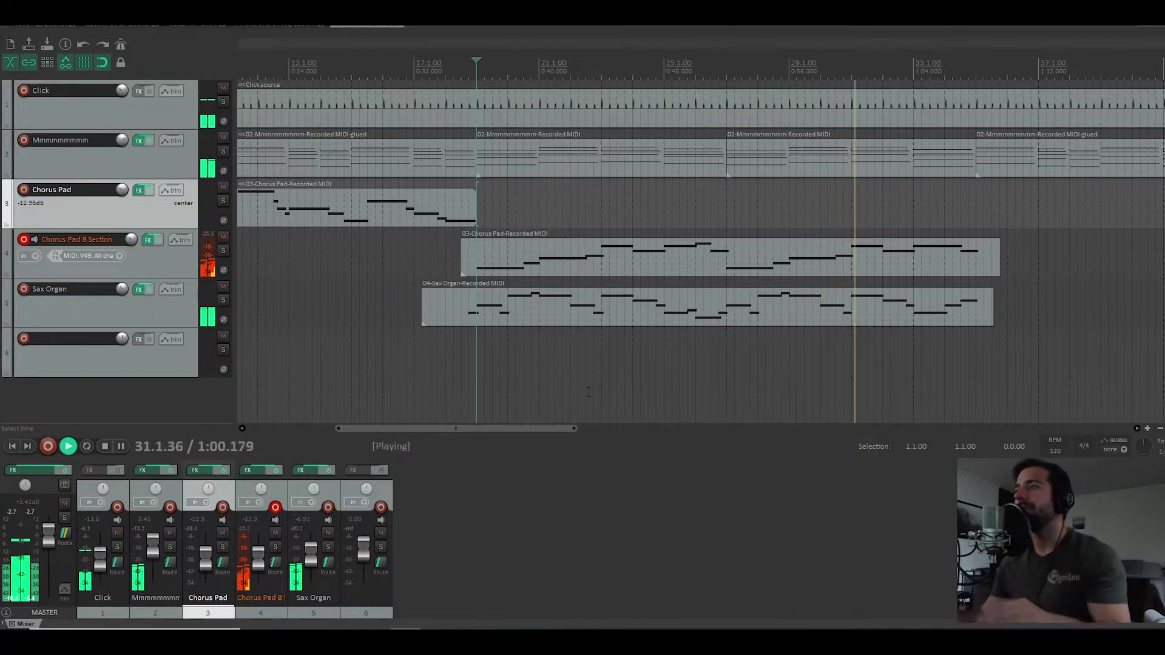
# Step: Disarm the Chorus Pad B Section track and stop playback
pyautogui.click(24, 239)
pyautogui.scroll(-2, 954, 346)
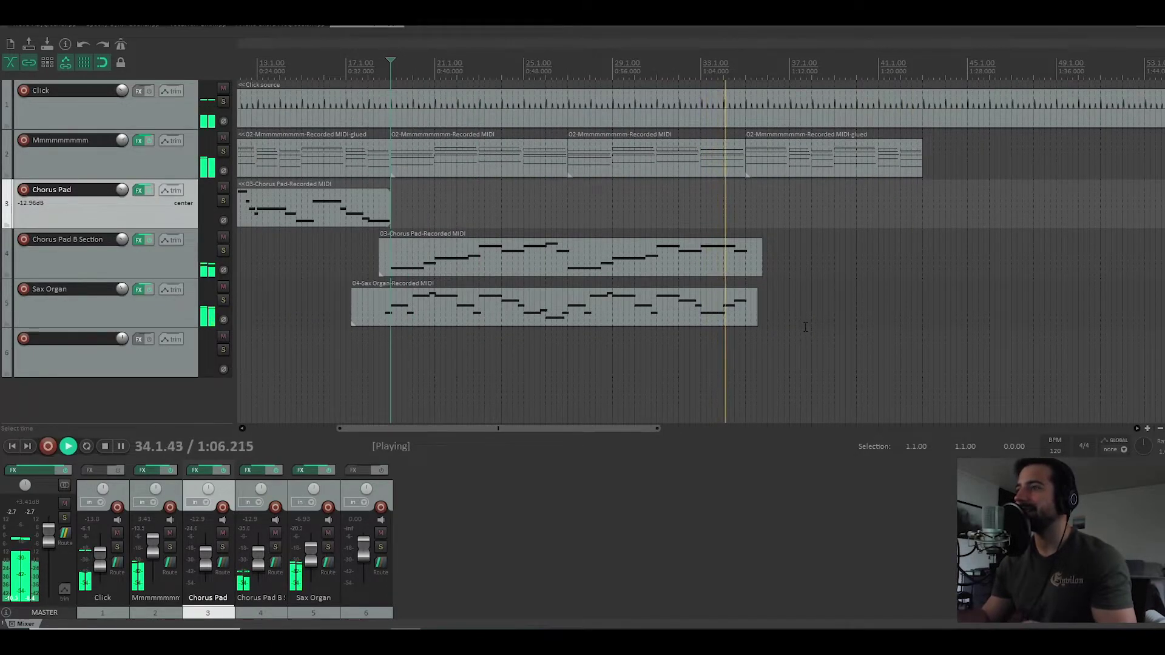
pyautogui.scroll(-2, 807, 326)
pyautogui.press('space')
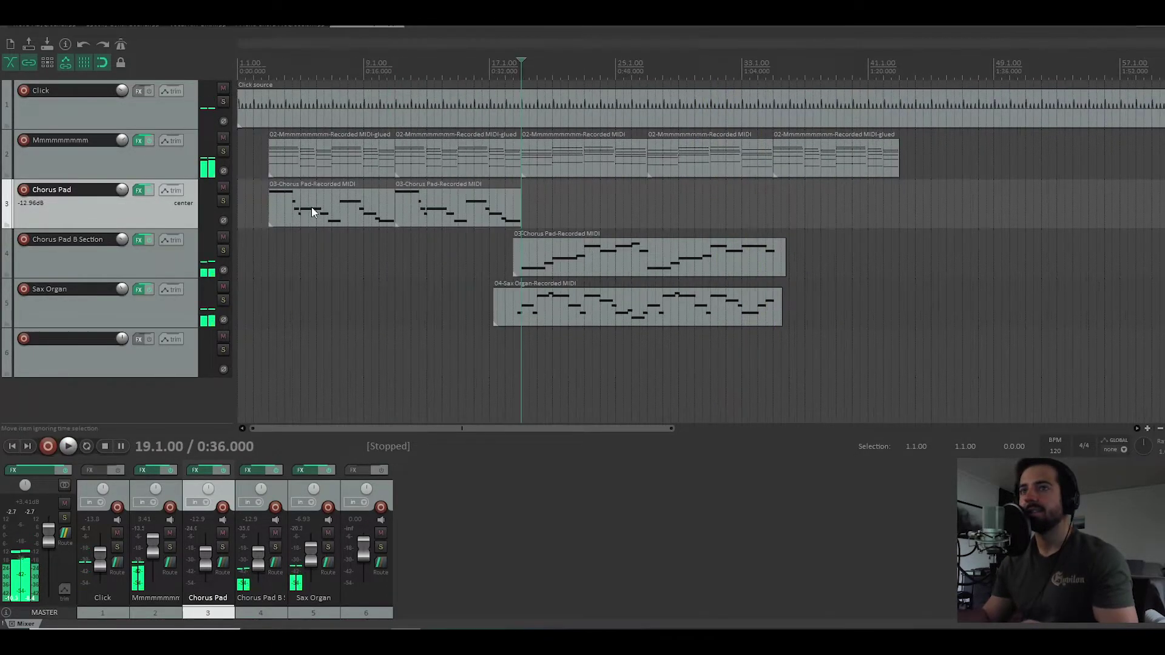
# Step: Copy the two items on the Chorus Pad track and paste them from measure 35
pyautogui.click(347, 212)
pyautogui.keyDown('ctrl'); pyautogui.click(415, 209); pyautogui.keyUp('ctrl')
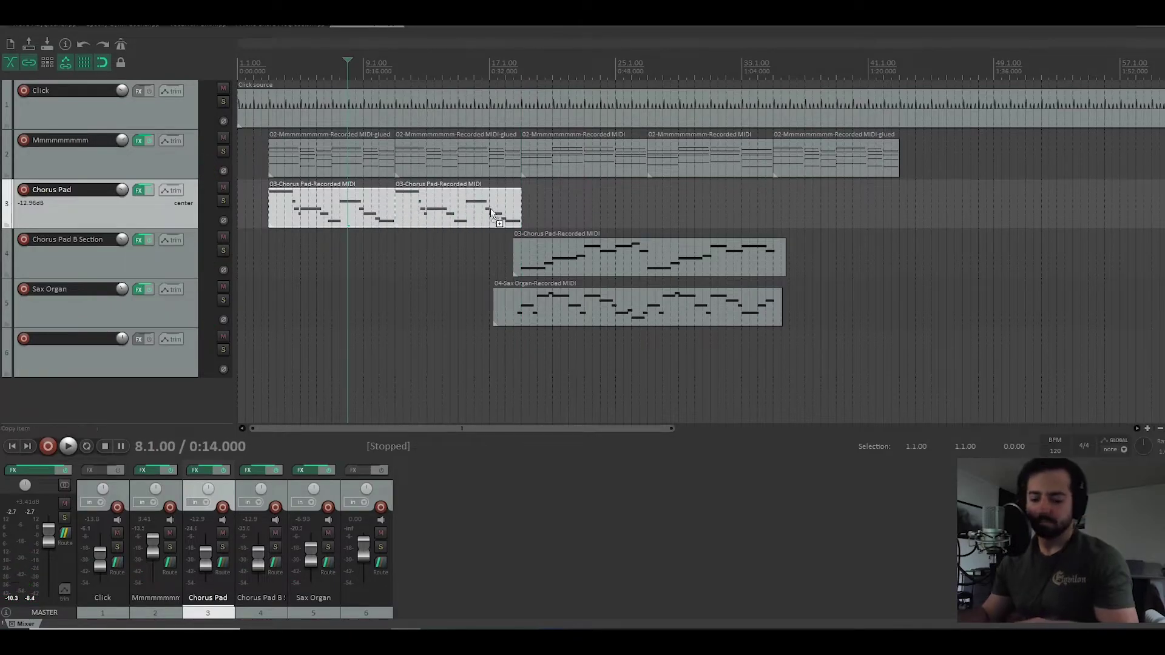
pyautogui.click(781, 209)
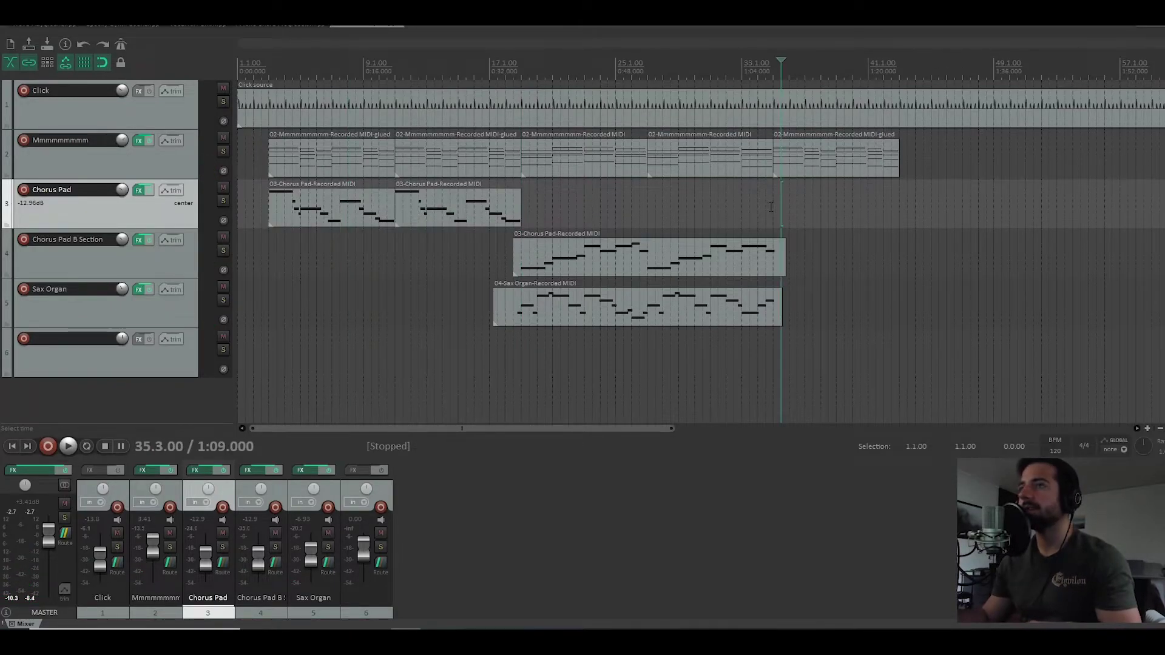
pyautogui.hotkey('ctrl', 'v')
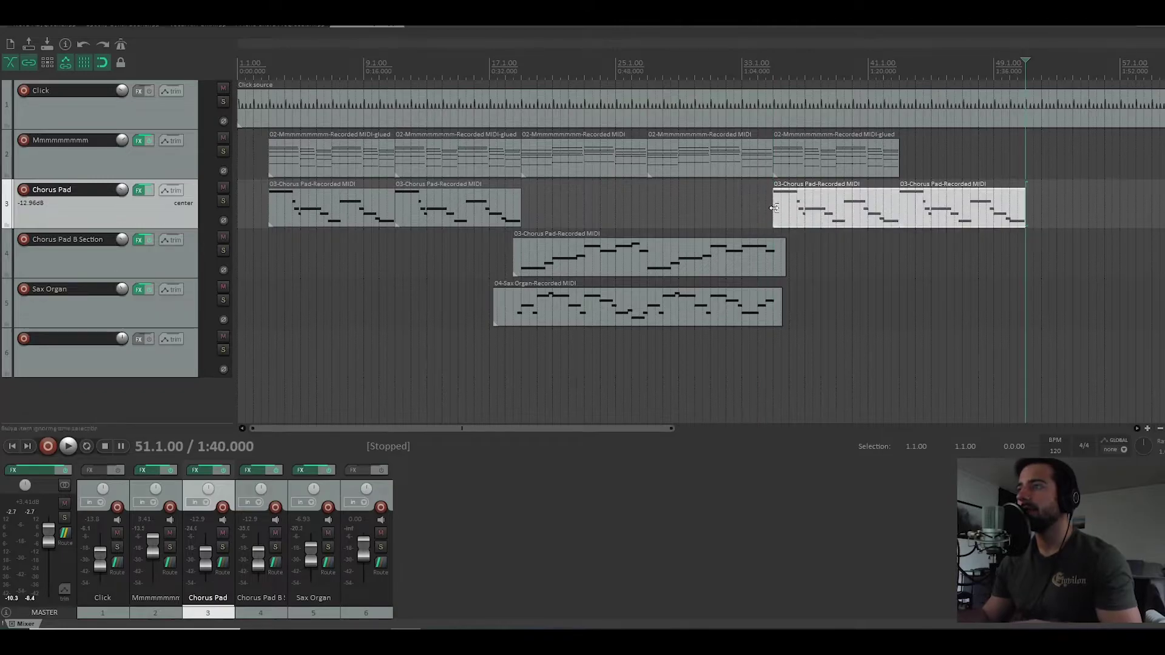
# Step: Paste a copy of the last Mmmmmmmm item directly after it, starting at measure 43
pyautogui.click(790, 159)
pyautogui.click(898, 156)
pyautogui.hotkey('ctrl', 'v')
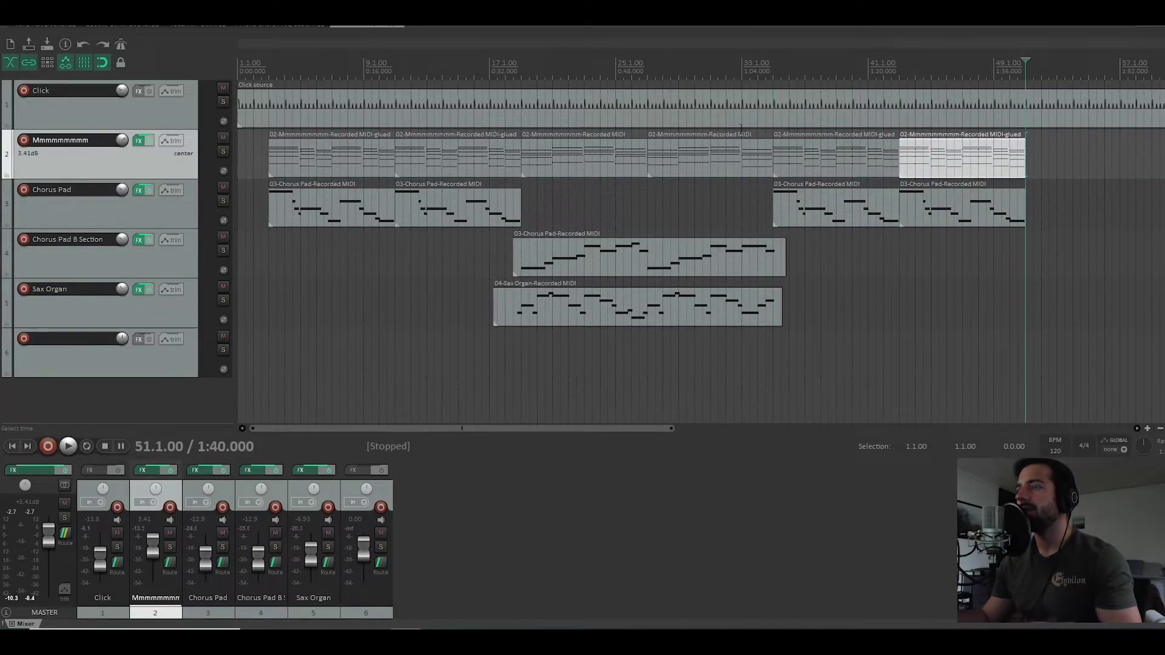
# Step: Play the arrangement from 34.1.00 to hear the transition out of the B section, then stop playback
pyautogui.click(758, 201)
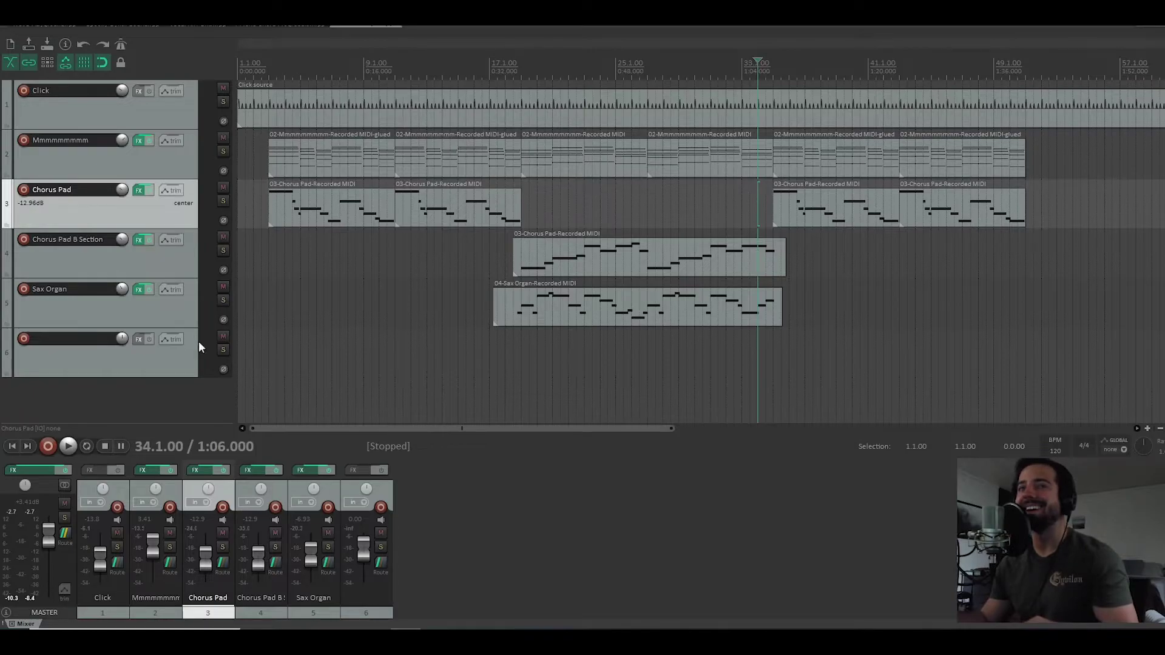
pyautogui.press('space')
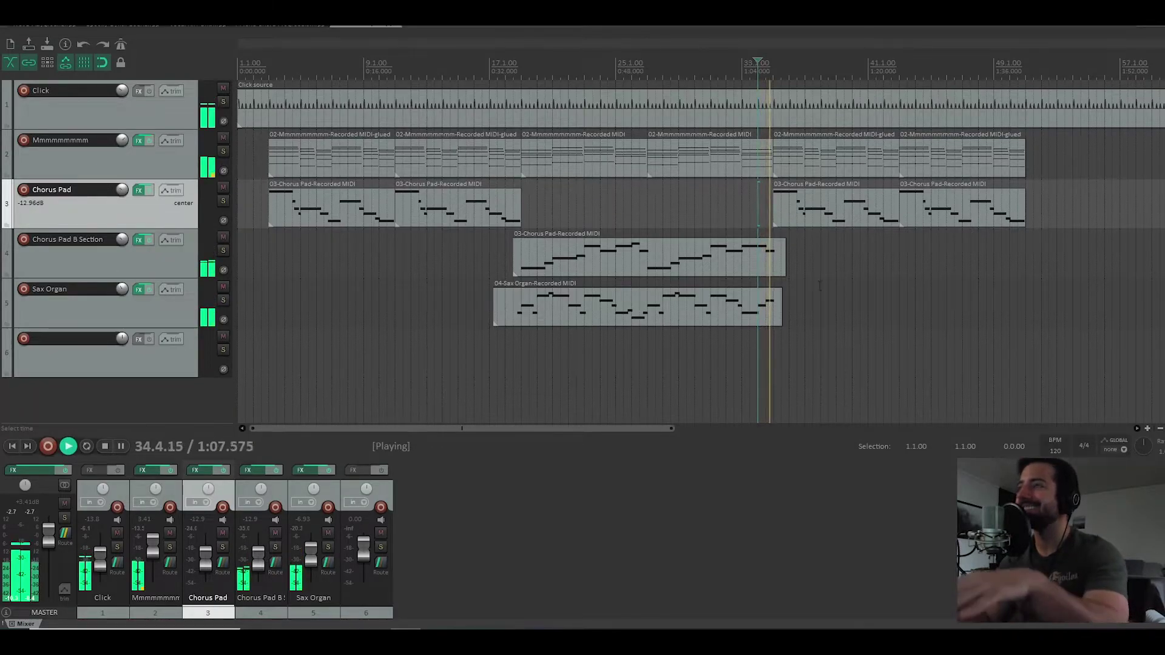
pyautogui.scroll(5, 819, 285)
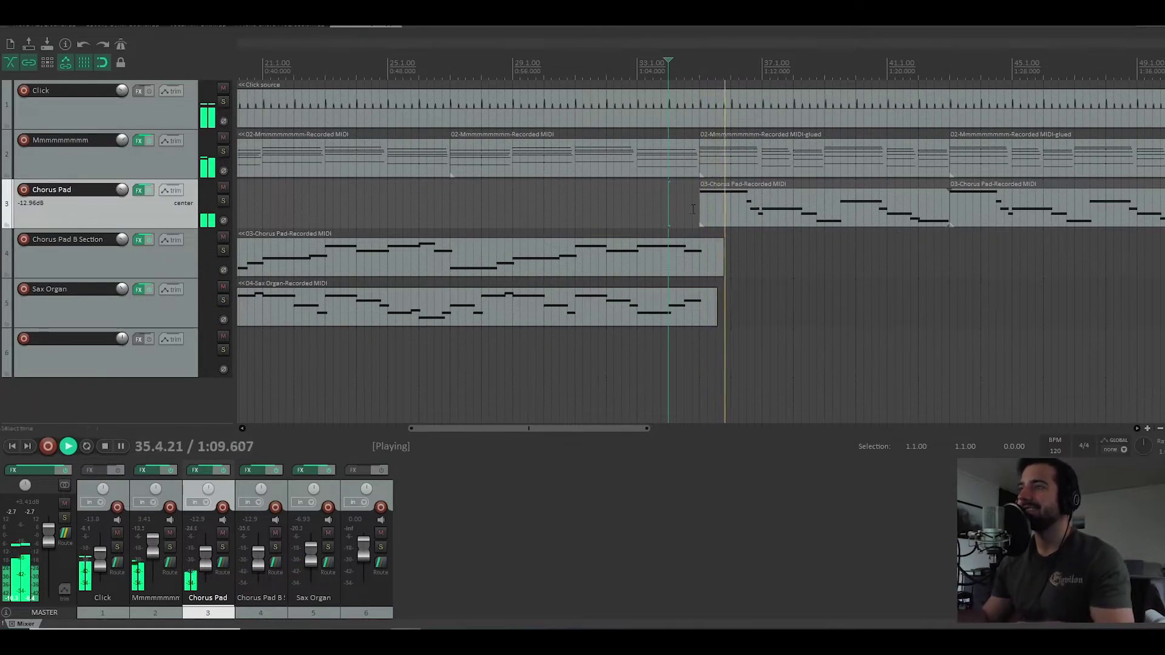
pyautogui.press('space')
# Step: Extend the start of the first pasted Chorus Pad item back to measure 34 and play it in the MIDI editor
pyautogui.moveTo(700, 210); pyautogui.dragTo(674, 209)
pyautogui.doubleClick(675, 210)
pyautogui.press('space')
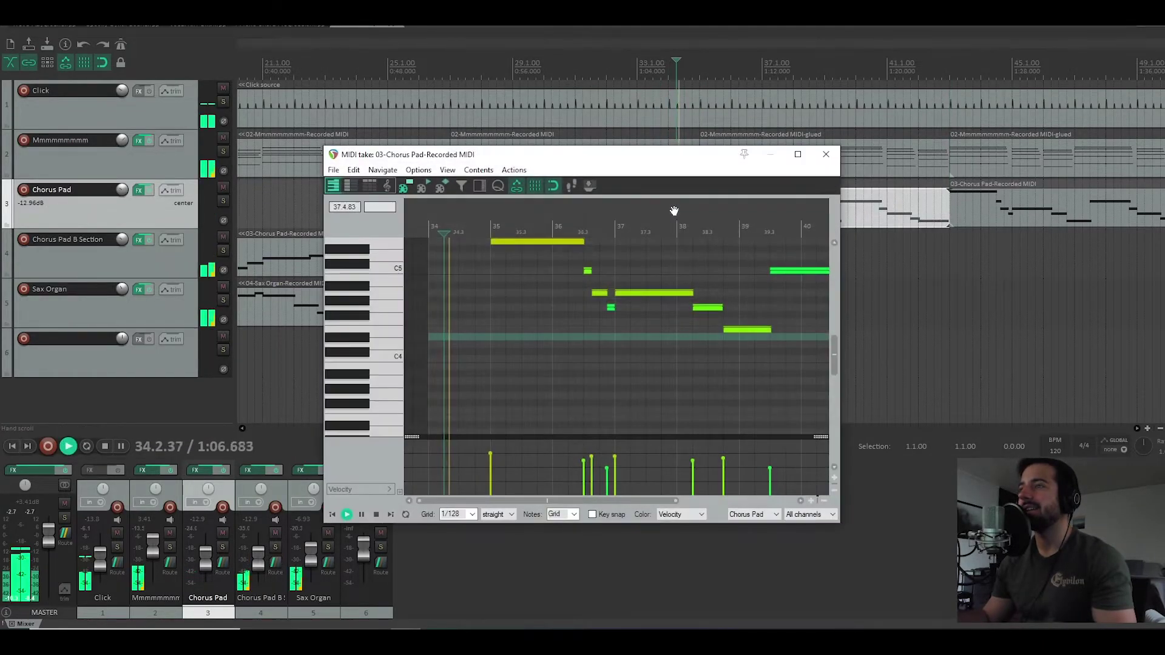
pyautogui.press('space')
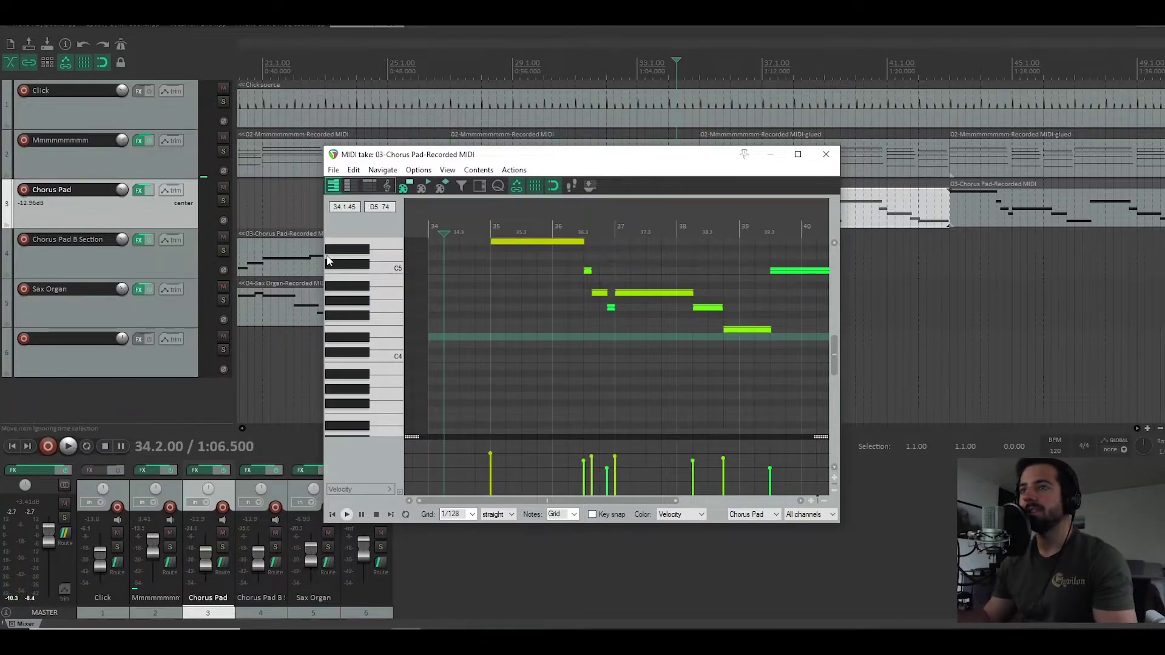
# Step: Insert a D5 pickup note in the Chorus Pad take from 34.3 up to measure 35
pyautogui.scroll(1, 328, 260)
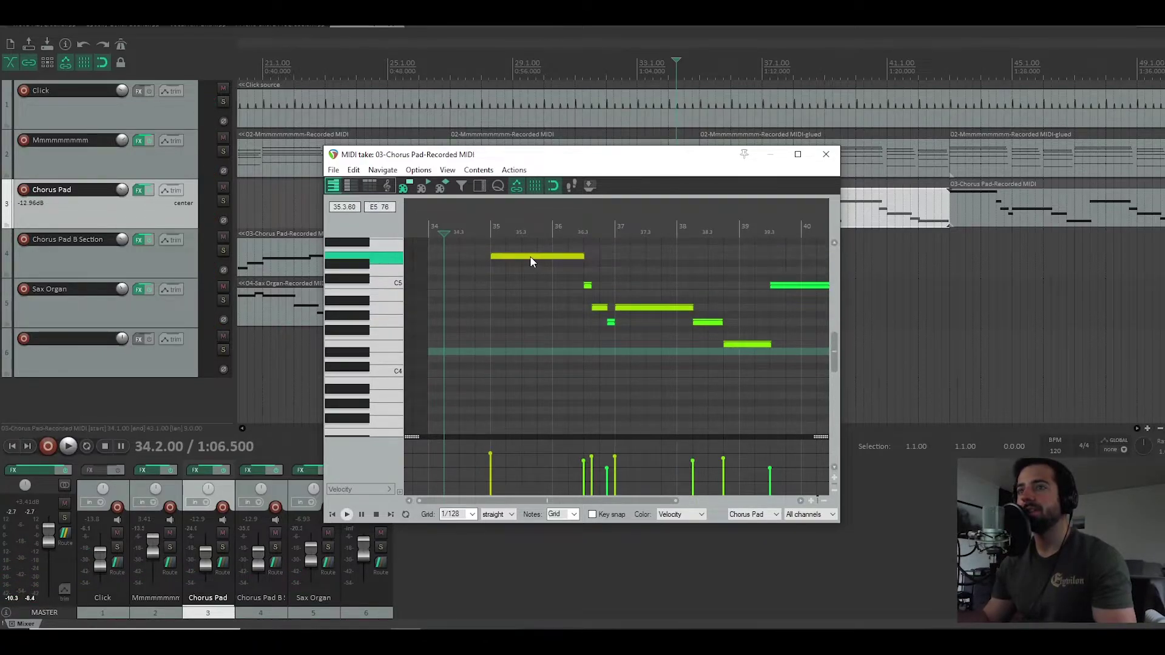
pyautogui.click(463, 270)
pyautogui.scroll(5, 564, 269)
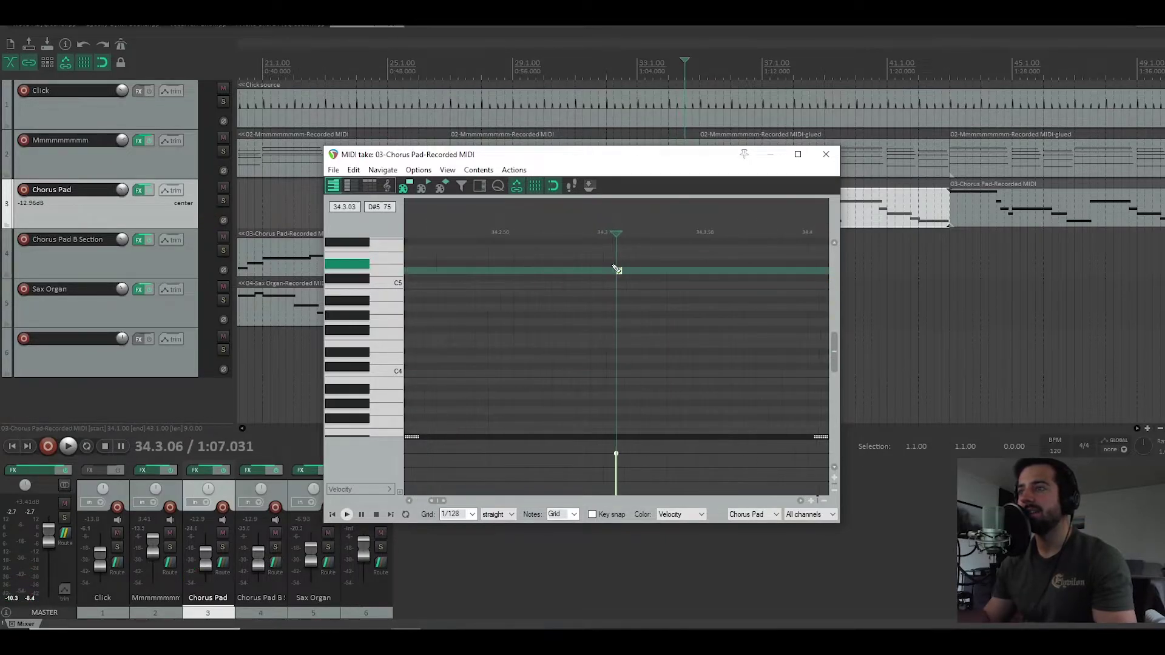
pyautogui.moveTo(619, 271); pyautogui.dragTo(651, 274)
pyautogui.scroll(-3, 733, 284)
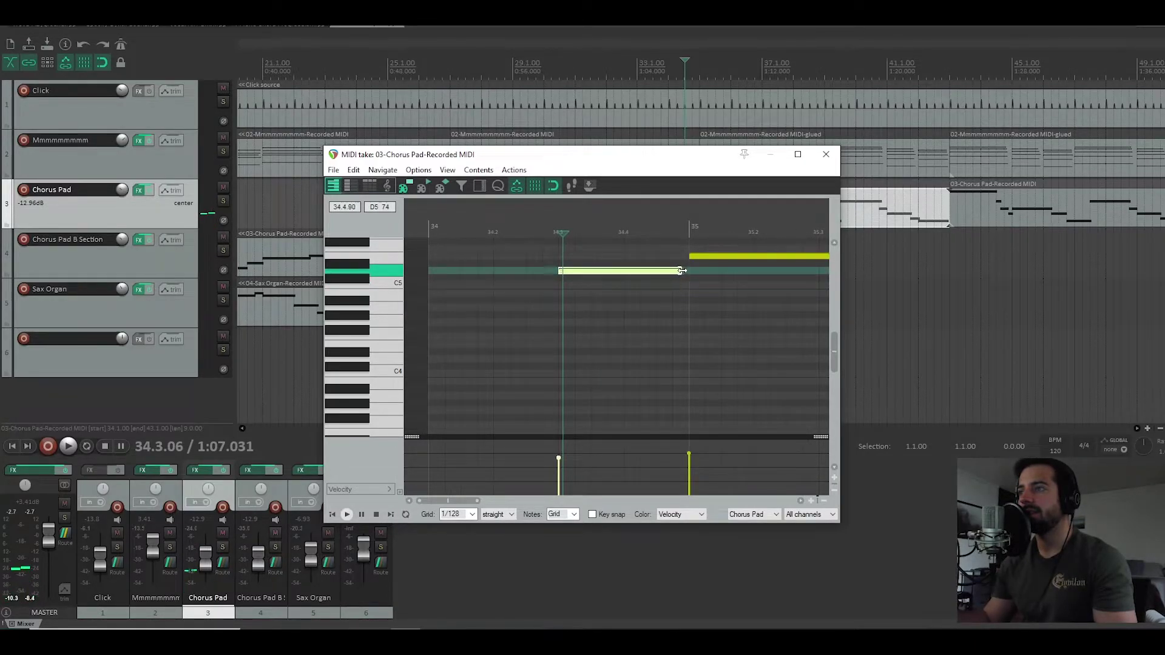
pyautogui.scroll(-3, 477, 281)
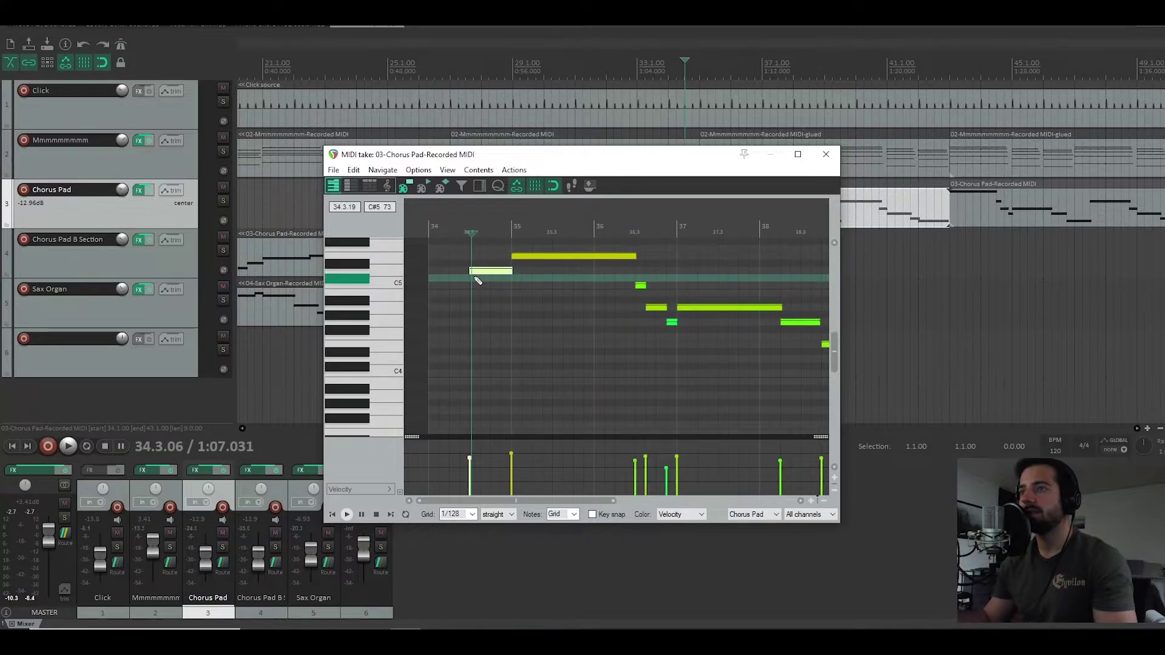
# Step: Shorten the D5 pickup note so it starts at about 34.4, and play the transition back
pyautogui.click(442, 260)
pyautogui.press('space')
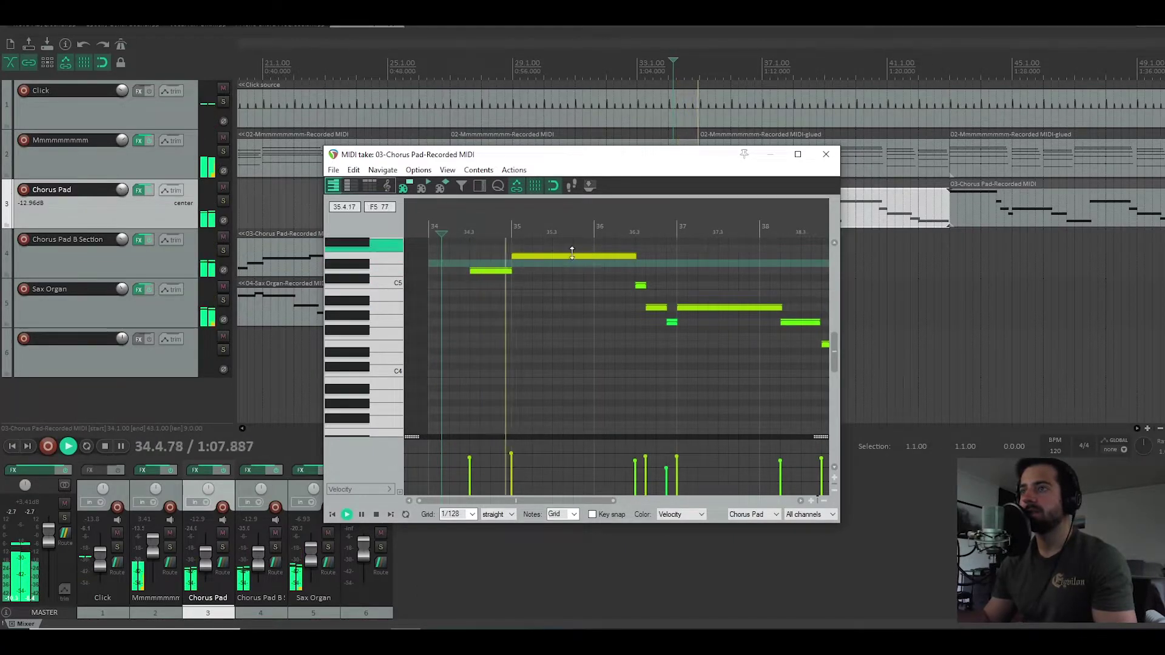
pyautogui.moveTo(471, 271); pyautogui.dragTo(490, 273)
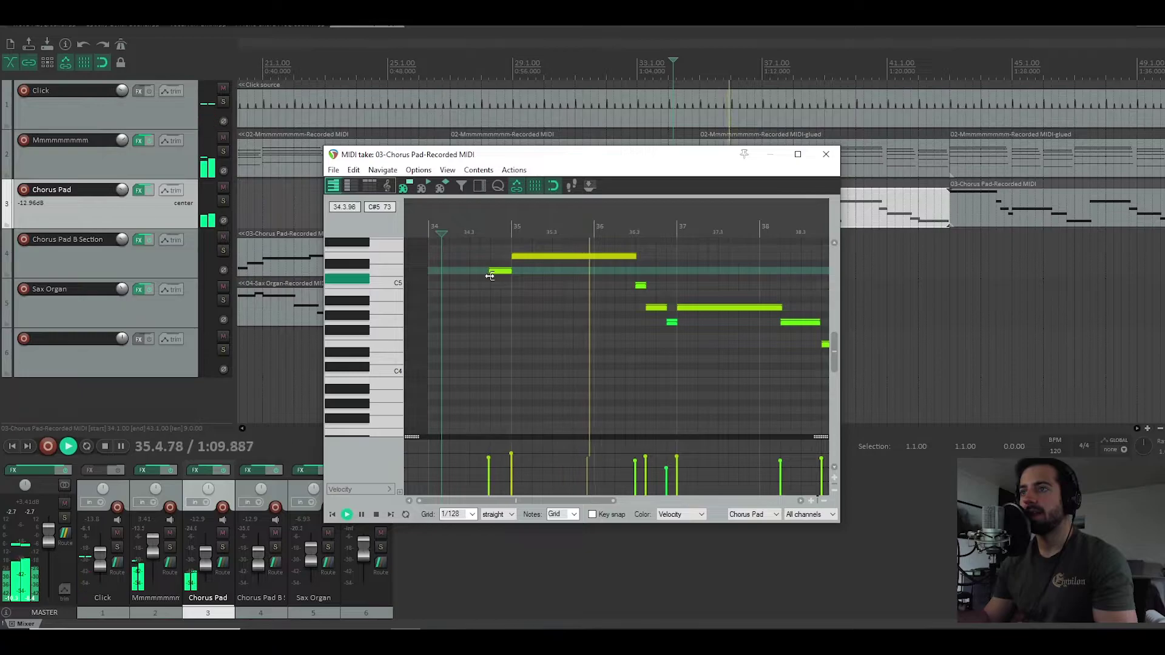
pyautogui.press('space')
pyautogui.press('space')
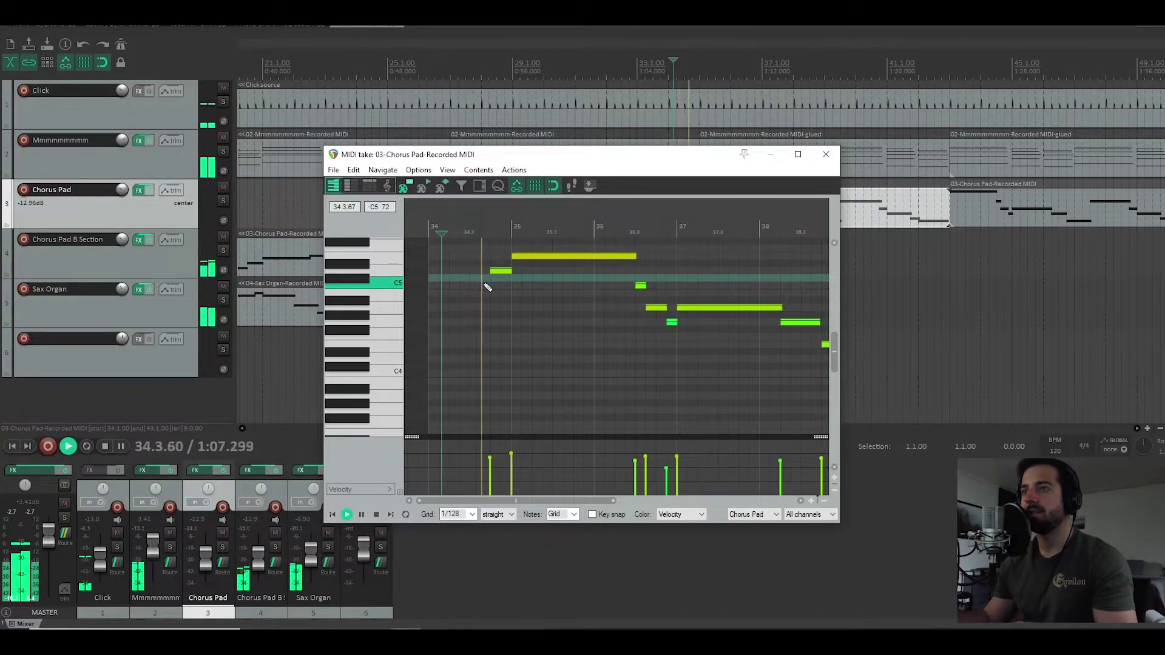
pyautogui.scroll(2, 546, 277)
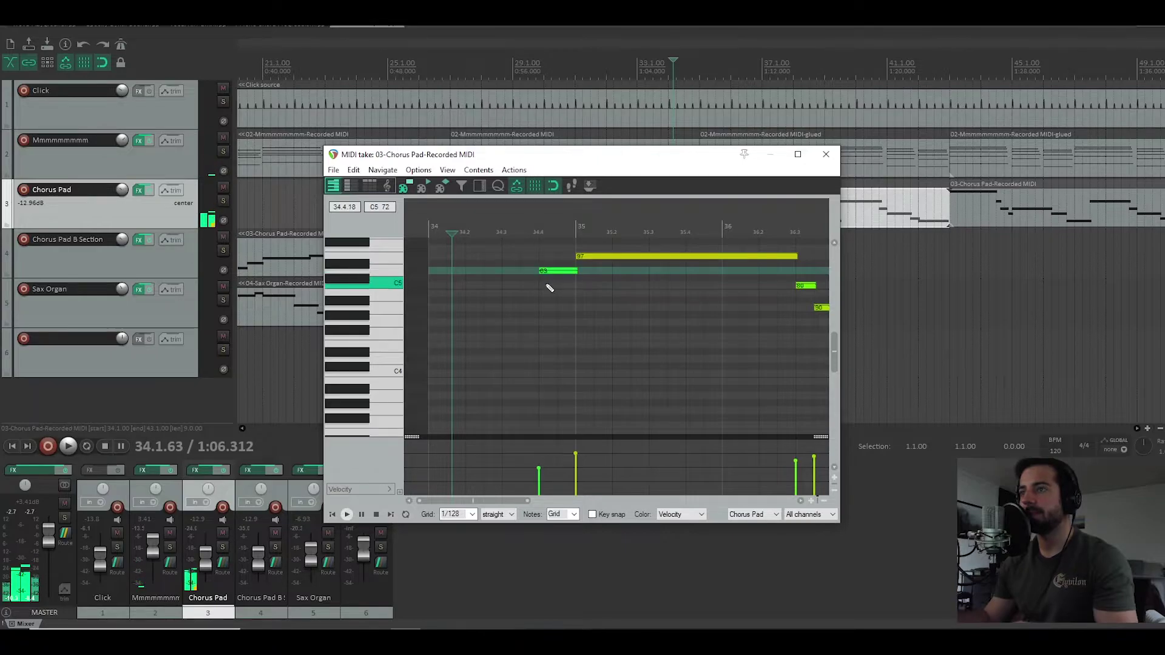
# Step: Close the MIDI editor and listen to the arrangement up to the final Chorus Pad item at measure 43
pyautogui.click(826, 155)
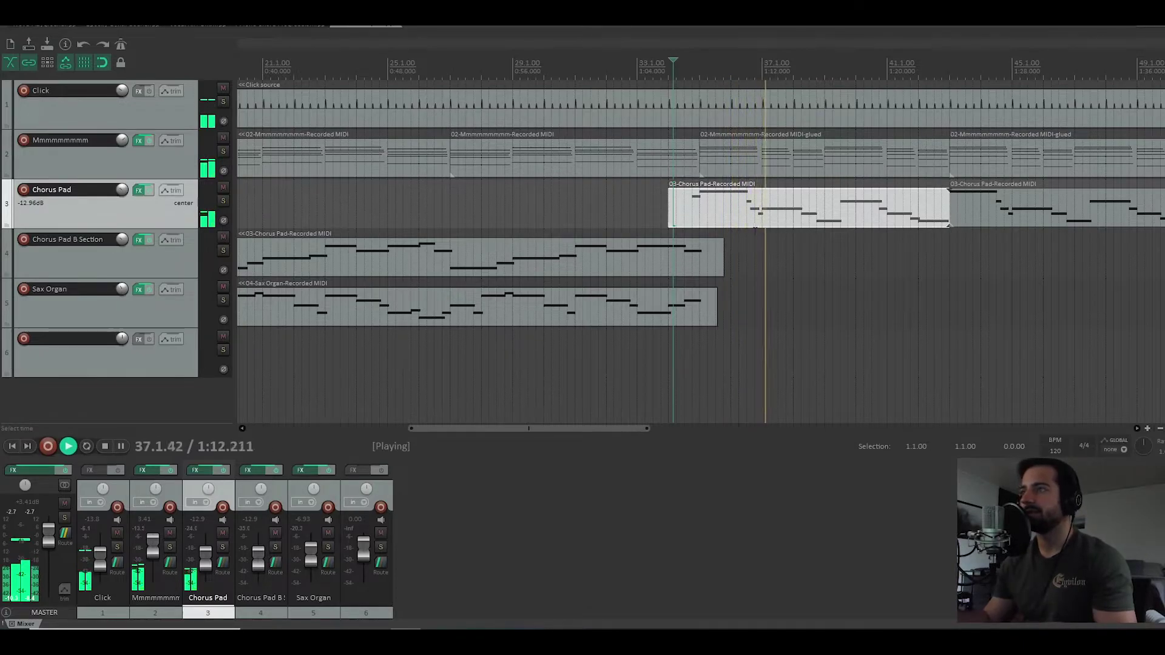
pyautogui.scroll(-6, 688, 214)
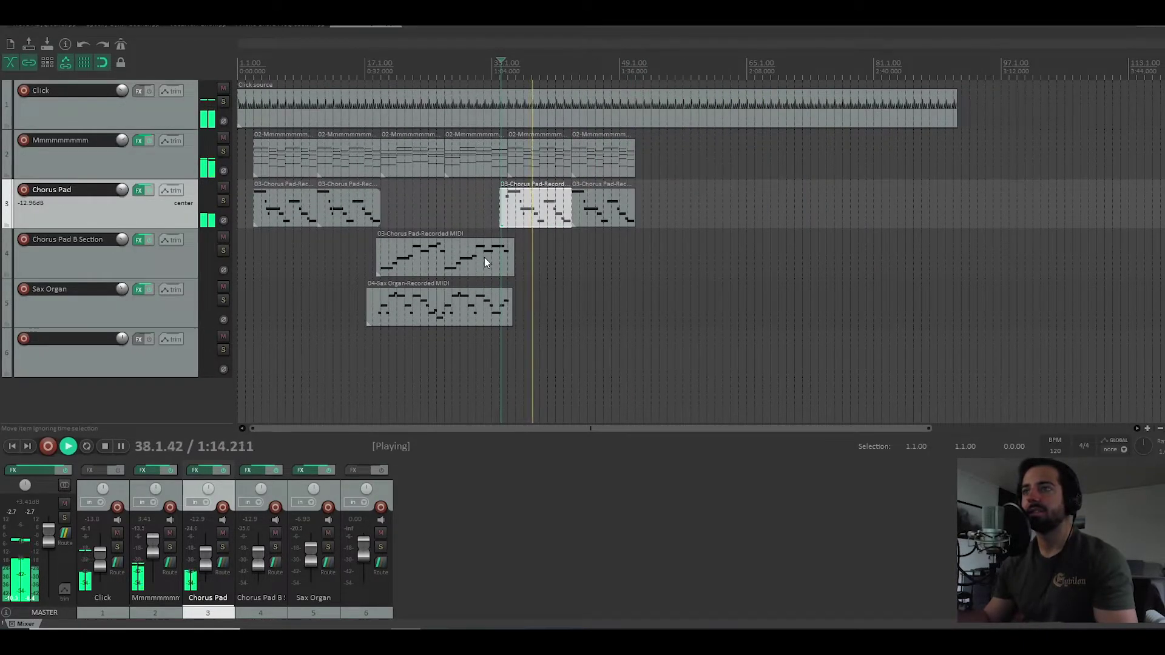
pyautogui.scroll(3, 548, 261)
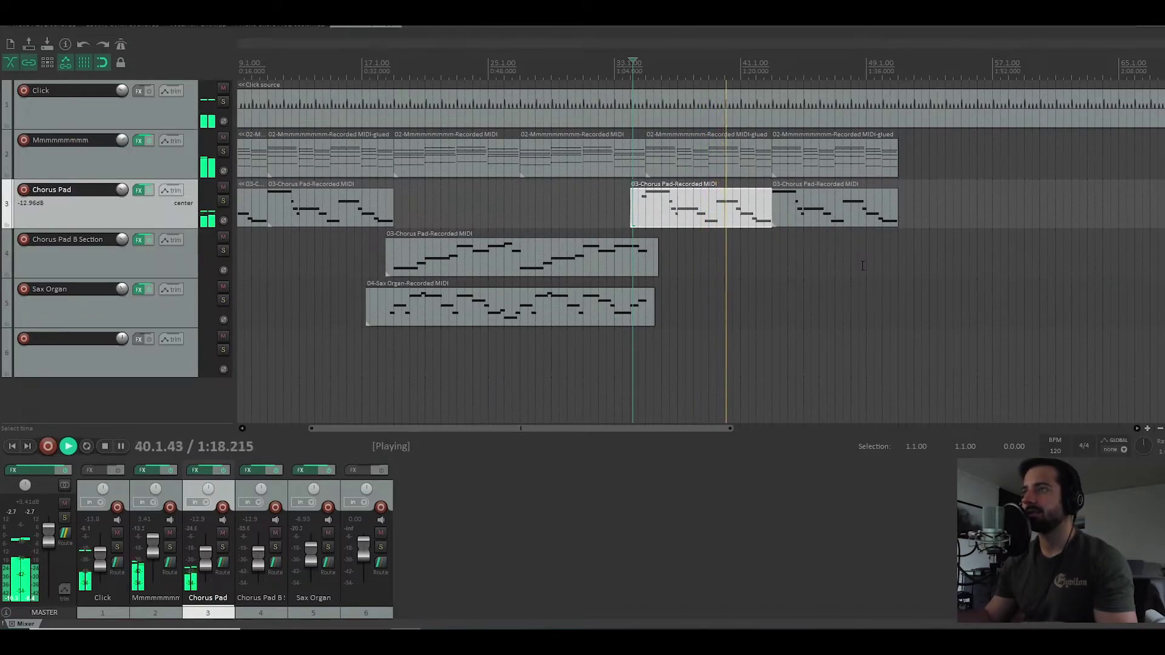
pyautogui.scroll(6, 862, 265)
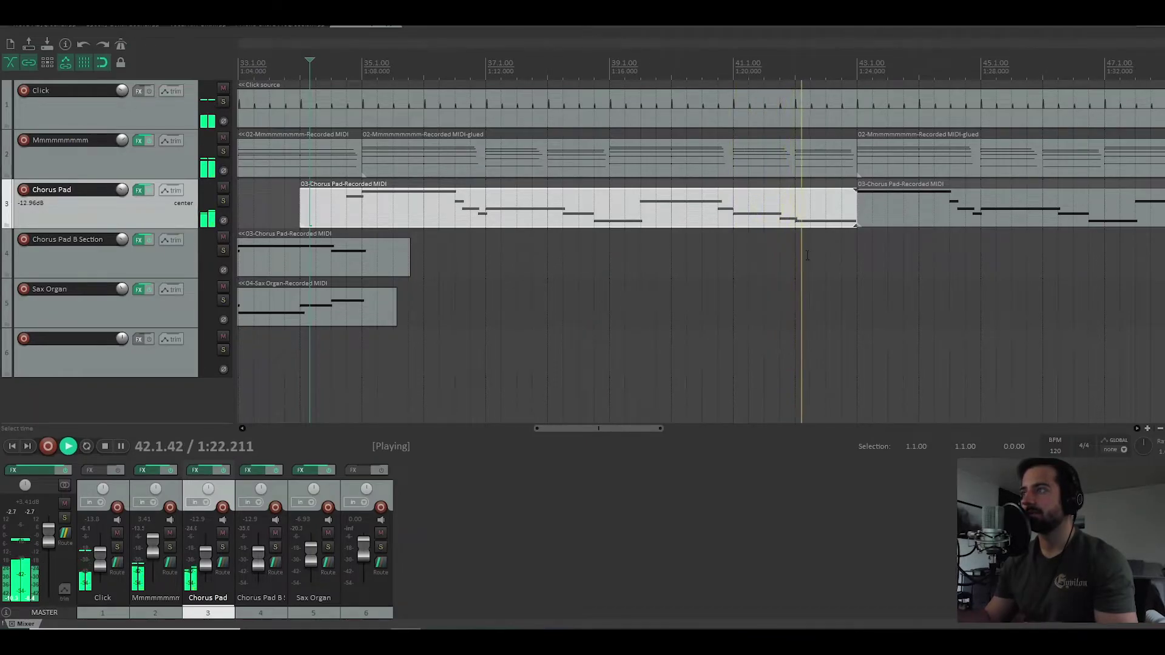
pyautogui.scroll(-3, 806, 256)
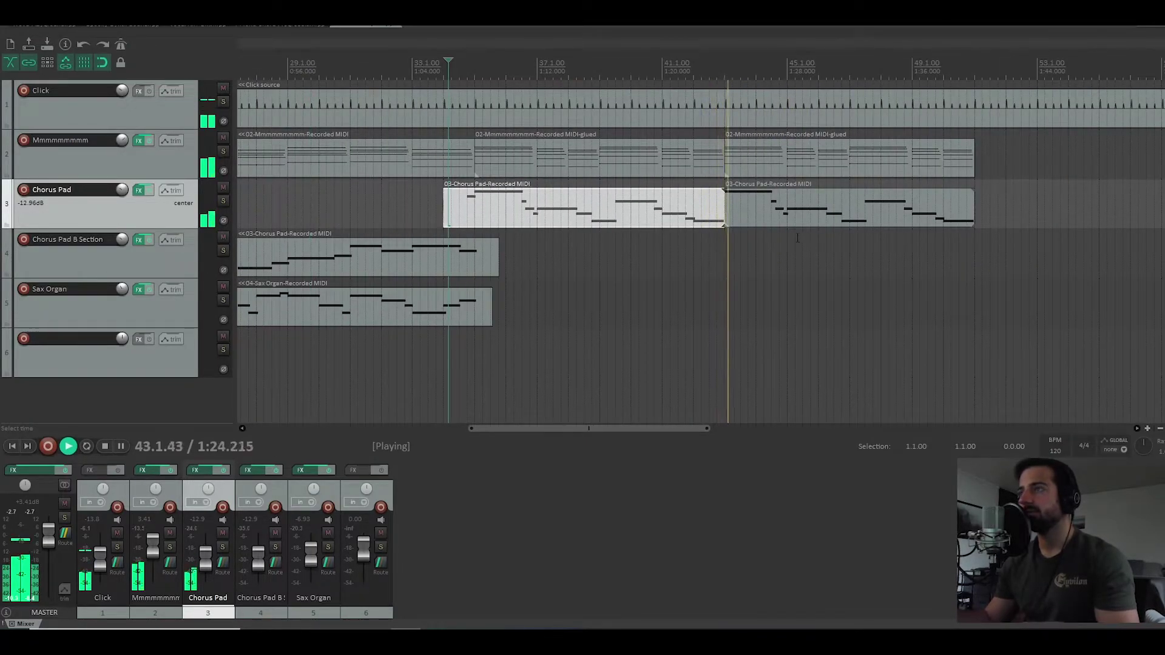
# Step: Examine the notes of the last Chorus Pad item in the MIDI editor, then close it
pyautogui.doubleClick(762, 214)
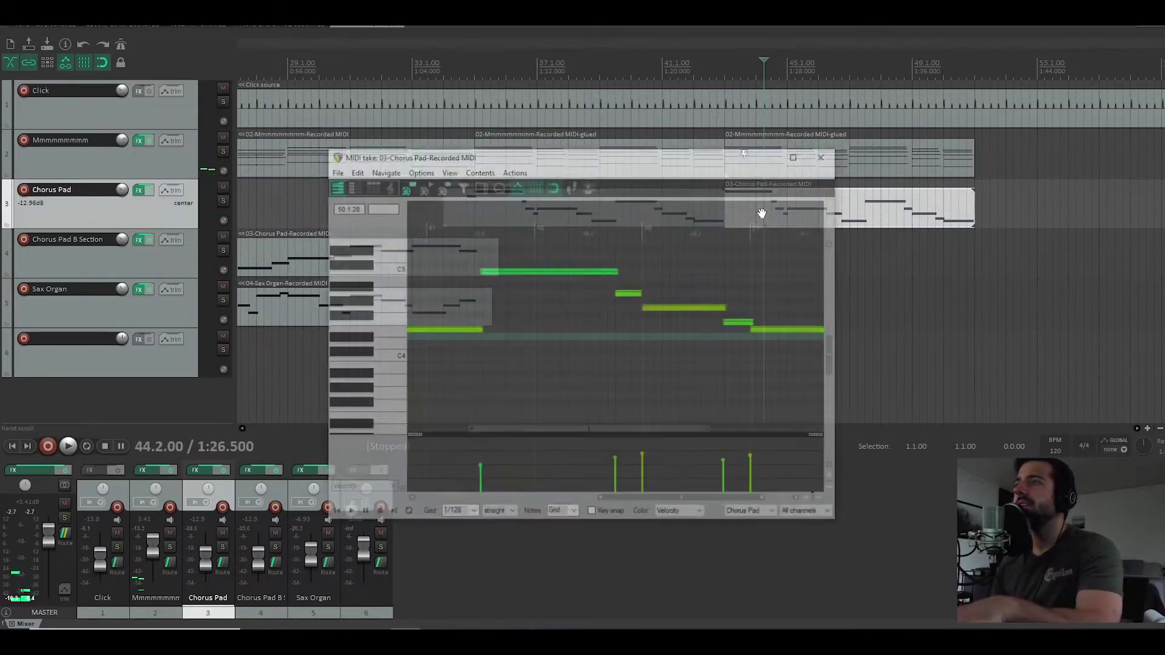
pyautogui.scroll(-5, 544, 310)
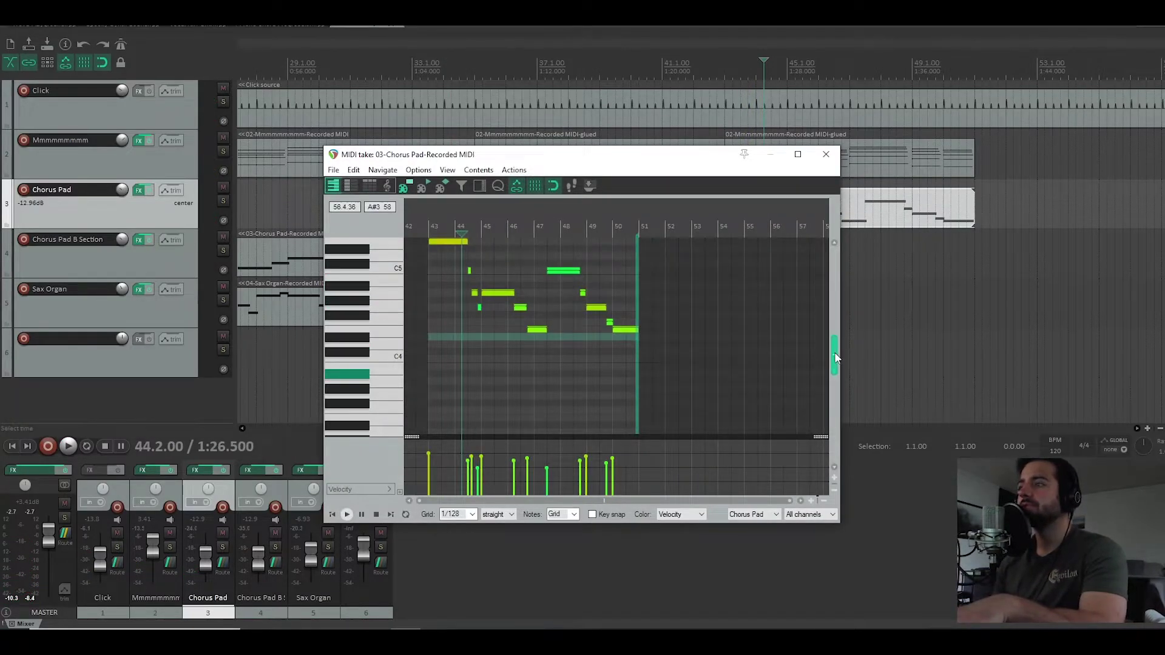
pyautogui.moveTo(836, 358); pyautogui.dragTo(837, 347)
pyautogui.click(825, 154)
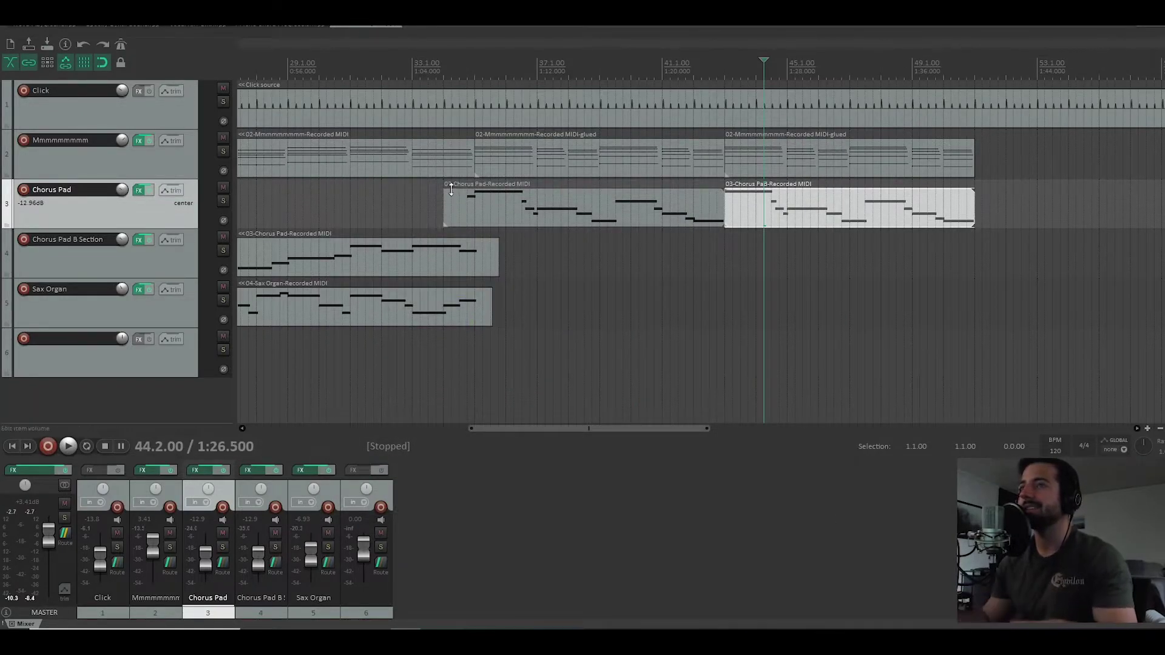
# Step: Play the transition from before measure 35 and inspect the extended Chorus Pad item's notes in the MIDI editor, then close it
pyautogui.click(452, 388)
pyautogui.press('space')
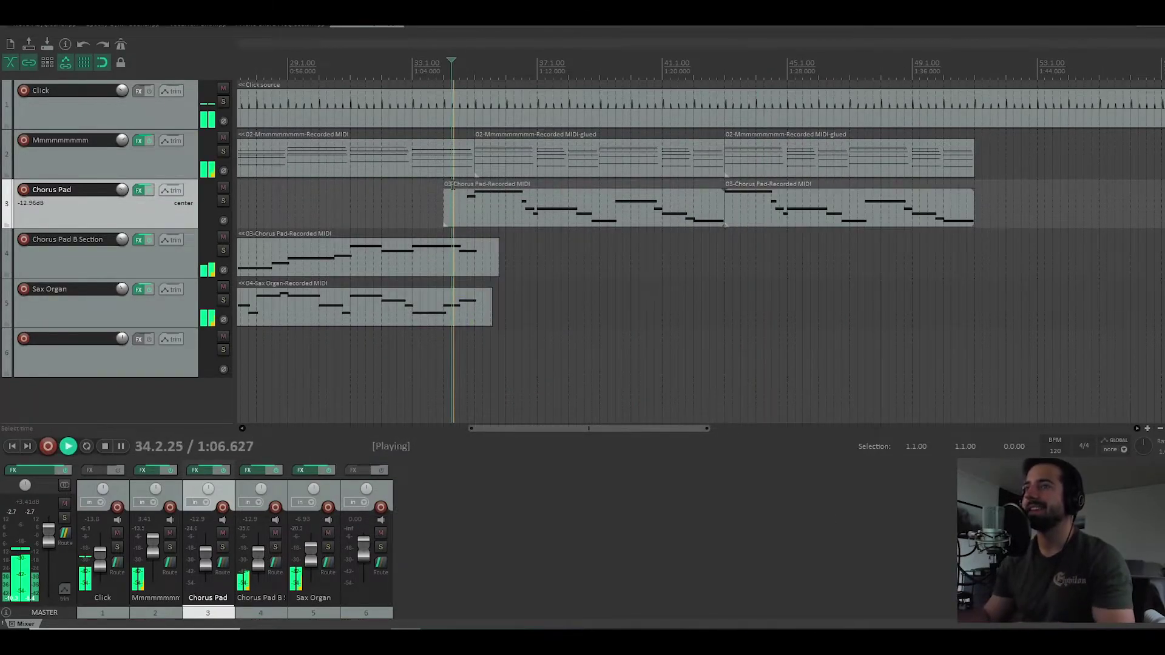
pyautogui.doubleClick(510, 201)
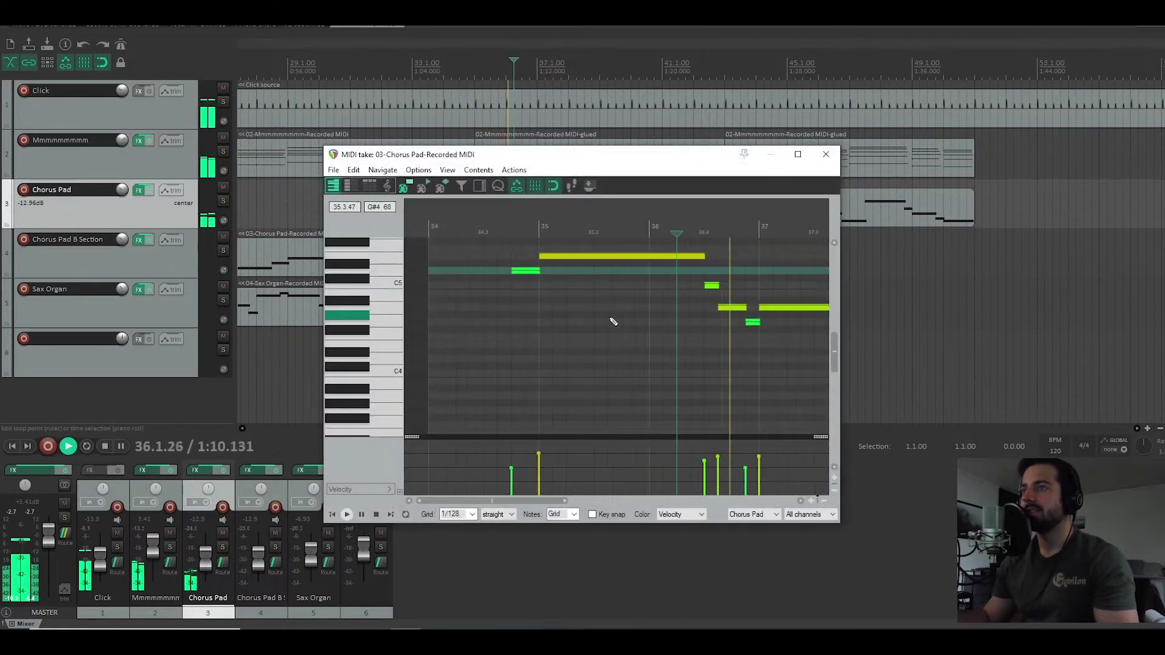
pyautogui.scroll(2, 381, 342)
pyautogui.press('space')
pyautogui.click(825, 153)
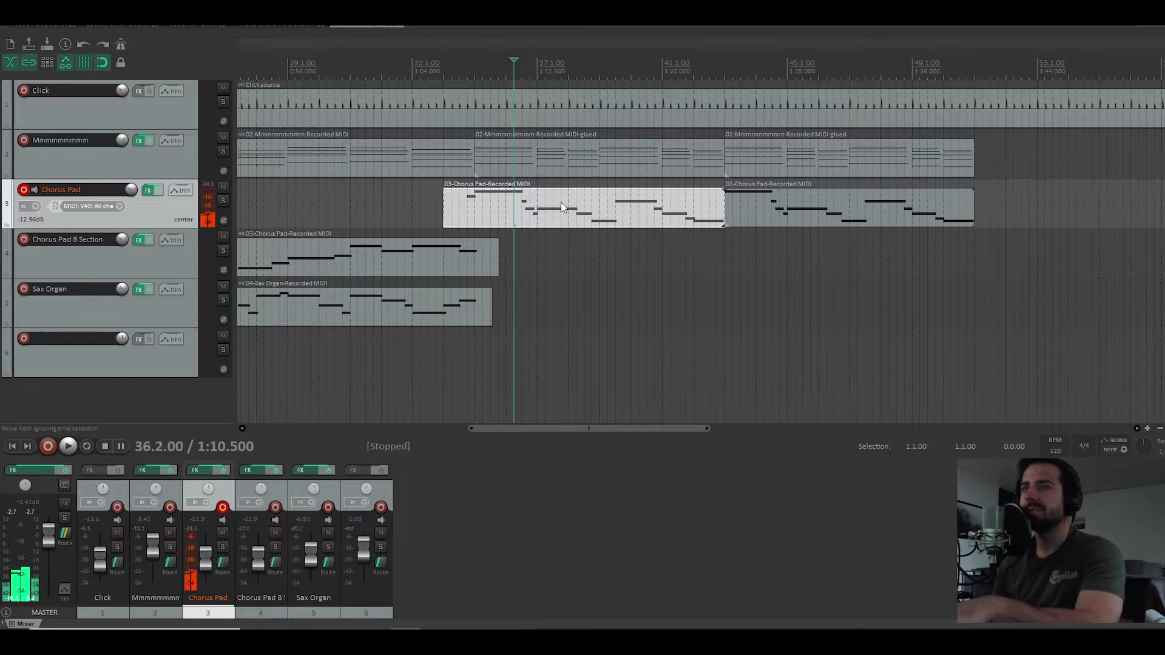
# Step: Record a new Chorus Pad part on track 6 from 34.1.00 to just past measure 43
pyautogui.doubleClick(528, 205)
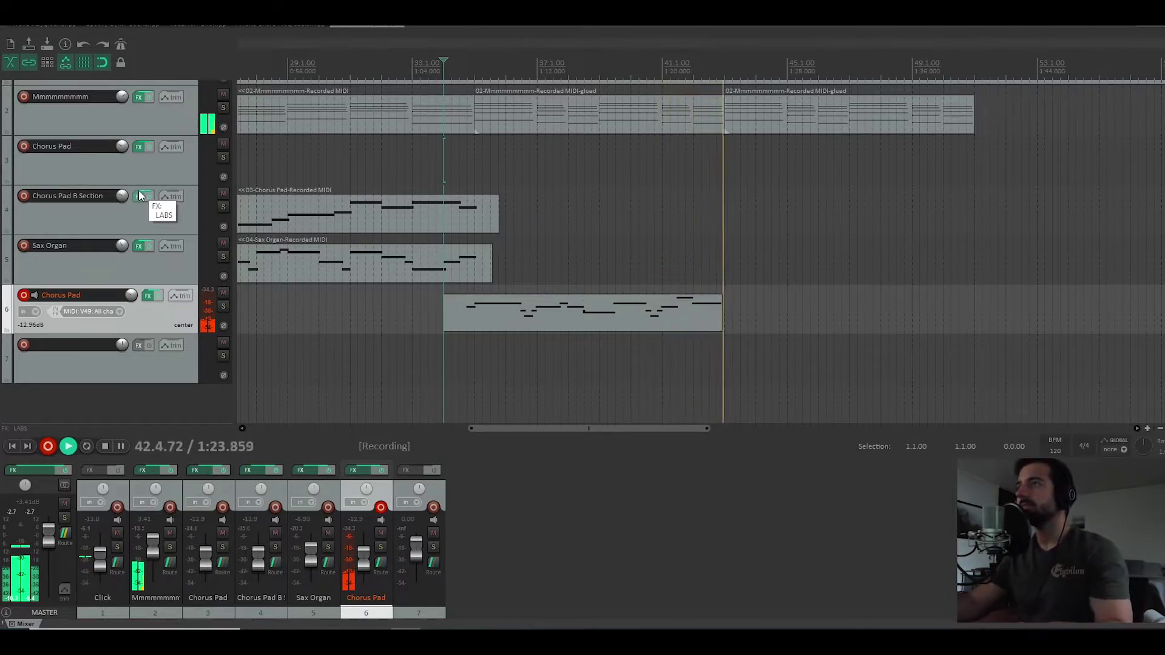
pyautogui.press('space')
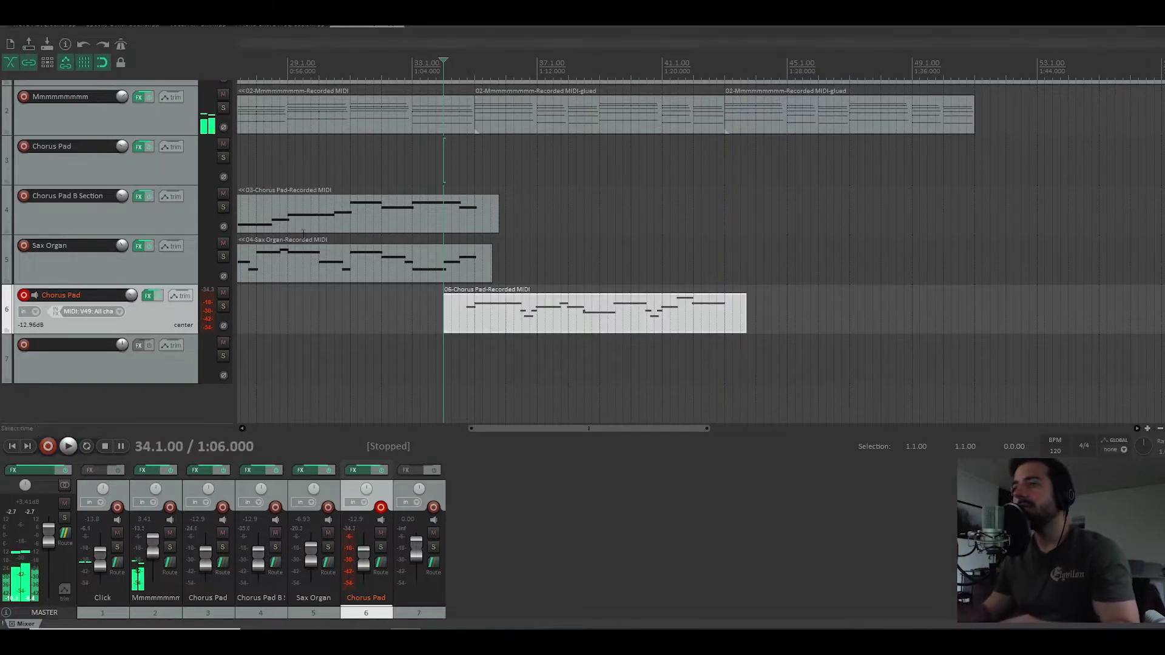
# Step: Open the newly recorded Chorus Pad take in the MIDI editor and quantize its notes to a 1/8 grid
pyautogui.doubleClick(535, 328)
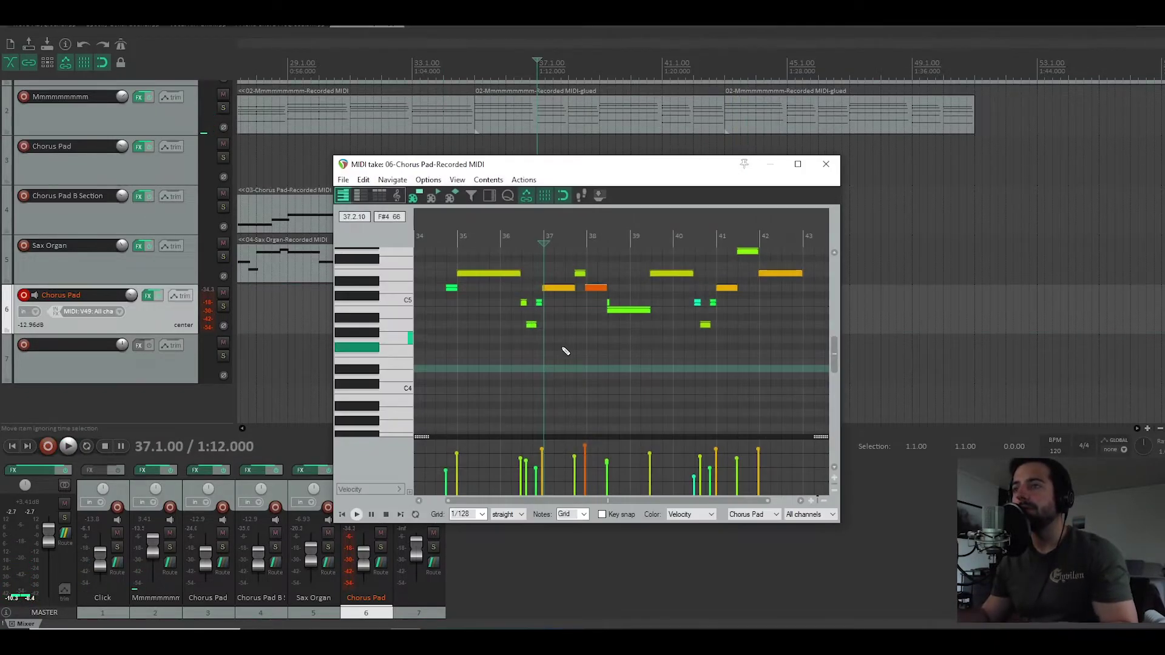
pyautogui.hotkey('ctrl', 'q')
pyautogui.click(623, 380)
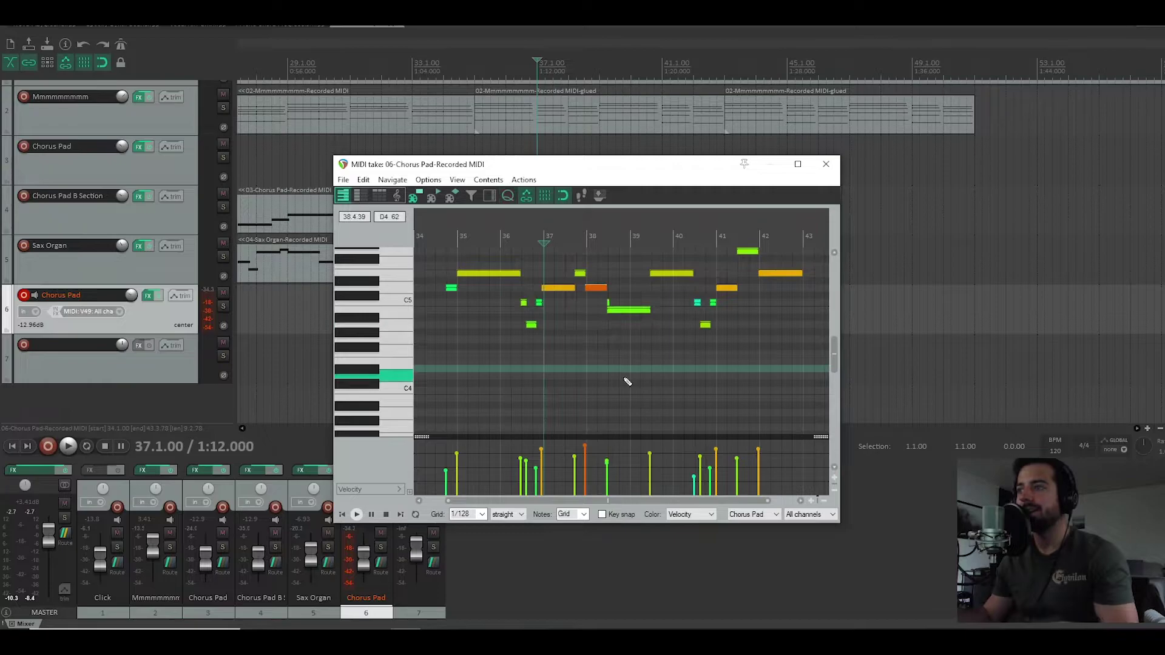
pyautogui.click(482, 515)
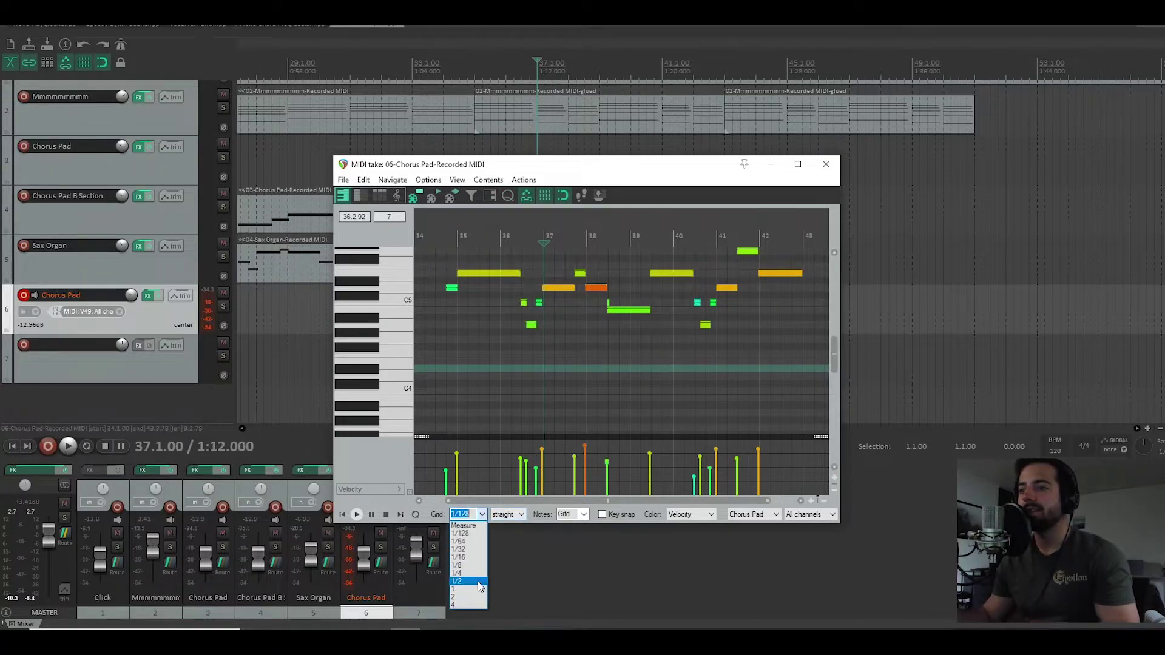
pyautogui.click(474, 566)
pyautogui.hotkey('ctrl', 'q')
pyautogui.click(624, 380)
# Step: Play the quantized Chorus Pad take from just before its first note and check the note timing up close
pyautogui.click(447, 342)
pyautogui.press('space')
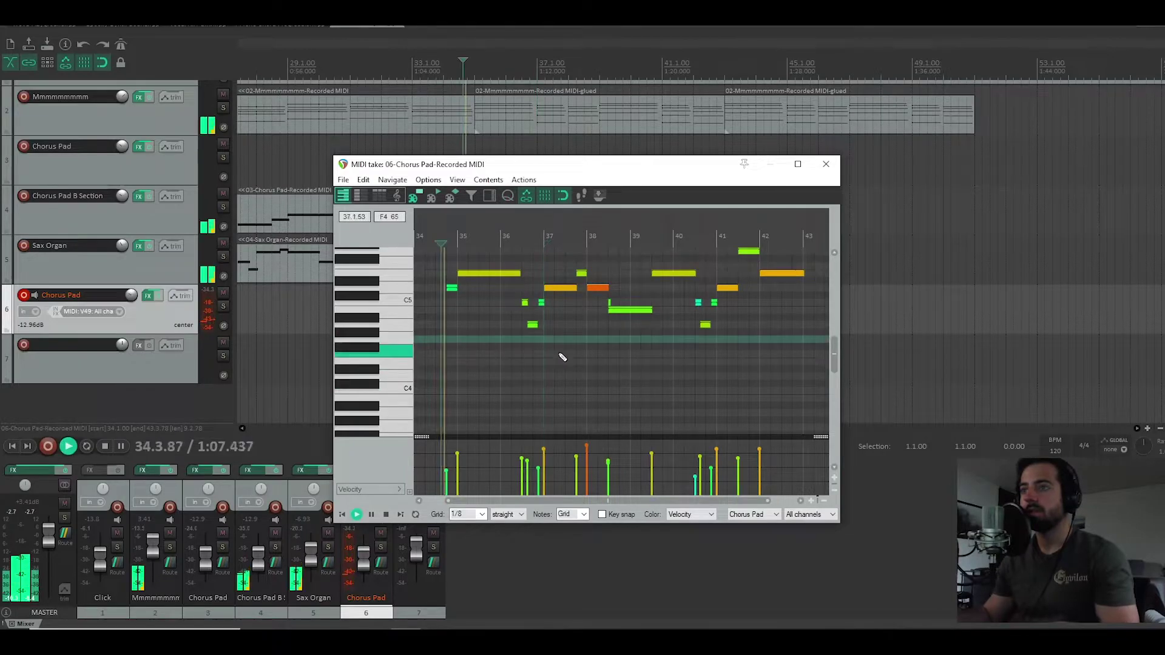
pyautogui.scroll(3, 613, 363)
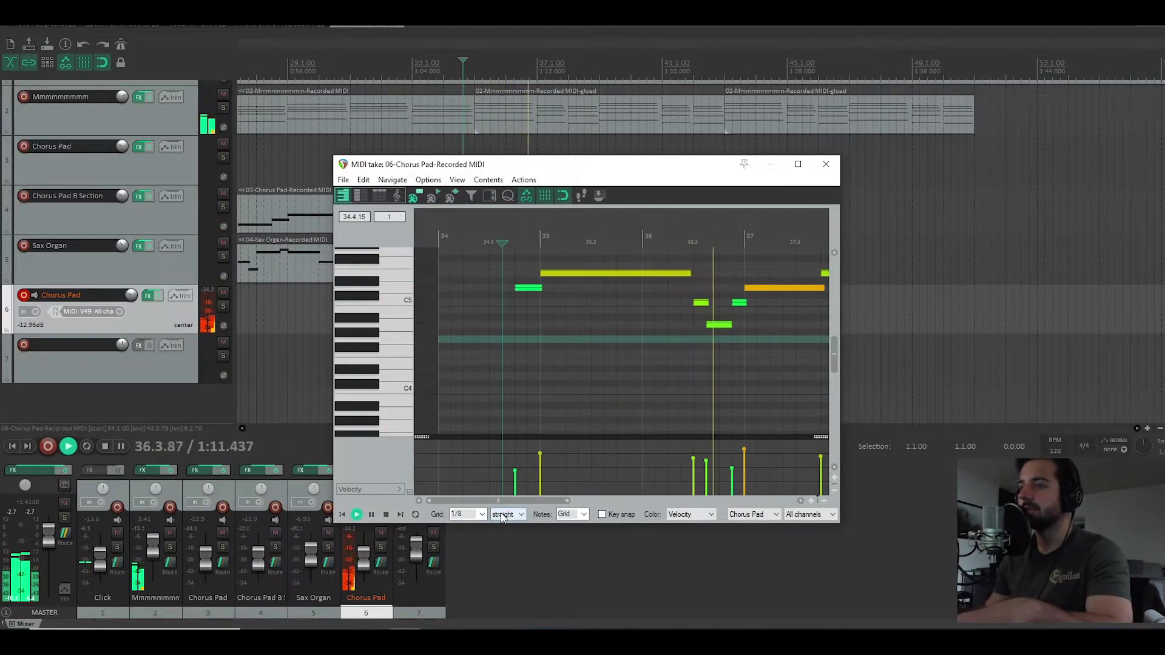
# Step: Set the MIDI editor grid to 1/64 and check the remaining notes of the Chorus Pad take during playback
pyautogui.click(481, 514)
pyautogui.click(468, 542)
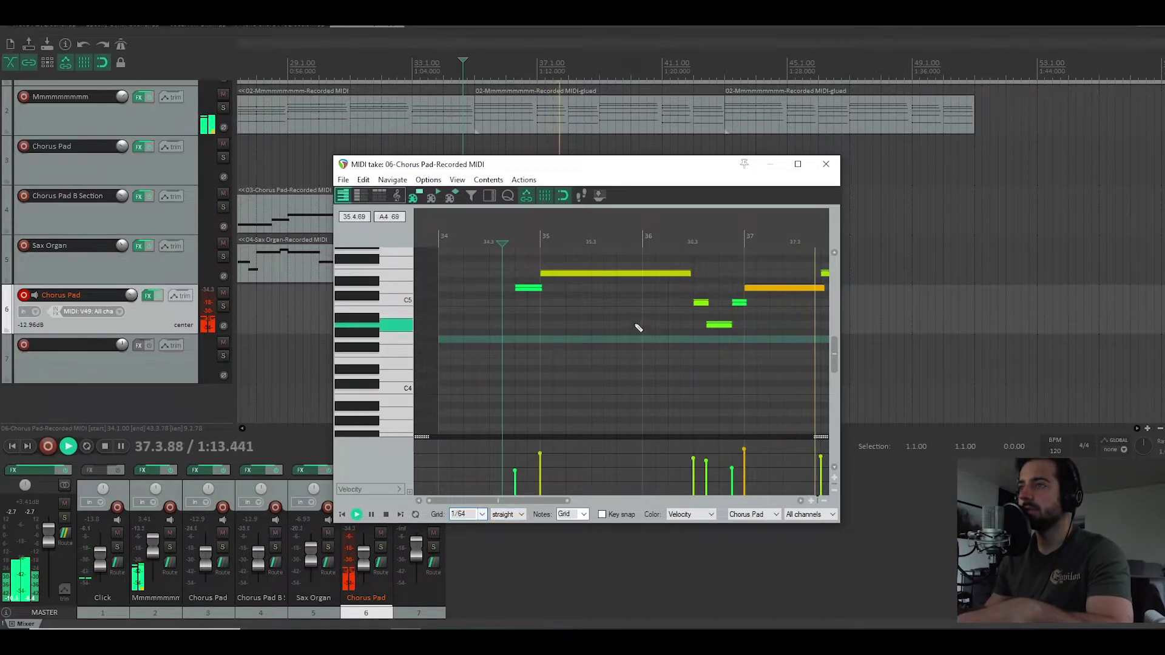
pyautogui.scroll(-2, 637, 326)
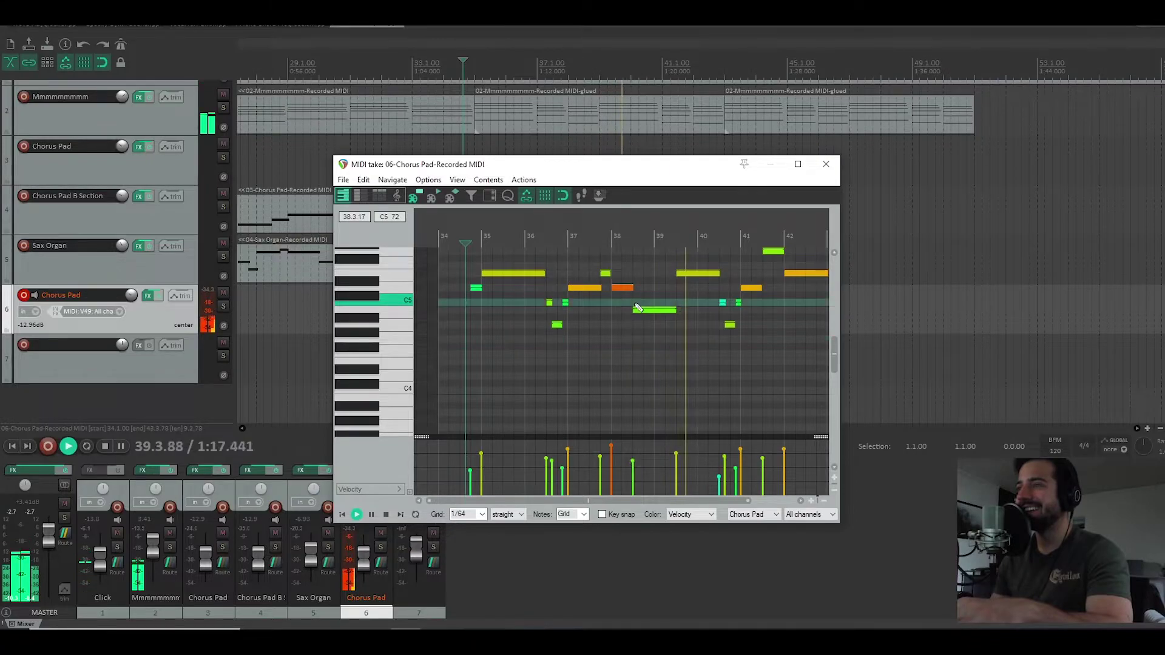
pyautogui.scroll(-1, 740, 333)
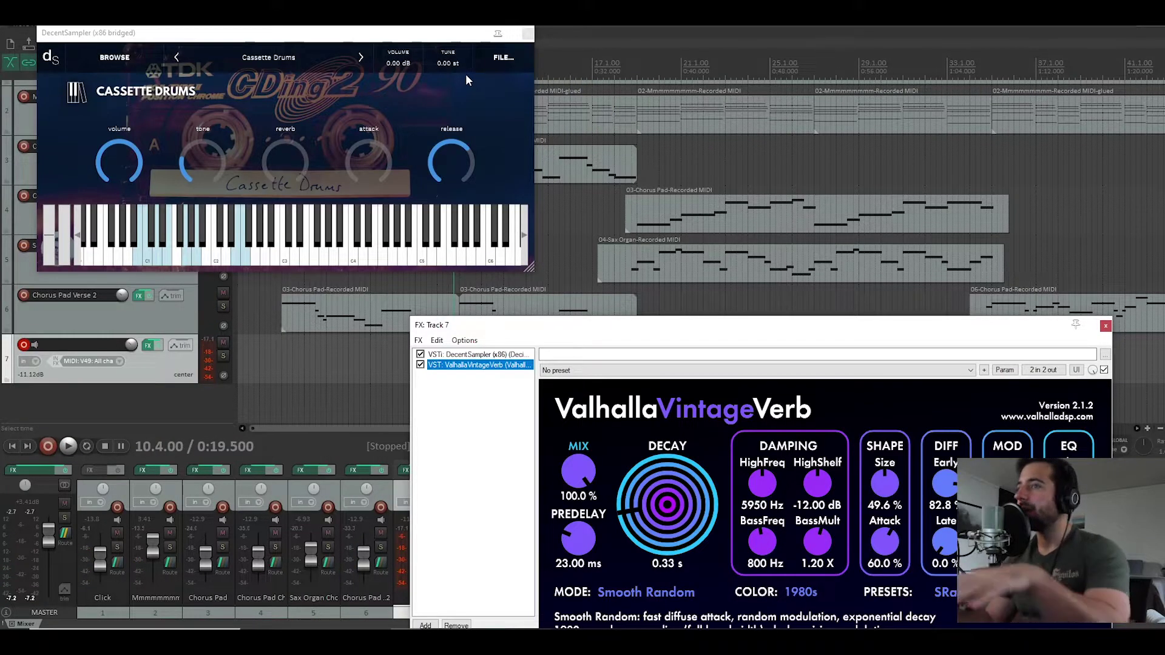
# Step: Audition the Cassette Drums sounds in DecentSampler on track 7 and shift its window clear of the track names
pyautogui.click(341, 258)
pyautogui.click(313, 249)
pyautogui.click(313, 249)
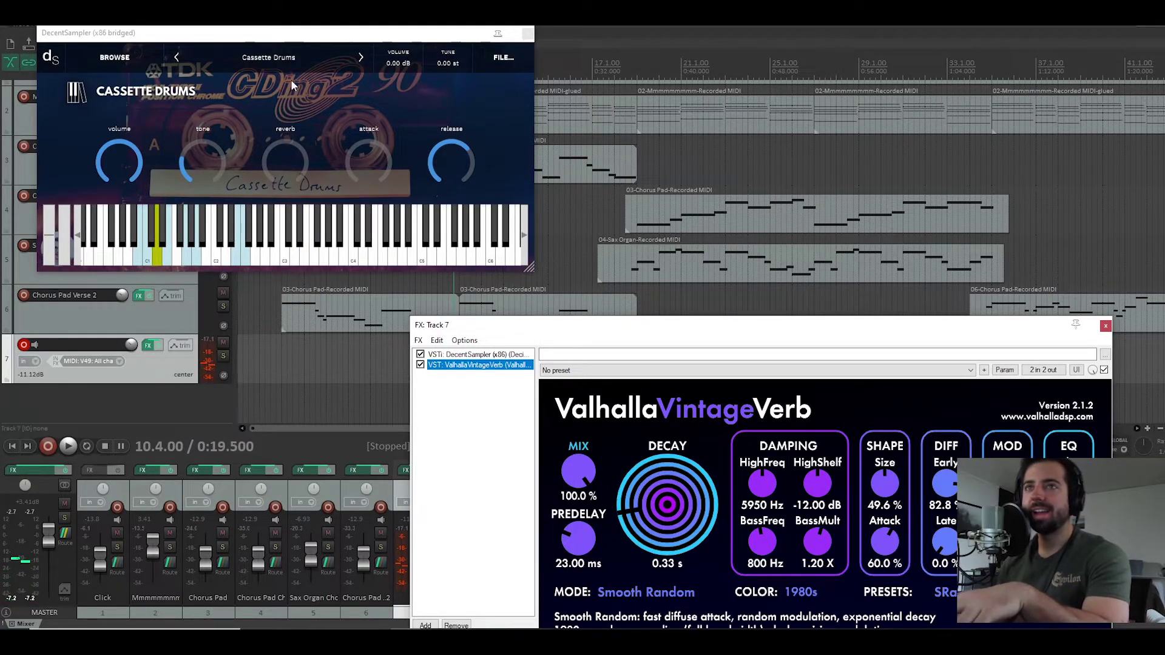
pyautogui.moveTo(272, 32); pyautogui.dragTo(375, 30)
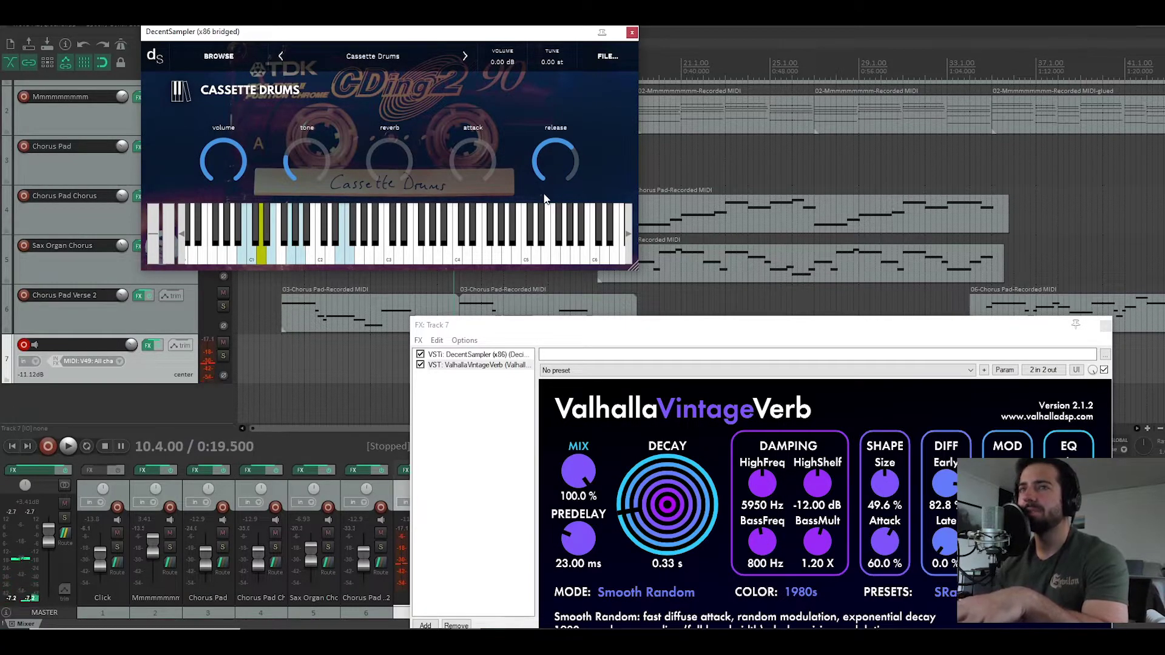
pyautogui.click(555, 208)
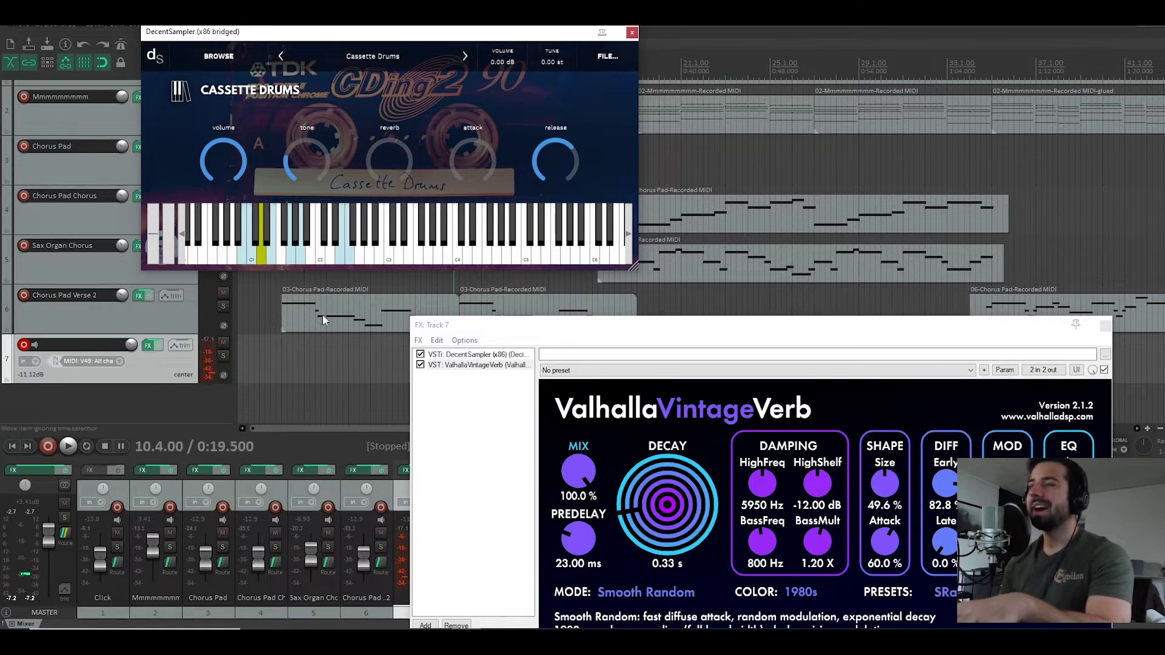
# Step: Play the arrangement from 3.1.00 while trying the Cassette Drums sound over it, then stop playback
pyautogui.click(282, 350)
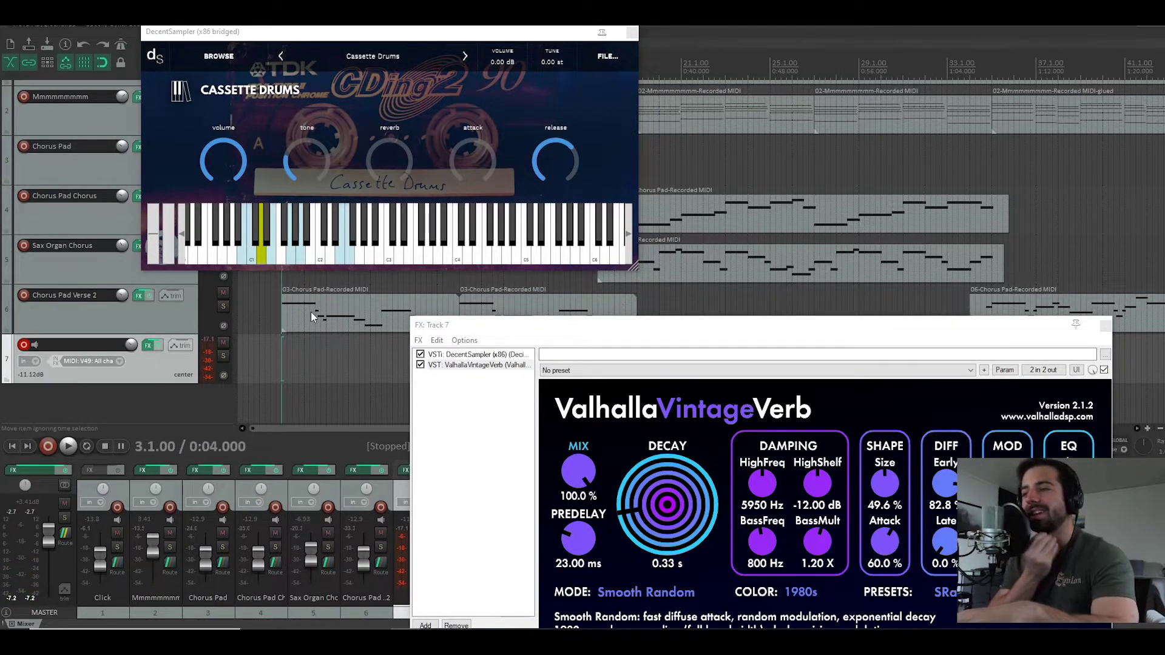
pyautogui.press('space')
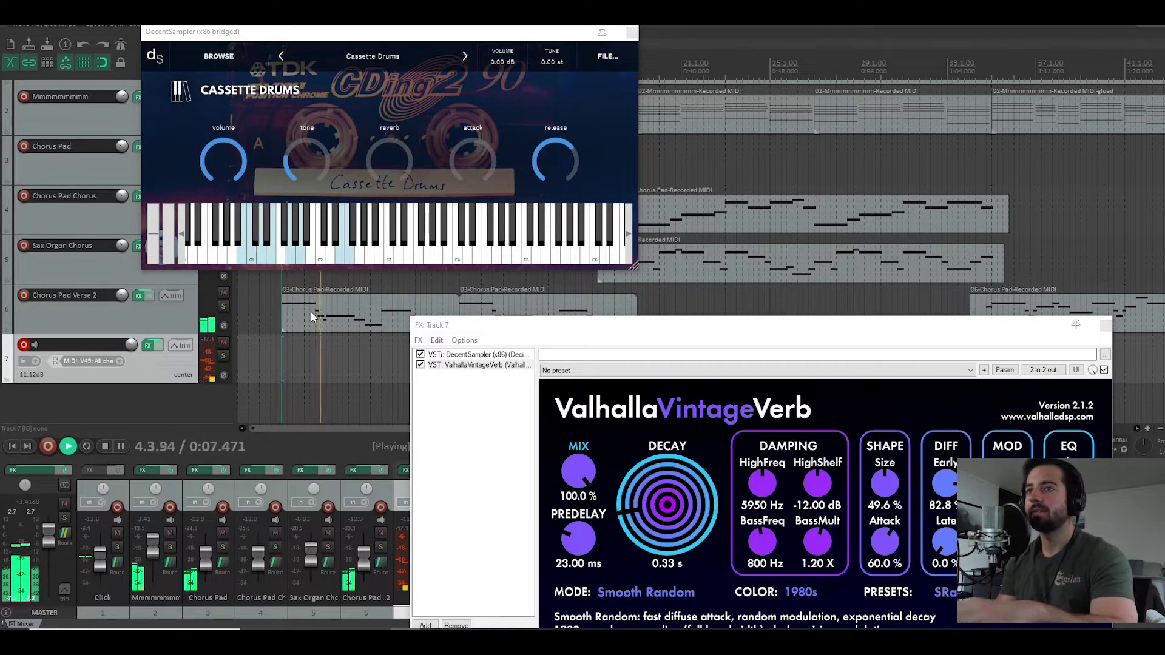
pyautogui.press('space')
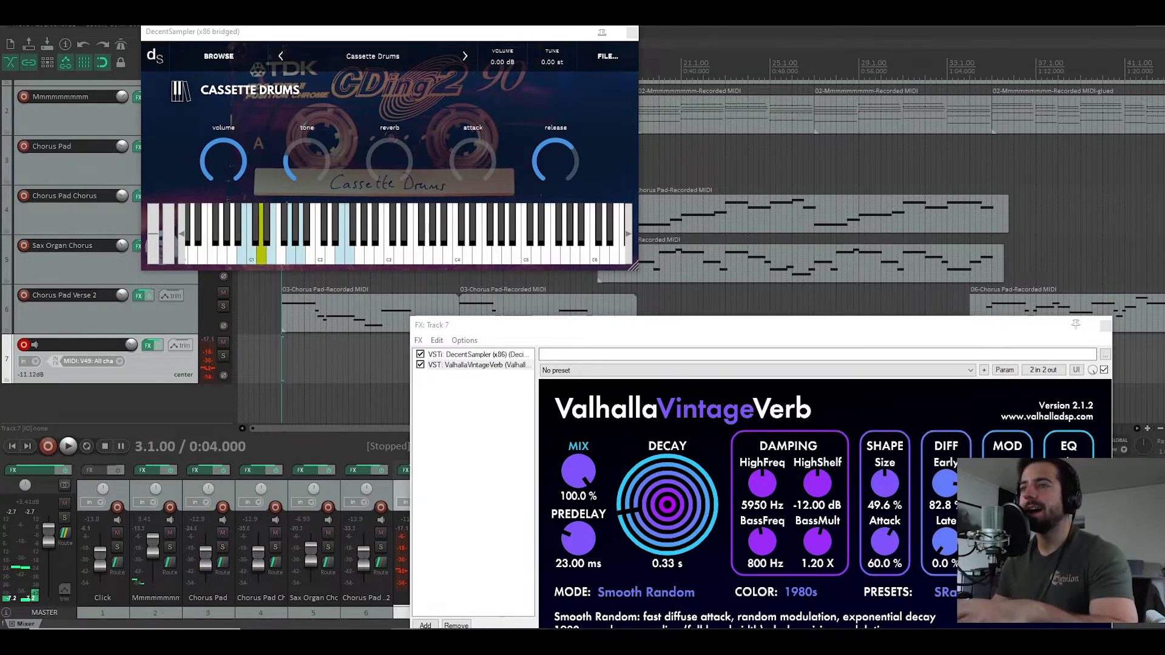
# Step: Move the track 7 FX chain and DecentSampler windows below the arrangement so all track lanes are uncovered
pyautogui.scroll(2, 326, 333)
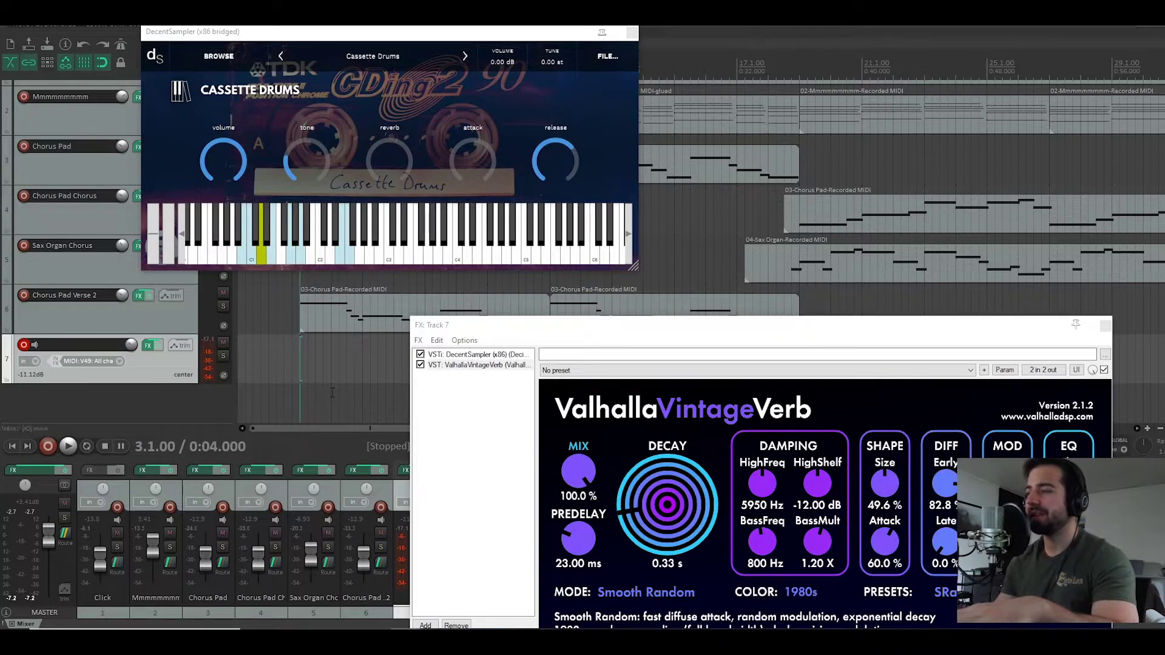
pyautogui.moveTo(831, 324); pyautogui.dragTo(647, 414)
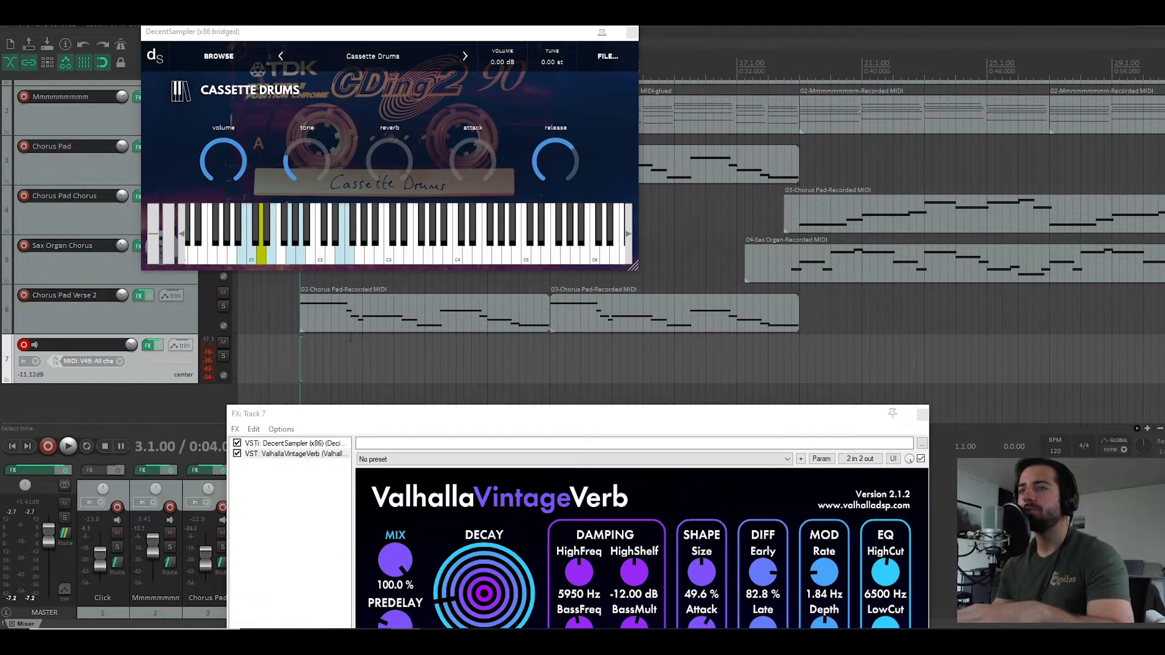
pyautogui.moveTo(548, 36); pyautogui.dragTo(891, 356)
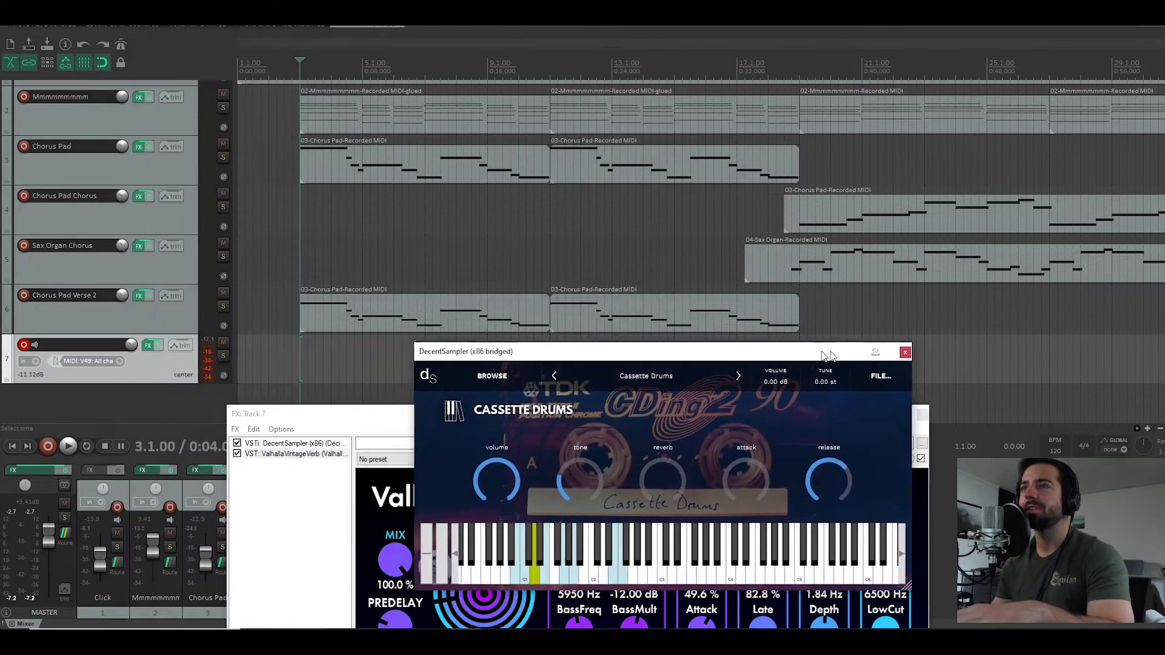
pyautogui.moveTo(565, 355); pyautogui.dragTo(561, 365)
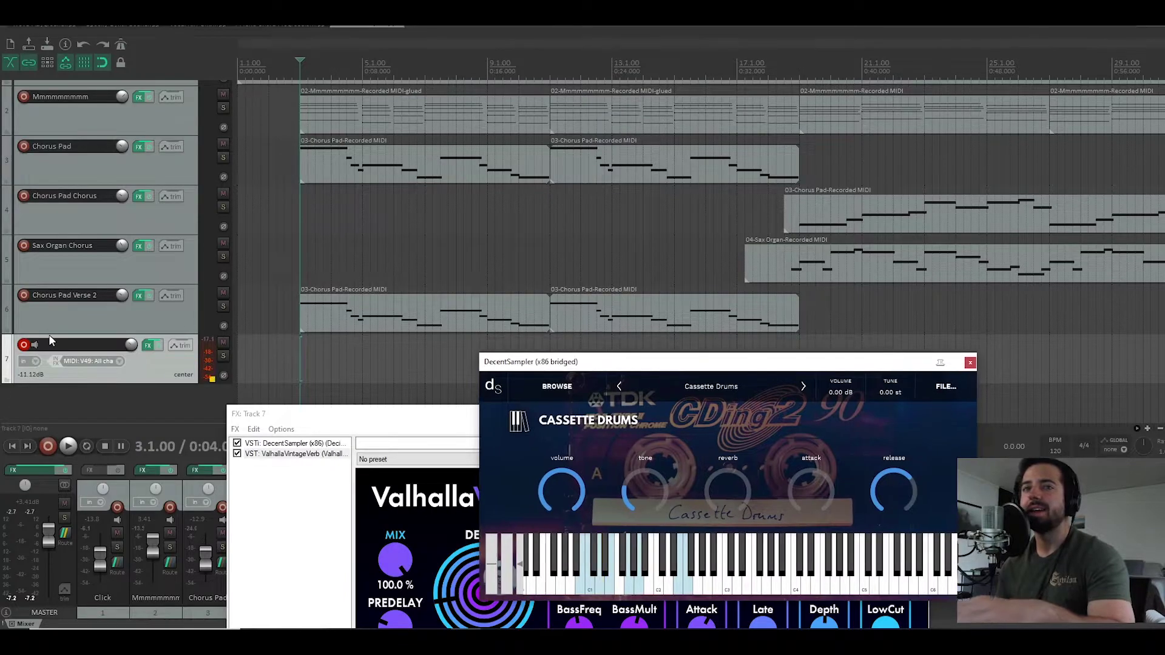
# Step: Name track 7 "Snare" and close the floating DecentSampler window
pyautogui.doubleClick(50, 345)
pyautogui.write('Sna')
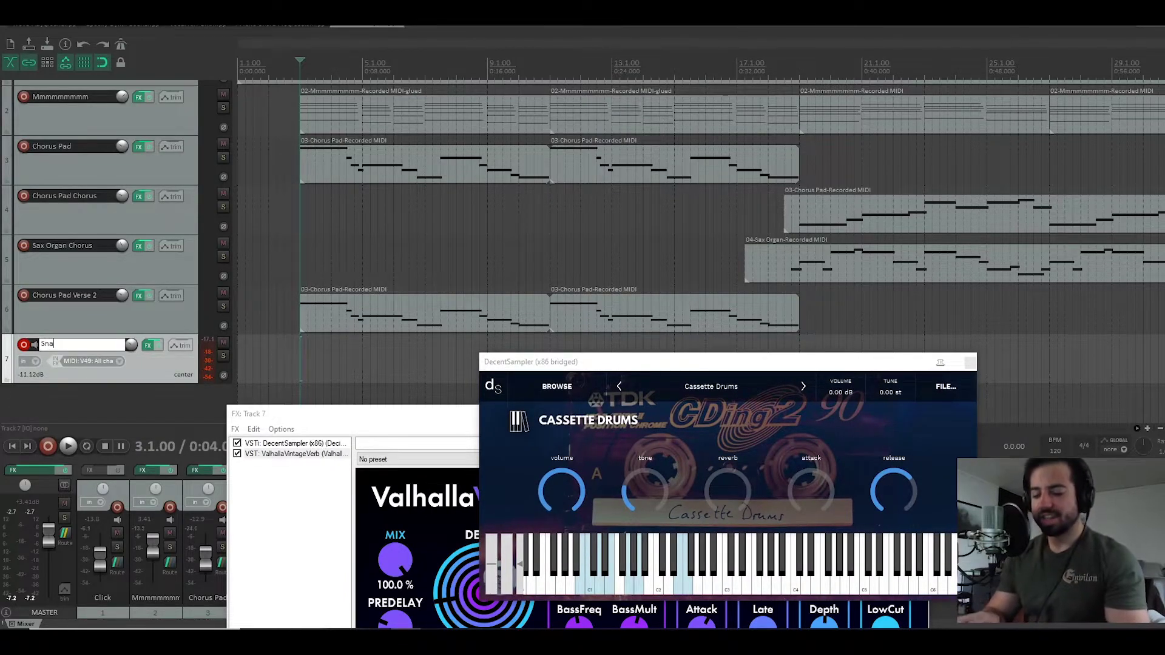
pyautogui.write('re')
pyautogui.press('Return')
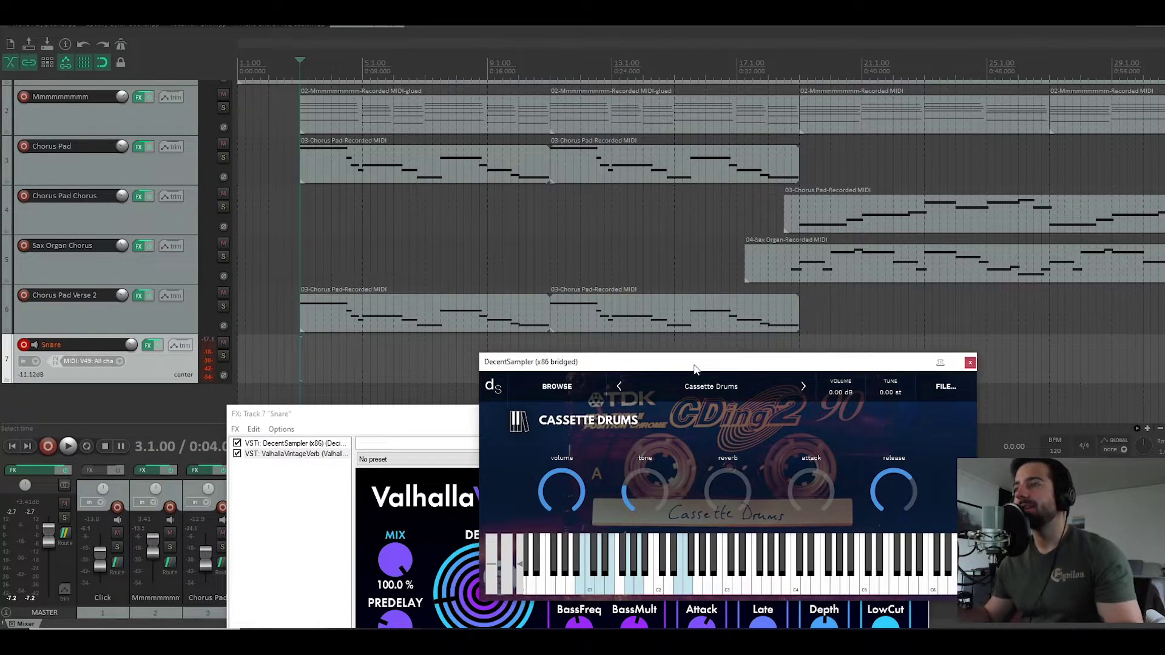
pyautogui.moveTo(695, 367); pyautogui.dragTo(650, 363)
pyautogui.click(883, 357)
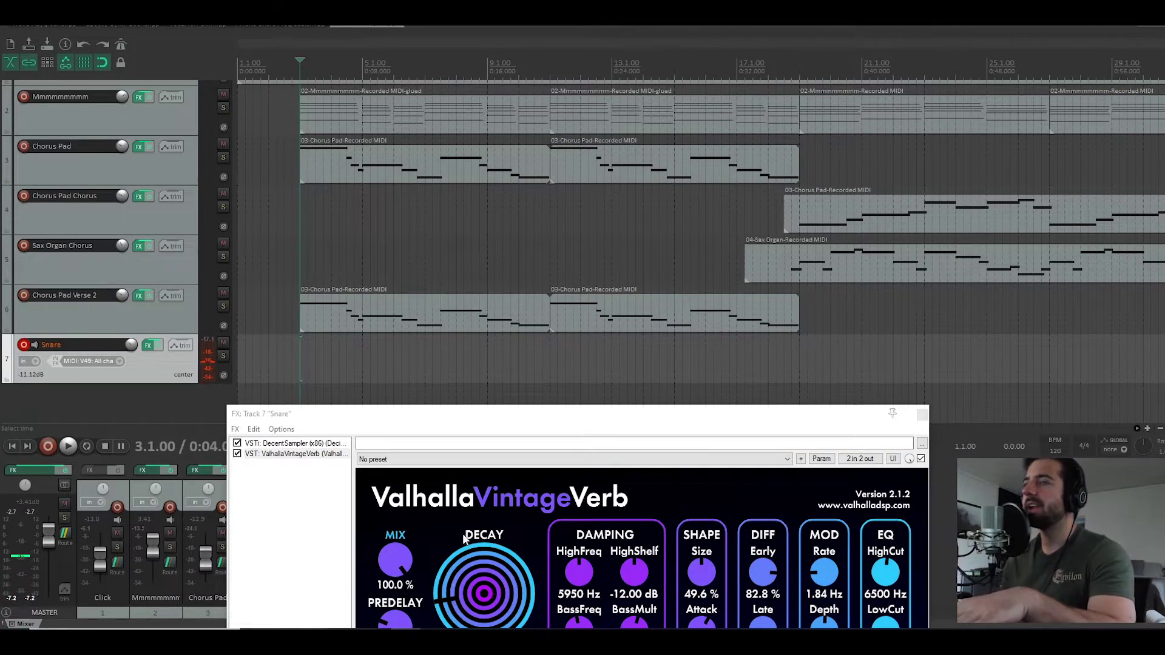
# Step: Record a snare part on track 7 from 11.1.00 to past measure 19
pyautogui.click(550, 357)
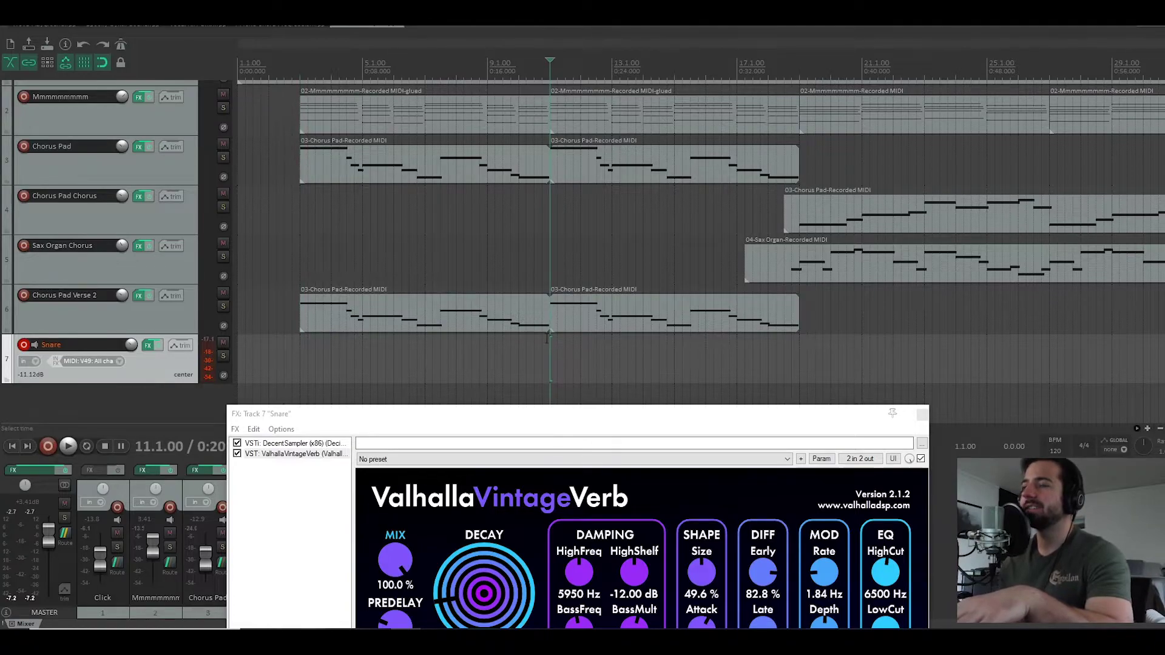
pyautogui.scroll(1, 204, 261)
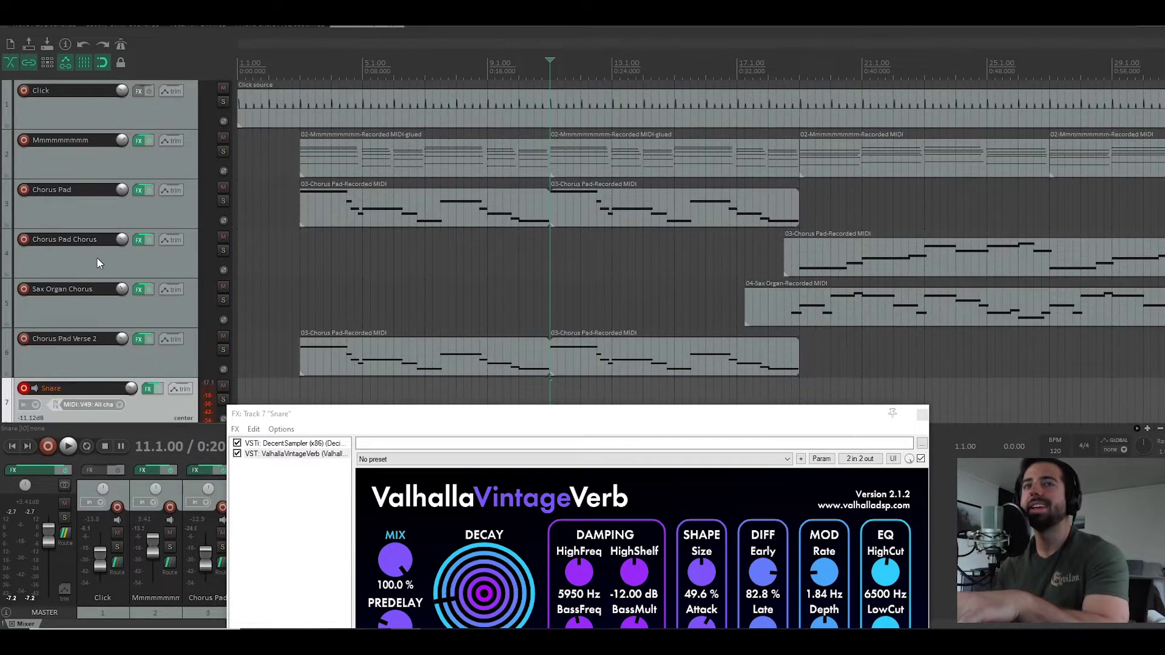
pyautogui.scroll(-1, 90, 246)
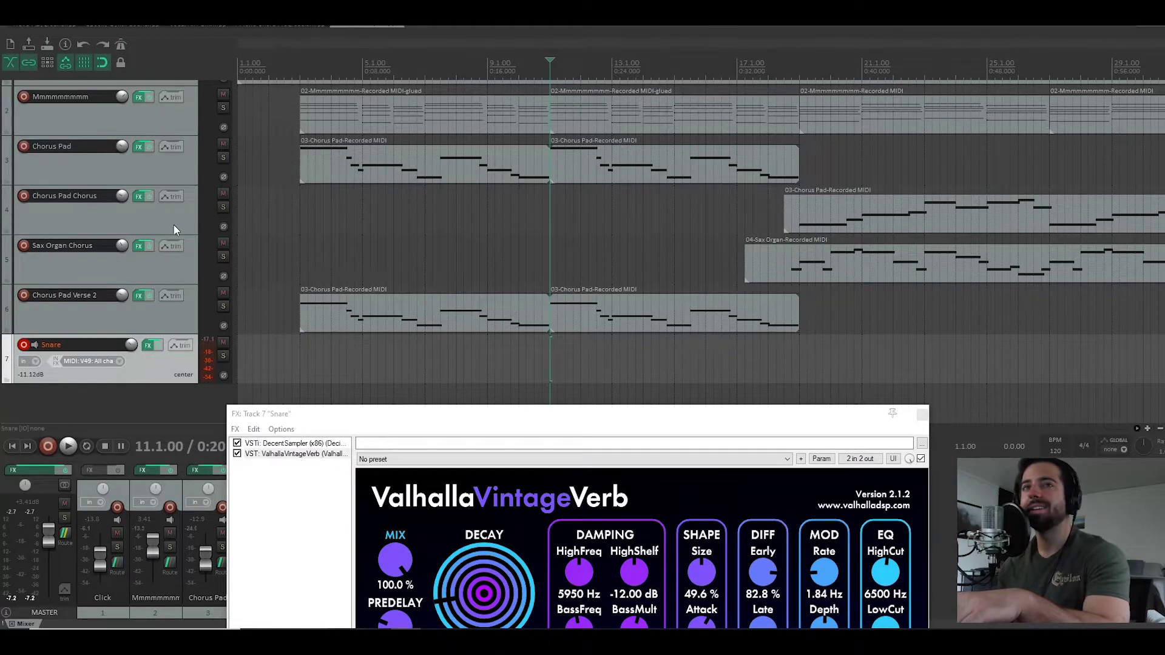
pyautogui.scroll(1, 177, 225)
pyautogui.scroll(-1, 26, 229)
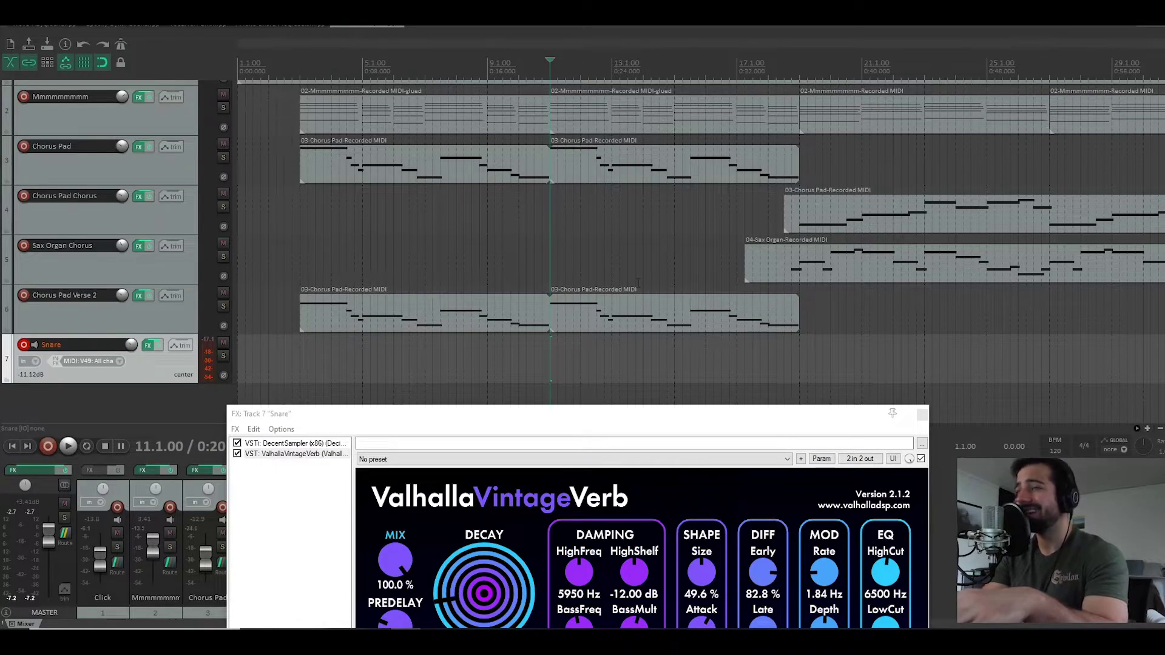
pyautogui.hotkey('ctrl', 'r')
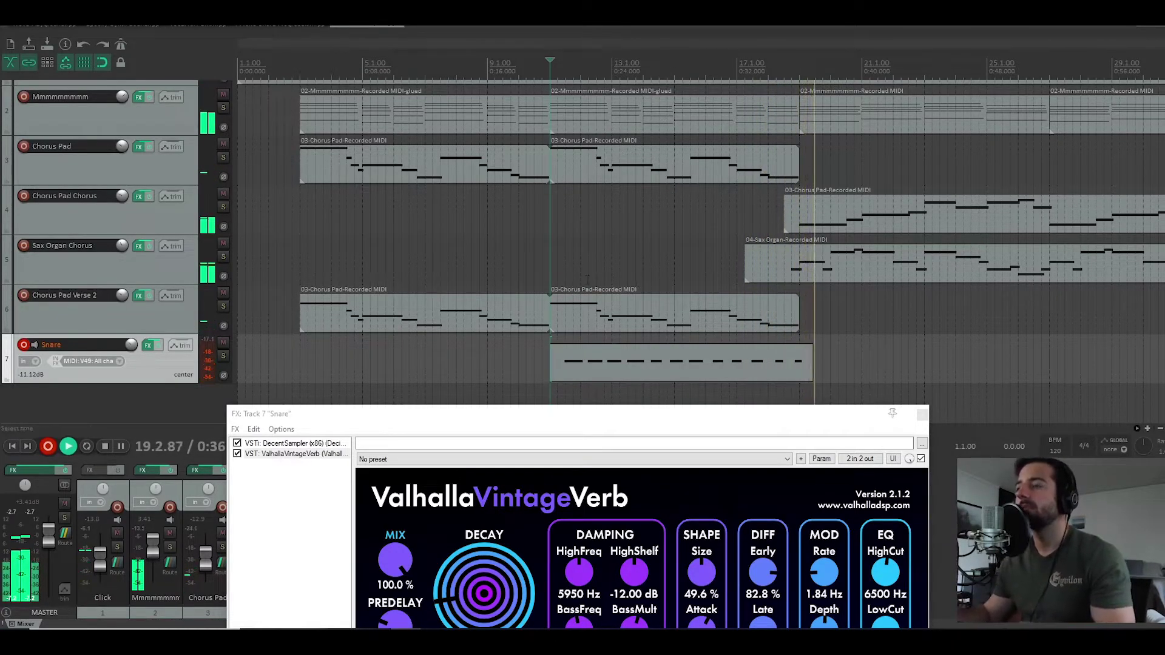
# Step: Stop recording and quantize the positions of all recorded snare notes to a straight 1/8 grid
pyautogui.press('space')
pyautogui.click(609, 359)
pyautogui.doubleClick(609, 359)
pyautogui.press('q')
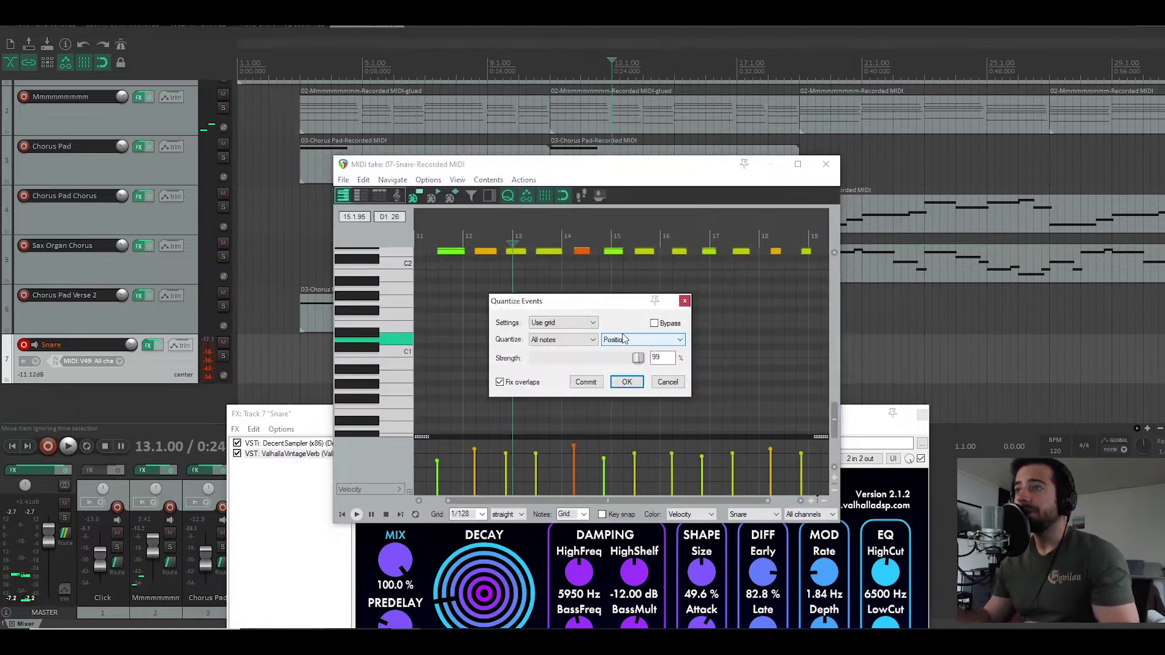
pyautogui.click(666, 382)
pyautogui.click(467, 514)
pyautogui.click(467, 565)
pyautogui.press('q')
pyautogui.click(627, 381)
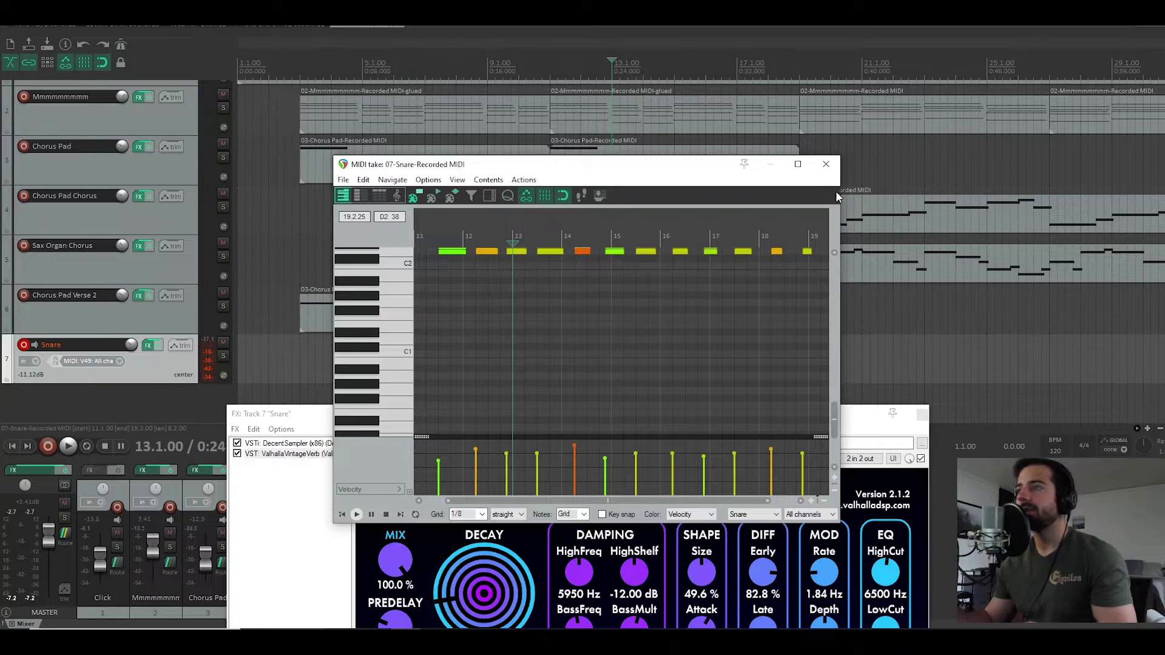
pyautogui.click(825, 164)
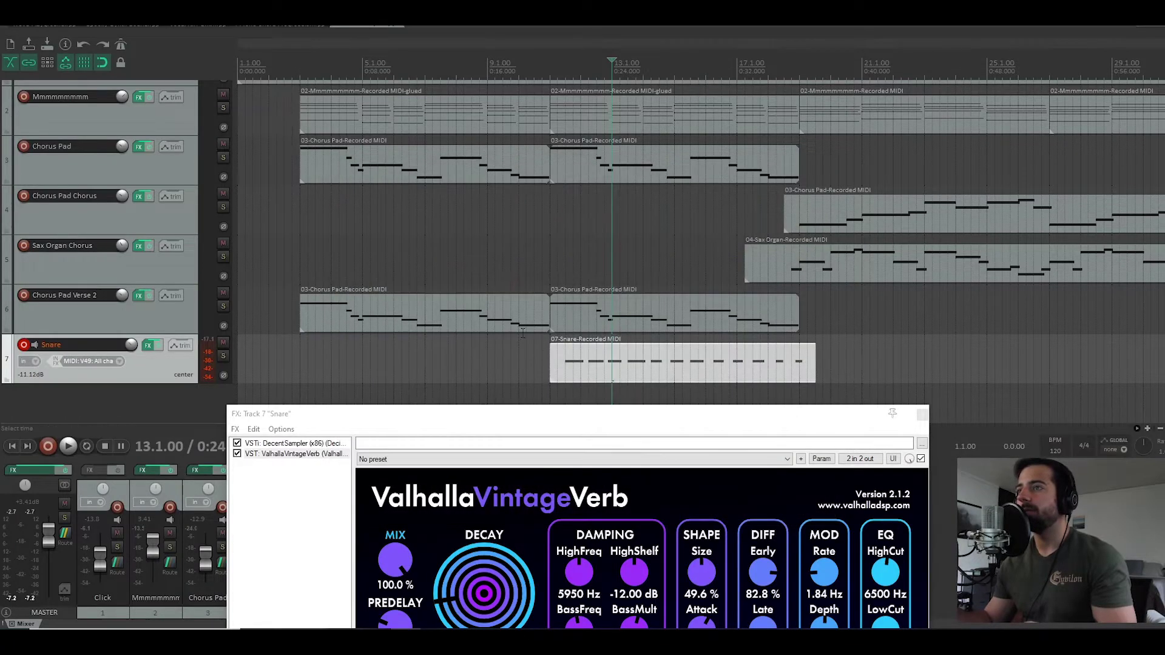
pyautogui.click(552, 357)
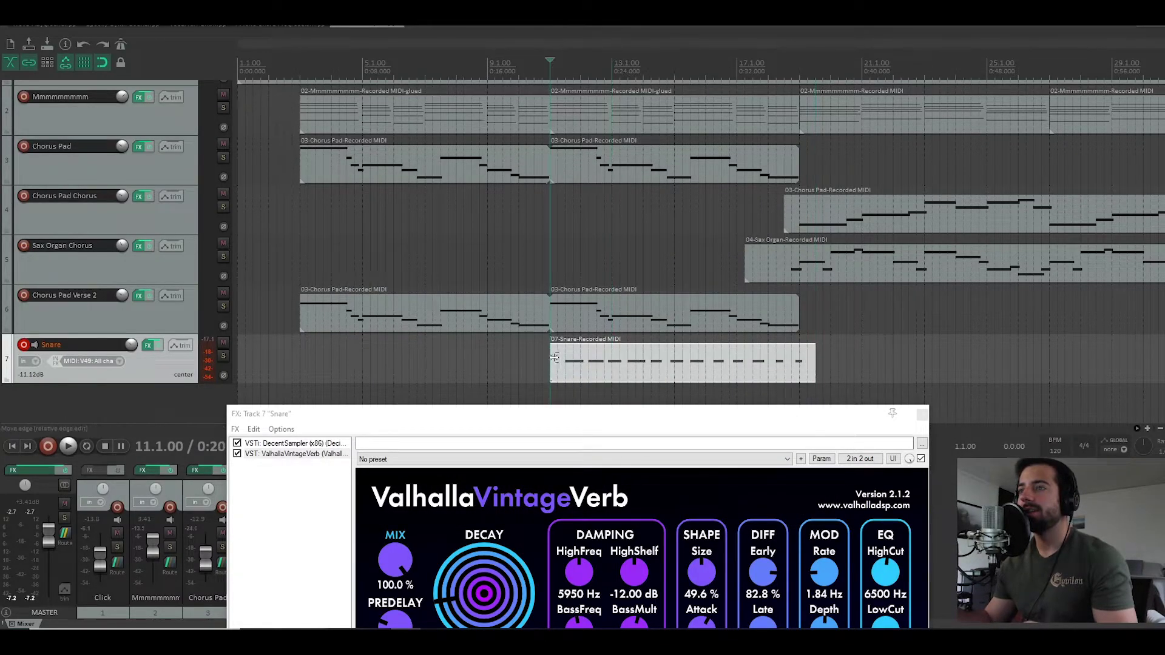
pyautogui.click(558, 357)
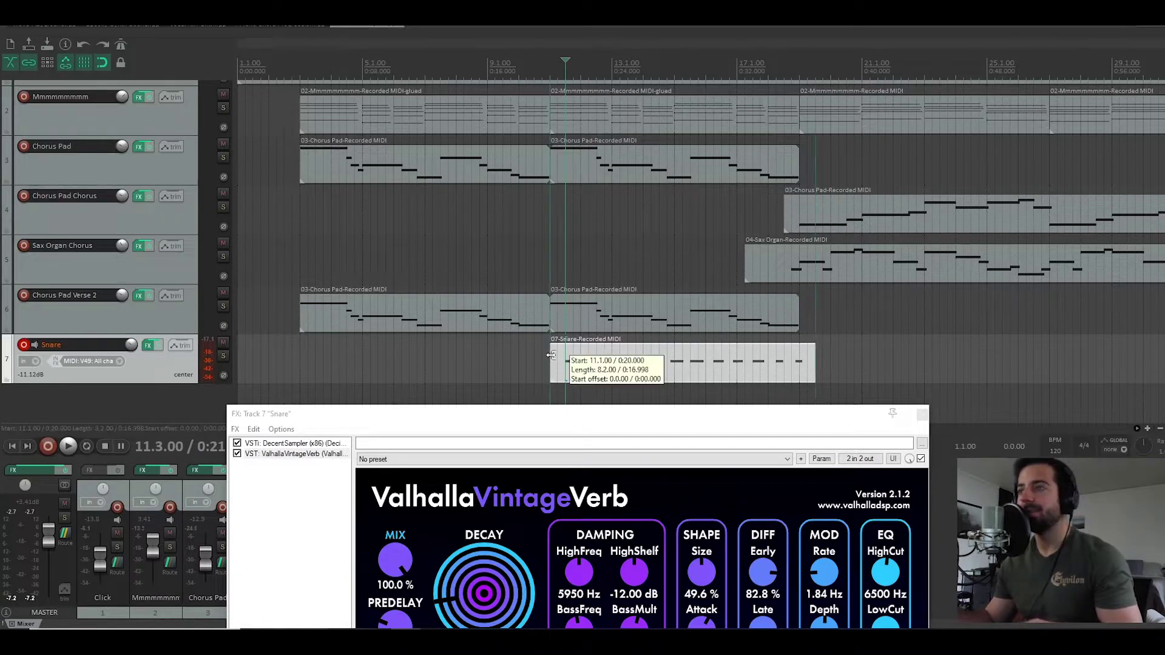
pyautogui.press('Delete')
pyautogui.hotkey('ctrl', 'z')
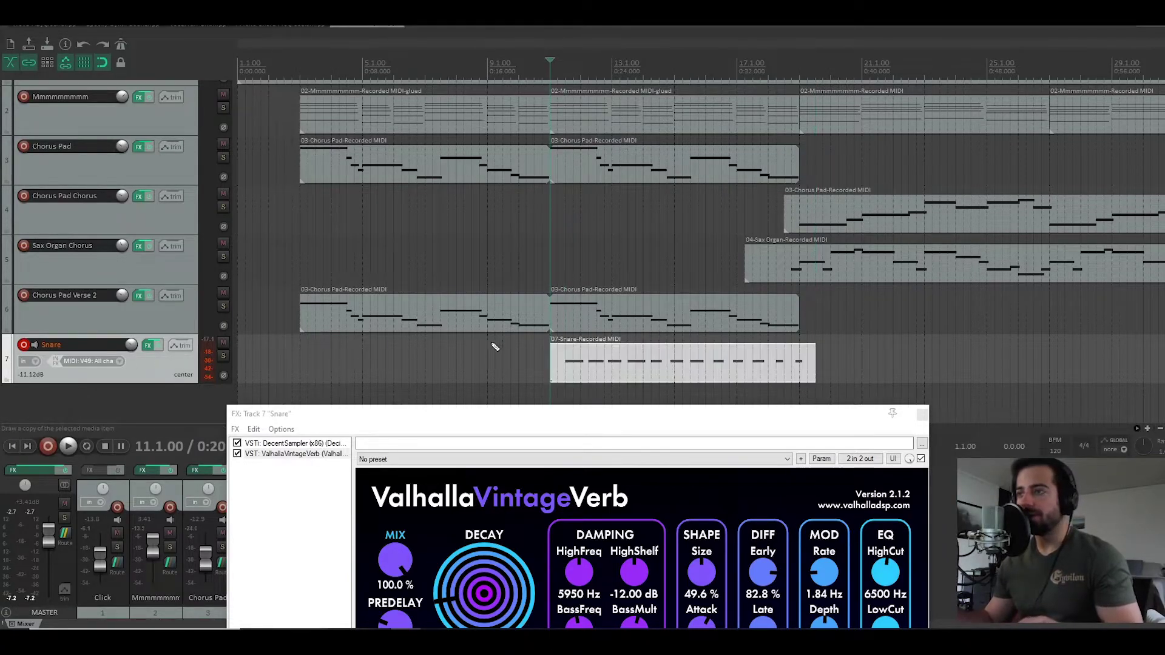
# Step: Duplicate the snare item to start at bar 3 and delete the copy's first six notes, up to bar 7
pyautogui.moveTo(553, 356); pyautogui.dragTo(304, 355)
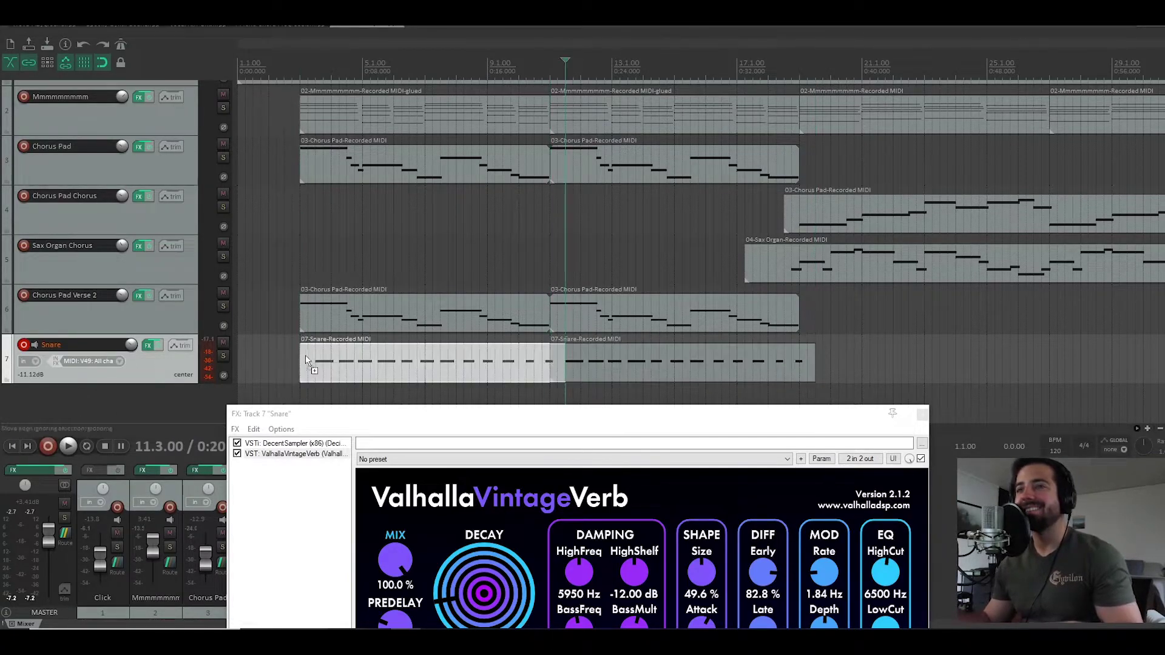
pyautogui.doubleClick(313, 356)
pyautogui.doubleClick(460, 251)
pyautogui.click(479, 251)
pyautogui.rightClick(494, 251)
pyautogui.rightClick(515, 252)
pyautogui.rightClick(532, 251)
pyautogui.rightClick(551, 251)
pyautogui.scroll(3, 651, 259)
pyautogui.scroll(-2, 701, 273)
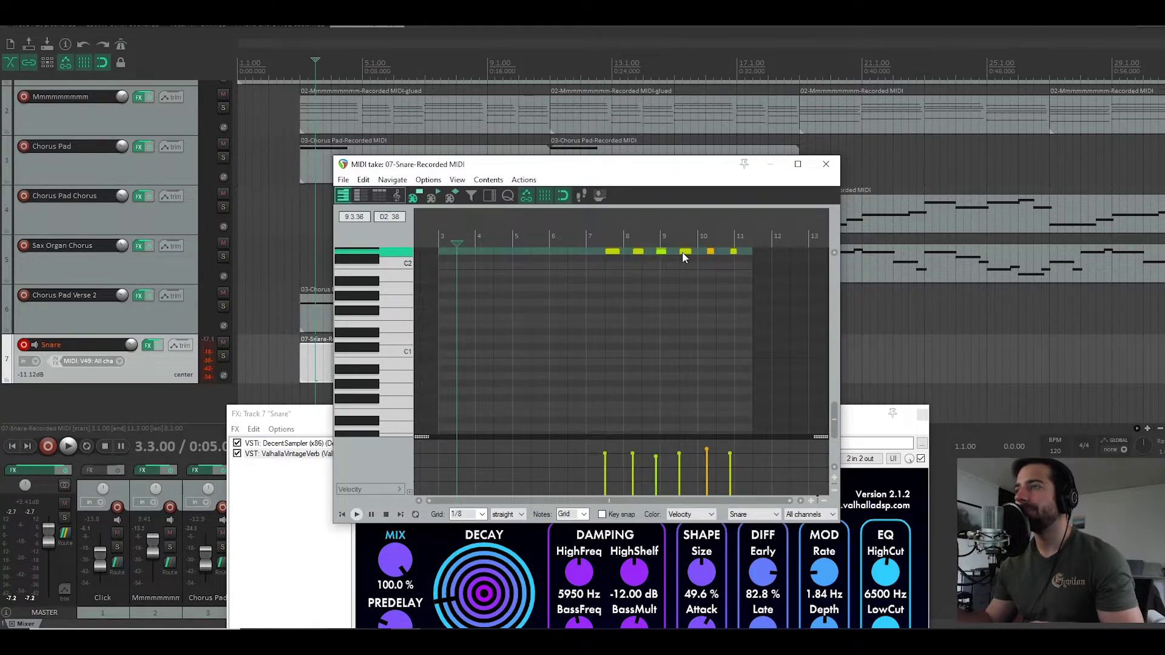
# Step: Delete the last note and those around bars 7 and 9 from the copied snare item, and trim its end to bar 11
pyautogui.rightClick(733, 252)
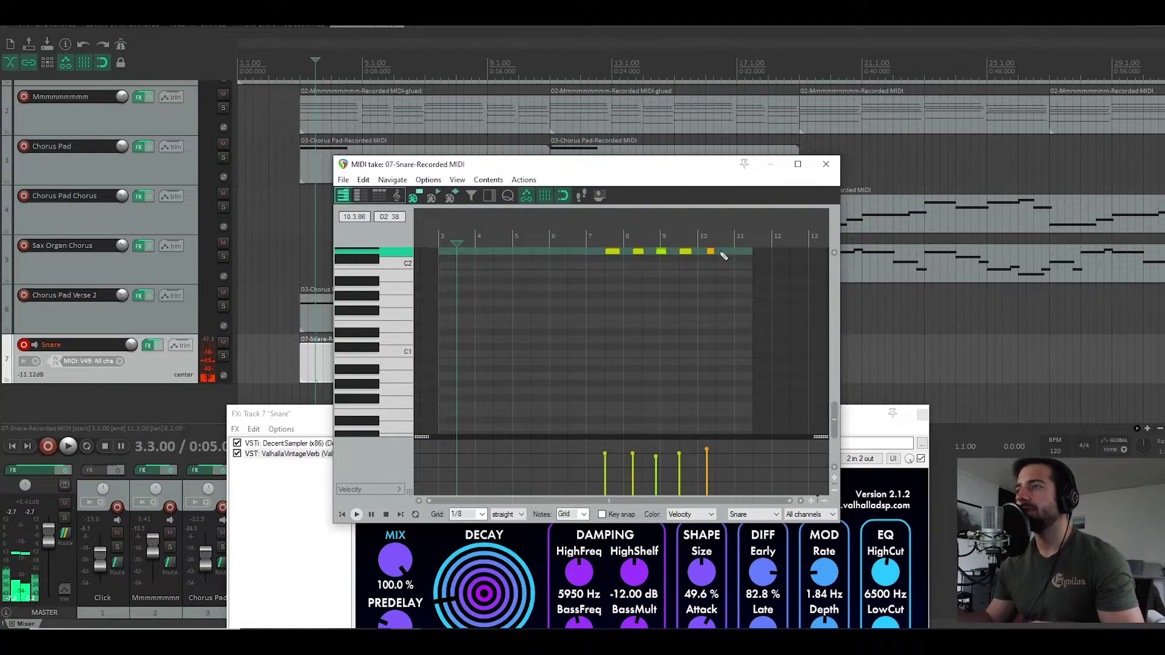
pyautogui.rightClick(611, 252)
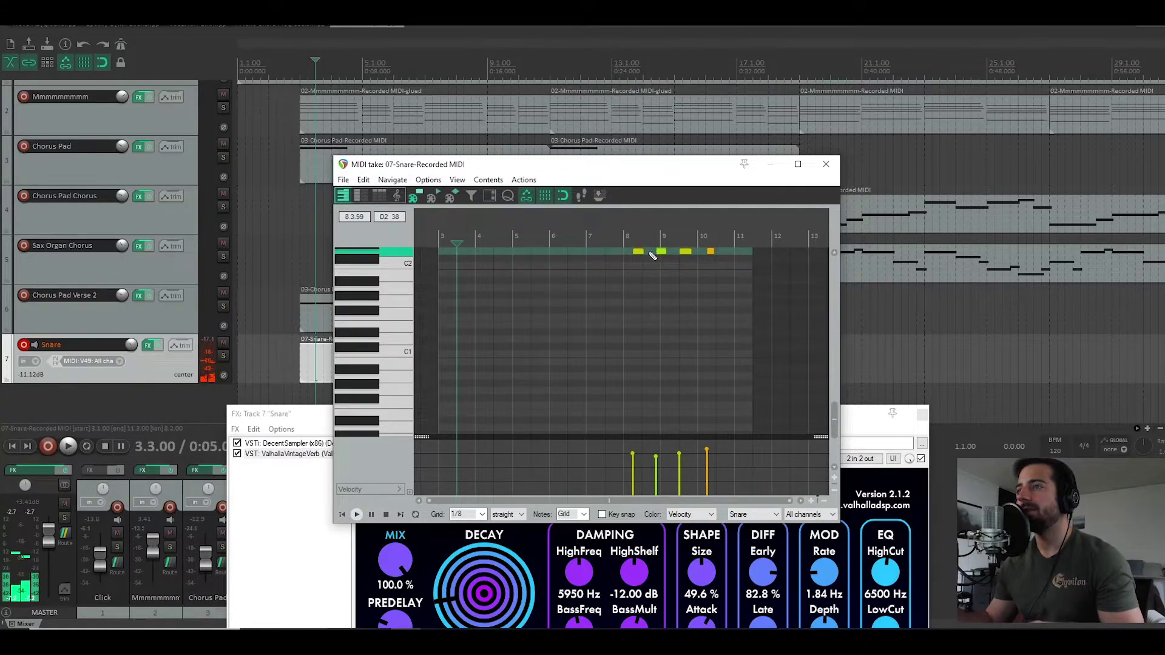
pyautogui.rightClick(660, 252)
pyautogui.scroll(1, 664, 266)
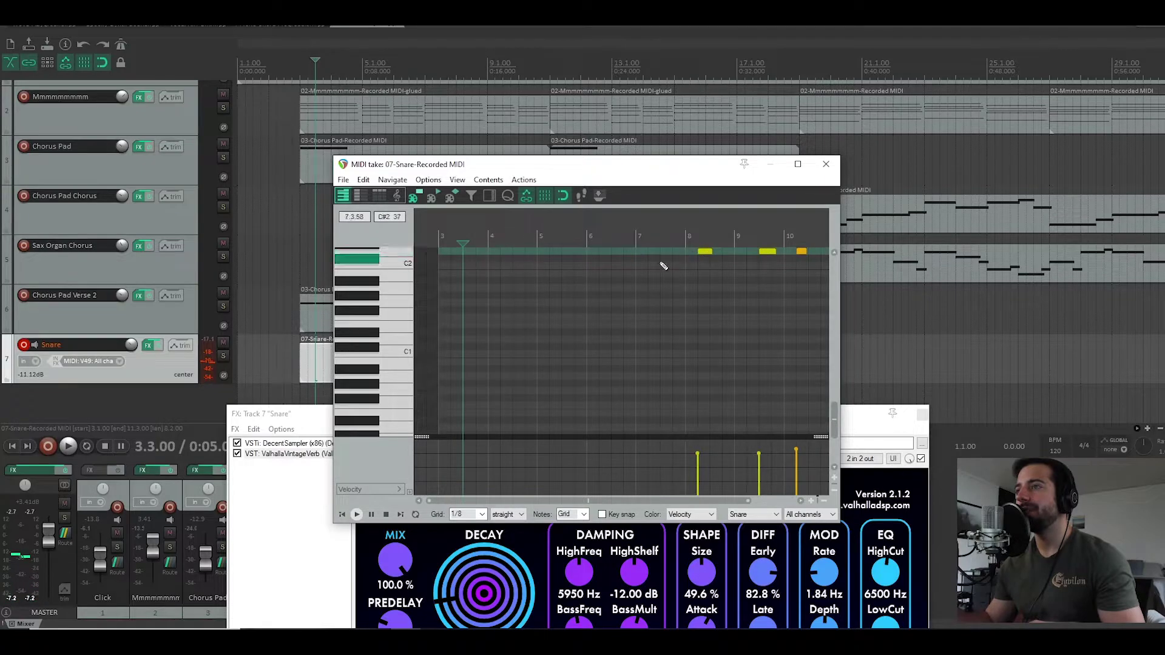
pyautogui.click(825, 164)
pyautogui.moveTo(565, 364); pyautogui.dragTo(551, 364)
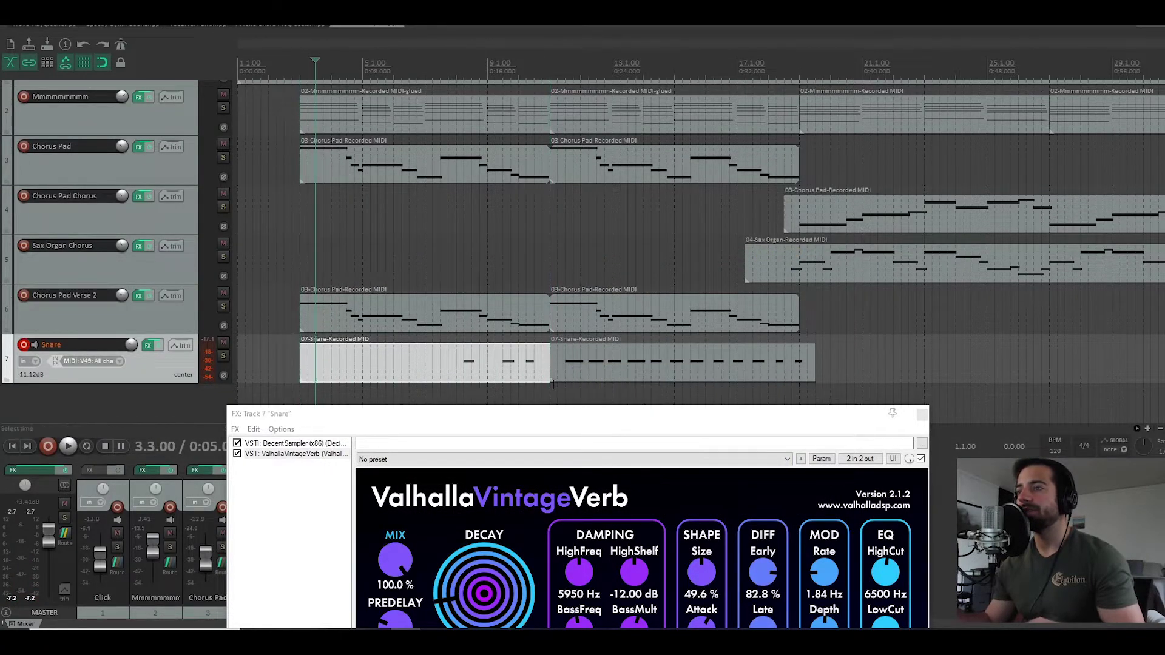
# Step: Listen to the arrangement from bar 11 and stop playback
pyautogui.click(556, 386)
pyautogui.press('space')
pyautogui.press('space')
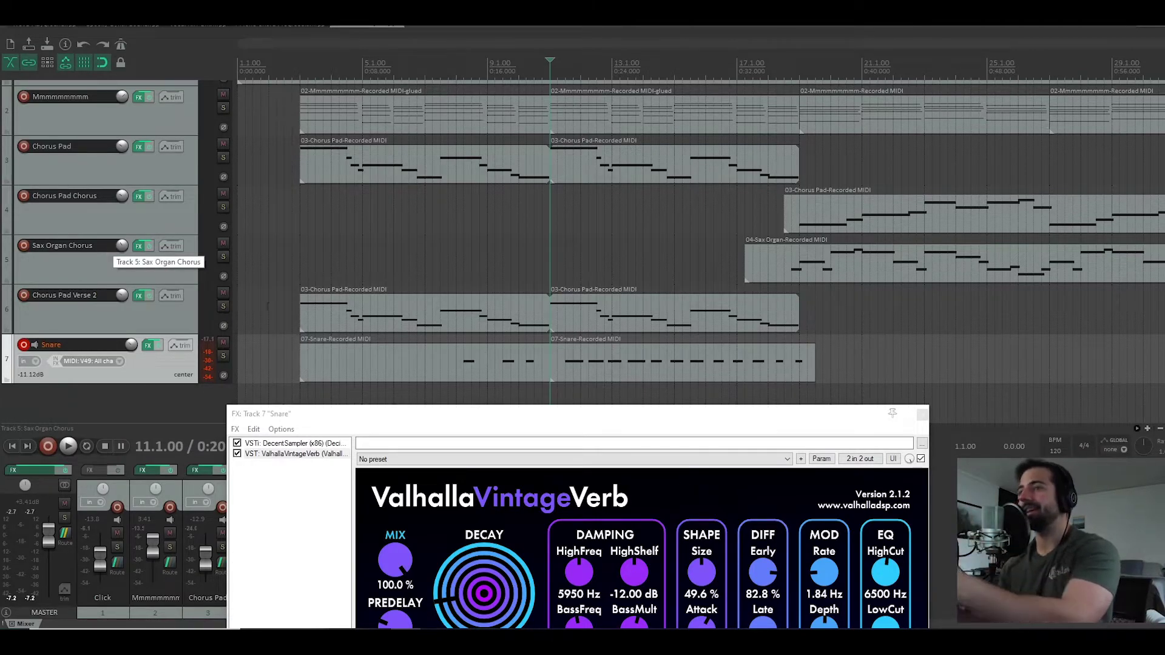
# Step: Lower the velocities of the three remaining notes in the first snare item
pyautogui.doubleClick(457, 373)
pyautogui.click(703, 250)
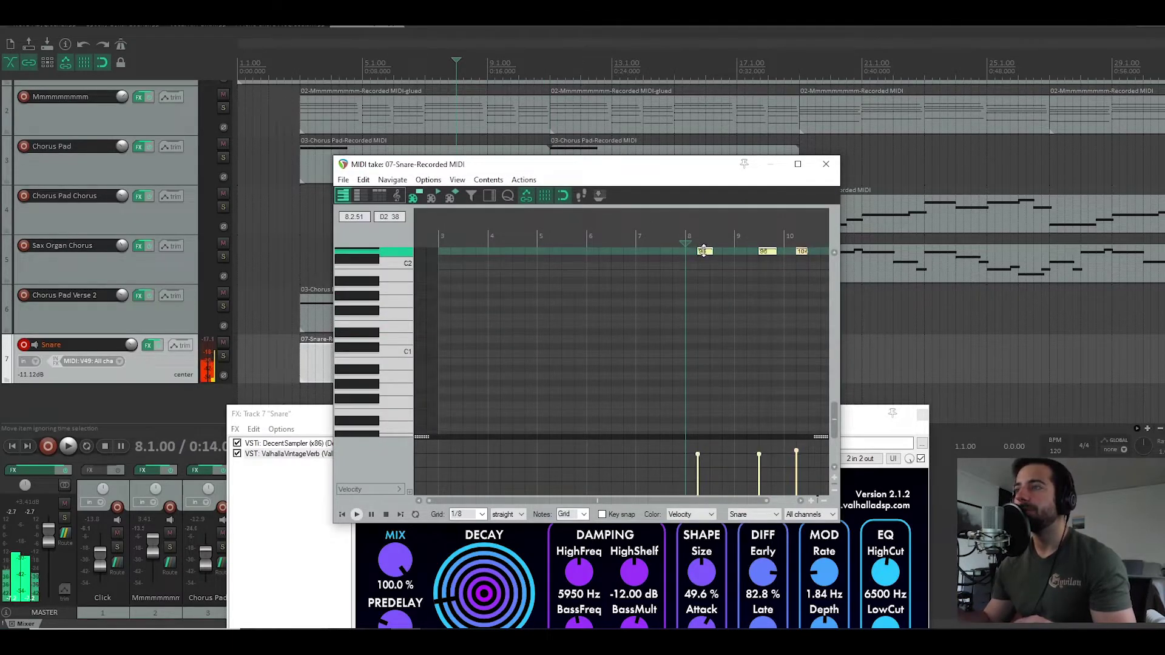
pyautogui.click(826, 165)
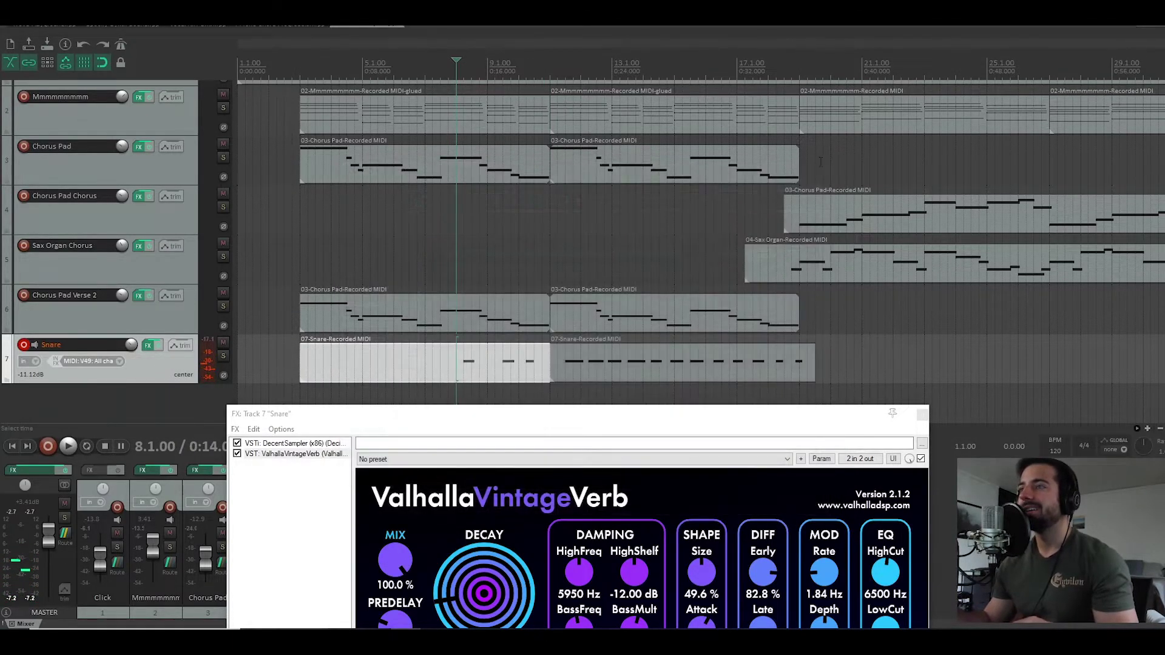
# Step: Start playback from bar 3 and close the snare track's effects window
pyautogui.click(305, 269)
pyautogui.press('space')
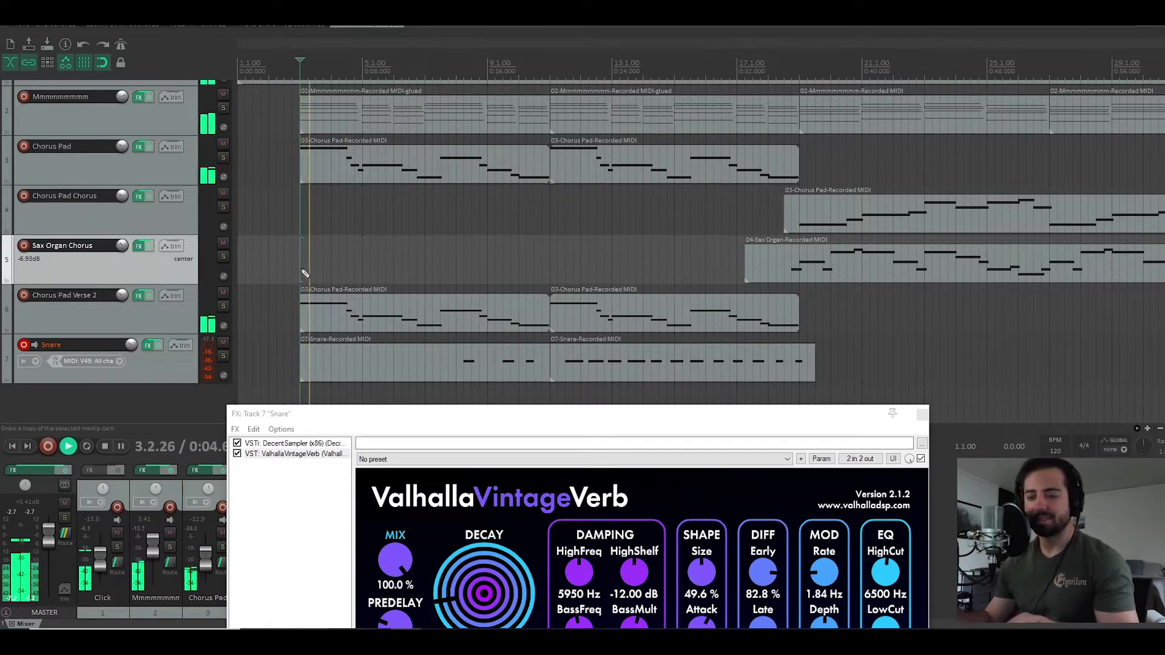
pyautogui.click(921, 414)
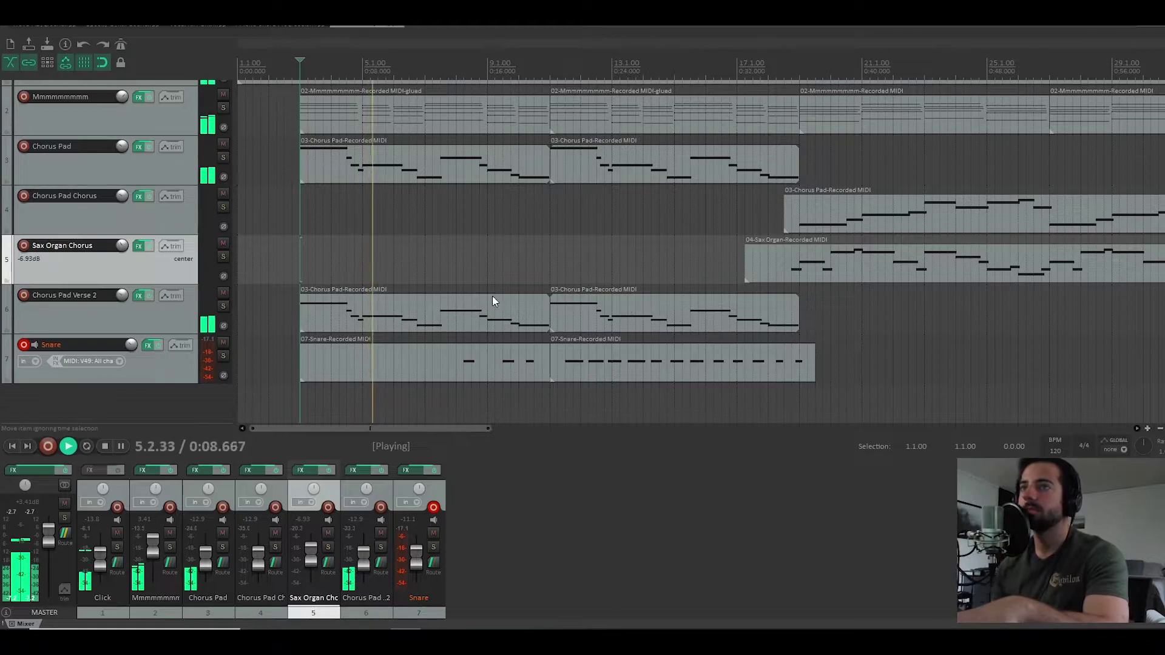
# Step: Lower the snare track's volume to -12.96 dB while the song plays
pyautogui.scroll(1, 213, 266)
pyautogui.scroll(-1, 163, 273)
pyautogui.scroll(-2, 335, 232)
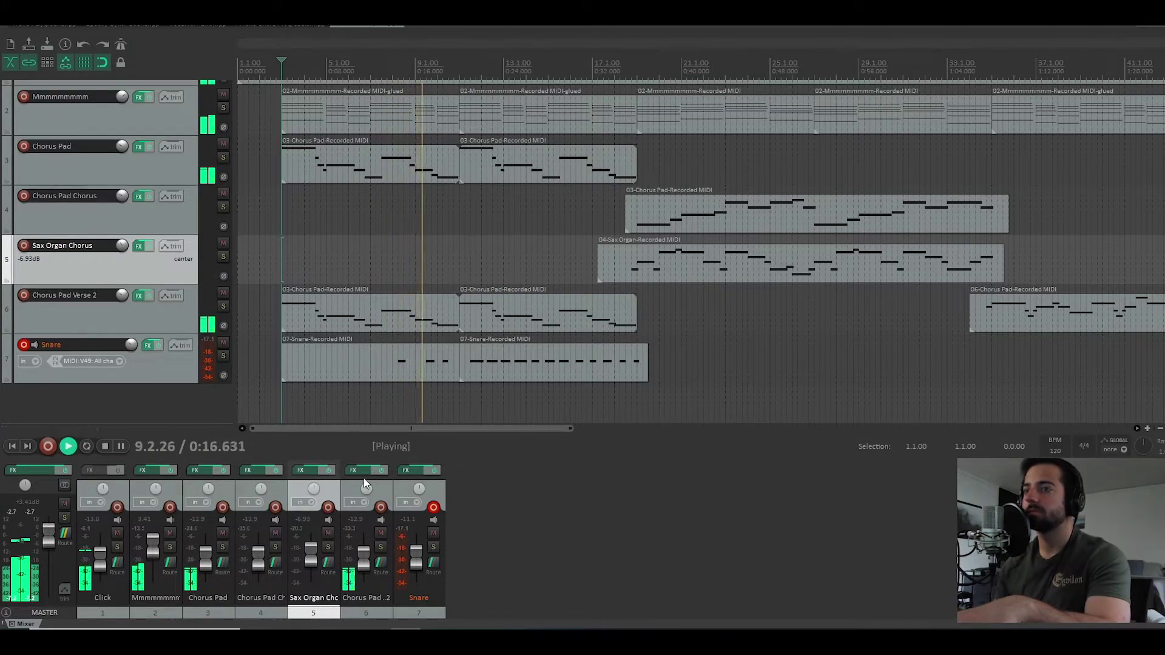
pyautogui.scroll(-3, 417, 564)
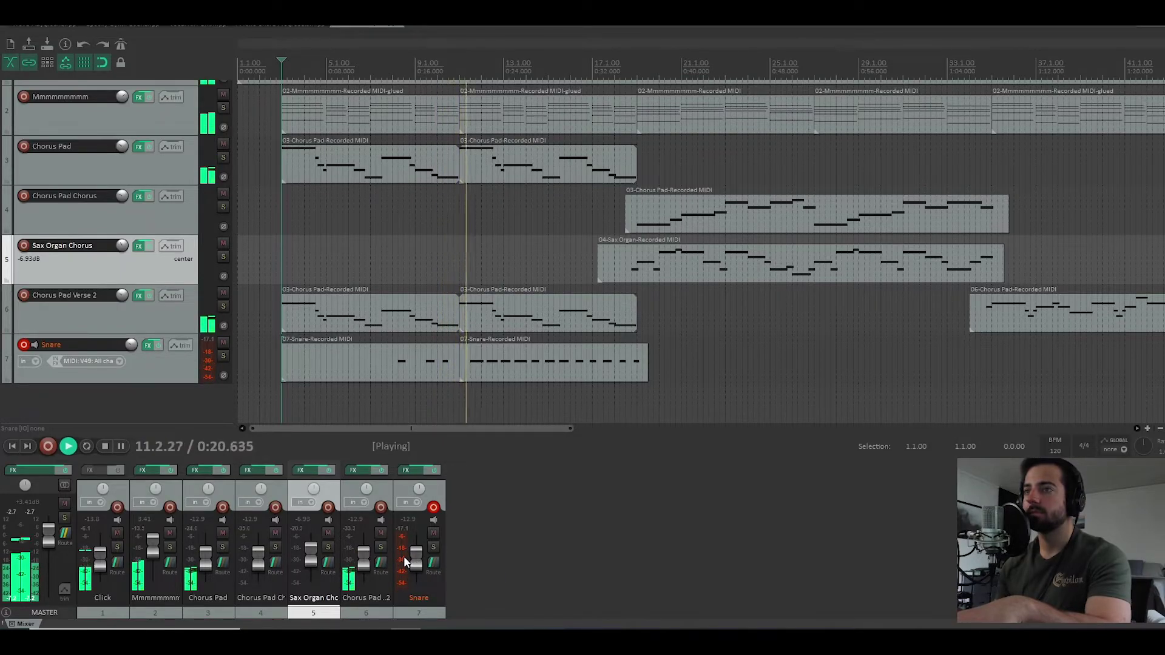
# Step: Review the first snare item's notes, and fine-tune the snare track's volume to -13.02 dB before stopping playback
pyautogui.doubleClick(447, 368)
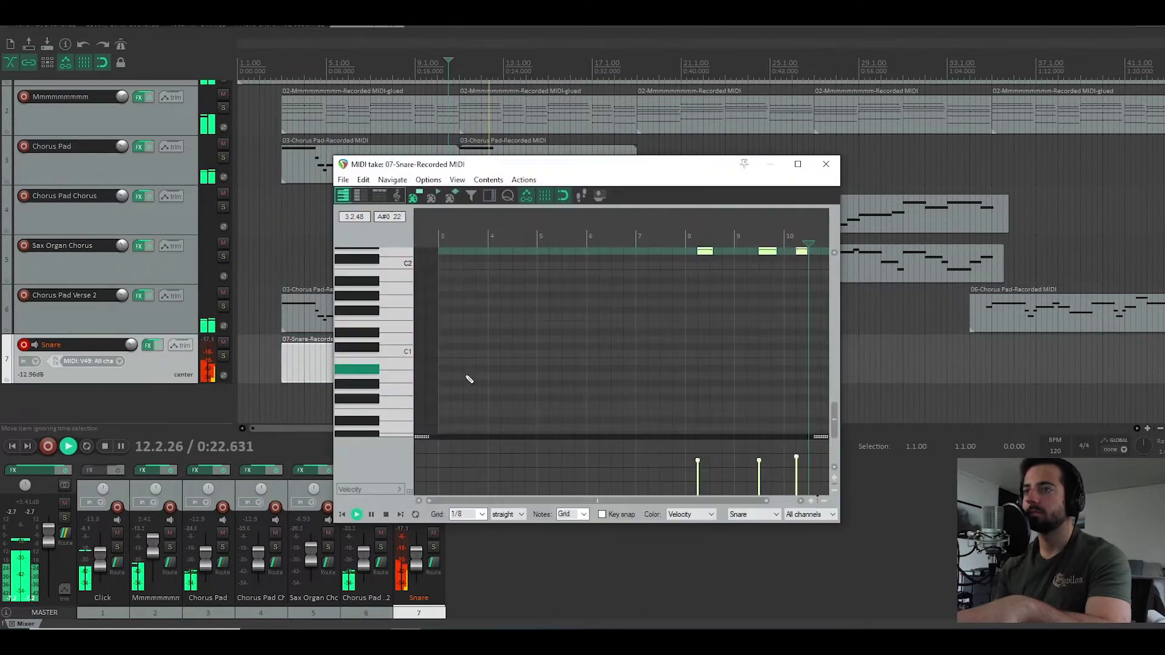
pyautogui.scroll(-2, 649, 365)
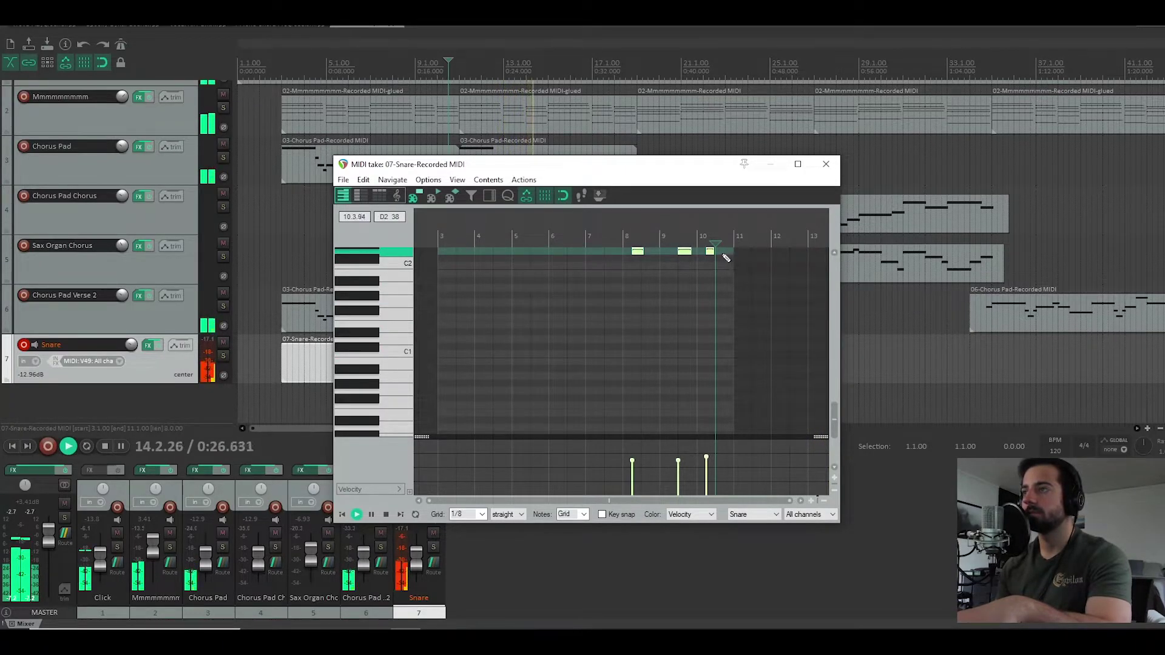
pyautogui.click(819, 169)
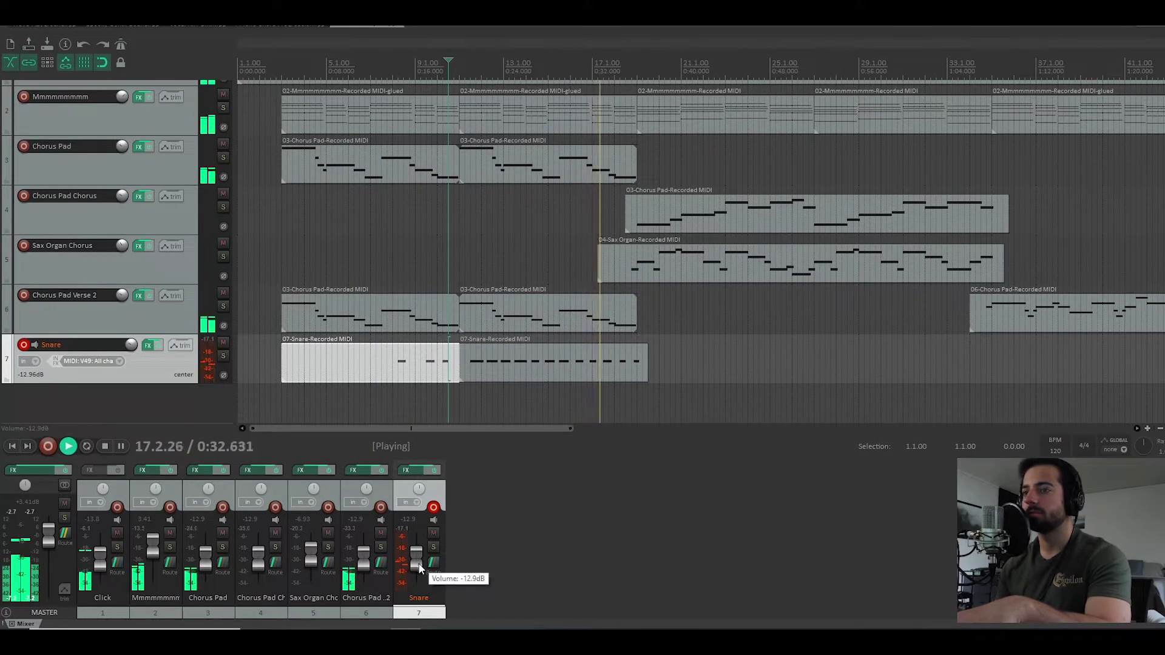
pyautogui.scroll(-1, 418, 563)
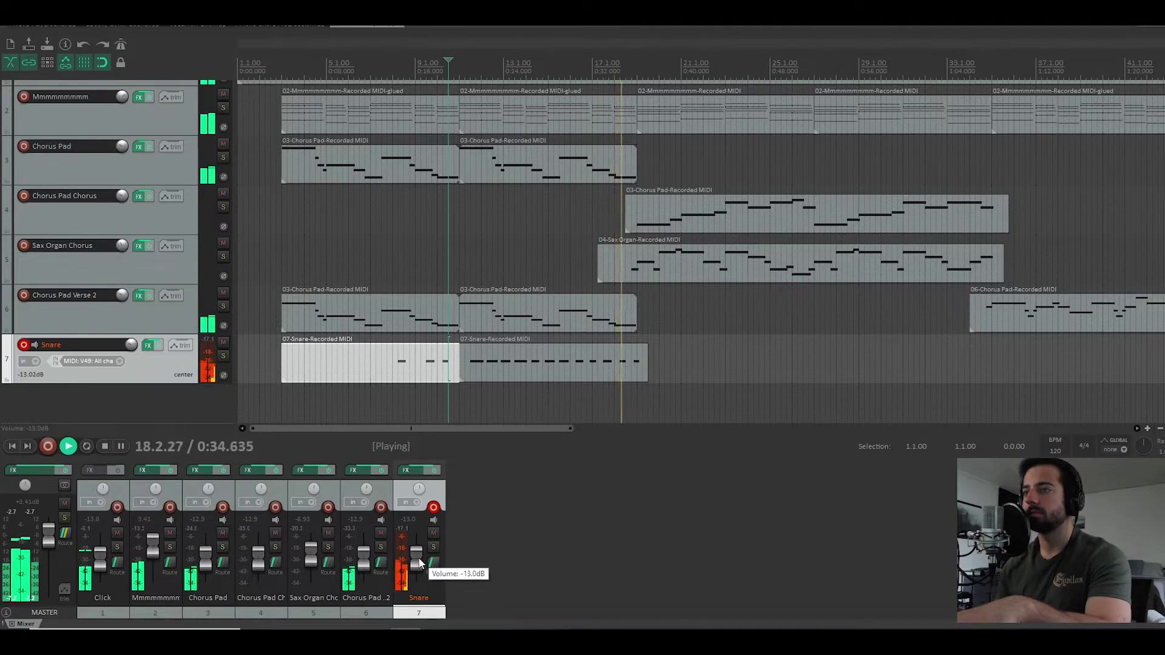
pyautogui.press('space')
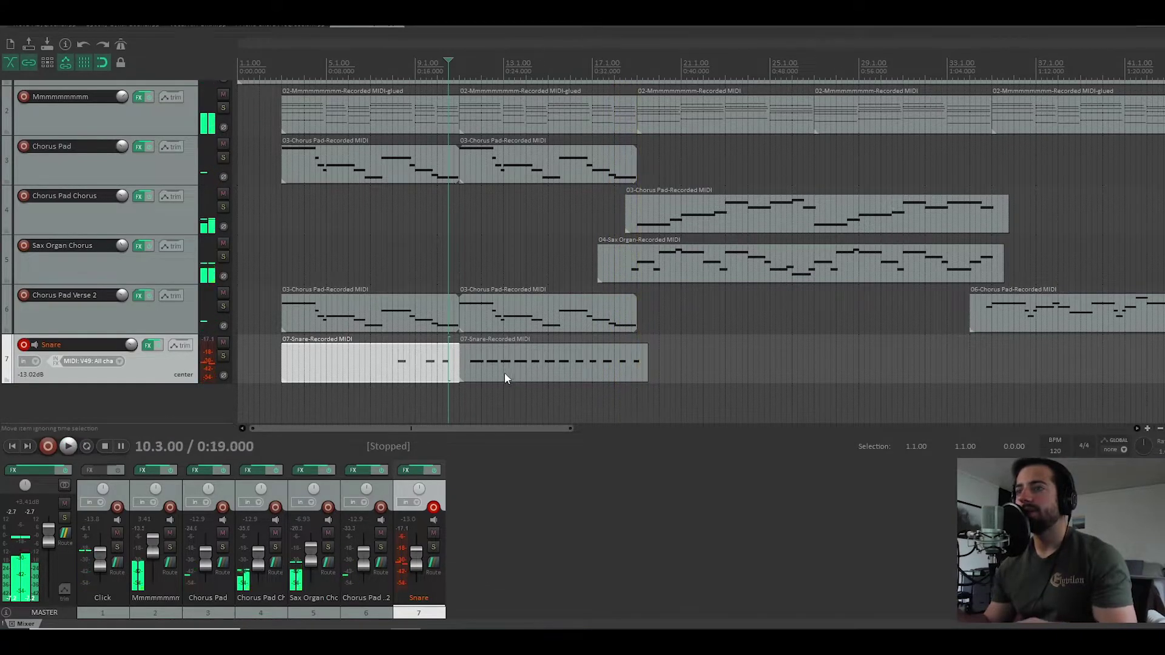
# Step: Glue the snare items and open the glued item for editing
pyautogui.rightClick(484, 369)
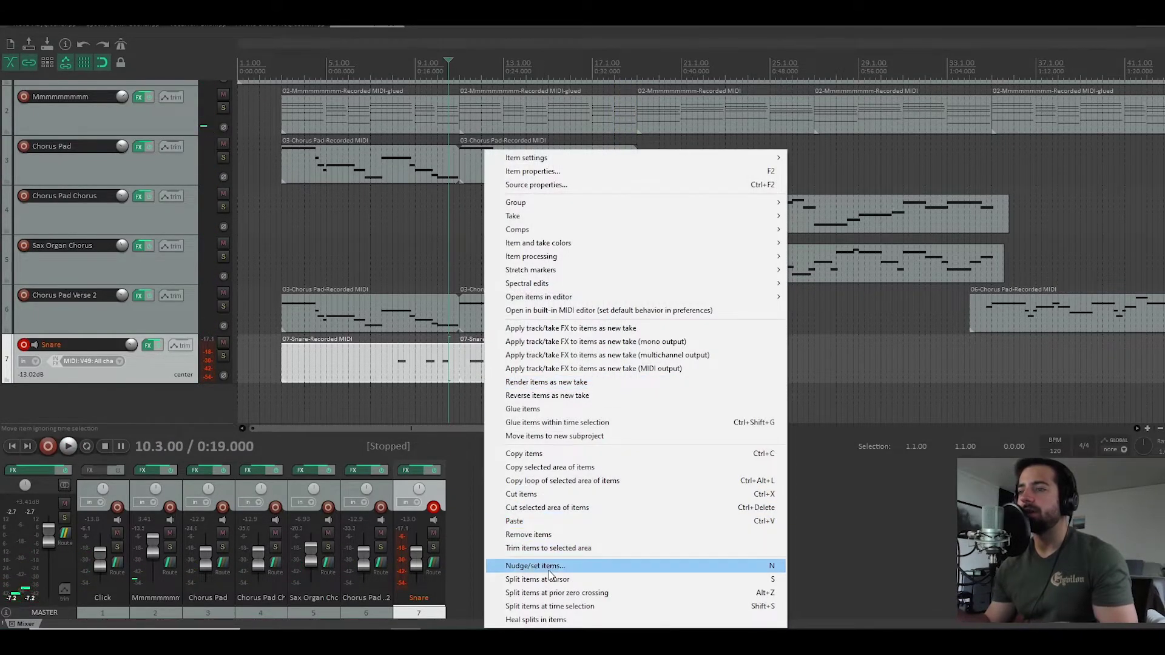
pyautogui.click(522, 409)
pyautogui.doubleClick(504, 364)
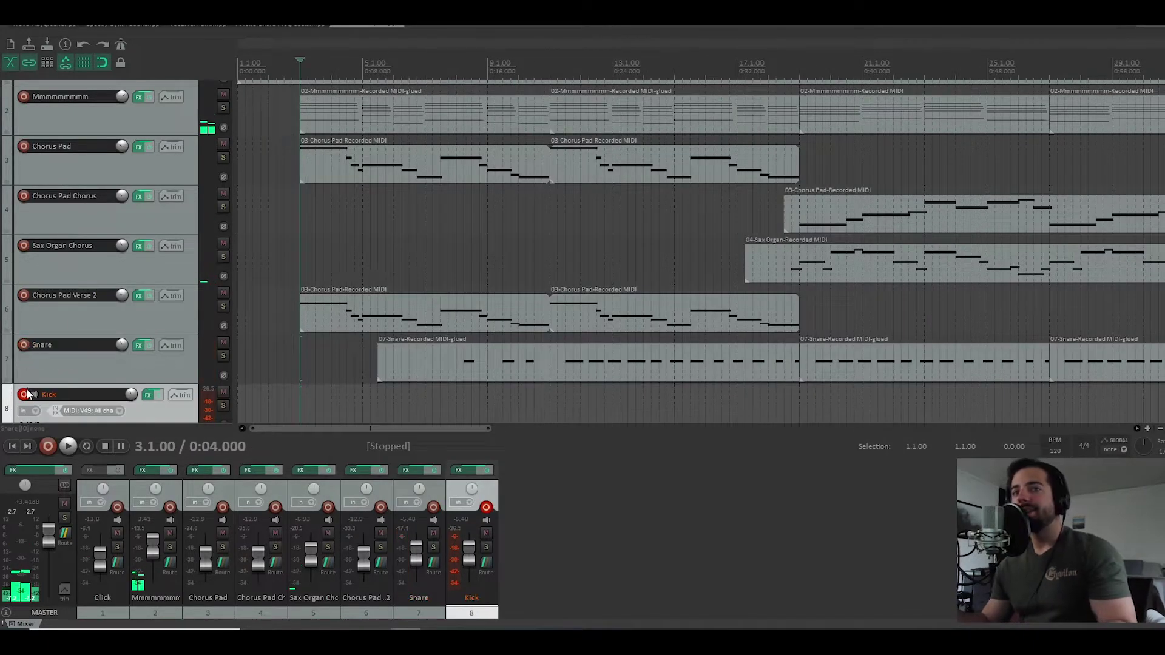
# Step: Play the song from bar 3 with the kick track armed to rehearse the kick part, and stop playback
pyautogui.scroll(-1, 176, 382)
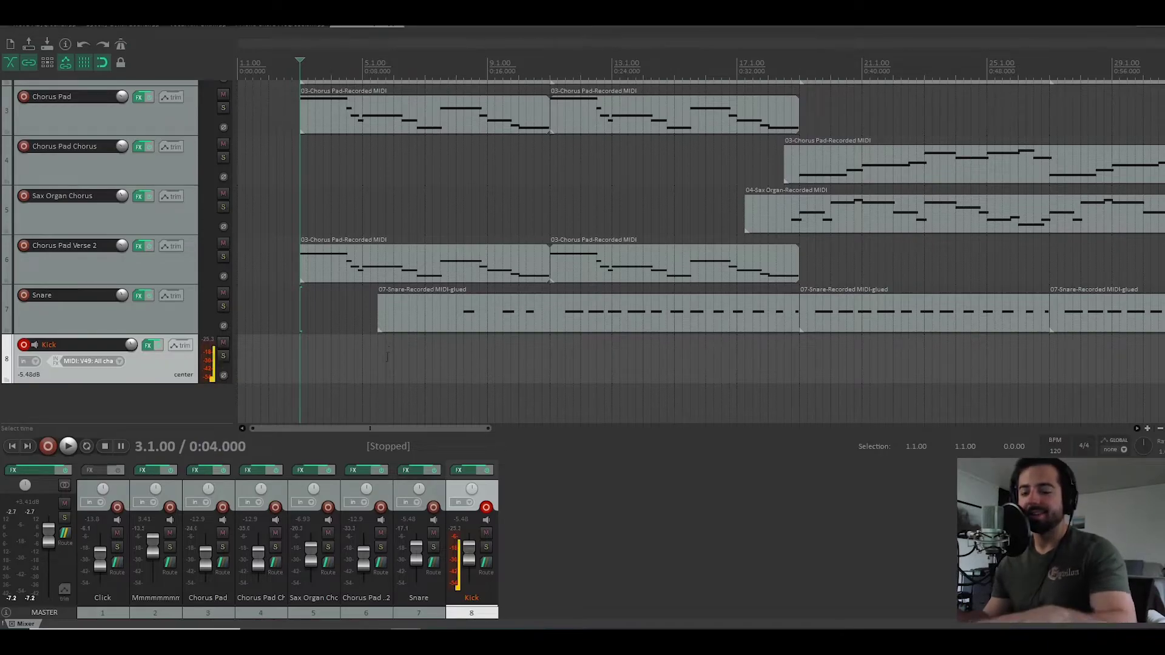
pyautogui.press('space')
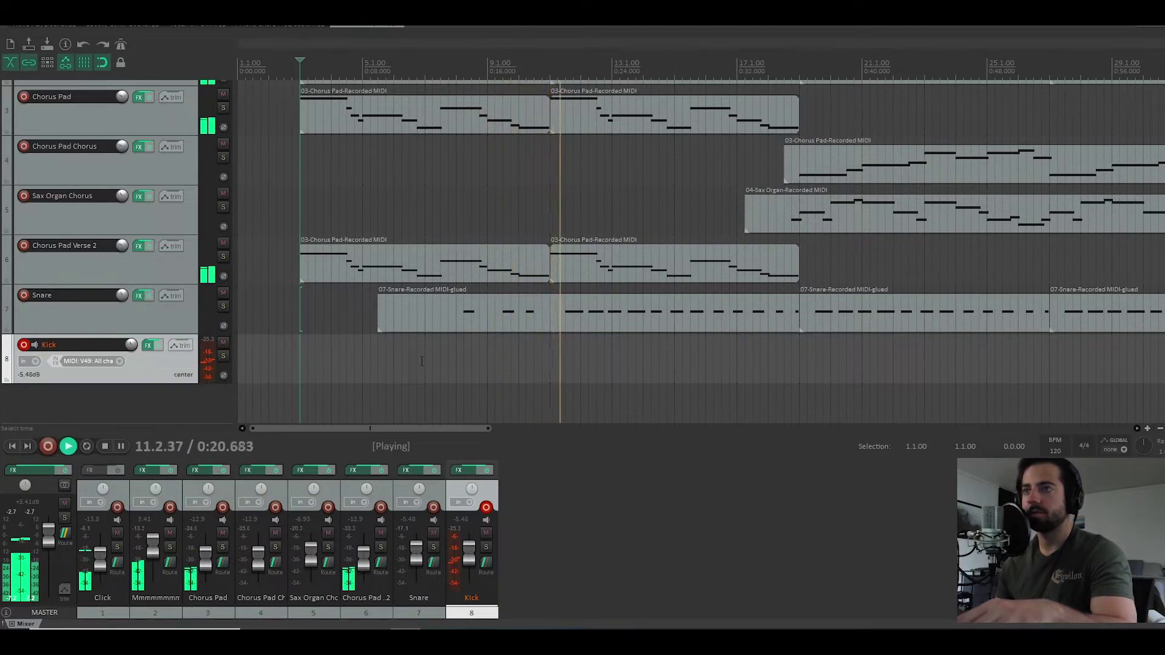
pyautogui.press('space')
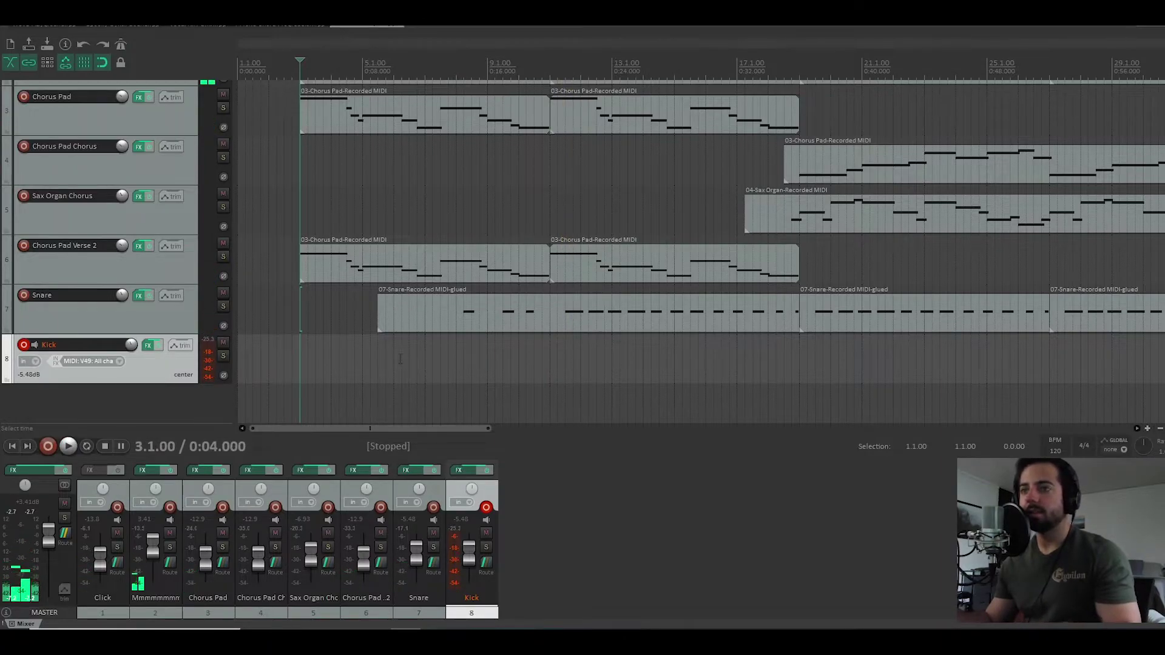
pyautogui.hotkey('ctrl', 'r')
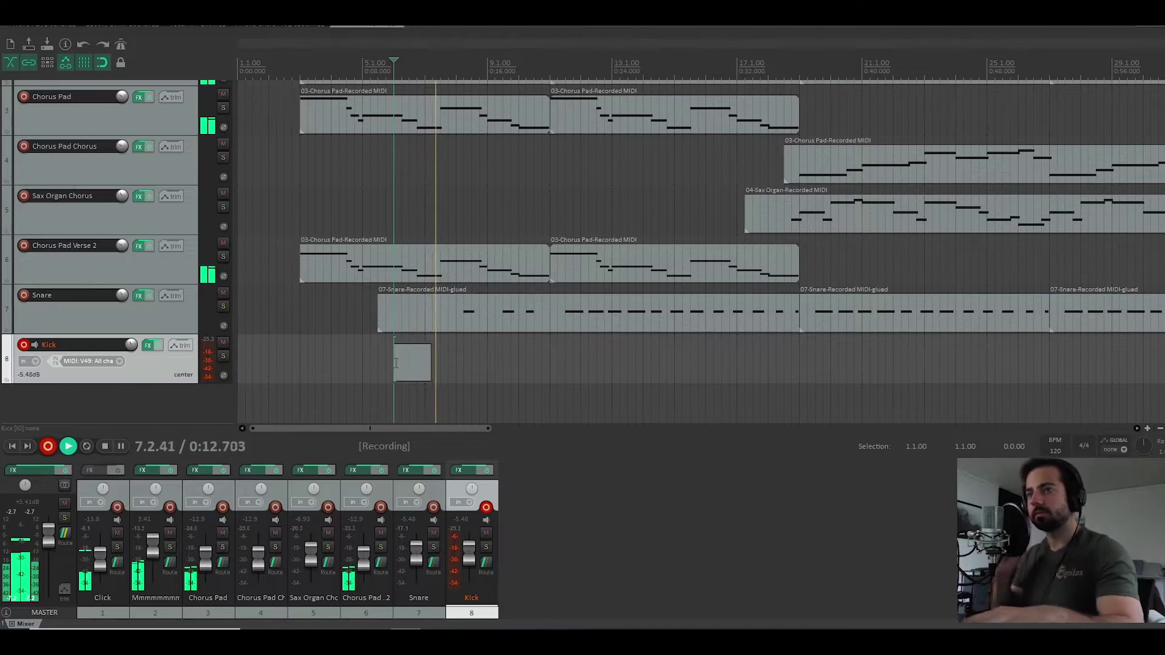
pyautogui.press('space')
pyautogui.hotkey('ctrl', 'z')
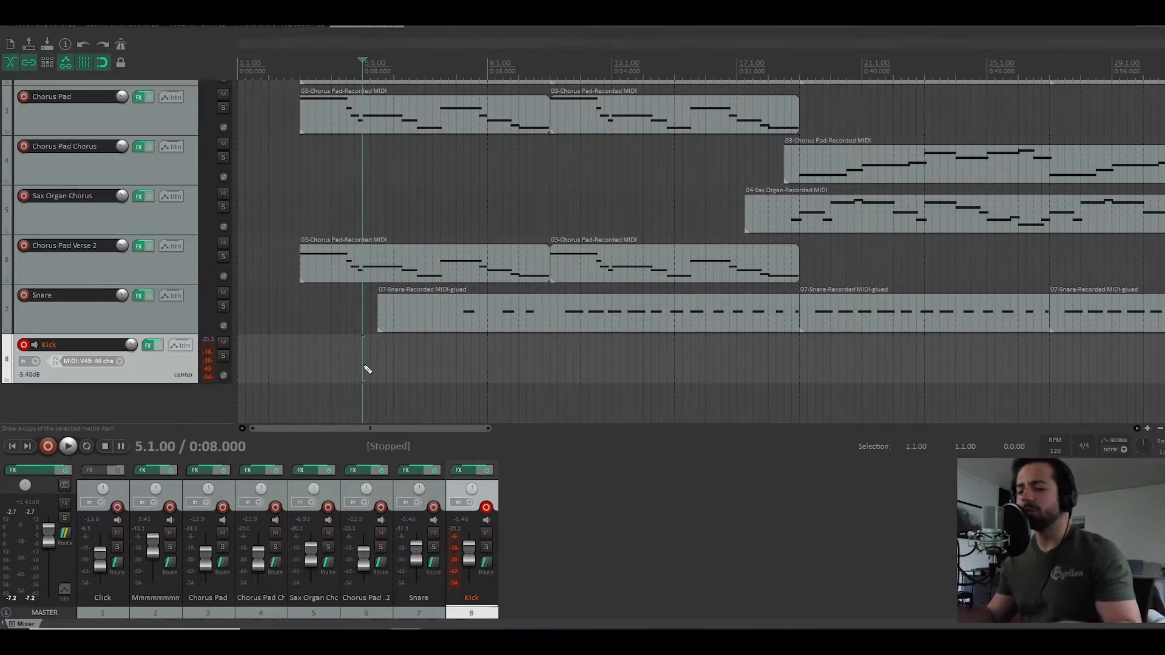
# Step: Record the kick part on the Kick track from bar 5 to about bar 35 and open the recorded item
pyautogui.hotkey('ctrl', 'r')
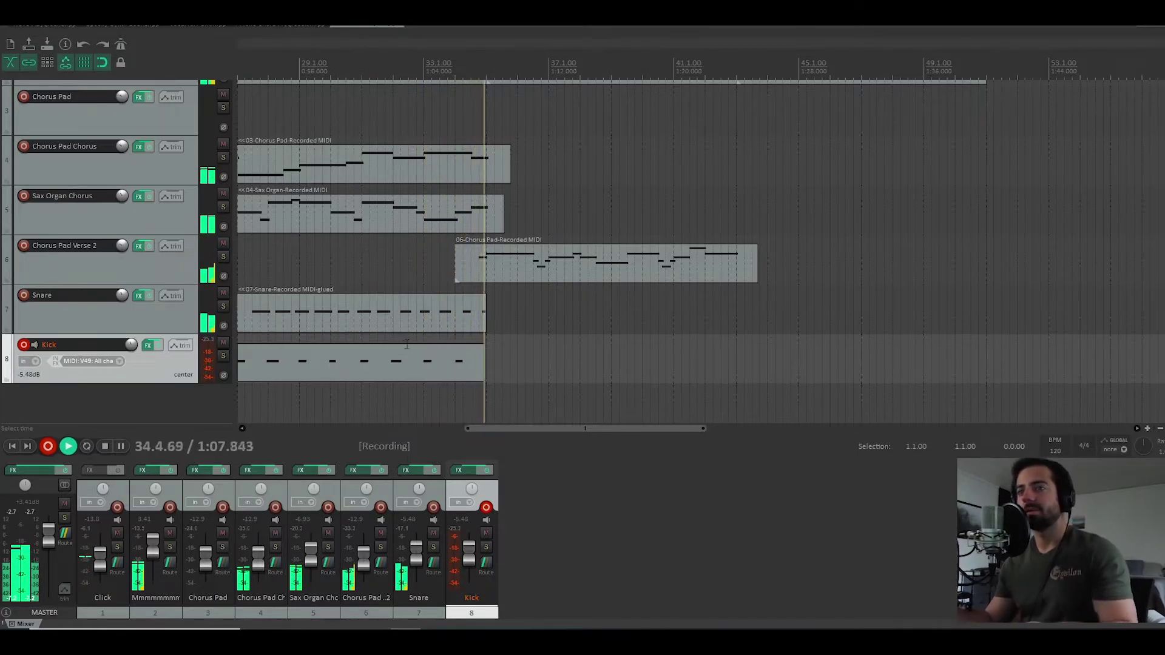
pyautogui.press('space')
pyautogui.scroll(-4, 405, 350)
pyautogui.doubleClick(438, 358)
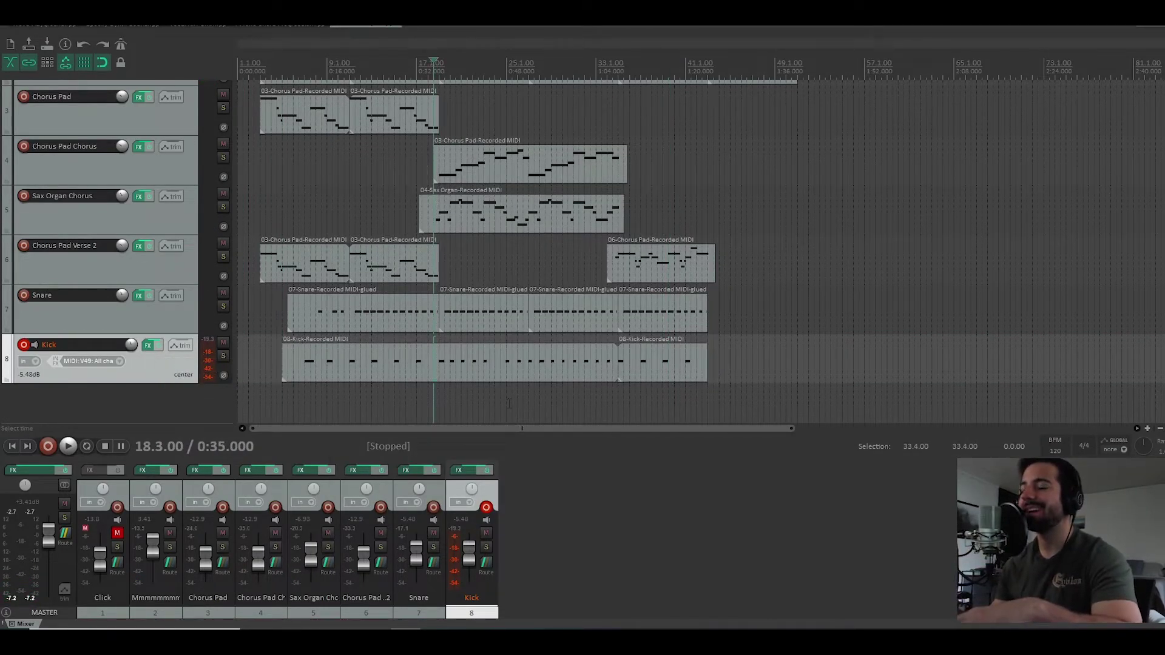
# Step: Play the arrangement from bar 18 to review the recorded kick with the other tracks
pyautogui.press('space')
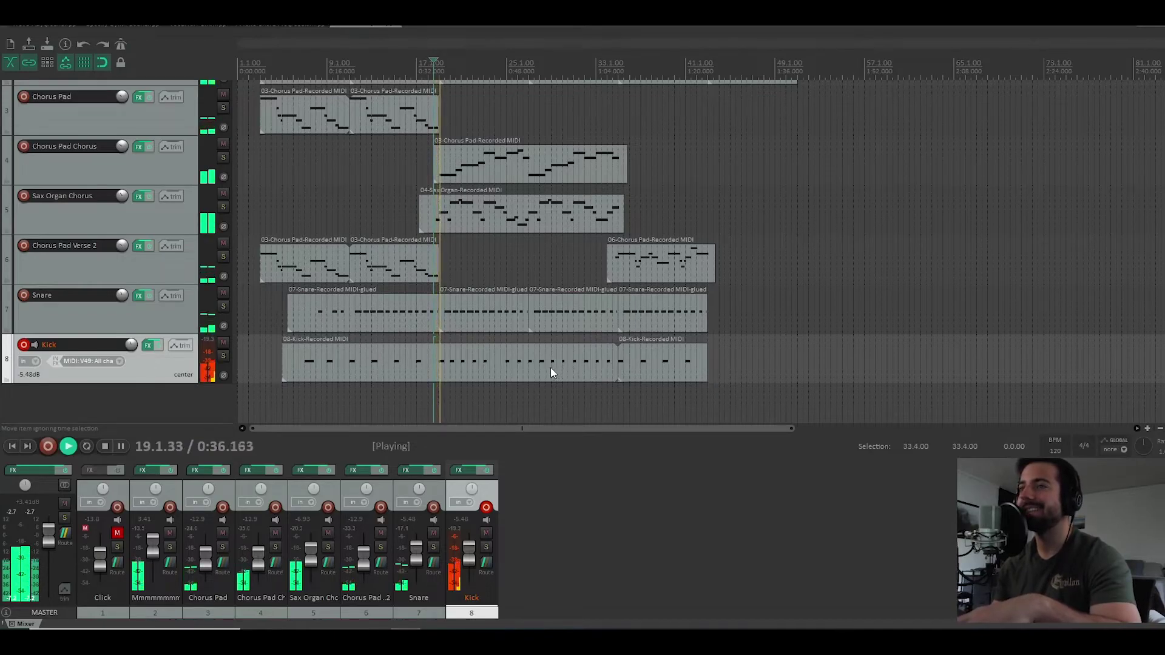
pyautogui.scroll(2, 68, 280)
pyautogui.scroll(-2, 95, 283)
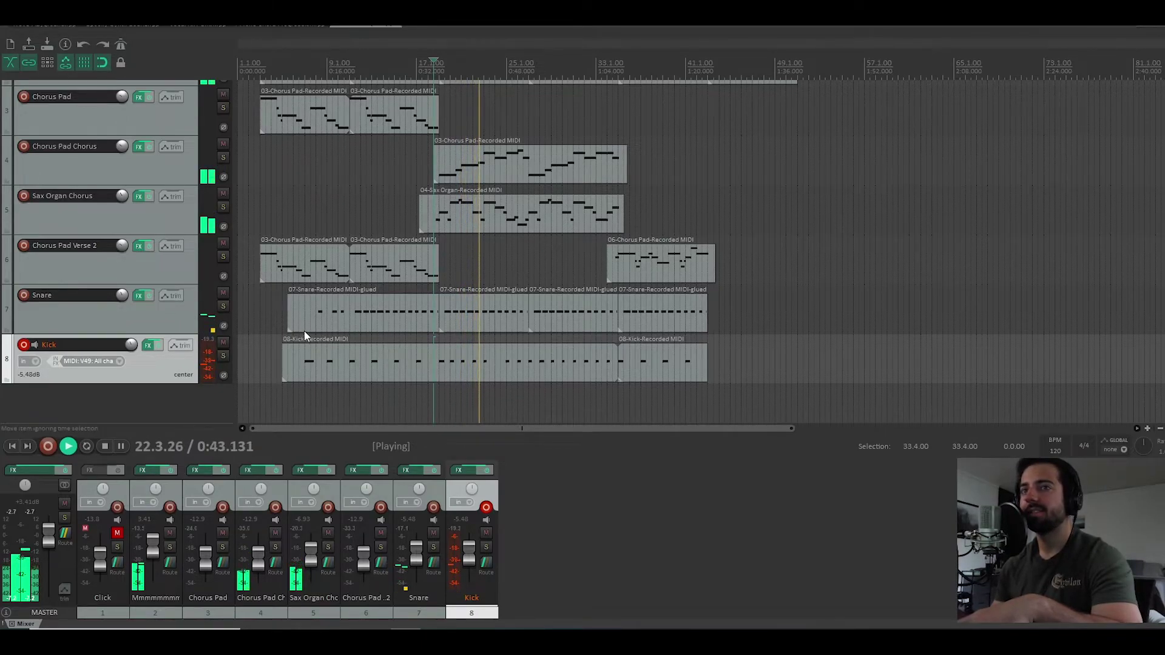
# Step: Stop playback and disarm the Kick track for recording
pyautogui.press('space')
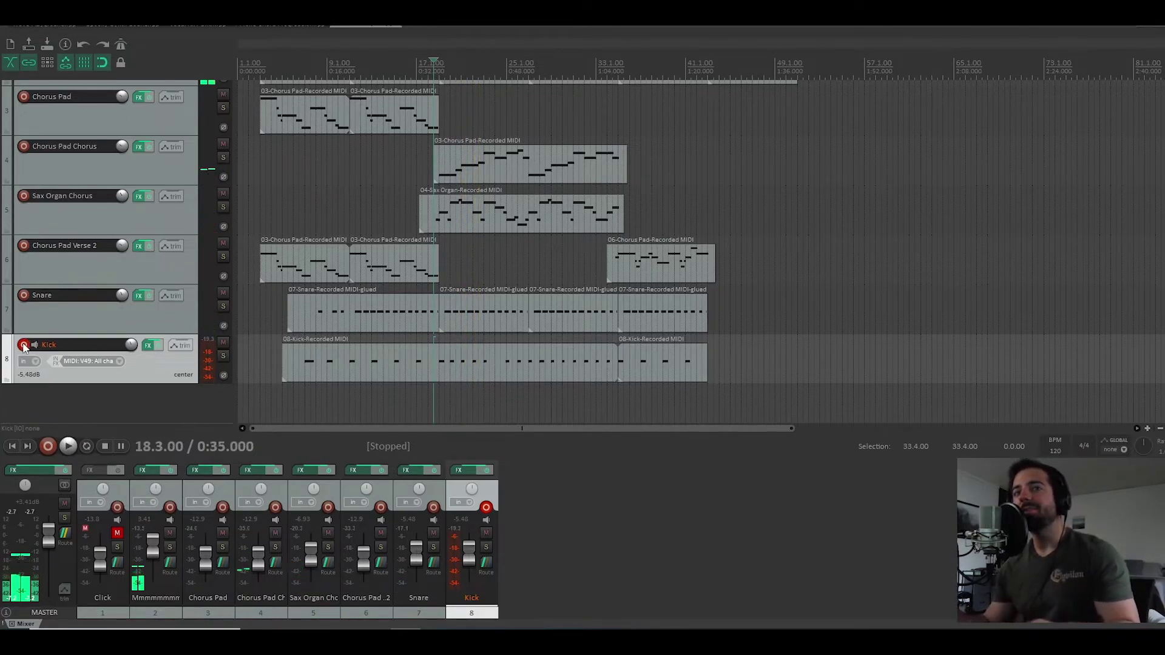
pyautogui.click(24, 346)
pyautogui.click(109, 404)
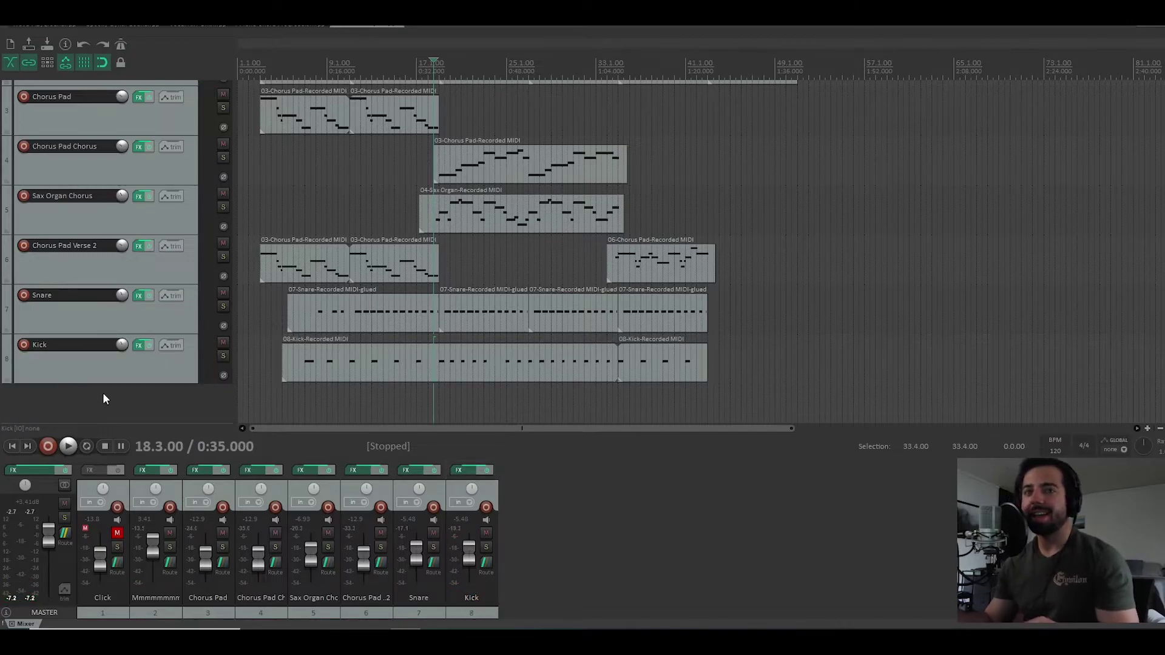
# Step: Duplicate the Kick track as a new HH track and clear both copied kick items from it
pyautogui.click(118, 381)
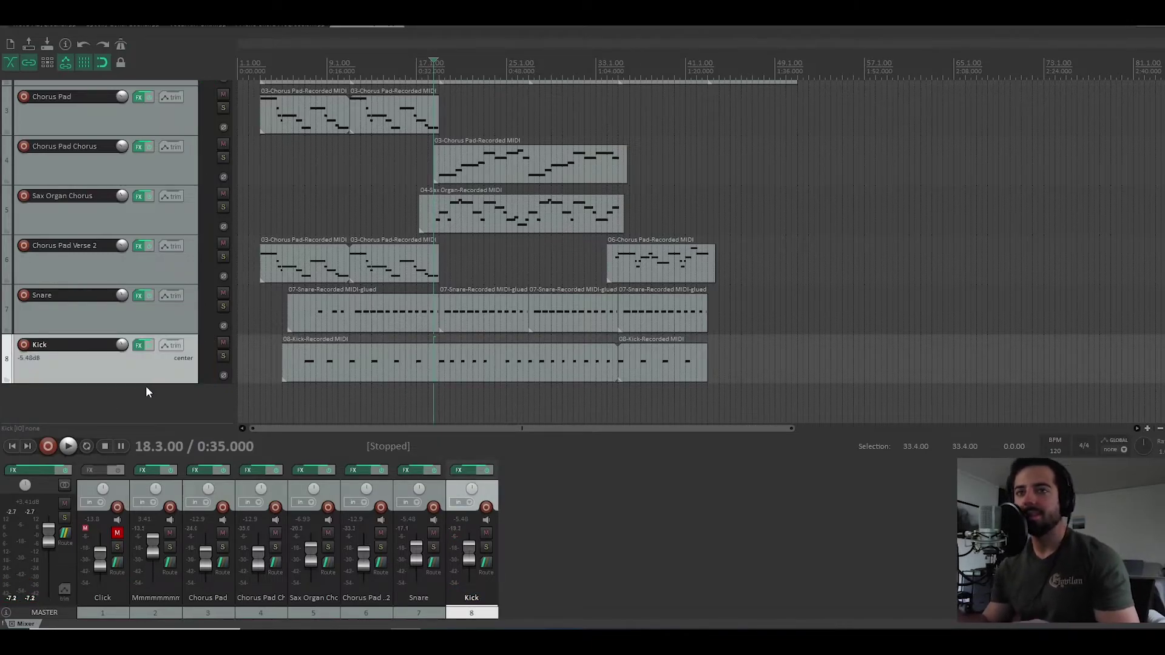
pyautogui.hotkey('ctrl', 'shift', 'd')
pyautogui.click(309, 376)
pyautogui.keyDown('ctrl'); pyautogui.click(632, 350); pyautogui.keyUp('ctrl')
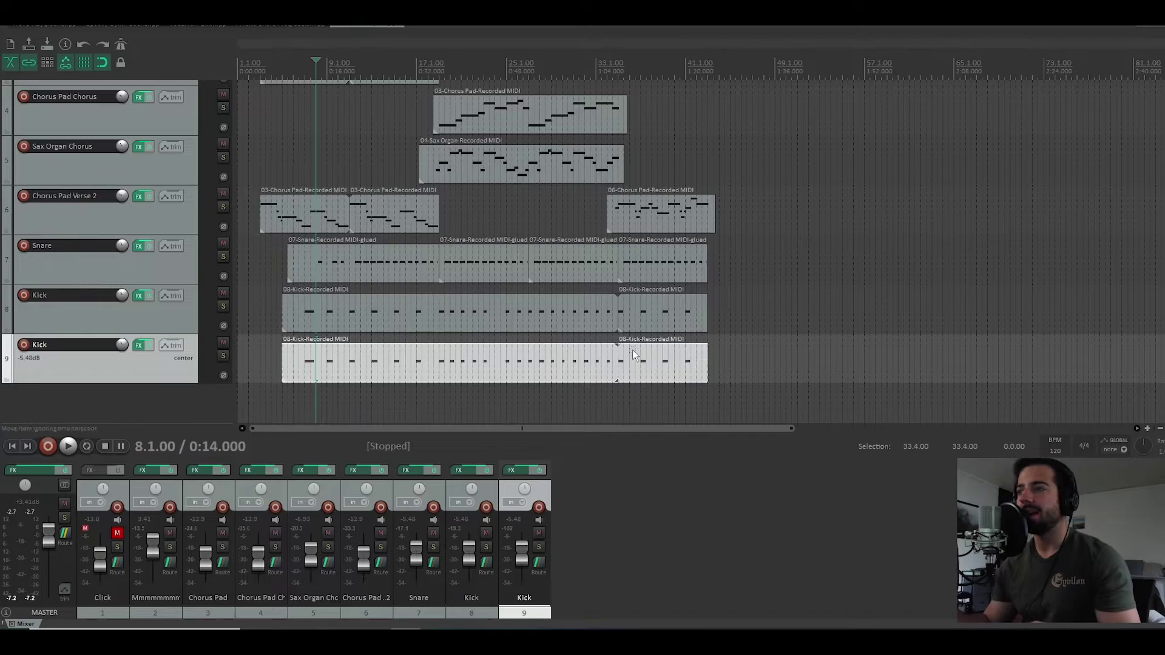
pyautogui.rightClick(632, 349)
pyautogui.click(740, 536)
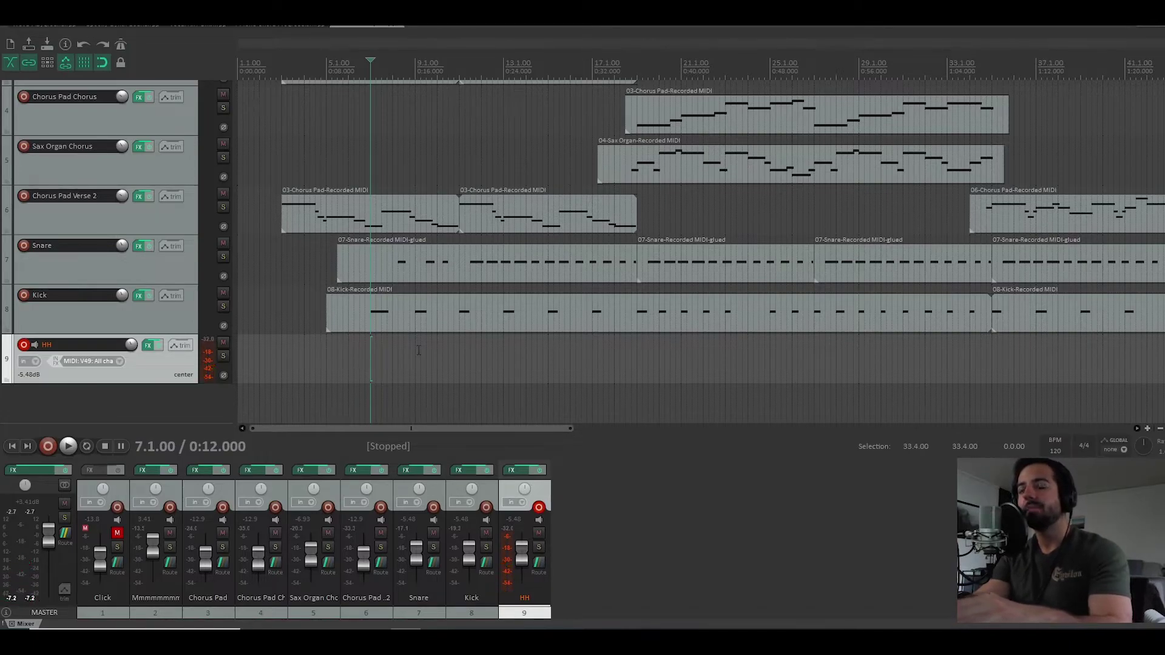
# Step: Play the song from bar 7 with the HH track armed to rehearse the hi-hat part, and stop playback
pyautogui.press('space')
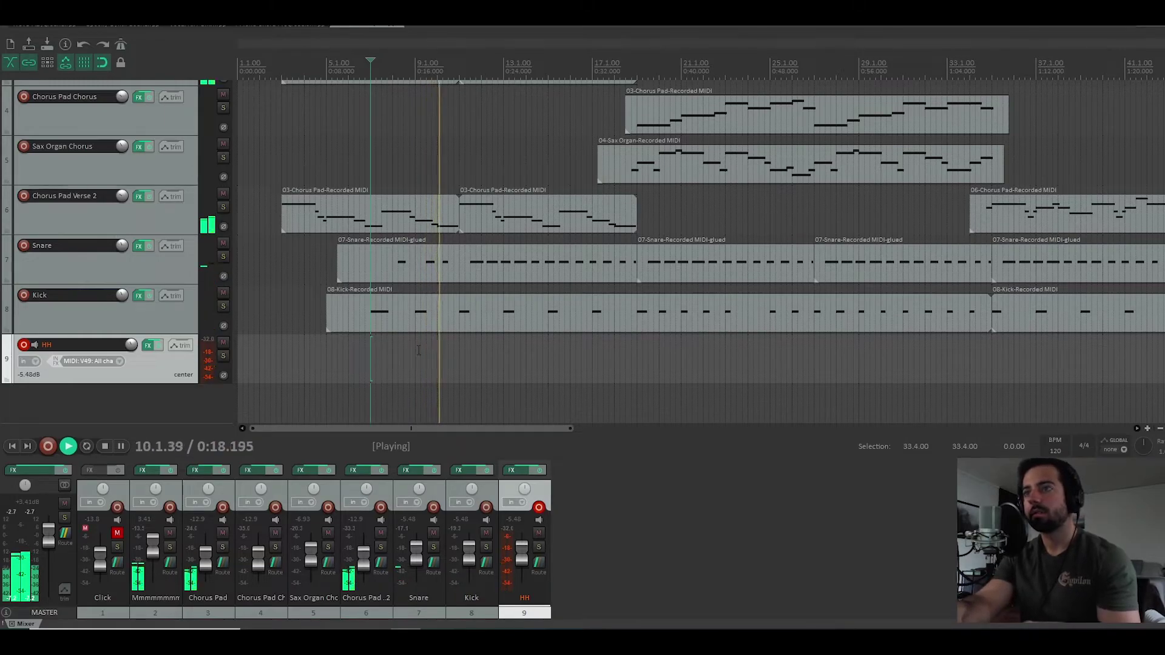
pyautogui.press('space')
pyautogui.press('space')
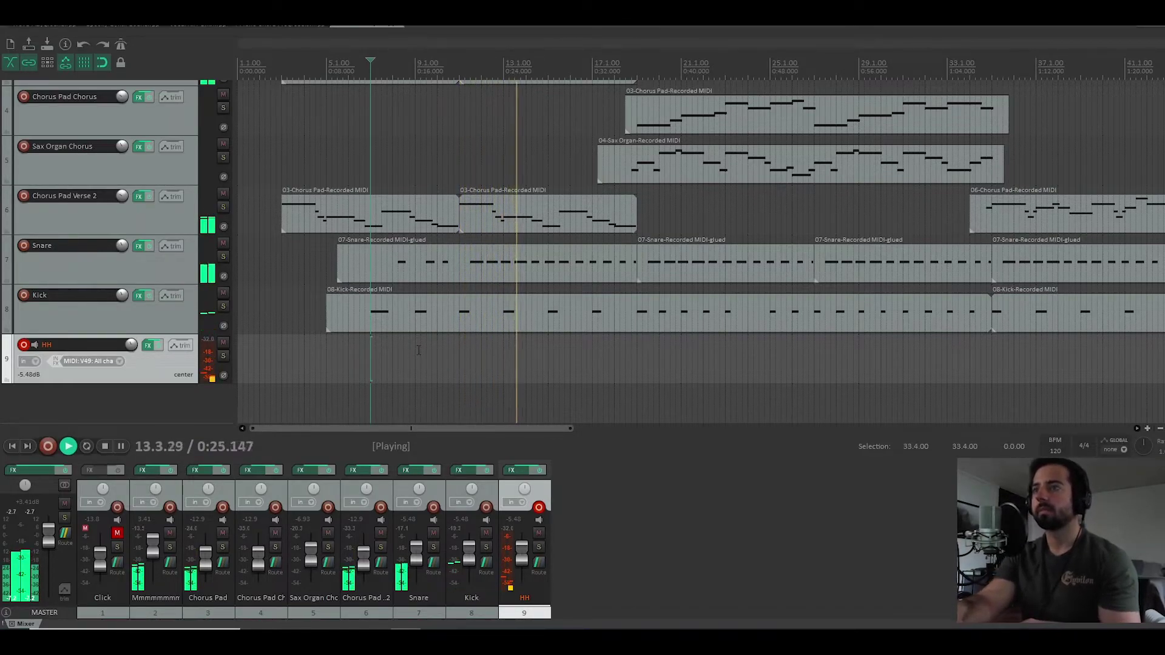
pyautogui.press('space')
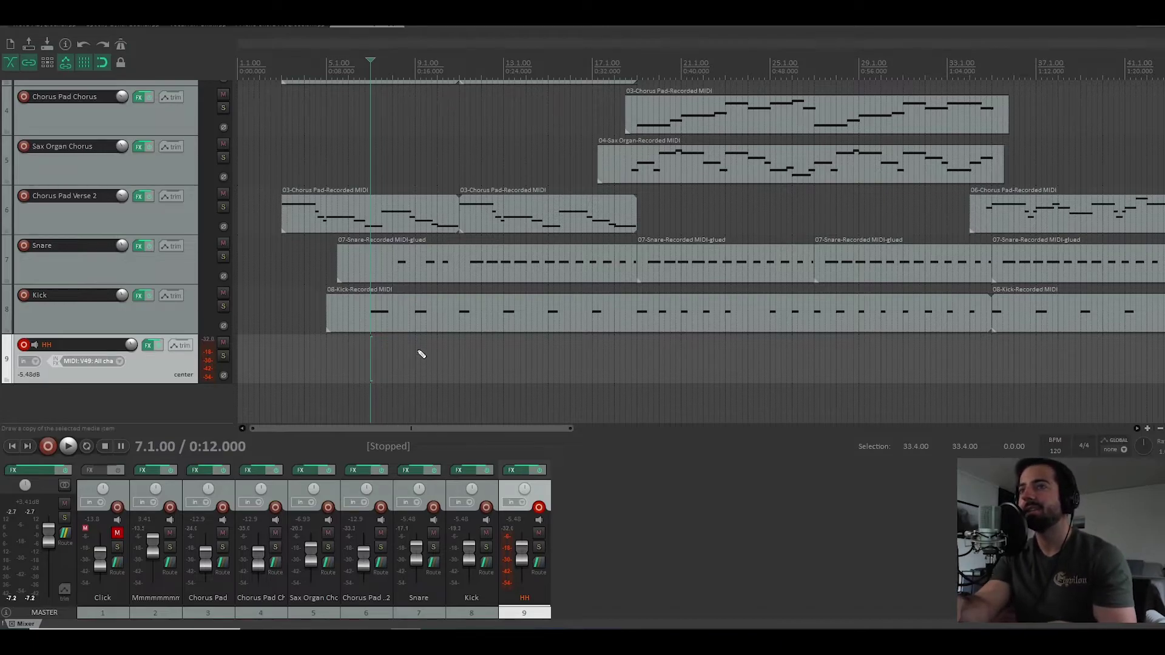
# Step: Record the hi-hat part on the HH track from bar 7 to about bar 15 and open the recorded item in the MIDI editor
pyautogui.hotkey('ctrl', 'r')
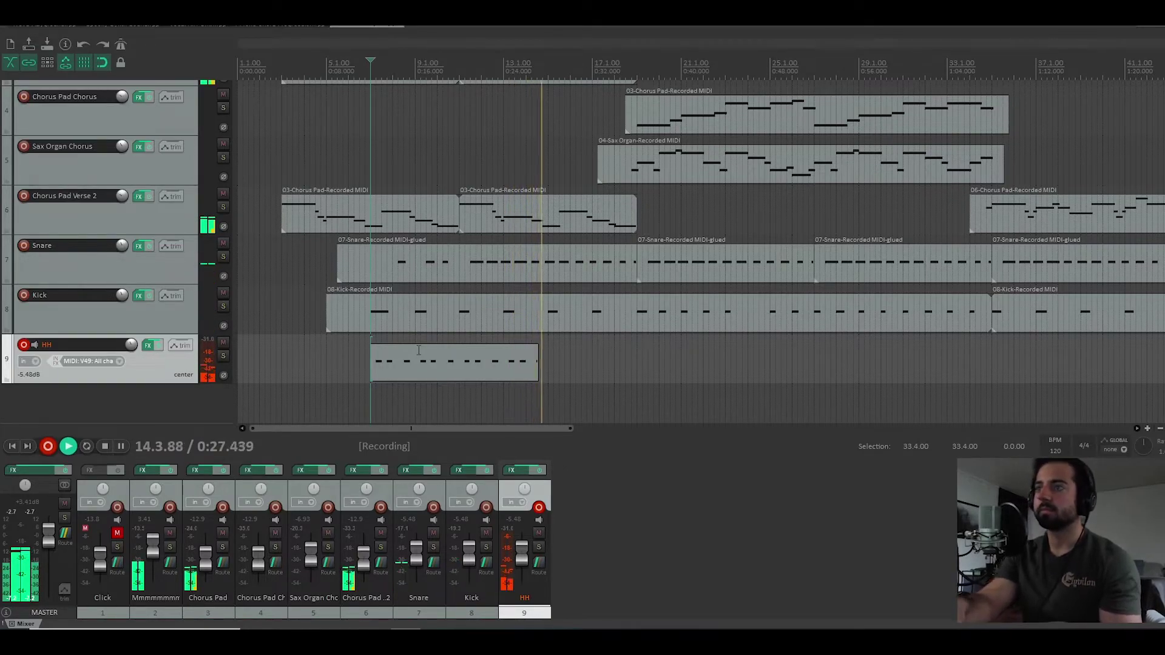
pyautogui.press('space')
pyautogui.doubleClick(422, 355)
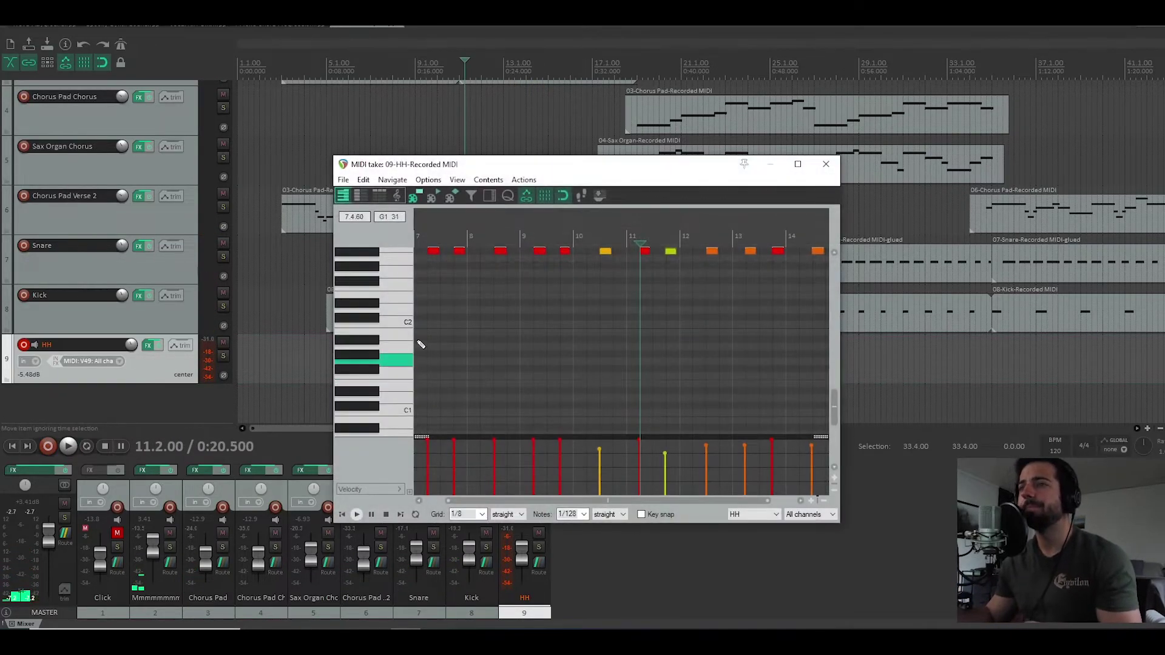
pyautogui.press('space')
pyautogui.click(825, 163)
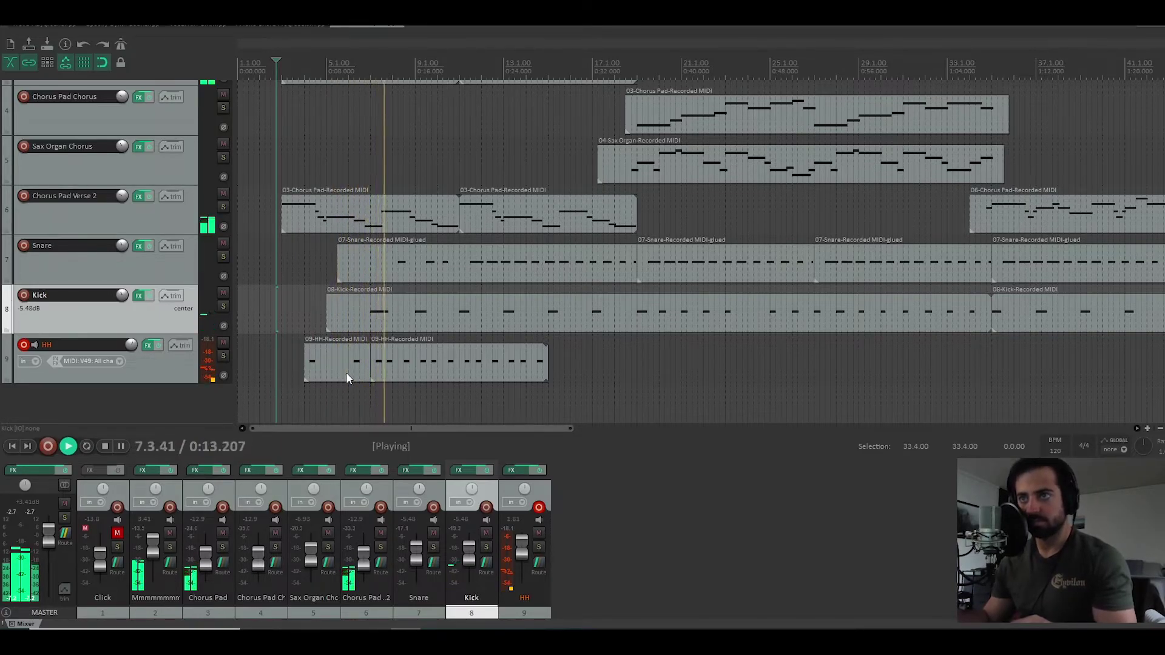
# Step: Review the hi-hat recording in the MIDI editor and by playing the arrangement from bar 7
pyautogui.doubleClick(412, 374)
pyautogui.click(827, 164)
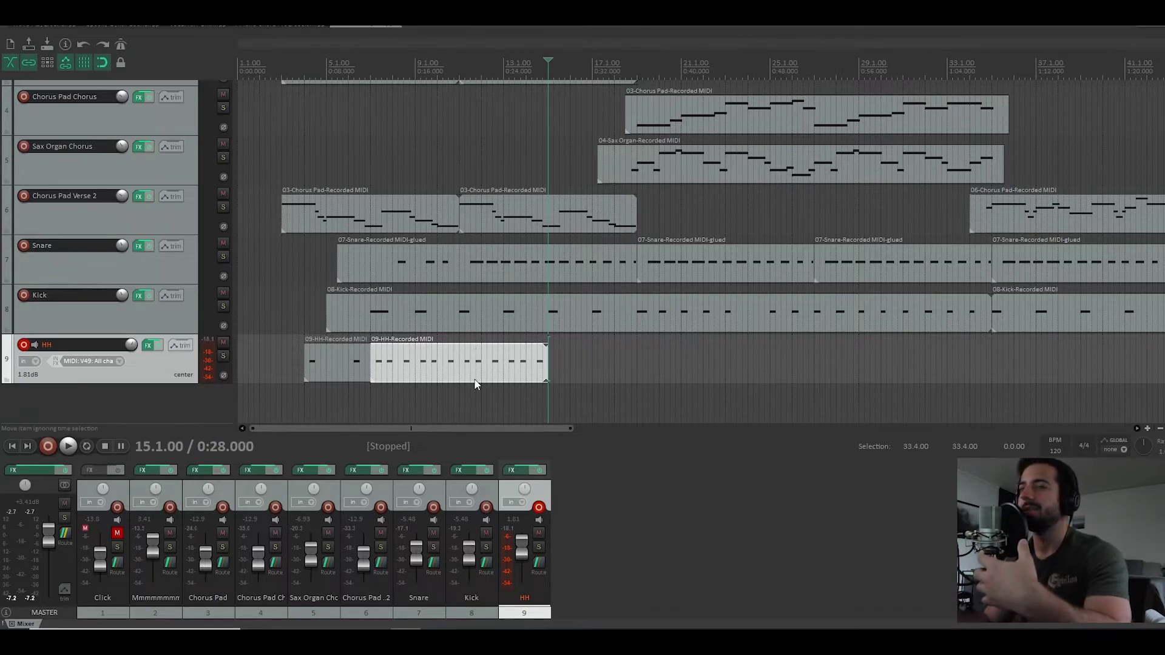
pyautogui.click(369, 387)
pyautogui.scroll(2, 389, 386)
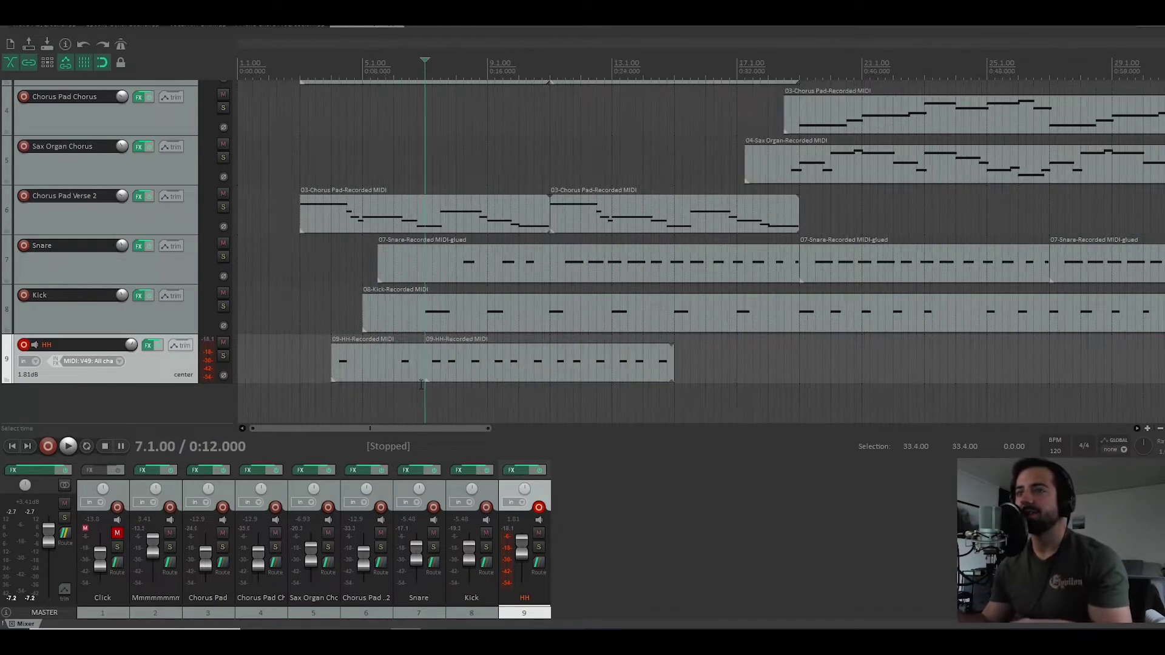
pyautogui.press('space')
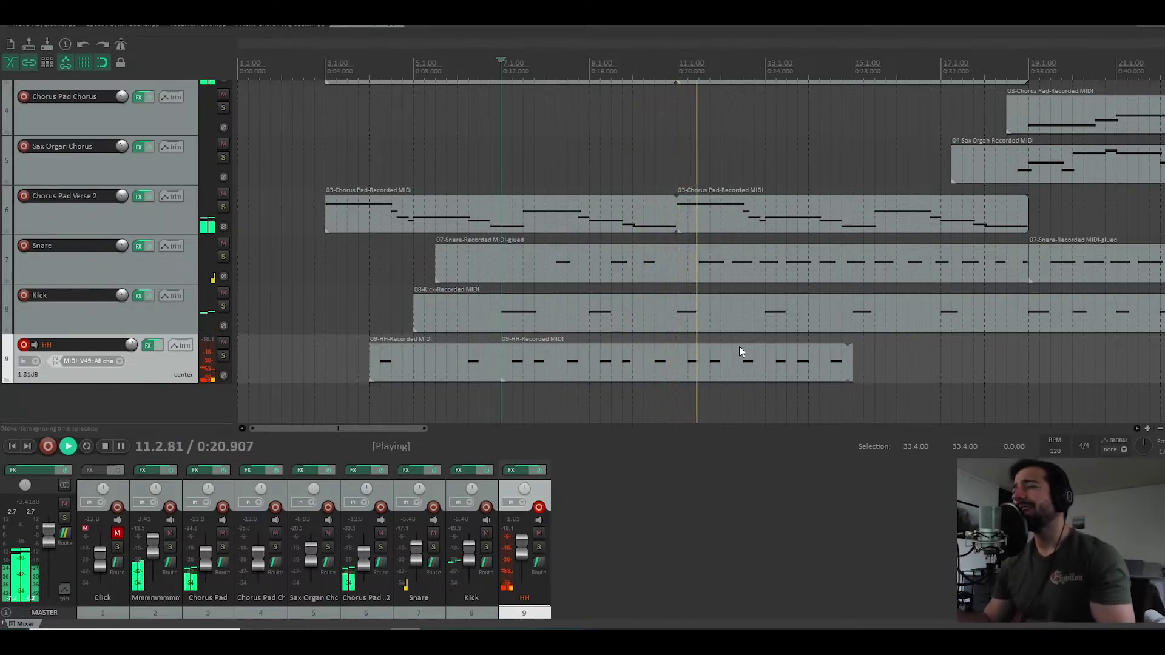
pyautogui.press('space')
pyautogui.scroll(-2, 742, 335)
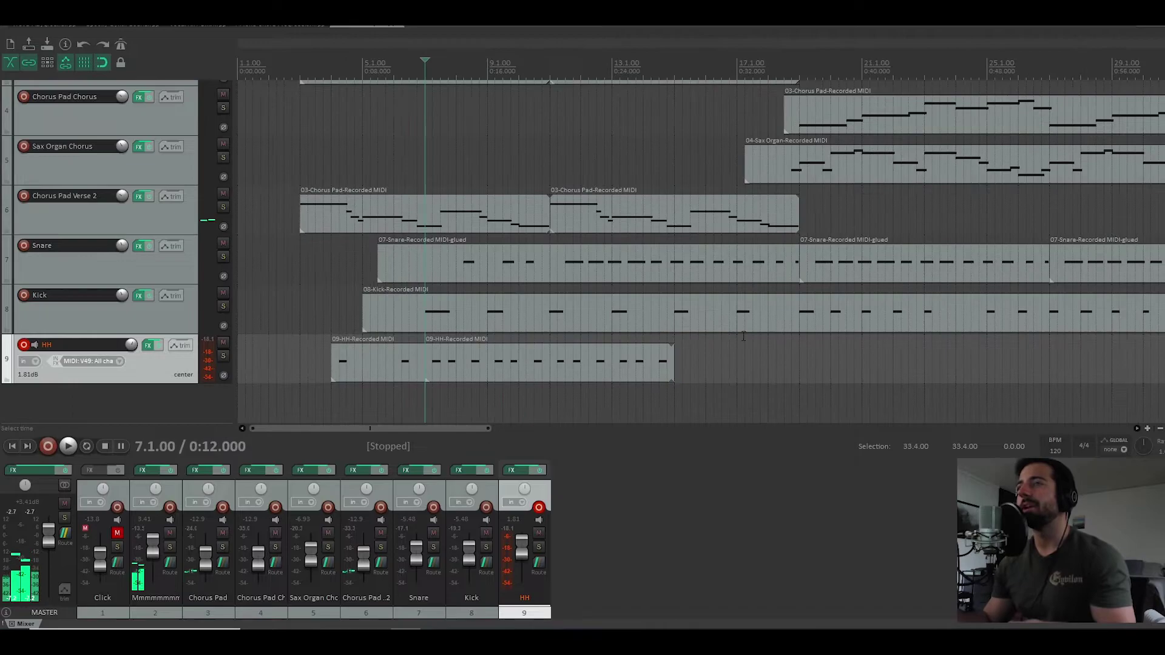
# Step: Open the HH item starting at bar 7 in the MIDI editor and listen to it from bar 6
pyautogui.doubleClick(450, 373)
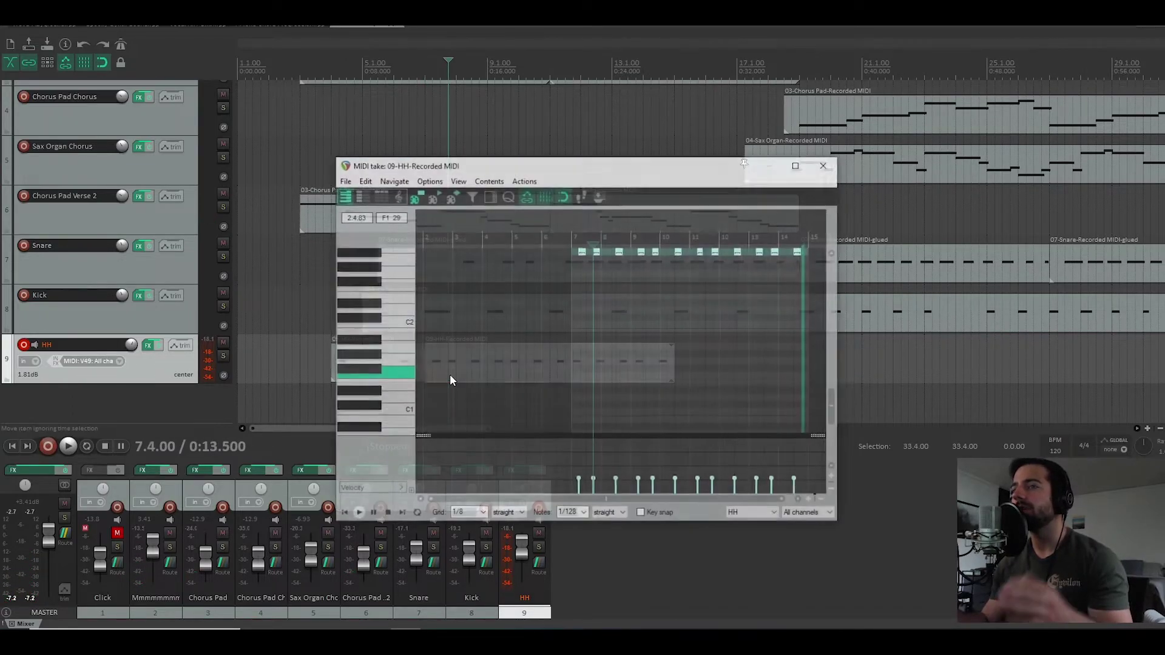
pyautogui.click(549, 296)
pyautogui.moveTo(832, 392); pyautogui.dragTo(830, 371)
pyautogui.moveTo(669, 163); pyautogui.dragTo(767, 421)
pyautogui.press('space')
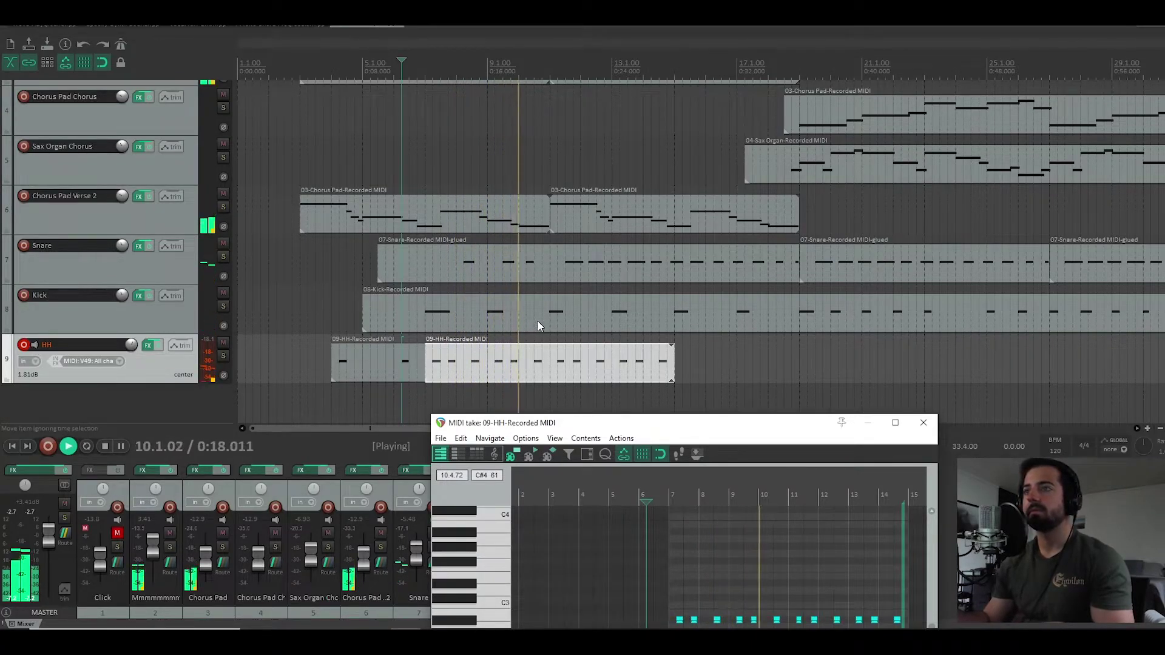
pyautogui.press('space')
# Step: Examine the spacing of the hi-hat notes between bars 7 and 15, and close the MIDI editor
pyautogui.moveTo(580, 427); pyautogui.dragTo(498, 330)
pyautogui.moveTo(679, 328); pyautogui.dragTo(648, 227)
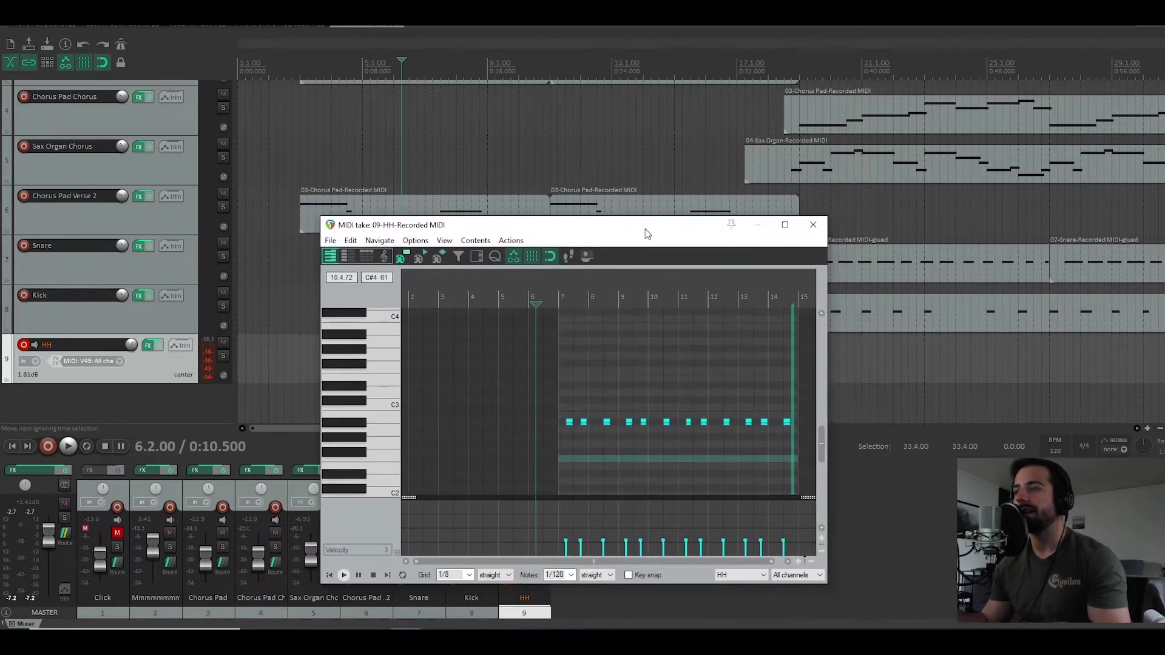
pyautogui.scroll(1, 665, 423)
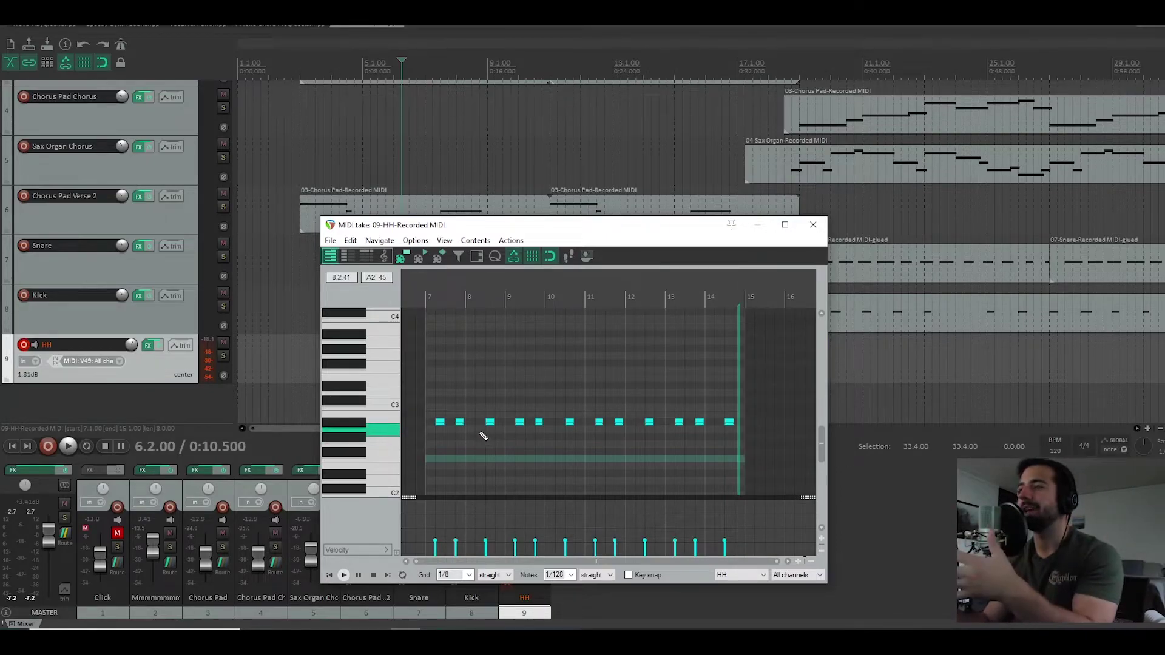
pyautogui.moveTo(679, 237); pyautogui.dragTo(694, 275)
pyautogui.scroll(-2, 452, 459)
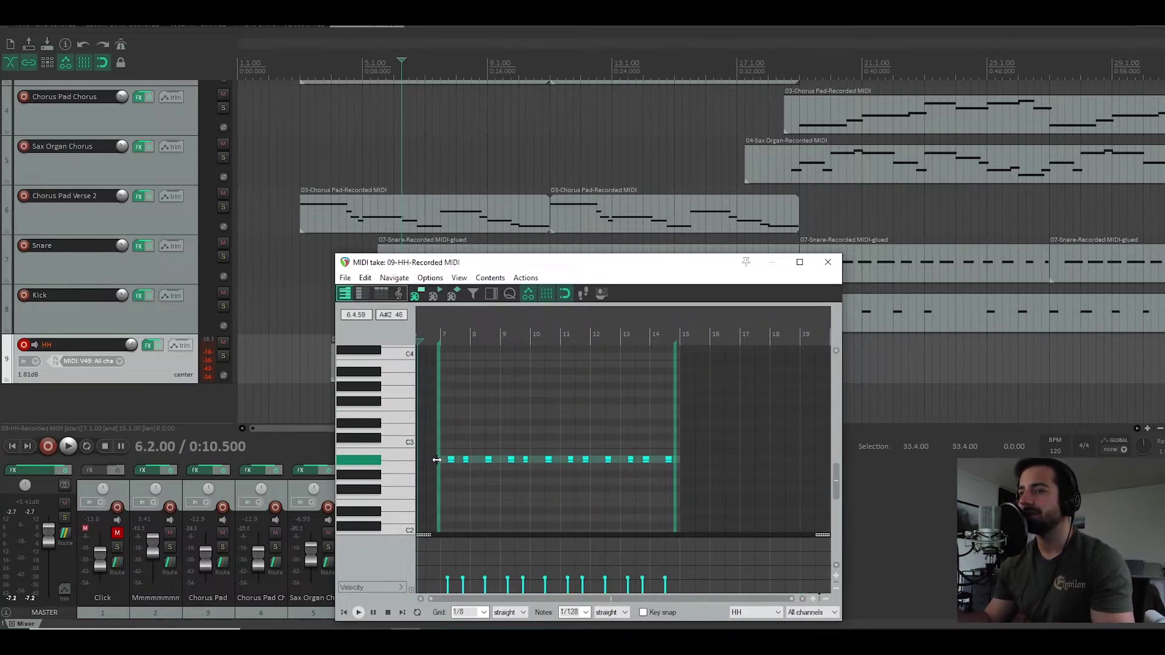
pyautogui.hscroll(5, 436, 460)
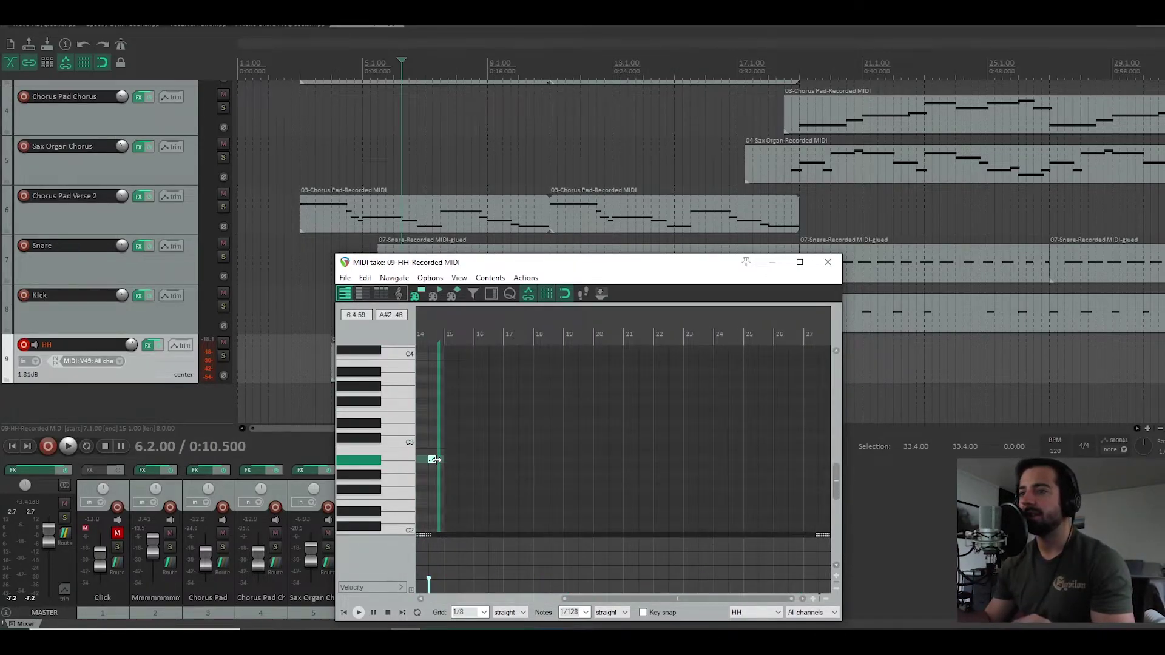
pyautogui.click(828, 263)
# Step: Reopen the HH item starting at bar 7, play it from bar 5, and delete its second note near the end of bar 7
pyautogui.doubleClick(460, 364)
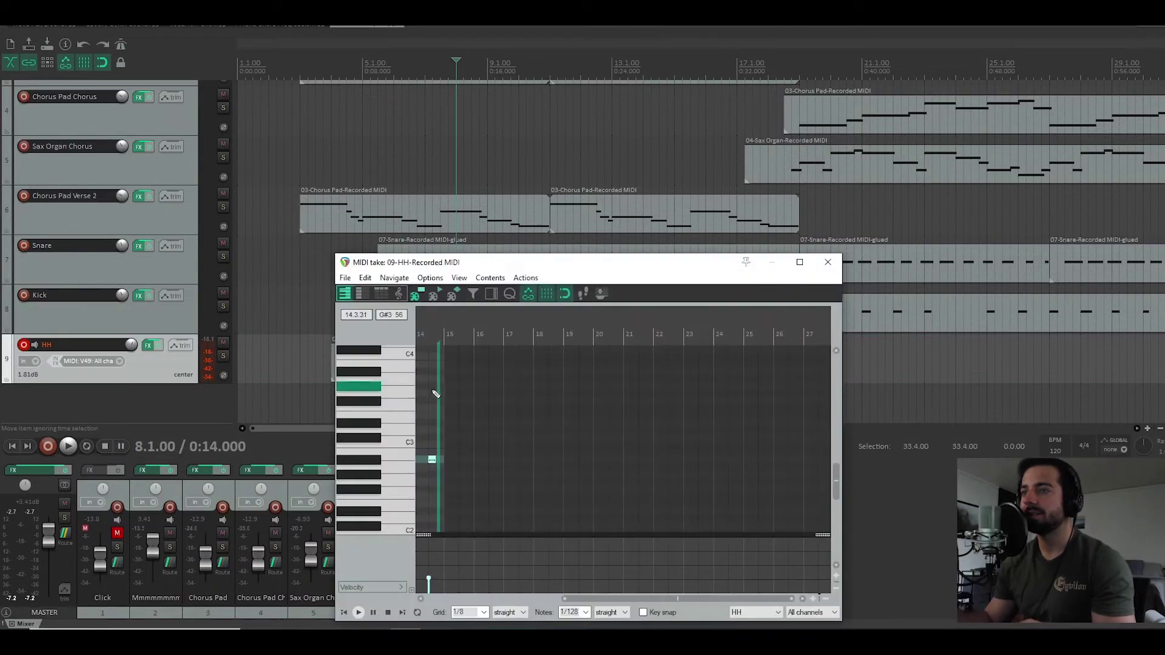
pyautogui.click(424, 458)
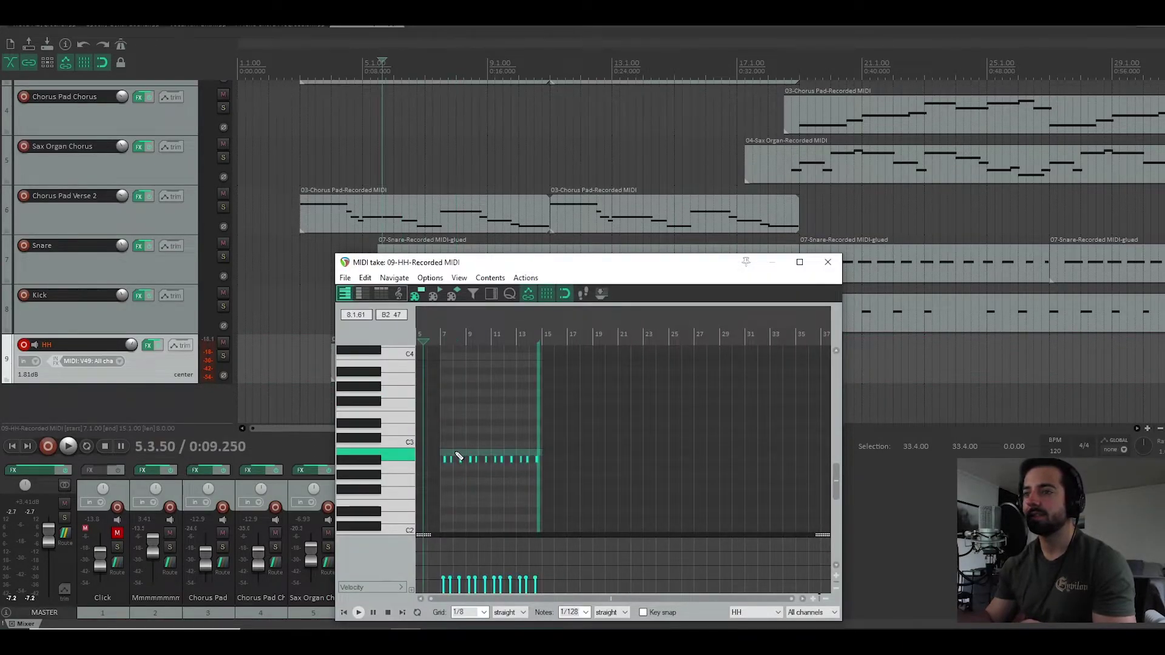
pyautogui.scroll(5, 424, 458)
pyautogui.press('space')
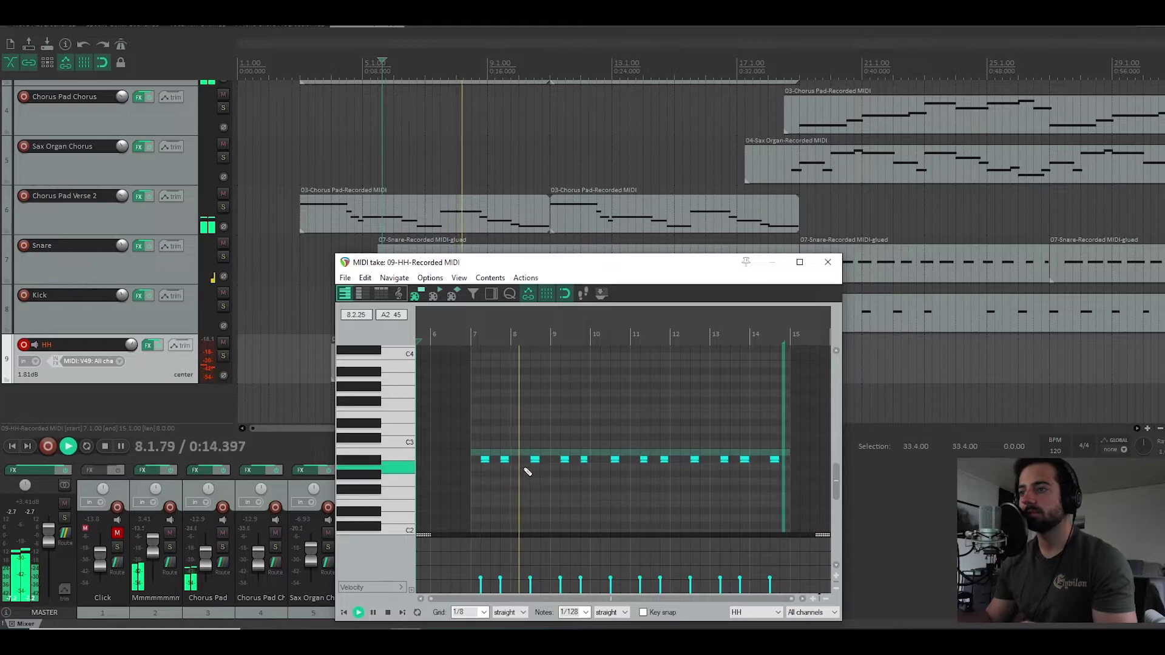
pyautogui.press('space')
pyautogui.doubleClick(504, 459)
# Step: Play the edited hi-hat pattern with the arrangement, close the MIDI editor and stop playback
pyautogui.press('space')
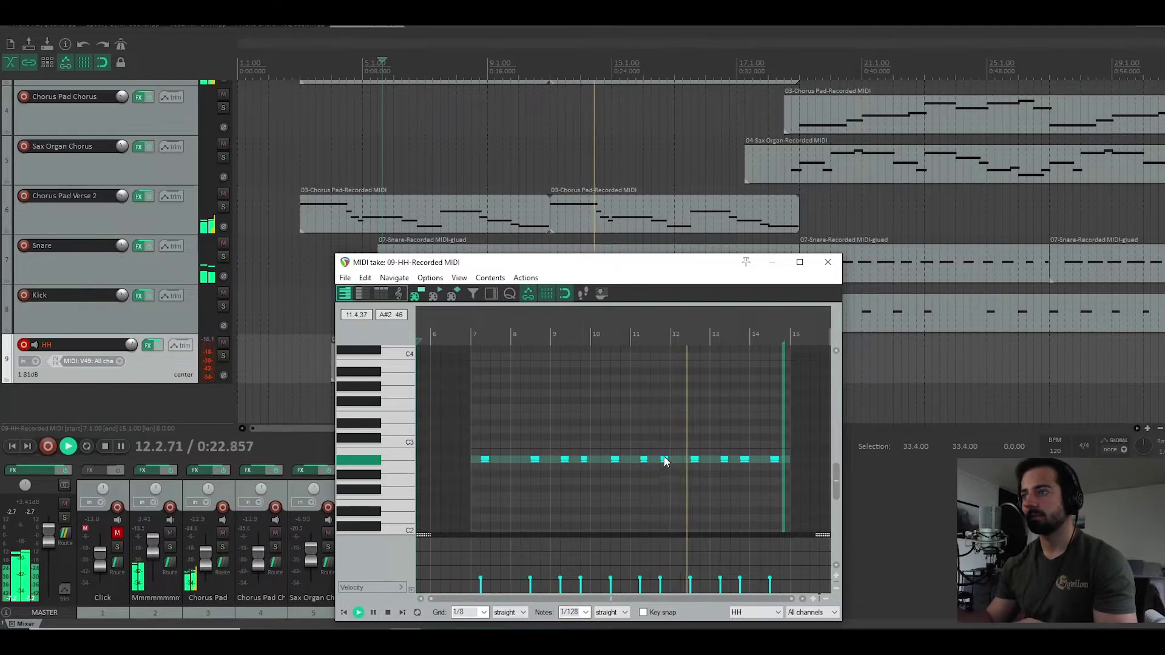
pyautogui.moveTo(635, 262); pyautogui.dragTo(584, 310)
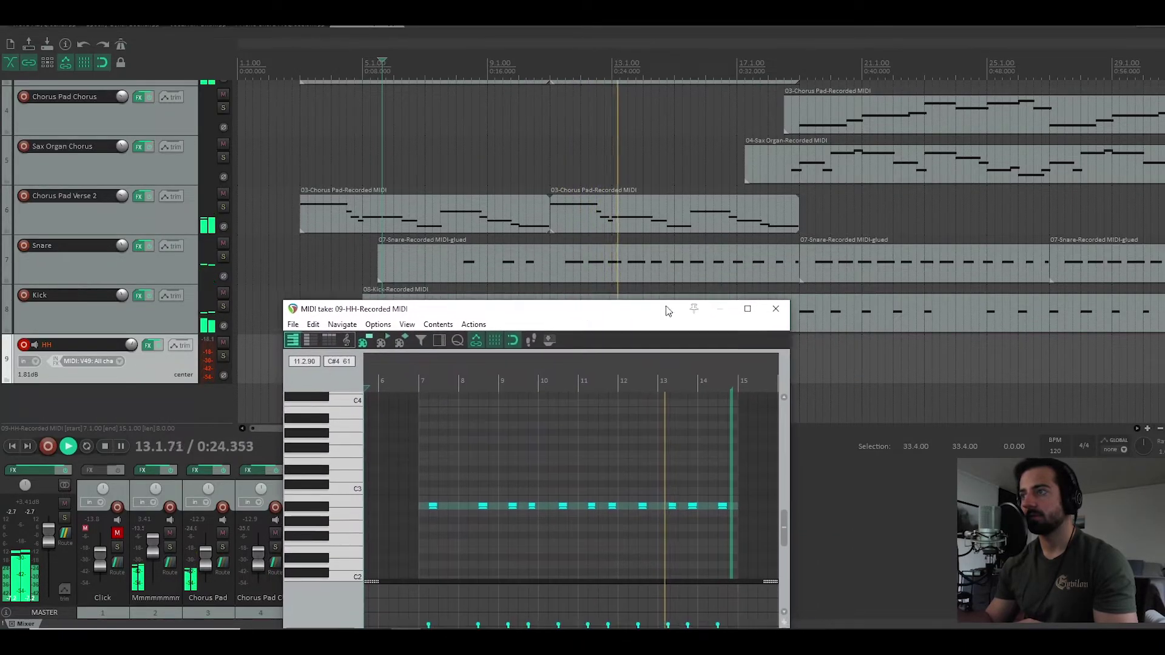
pyautogui.click(770, 313)
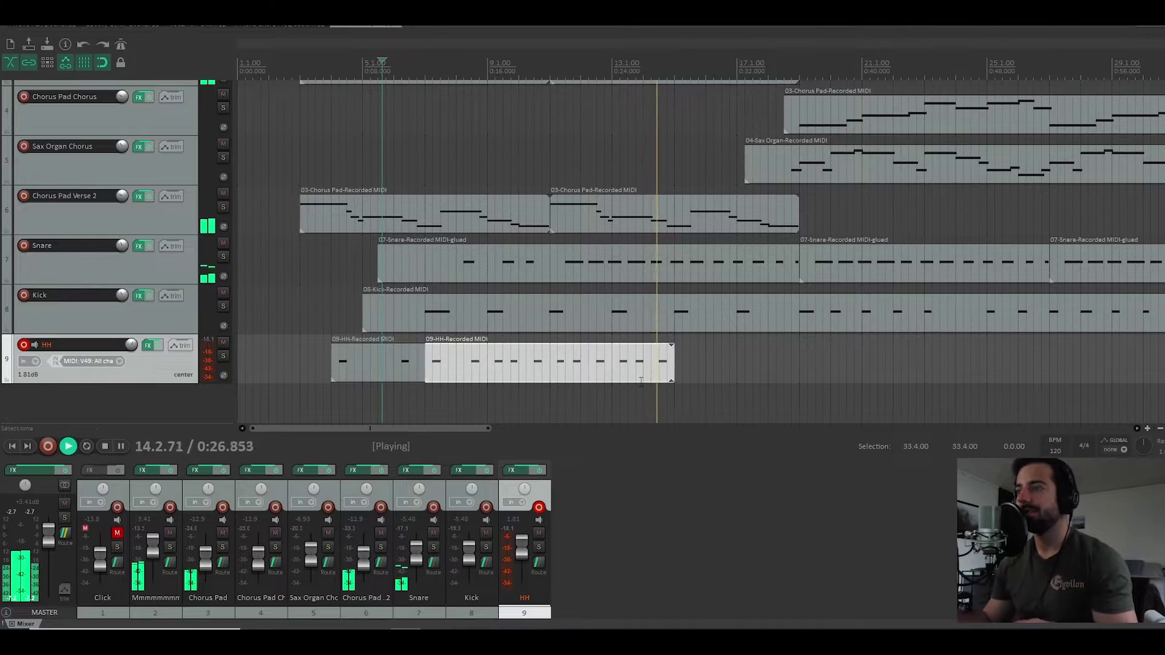
pyautogui.press('space')
# Step: Duplicate the HH item so the copy starts at bar 15, and trim the copy to end at bar 19
pyautogui.click(664, 371)
pyautogui.hotkey('ctrl', 'd')
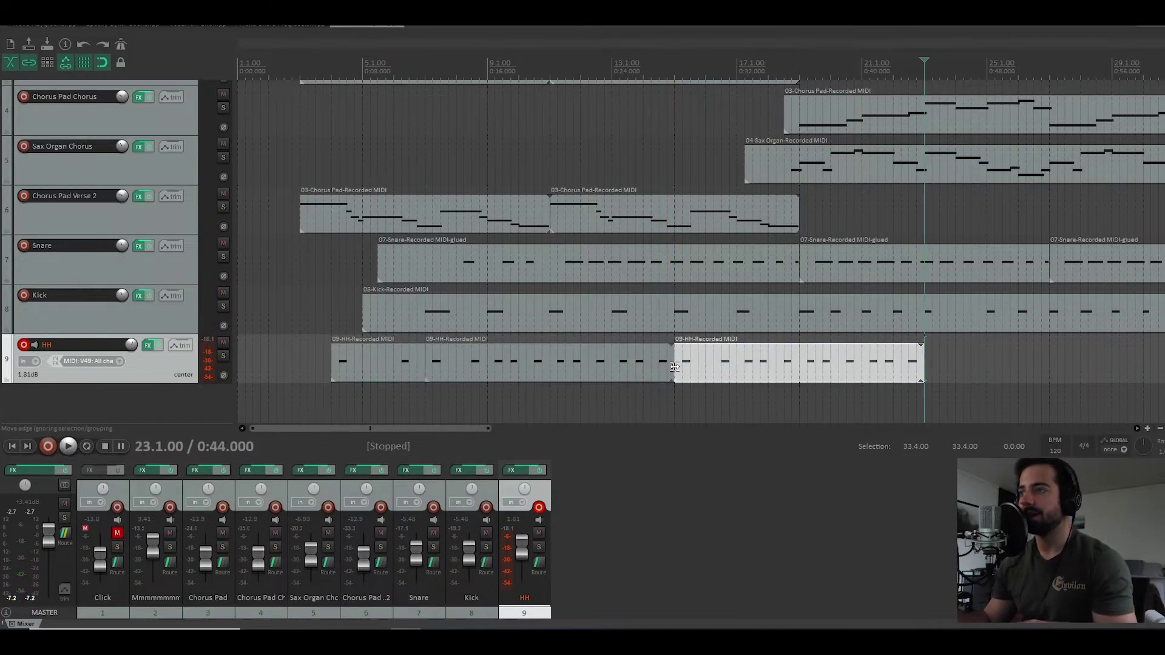
pyautogui.moveTo(696, 376)
pyautogui.mouseDown()
pyautogui.moveTo(834, 371)
pyautogui.moveTo(699, 381)
pyautogui.mouseUp()
pyautogui.click(722, 371)
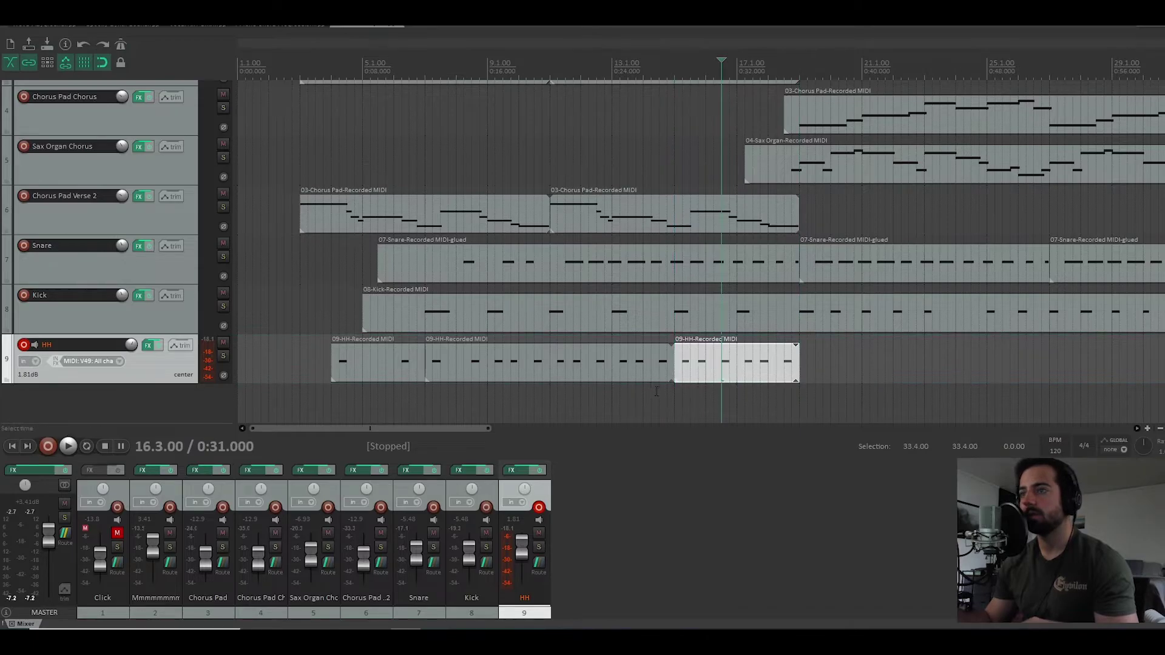
# Step: Play the arrangement from the end of bar 8 into bar 19 to review the extended hi-hat part
pyautogui.click(495, 394)
pyautogui.press('space')
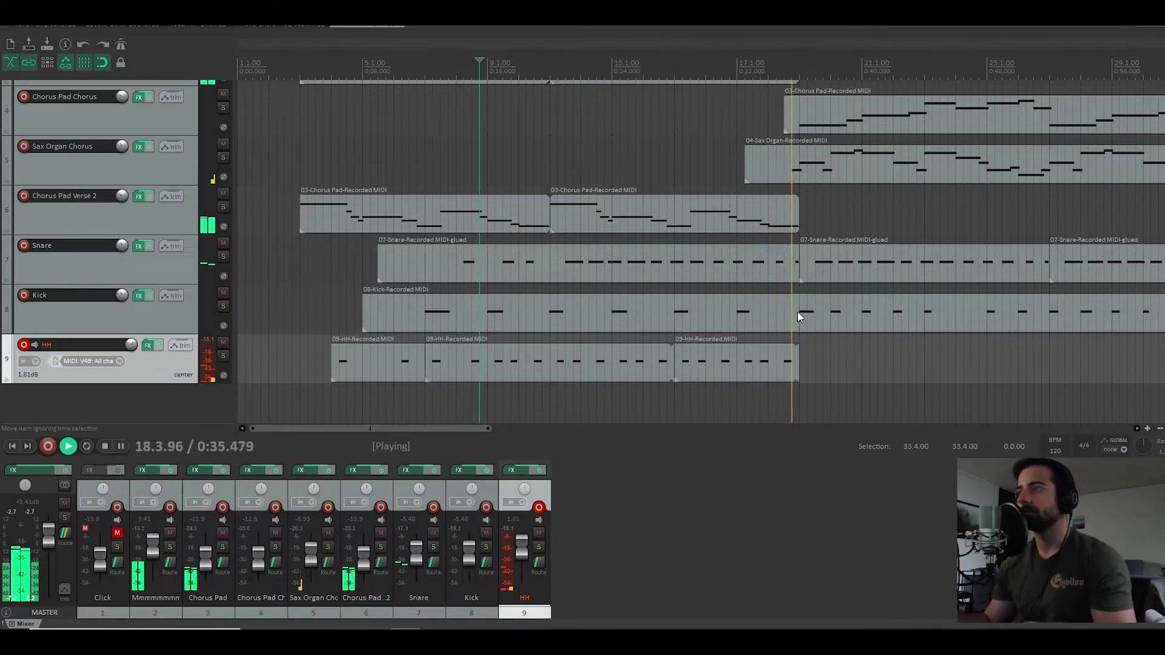
pyautogui.press('space')
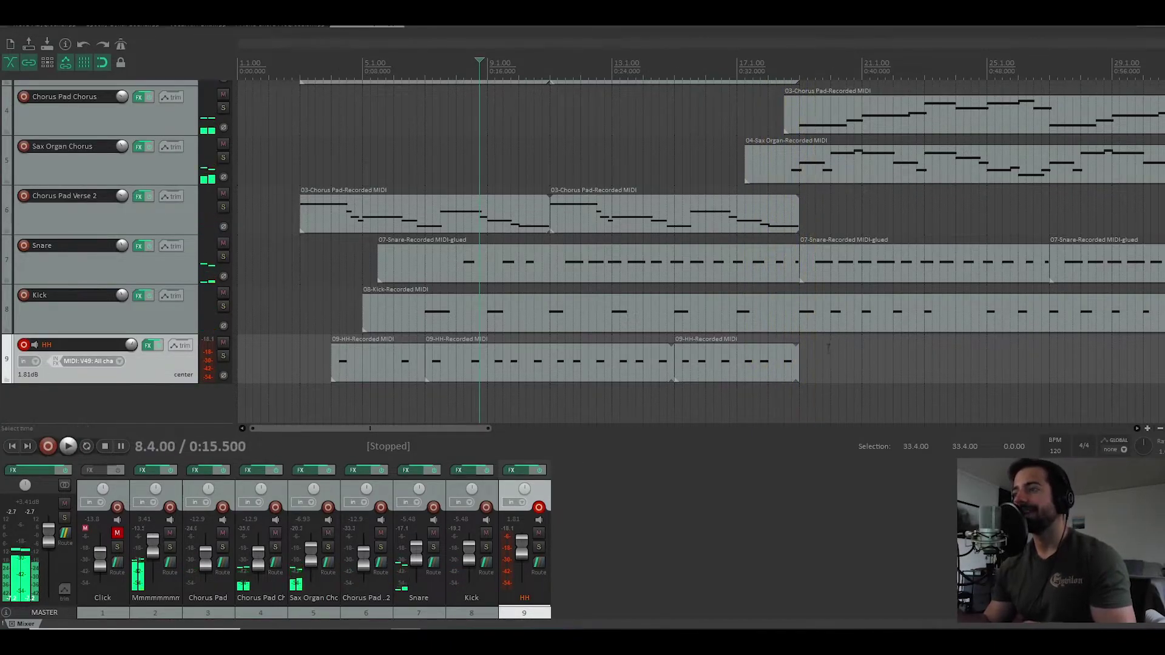
pyautogui.scroll(-2, 828, 347)
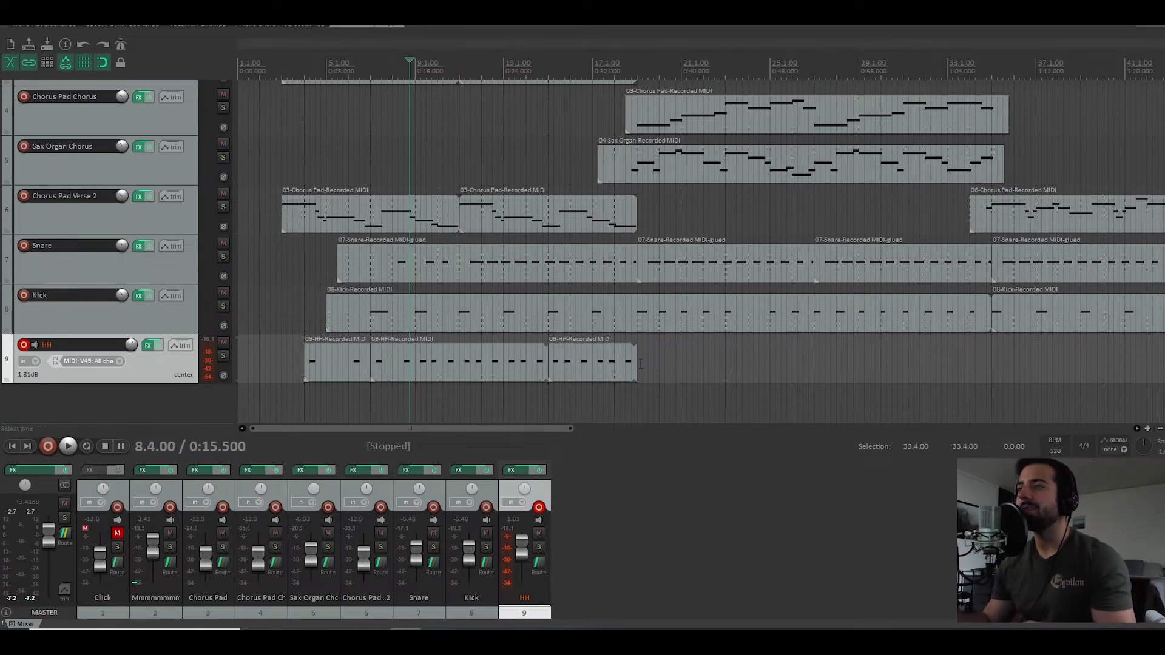
pyautogui.scroll(-2, 641, 376)
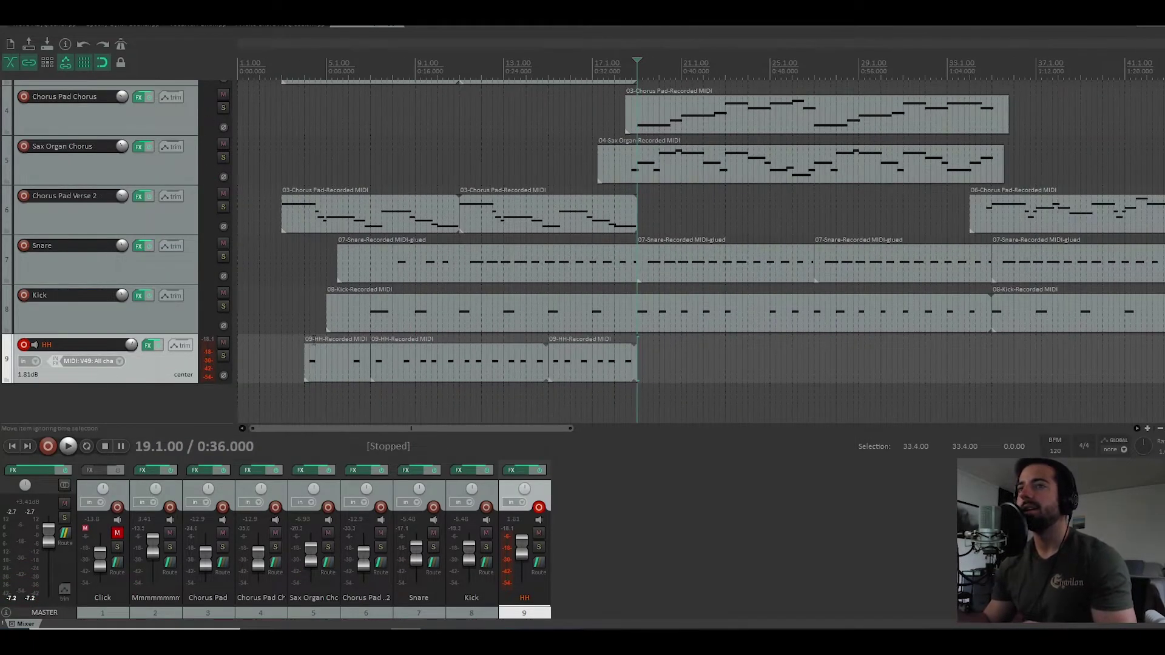
pyautogui.scroll(3, 126, 279)
pyautogui.scroll(-2, 126, 282)
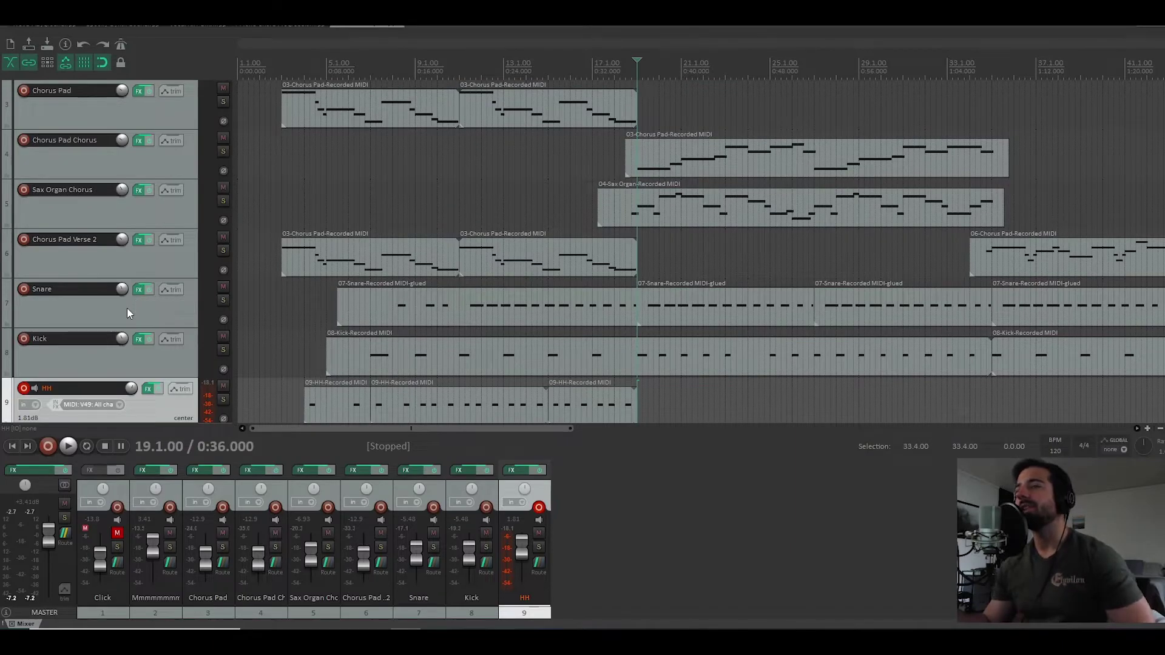
pyautogui.scroll(2, 139, 298)
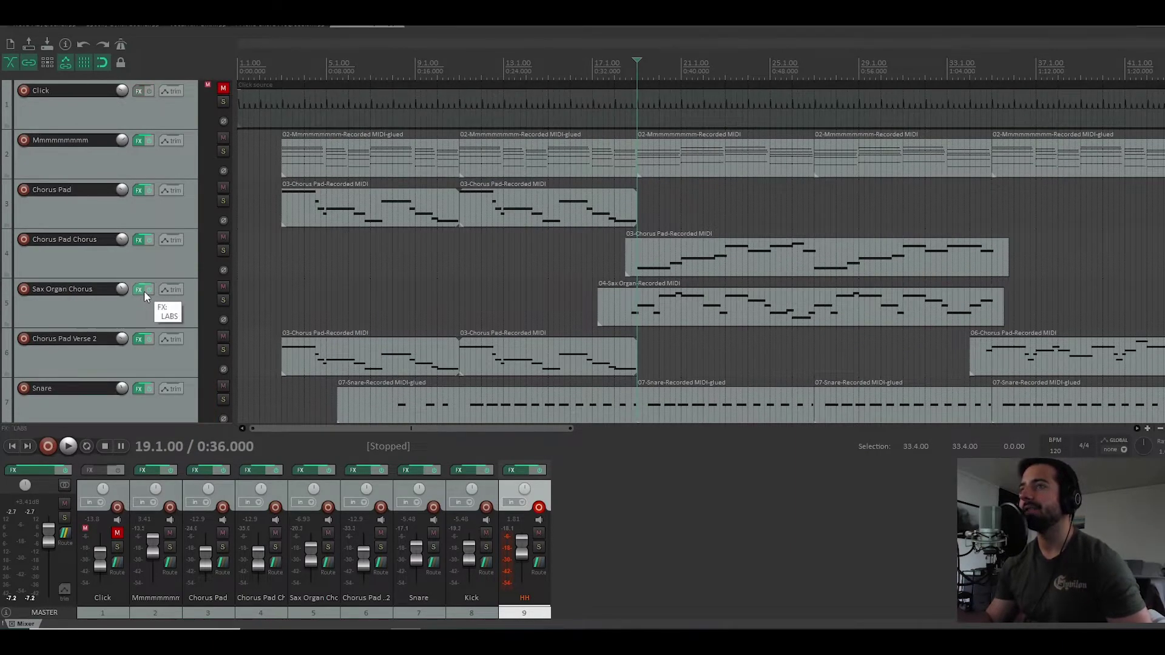
# Step: Duplicate the HH track and name the copy Ride
pyautogui.scroll(-2, 151, 301)
pyautogui.scroll(-1, 148, 311)
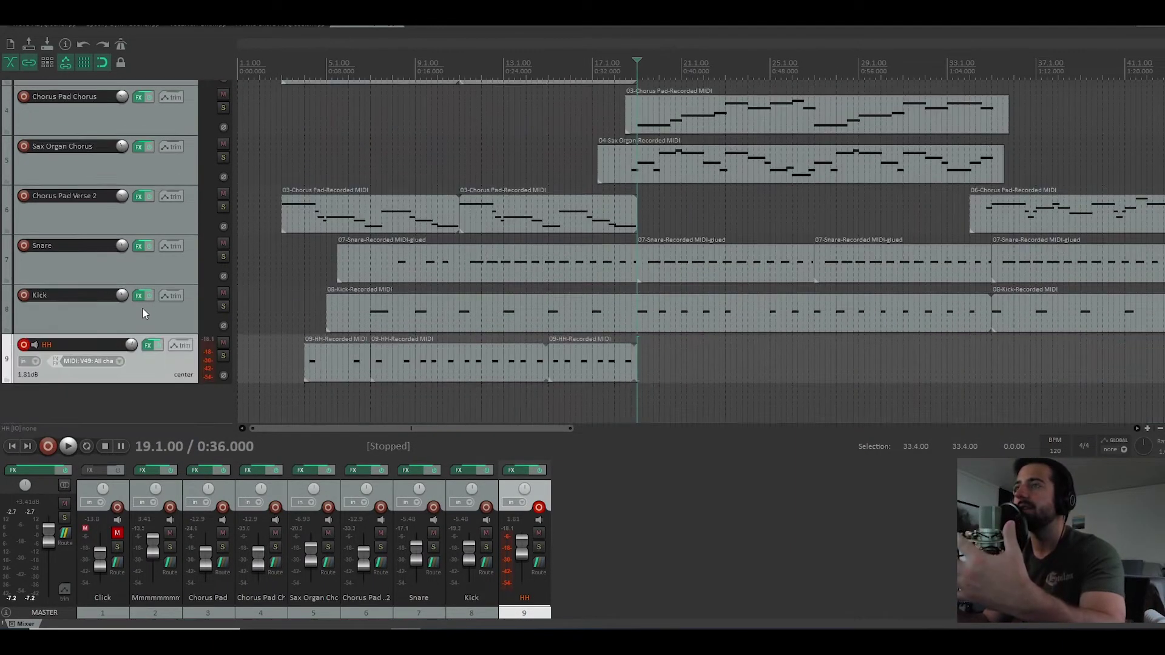
pyautogui.scroll(3, 111, 232)
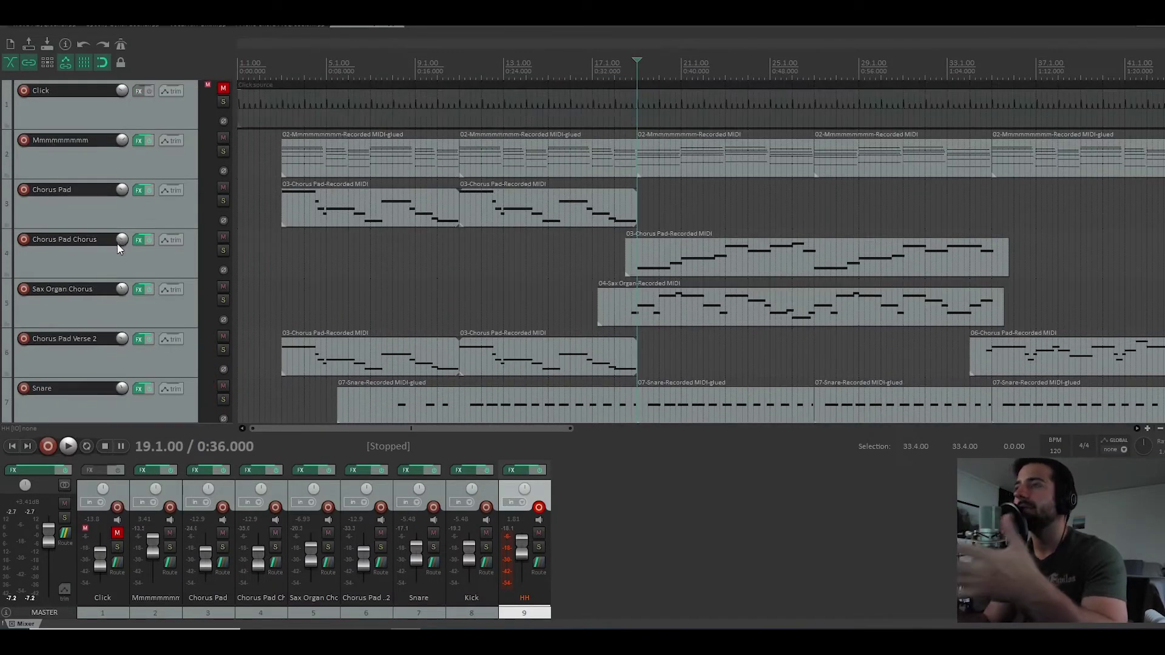
pyautogui.scroll(-3, 115, 289)
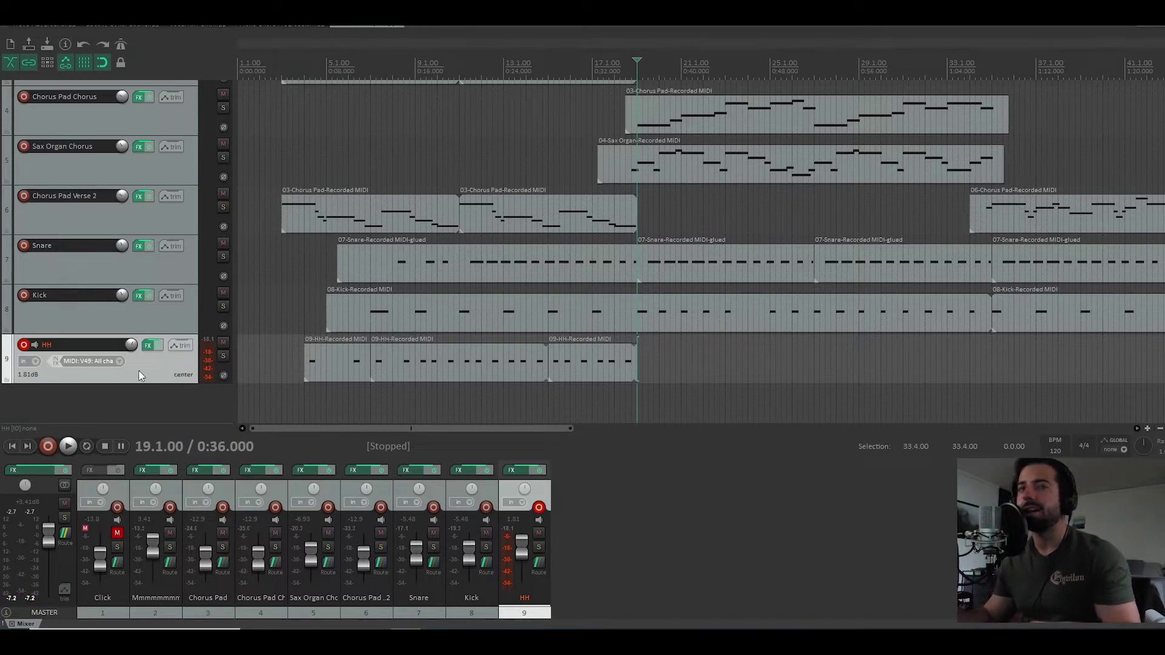
pyautogui.hotkey('ctrl', 'd')
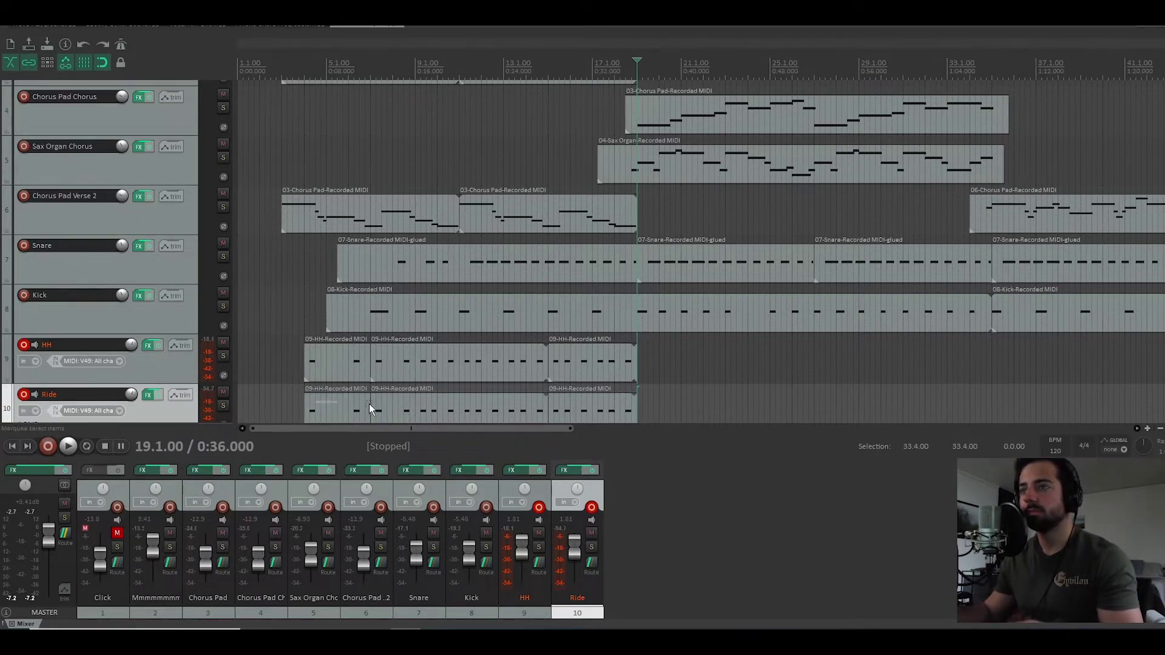
# Step: Remove all three copied hi-hat items from the Ride track and disarm the HH track for recording
pyautogui.moveTo(351, 407); pyautogui.dragTo(609, 406)
pyautogui.rightClick(609, 406)
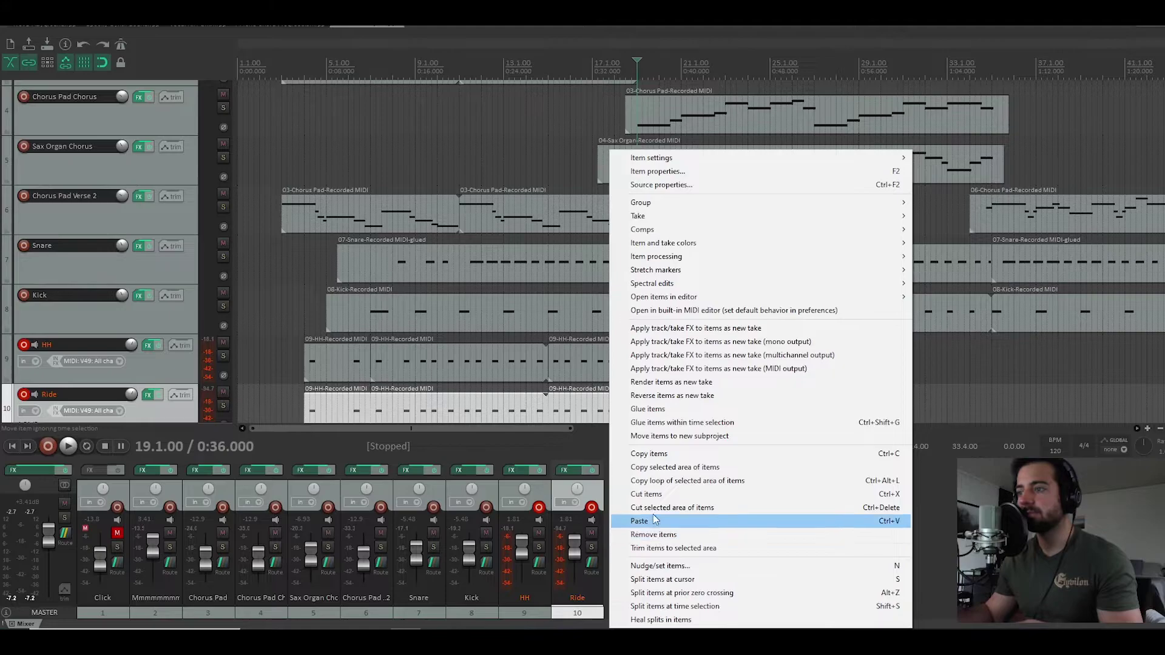
pyautogui.click(654, 535)
pyautogui.click(23, 346)
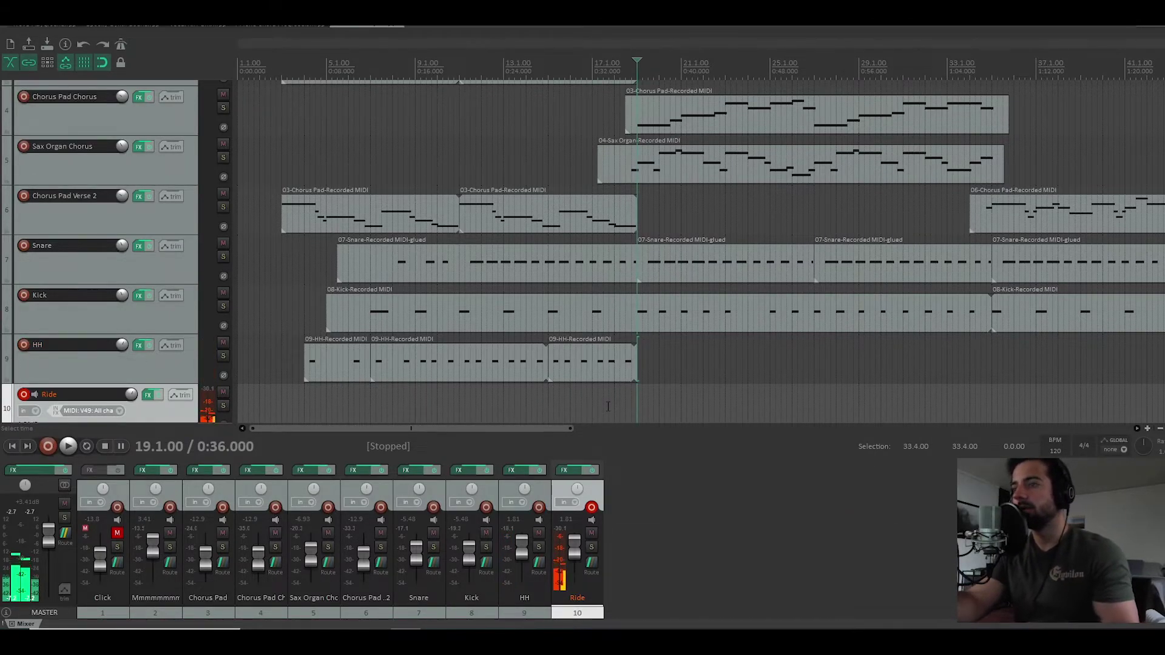
# Step: Play from bar 19, reduce the Cassette Drums release in Ride's DecentSampler, and close the sampler window
pyautogui.press('space')
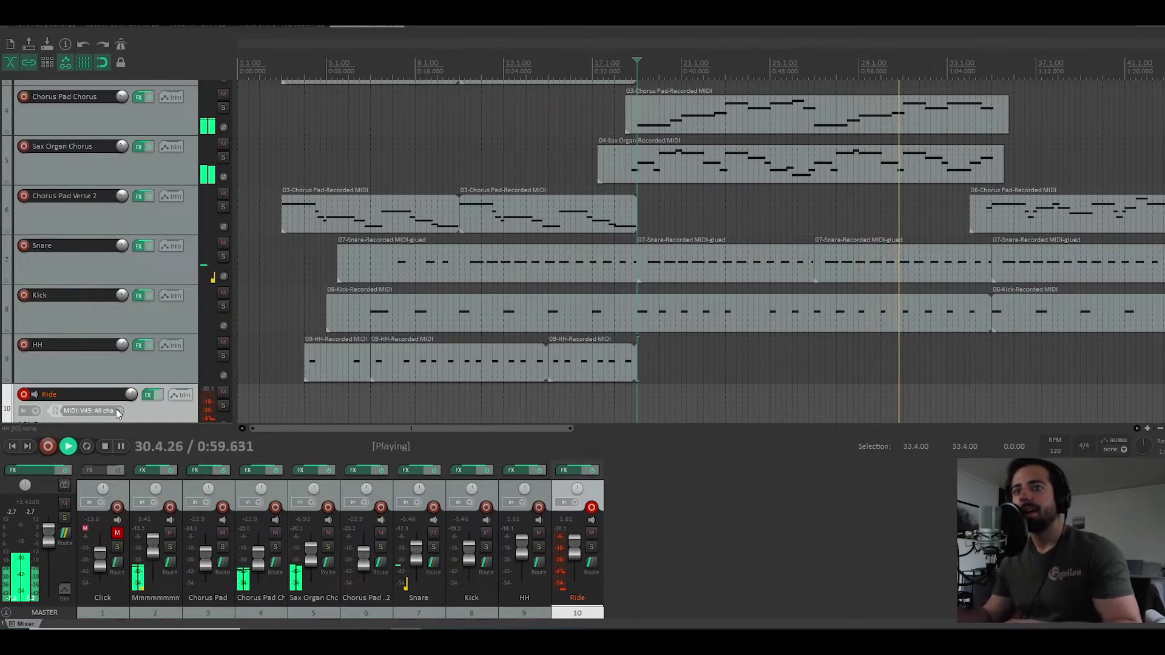
pyautogui.click(147, 395)
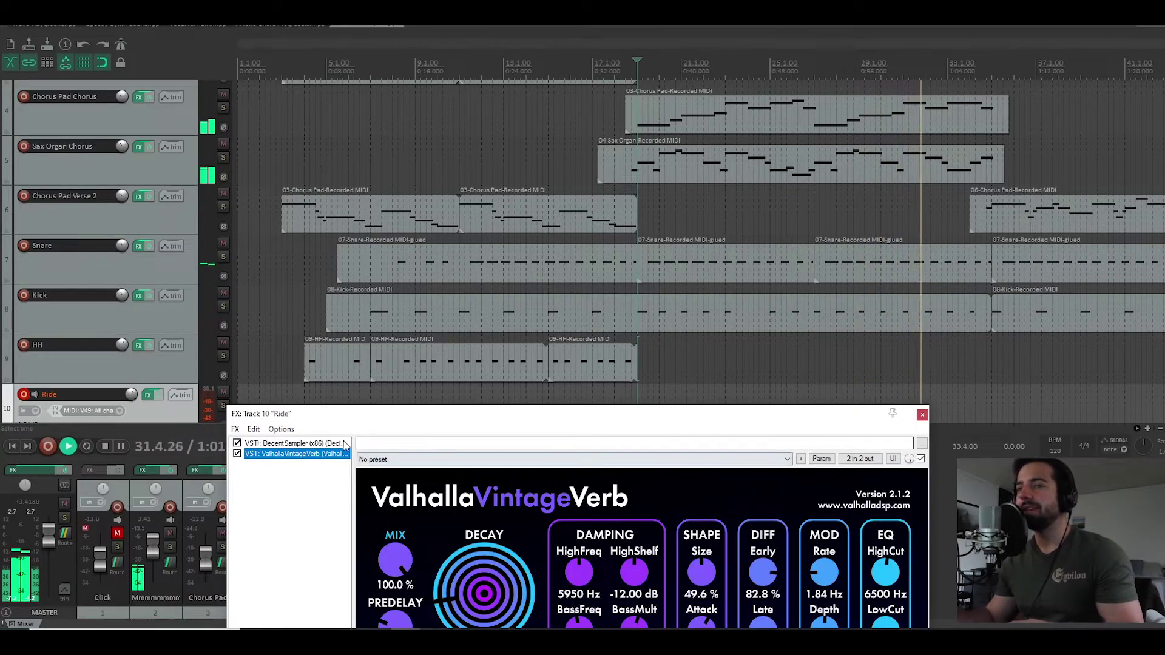
pyautogui.click(345, 444)
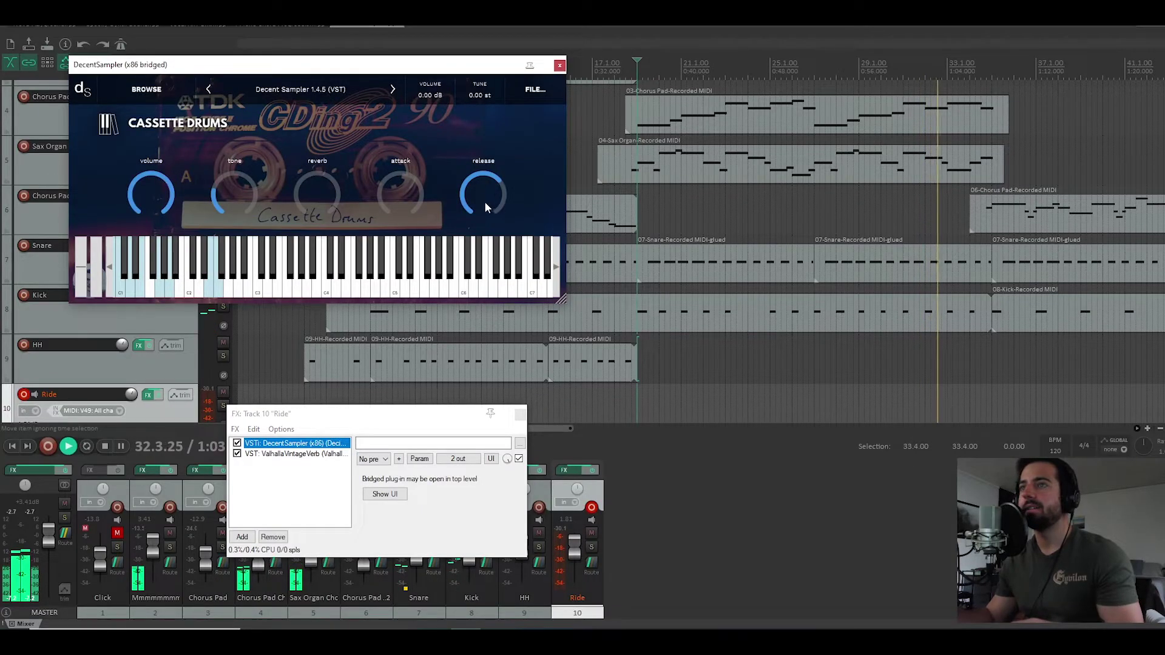
pyautogui.click(478, 252)
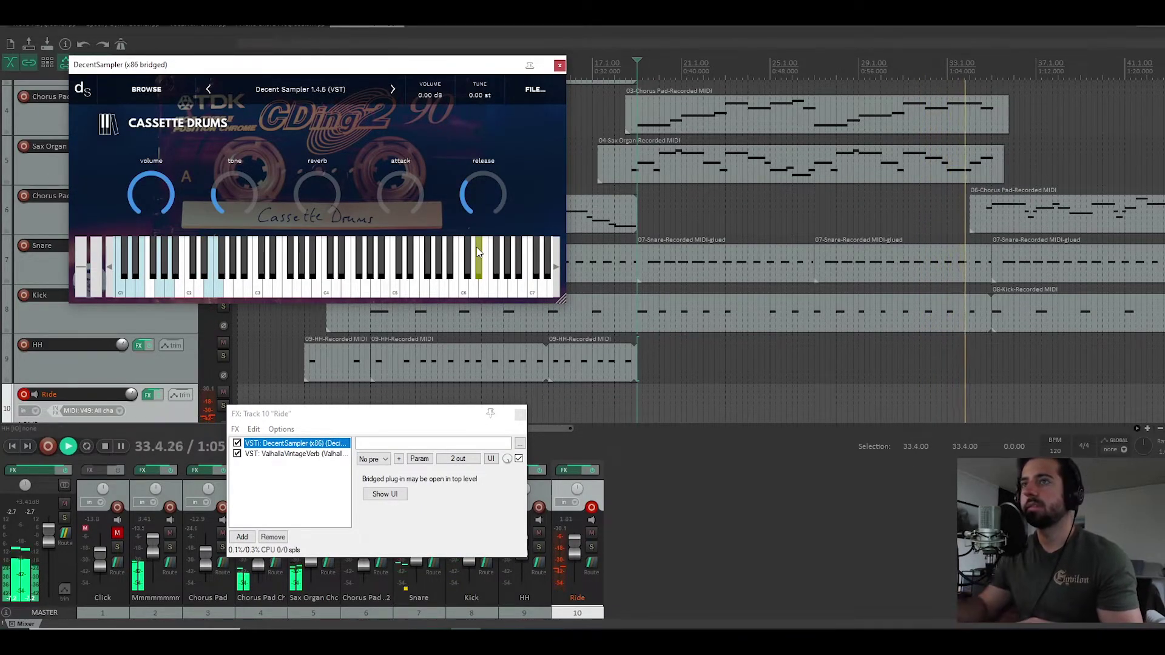
pyautogui.moveTo(522, 166); pyautogui.dragTo(485, 220)
pyautogui.click(519, 267)
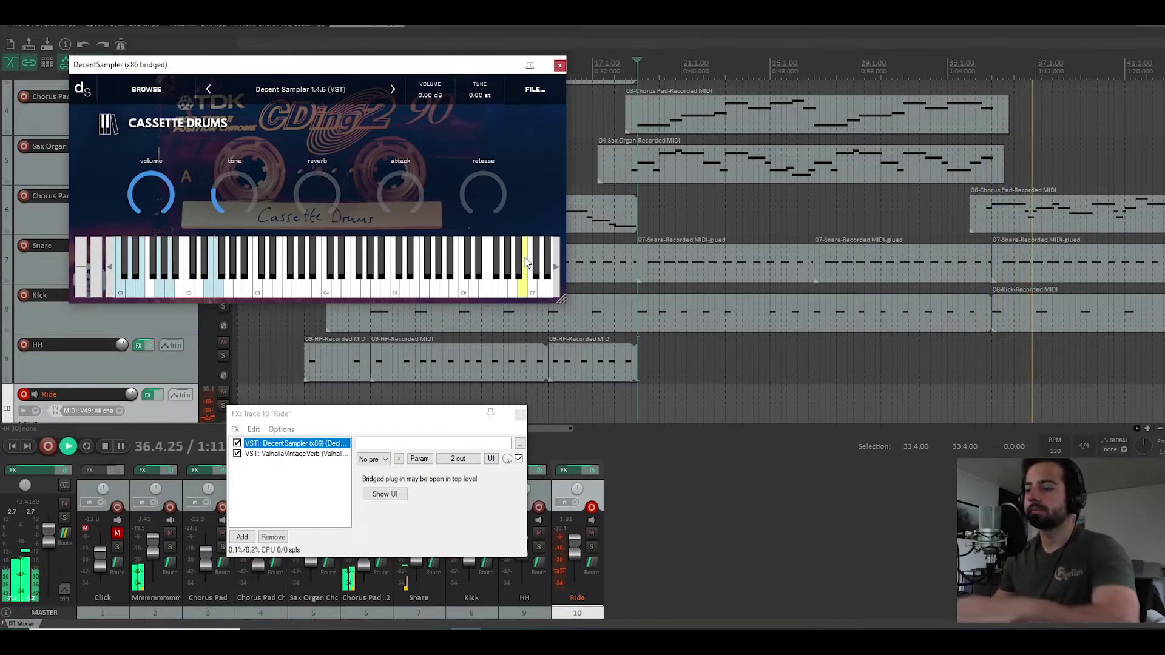
pyautogui.click(559, 65)
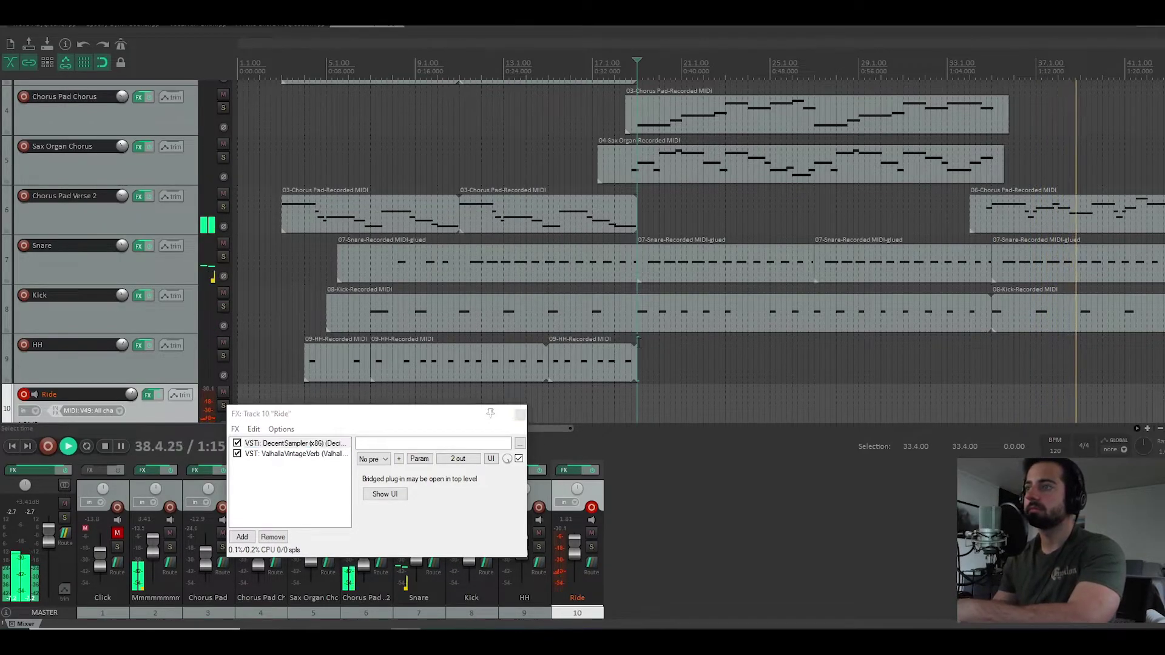
# Step: Replay the chorus from bar 19, check Ride's Cassette Drums sampler, and restart playback from 18.3.00
pyautogui.click(643, 346)
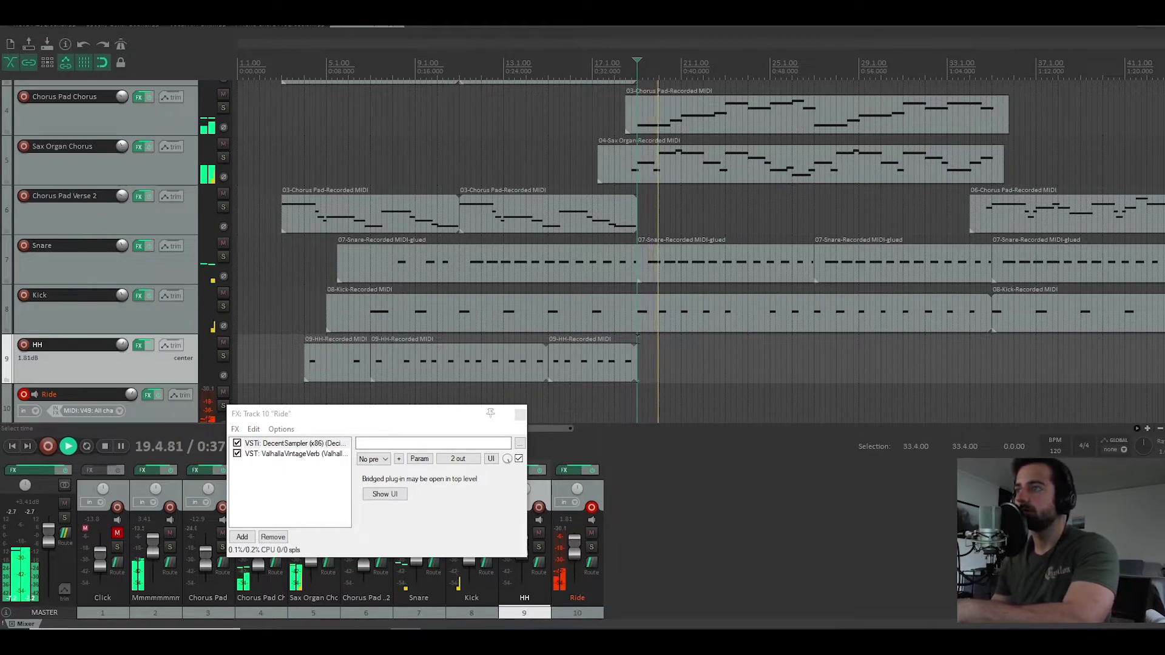
pyautogui.doubleClick(328, 445)
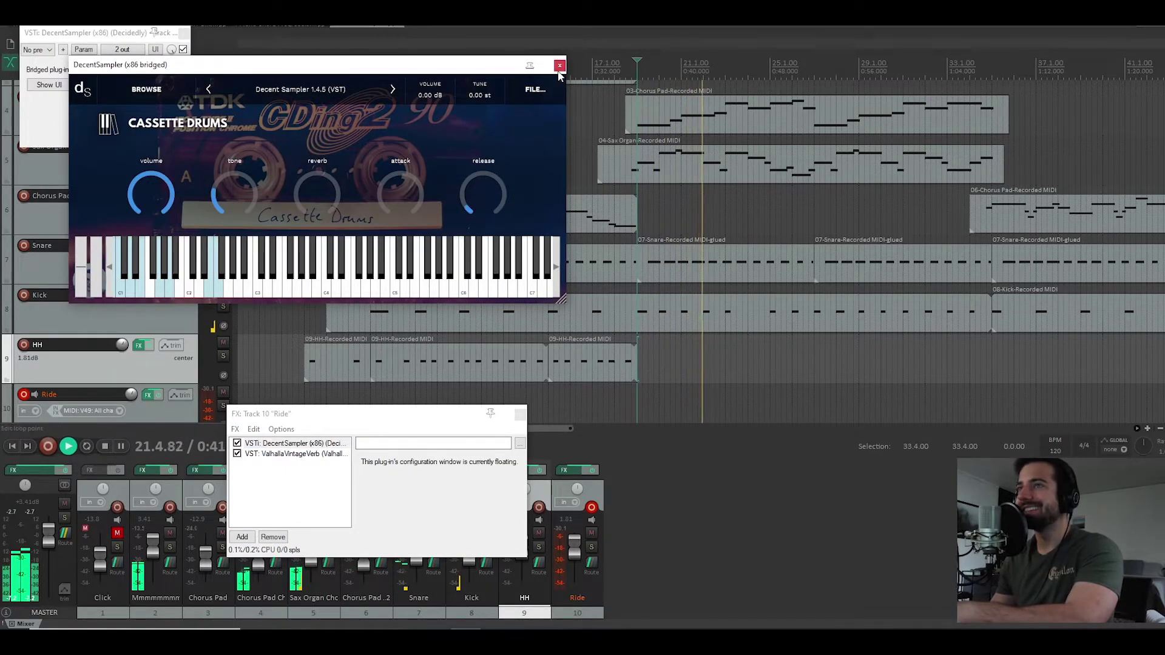
pyautogui.click(560, 65)
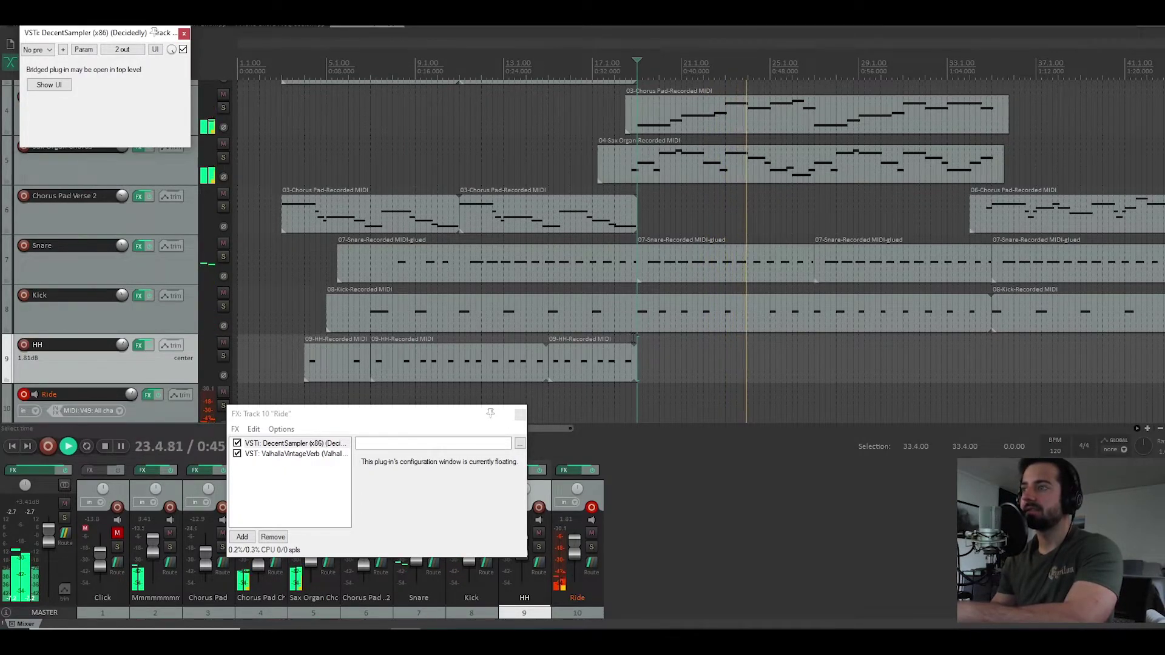
pyautogui.click(625, 338)
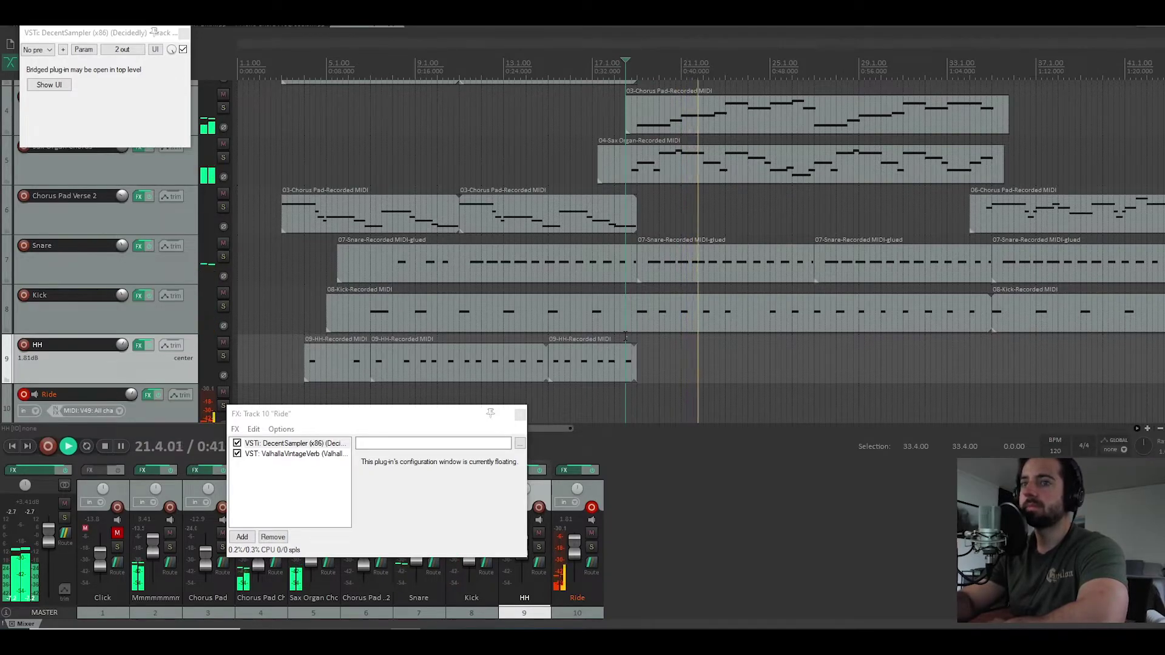
# Step: Recheck the Cassette Drums sampler on Ride, stop playback, and close the sampler and track FX windows
pyautogui.click(297, 443)
pyautogui.rightClick(303, 443)
pyautogui.click(305, 435)
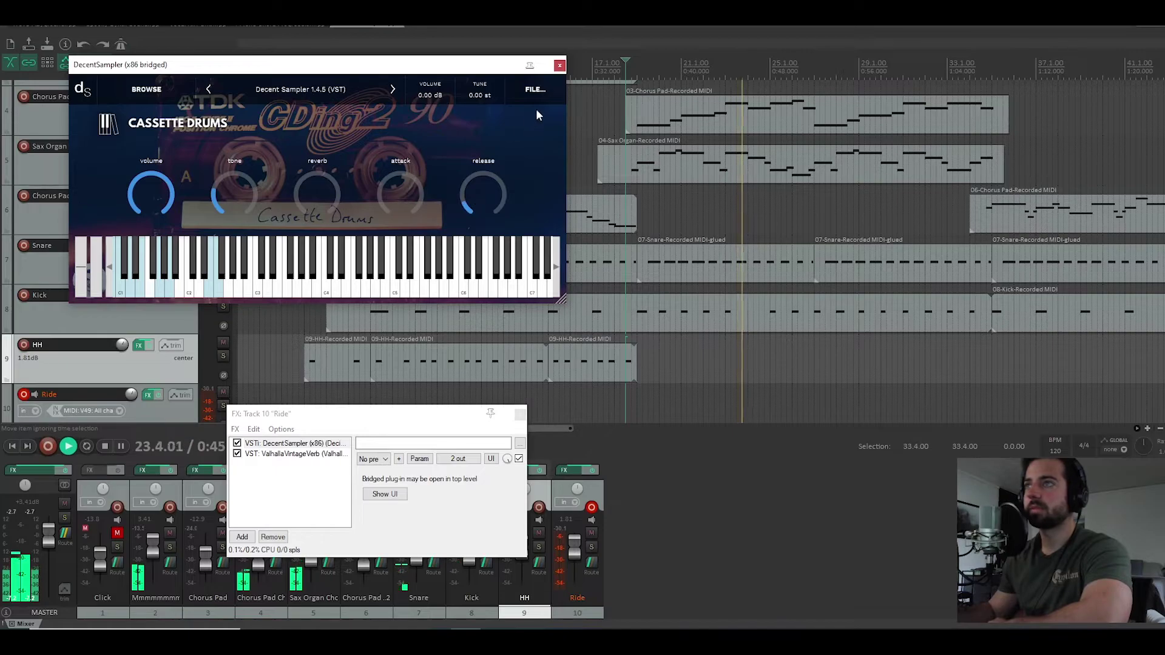
pyautogui.click(560, 65)
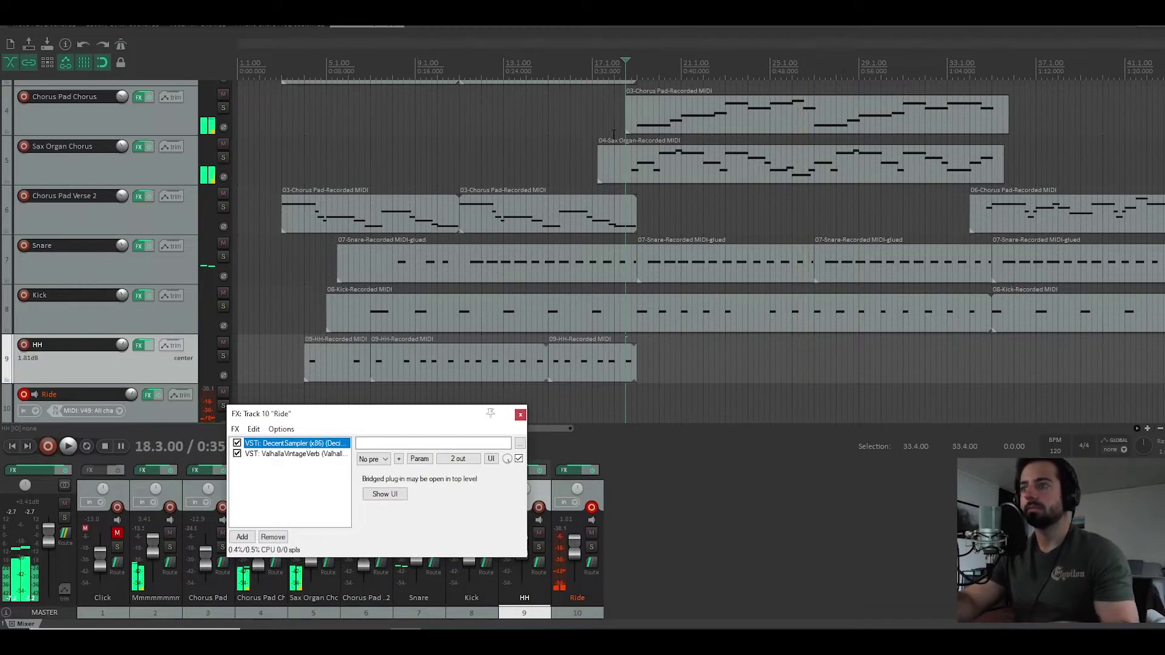
pyautogui.hotkey('ctrl', 'r')
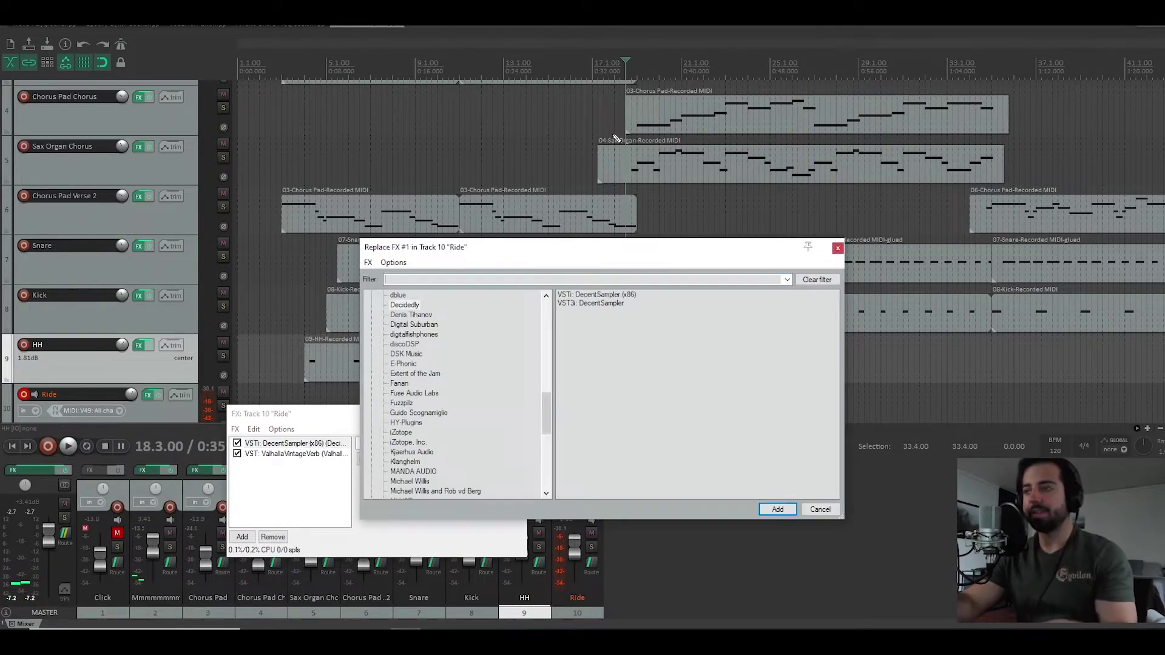
pyautogui.click(819, 509)
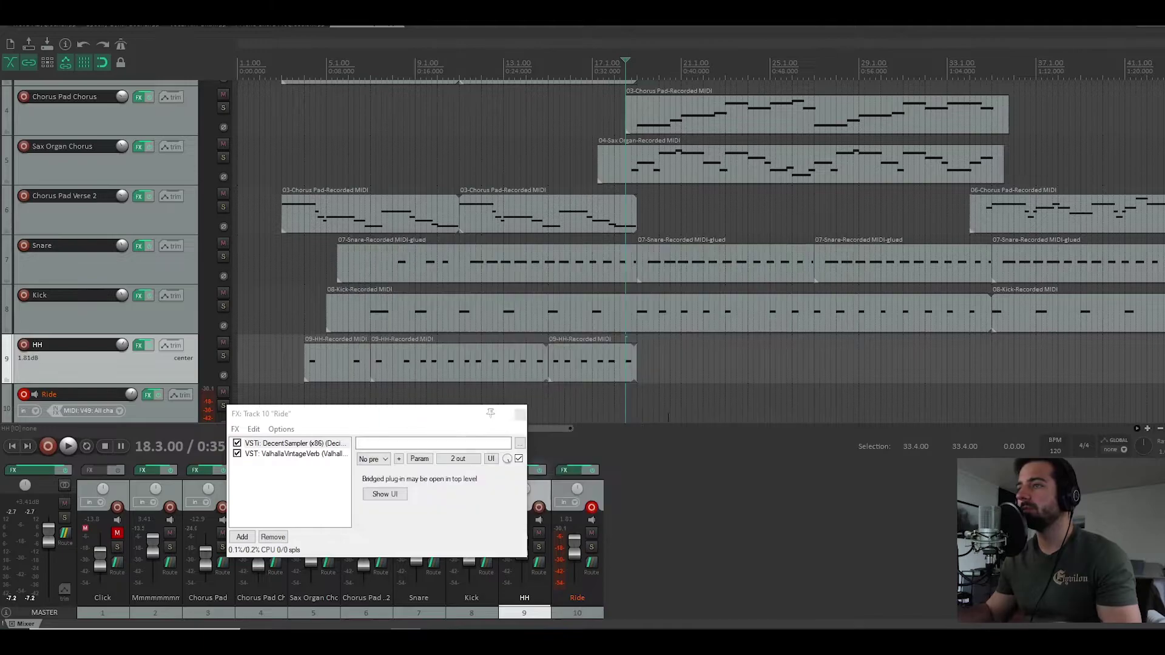
pyautogui.click(521, 415)
pyautogui.scroll(-1, 142, 333)
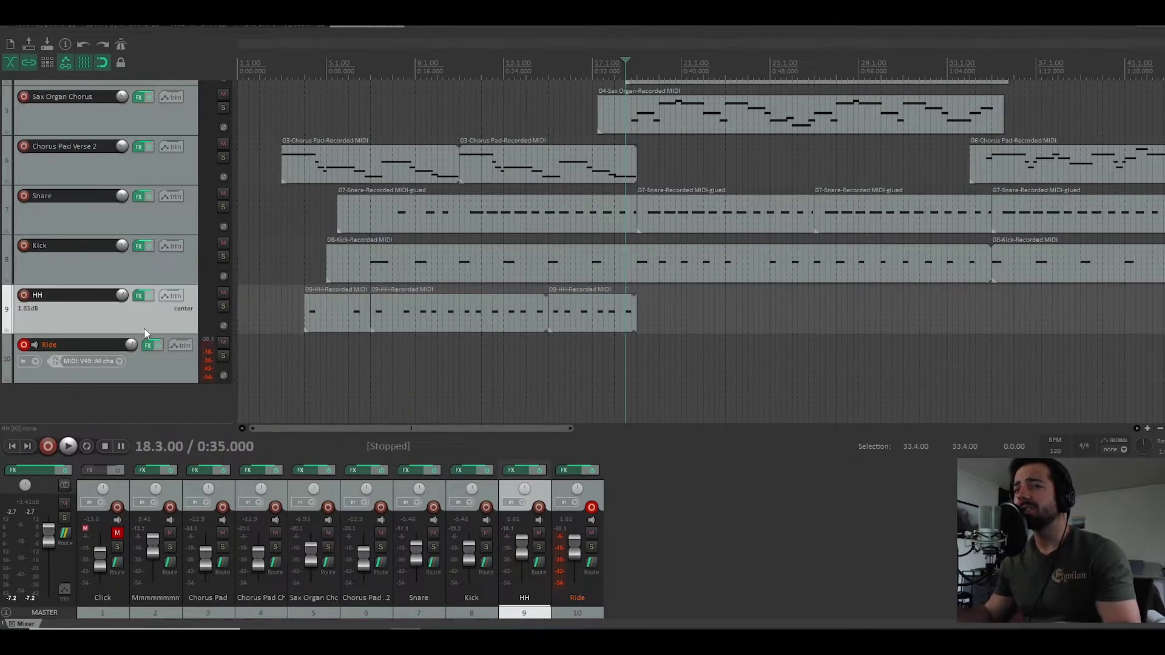
pyautogui.scroll(2, 618, 367)
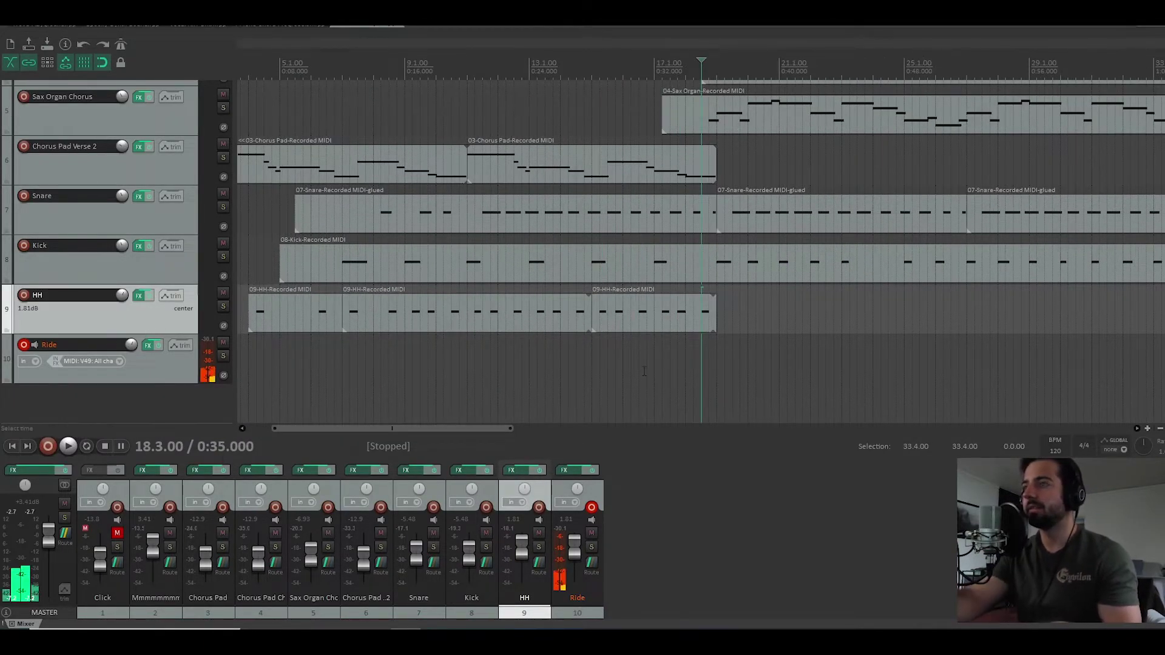
pyautogui.hotkey('ctrl', 'r')
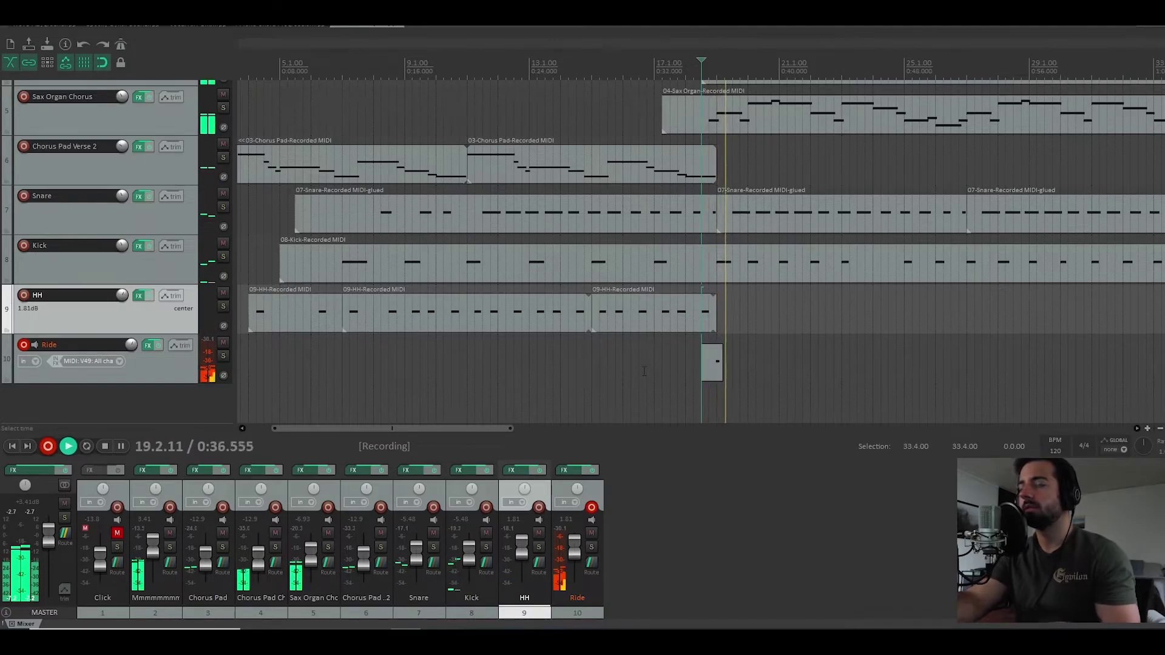
pyautogui.press('space')
# Step: Unmute the Click track and record a ride part on the Ride track from 18.3.00 until just past bar 43
pyautogui.scroll(4, 162, 231)
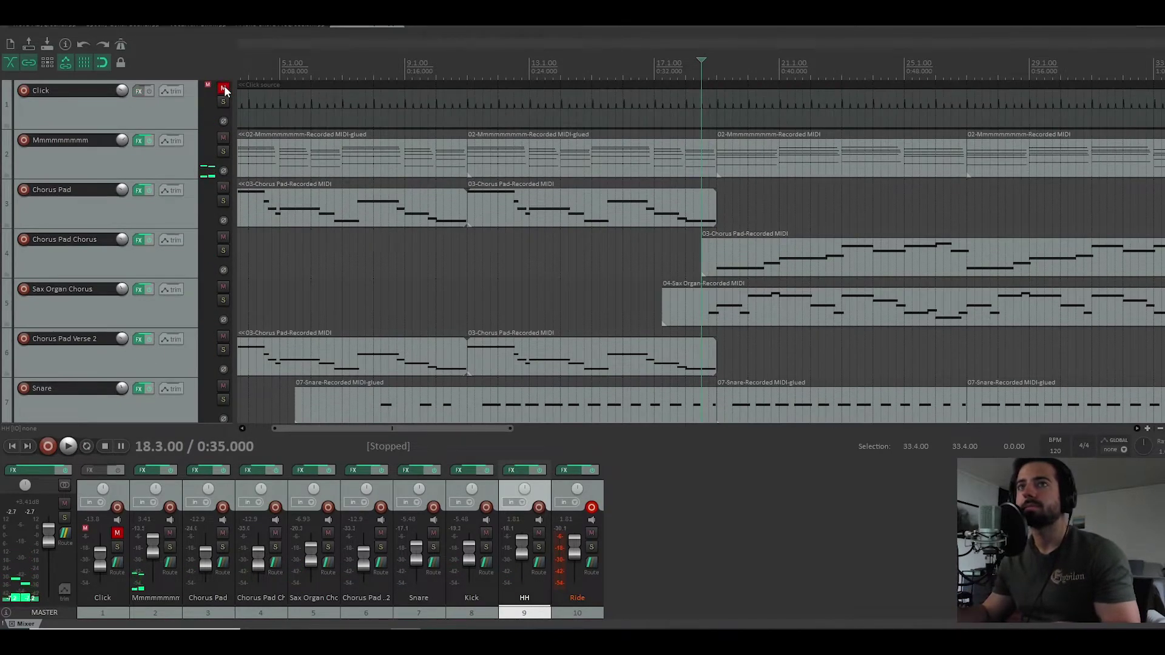
pyautogui.scroll(-4, 194, 231)
pyautogui.hotkey('ctrl', 'r')
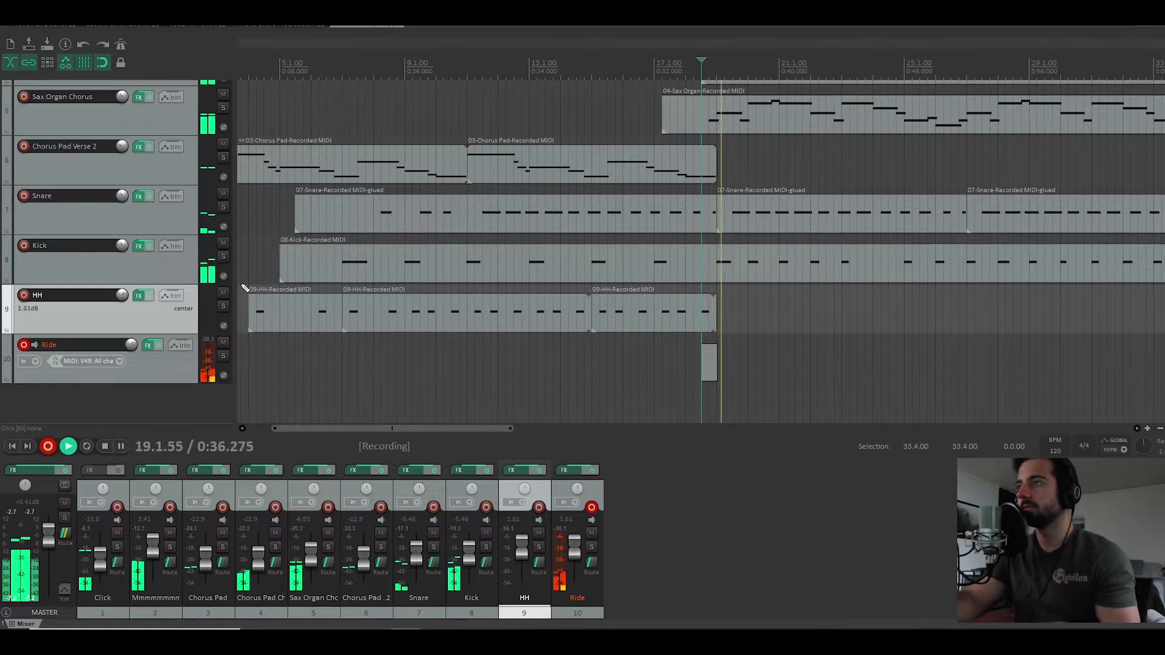
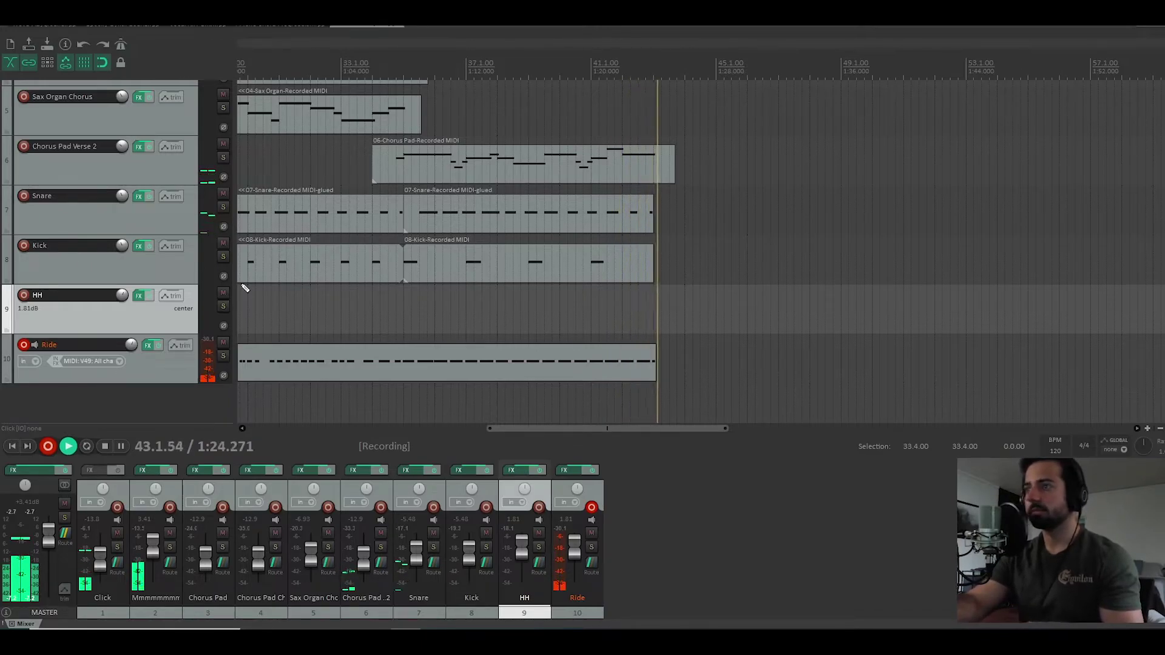
pyautogui.press('space')
# Step: Open the recorded Ride item in the MIDI editor and quantize its notes
pyautogui.scroll(-5, 251, 326)
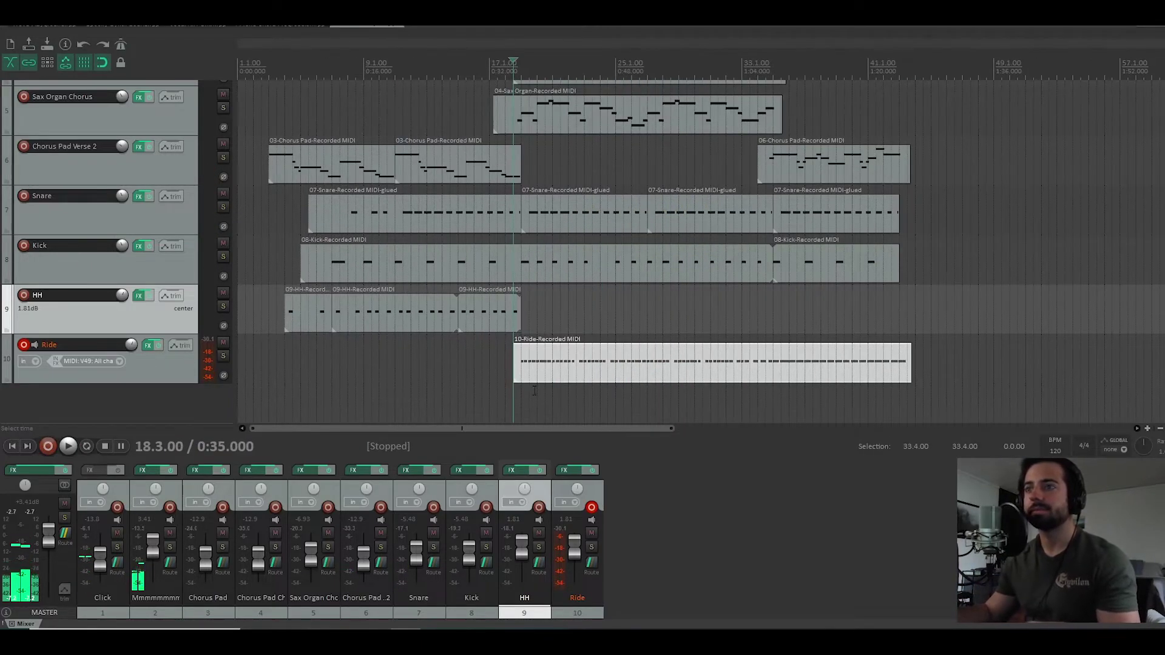
pyautogui.doubleClick(610, 362)
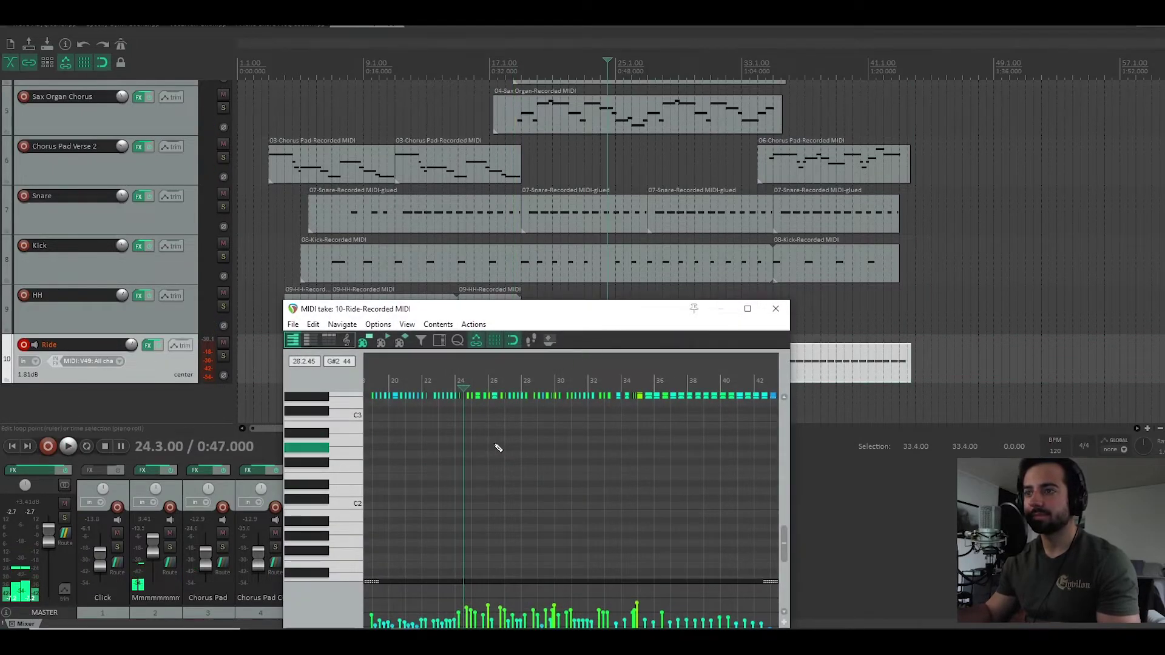
pyautogui.scroll(2, 486, 456)
pyautogui.moveTo(662, 327); pyautogui.dragTo(762, 234)
pyautogui.scroll(3, 605, 361)
pyautogui.press('q')
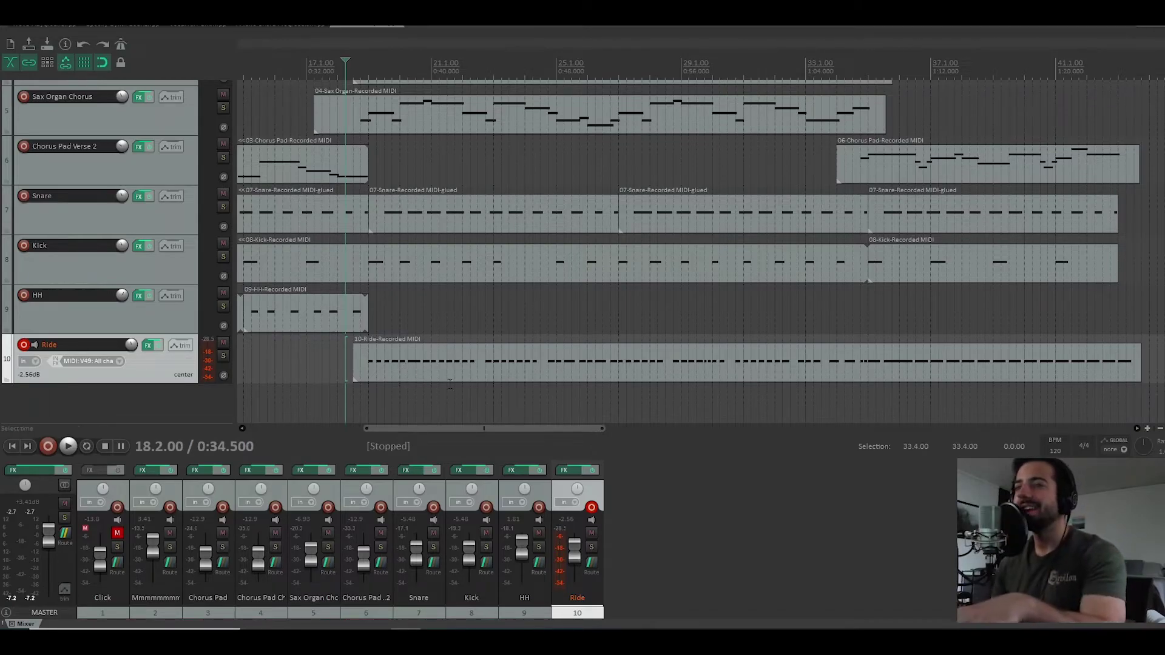
# Step: Reopen the Ride item, play its quantized notes from 19.2.00, stop playback and close the MIDI editor
pyautogui.doubleClick(377, 364)
pyautogui.press('space')
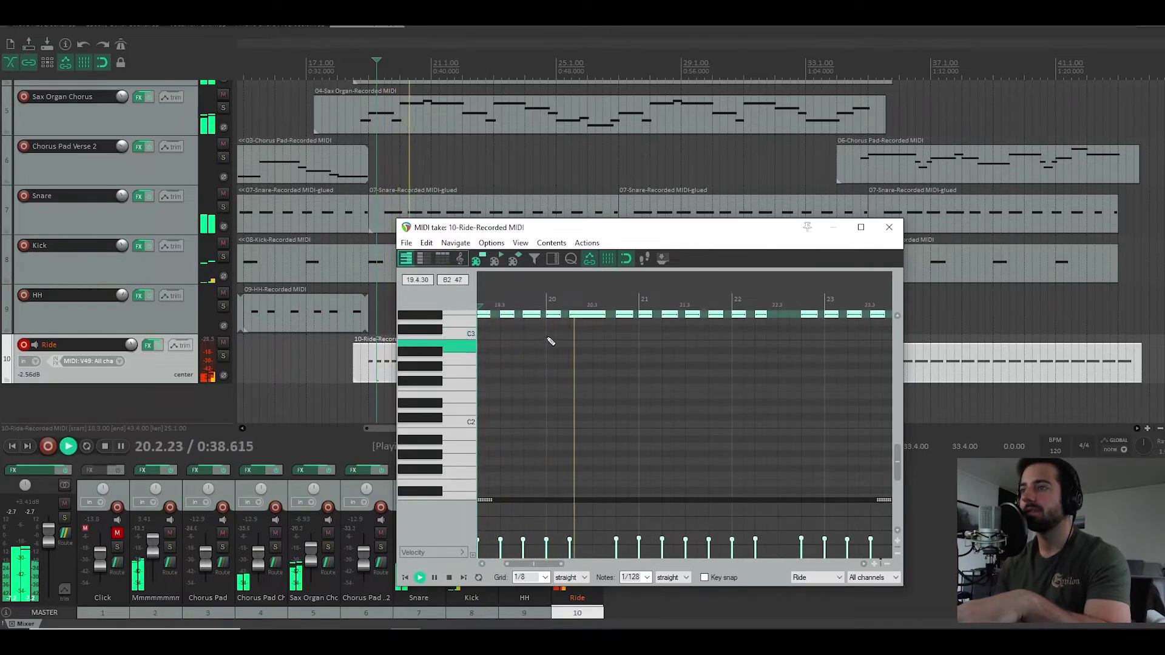
pyautogui.press('space')
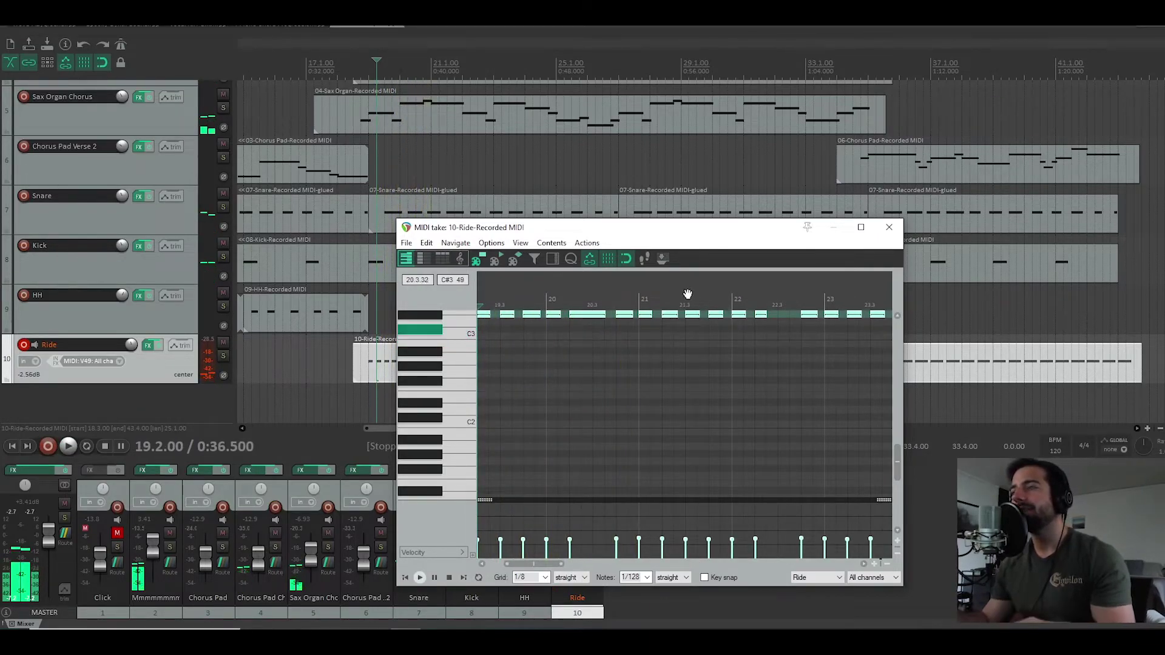
pyautogui.click(888, 227)
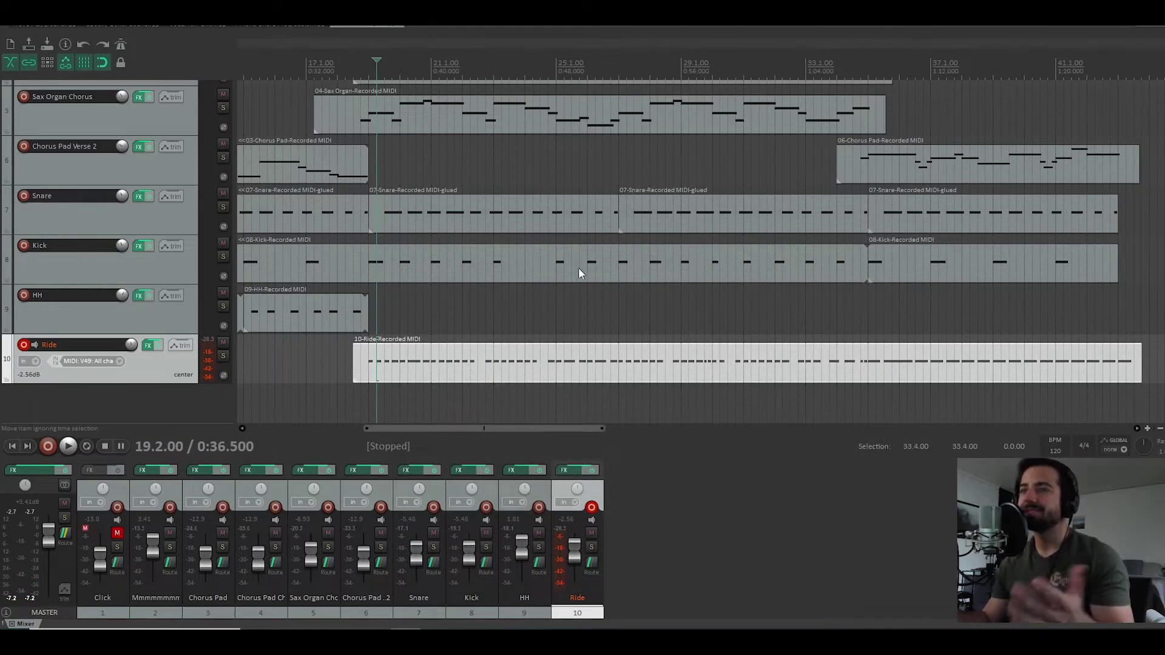
# Step: Play the arrangement from bar 19 to review the ride part with the chorus
pyautogui.scroll(3, 200, 327)
pyautogui.scroll(-2, 185, 332)
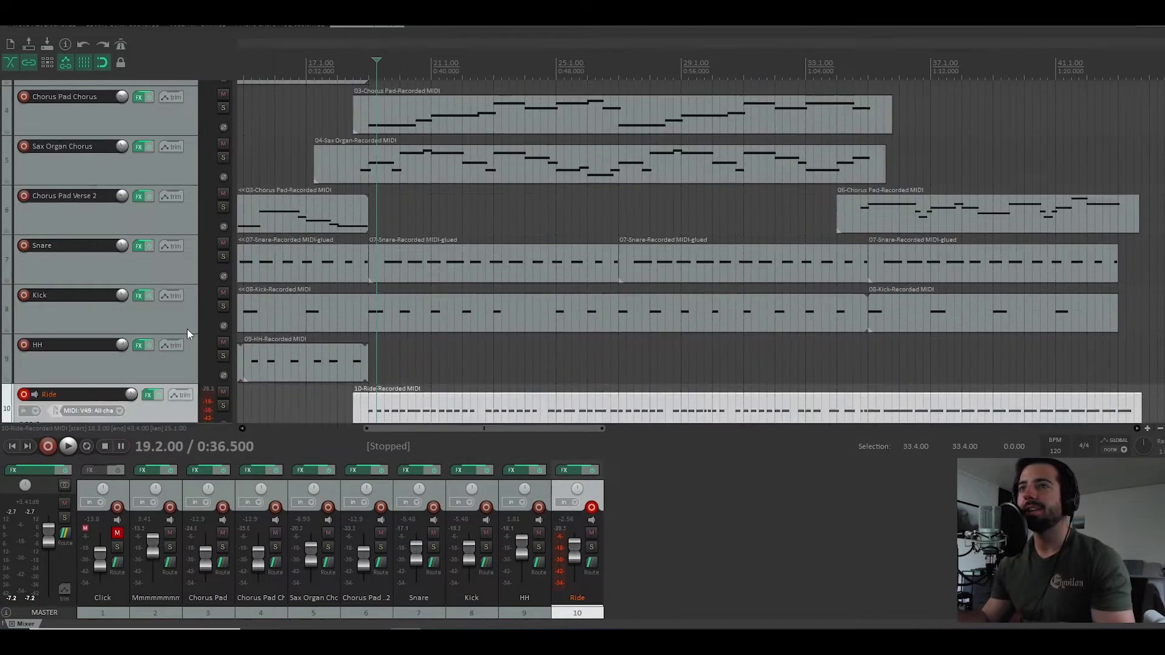
pyautogui.click(368, 141)
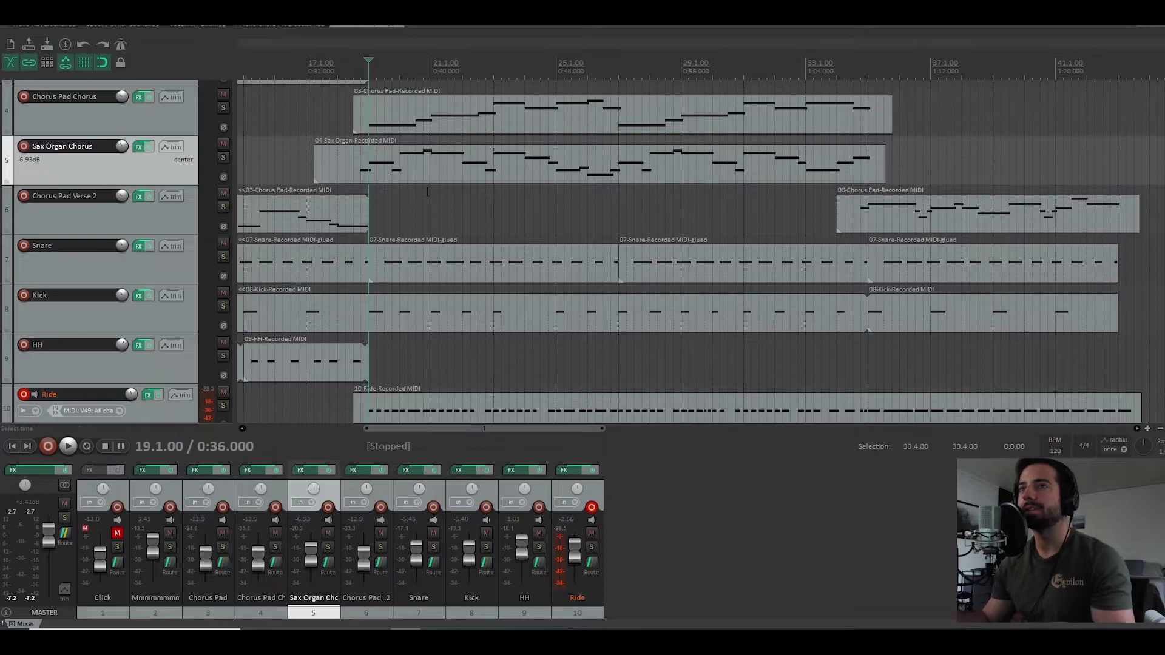
pyautogui.press('space')
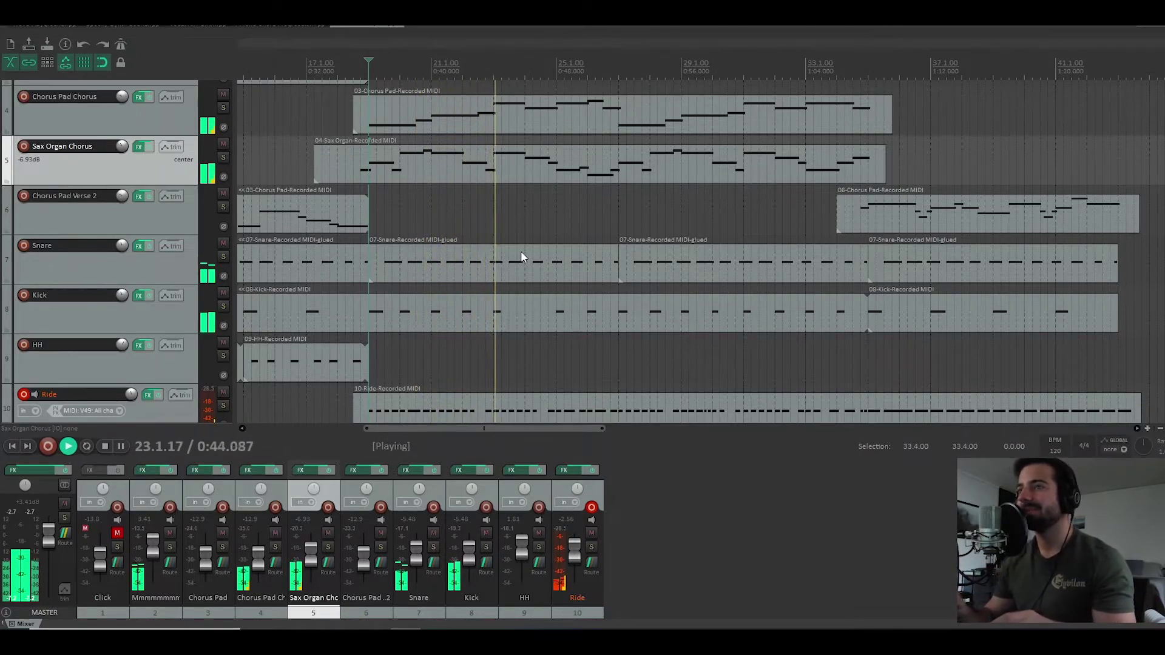
# Step: Look over the pad, organ and drum tracks while the chorus plays, and stop playback after bar 29
pyautogui.scroll(-1, 424, 270)
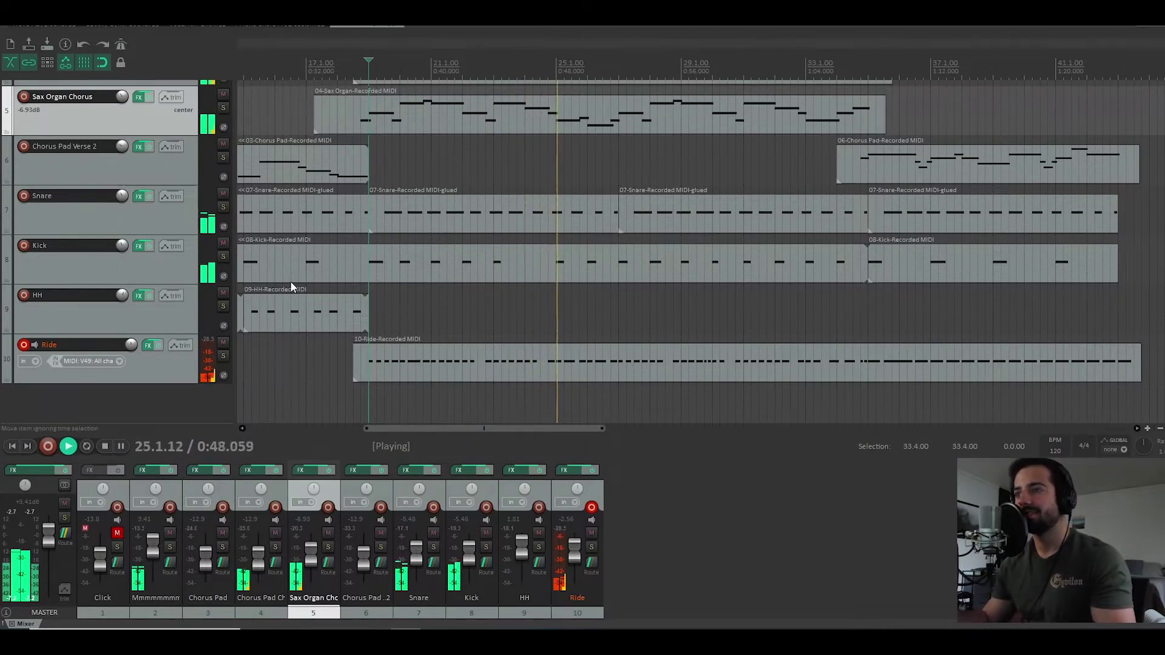
pyautogui.scroll(3, 111, 286)
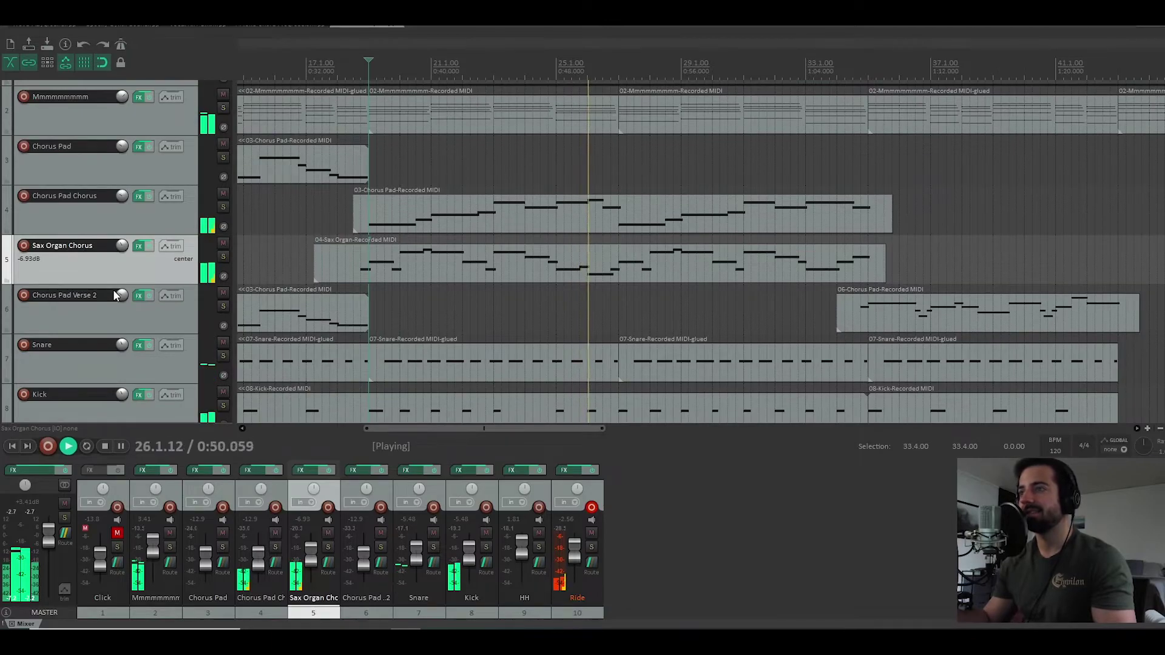
pyautogui.scroll(-1, 113, 290)
pyautogui.scroll(-1, 114, 312)
pyautogui.scroll(2, 114, 315)
pyautogui.scroll(-3, 113, 316)
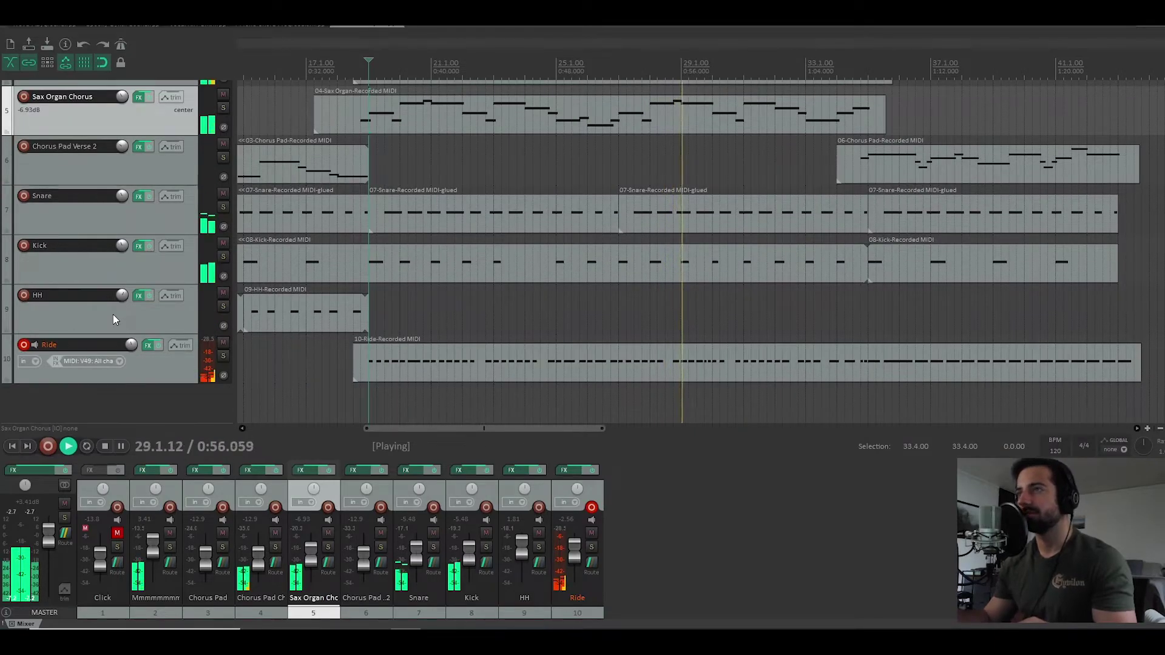
pyautogui.scroll(1, 113, 314)
pyautogui.scroll(3, 163, 271)
pyautogui.scroll(-2, 279, 293)
pyautogui.press('space')
pyautogui.scroll(-4, 217, 286)
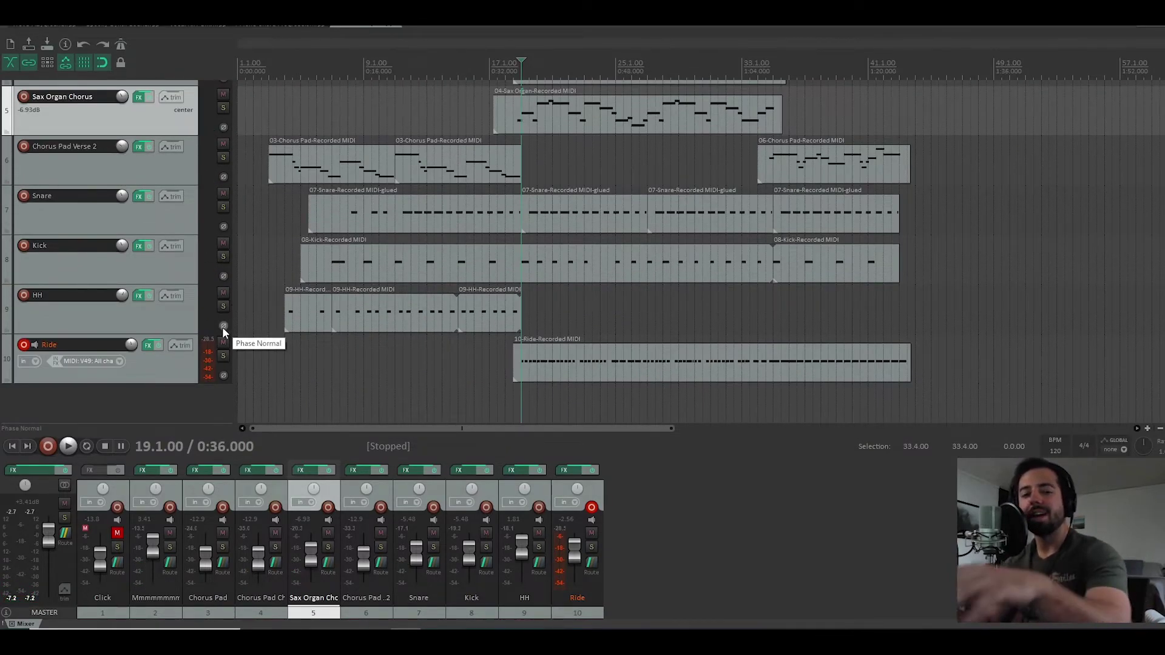
# Step: Open the HH track's effects chain, view its DecentSampler and ValhallaVintageVerb plug-ins, and close their windows
pyautogui.click(138, 297)
pyautogui.click(291, 443)
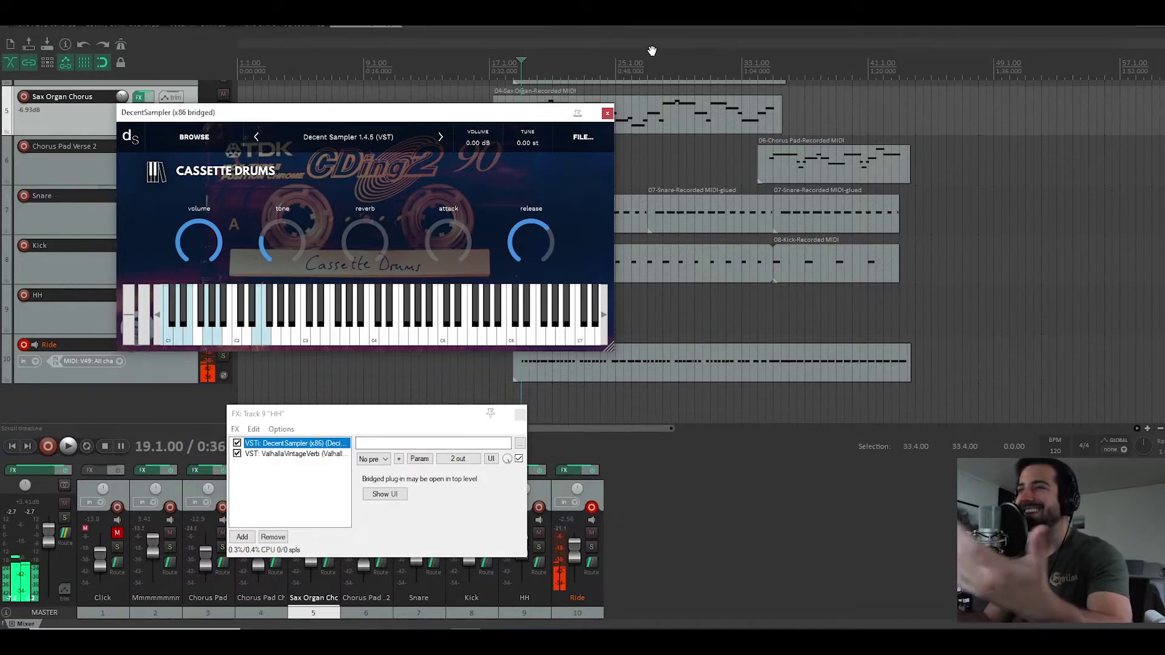
pyautogui.click(302, 453)
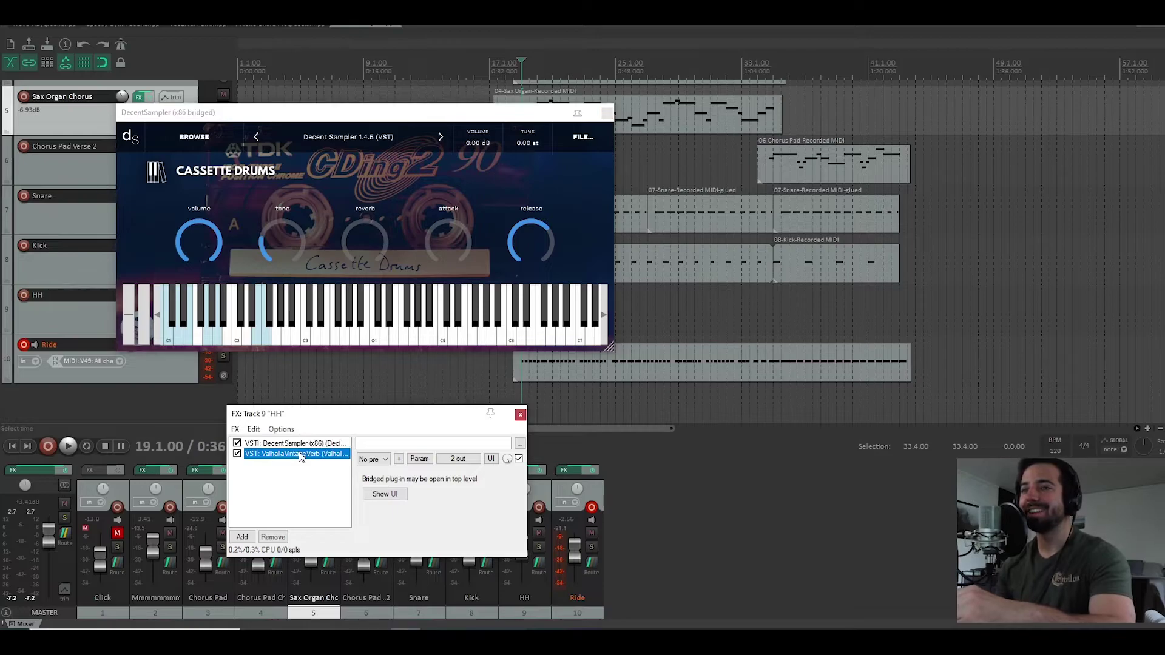
pyautogui.click(606, 113)
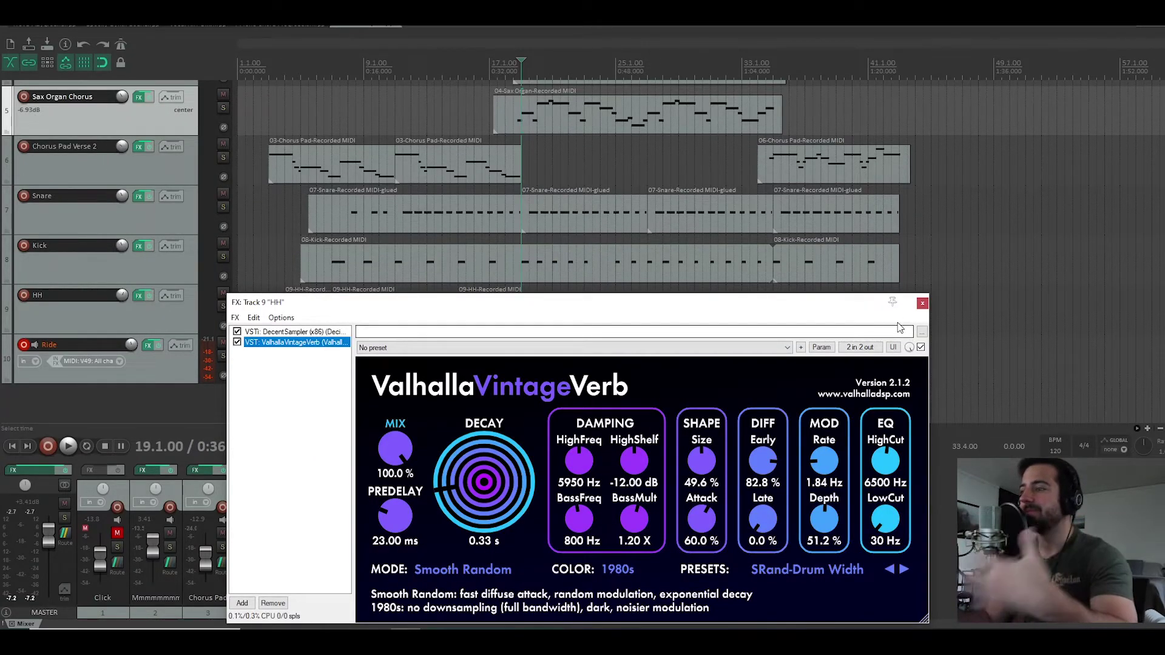
pyautogui.click(922, 303)
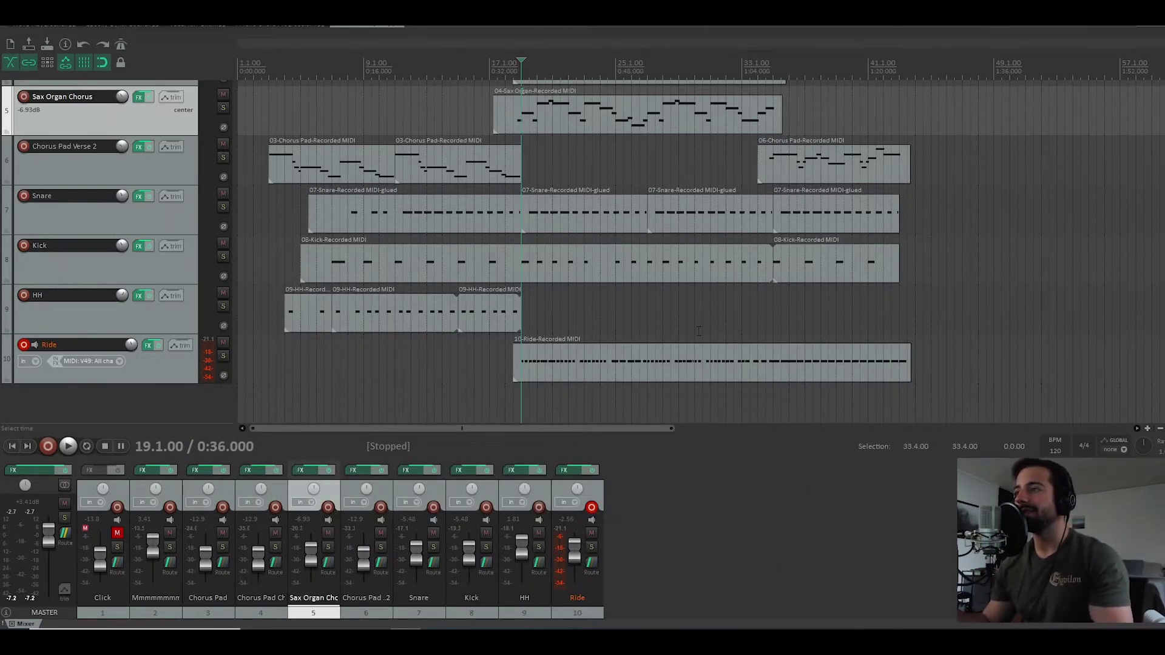
# Step: Play the second verse from 35.1.00 to review the ride under the pad, and stop after bar 37
pyautogui.click(763, 341)
pyautogui.scroll(3, 825, 353)
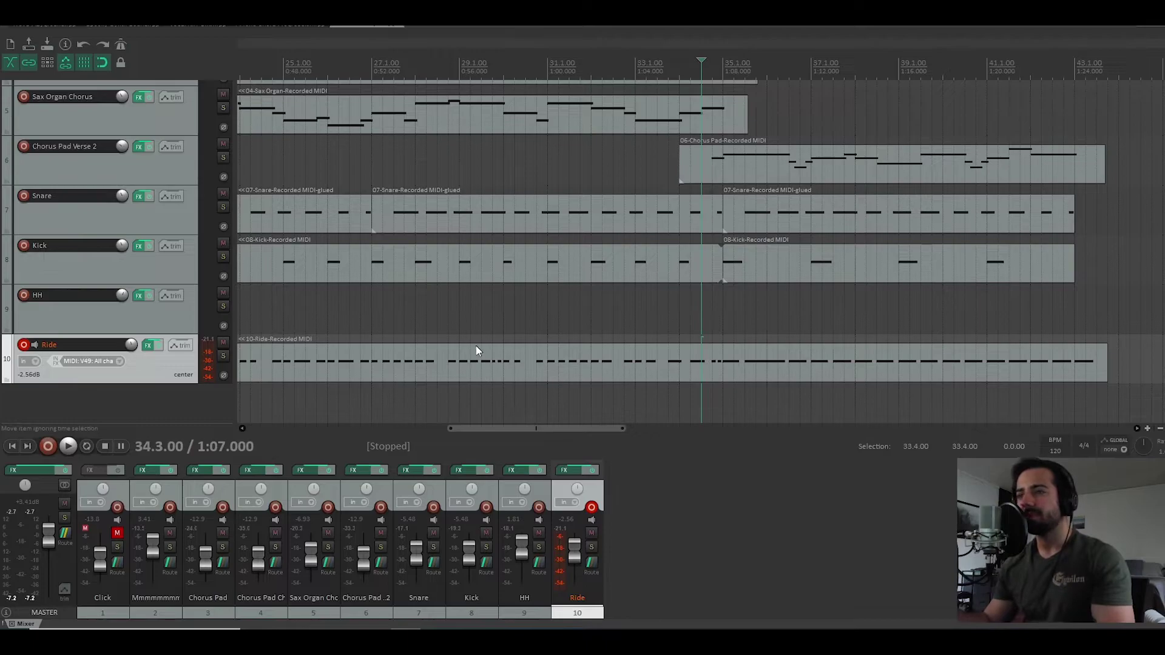
pyautogui.scroll(-3, 471, 331)
pyautogui.click(713, 320)
pyautogui.press('space')
pyautogui.scroll(3, 759, 364)
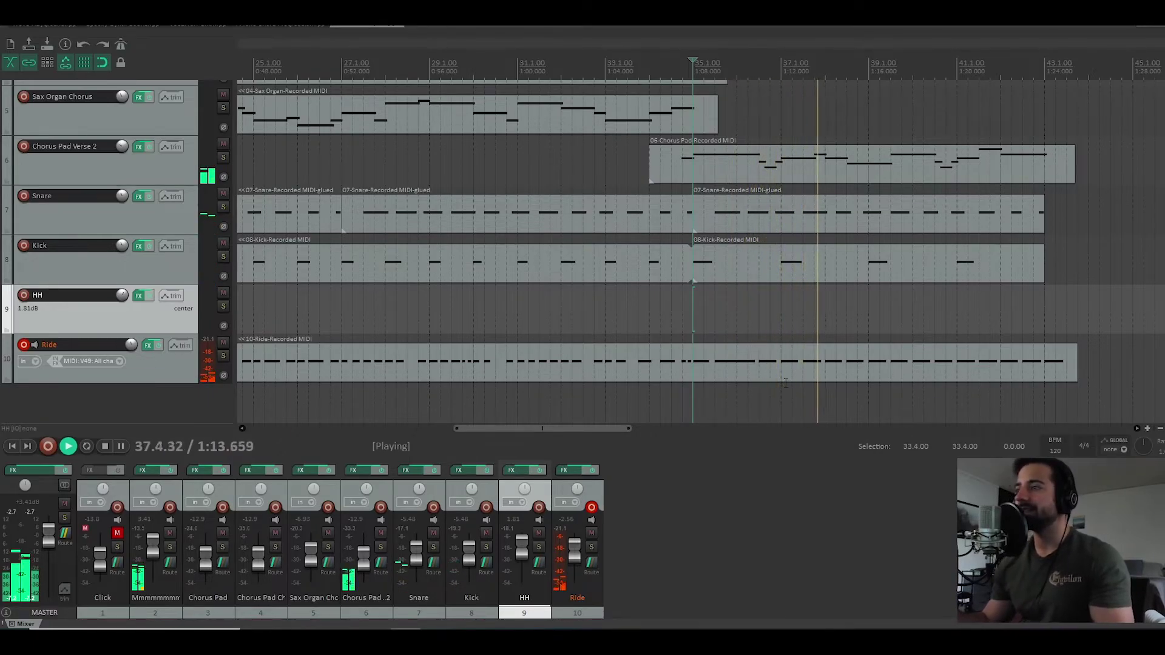
pyautogui.press('space')
pyautogui.scroll(-3, 665, 363)
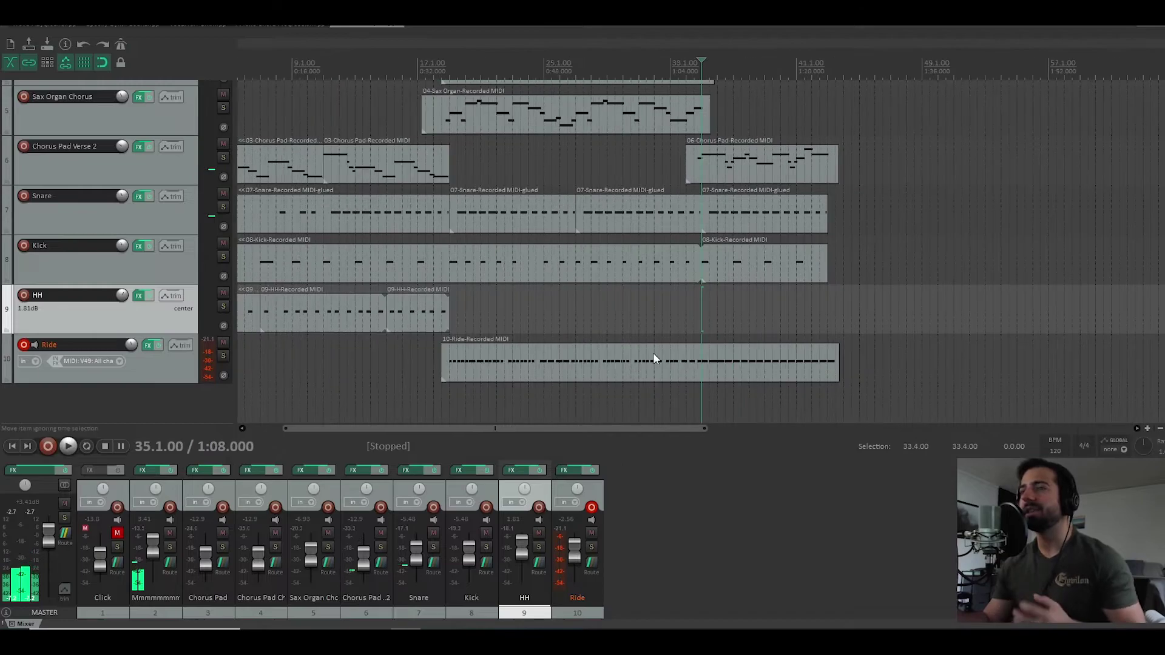
# Step: Play the first verse from about bar 8, then the chorus from 19.1.00, to compare the hi-hat with the ride
pyautogui.scroll(-2, 663, 363)
pyautogui.click(441, 323)
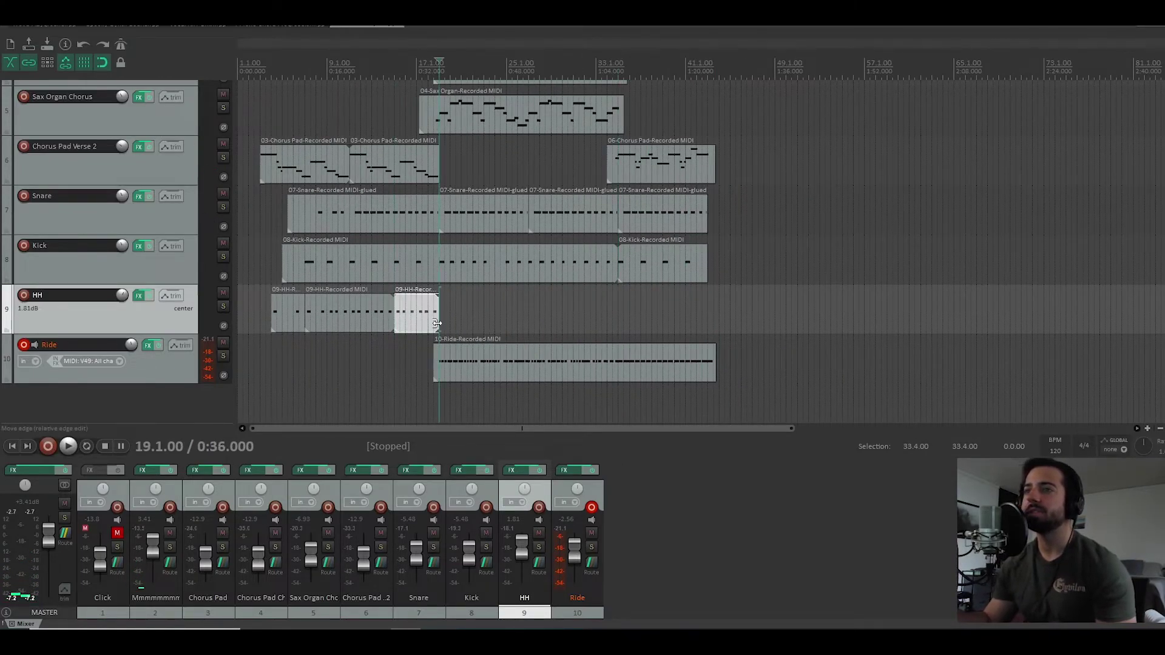
pyautogui.scroll(3, 475, 327)
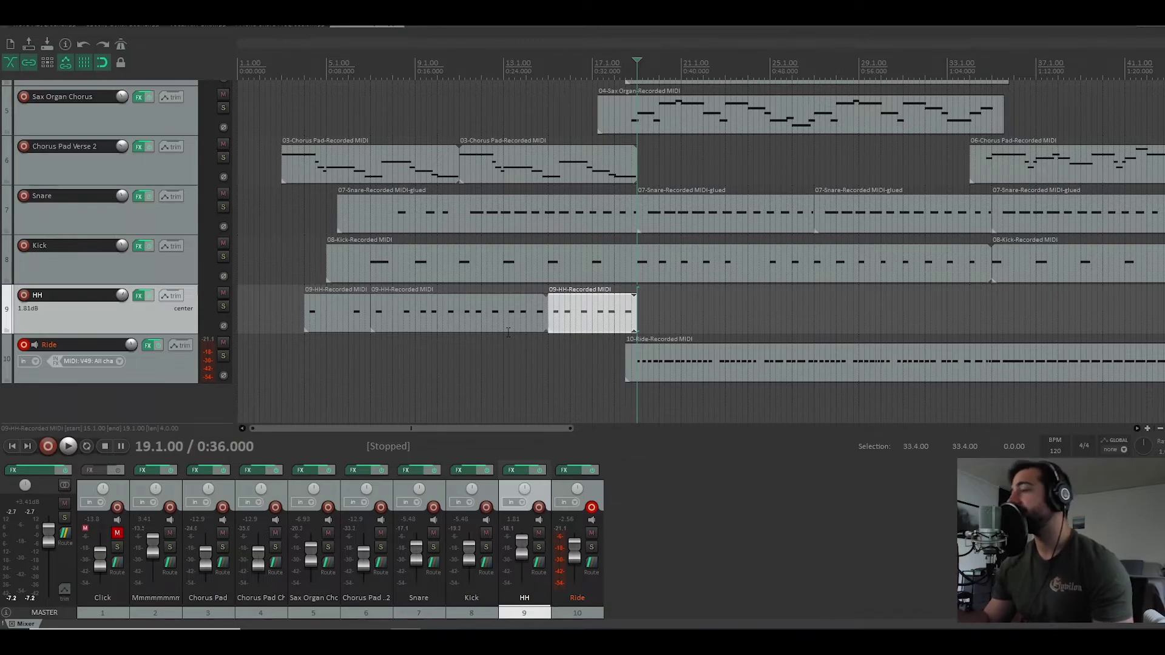
pyautogui.scroll(2, 706, 351)
pyautogui.scroll(-1, 824, 327)
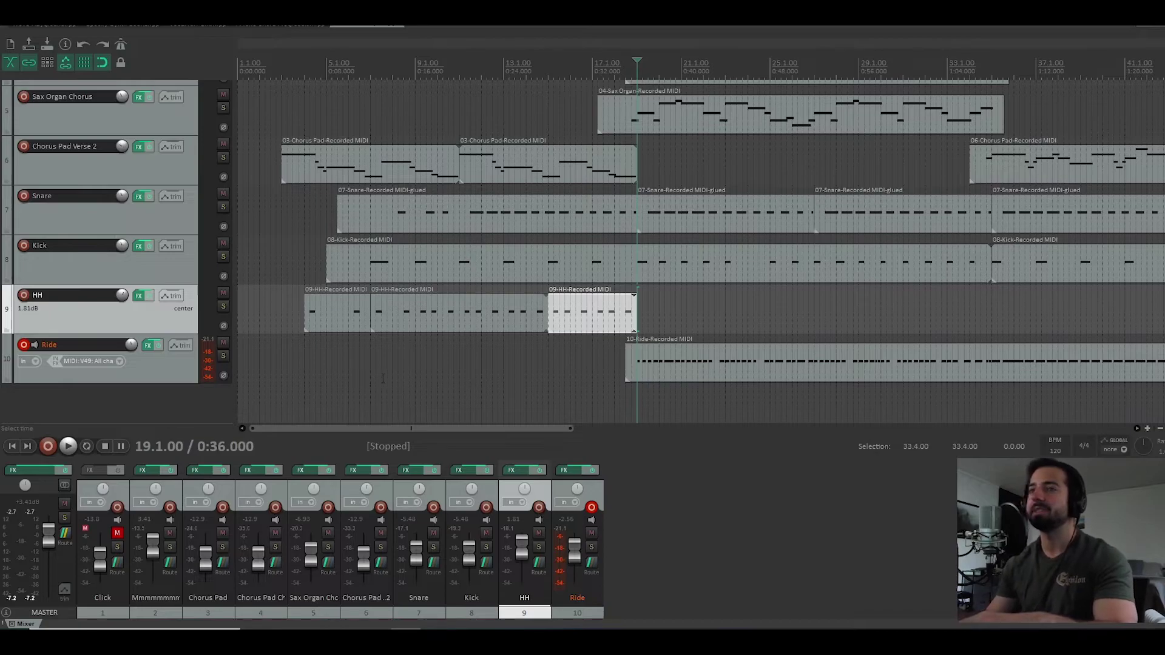
pyautogui.click(399, 374)
pyautogui.scroll(2, 415, 373)
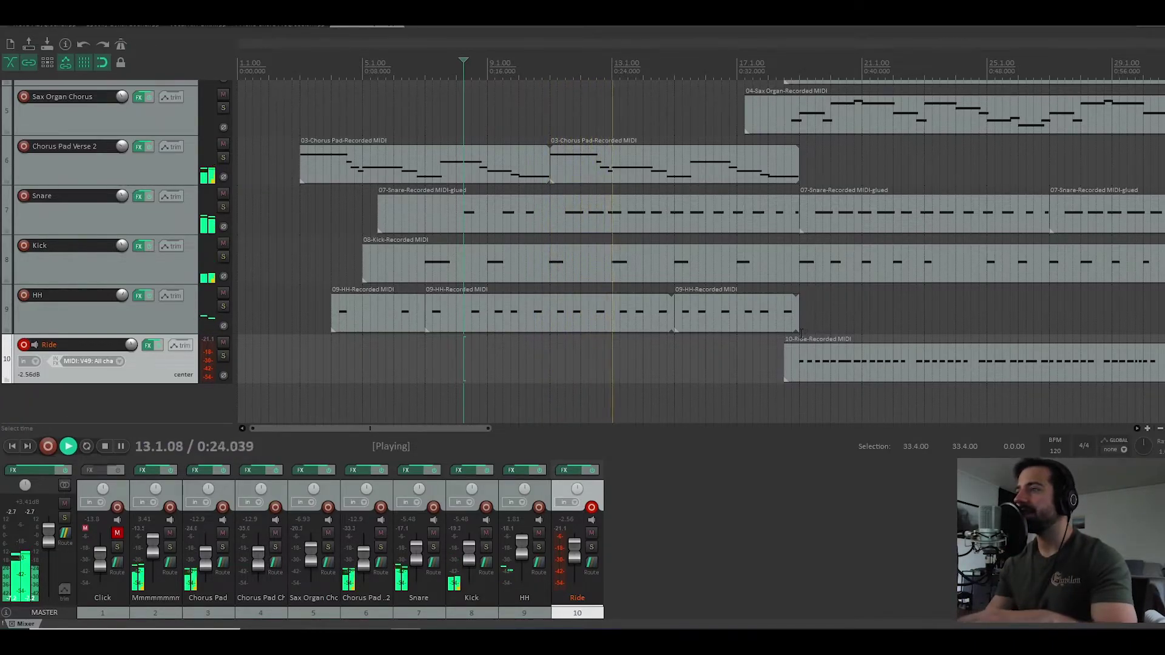
pyautogui.click(801, 313)
pyautogui.hscroll(5, 837, 363)
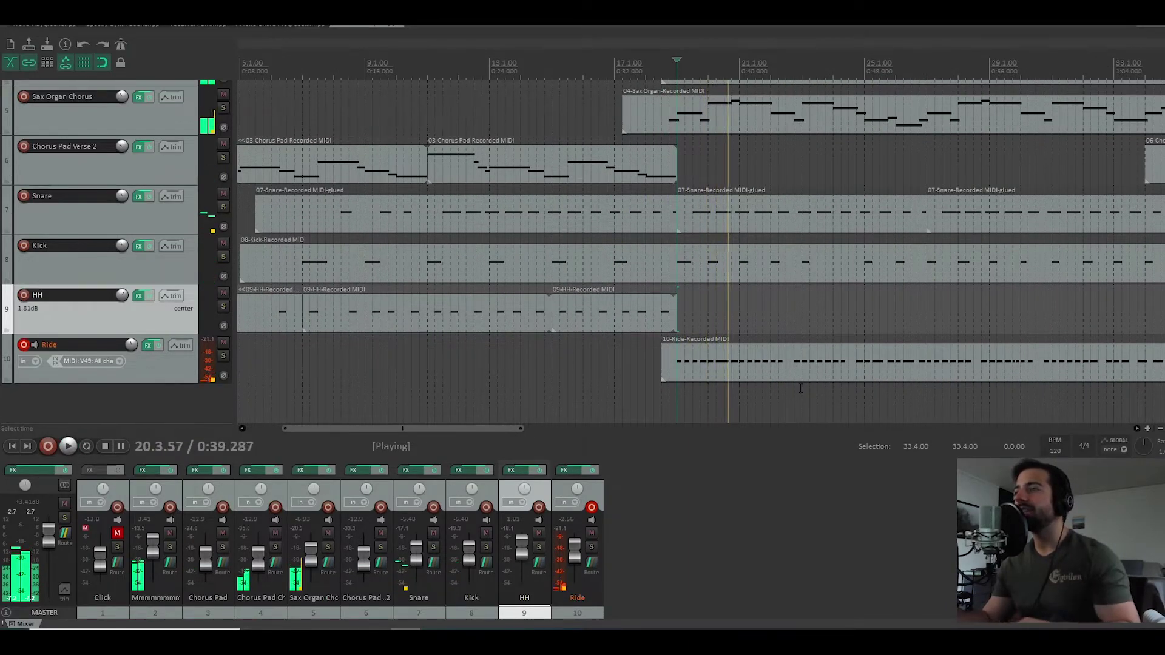
pyautogui.press('space')
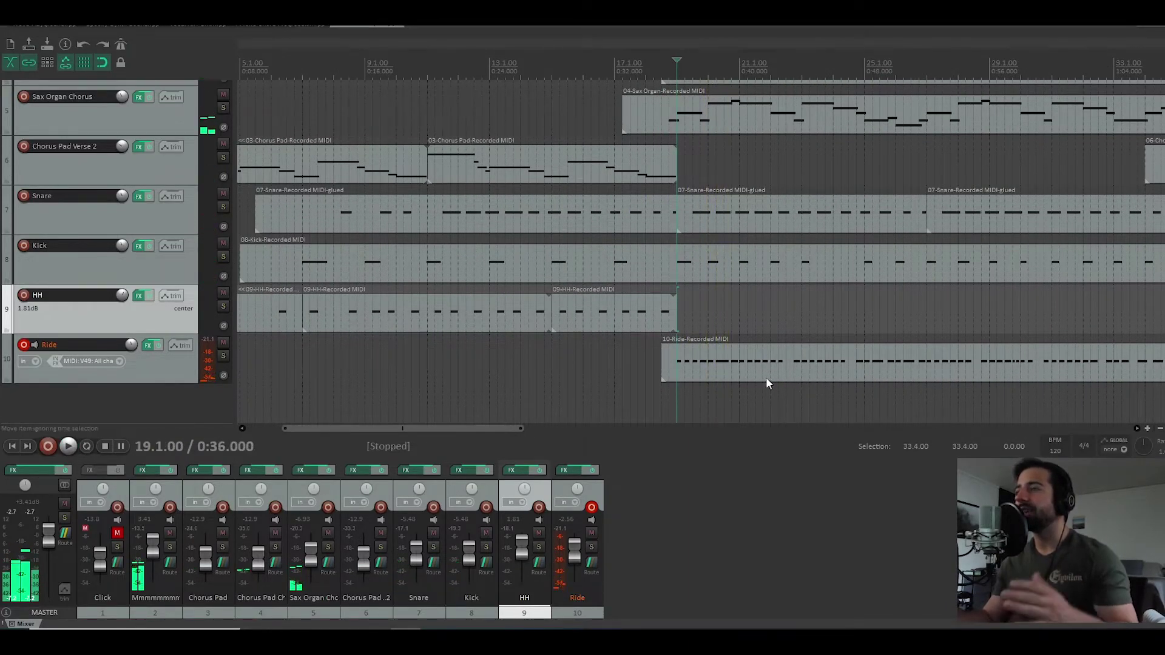
# Step: Replay the chorus opening from 19.1.00 to check the ride's entry, and stop playback
pyautogui.scroll(2, 796, 400)
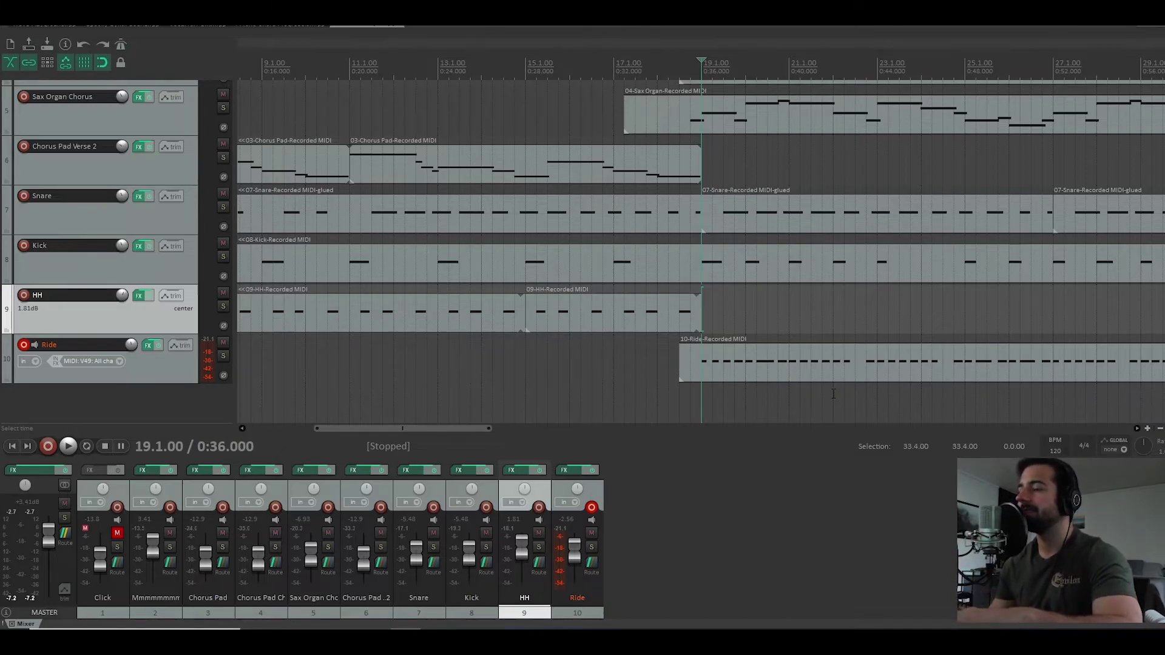
pyautogui.scroll(2, 826, 407)
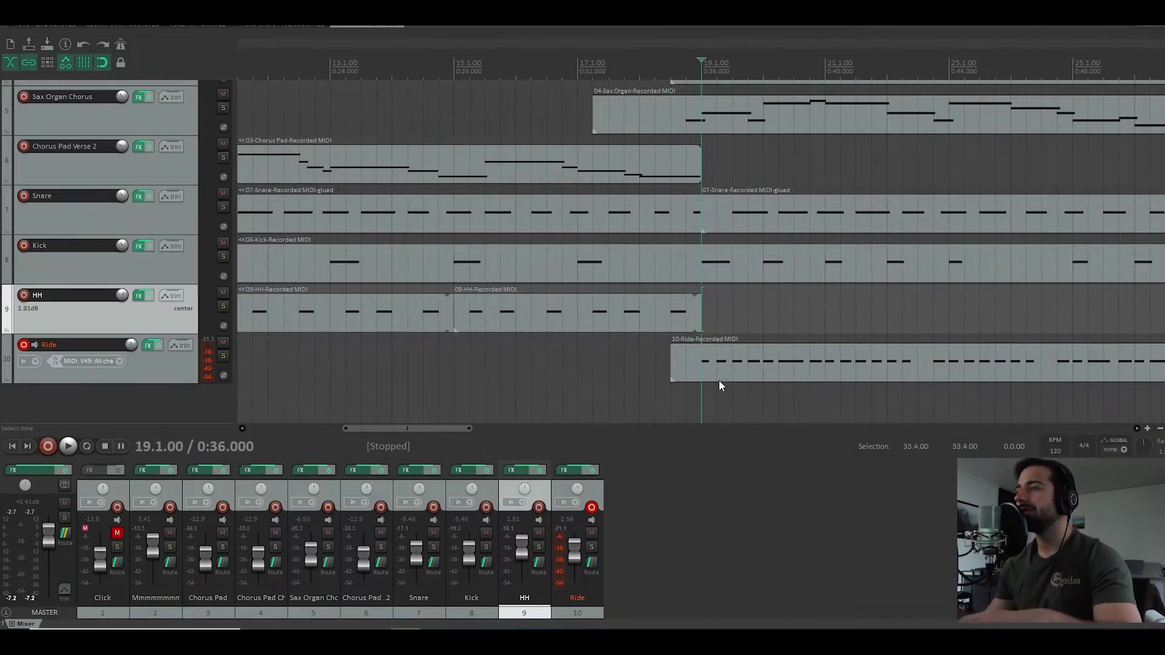
pyautogui.scroll(-4, 706, 387)
pyautogui.press('space')
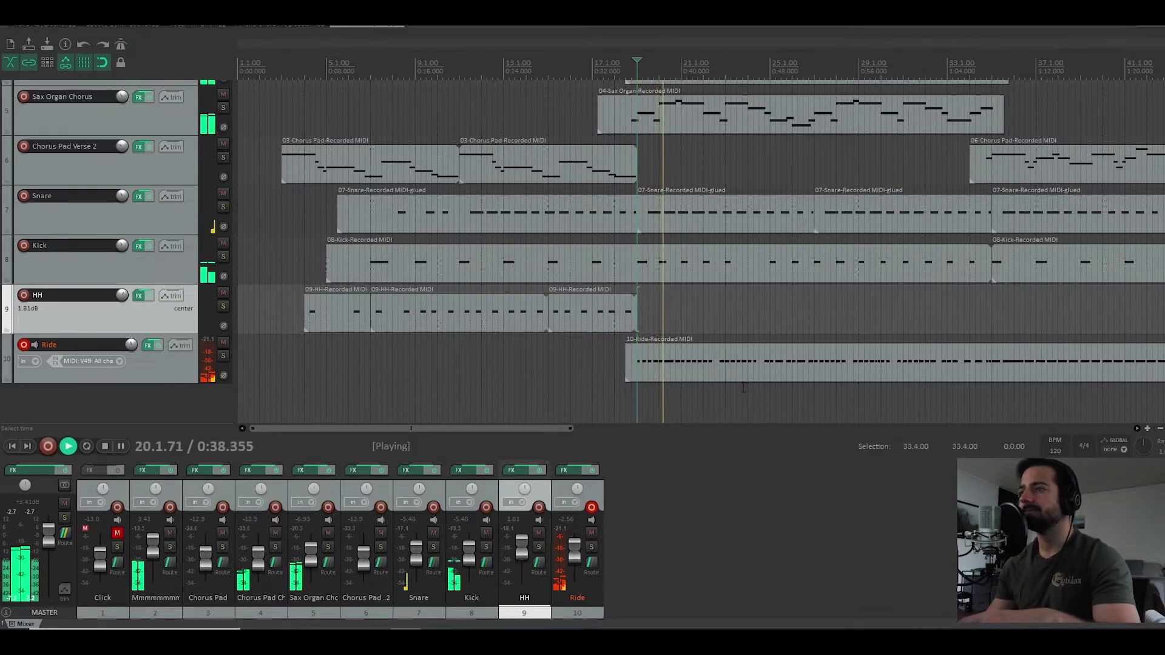
pyautogui.scroll(-1, 741, 398)
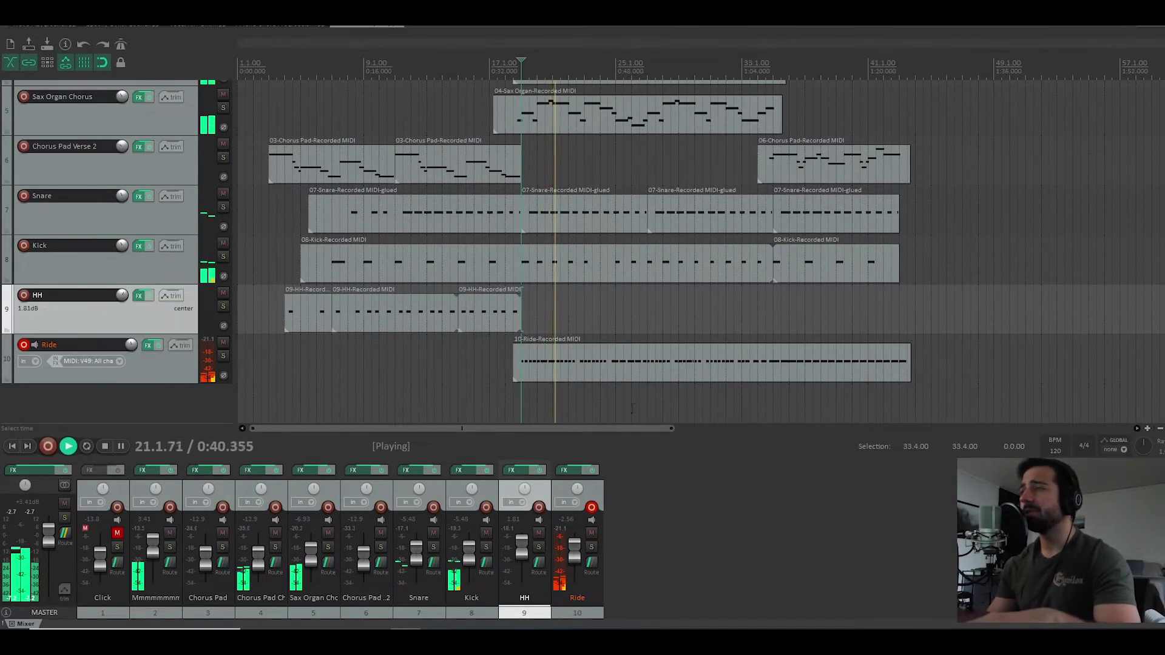
pyautogui.press('space')
# Step: Play the start of the second verse from 35.1.00 to check the ride pattern, and stop playback
pyautogui.click(773, 336)
pyautogui.scroll(4, 827, 363)
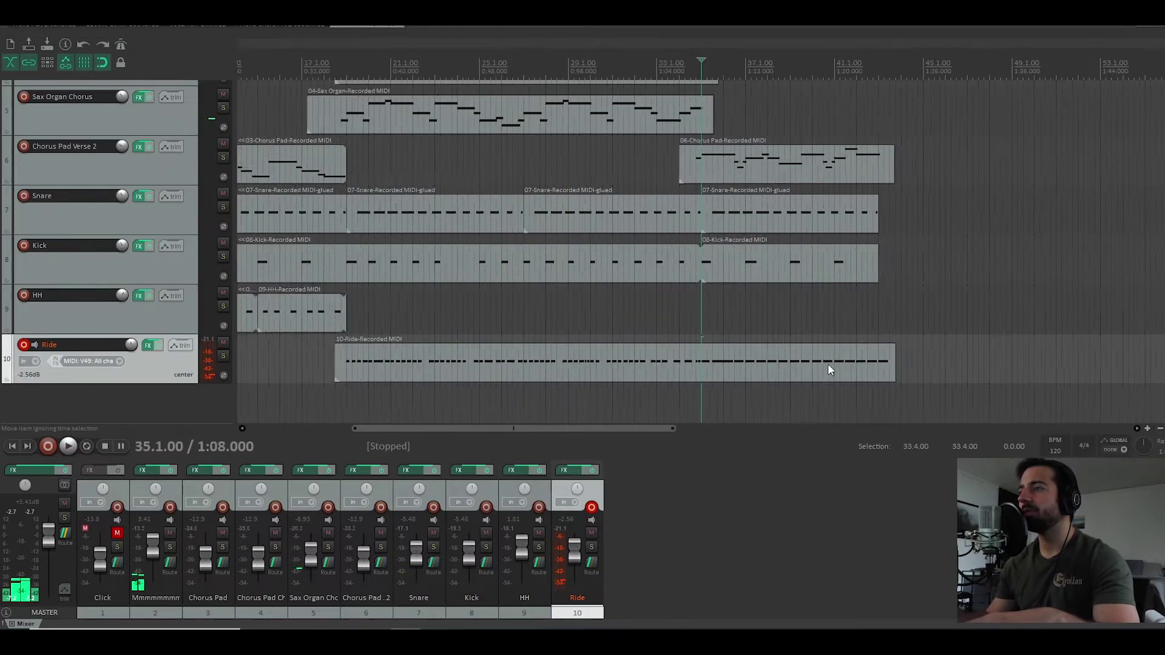
pyautogui.press('space')
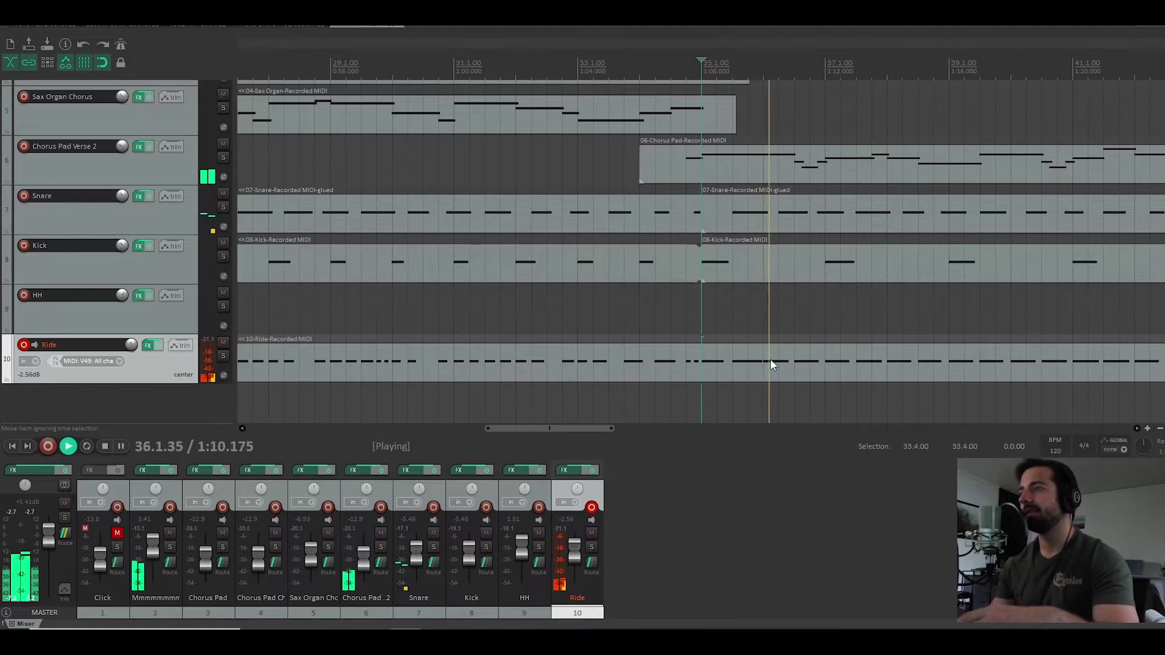
pyautogui.press('space')
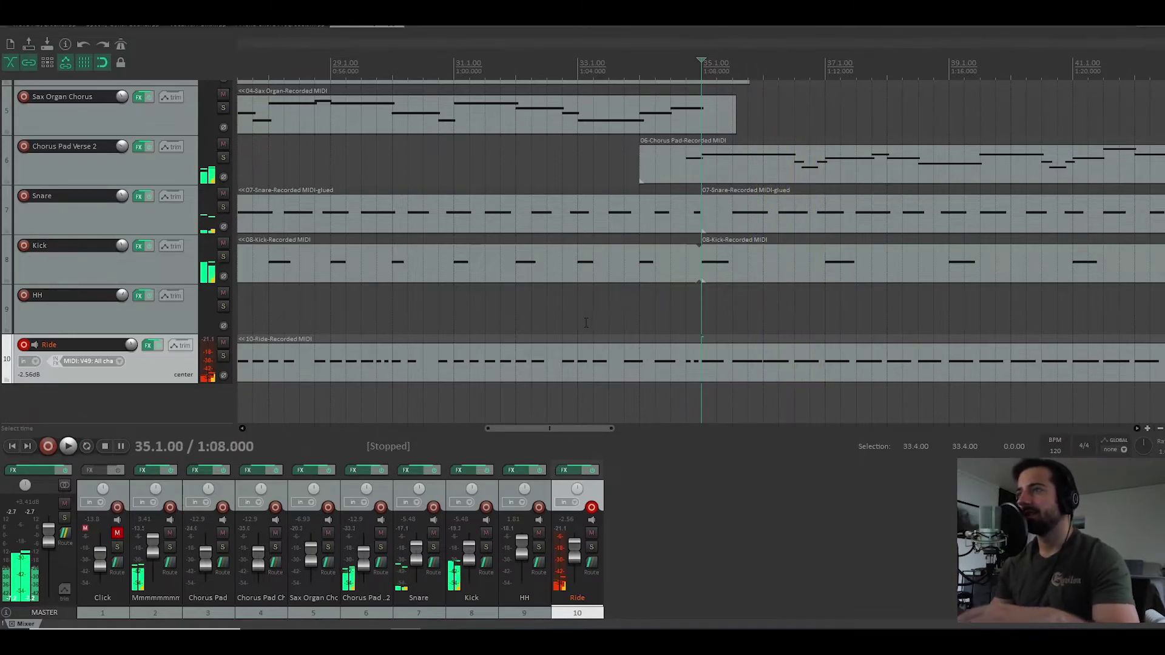
# Step: Solo the Snare, Kick, HH and Ride tracks and play them from 31.1.00 into bar 37
pyautogui.click(222, 258)
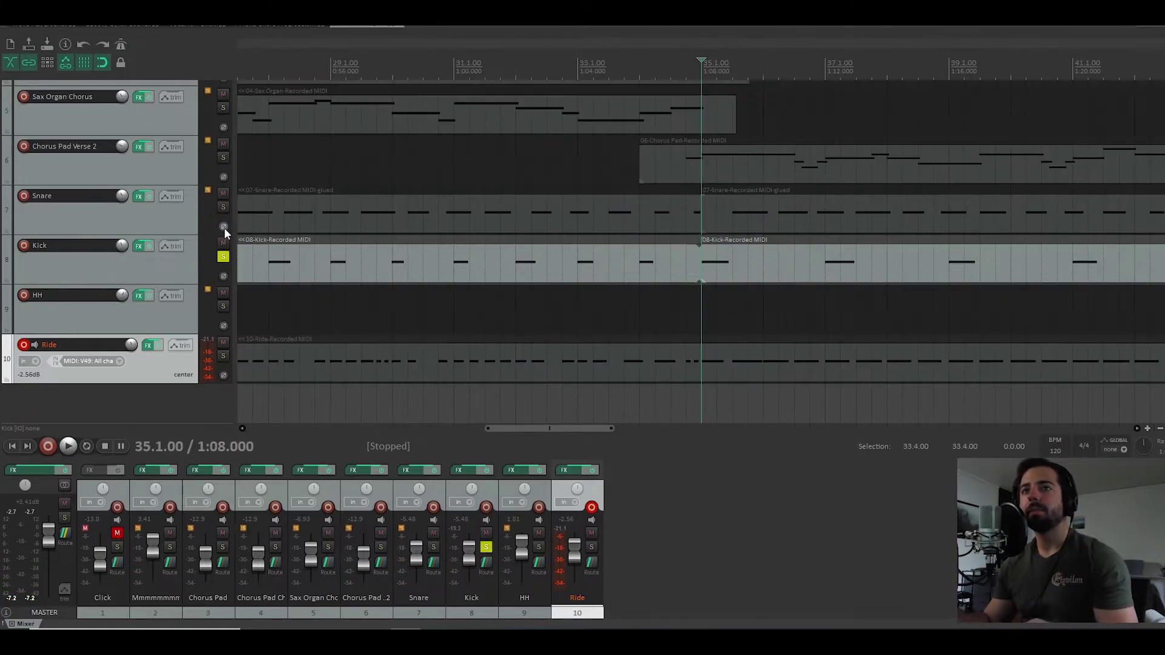
pyautogui.click(224, 208)
pyautogui.click(224, 306)
pyautogui.click(224, 356)
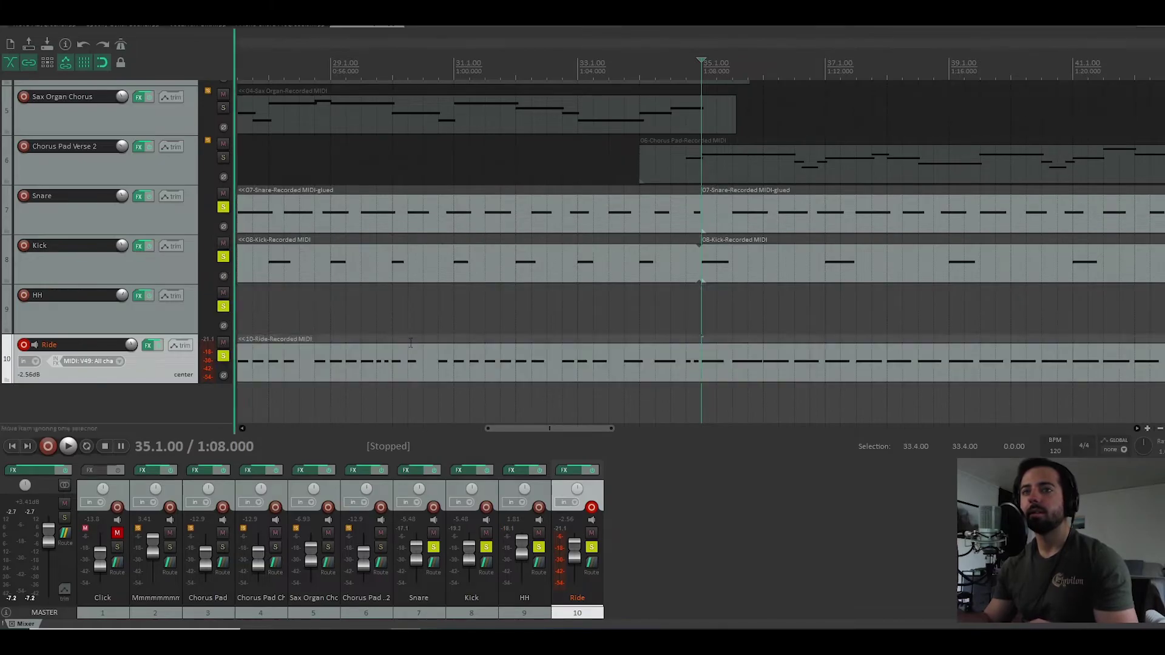
pyautogui.click(451, 310)
pyautogui.scroll(-2, 464, 313)
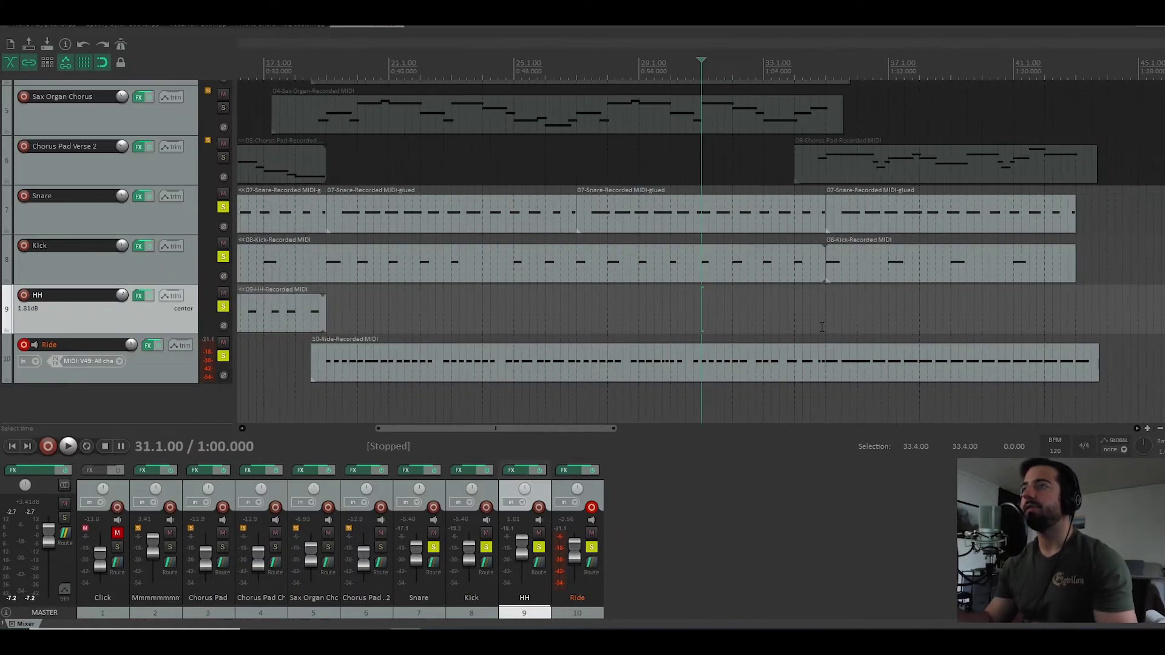
pyautogui.press('space')
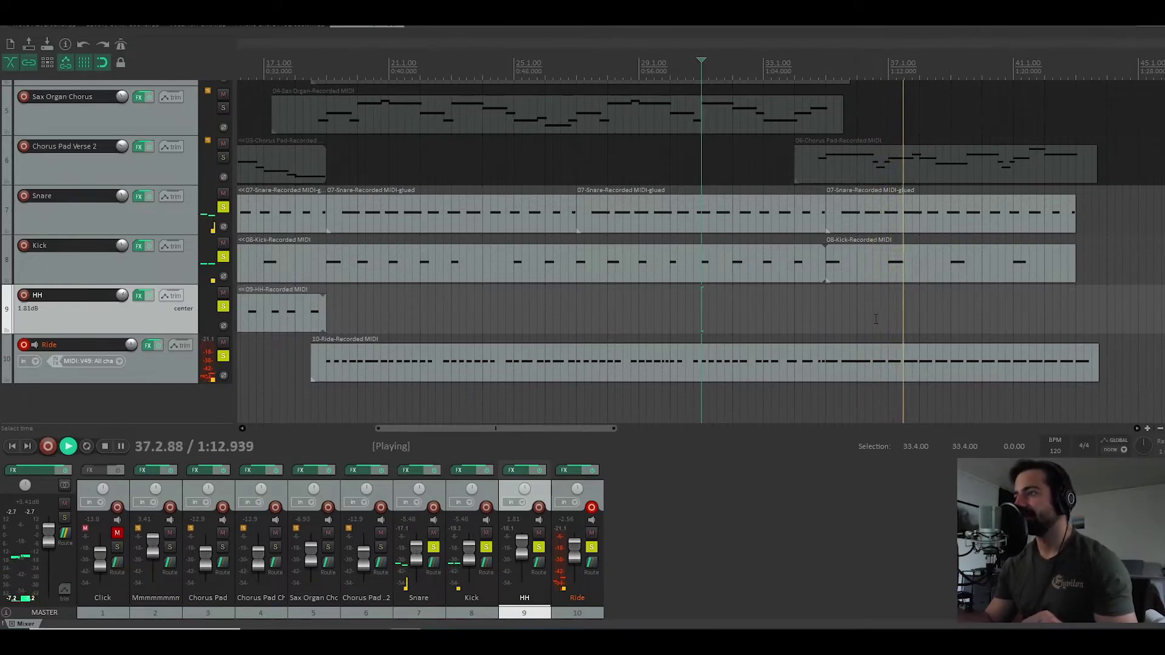
pyautogui.press('space')
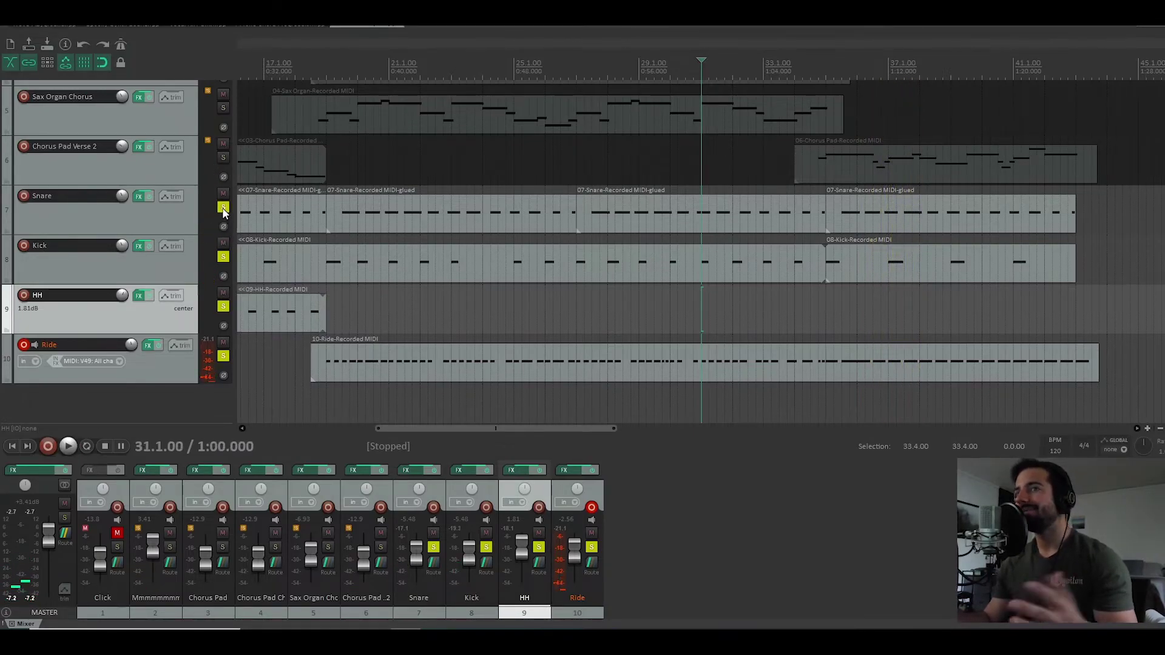
# Step: Turn off solo on the Snare, Kick, HH and Ride tracks
pyautogui.click(223, 208)
pyautogui.click(224, 257)
pyautogui.click(224, 307)
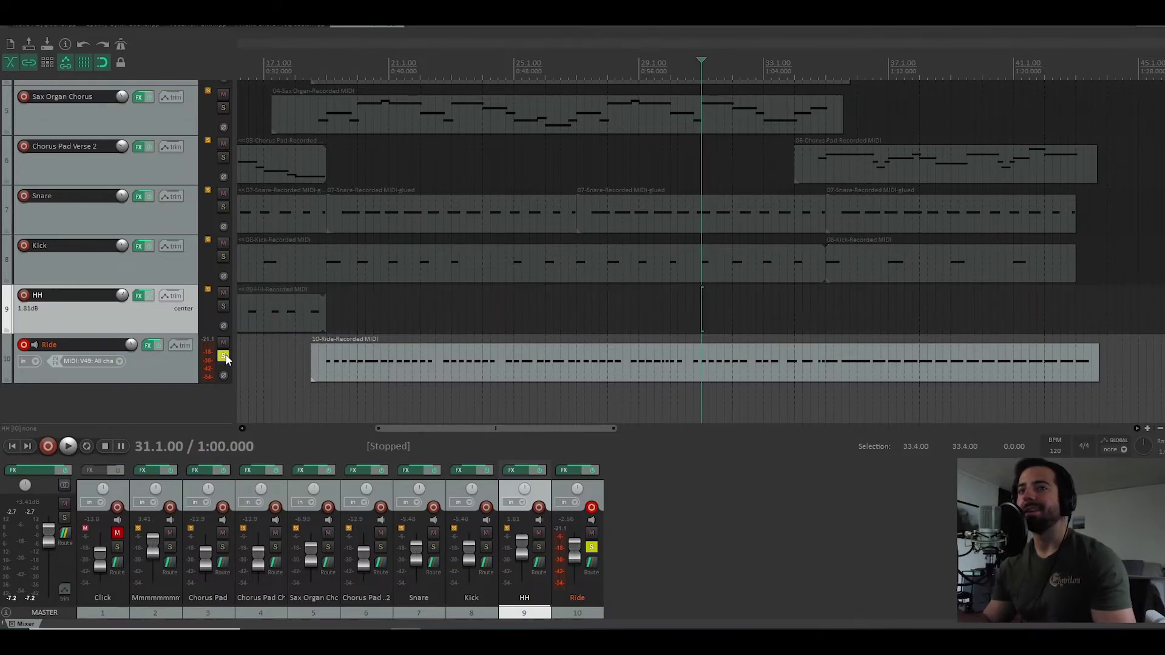
pyautogui.click(223, 356)
# Step: Play the full arrangement from 3.1.00 and look over all the tracks through the first verse
pyautogui.scroll(-5, 556, 315)
pyautogui.scroll(3, 138, 251)
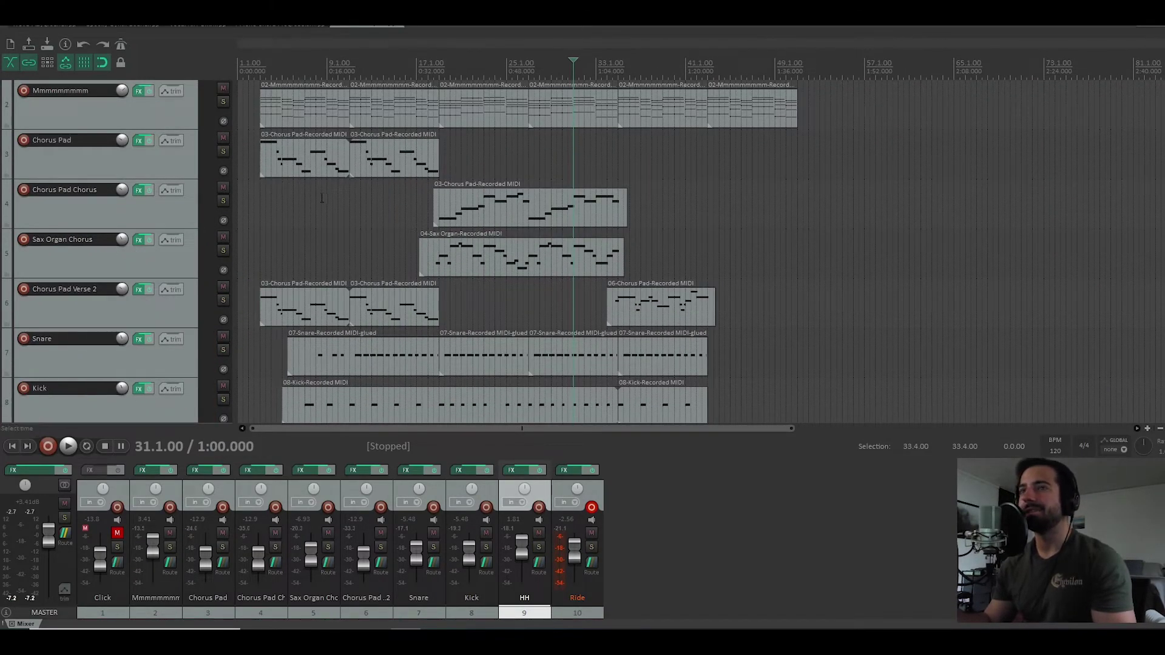
pyautogui.click(262, 220)
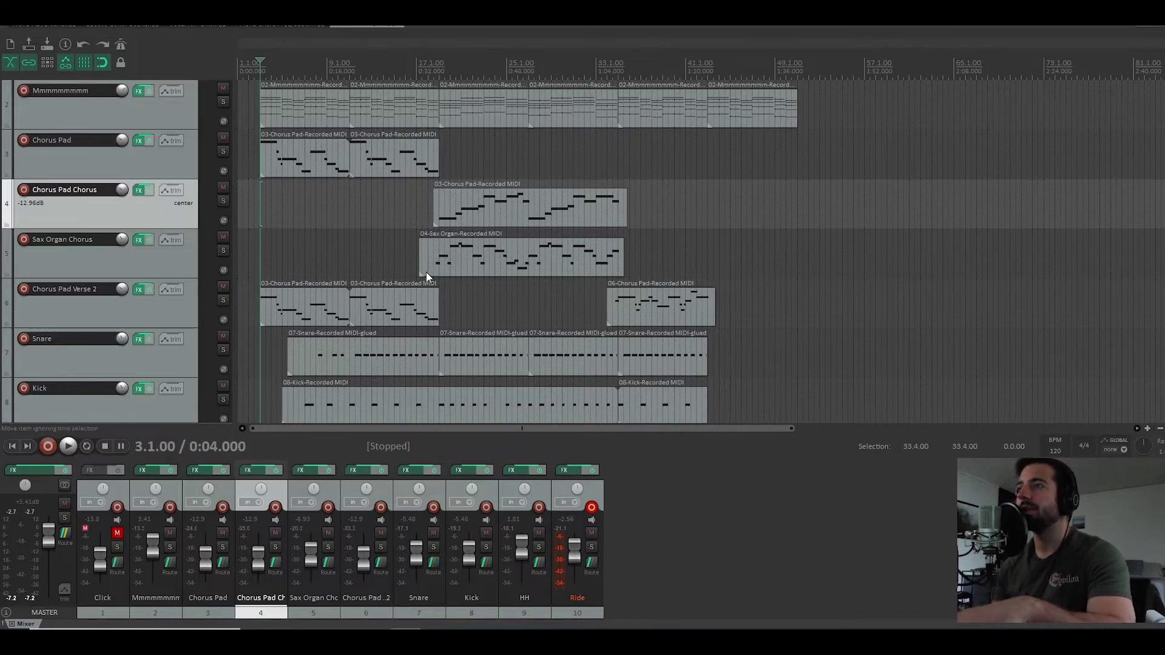
pyautogui.press('space')
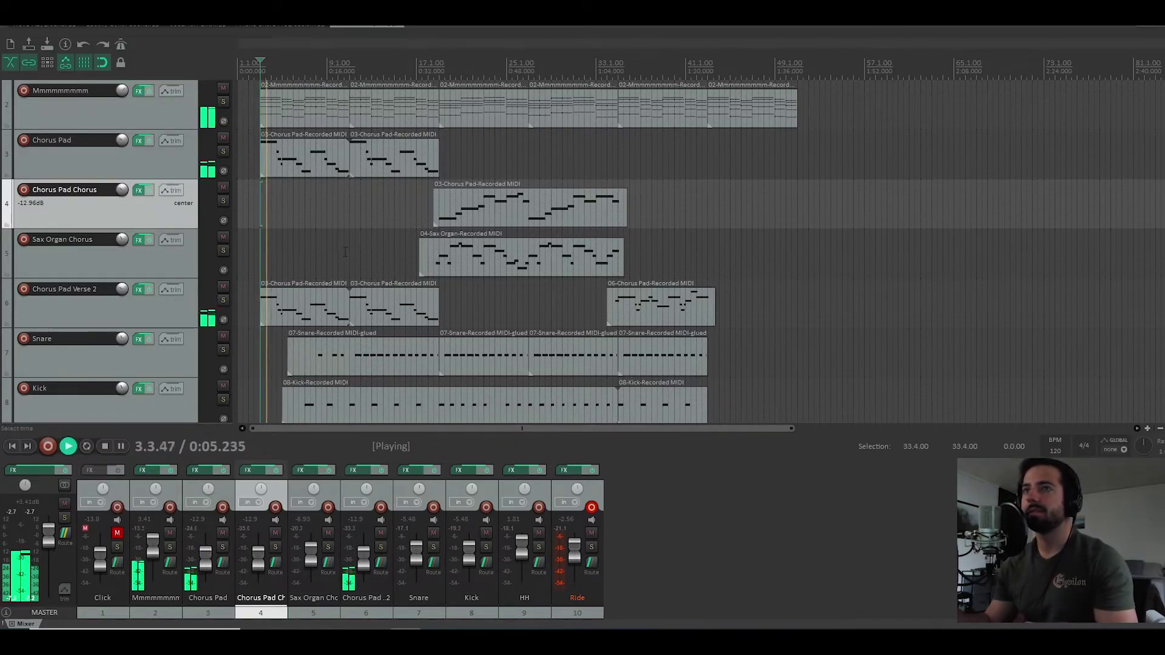
pyautogui.scroll(2, 343, 251)
pyautogui.scroll(-1, 193, 244)
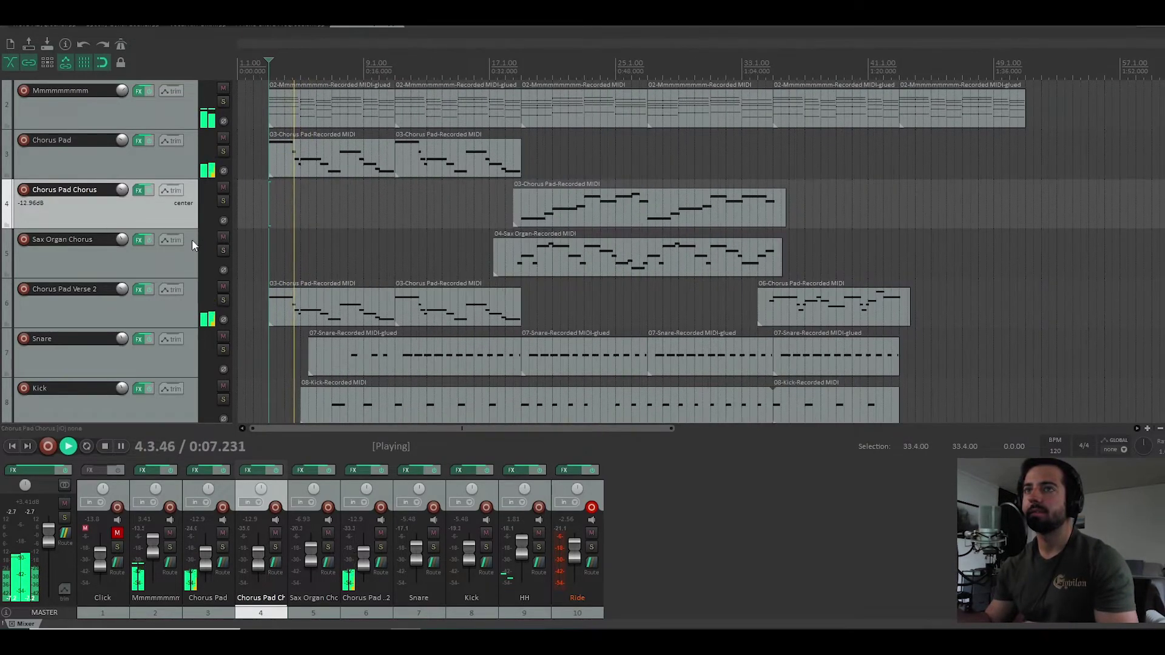
pyautogui.scroll(-3, 170, 256)
pyautogui.scroll(1, 170, 257)
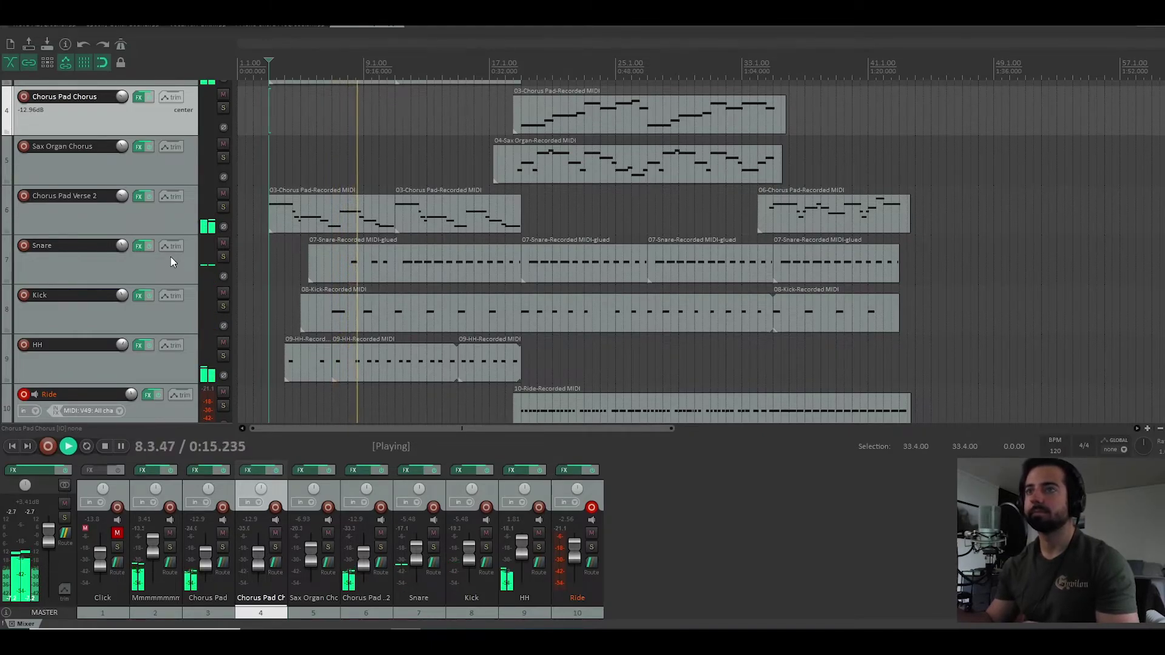
pyautogui.scroll(2, 170, 257)
pyautogui.scroll(1, 171, 254)
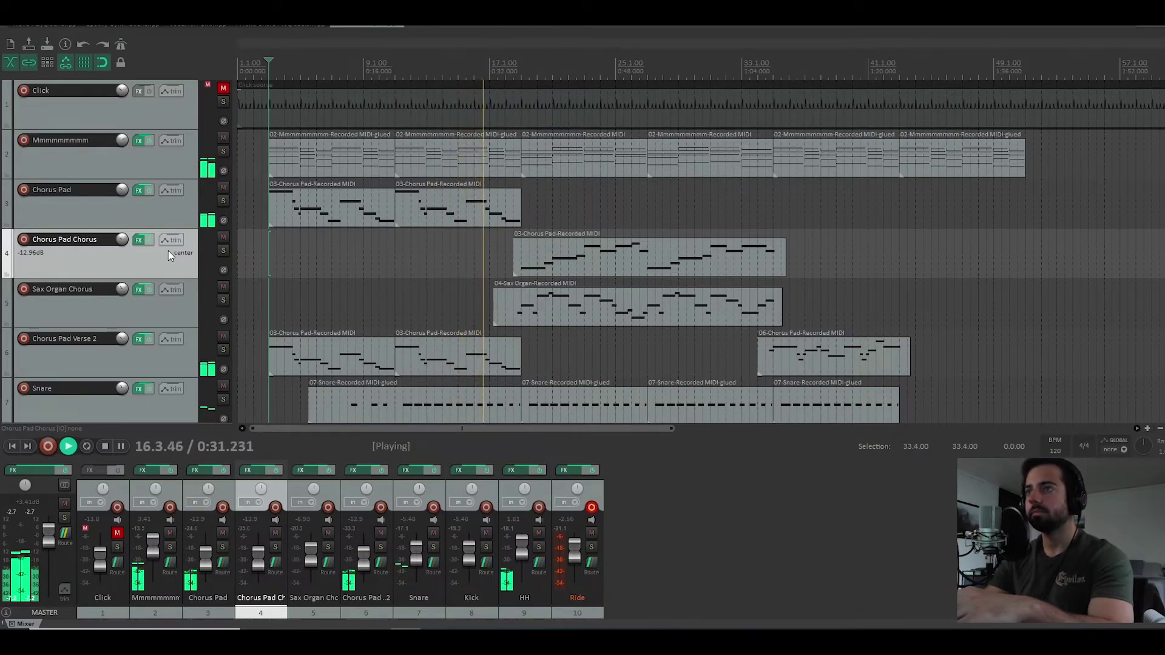
# Step: Follow the tracks' playback through the chorus and second verse into bar 42, and stop playback
pyautogui.scroll(-1, 164, 252)
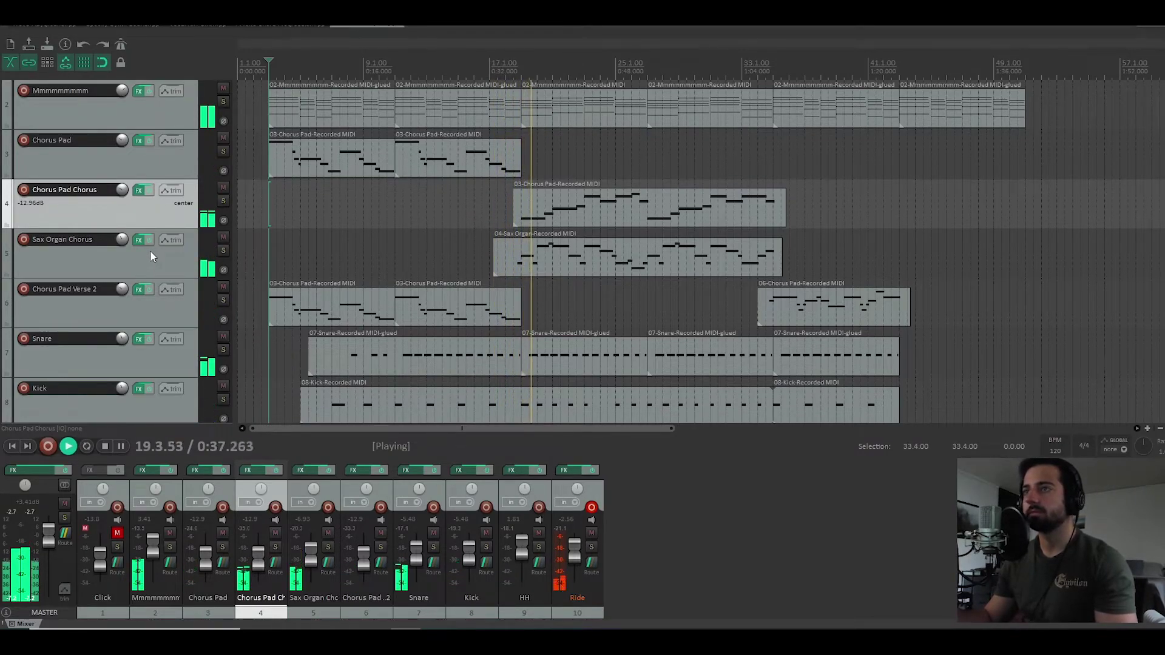
pyautogui.scroll(-1, 176, 264)
pyautogui.scroll(1, 173, 263)
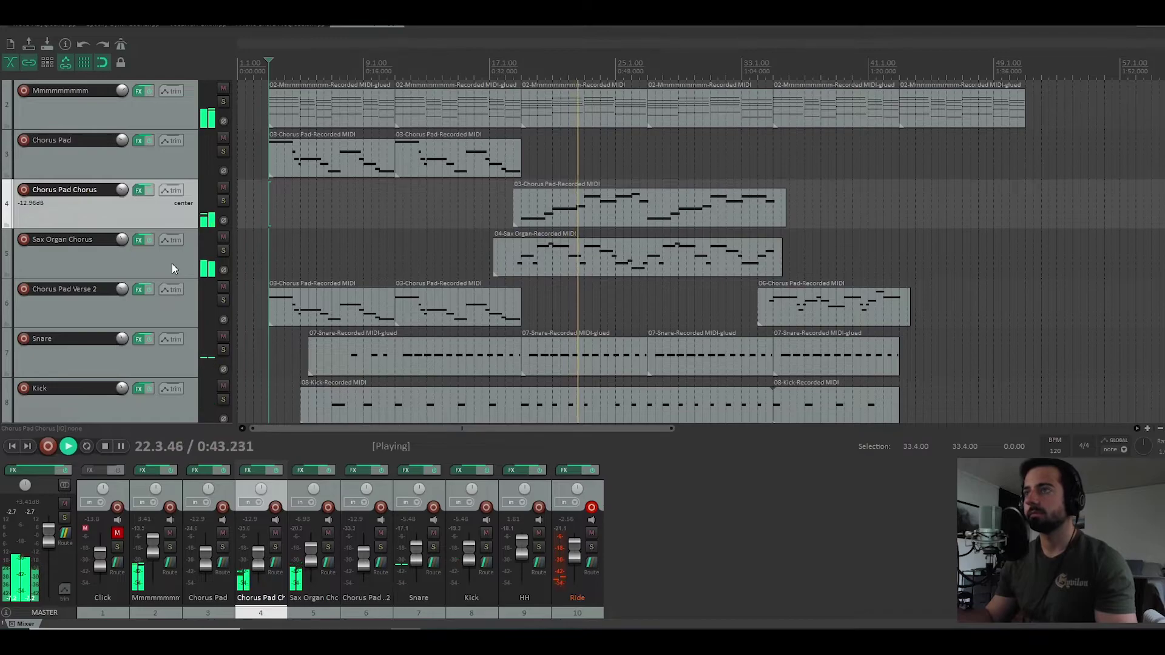
pyautogui.scroll(-2, 182, 282)
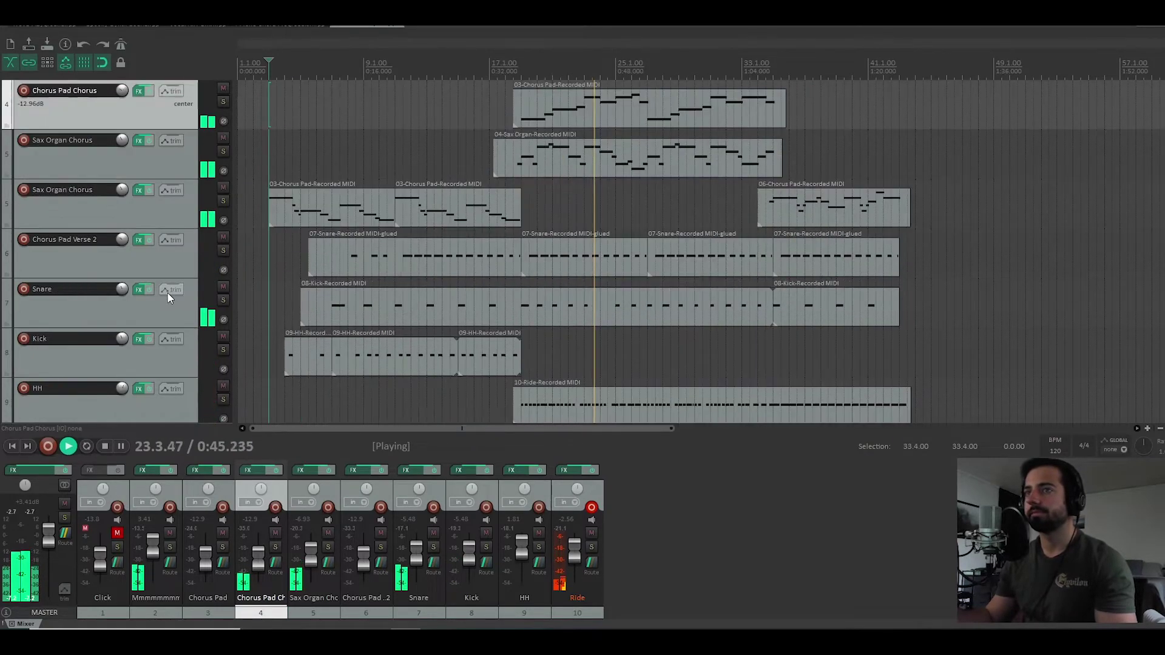
pyautogui.scroll(1, 166, 290)
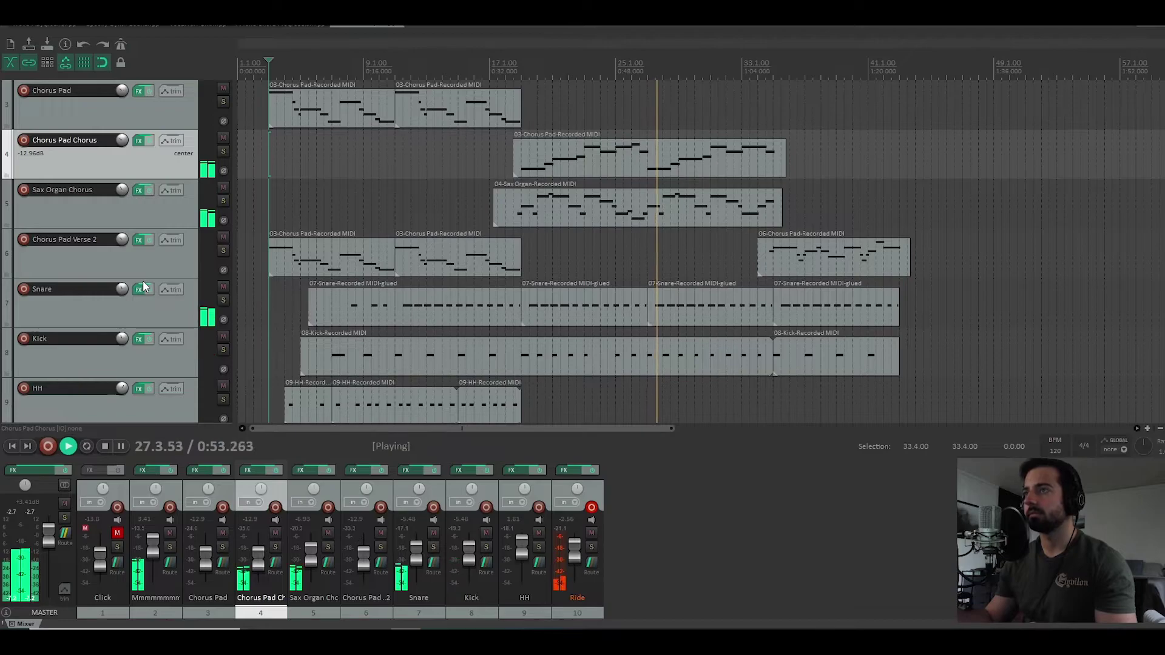
pyautogui.scroll(-2, 148, 292)
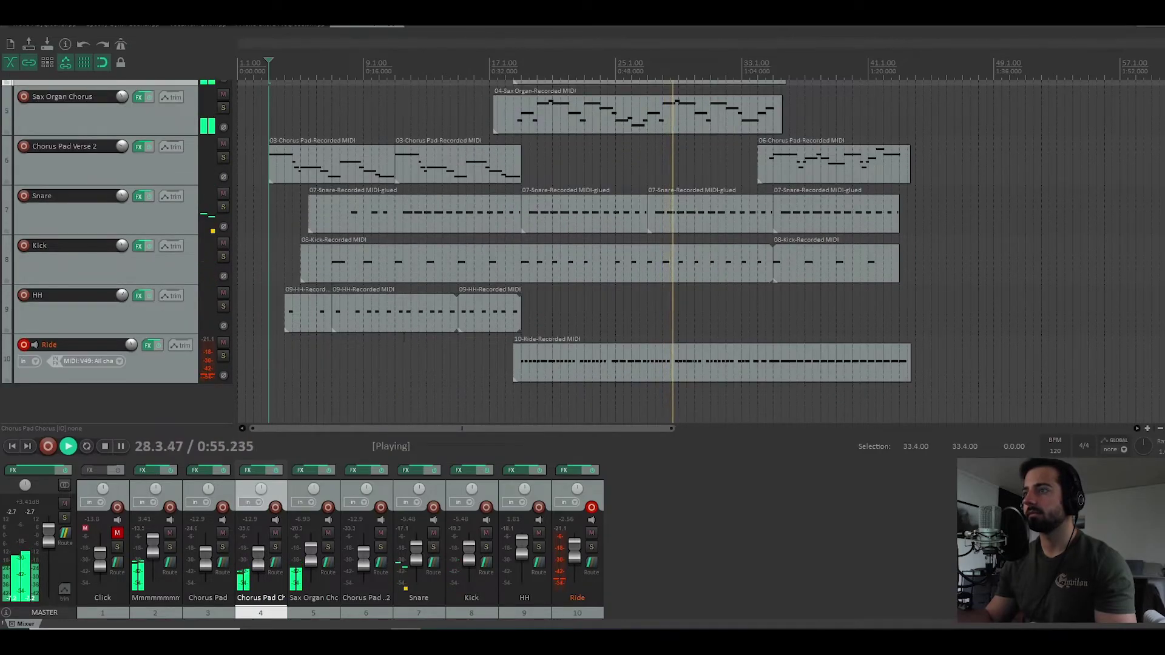
pyautogui.scroll(6, 700, 351)
pyautogui.moveTo(553, 433); pyautogui.dragTo(577, 430)
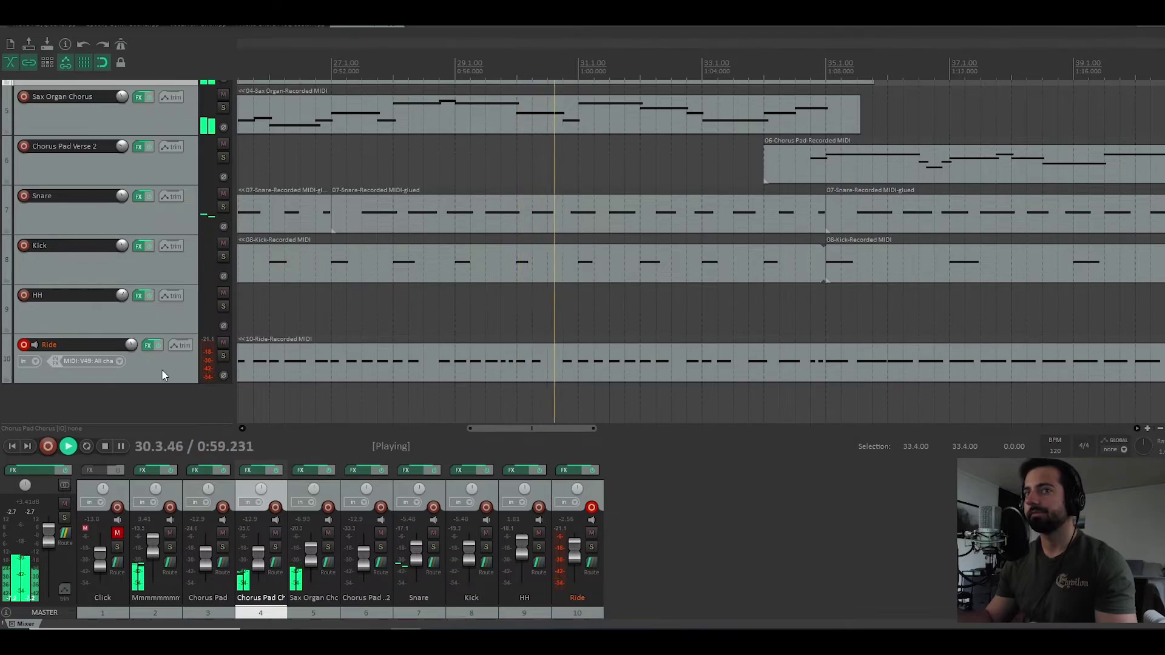
pyautogui.scroll(4, 182, 339)
pyautogui.scroll(-1, 177, 320)
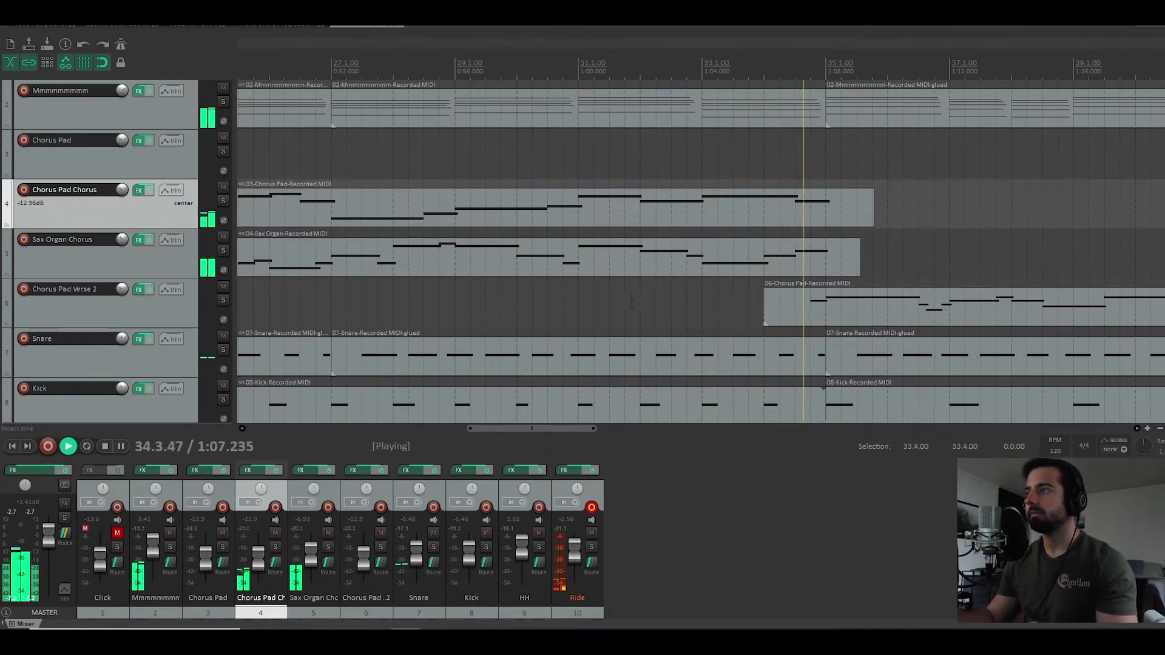
pyautogui.scroll(-3, 424, 289)
pyautogui.scroll(-1, 180, 307)
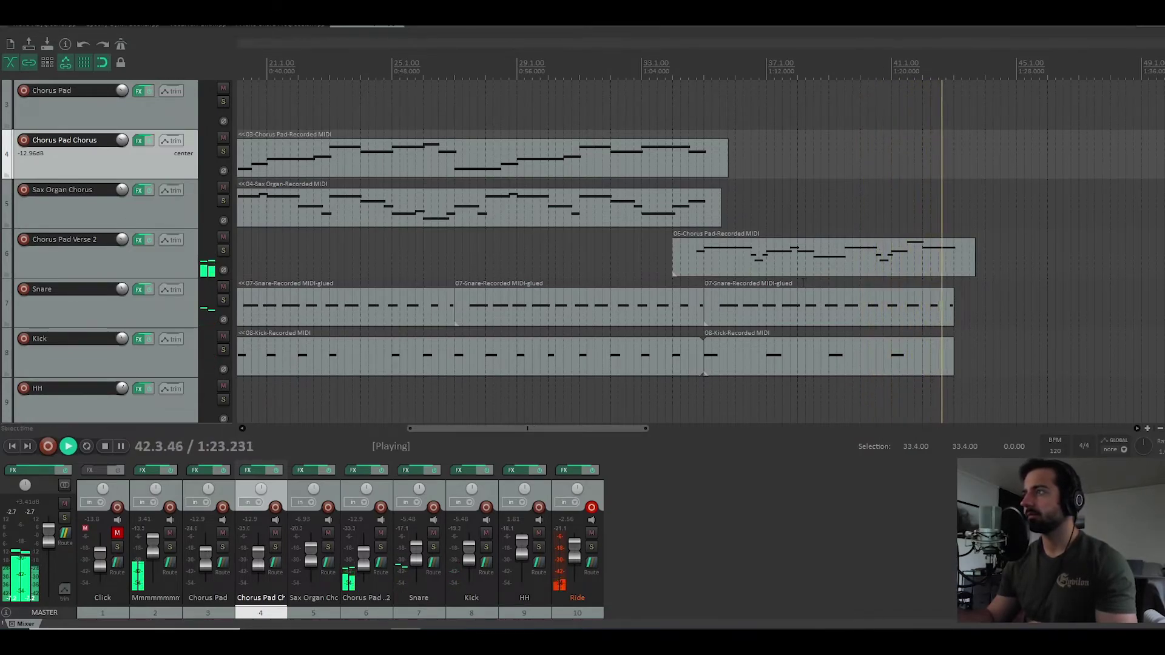
pyautogui.press('space')
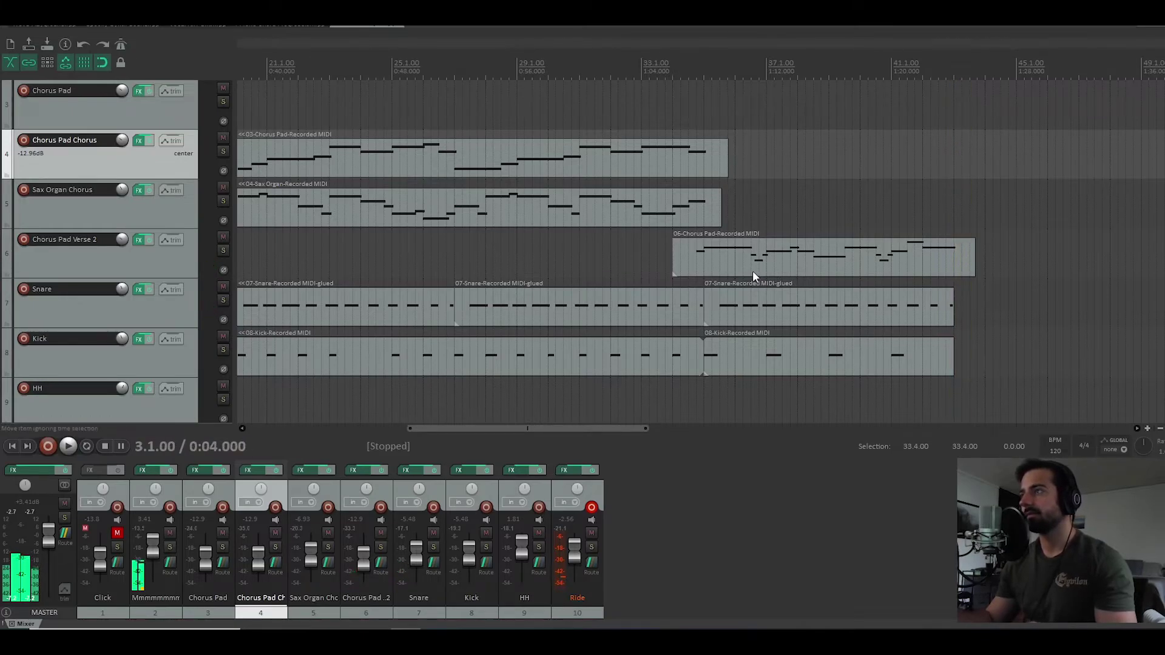
# Step: Play the chorus opening from 19.1.00 with the Chorus Pad Chorus track selected
pyautogui.scroll(-2, 376, 278)
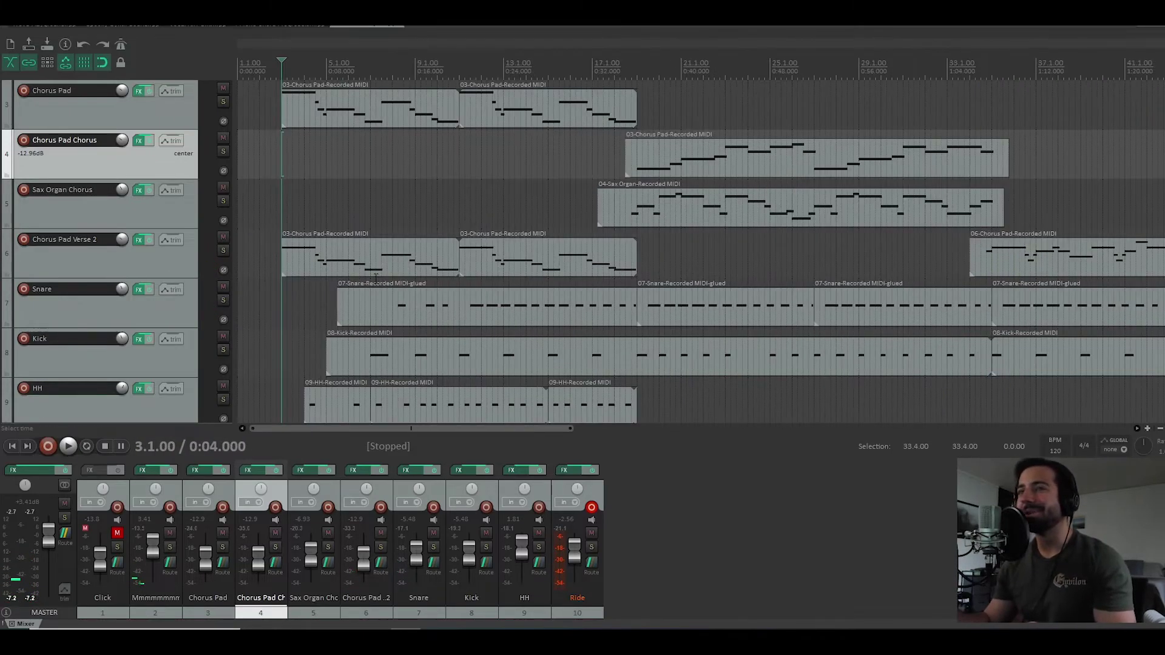
pyautogui.scroll(2, 140, 259)
pyautogui.scroll(-1, 141, 261)
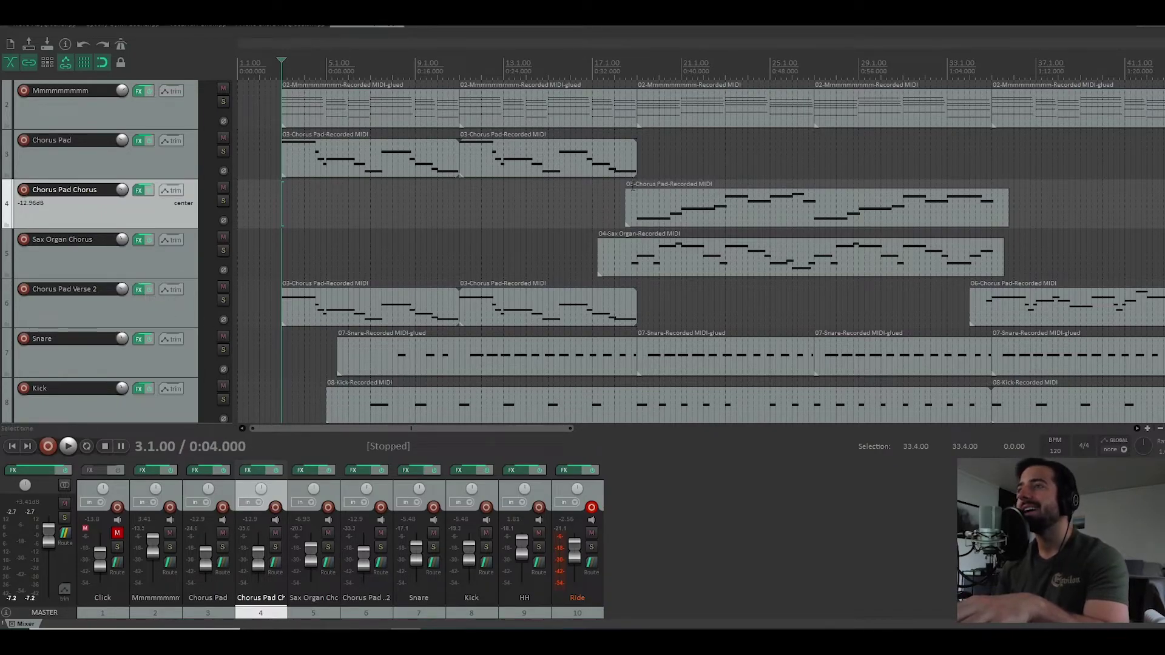
pyautogui.click(636, 177)
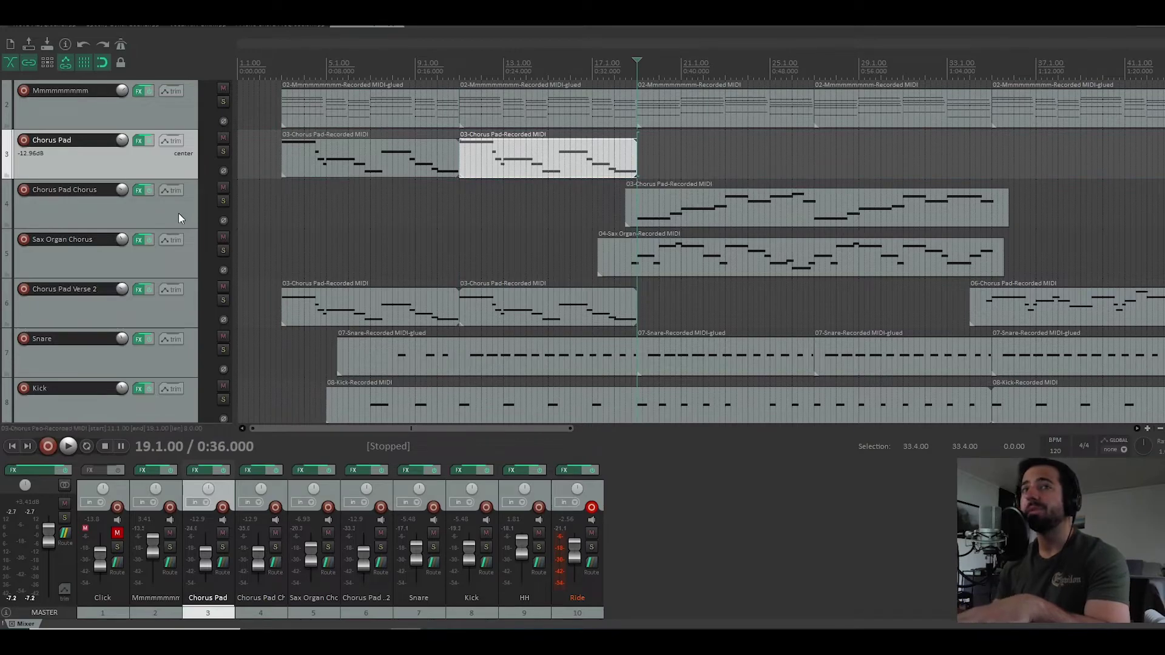
pyautogui.click(133, 206)
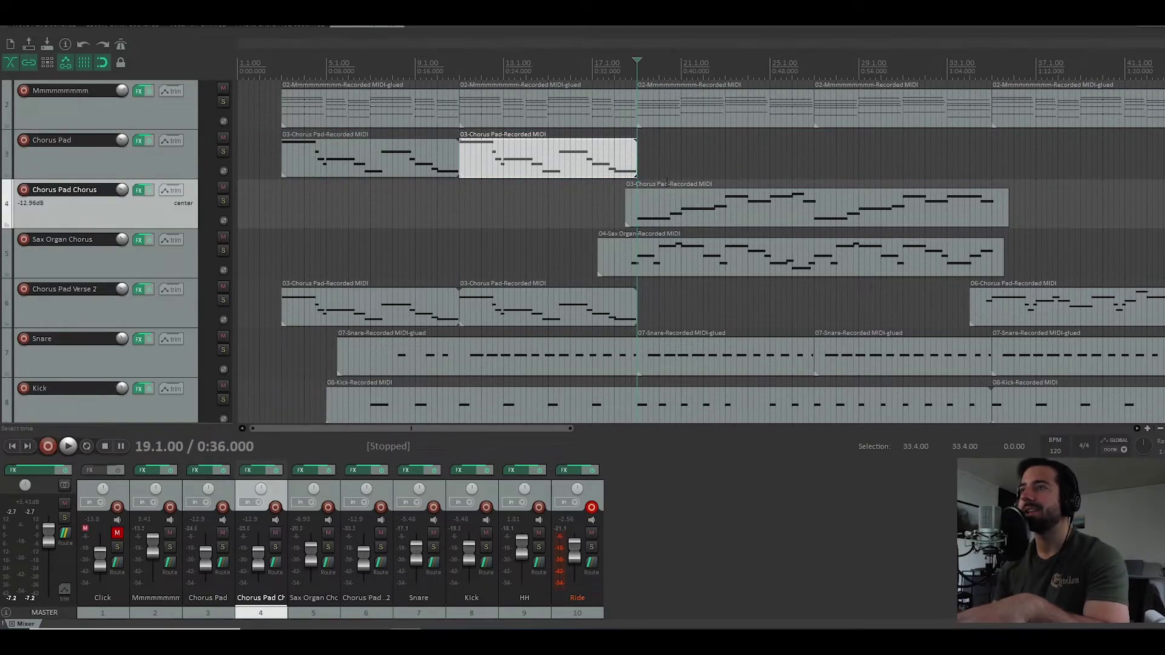
pyautogui.scroll(3, 668, 179)
pyautogui.press('space')
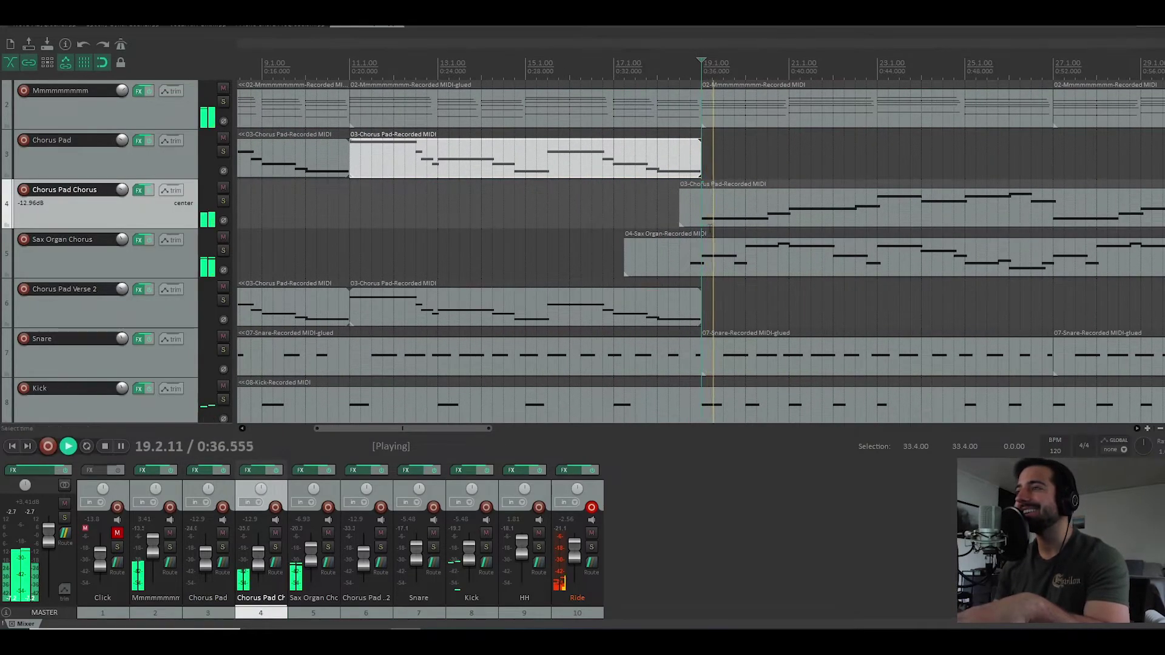
# Step: Replay the chorus entry from 18.1.00, muting and unmuting the Chorus Pad Chorus track to compare, and stop playback
pyautogui.click(657, 215)
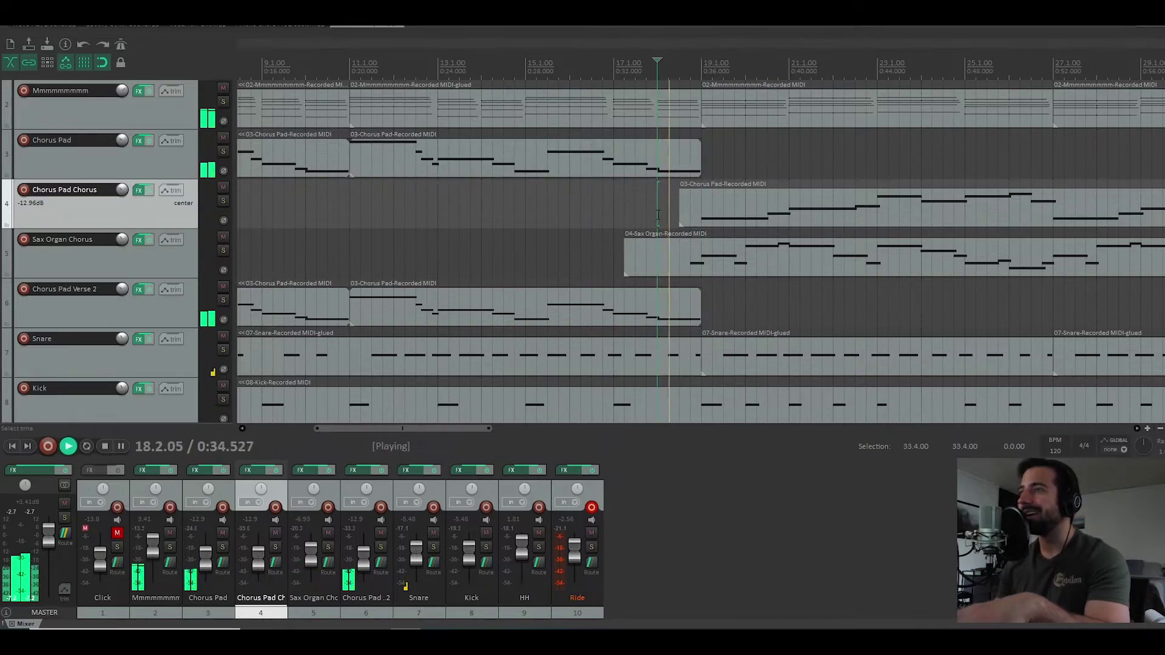
pyautogui.click(224, 186)
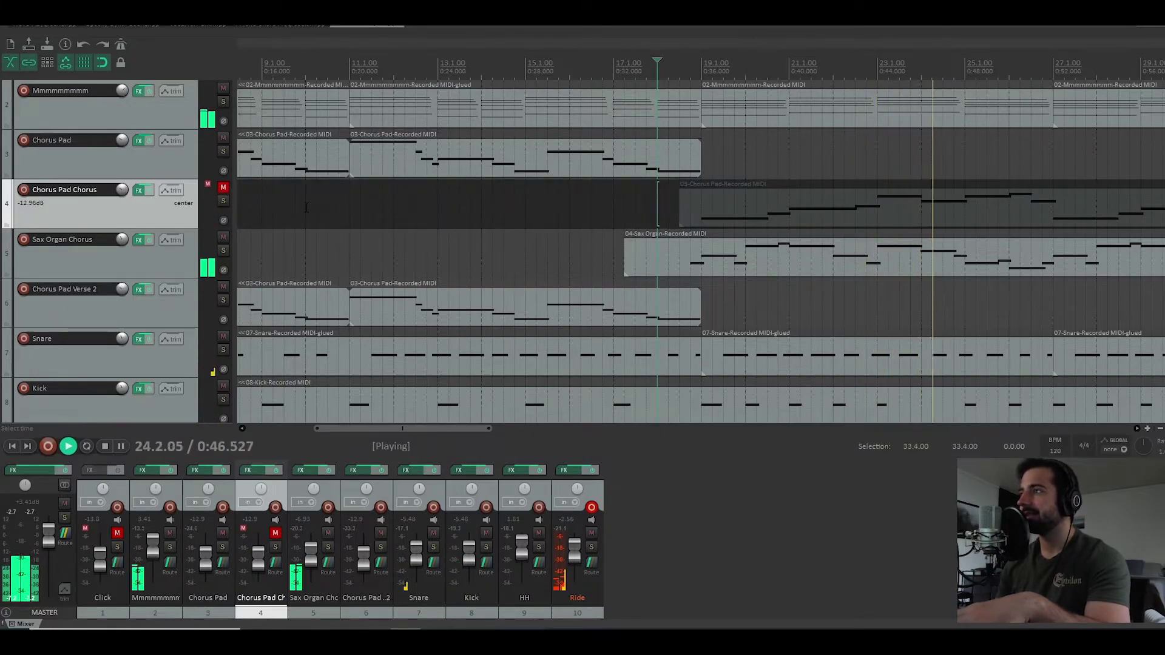
pyautogui.scroll(-1, 239, 193)
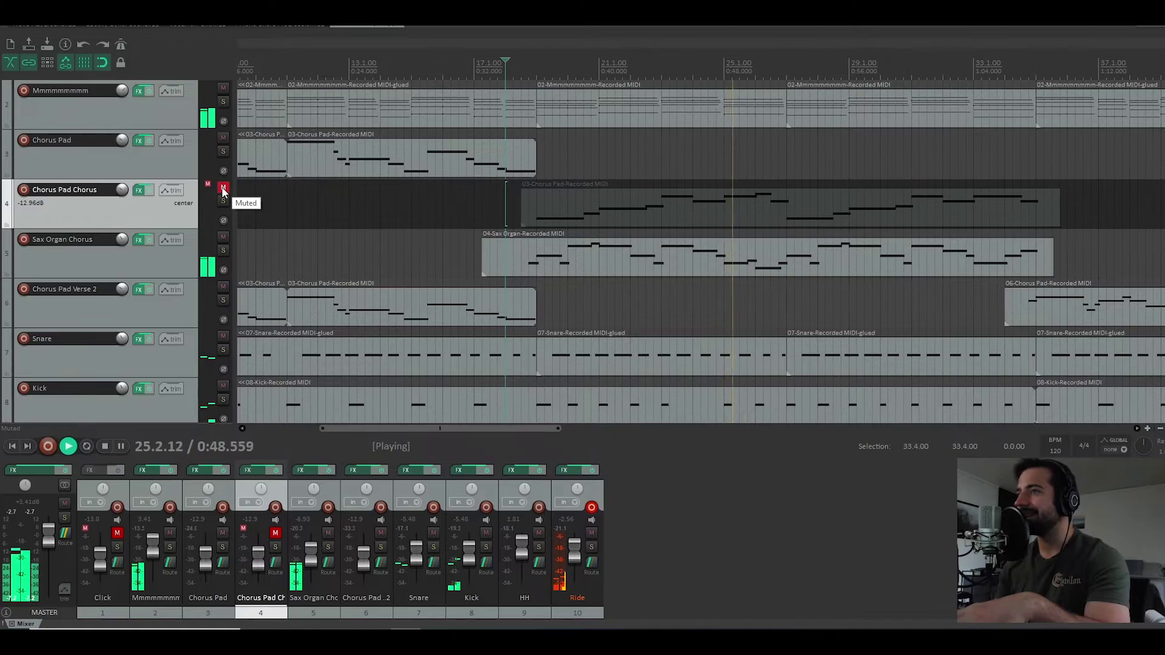
pyautogui.click(222, 188)
pyautogui.scroll(-3, 181, 241)
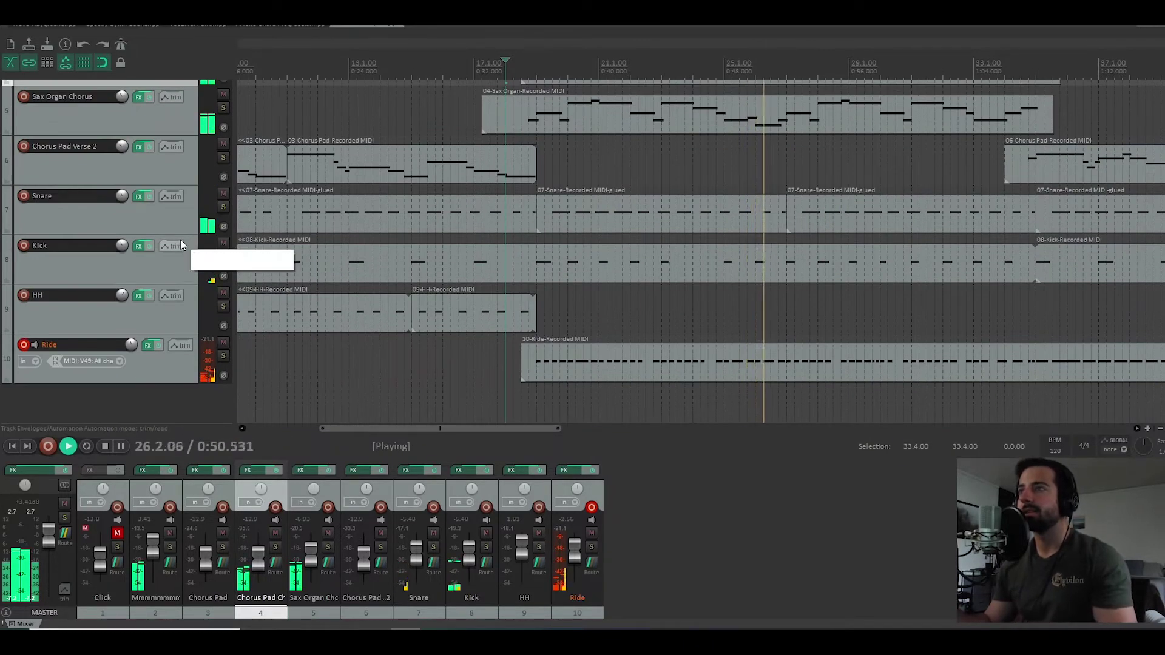
pyautogui.press('space')
# Step: Disarm the Ride track and load Spitfire Audio's VSTi: LABS on a new track 11
pyautogui.click(23, 345)
pyautogui.doubleClick(85, 399)
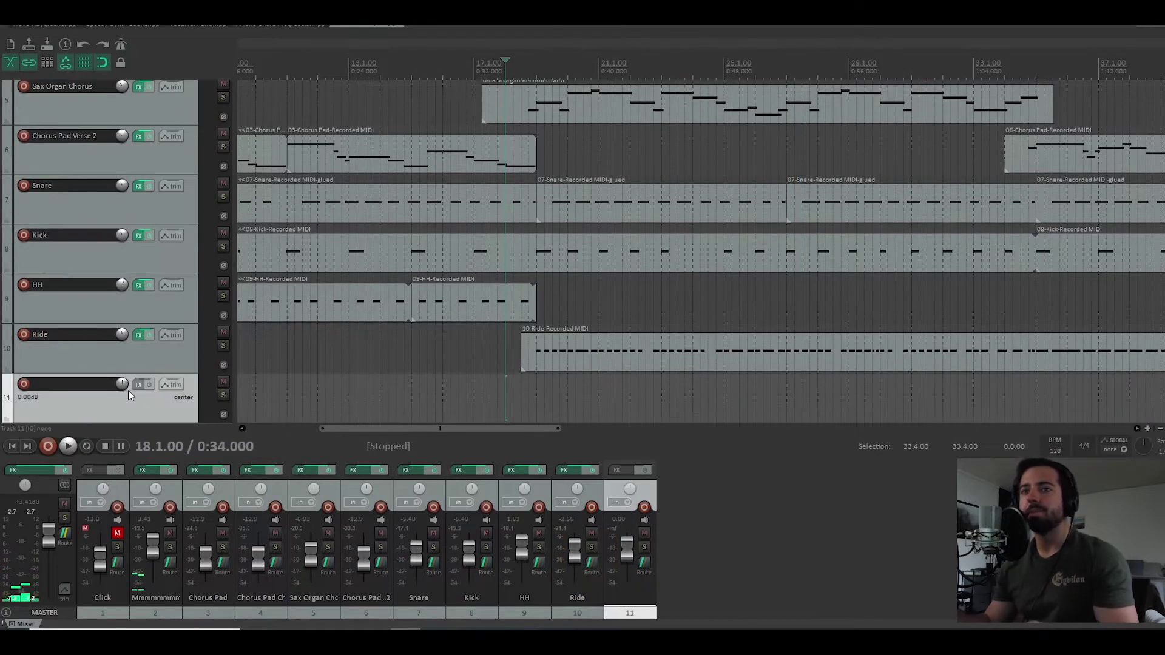
pyautogui.click(138, 384)
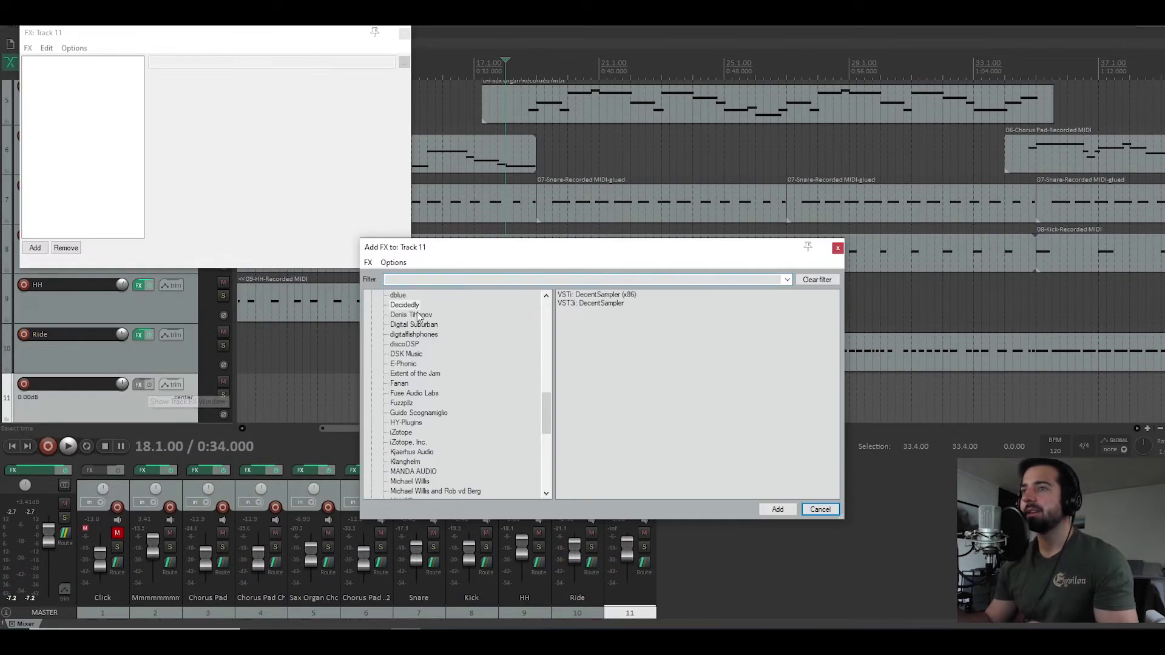
pyautogui.scroll(-5, 448, 400)
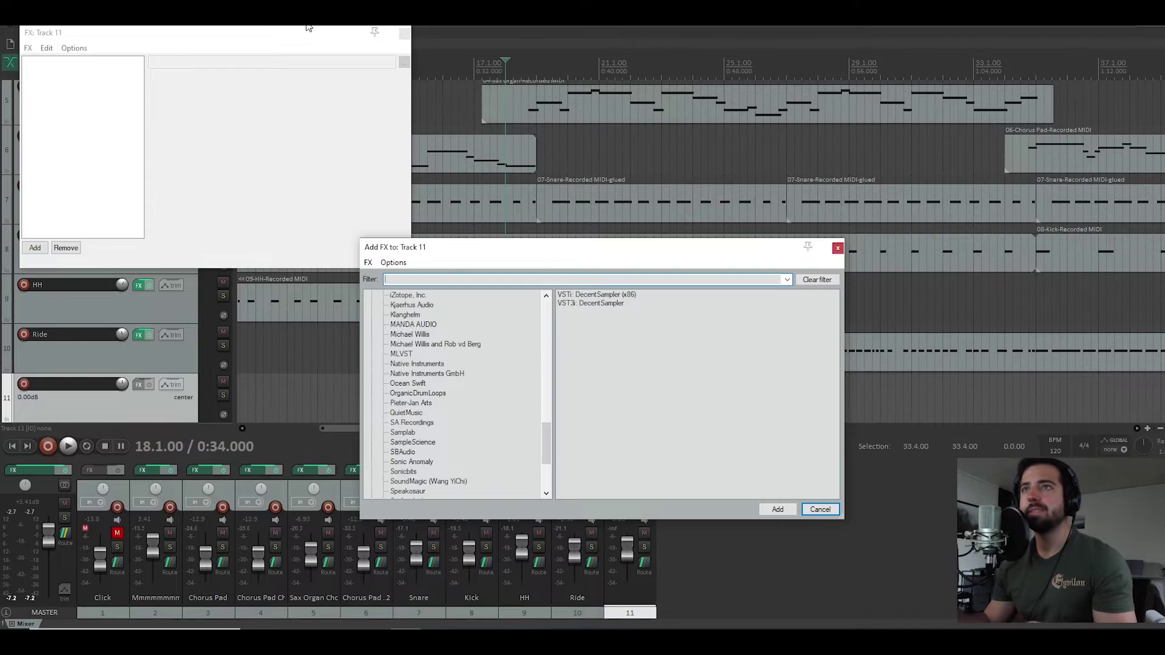
pyautogui.scroll(-4, 418, 314)
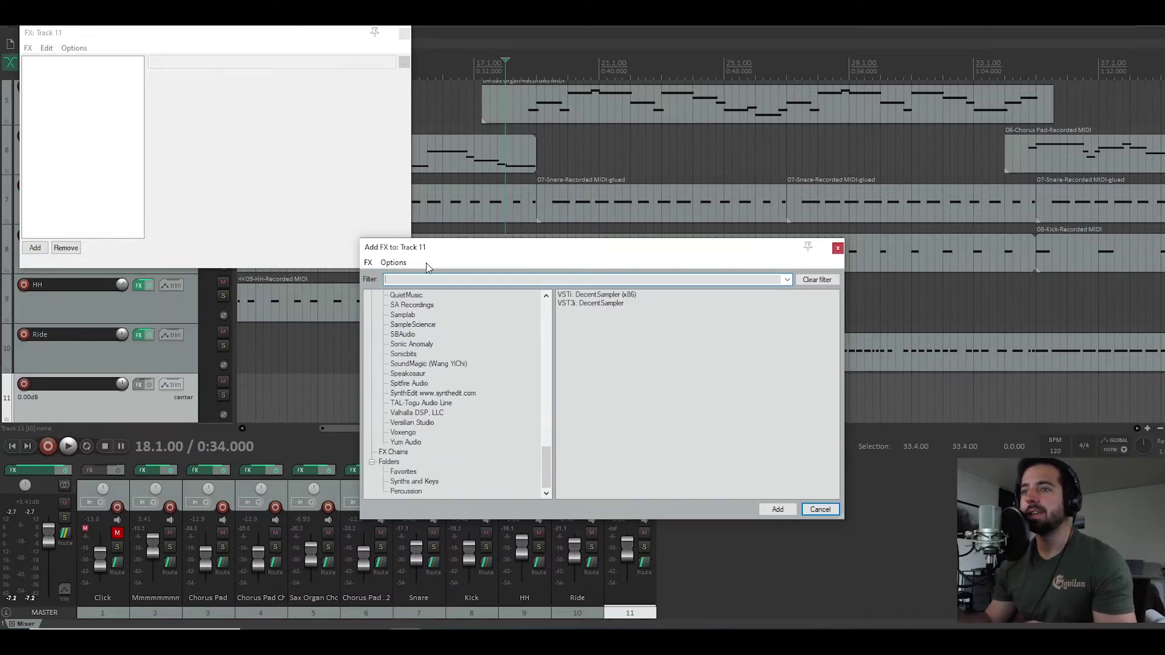
pyautogui.click(424, 383)
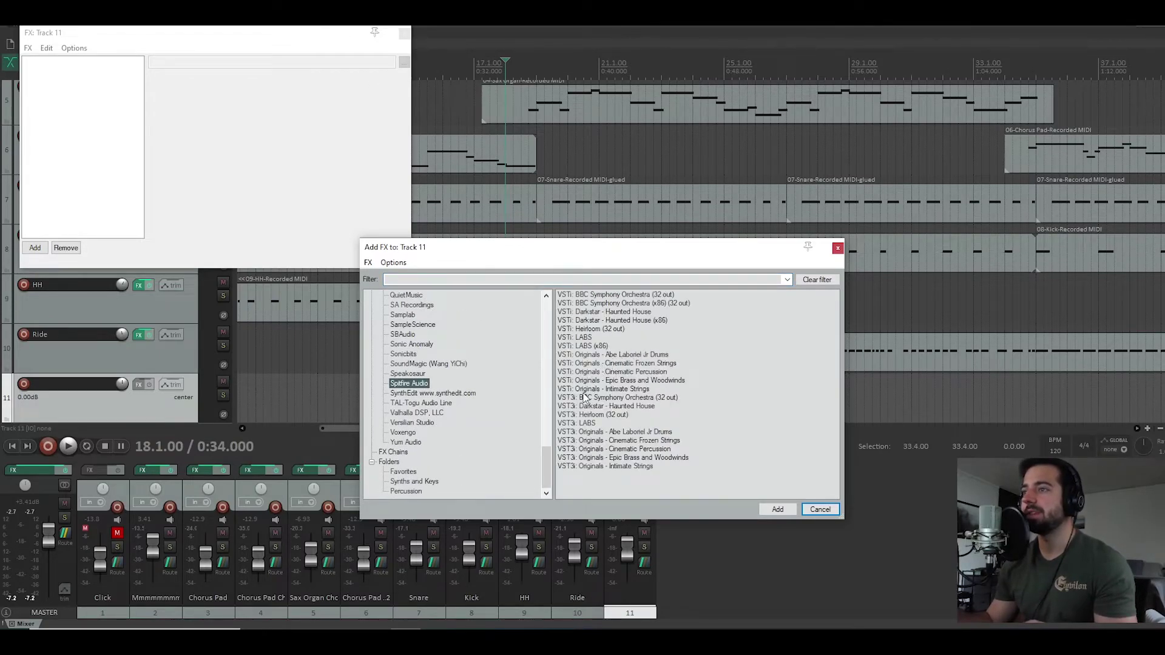
pyautogui.doubleClick(581, 338)
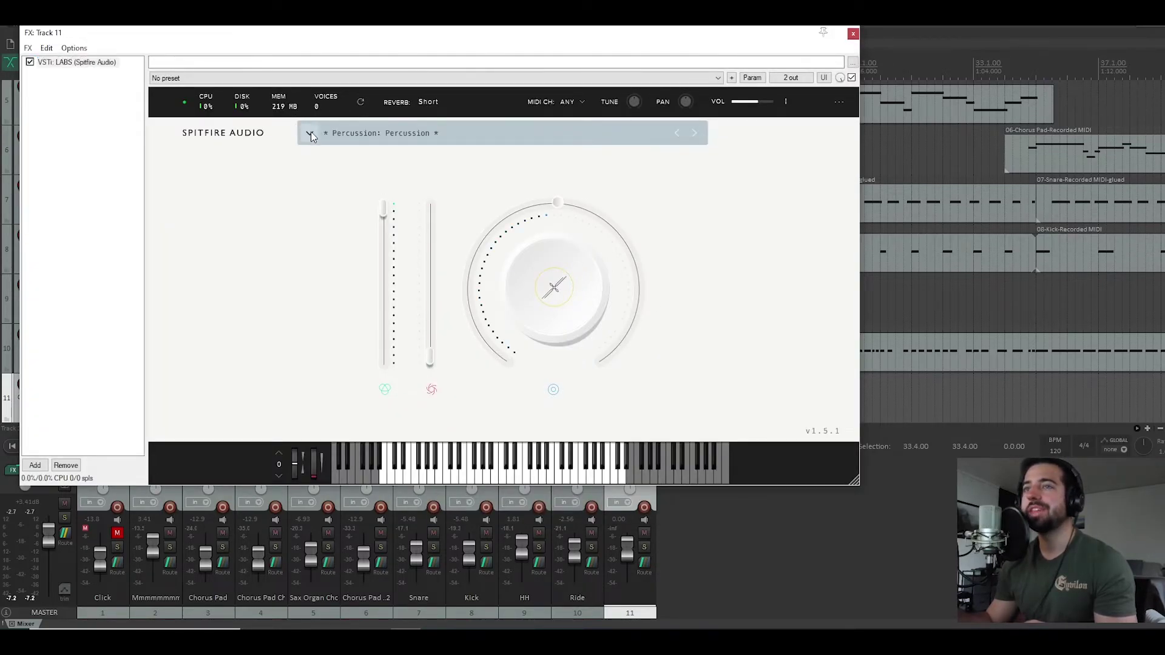
# Step: Filter the LABS presets to Experimental and look through the sounds, including the Astral Forms group
pyautogui.click(310, 134)
pyautogui.scroll(-2, 353, 279)
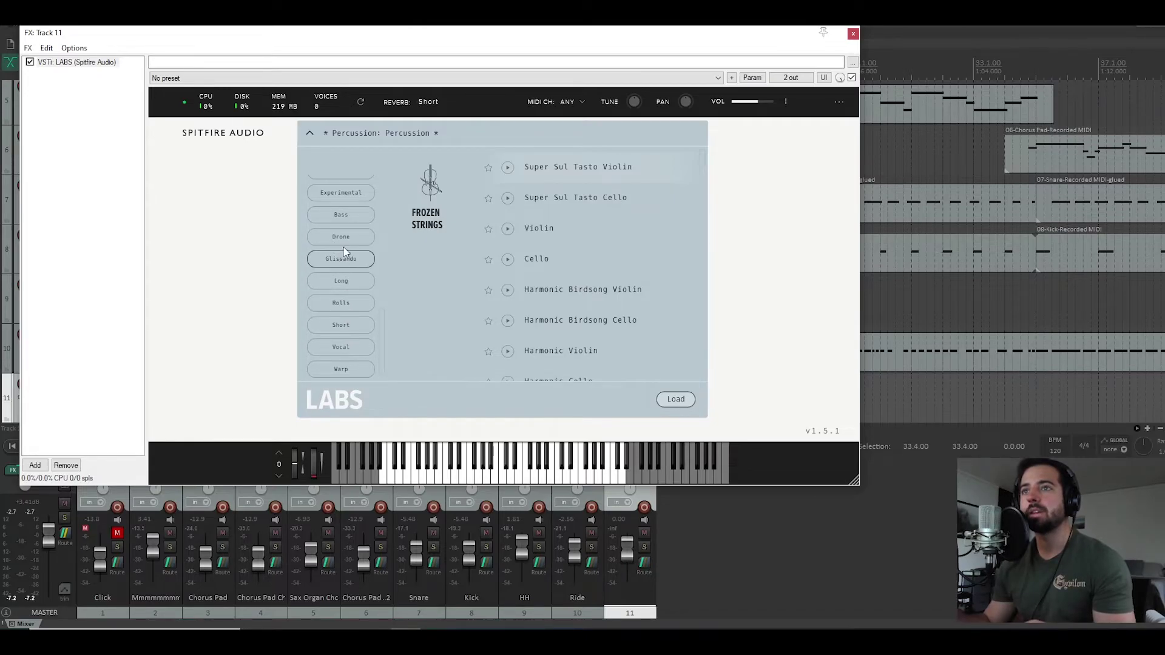
pyautogui.click(340, 193)
pyautogui.scroll(-15, 528, 273)
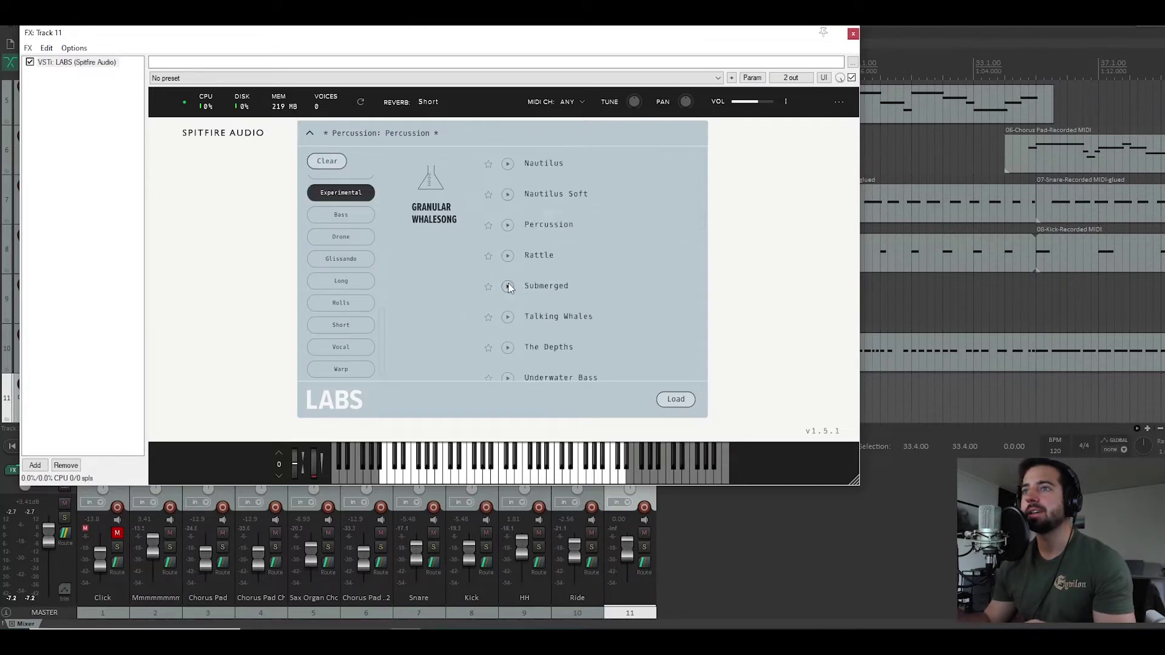
pyautogui.scroll(-10, 522, 321)
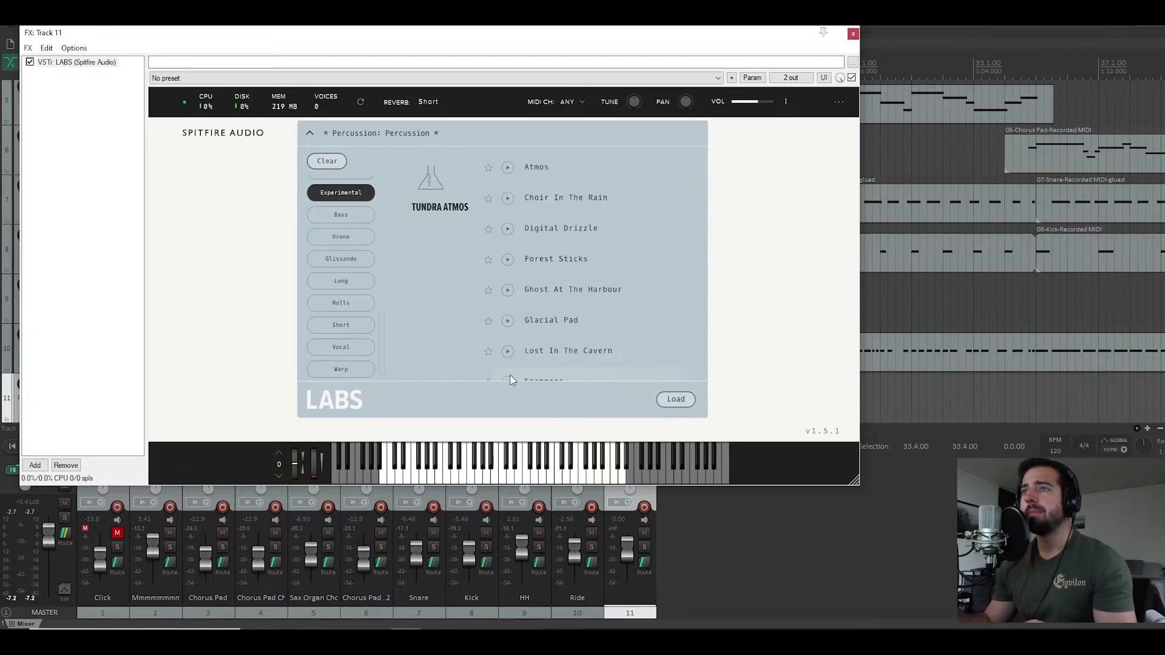
pyautogui.scroll(-5, 522, 303)
pyautogui.scroll(-6, 483, 245)
pyautogui.scroll(6, 486, 243)
pyautogui.scroll(-2, 485, 243)
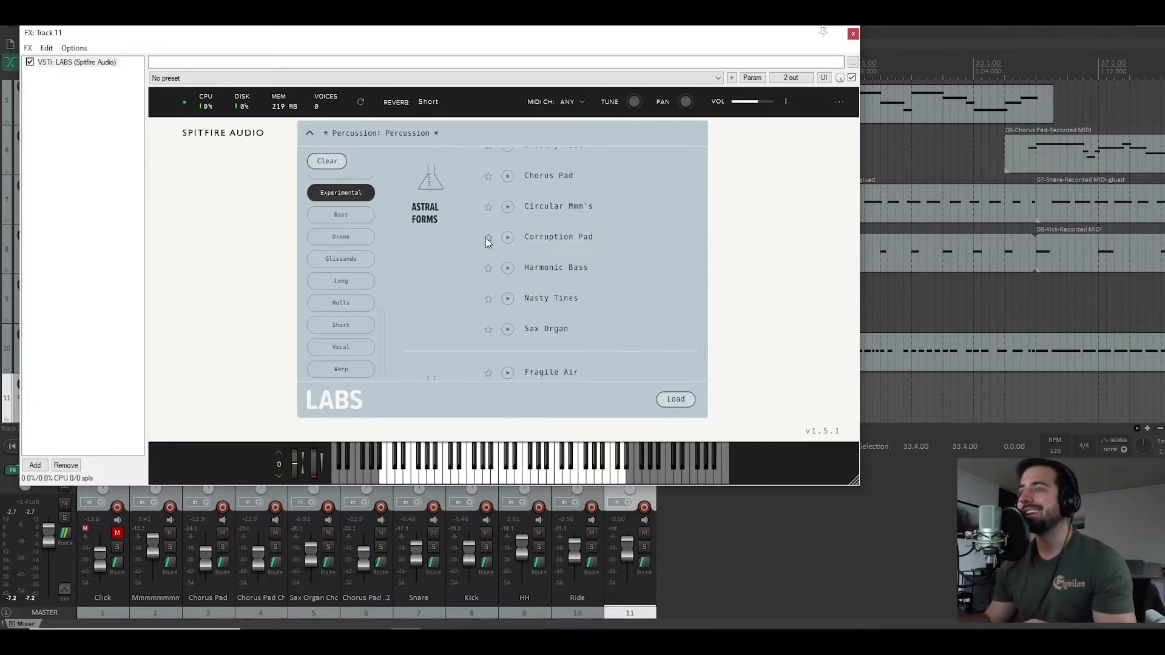
pyautogui.scroll(1, 564, 303)
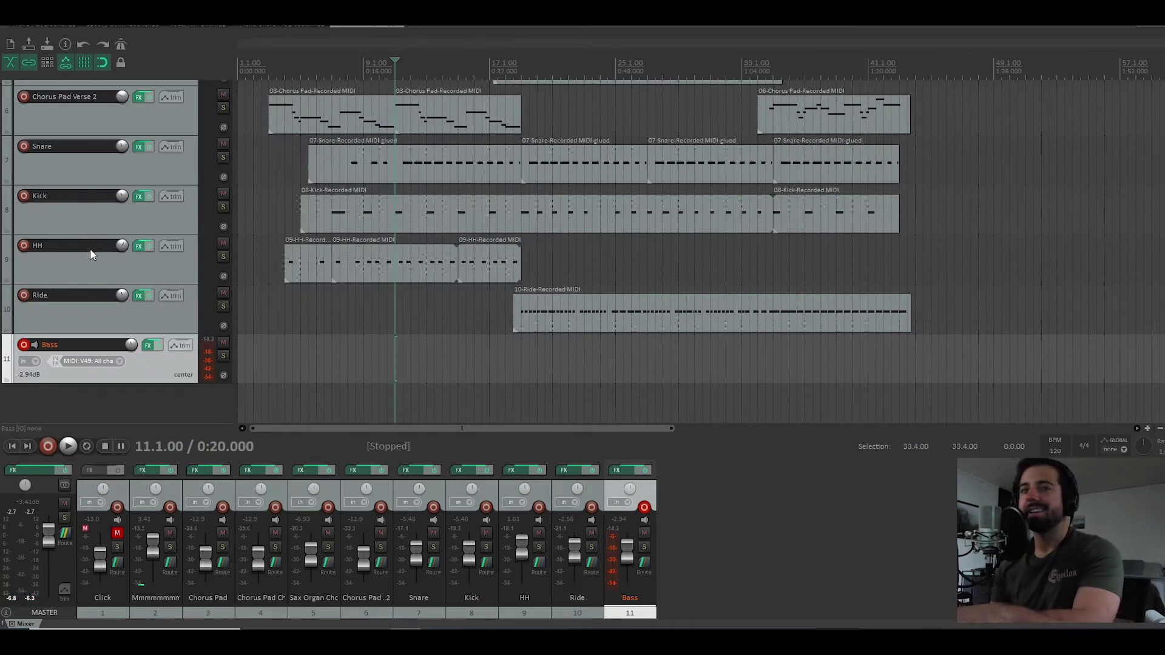
# Step: Check the LABS preset loaded on the Bass track, close the plugin window and look over the arrangement
pyautogui.click(148, 346)
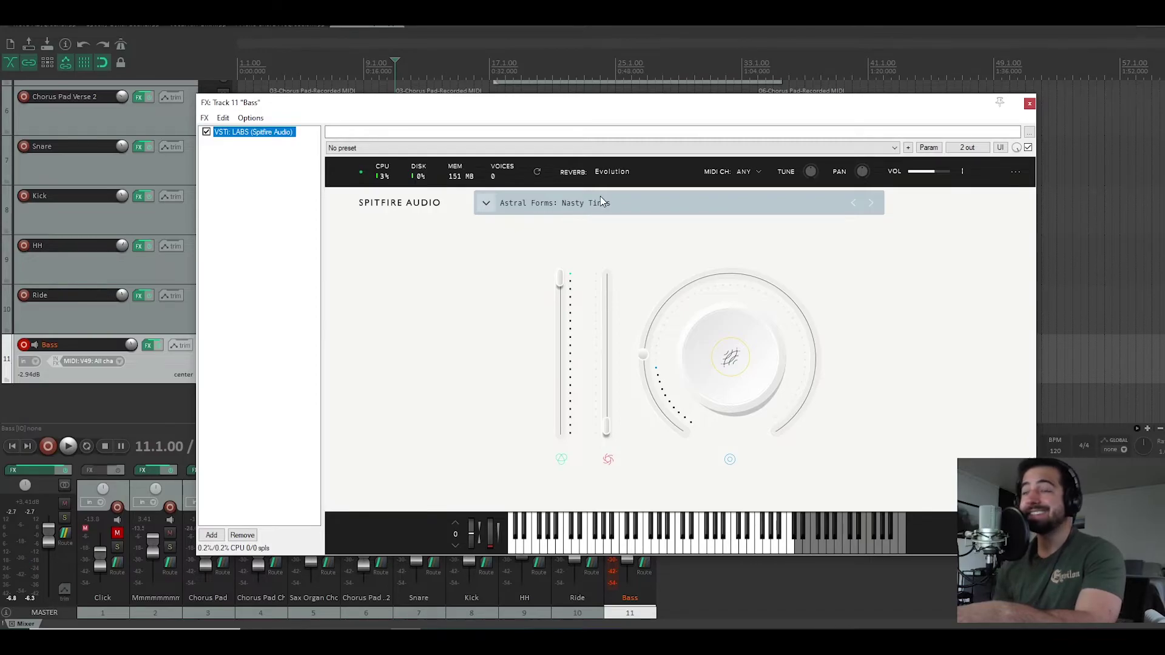
pyautogui.click(1030, 103)
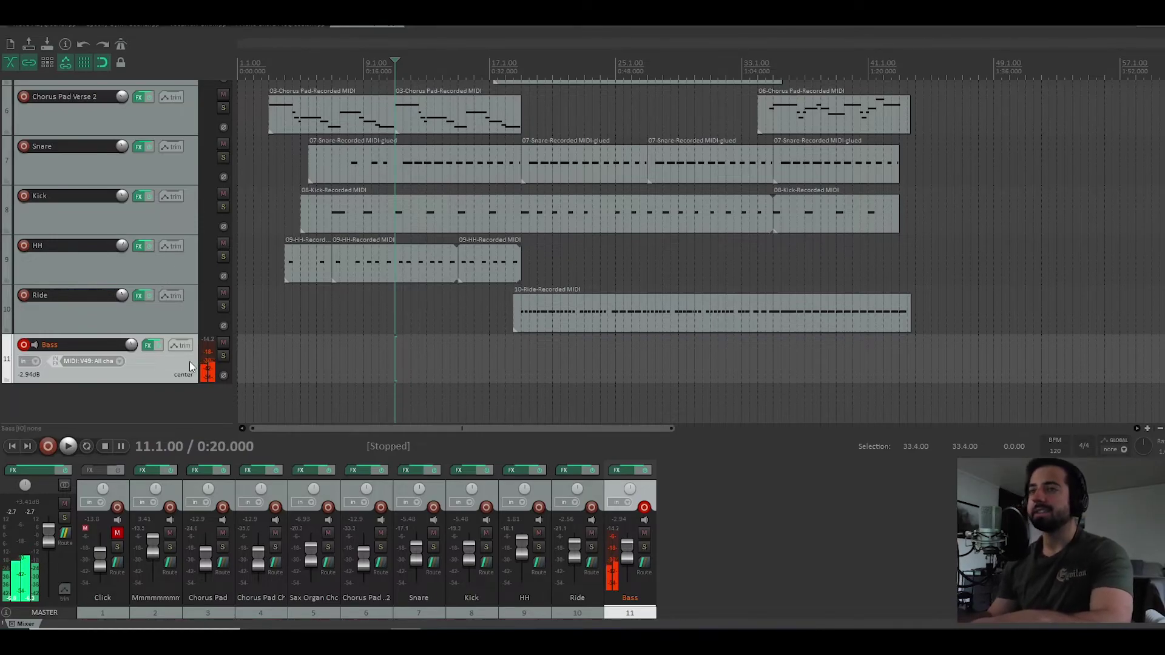
pyautogui.scroll(6, 199, 347)
pyautogui.scroll(-2, 194, 334)
pyautogui.scroll(-1, 193, 338)
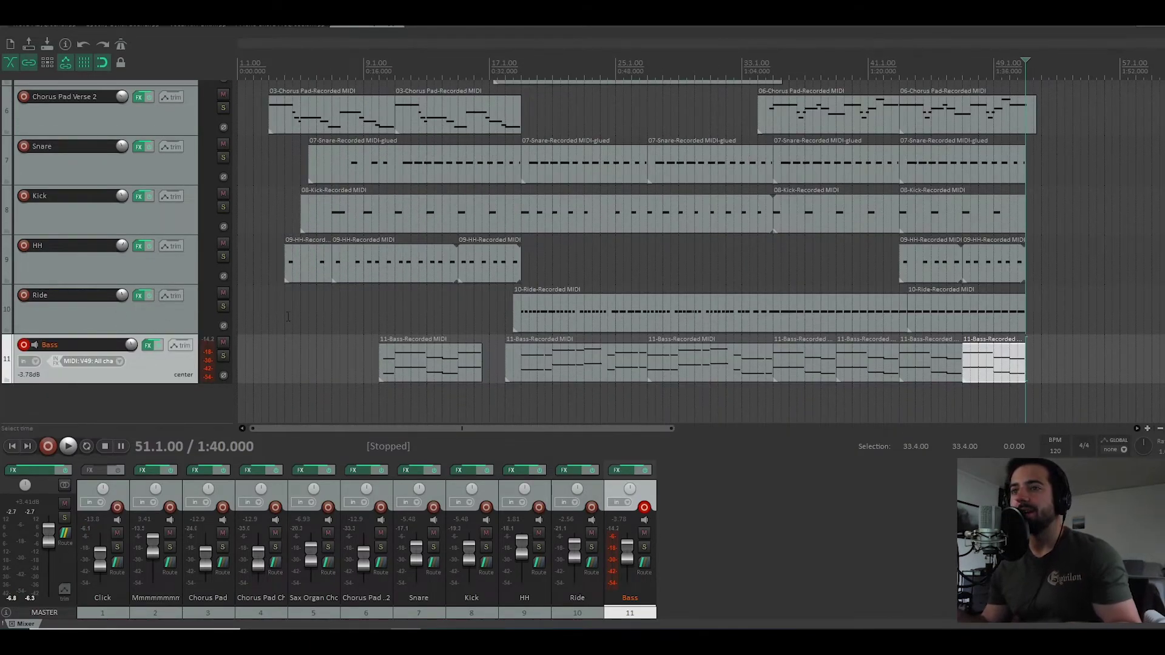
# Step: Play from just before the first bass item, open that item in the MIDI editor and stop playback
pyautogui.click(380, 315)
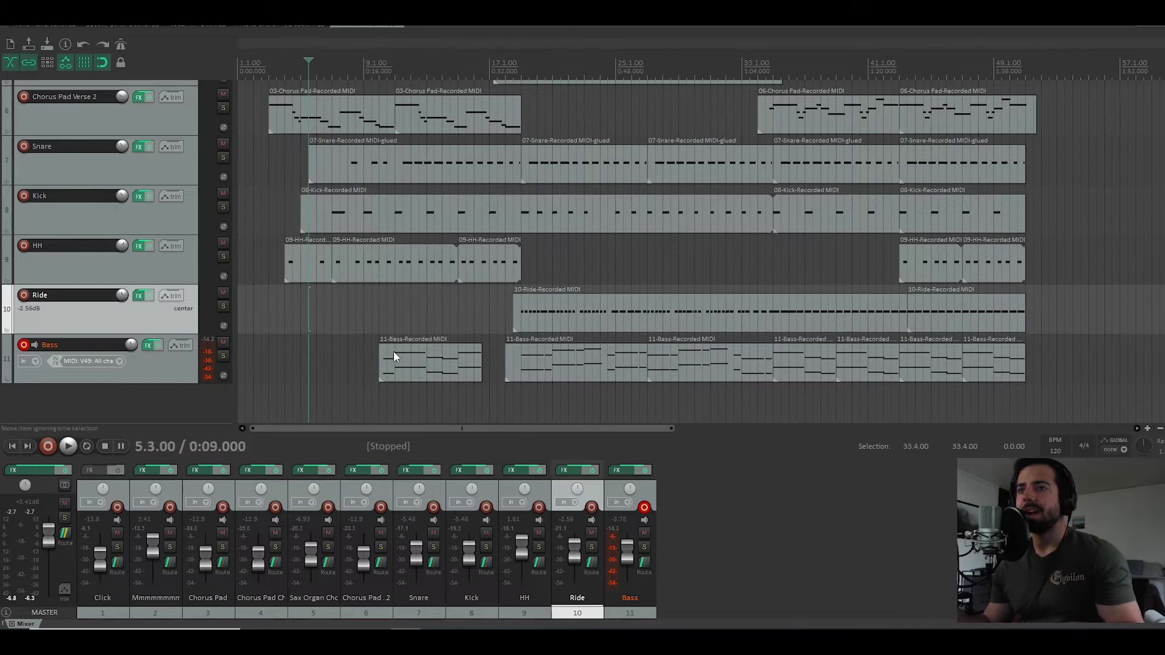
pyautogui.click(309, 357)
pyautogui.scroll(3, 567, 345)
pyautogui.click(627, 313)
pyautogui.press('space')
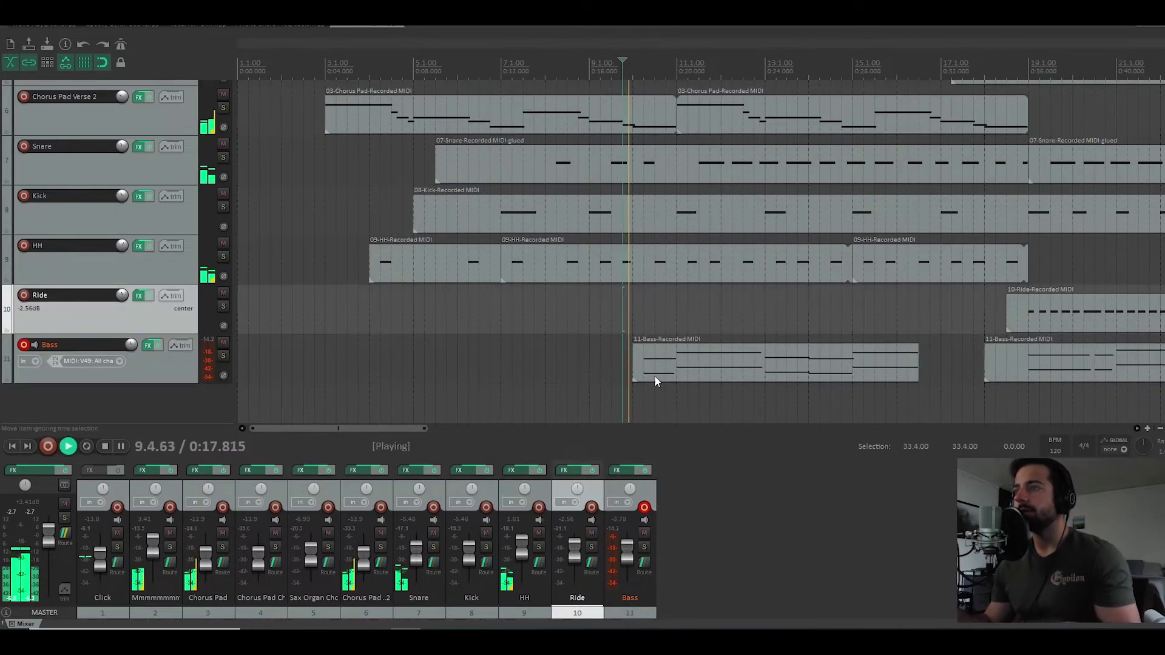
pyautogui.doubleClick(690, 380)
pyautogui.moveTo(558, 439); pyautogui.dragTo(583, 412)
pyautogui.press('space')
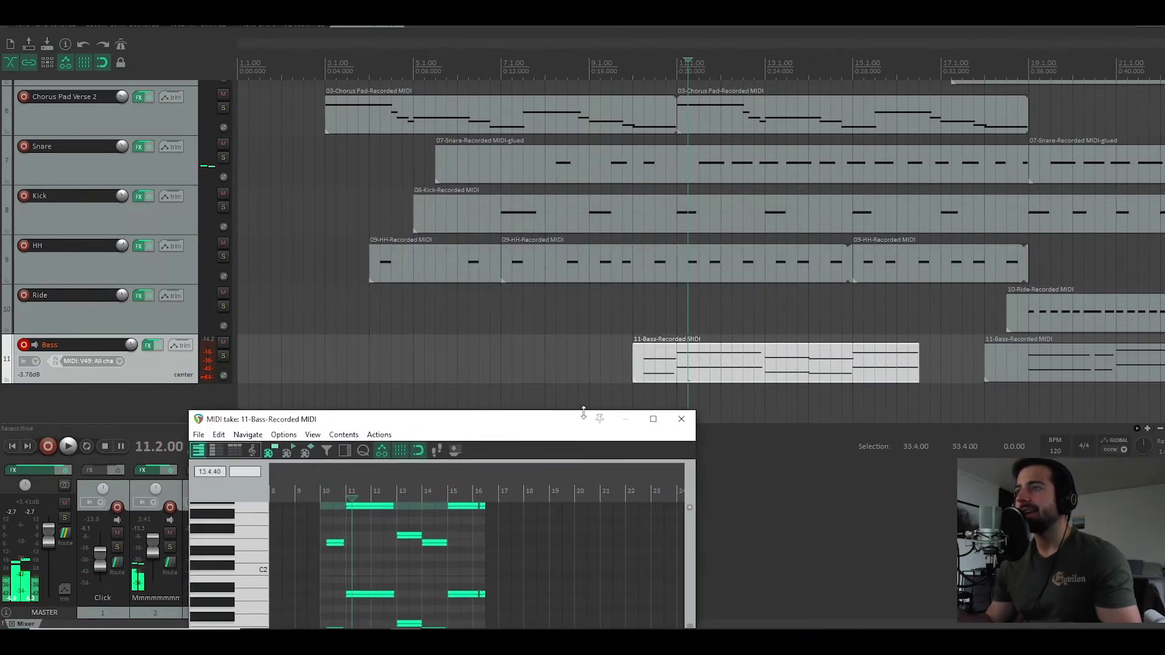
# Step: Close the MIDI editor, resume playback, trim the second bass item's start to 19.1.00 and extend the first item to meet it
pyautogui.click(681, 419)
pyautogui.scroll(-2, 716, 358)
pyautogui.scroll(2, 711, 392)
pyautogui.press('space')
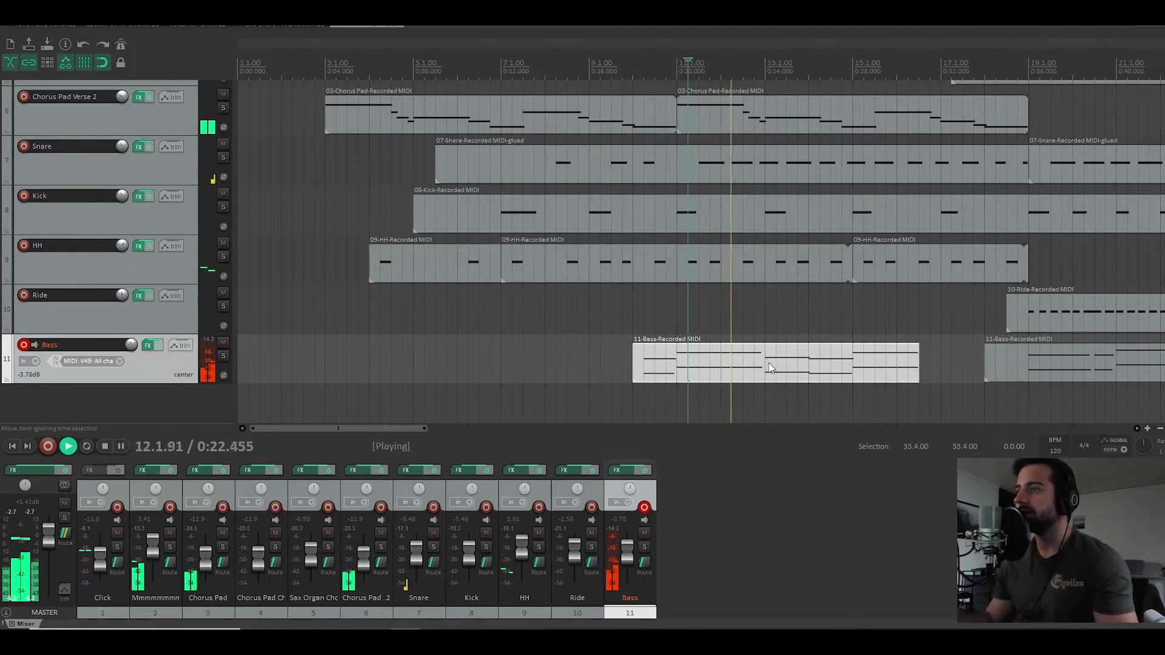
pyautogui.moveTo(923, 360); pyautogui.dragTo(1037, 368)
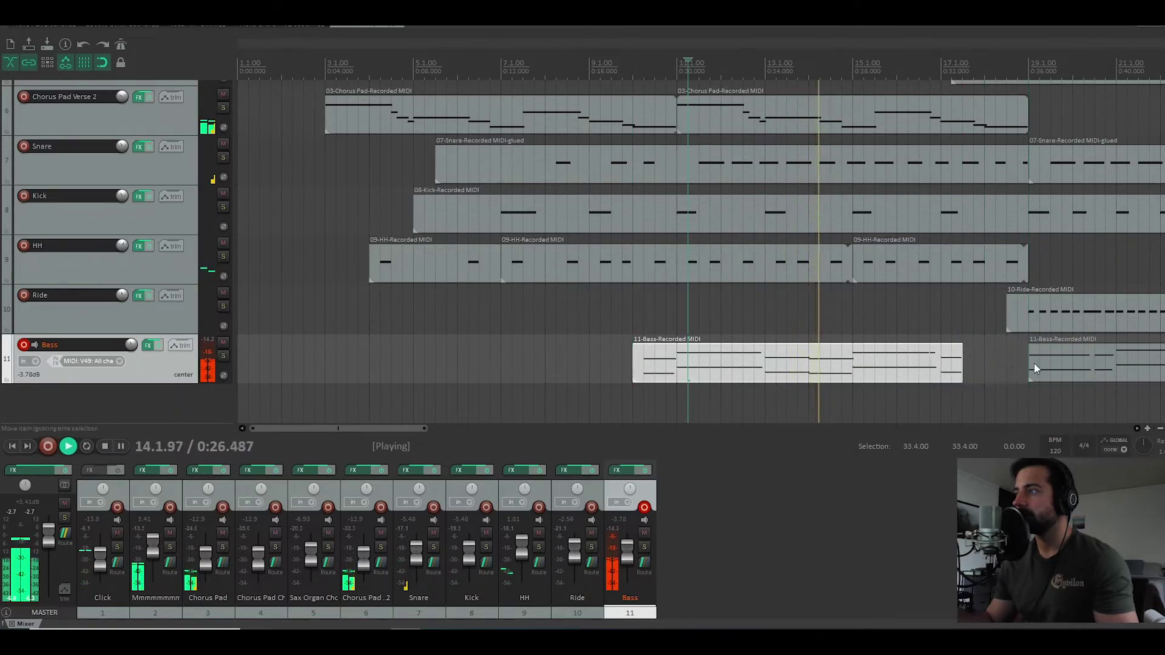
pyautogui.moveTo(962, 363); pyautogui.dragTo(1033, 360)
pyautogui.scroll(-2, 936, 377)
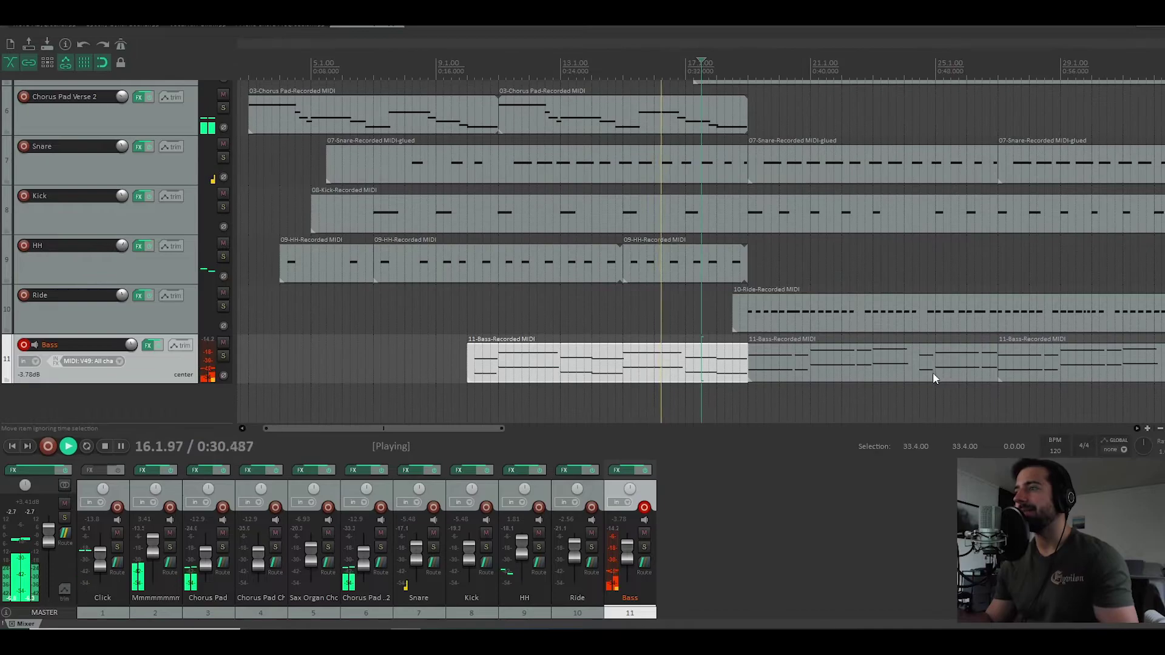
# Step: Open the extended first bass item in the MIDI editor and examine its notes around bars 15 to 18
pyautogui.doubleClick(673, 376)
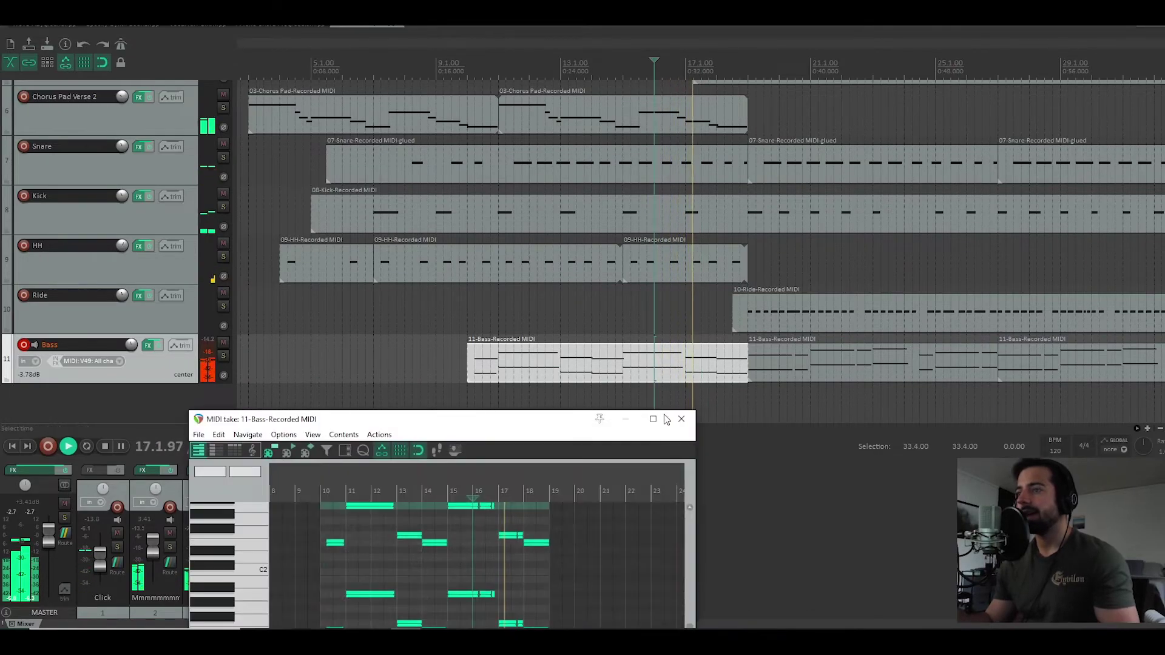
pyautogui.moveTo(559, 424); pyautogui.dragTo(645, 229)
pyautogui.scroll(2, 598, 372)
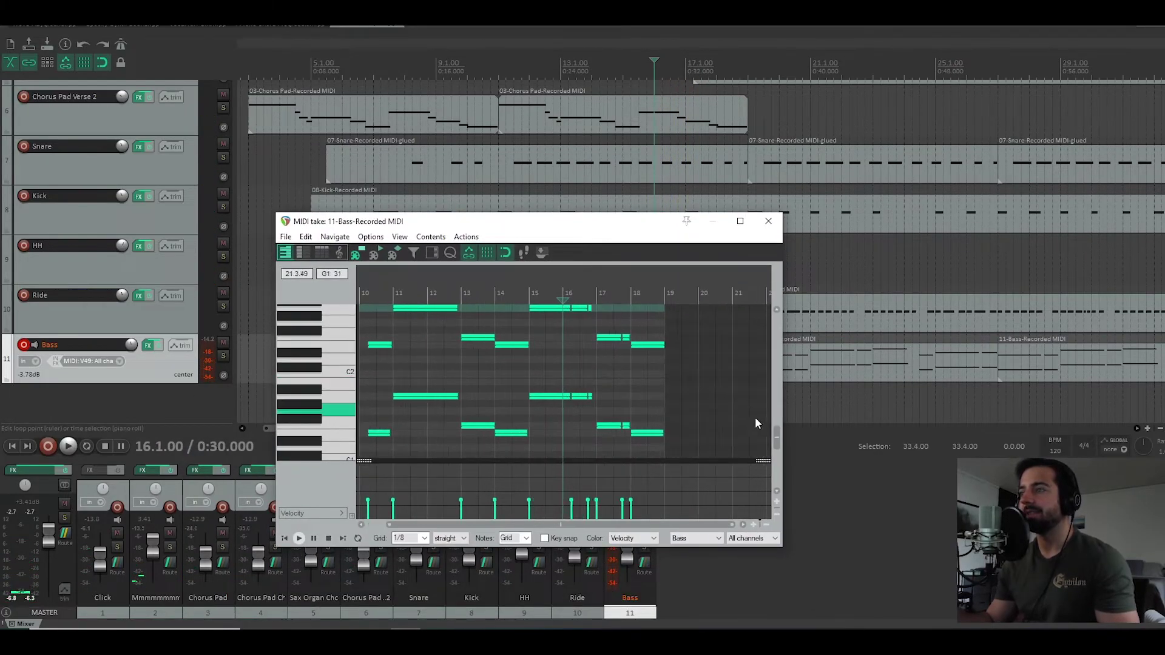
pyautogui.scroll(2, 755, 419)
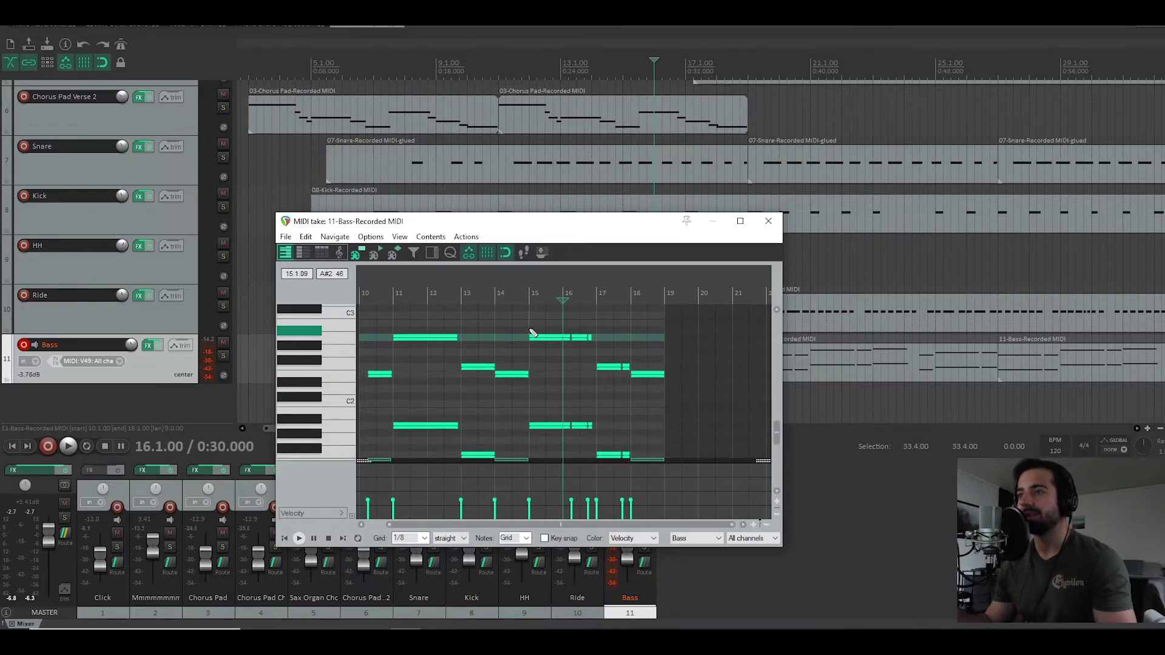
pyautogui.scroll(2, 529, 330)
# Step: Play the first bass item from 15.1.00, stop, and select the short octave notes just before bar 17
pyautogui.click(559, 329)
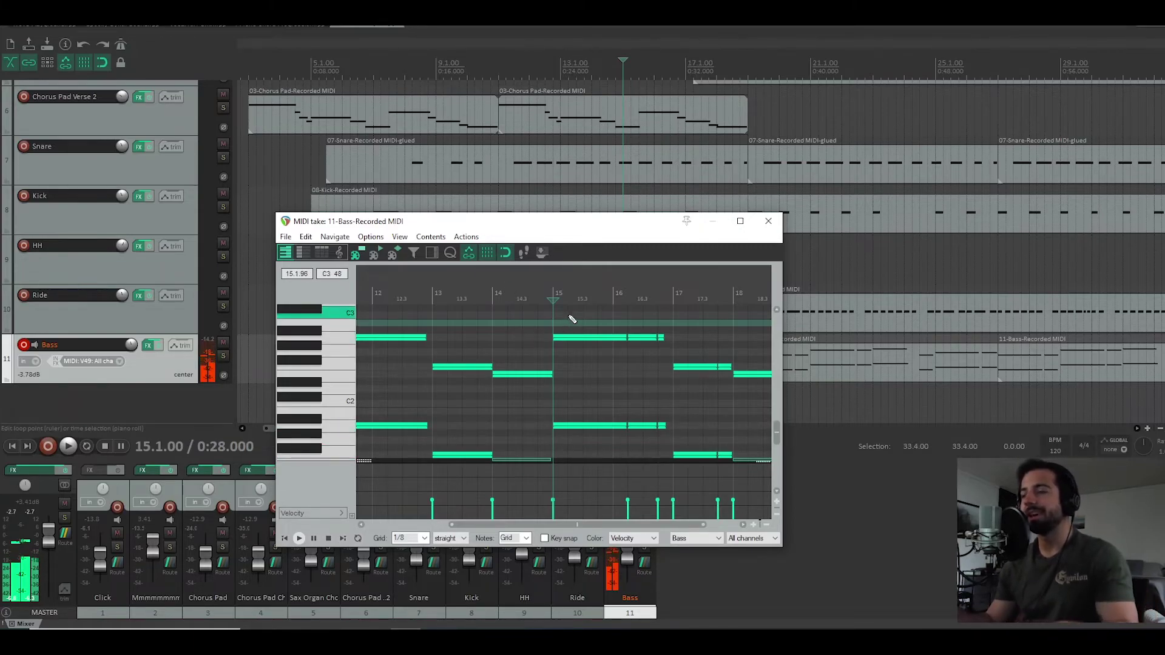
pyautogui.press('space')
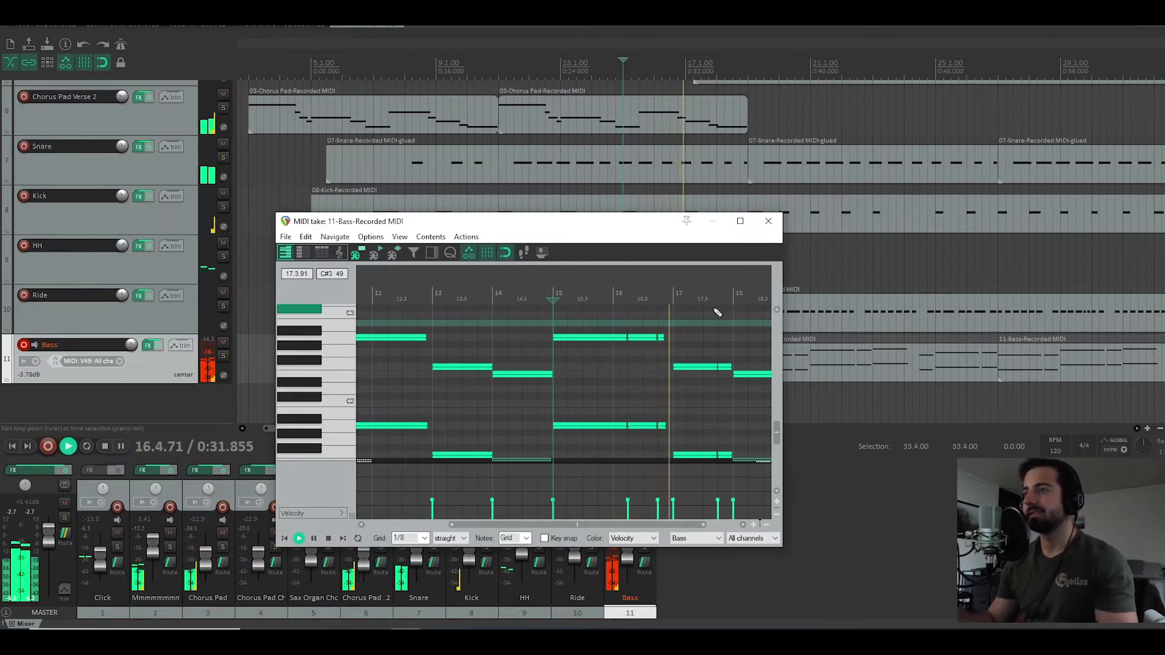
pyautogui.scroll(-1, 695, 336)
pyautogui.press('space')
pyautogui.click(641, 425)
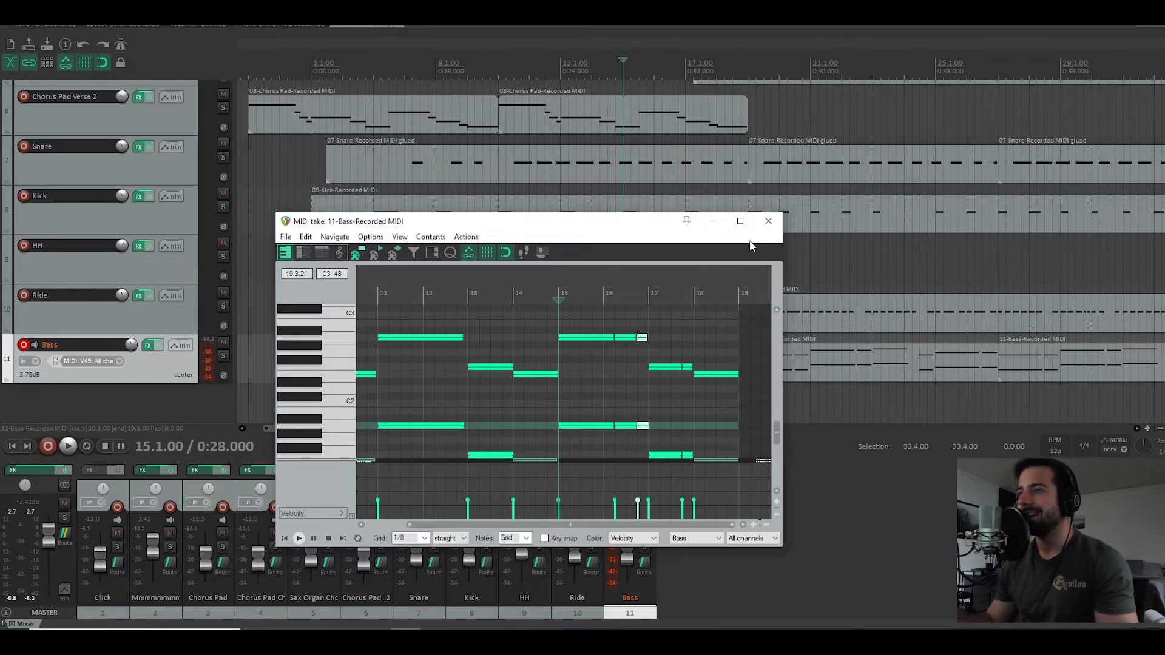
# Step: Switch the MIDI editor to the bass item starting at bar 19 and play it from 18.3.50 while following its notes
pyautogui.click(768, 221)
pyautogui.doubleClick(786, 362)
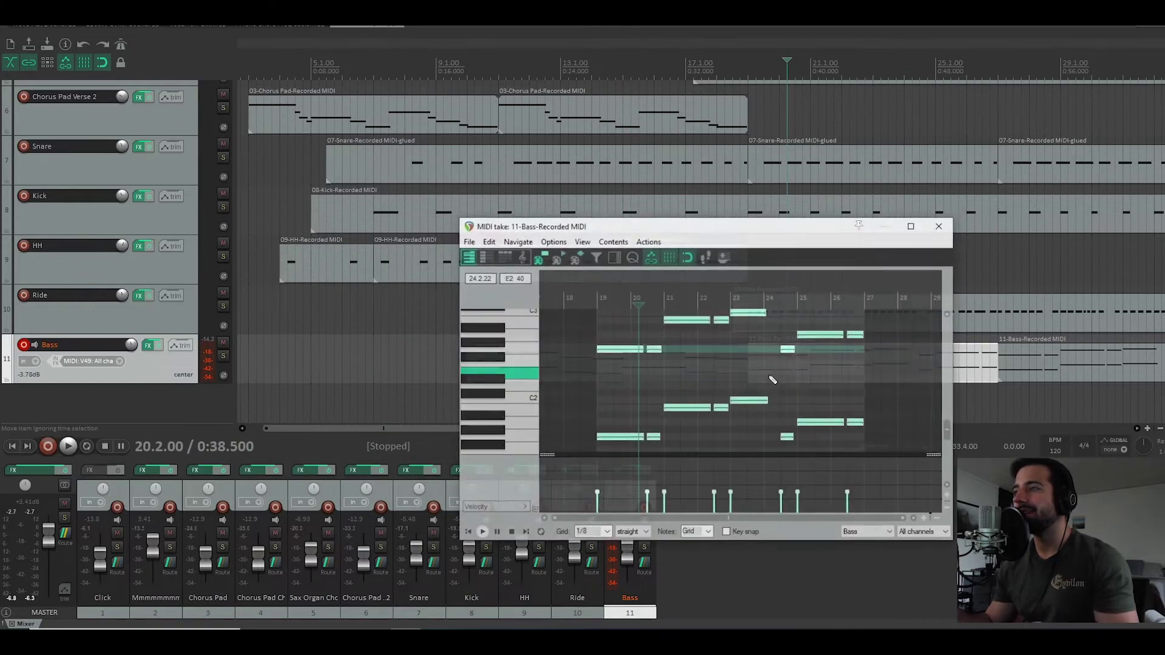
pyautogui.click(582, 335)
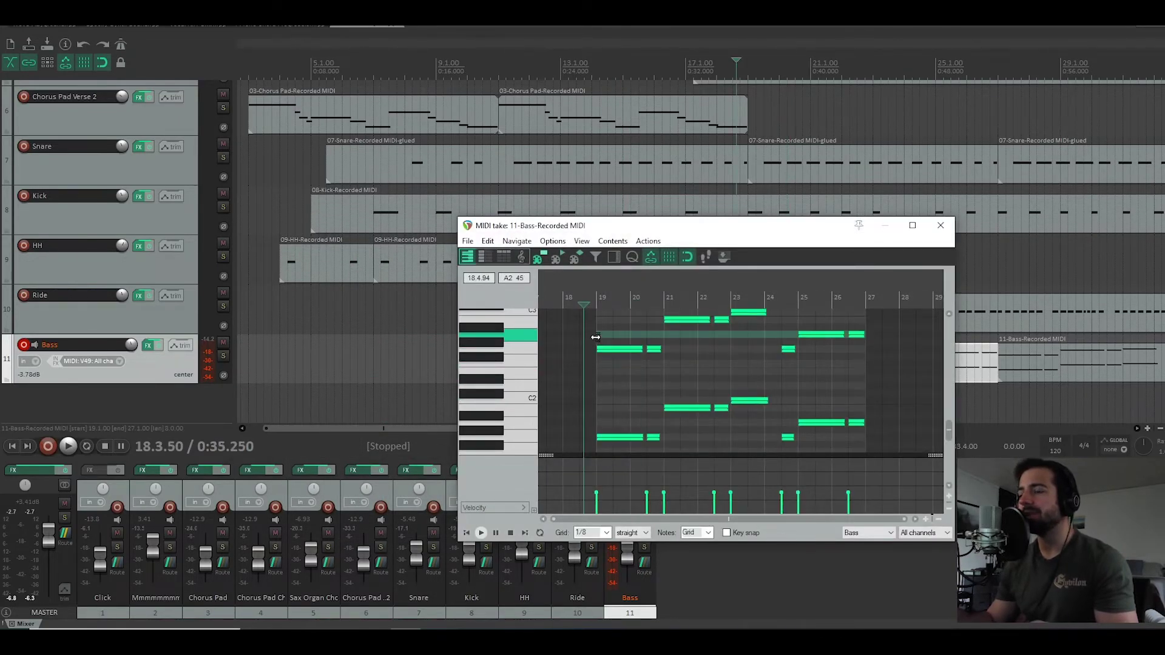
pyautogui.press('space')
pyautogui.scroll(2, 707, 362)
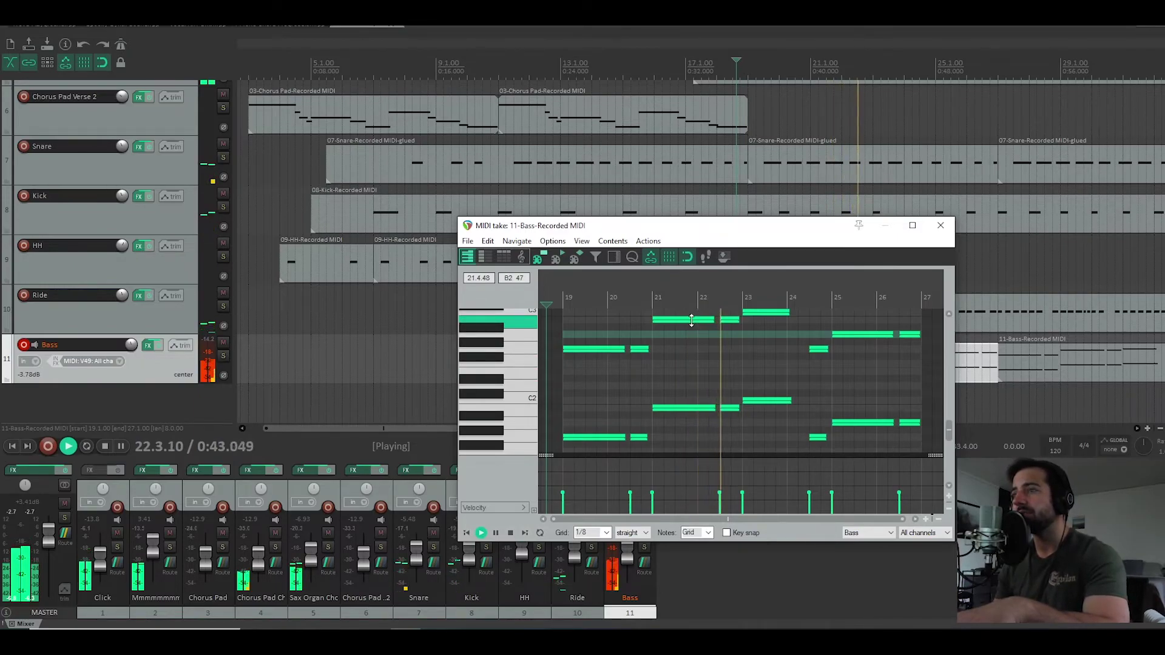
pyautogui.scroll(1, 510, 358)
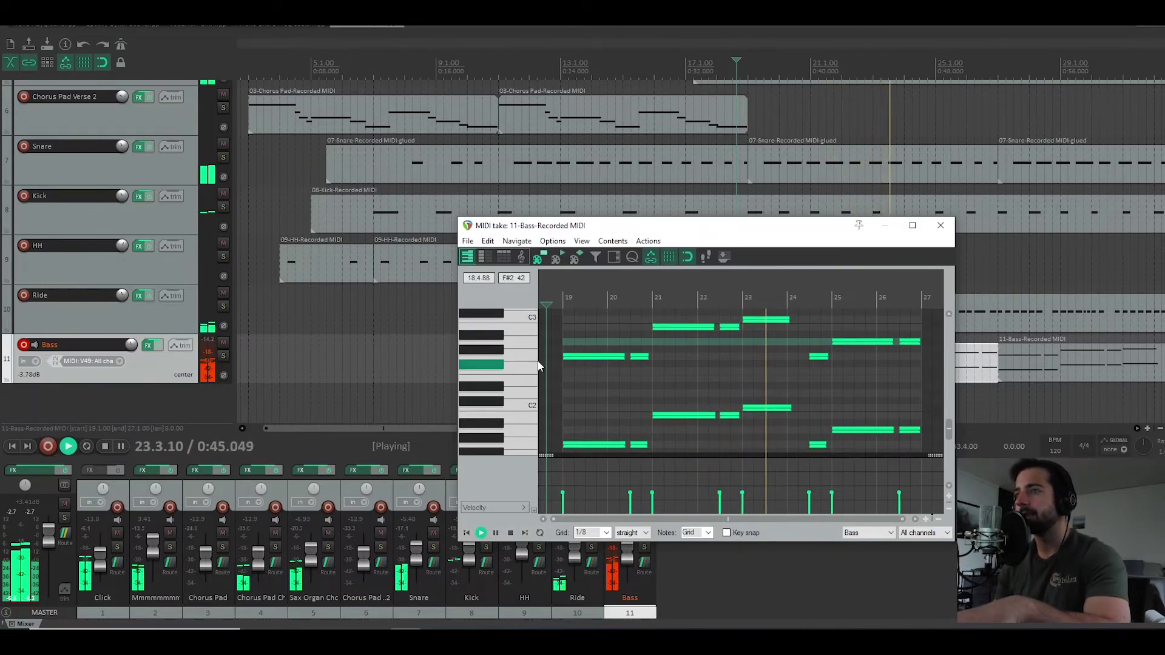
pyautogui.scroll(-1, 504, 363)
pyautogui.scroll(-1, 497, 362)
pyautogui.scroll(1, 499, 363)
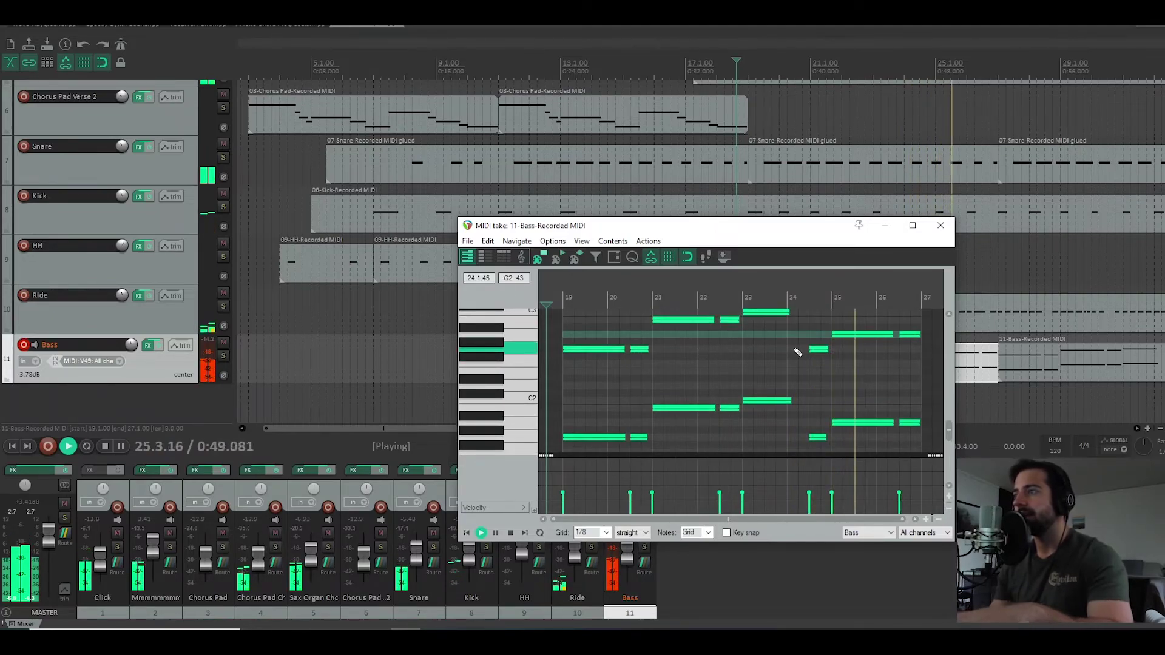
pyautogui.press('space')
# Step: Select the short G2 note just before bar 25, review the surrounding bass notes and close the MIDI editor
pyautogui.click(818, 350)
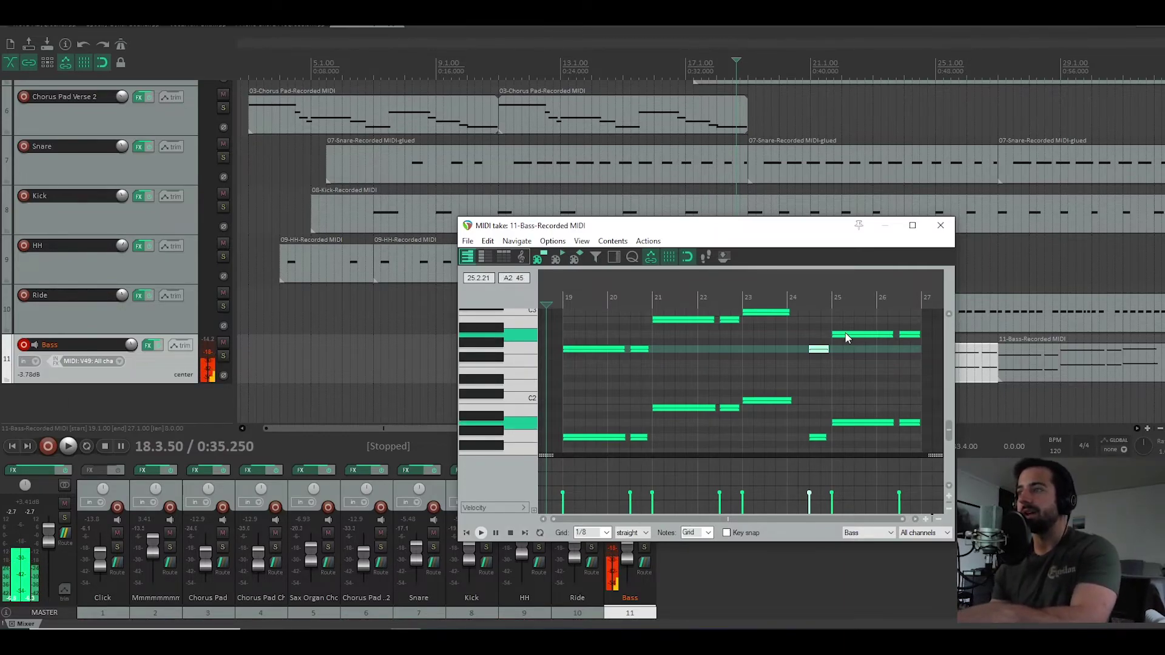
pyautogui.scroll(-2, 888, 381)
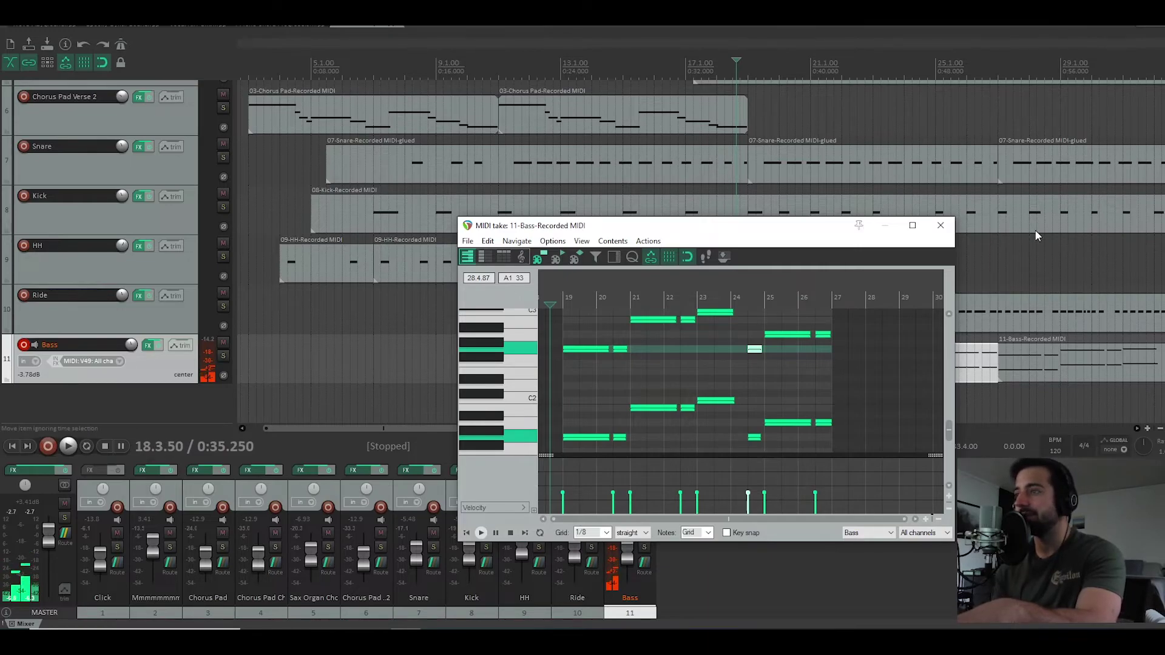
pyautogui.scroll(2, 894, 369)
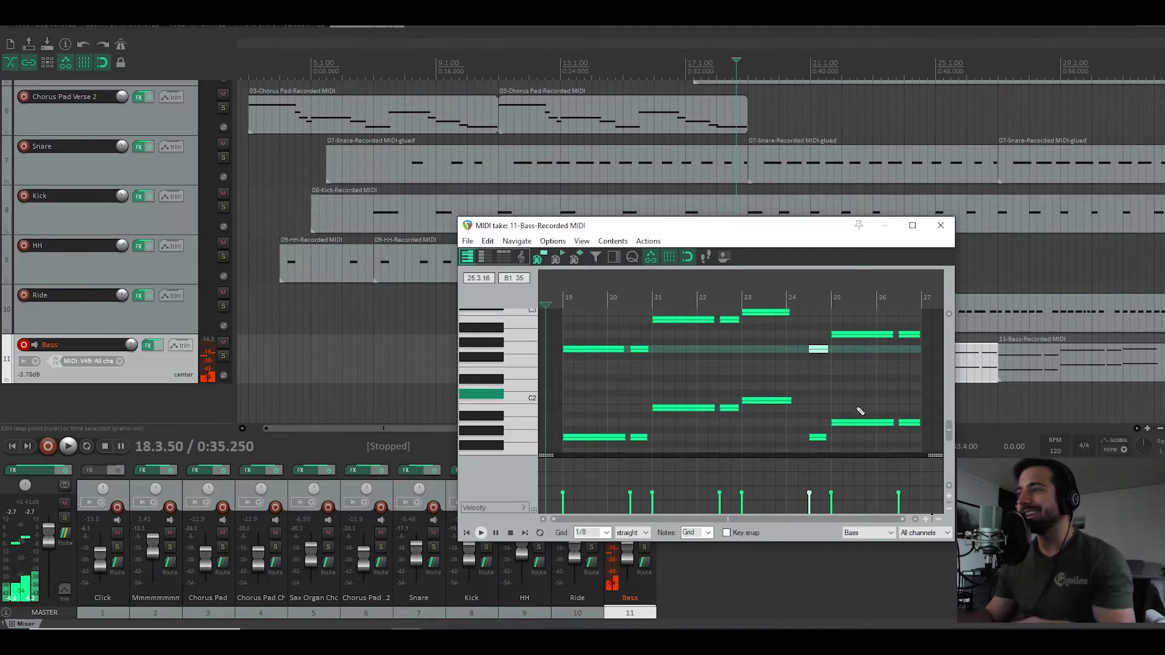
pyautogui.click(940, 225)
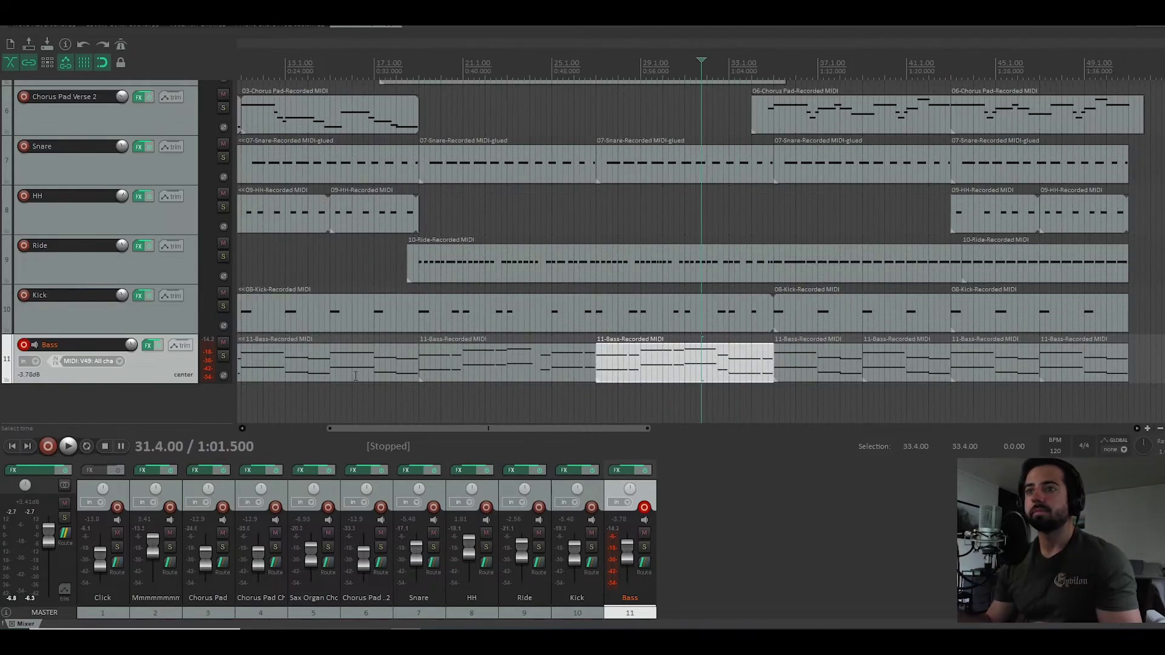
# Step: Examine the bass items against the kick pattern, placing the edit cursor at the chorus start, 19.1.00
pyautogui.click(354, 367)
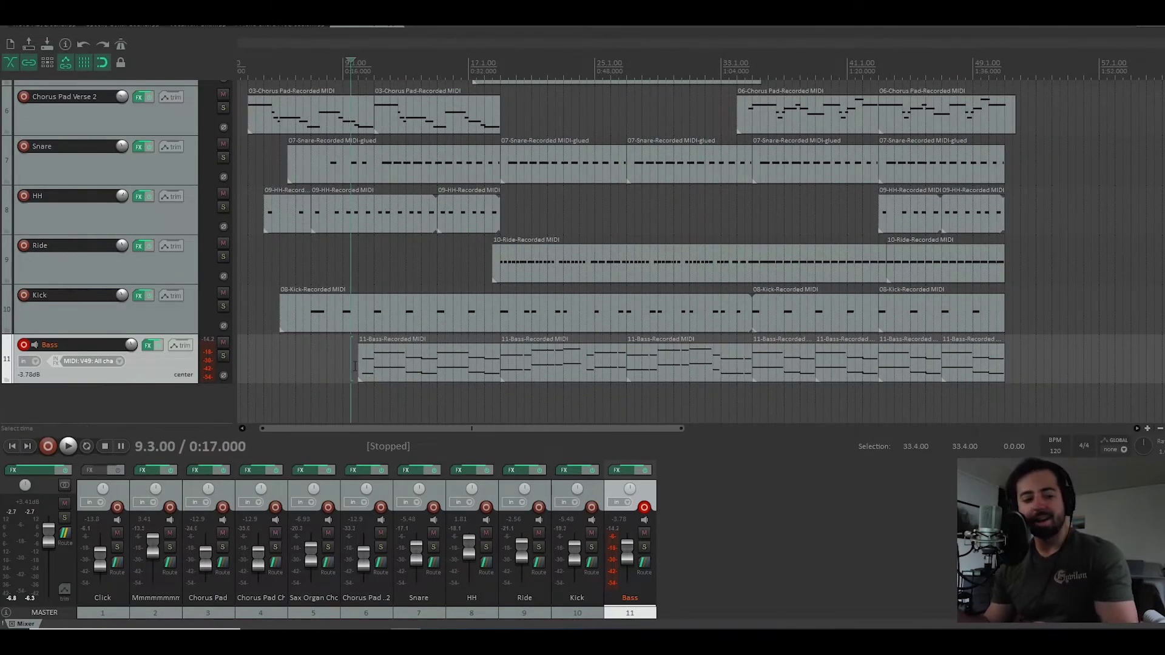
pyautogui.scroll(2, 402, 371)
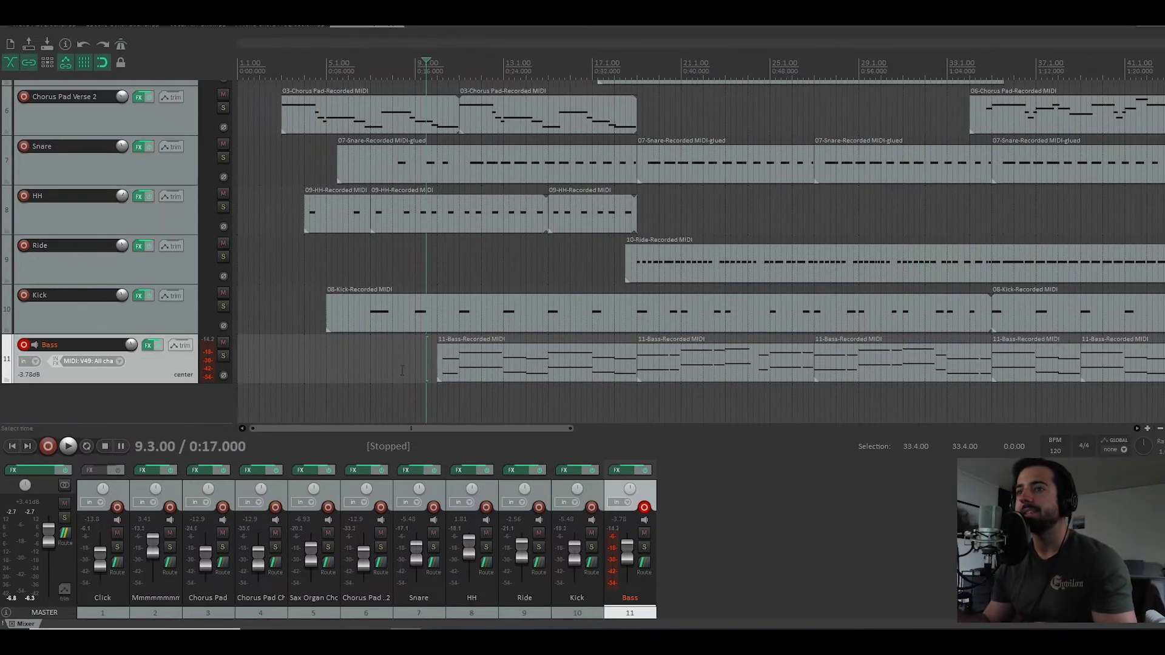
pyautogui.click(679, 341)
pyautogui.scroll(2, 713, 351)
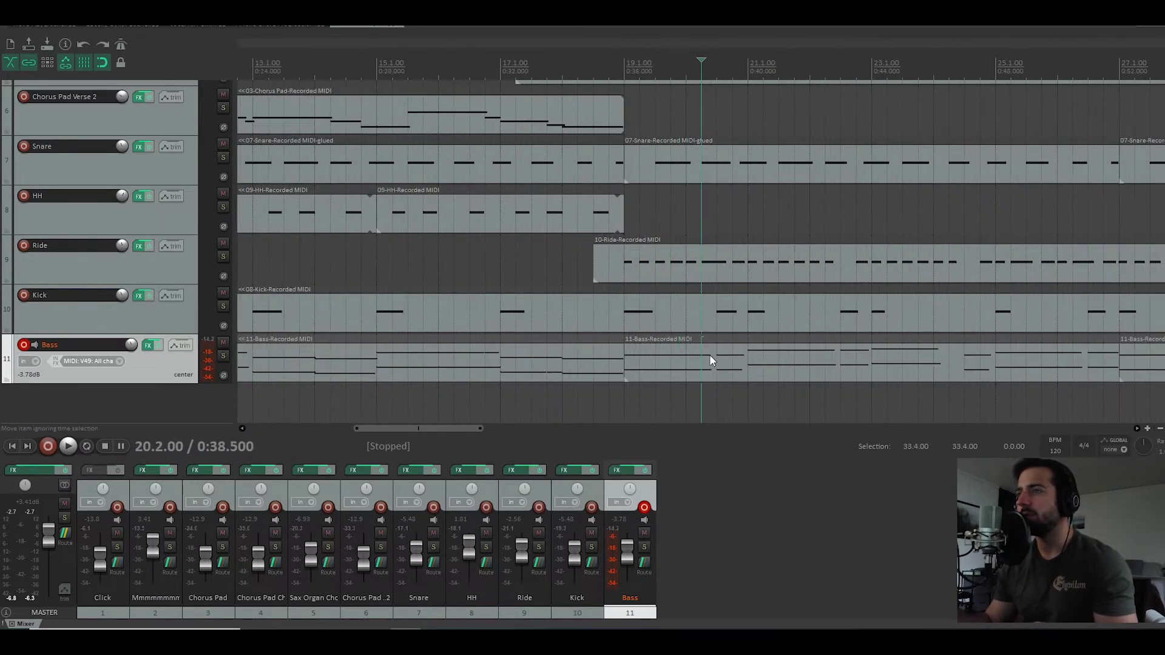
pyautogui.click(625, 341)
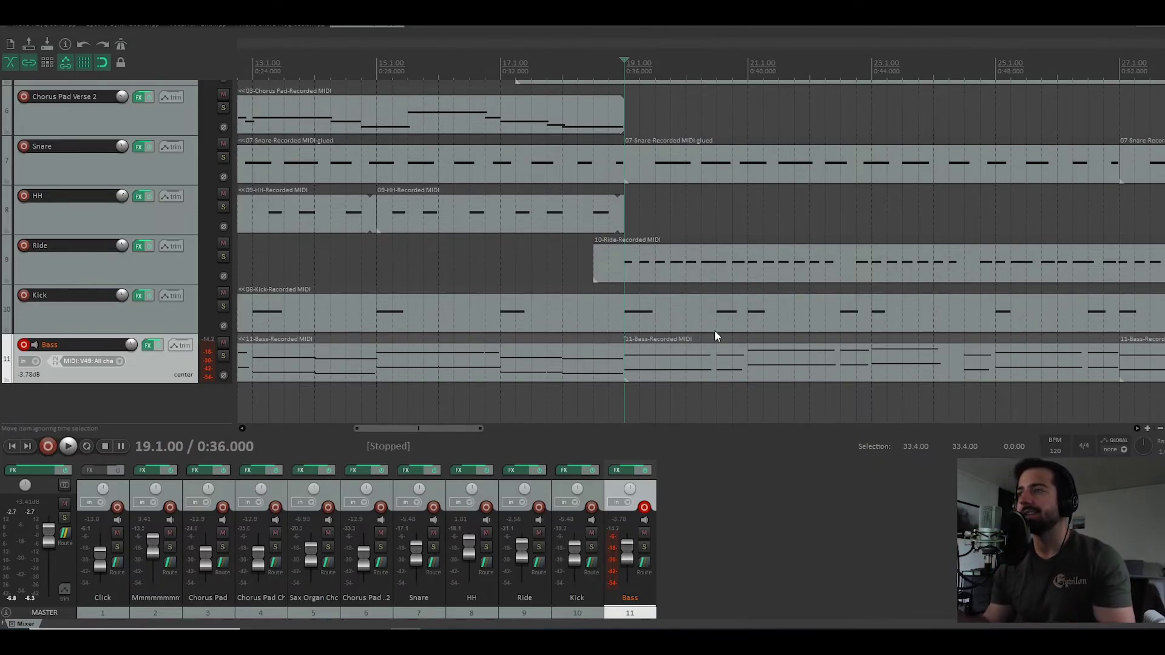
pyautogui.scroll(-2, 700, 364)
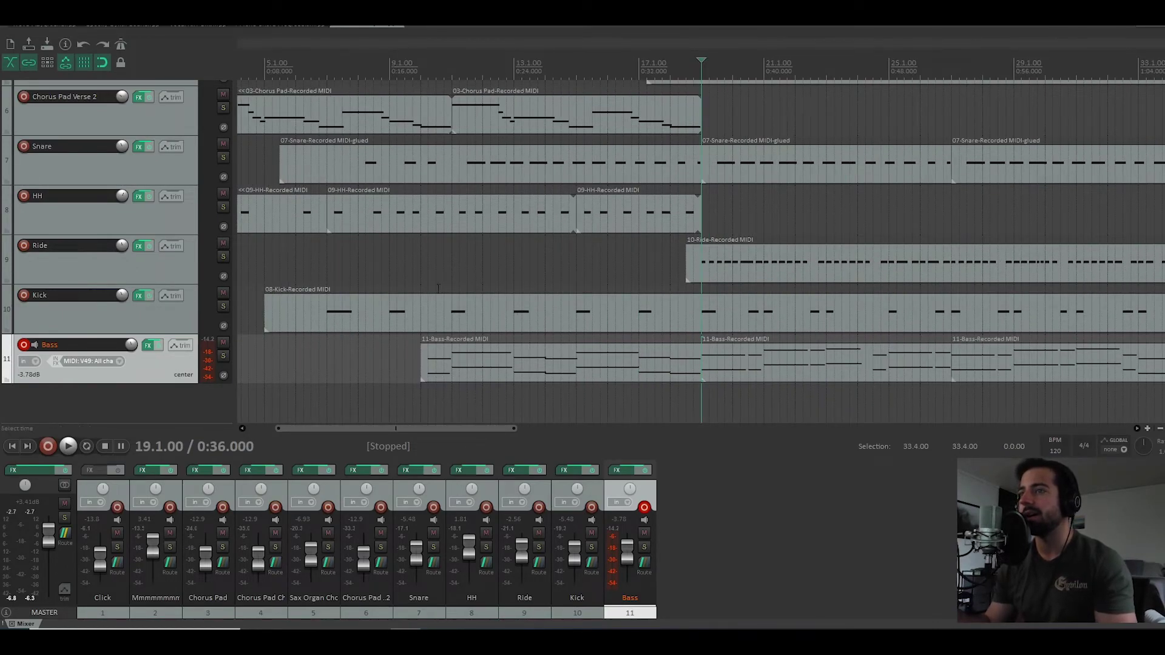
# Step: Select the Kick track at 20.2.00, play the chorus from there to compare kick and bass, and stop playback
pyautogui.click(750, 308)
pyautogui.scroll(3, 748, 308)
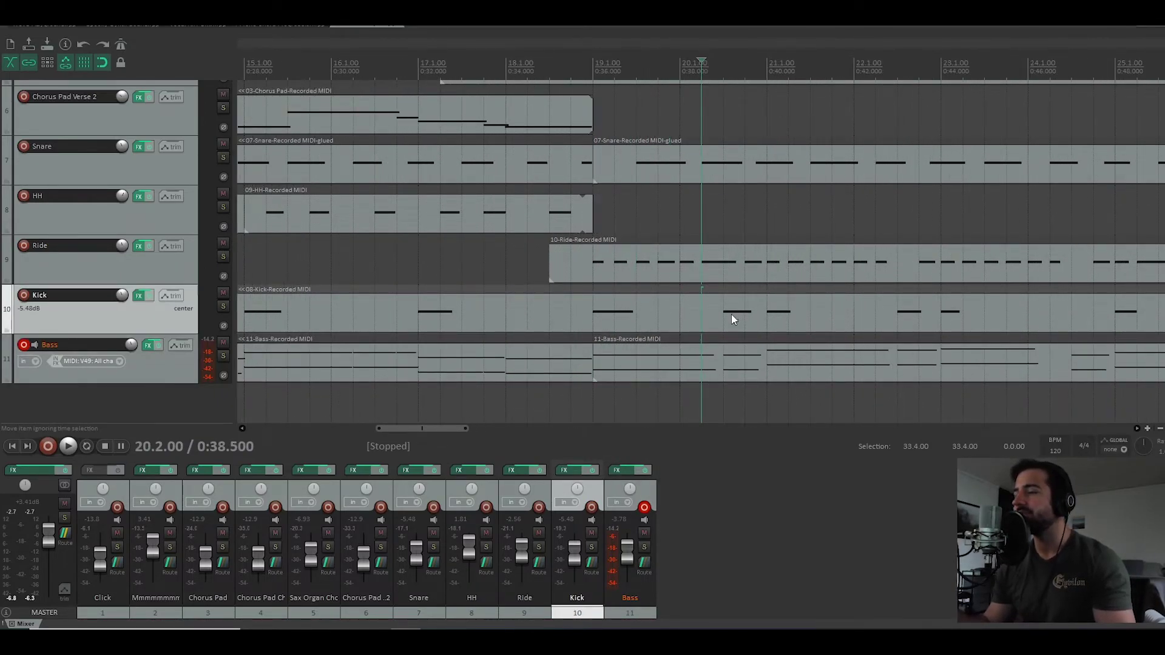
pyautogui.scroll(-2, 728, 317)
pyautogui.press('space')
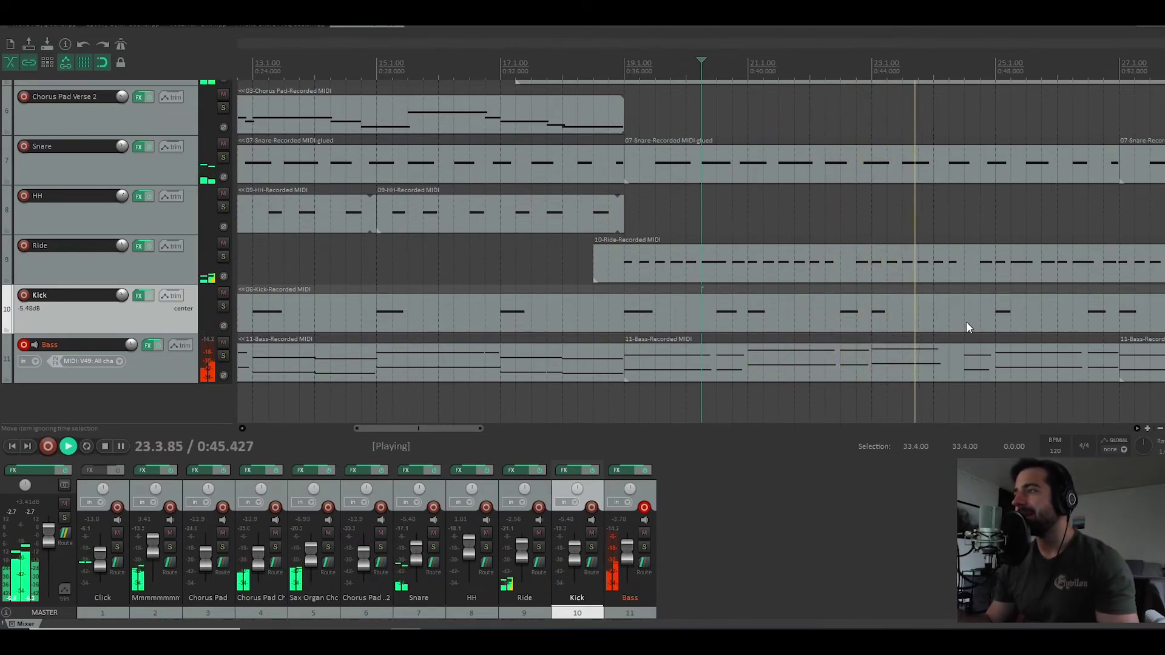
pyautogui.press('space')
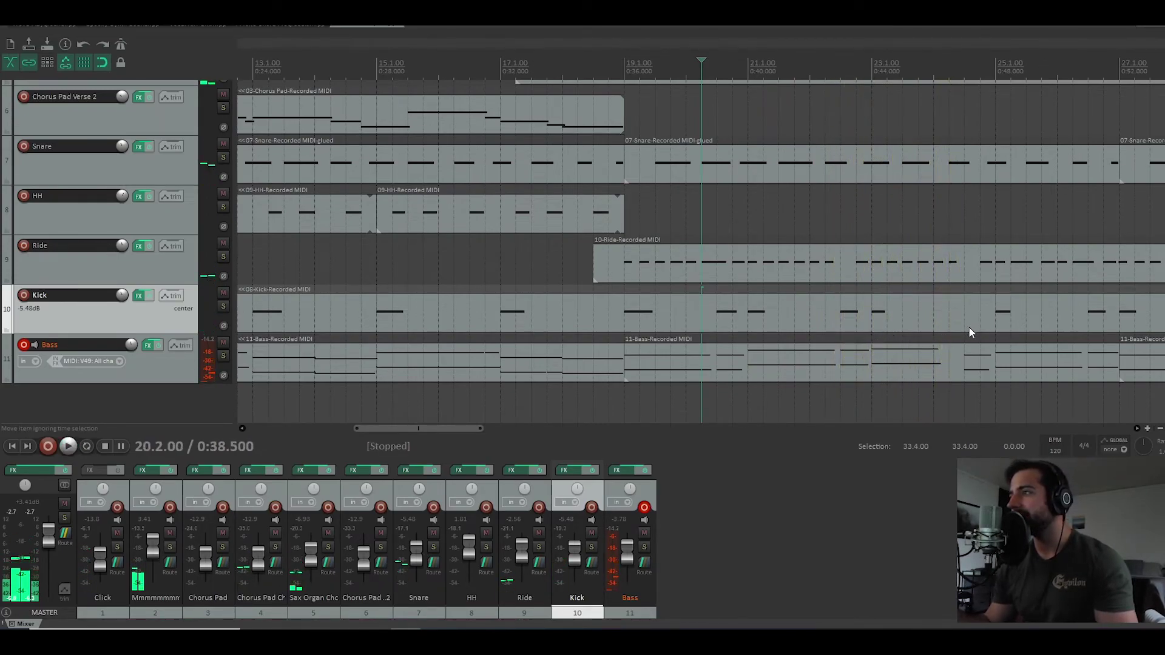
# Step: Replay the chorus from 20.2.00, select the first Ride item near bar 24 and view the whole arrangement
pyautogui.press('space')
pyautogui.click(964, 280)
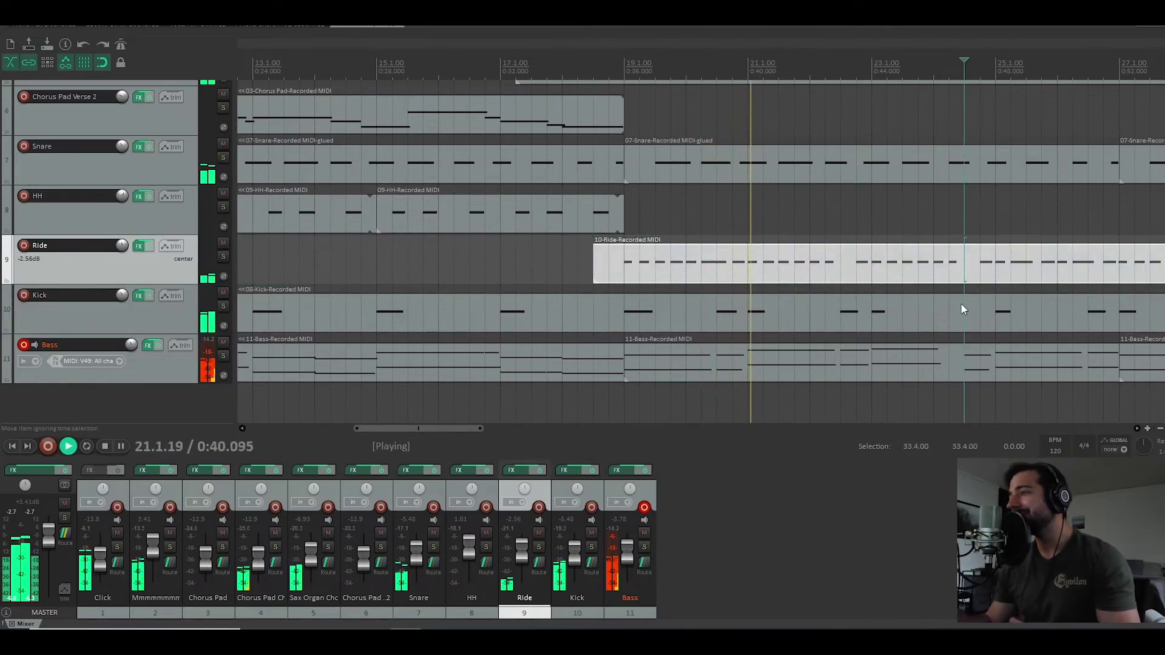
pyautogui.scroll(-2, 948, 315)
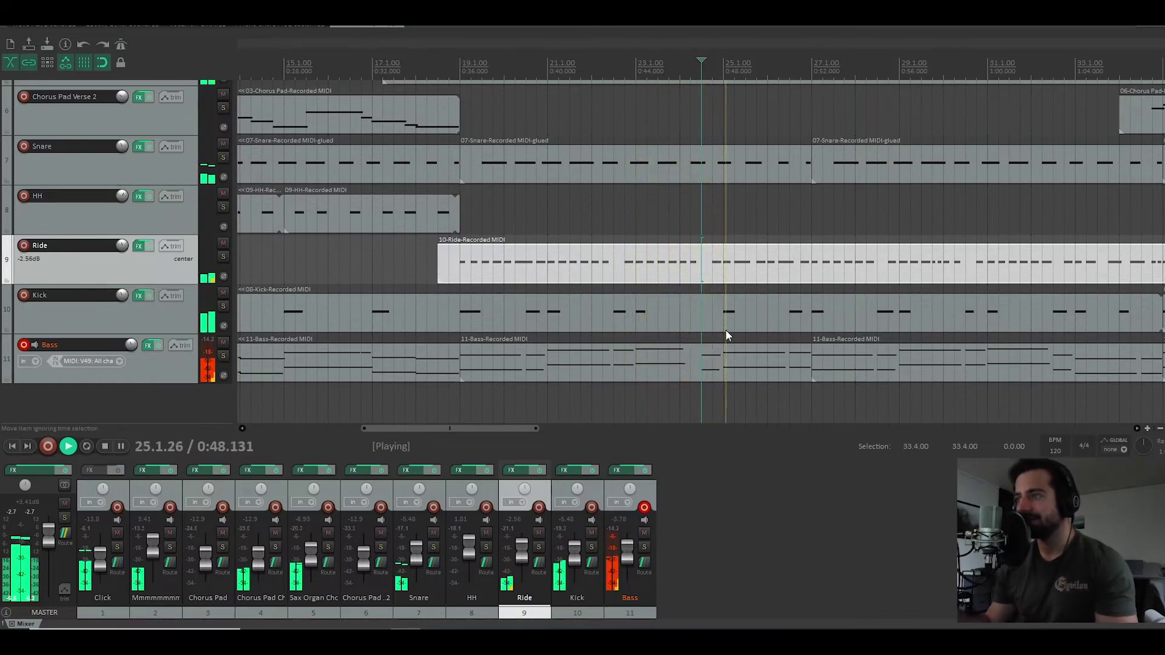
pyautogui.scroll(-5, 892, 331)
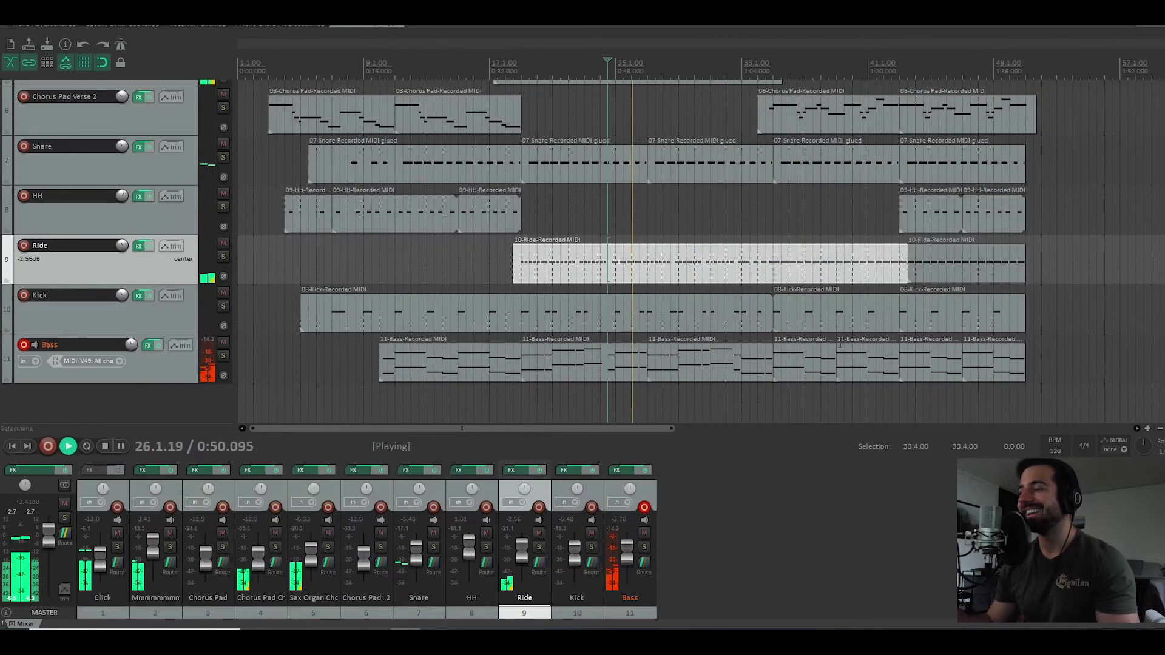
# Step: Review the tracks during chorus playback, lower the Bass track's fader slightly and stop playback
pyautogui.scroll(-2, 844, 343)
pyautogui.scroll(2, 144, 272)
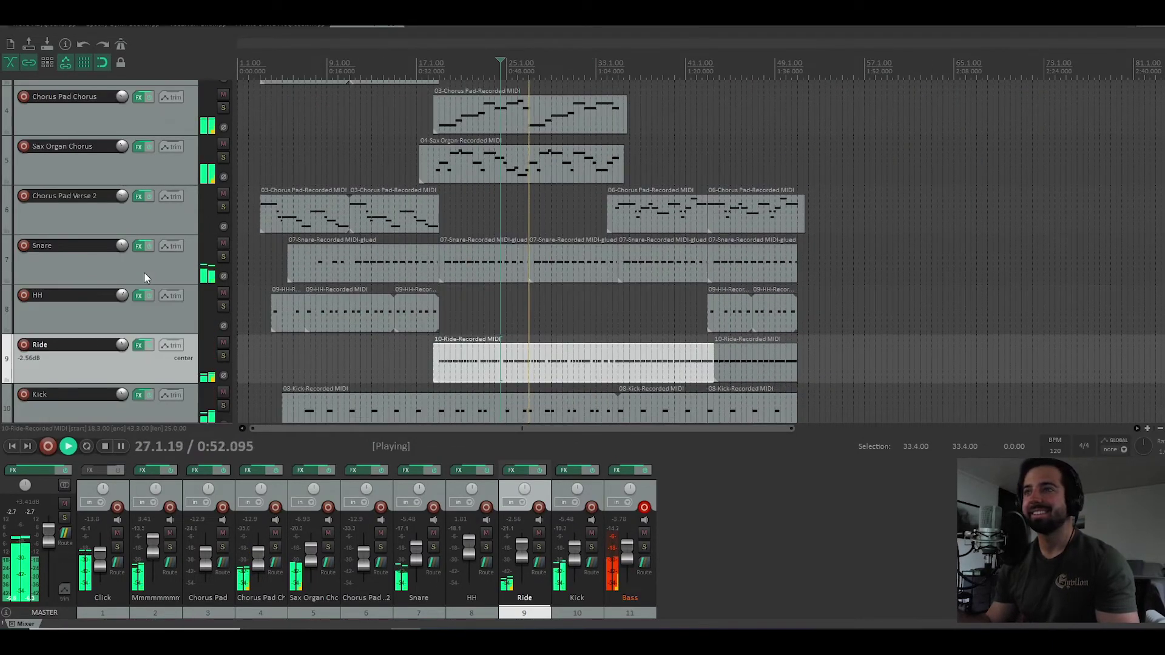
pyautogui.scroll(3, 144, 272)
pyautogui.scroll(-2, 28, 286)
pyautogui.scroll(1, 98, 276)
pyautogui.scroll(-4, 101, 279)
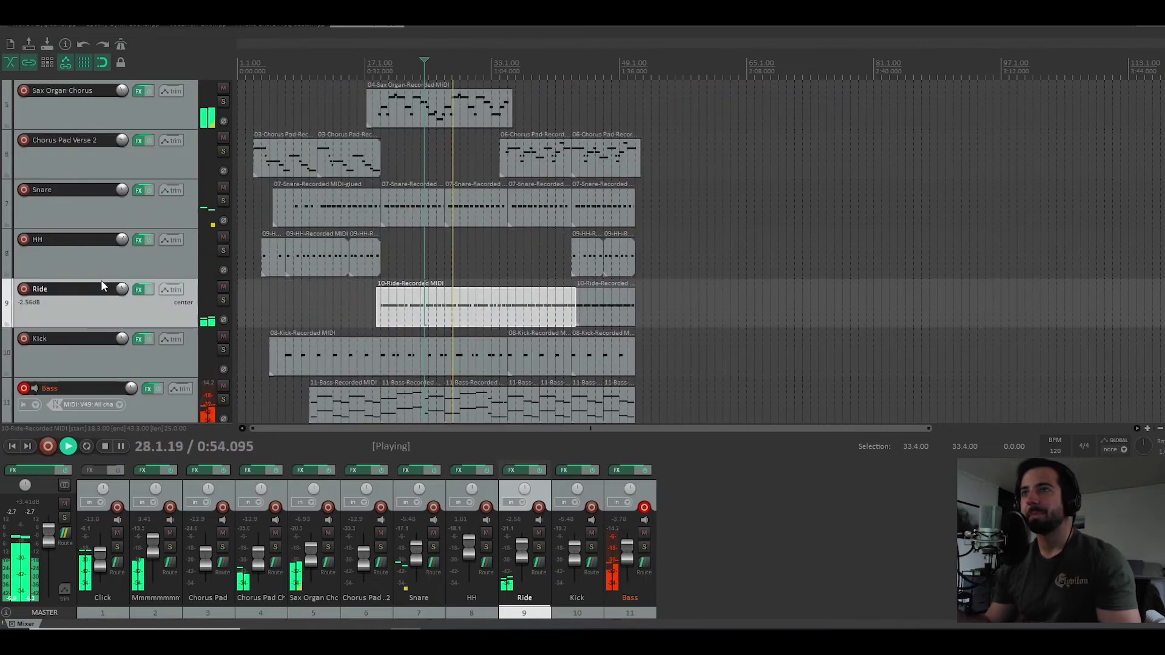
pyautogui.scroll(-1, 101, 284)
pyautogui.moveTo(628, 562); pyautogui.dragTo(629, 566)
pyautogui.press('space')
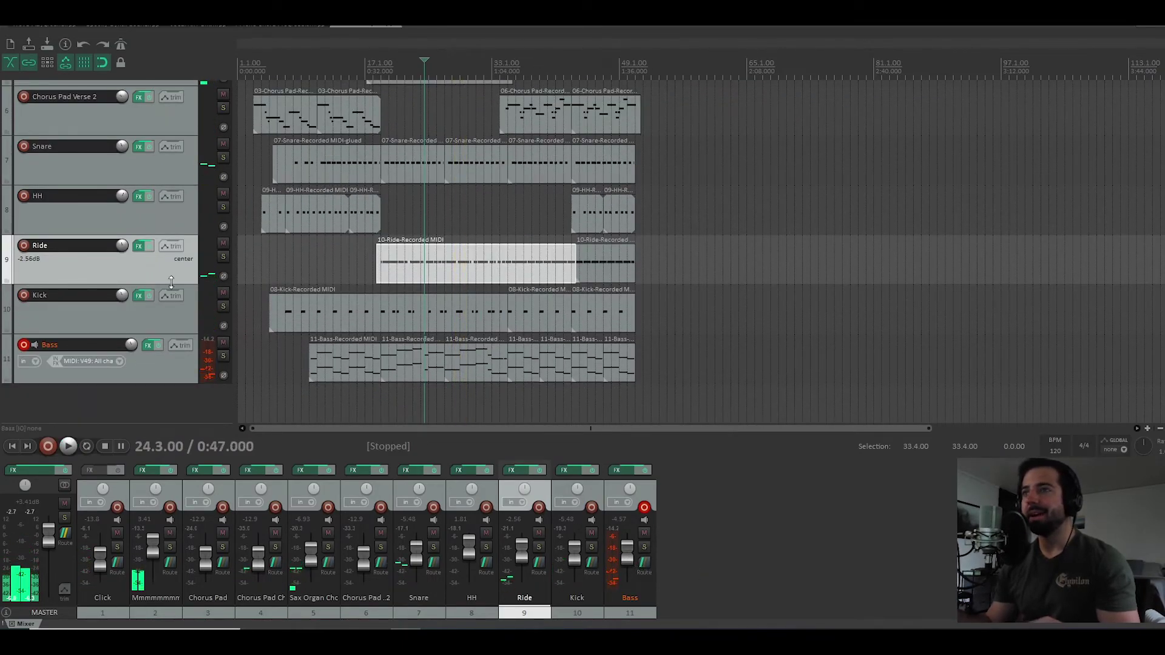
# Step: Review the upper tracks and the song's ending around bars 40 and 49, and return the edit cursor to 1.1.00
pyautogui.scroll(4, 171, 281)
pyautogui.click(552, 174)
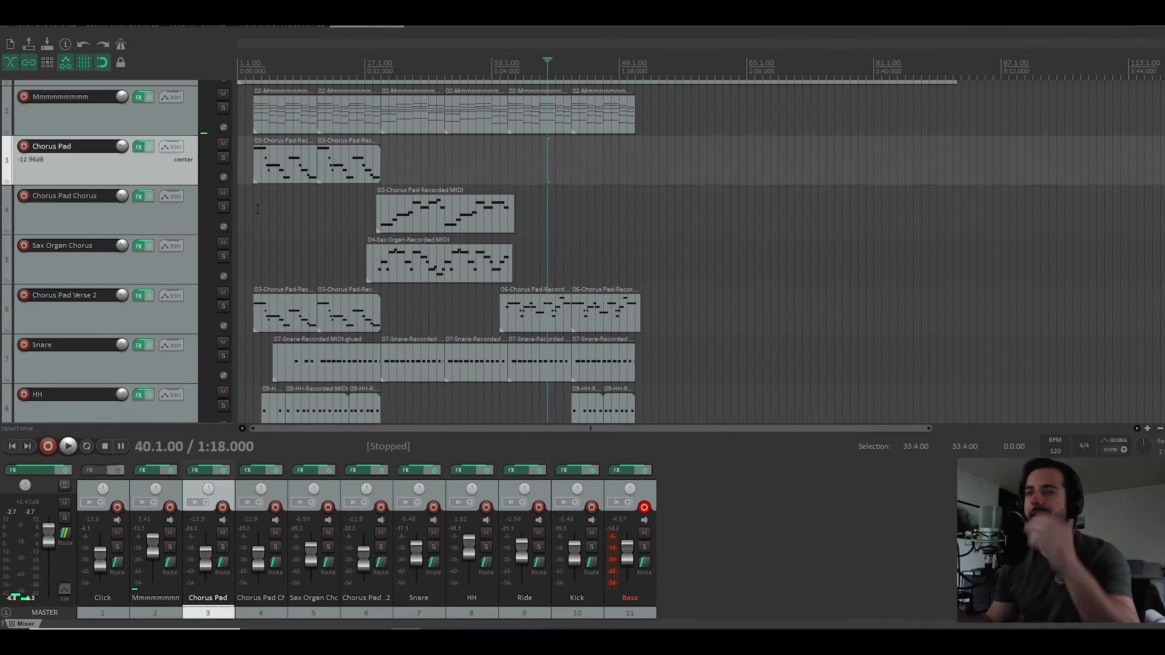
pyautogui.scroll(1, 196, 211)
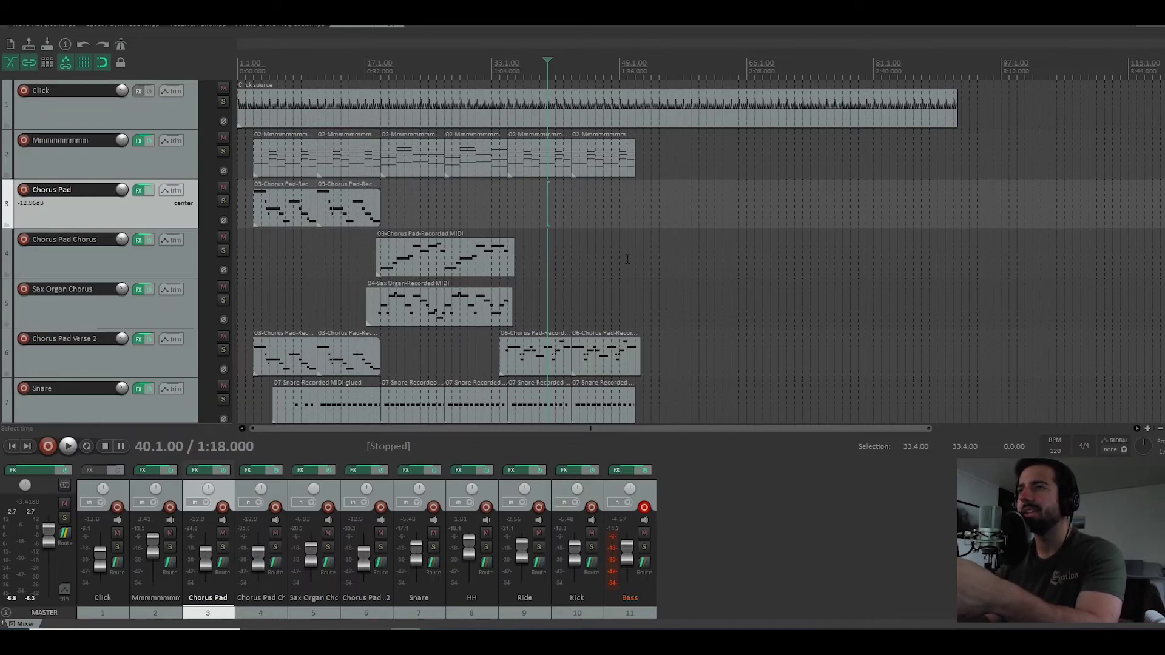
pyautogui.click(620, 259)
pyautogui.scroll(3, 728, 236)
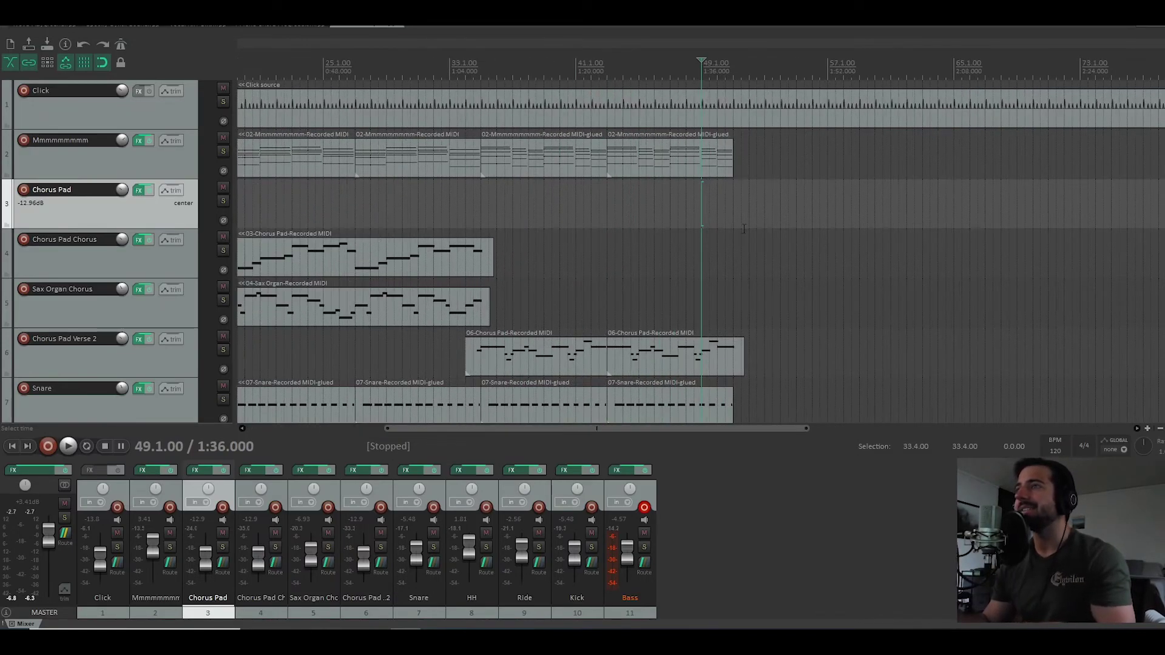
pyautogui.scroll(-3, 743, 229)
pyautogui.click(242, 203)
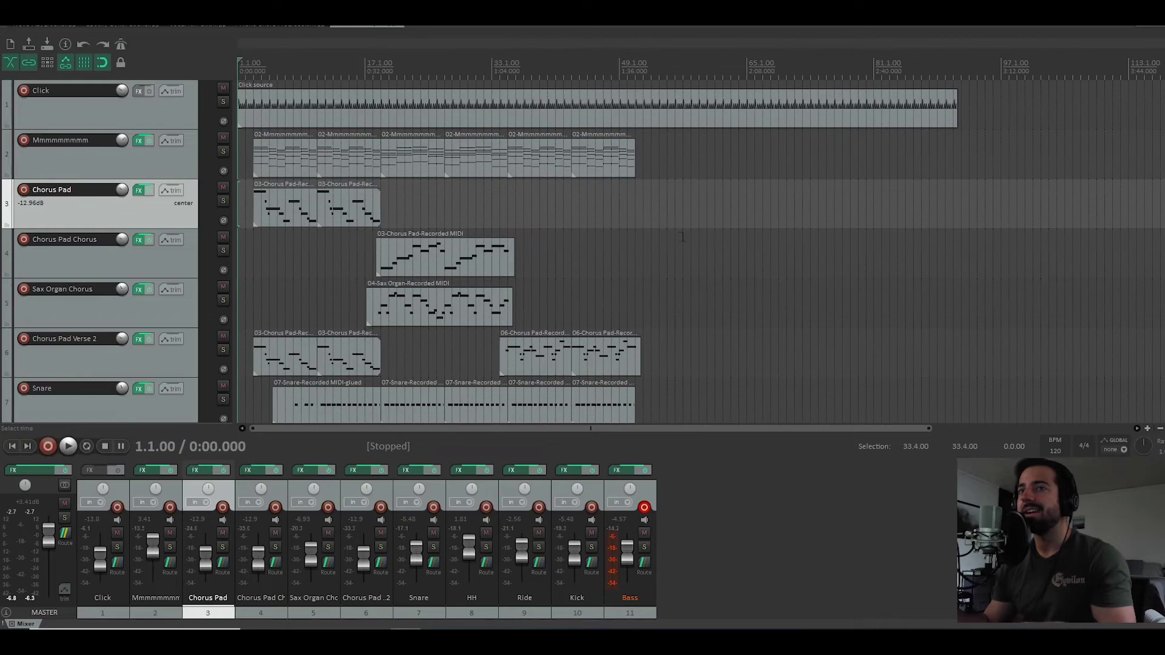
# Step: Place the edit cursor at 3.1.00 on the Sax Organ Chorus track and briefly play the song's opening
pyautogui.click(257, 304)
pyautogui.scroll(5, 256, 303)
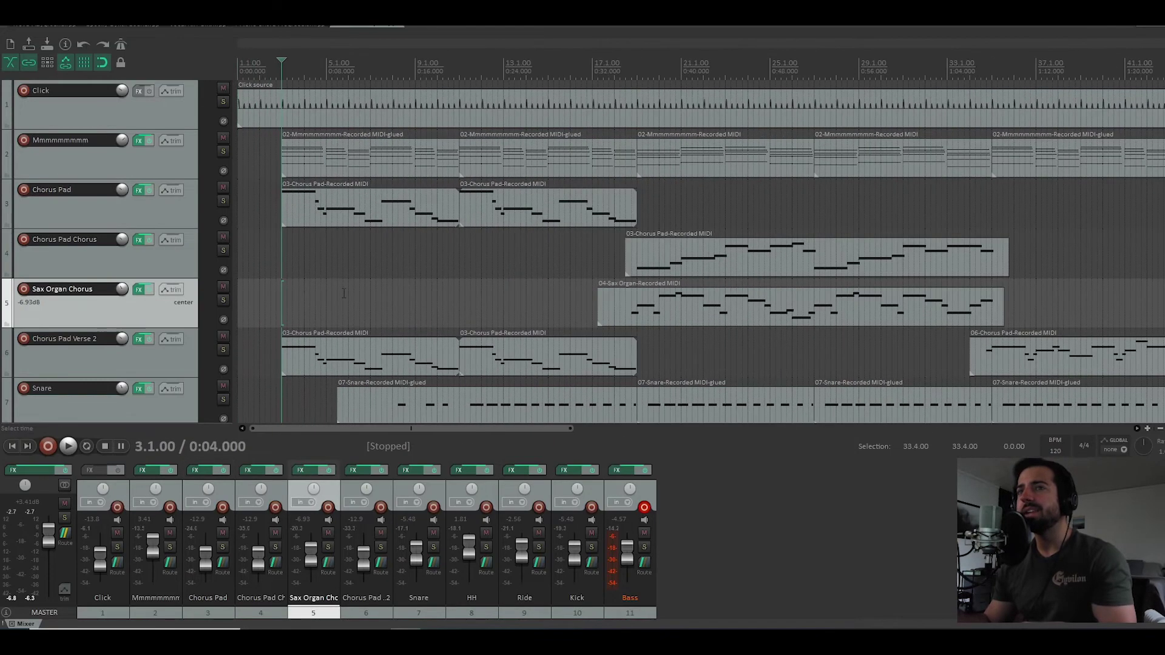
pyautogui.press('space')
pyautogui.press('space')
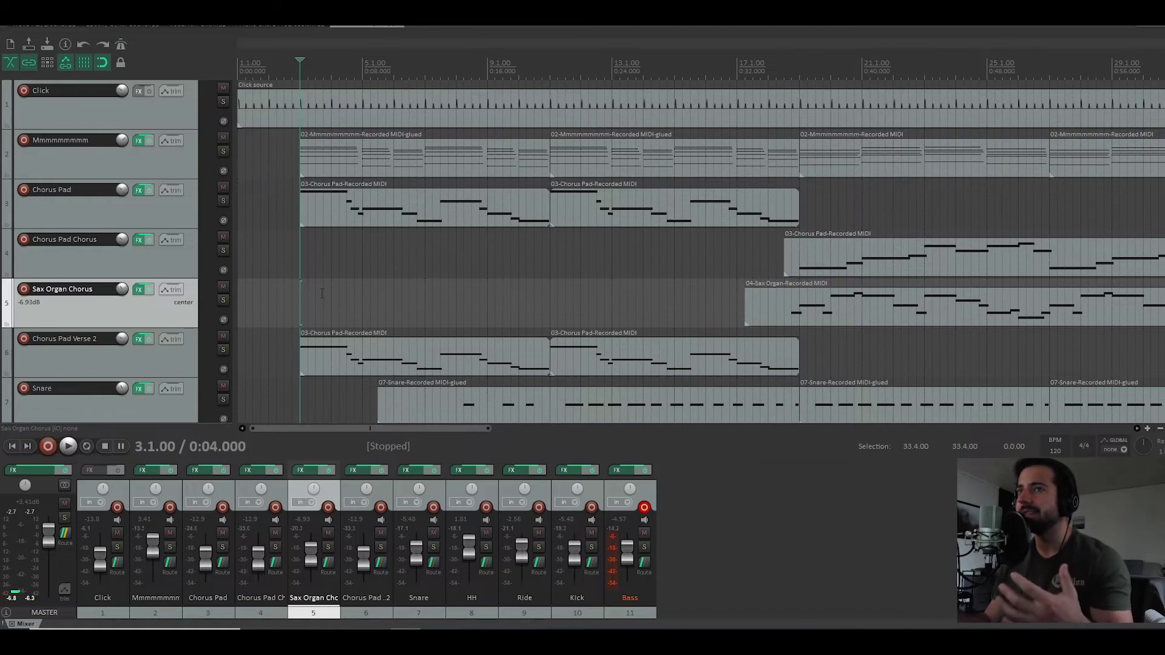
# Step: Examine the notes of the first Mmmmmmmmm item in the MIDI editor, close it and place the edit cursor at the track's start
pyautogui.doubleClick(305, 159)
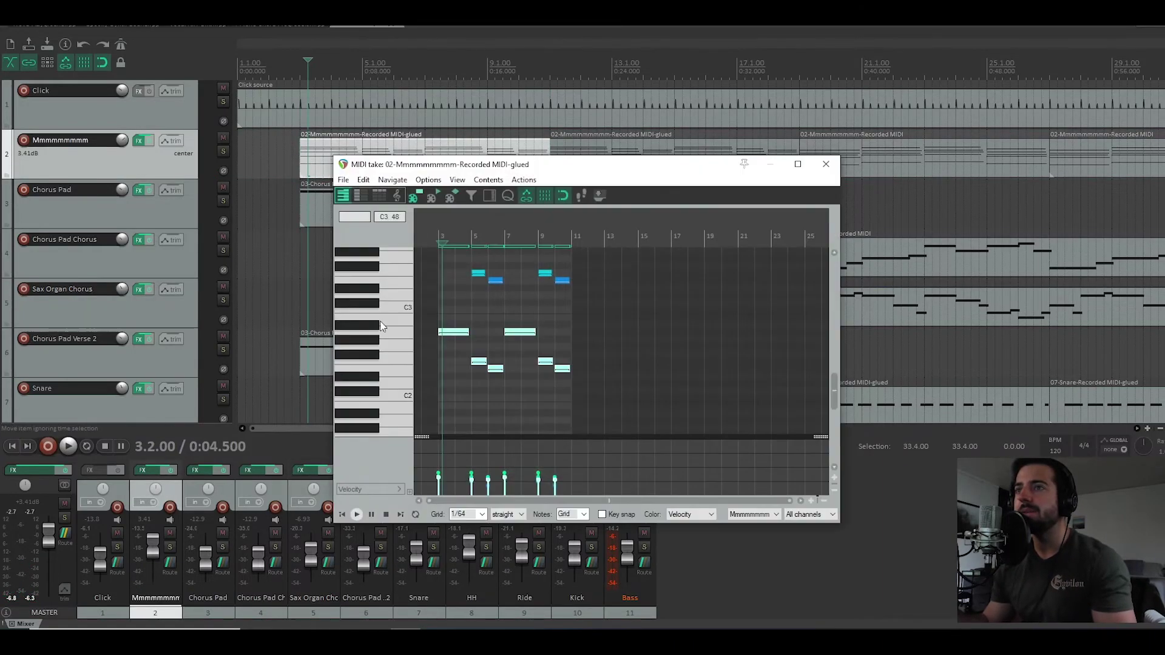
pyautogui.scroll(6, 419, 373)
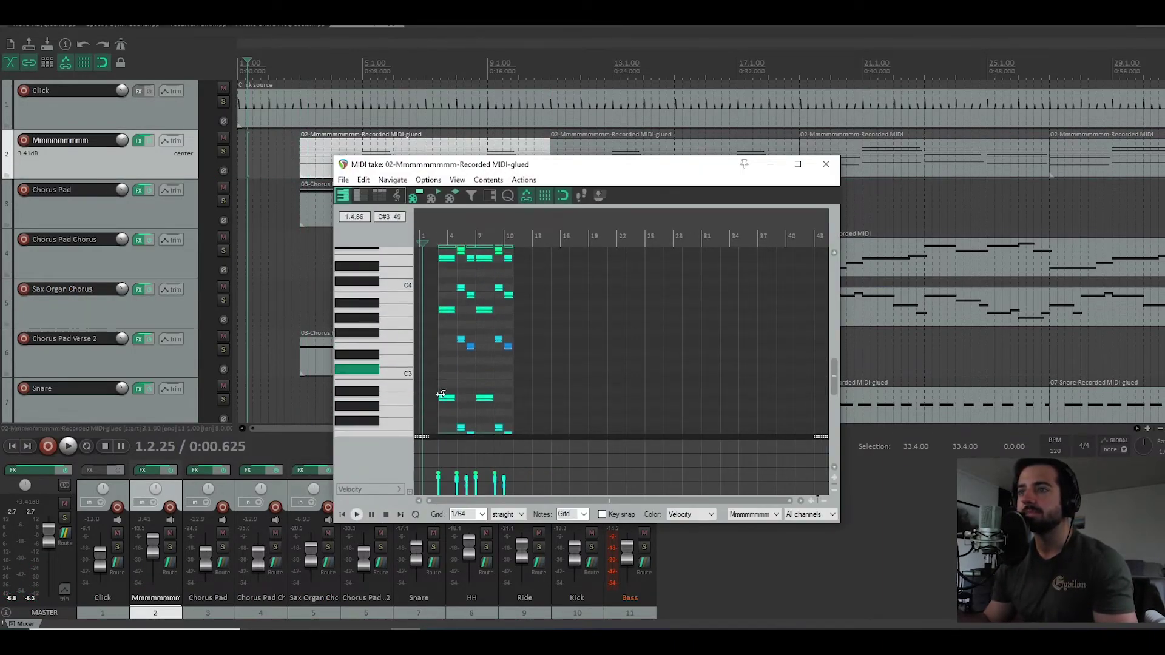
pyautogui.scroll(6, 438, 198)
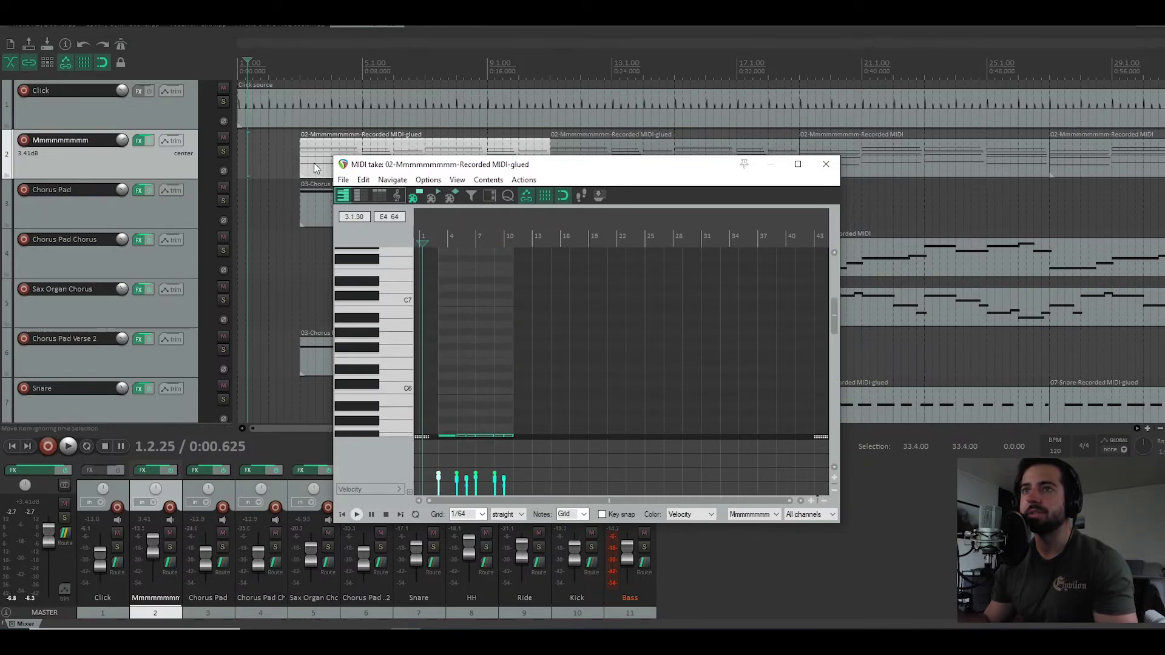
pyautogui.moveTo(302, 163)
pyautogui.mouseDown()
pyautogui.moveTo(213, 163)
pyautogui.moveTo(300, 165)
pyautogui.moveTo(299, 177)
pyautogui.mouseUp()
pyautogui.click(825, 163)
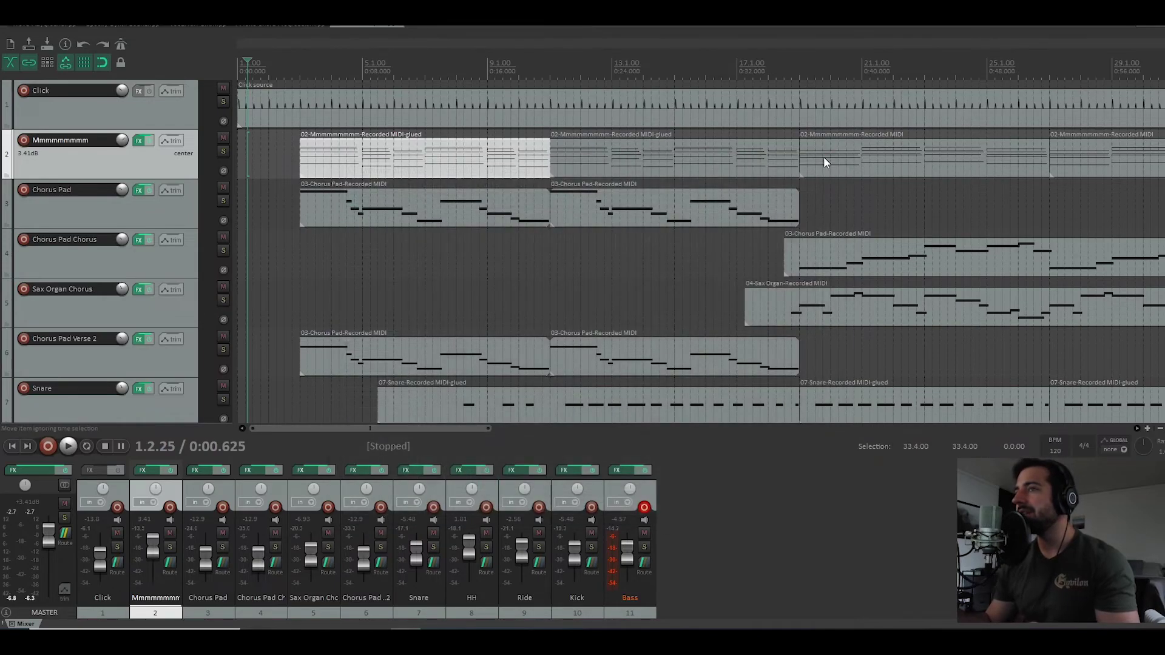
pyautogui.click(239, 165)
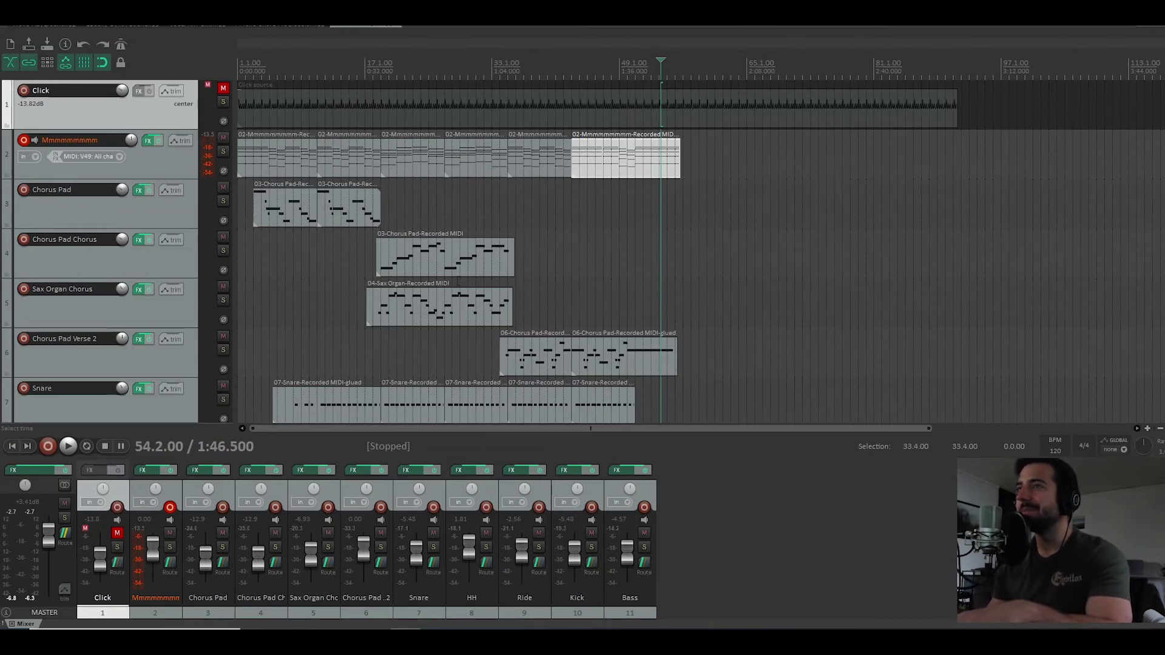
# Step: Examine how the intro's chords, pads and drums enter, placing the edit cursor at 1.1.00 and then 3.1.00
pyautogui.click(245, 244)
pyautogui.scroll(5, 282, 249)
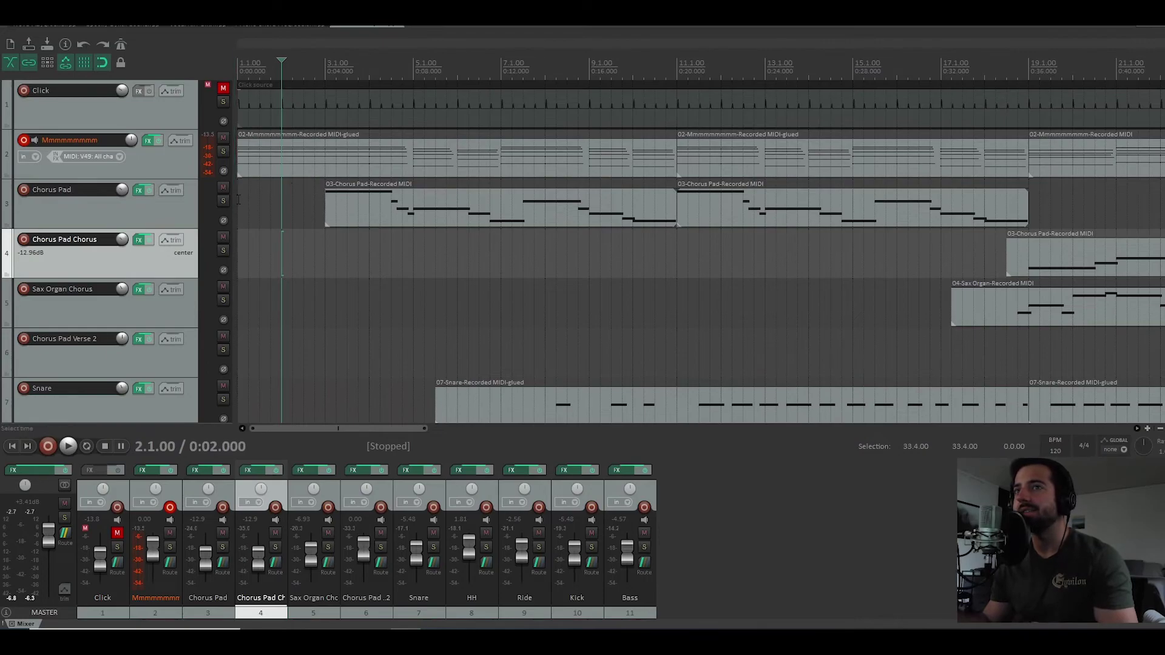
pyautogui.click(238, 200)
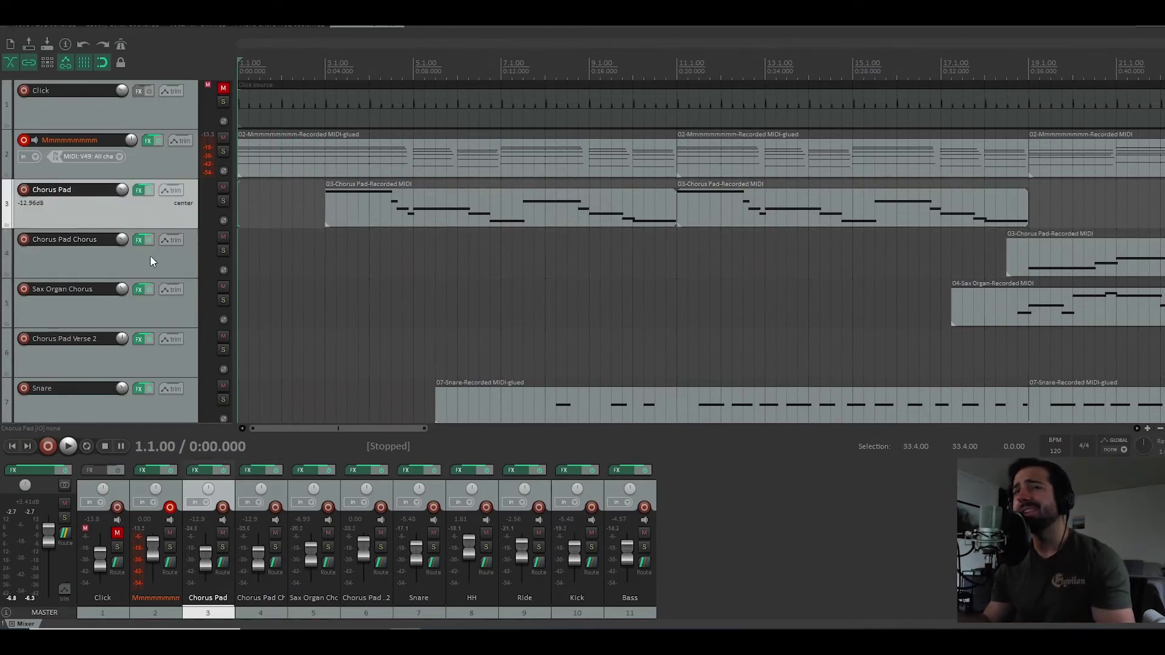
pyautogui.click(333, 255)
pyautogui.scroll(-4, 180, 285)
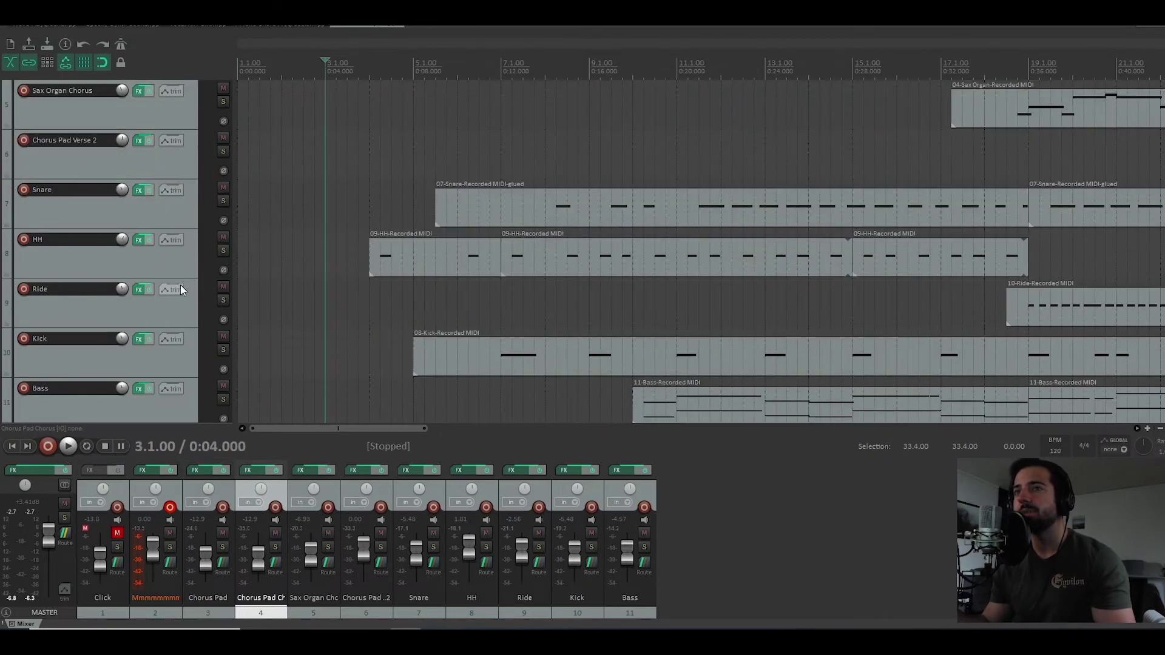
pyautogui.scroll(2, 180, 285)
pyautogui.press('-')
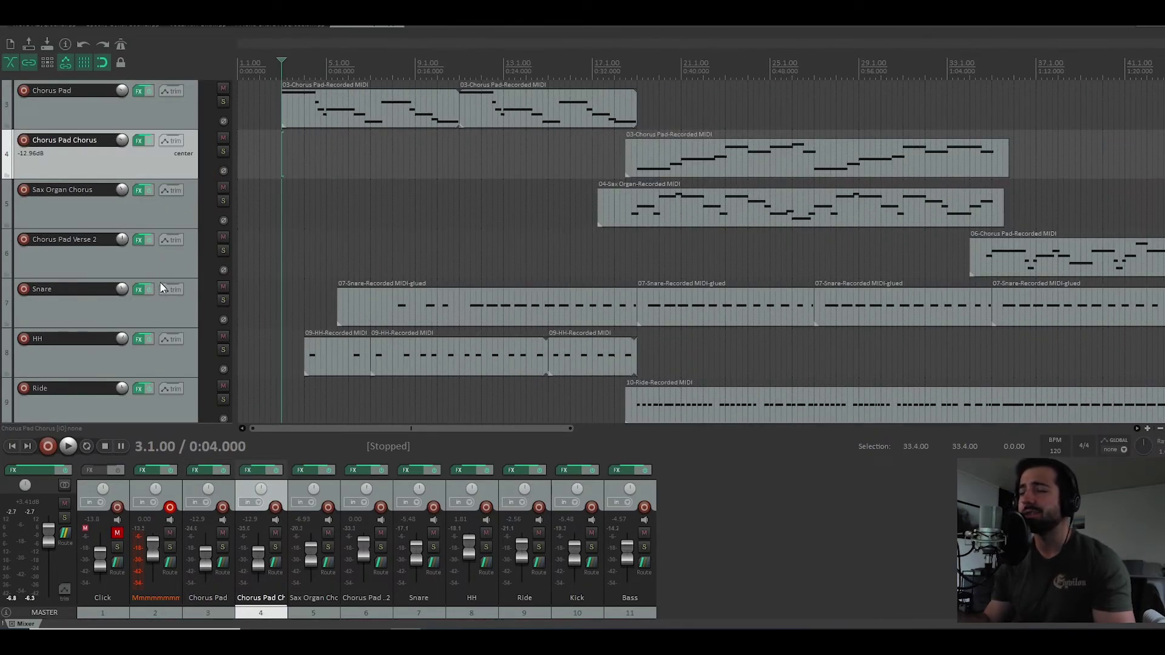
pyautogui.scroll(-3, 141, 303)
pyautogui.scroll(4, 134, 300)
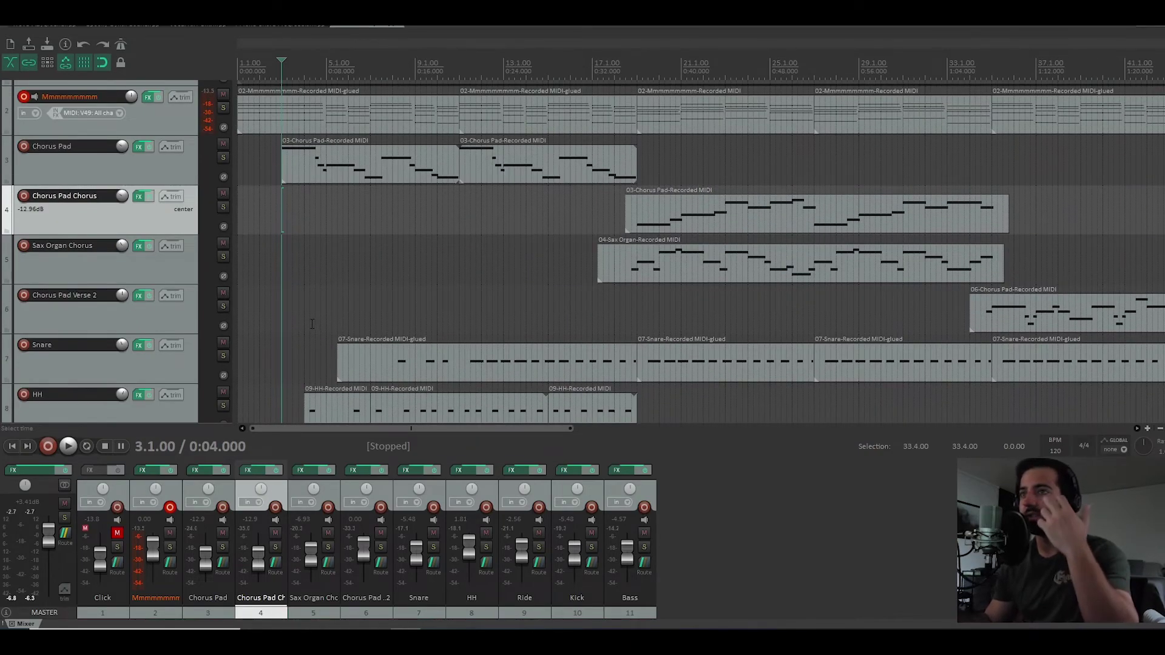
# Step: Examine the extended ending of the Mmmmmmmmm and Chorus Pad Verse 2 items from 51.1.00
pyautogui.press('End')
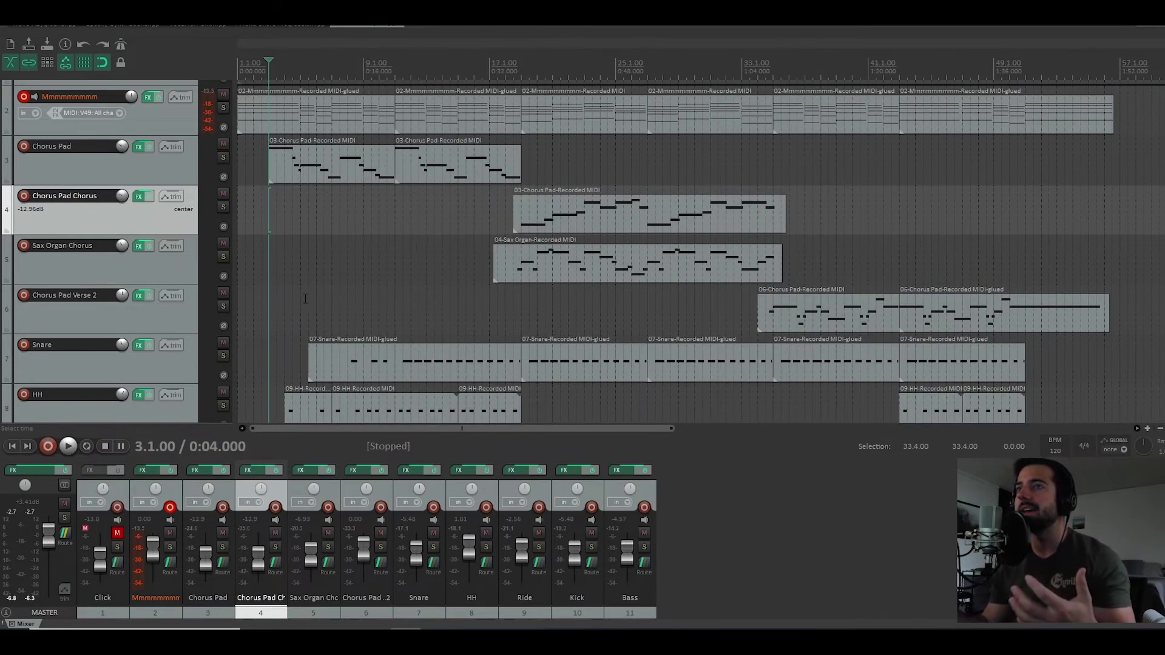
pyautogui.scroll(-2, 526, 218)
pyautogui.scroll(1, 526, 219)
pyautogui.scroll(1, 526, 218)
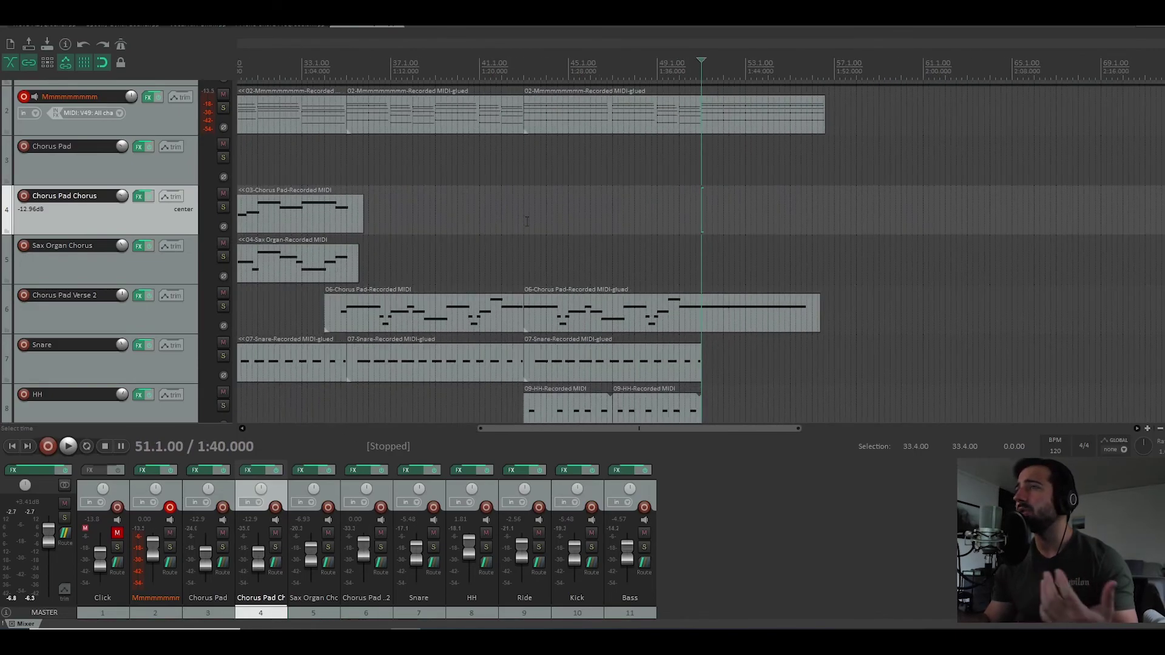
# Step: Show the volume envelopes of the Mmmmmmmmm and Chorus Pad Verse 2 tracks
pyautogui.click(166, 126)
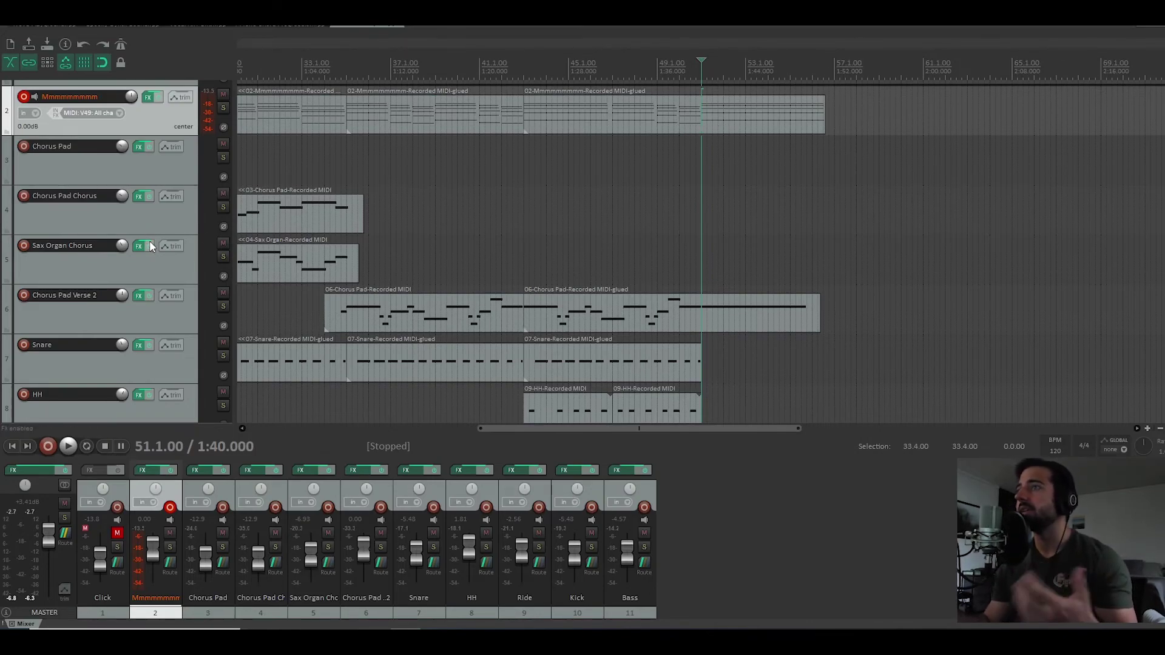
pyautogui.scroll(-3, 153, 245)
pyautogui.scroll(4, 161, 255)
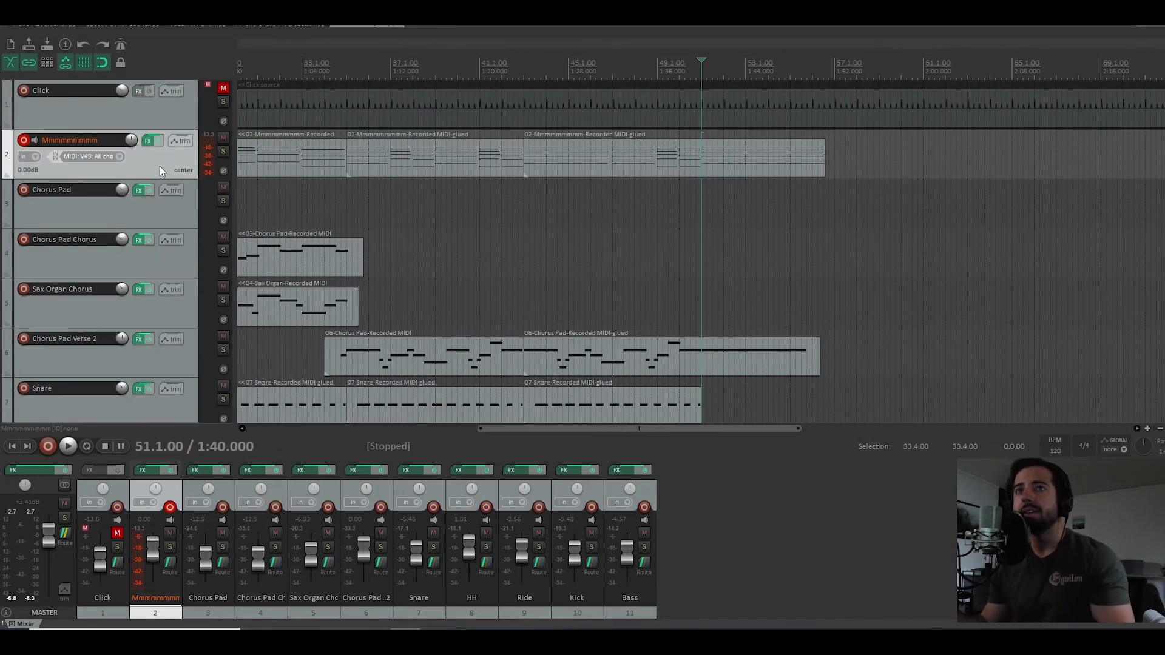
pyautogui.press('v')
pyautogui.scroll(-1, 155, 248)
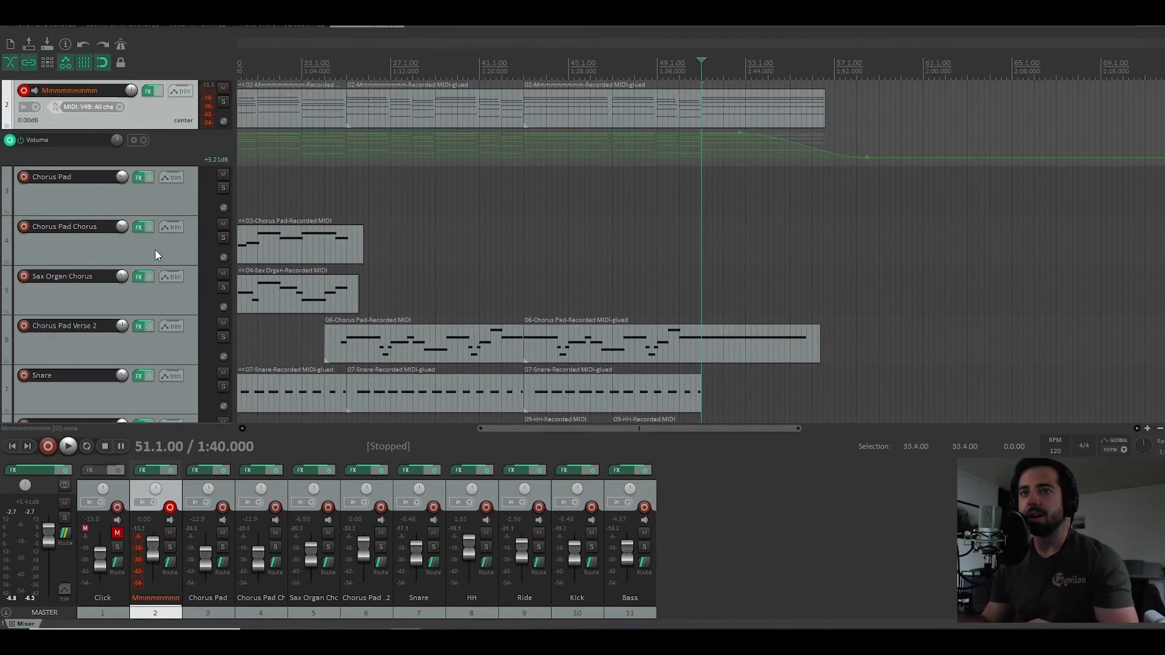
pyautogui.click(174, 355)
pyautogui.press('v')
pyautogui.scroll(1, 134, 193)
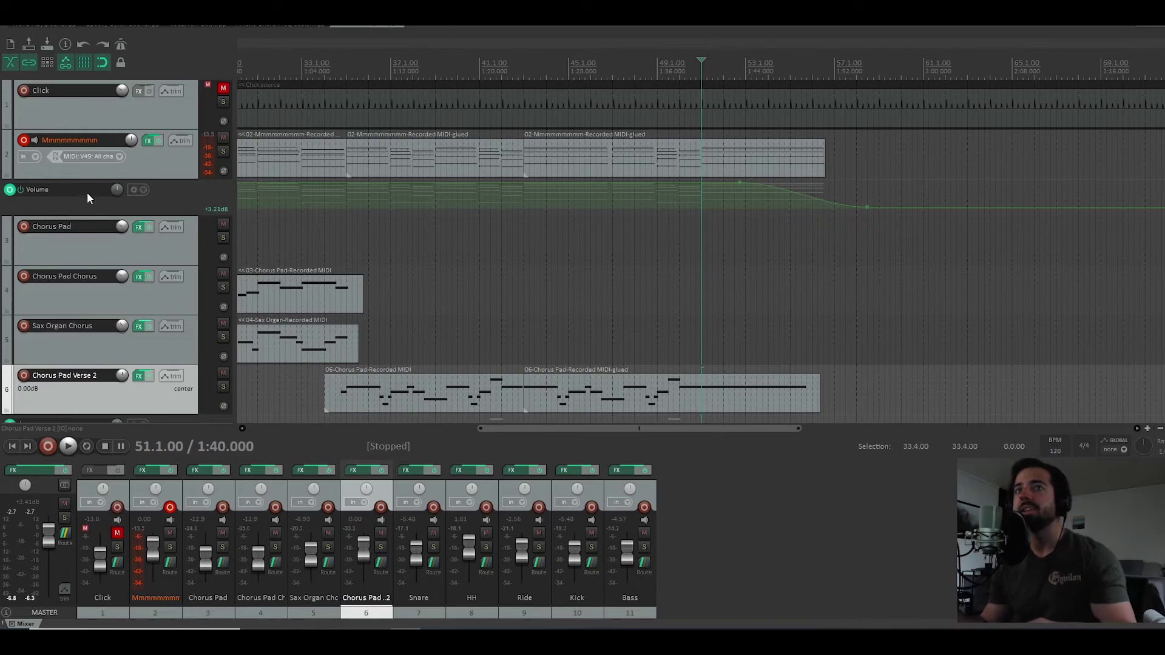
# Step: Place the edit cursor at the Mmmmmmmmm fade's start, 52.4.00, and set its volume envelope points to the Linear shape
pyautogui.scroll(2, 742, 266)
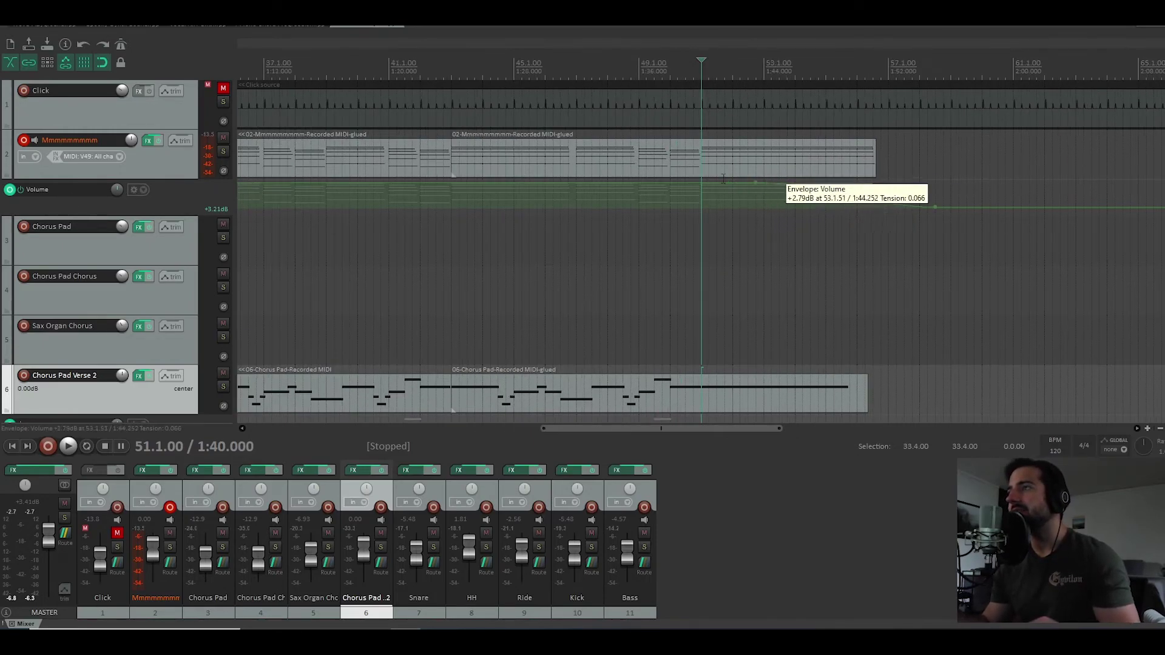
pyautogui.scroll(1, 661, 244)
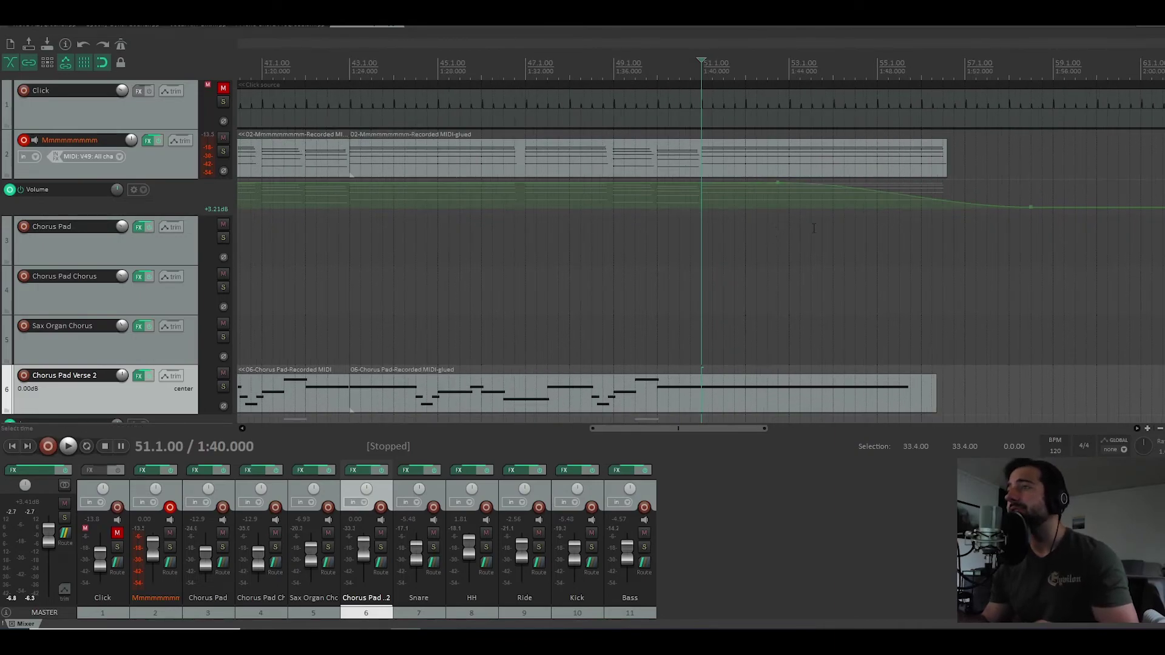
pyautogui.click(778, 179)
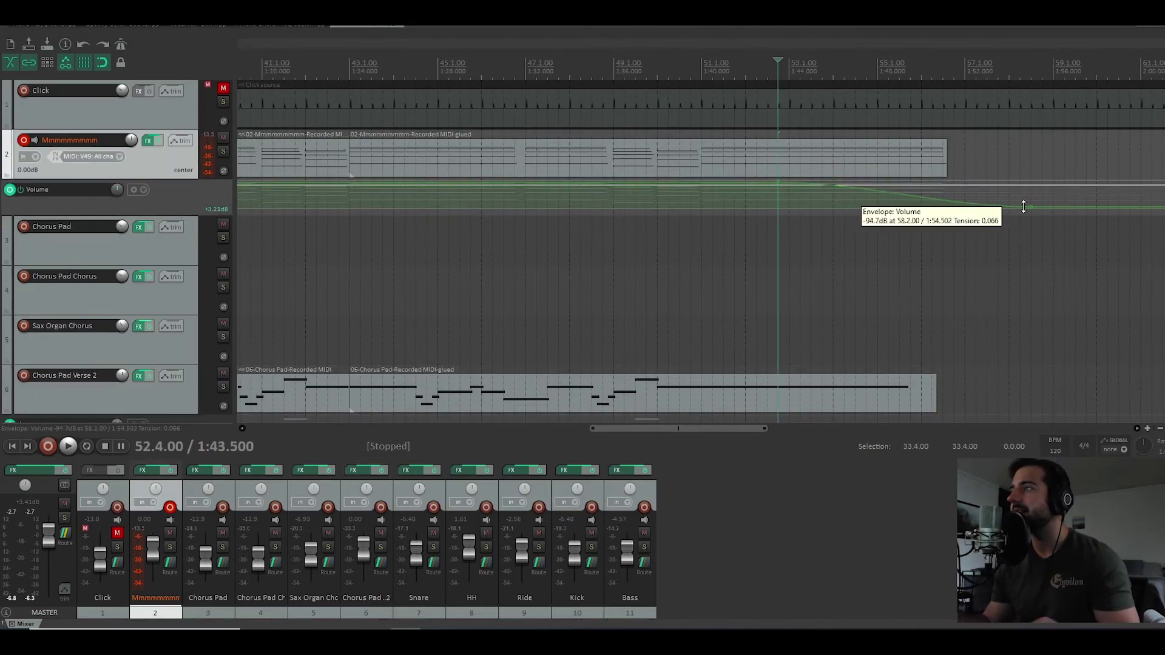
pyautogui.moveTo(1037, 205); pyautogui.dragTo(1036, 206)
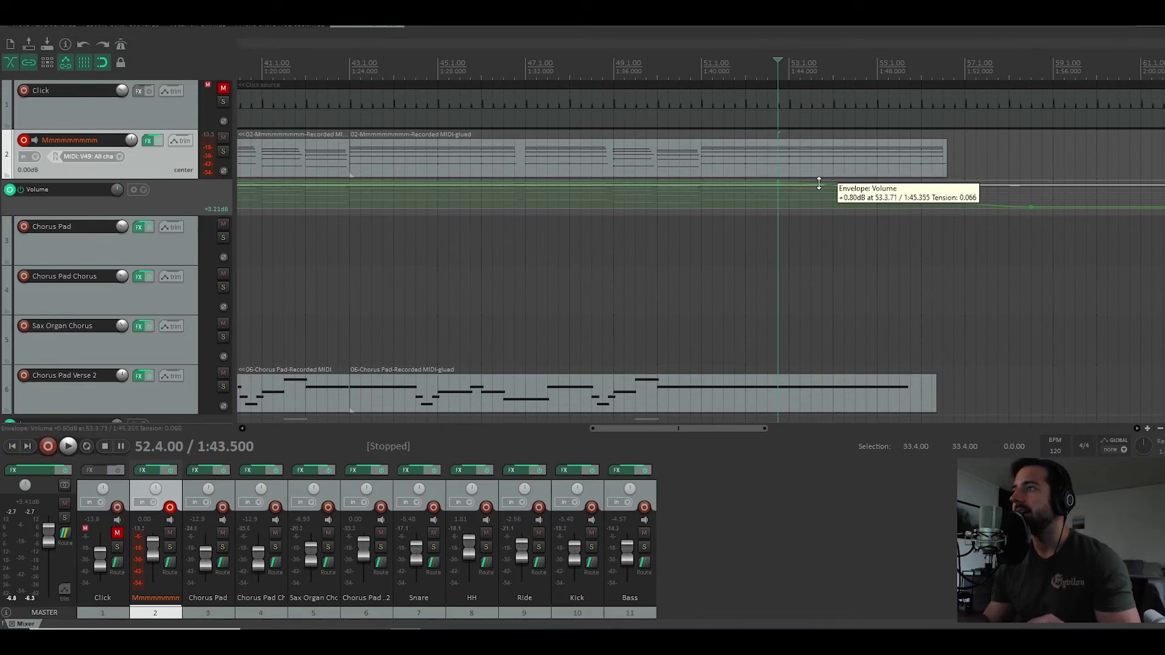
pyautogui.rightClick(819, 184)
pyautogui.moveTo(936, 236)
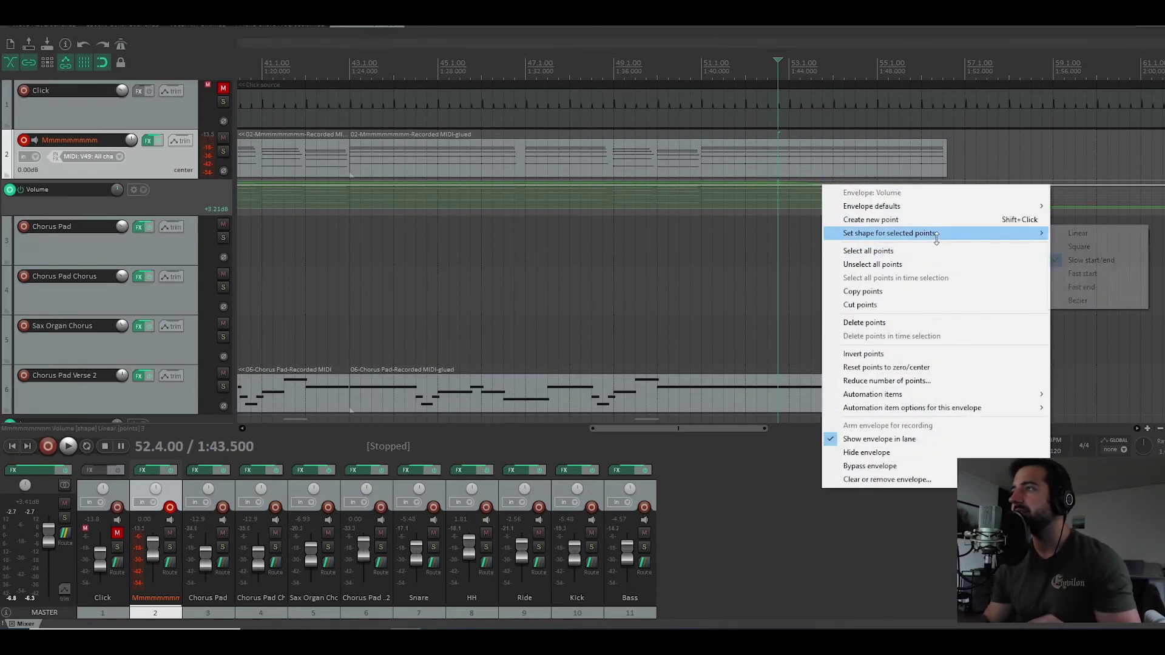
pyautogui.click(1076, 233)
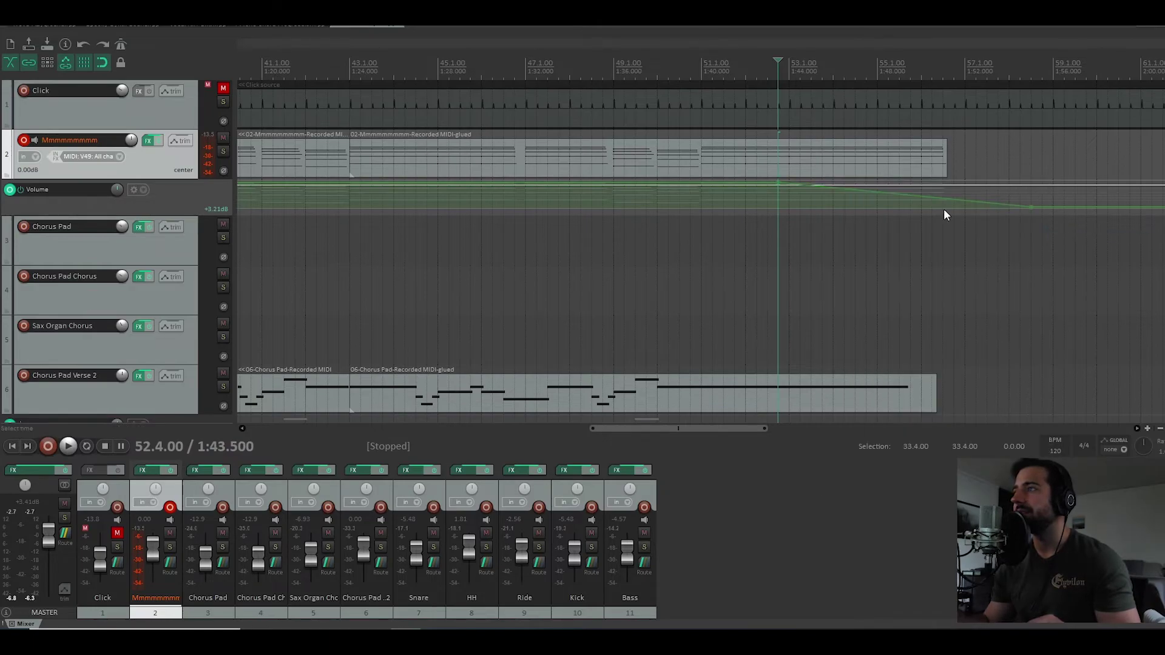
# Step: Set the shape of the Mmmmmmmmm track's selected volume envelope points to Slow start/end
pyautogui.scroll(2, 886, 209)
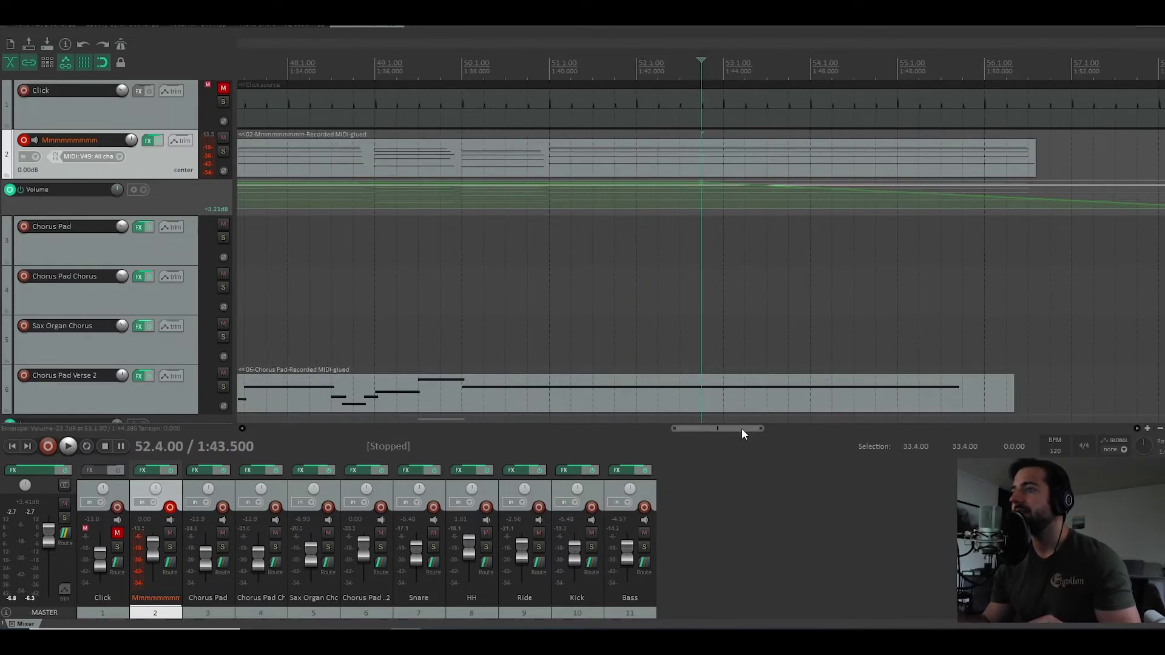
pyautogui.moveTo(743, 429); pyautogui.dragTo(789, 429)
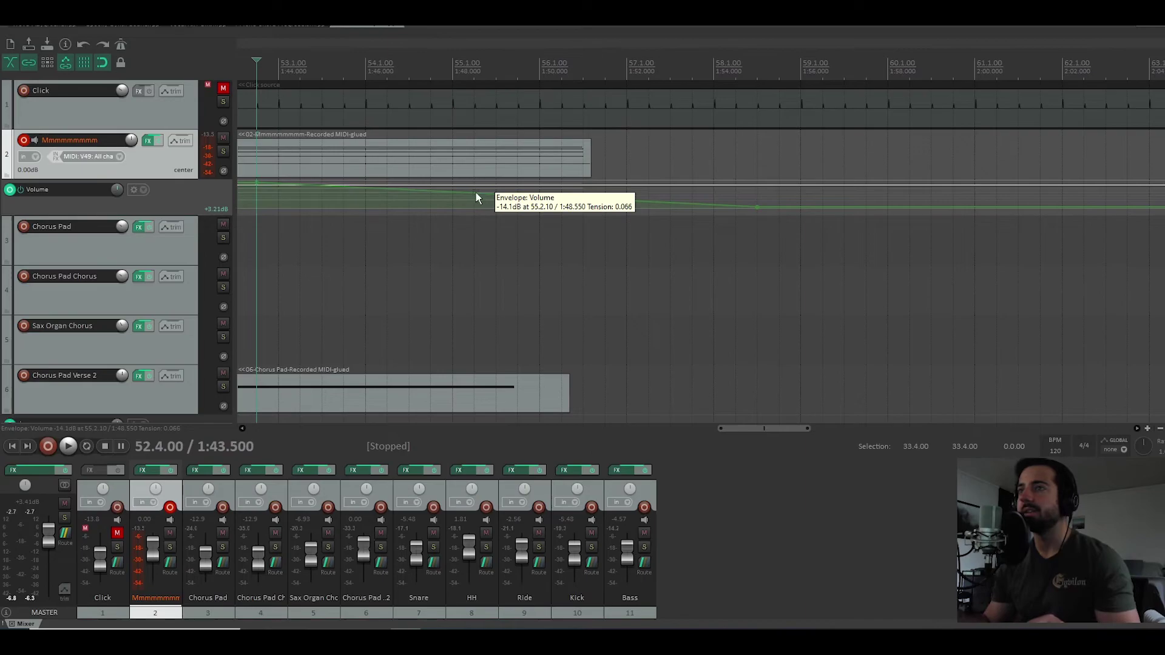
pyautogui.rightClick(475, 191)
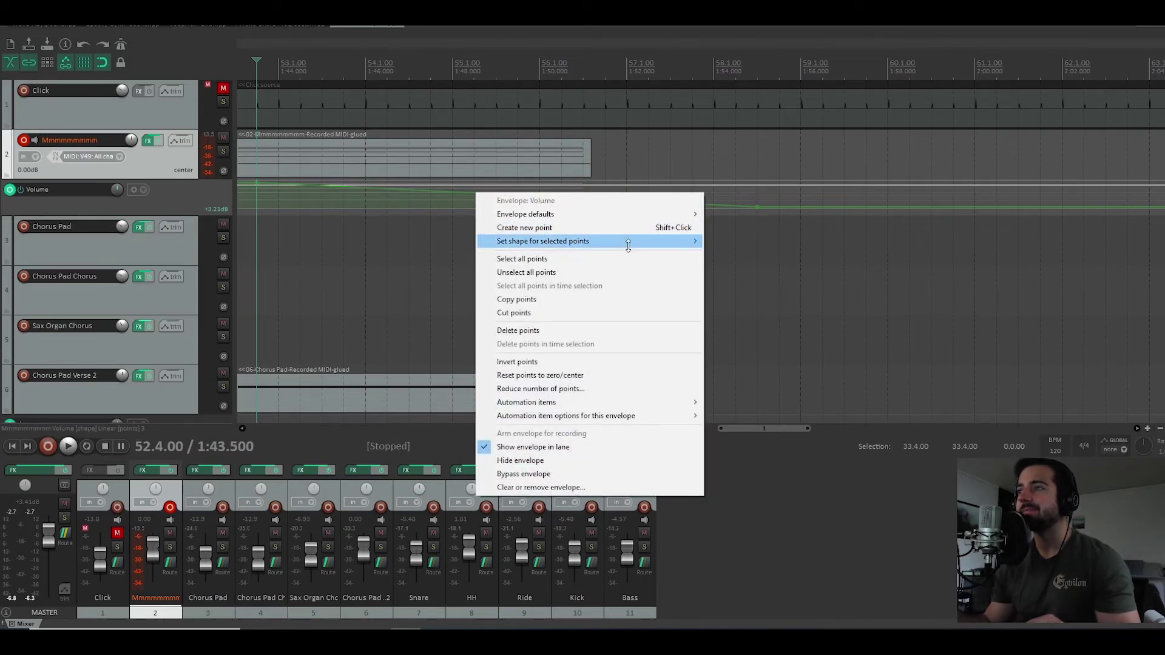
pyautogui.moveTo(627, 241)
pyautogui.click(753, 266)
pyautogui.scroll(-2, 721, 211)
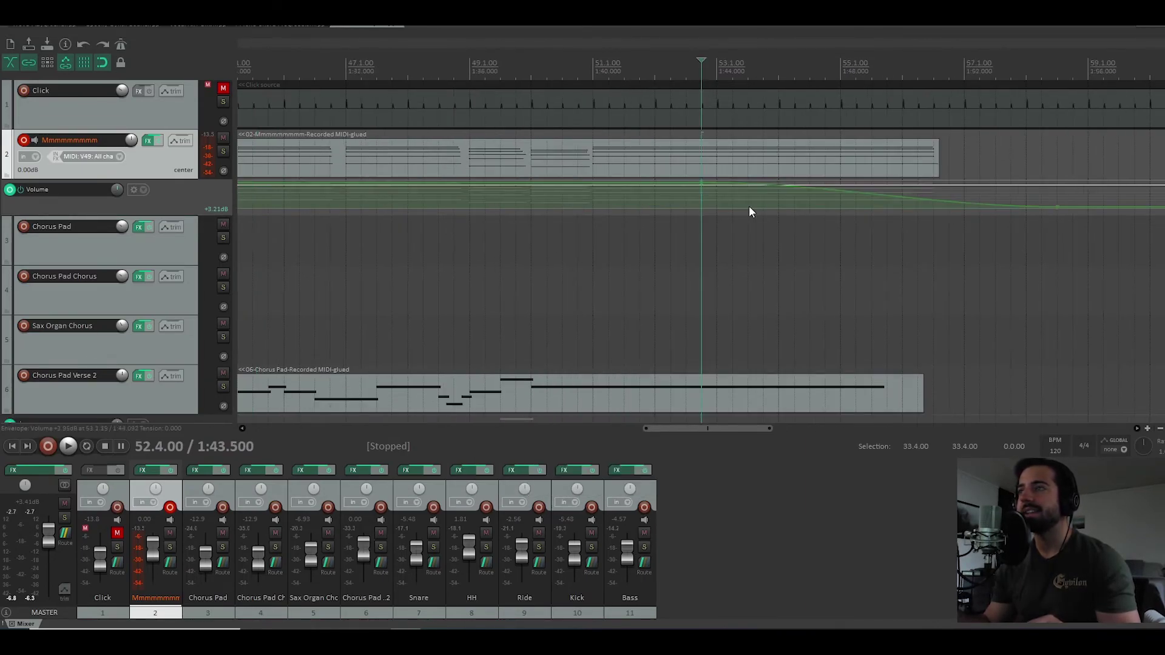
# Step: Play the ending from 52.4.00 and apply the Slow start/end shape to the Mmmmmmmmm track's selected volume envelope points
pyautogui.press('space')
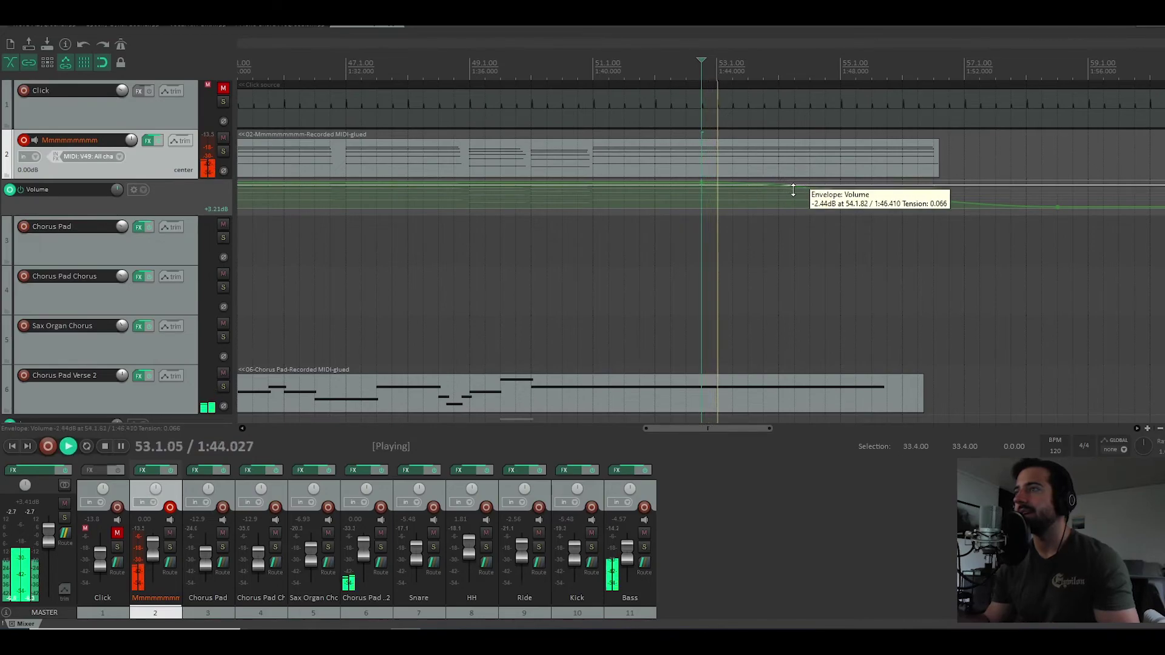
pyautogui.rightClick(810, 194)
pyautogui.moveTo(910, 238)
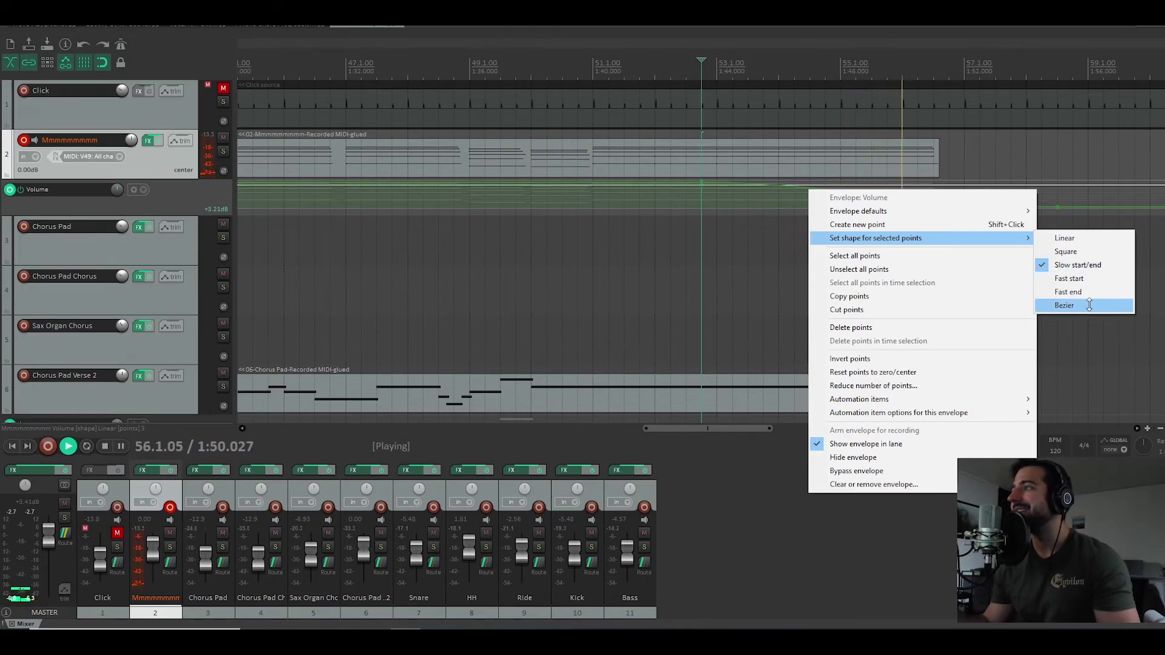
pyautogui.click(1077, 266)
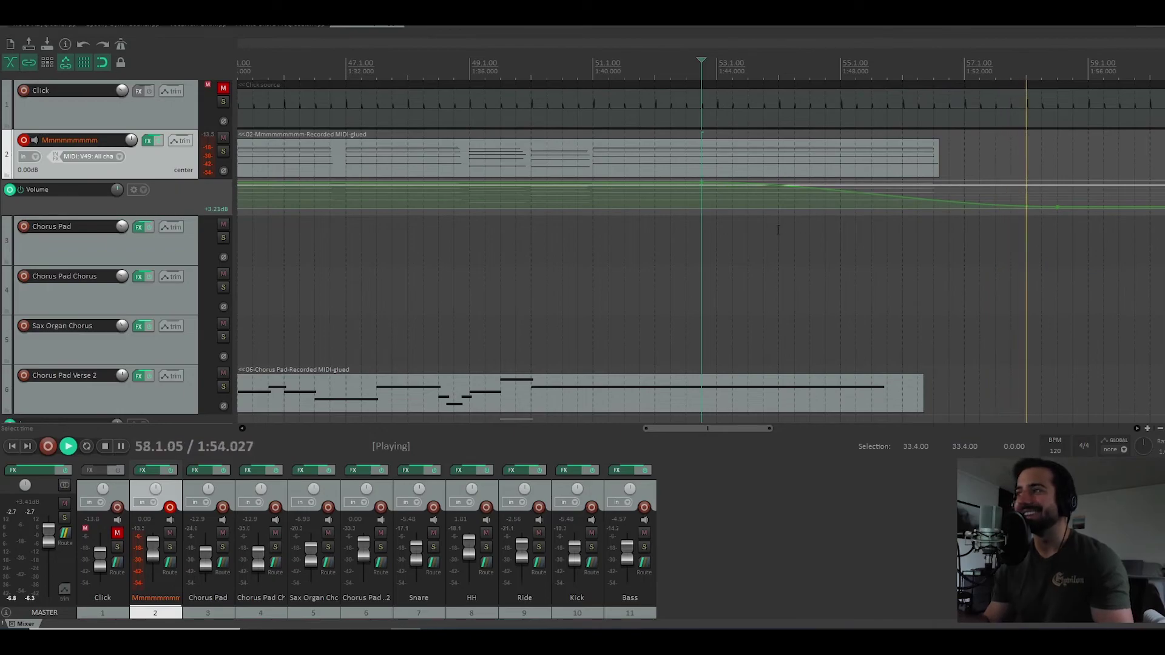
# Step: Hide the volume envelopes of the Mmmmmmmmm and Chorus Pad Verse 2 tracks
pyautogui.scroll(-1, 176, 259)
pyautogui.scroll(-3, 180, 257)
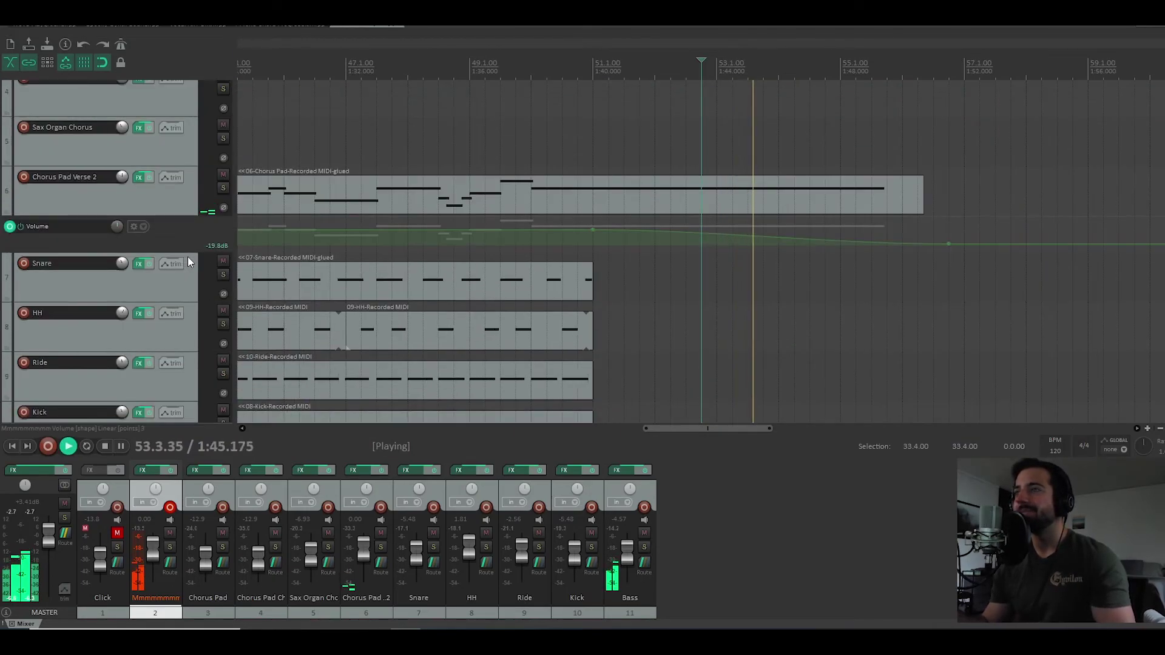
pyautogui.scroll(3, 187, 257)
pyautogui.press('-')
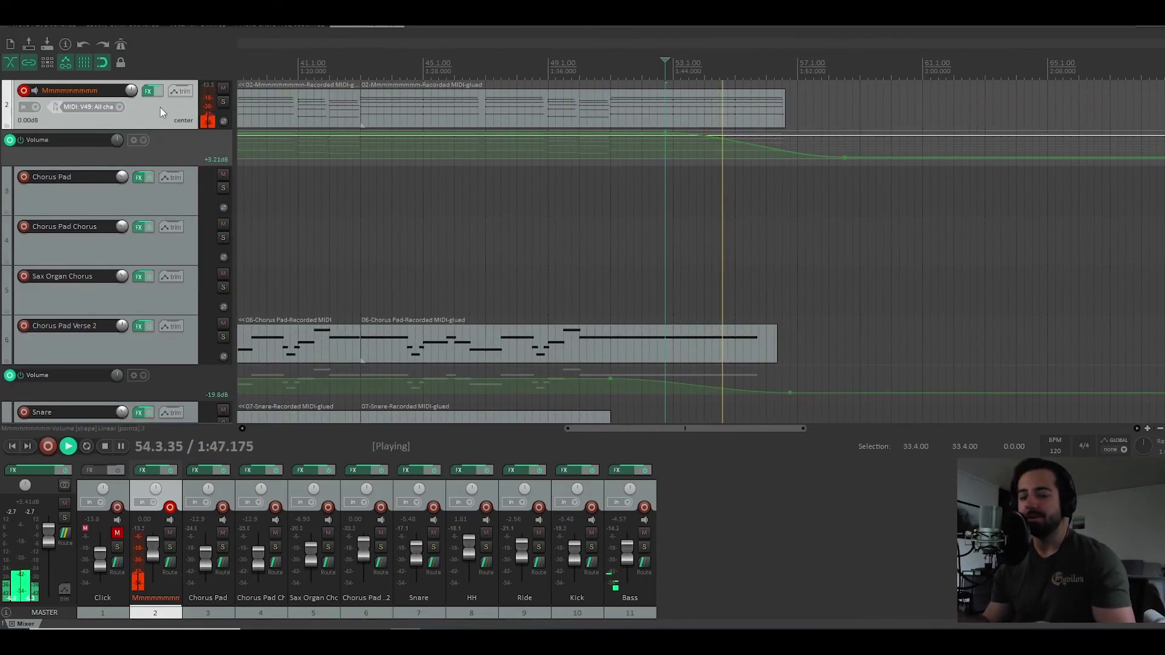
pyautogui.press('v')
pyautogui.click(189, 298)
pyautogui.press('v')
# Step: Stop playback and disarm the Mmmmmmmmm track from recording
pyautogui.press('-')
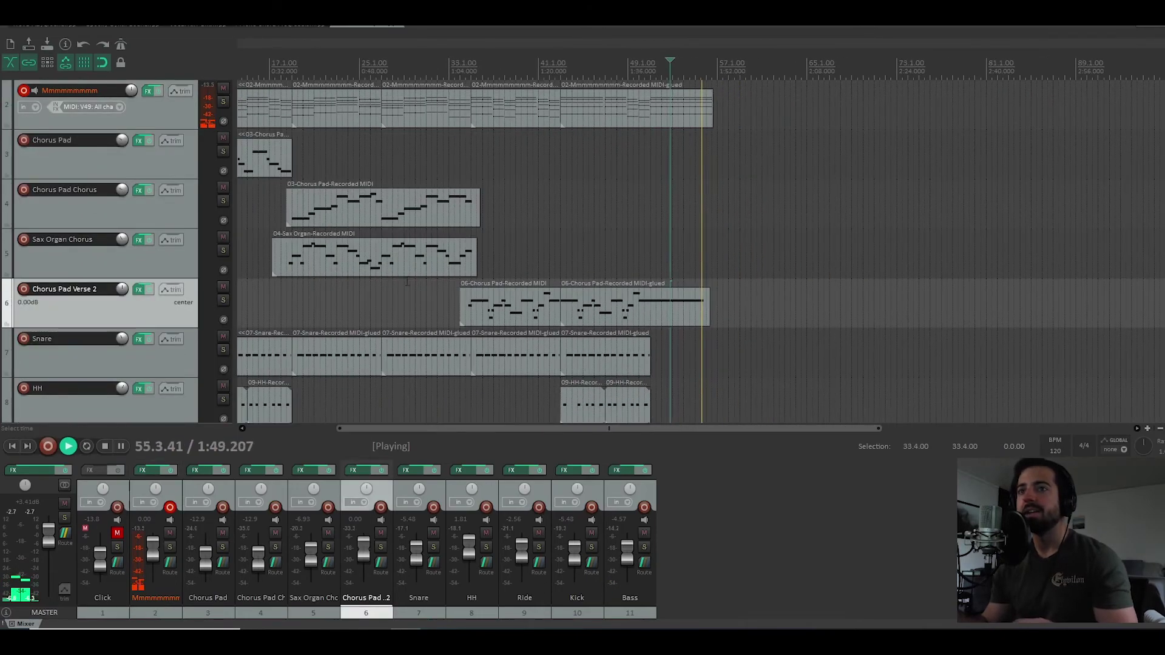
pyautogui.scroll(-1, 279, 266)
pyautogui.press('space')
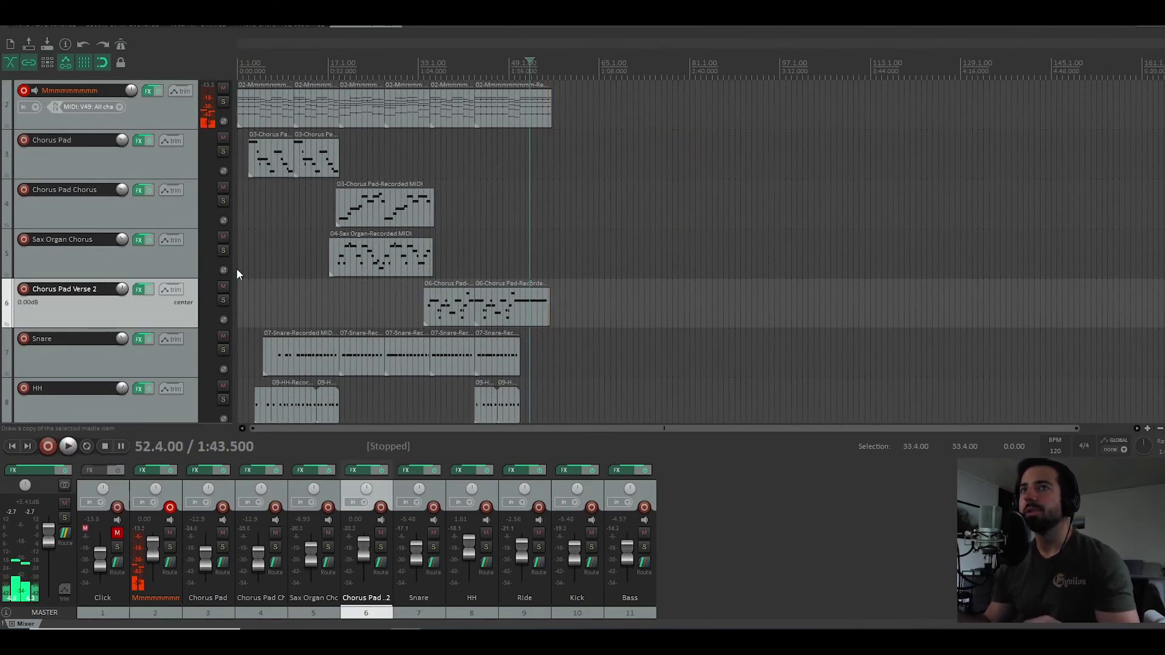
pyautogui.click(24, 91)
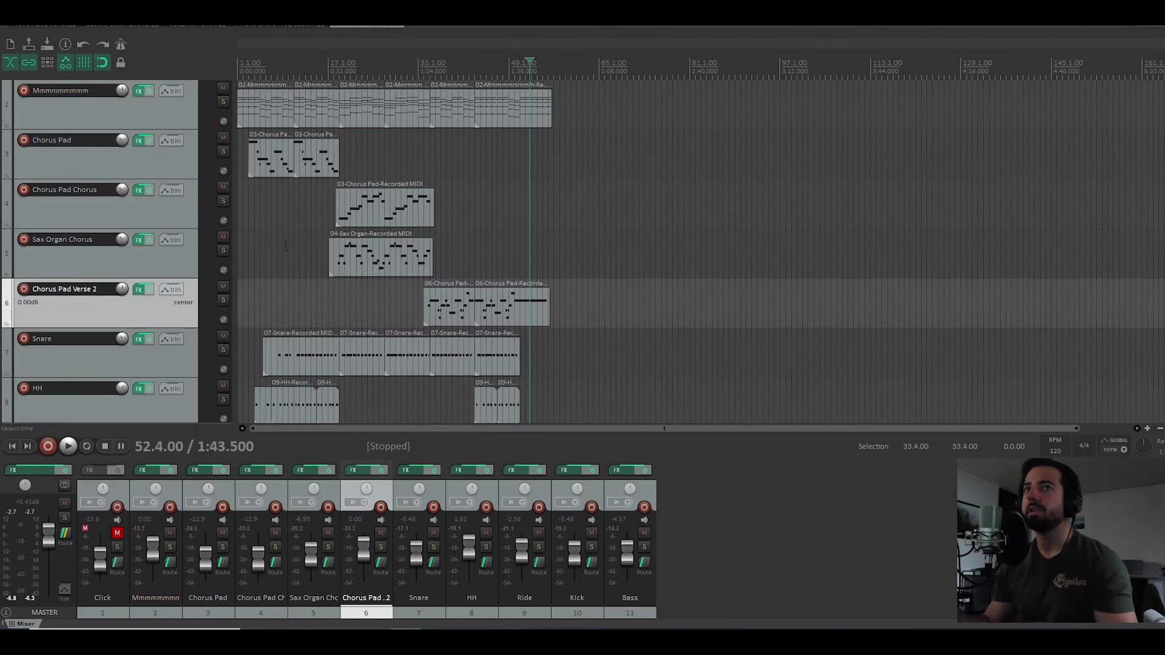
# Step: Return the edit cursor to the project start, 1.1.00, and examine the full arrangement from the Click track down to Bass
pyautogui.scroll(1, 305, 256)
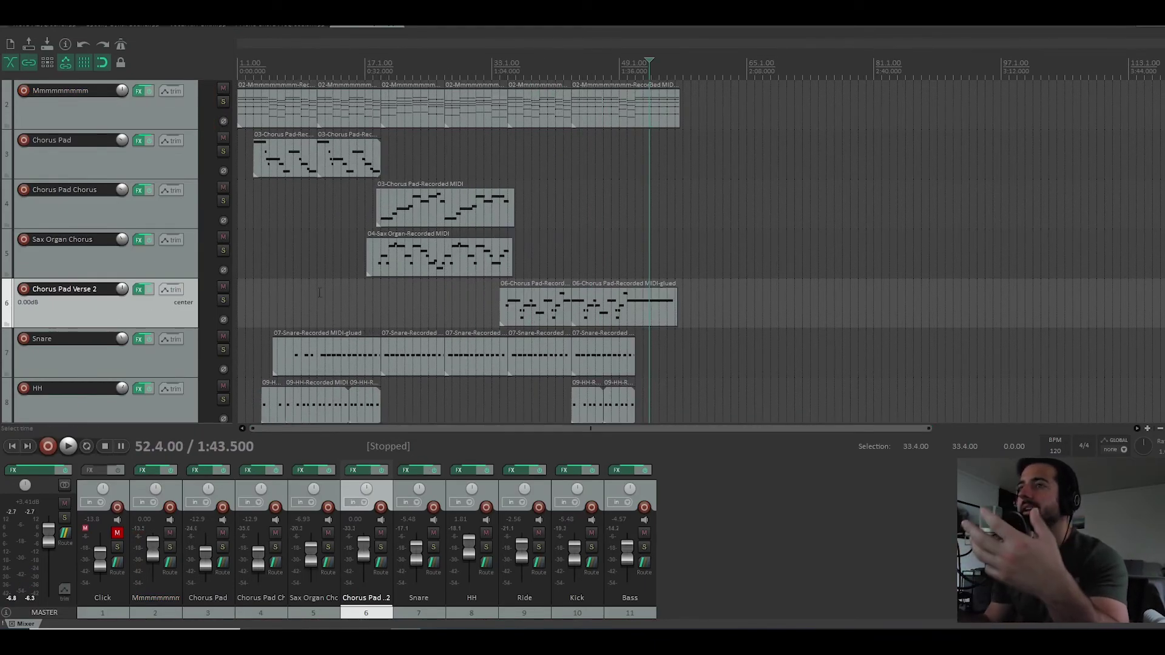
pyautogui.scroll(-4, 109, 315)
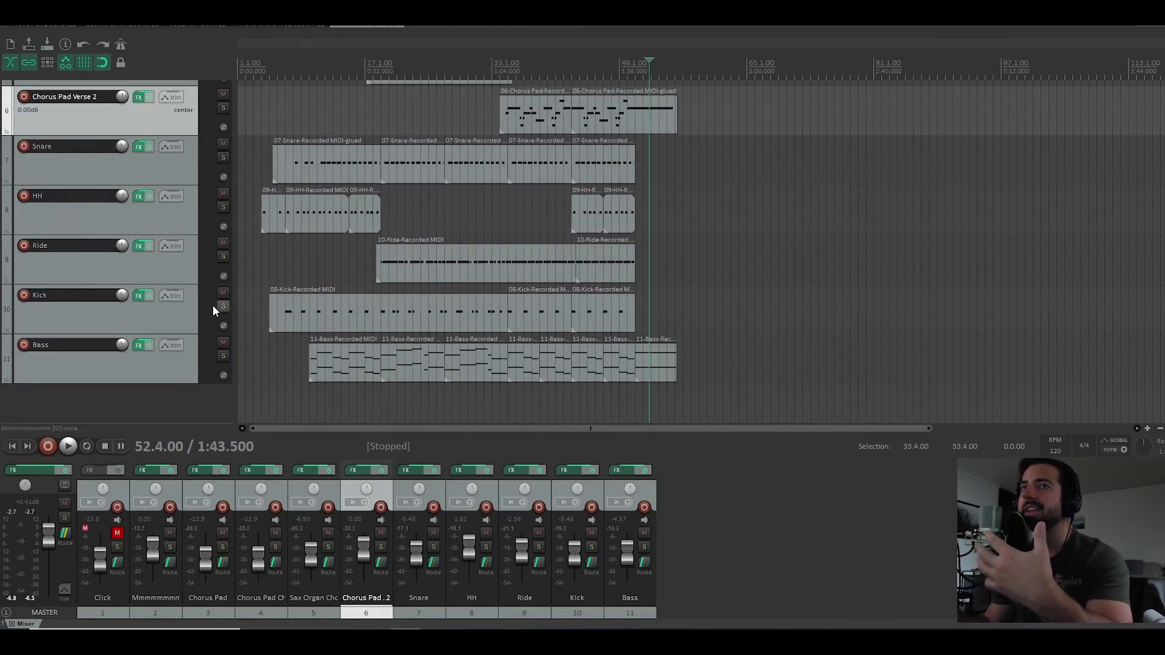
pyautogui.scroll(5, 172, 302)
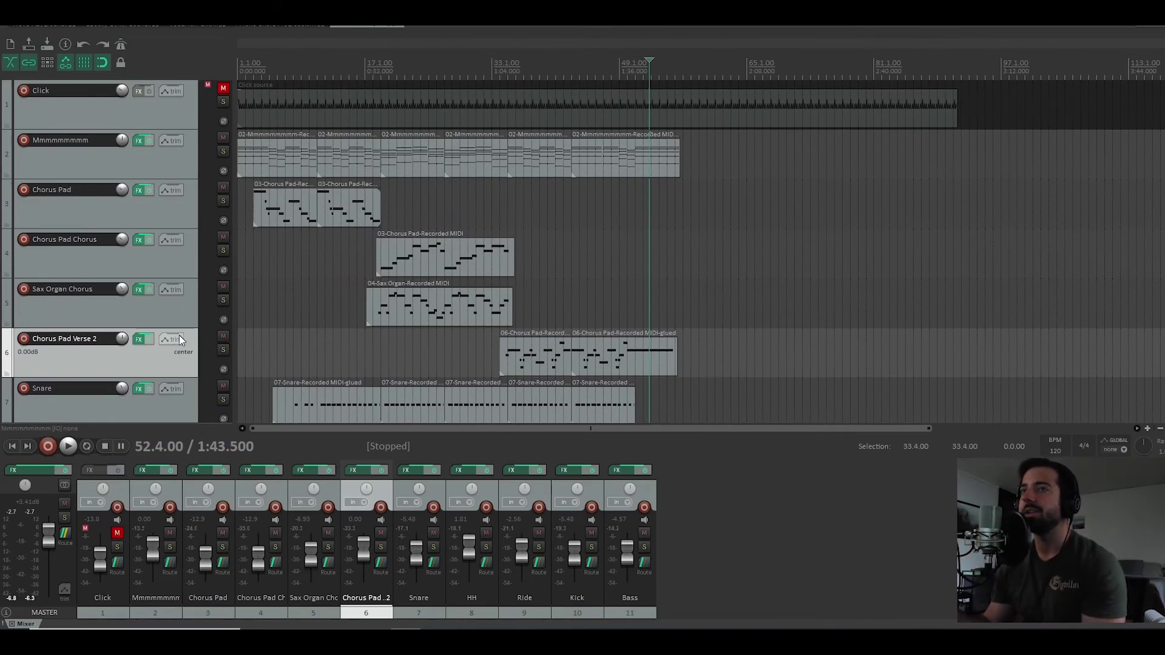
pyautogui.scroll(-3, 170, 333)
pyautogui.scroll(3, 185, 246)
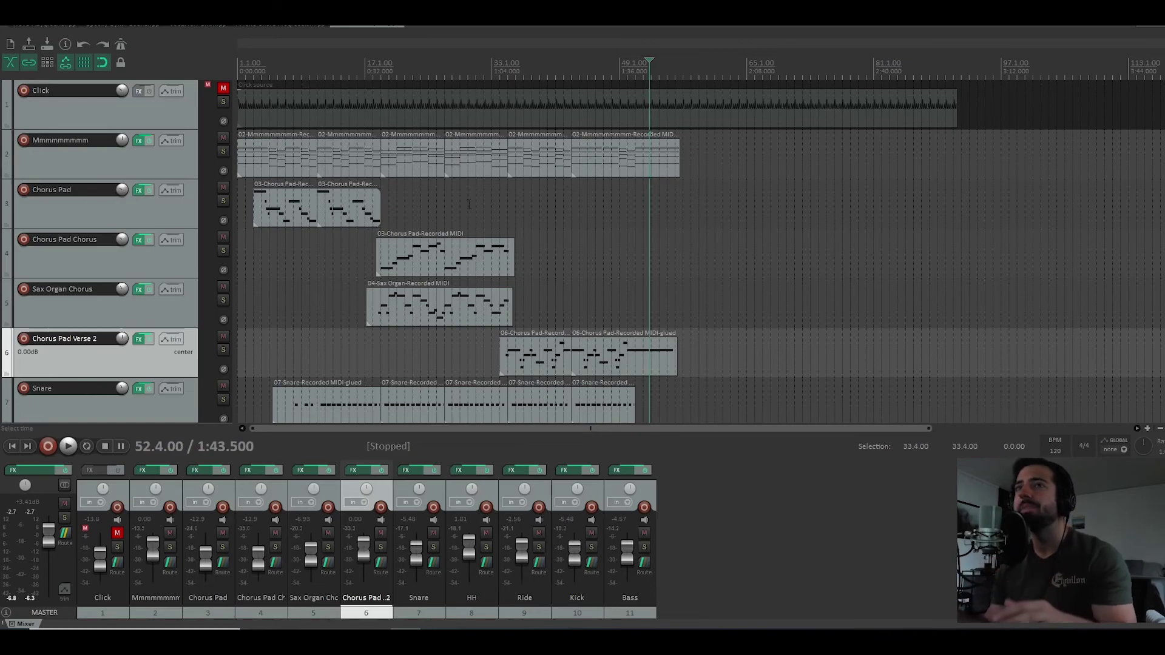
pyautogui.click(239, 295)
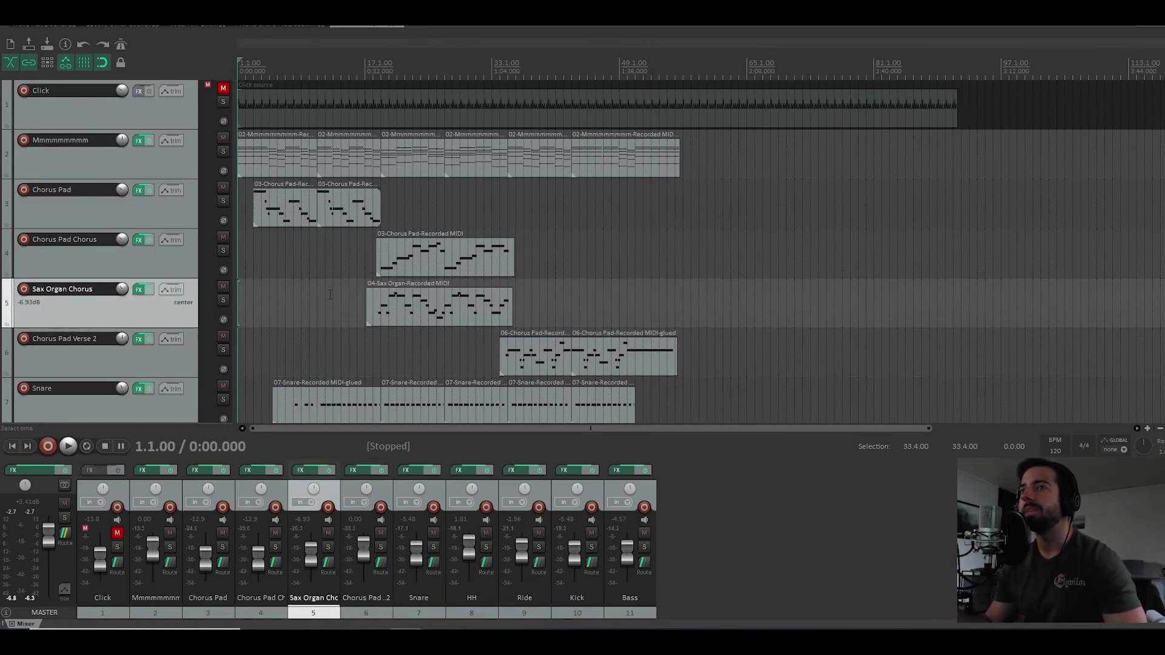
pyautogui.scroll(4, 330, 295)
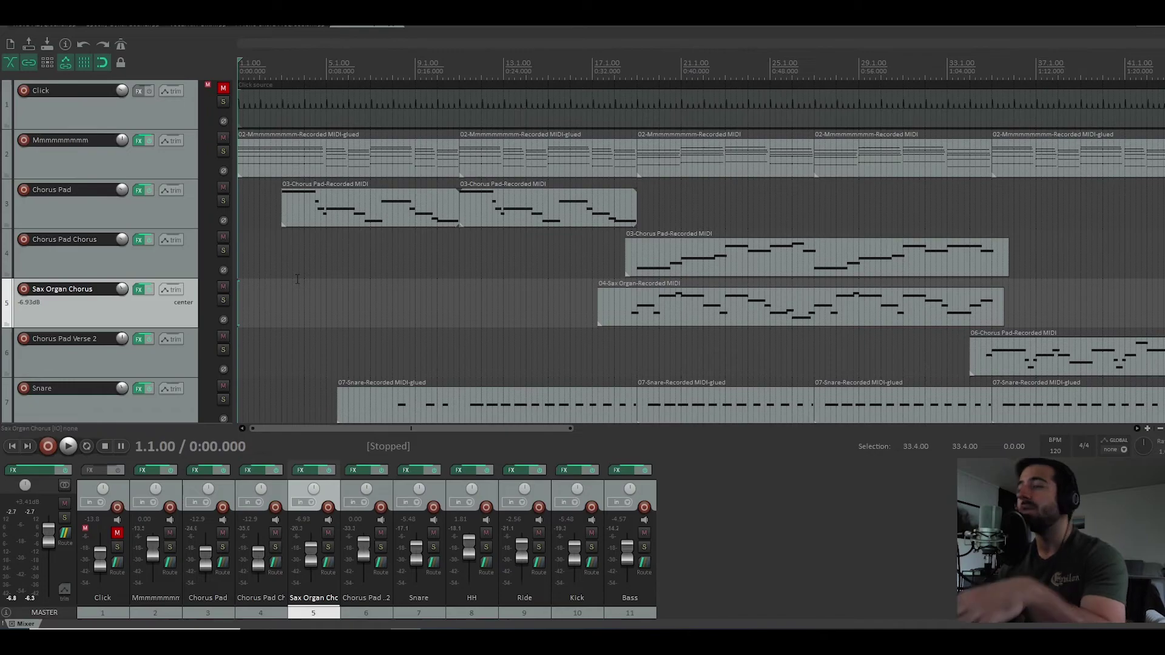
pyautogui.scroll(-3, 137, 278)
pyautogui.scroll(3, 139, 278)
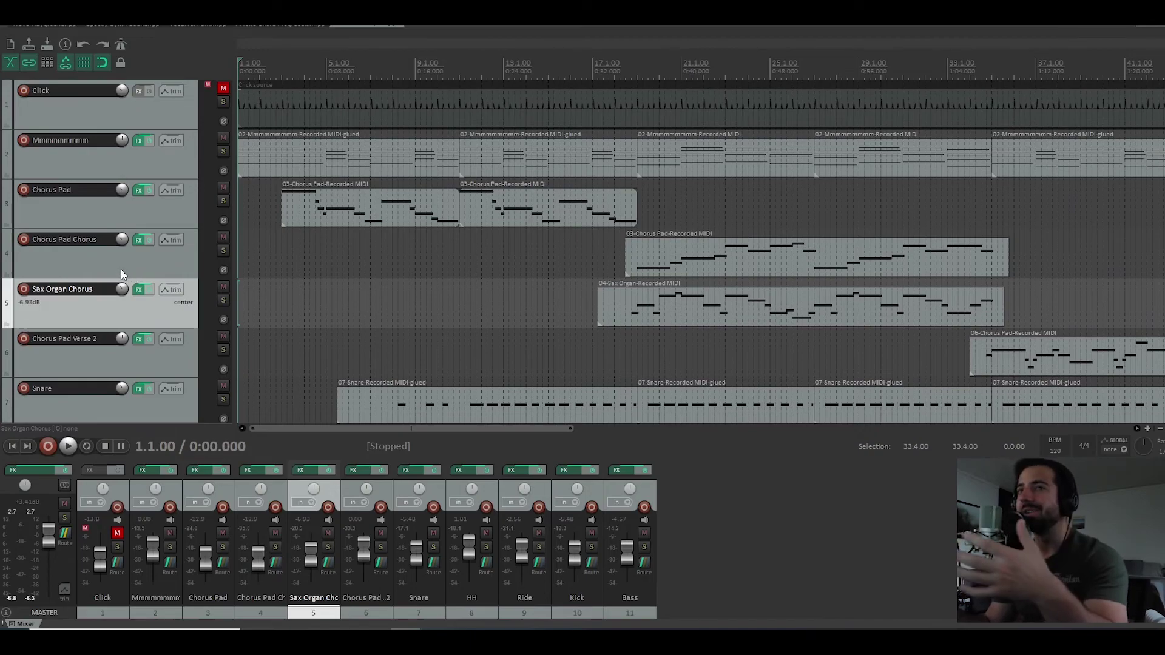
pyautogui.scroll(-5, 112, 273)
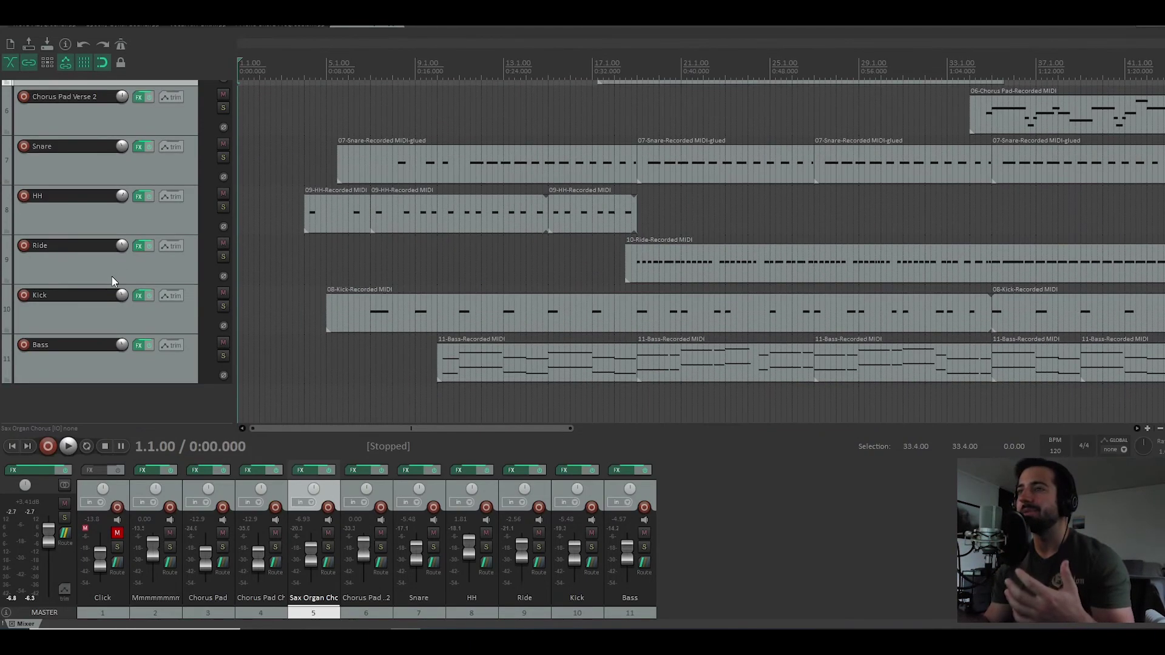
pyautogui.scroll(-2, 364, 230)
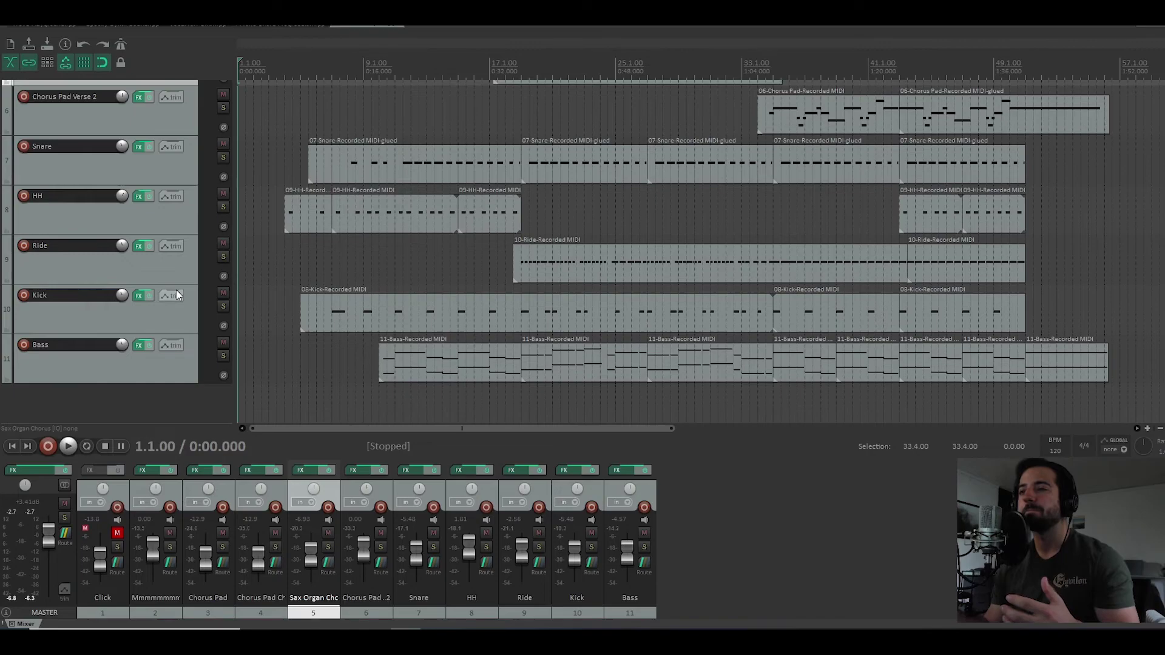
pyautogui.scroll(5, 174, 289)
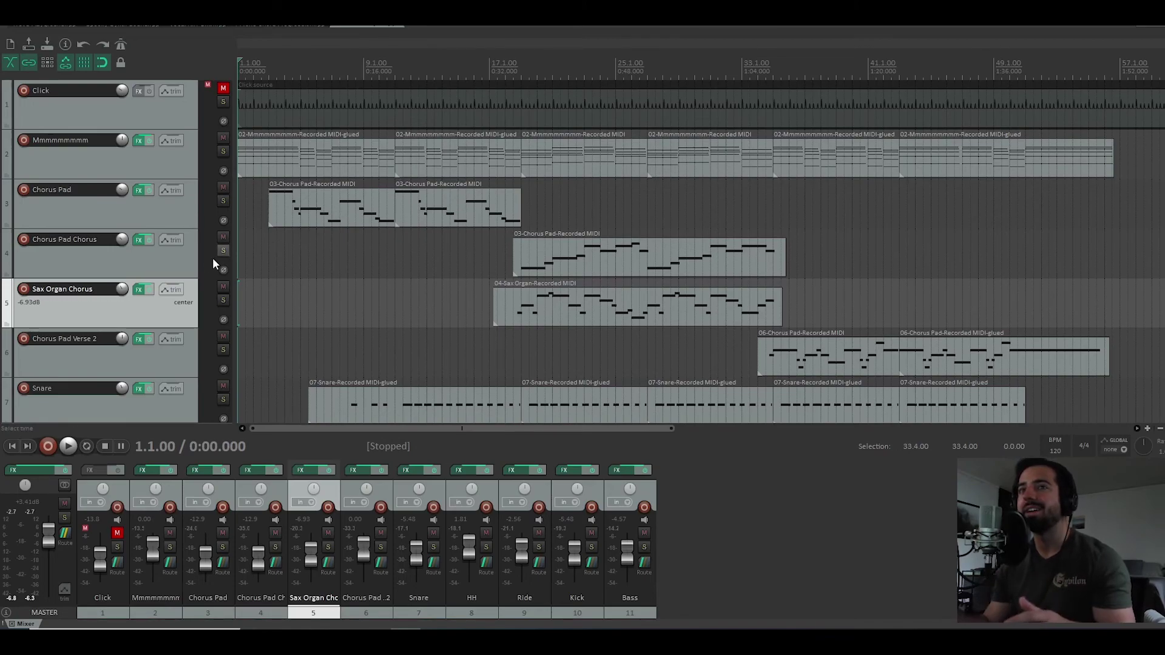
pyautogui.scroll(-5, 133, 272)
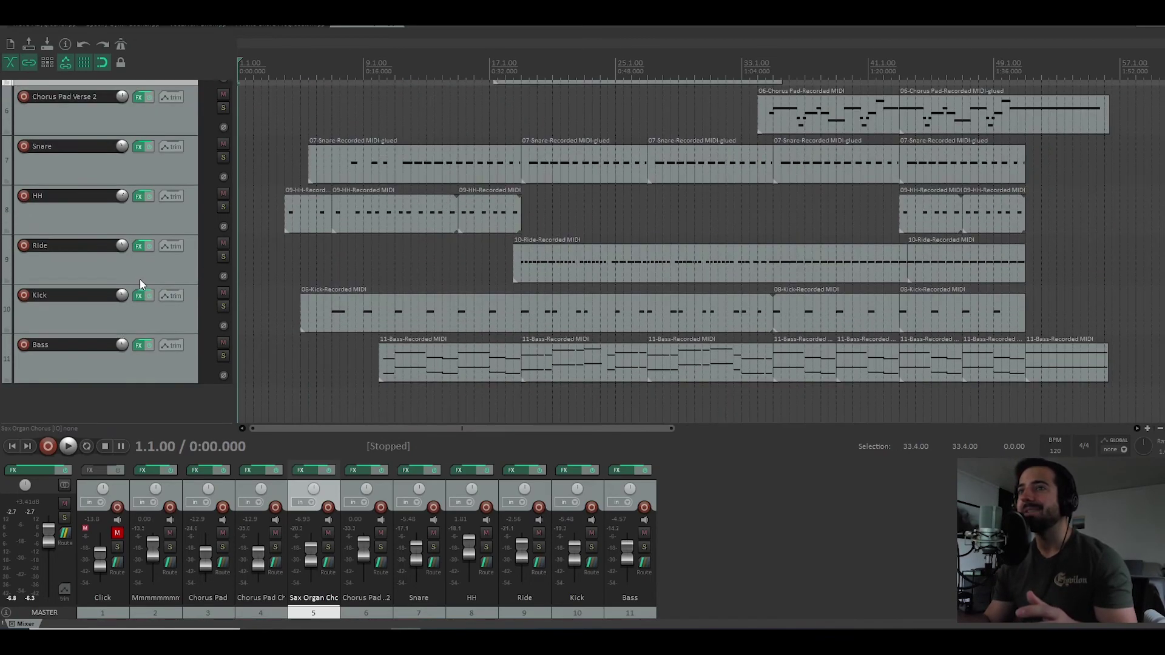
pyautogui.scroll(5, 136, 280)
pyautogui.scroll(-3, 324, 285)
pyautogui.scroll(-2, 175, 300)
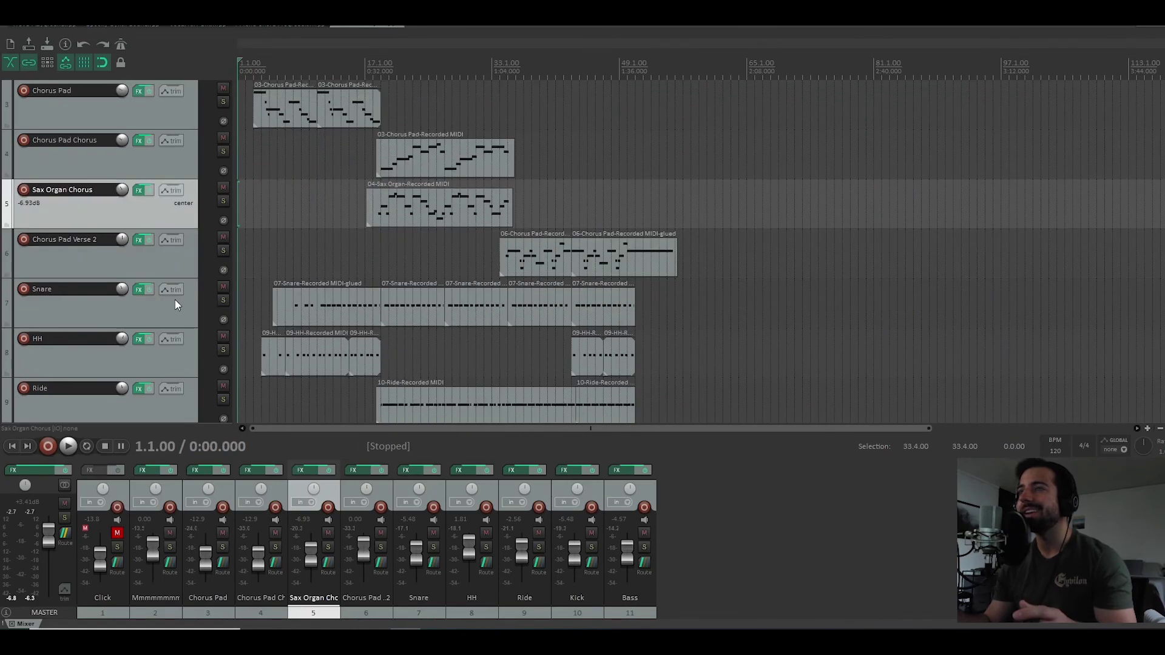
pyautogui.scroll(2, 175, 300)
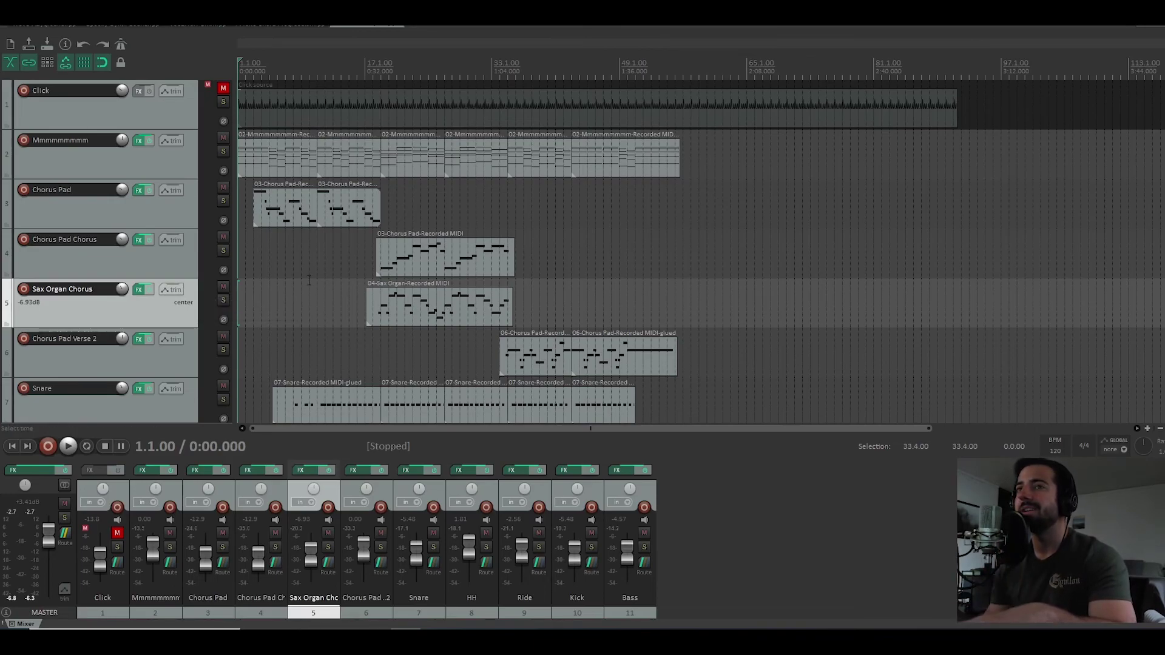
pyautogui.scroll(2, 328, 280)
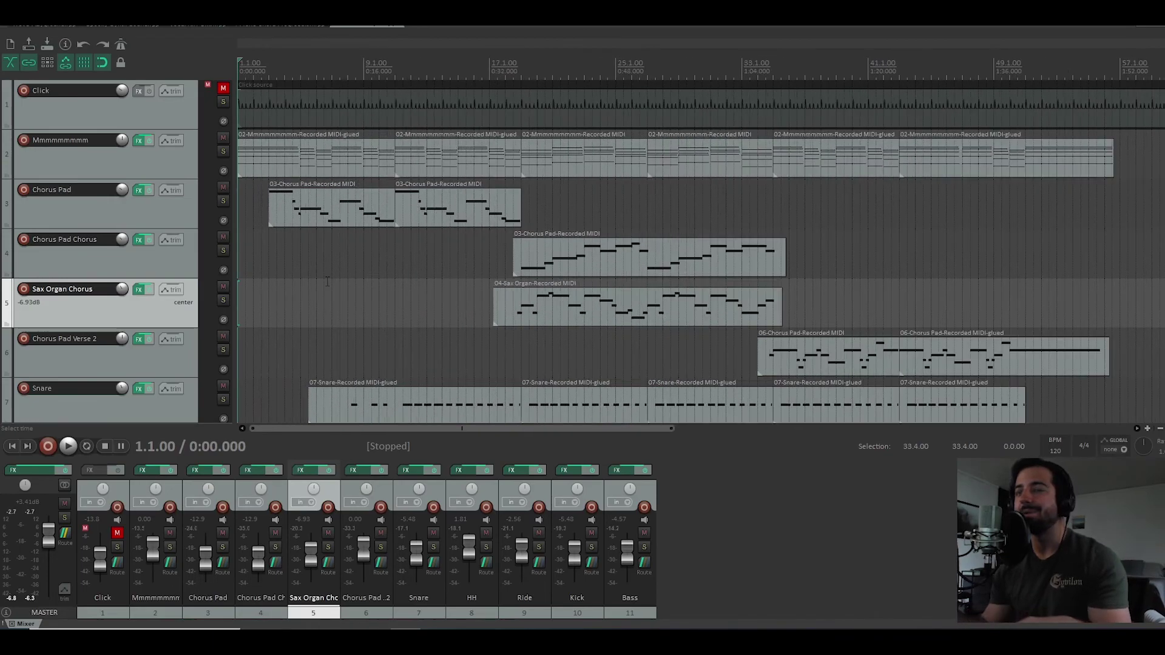
pyautogui.scroll(-5, 149, 293)
pyautogui.scroll(5, 177, 237)
# Step: Play the song from 1.1.00 and follow the intro and first verse across all tracks, from Click down to Bass
pyautogui.press('space')
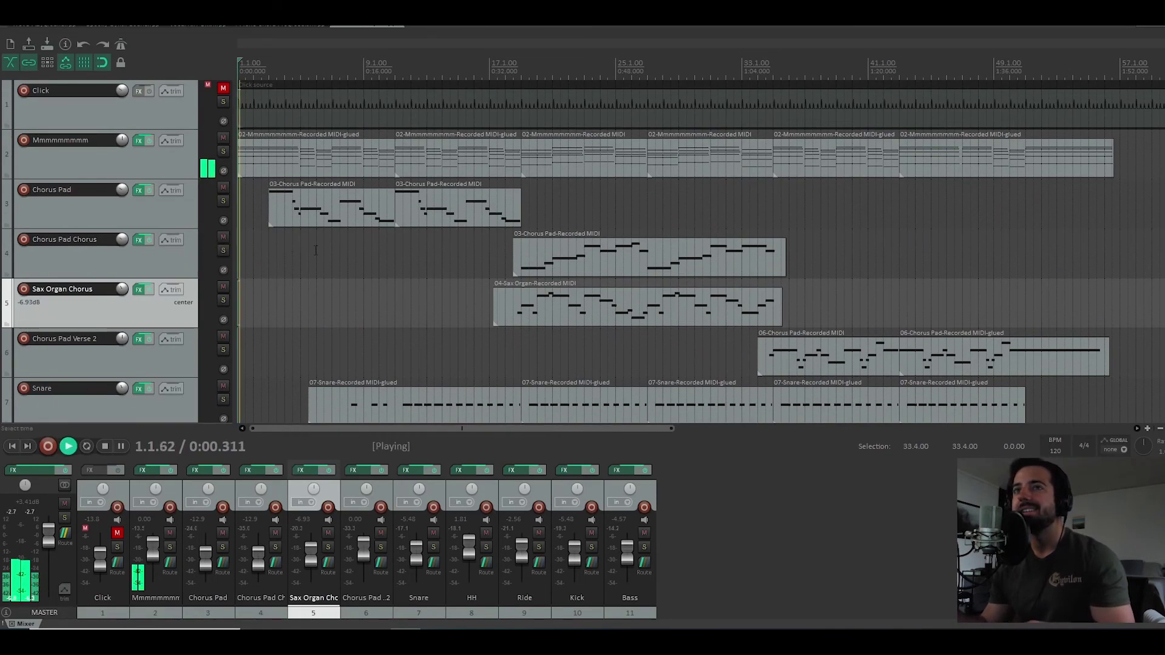
pyautogui.scroll(3, 48, 540)
pyautogui.scroll(2, 49, 540)
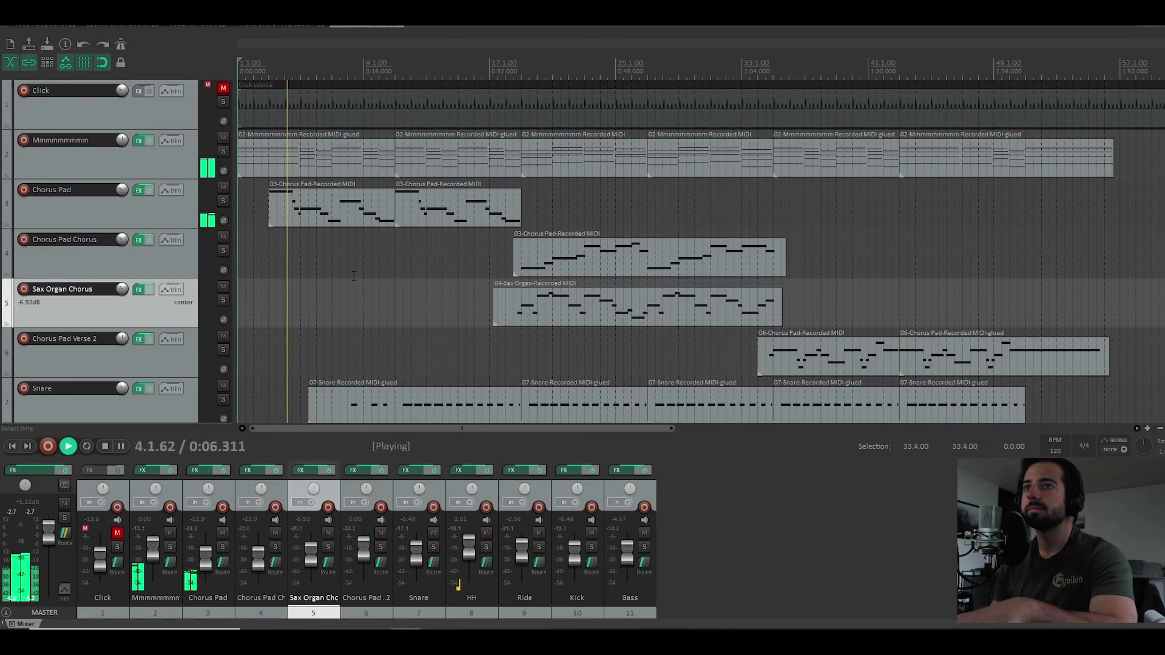
pyautogui.scroll(-4, 162, 335)
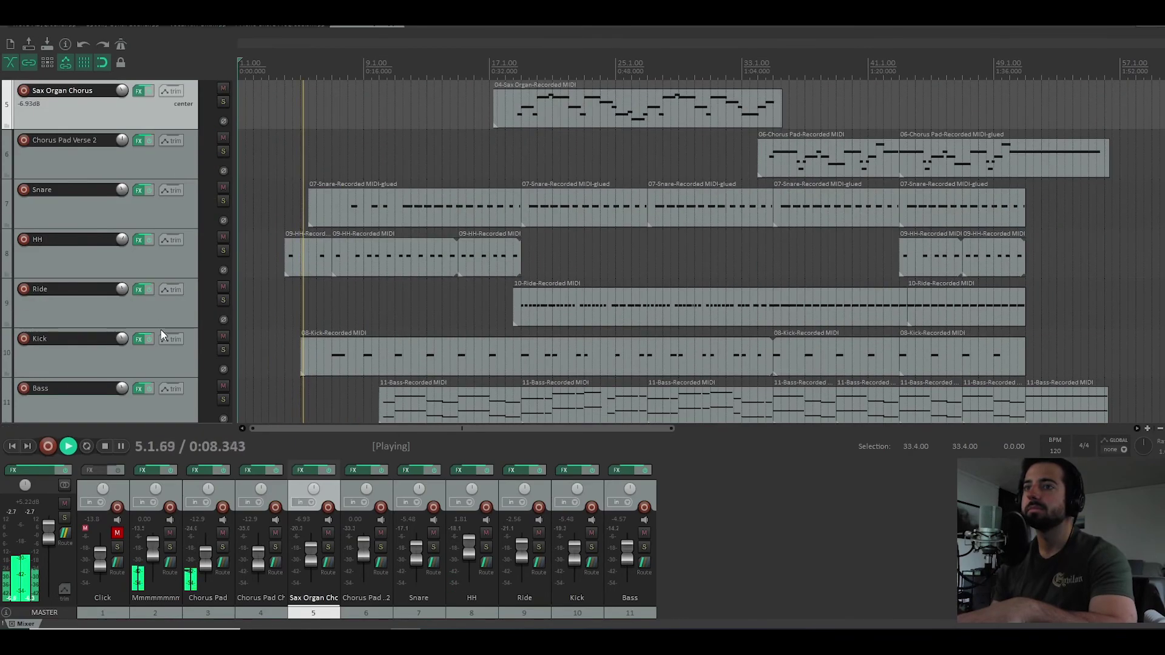
pyautogui.scroll(-1, 162, 334)
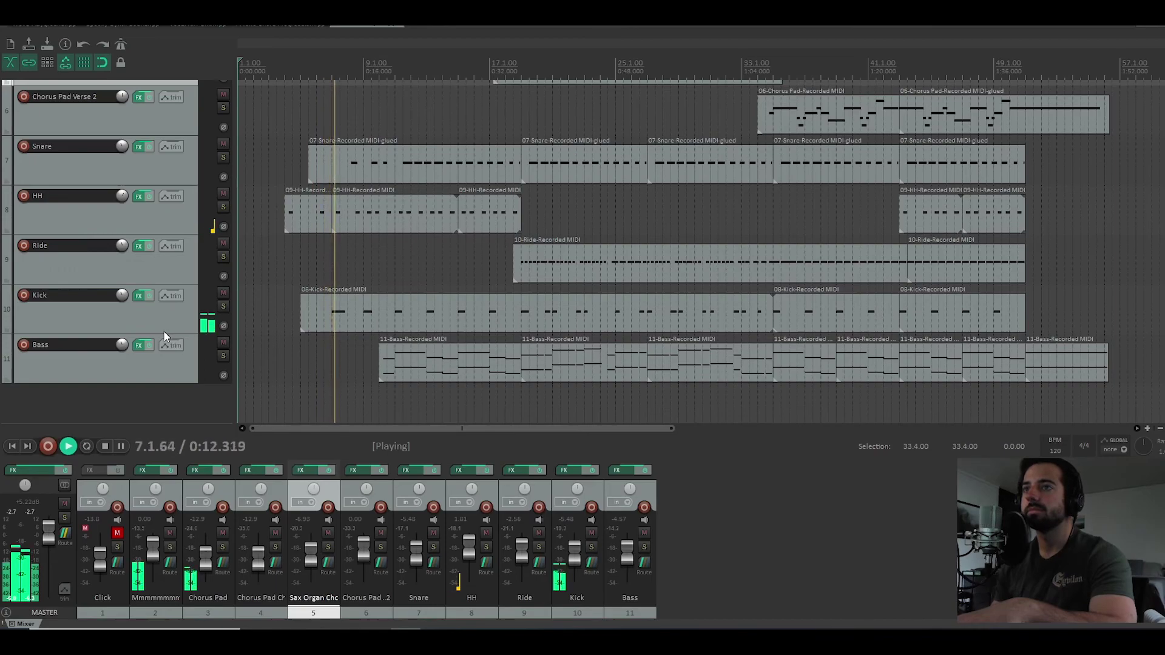
pyautogui.scroll(5, 162, 332)
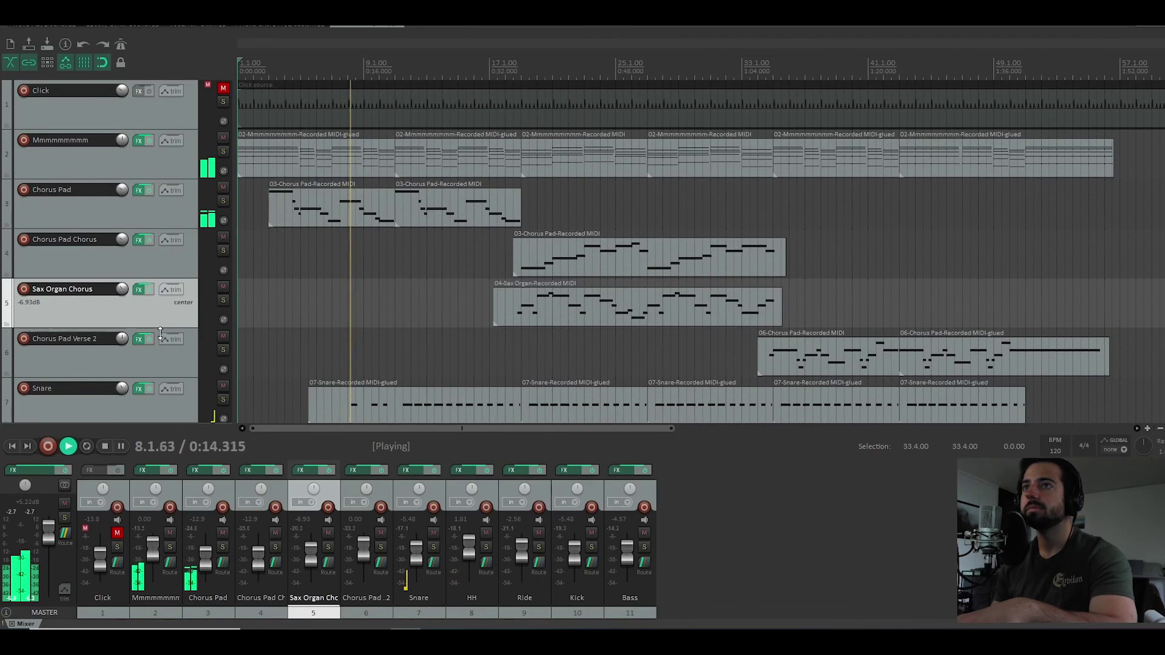
pyautogui.scroll(-1, 160, 333)
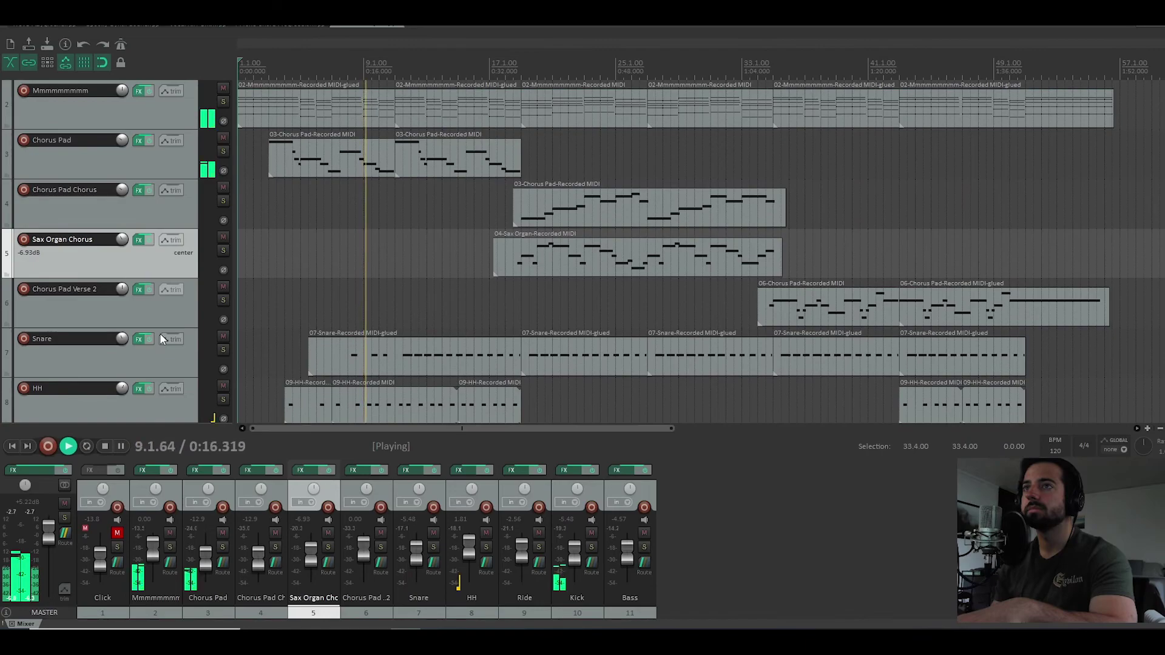
pyautogui.scroll(-3, 195, 314)
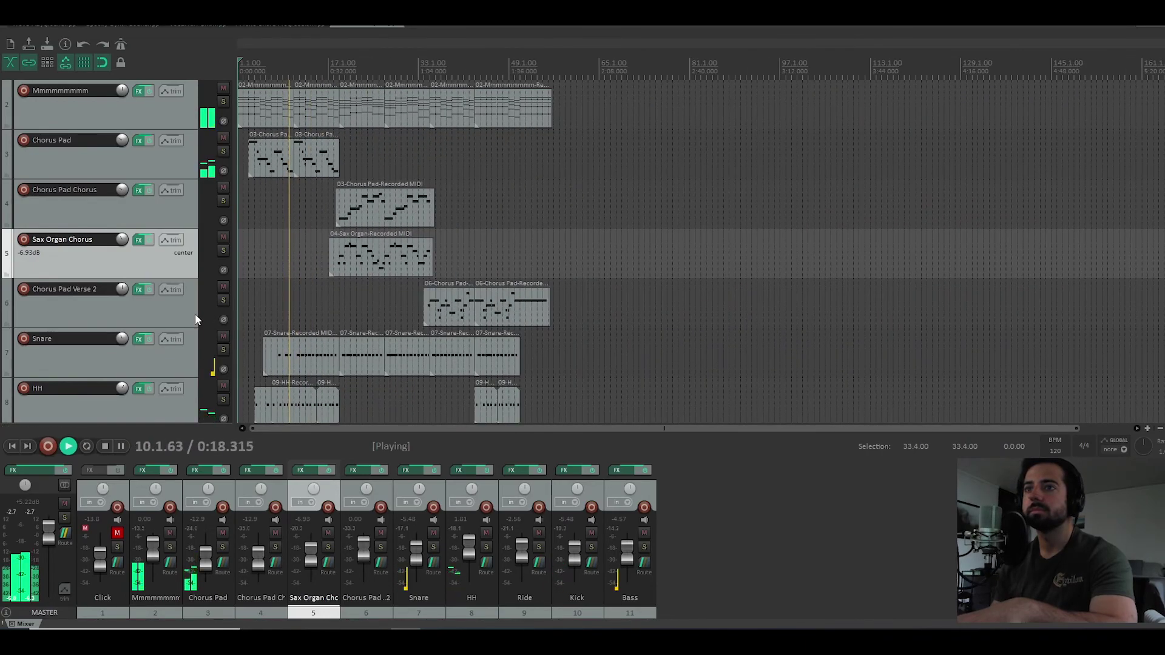
pyautogui.scroll(-4, 194, 315)
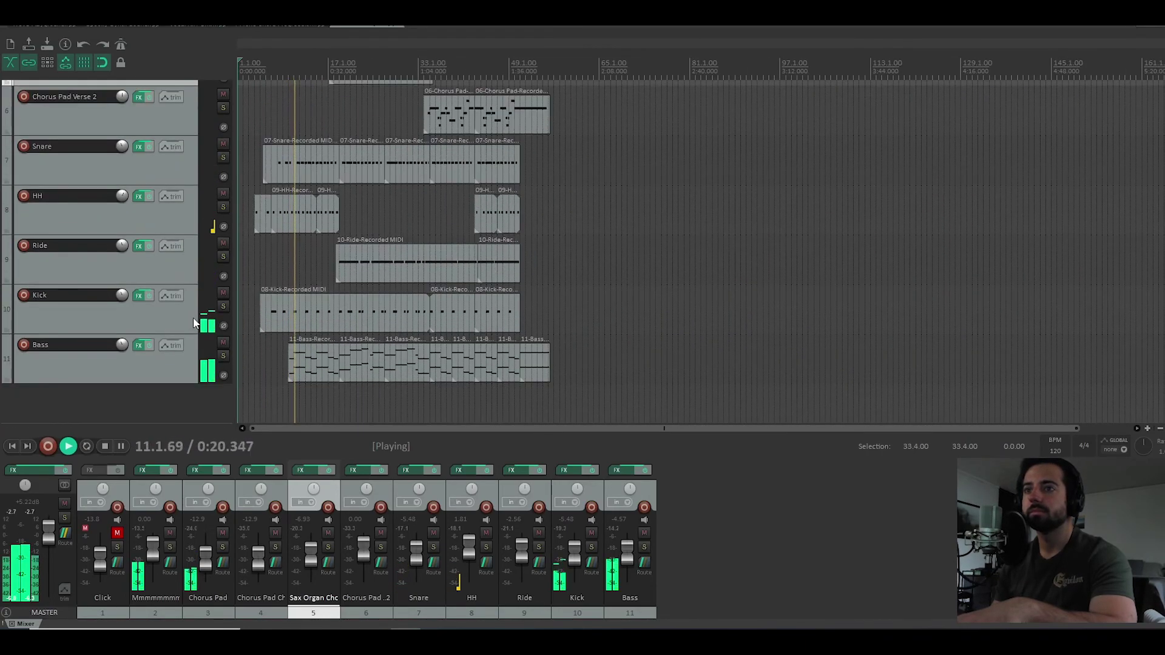
pyautogui.scroll(2, 193, 322)
pyautogui.scroll(-1, 193, 323)
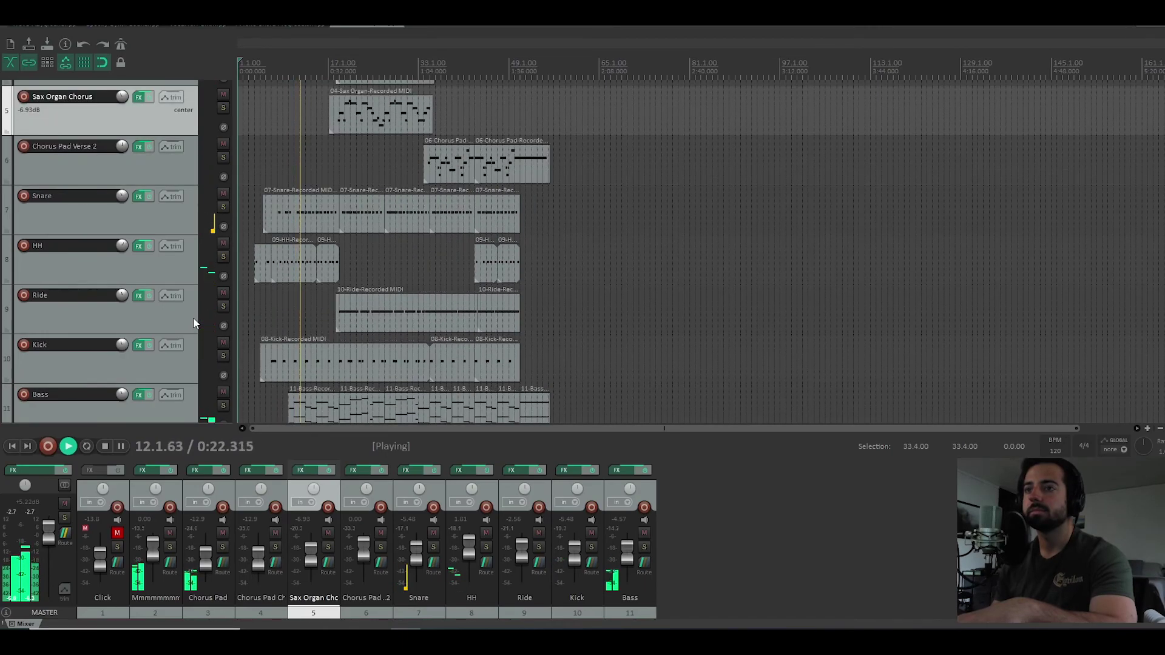
pyautogui.scroll(-1, 193, 320)
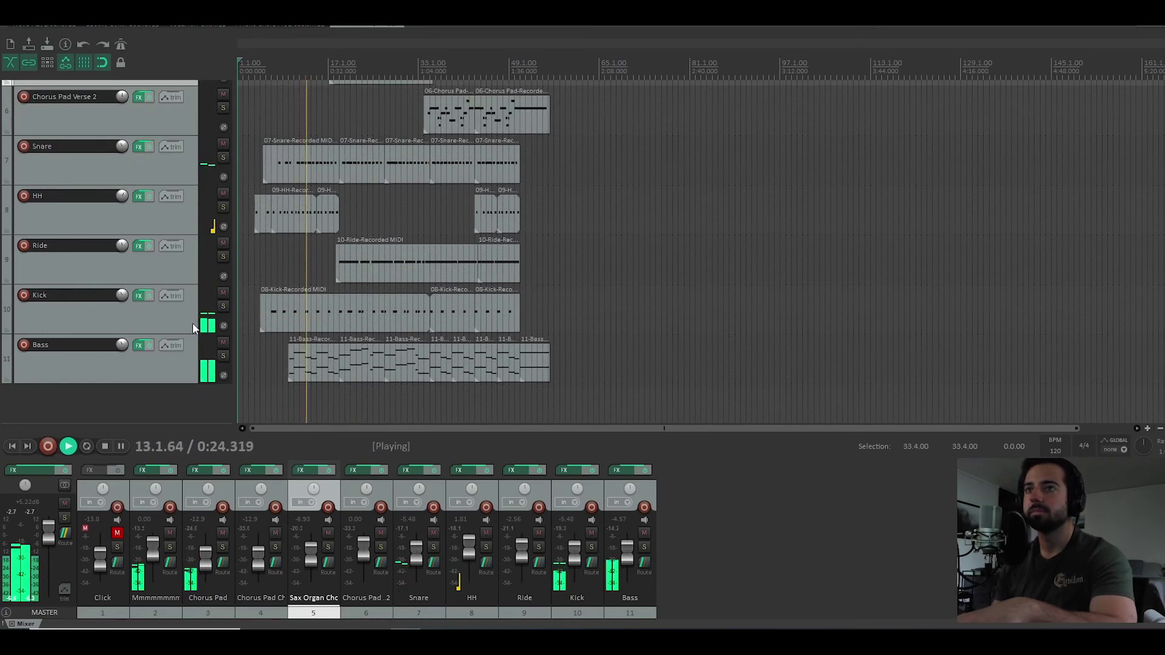
pyautogui.scroll(3, 322, 367)
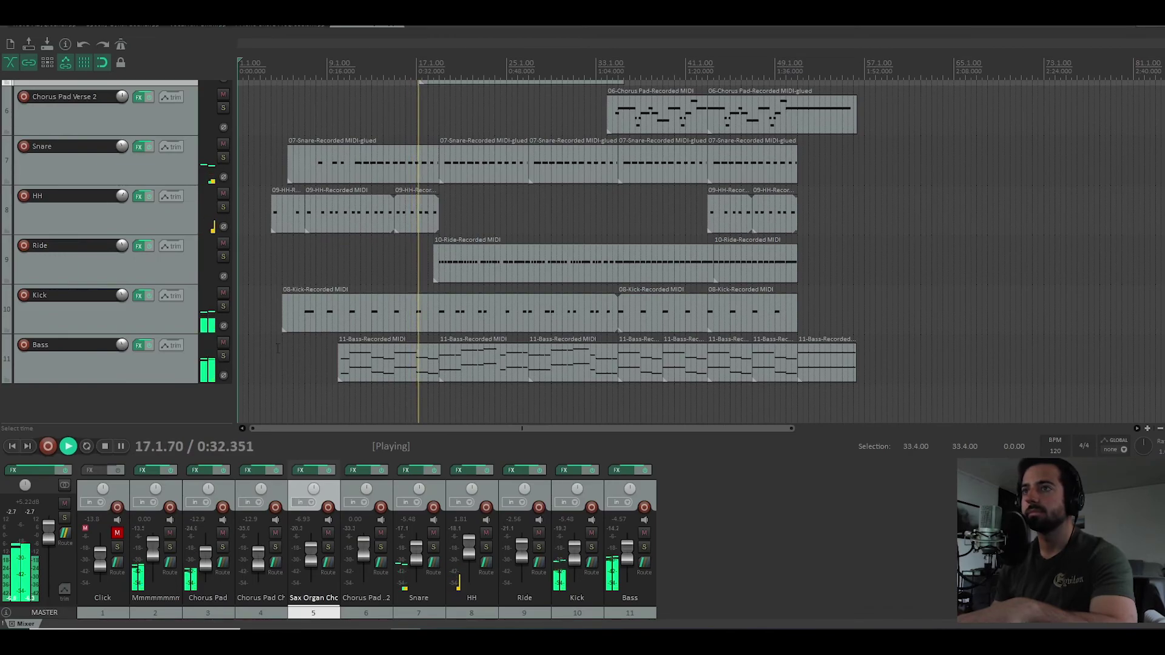
# Step: Follow the chorus playback from about bar 17, examining the Chorus Pad Chorus, Sax Organ Chorus, drum and Bass parts
pyautogui.scroll(5, 121, 271)
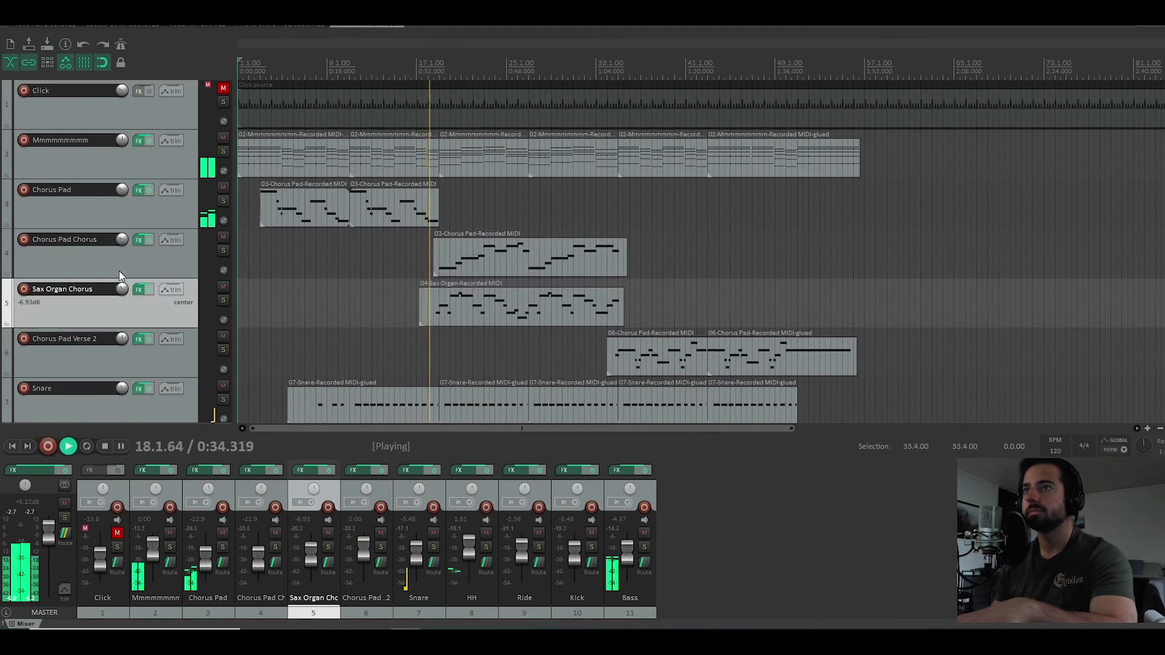
pyautogui.scroll(-1, 119, 270)
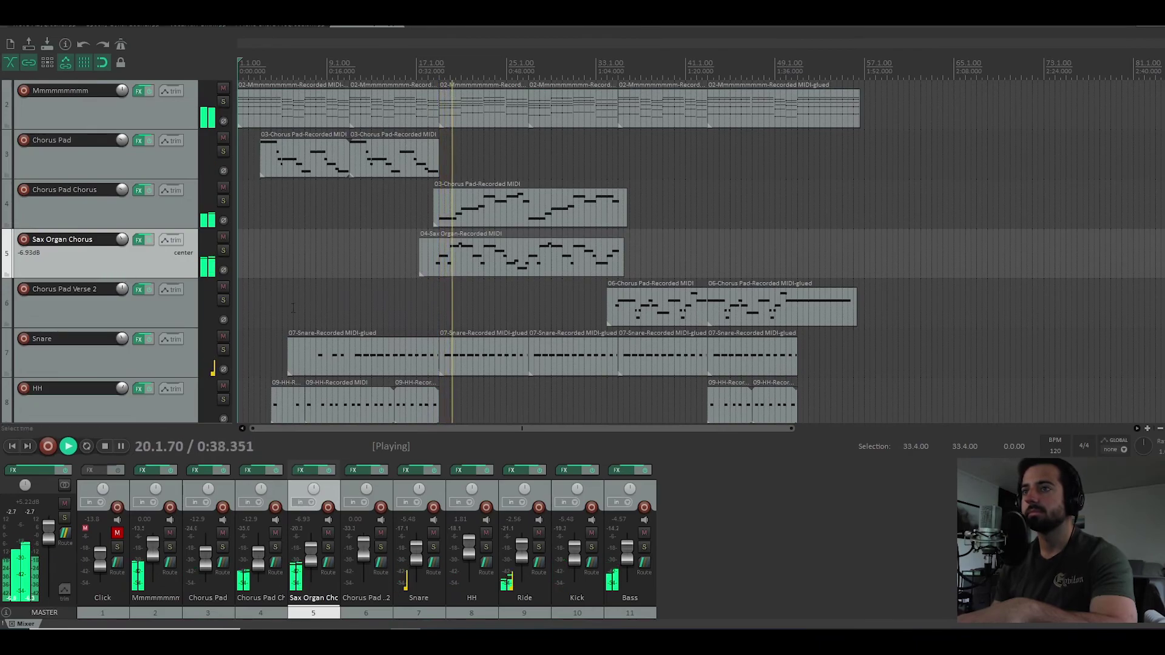
pyautogui.scroll(-1, 188, 315)
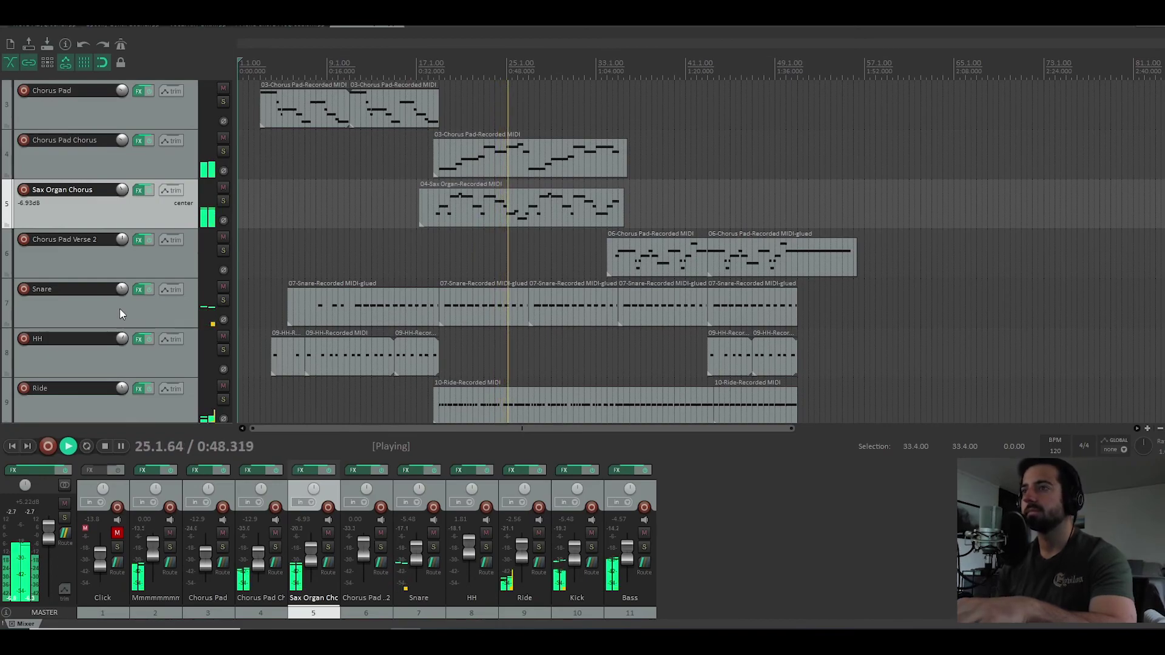
pyautogui.scroll(-3, 119, 308)
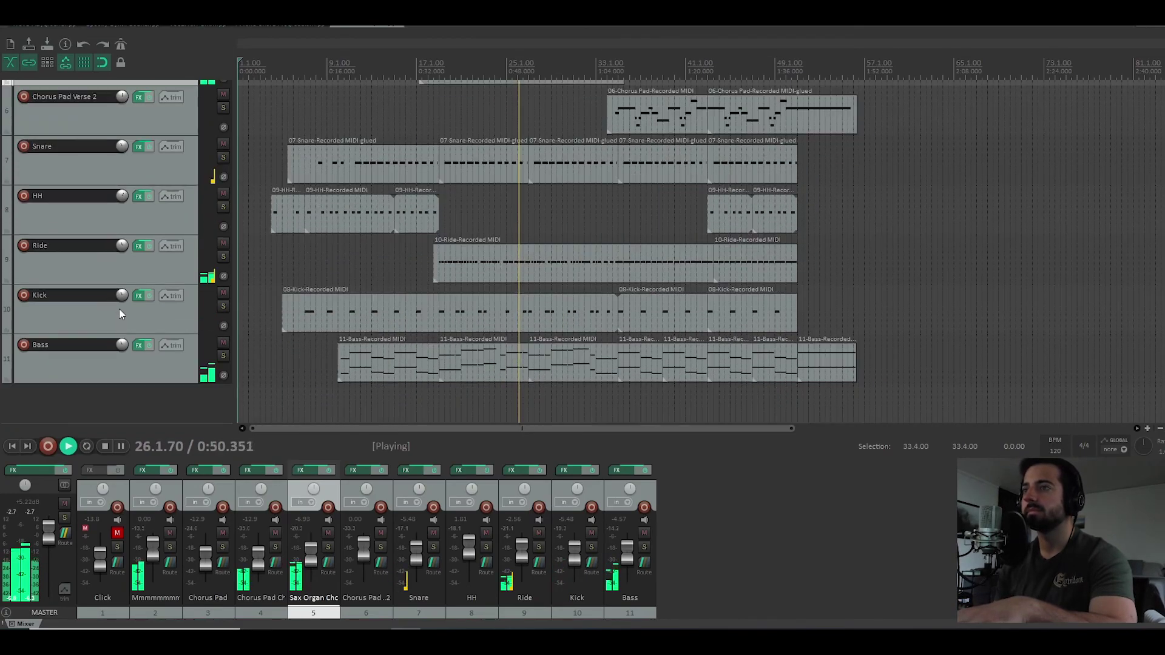
pyautogui.scroll(2, 667, 308)
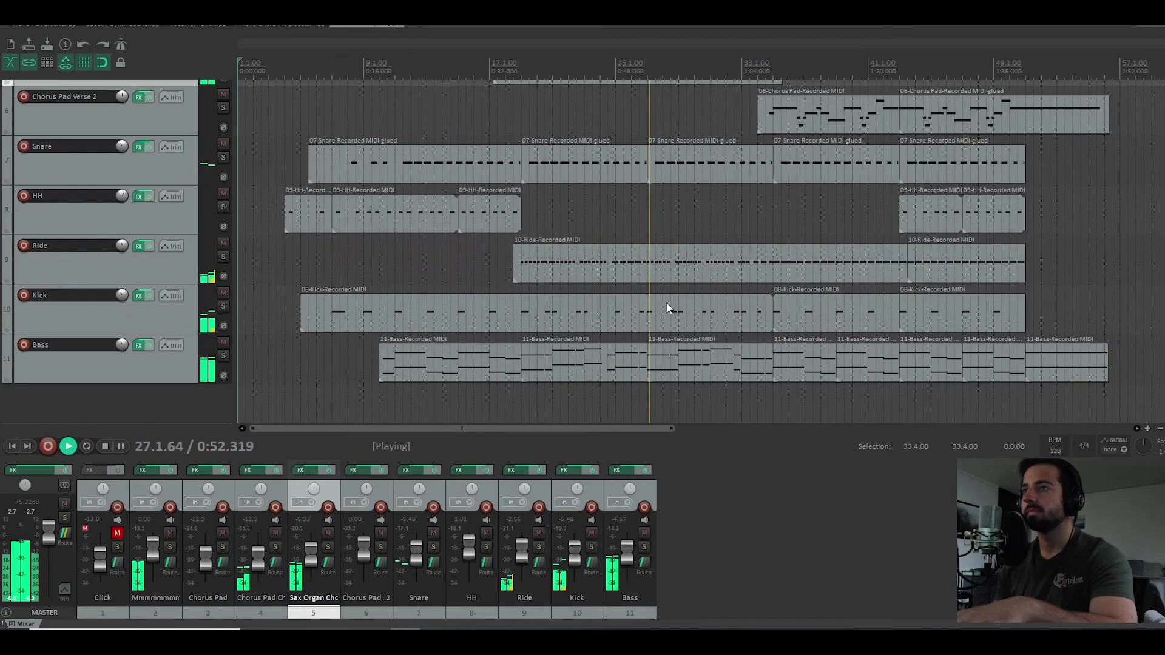
pyautogui.scroll(2, 637, 331)
pyautogui.moveTo(567, 429); pyautogui.dragTo(613, 428)
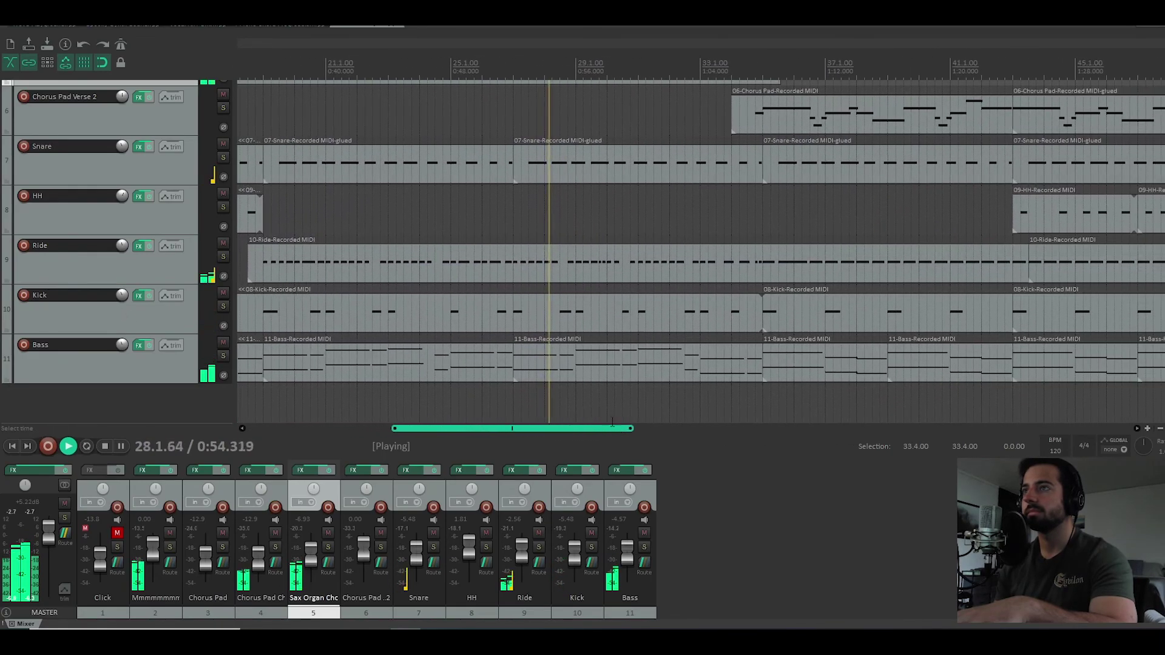
pyautogui.scroll(1, 168, 268)
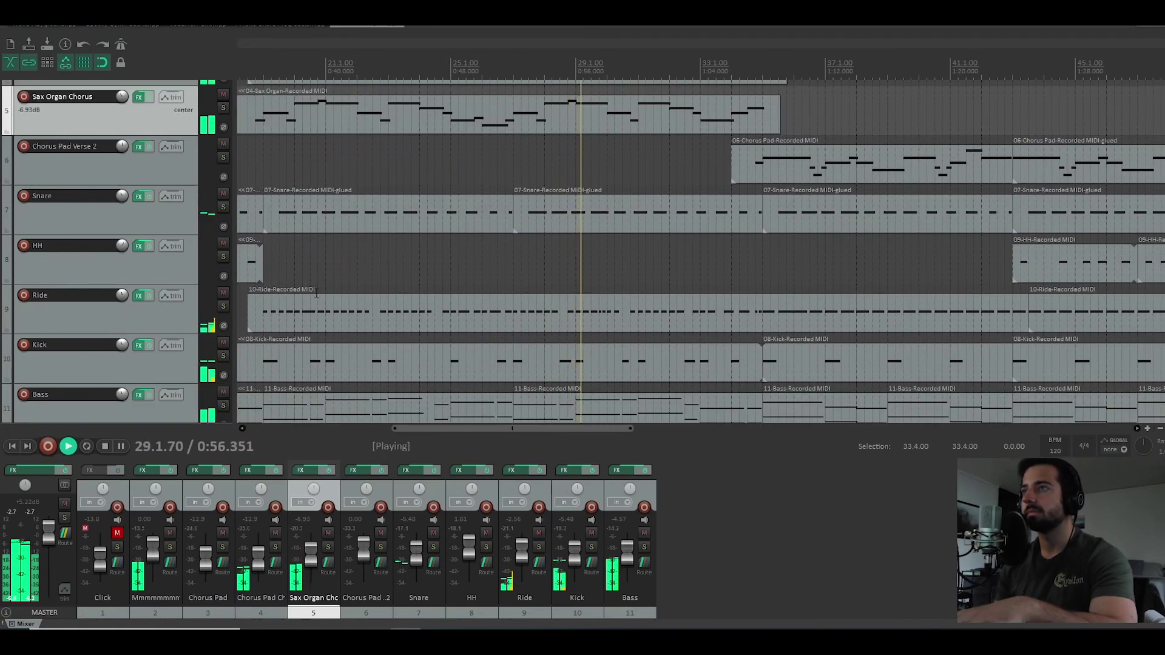
pyautogui.scroll(2, 115, 252)
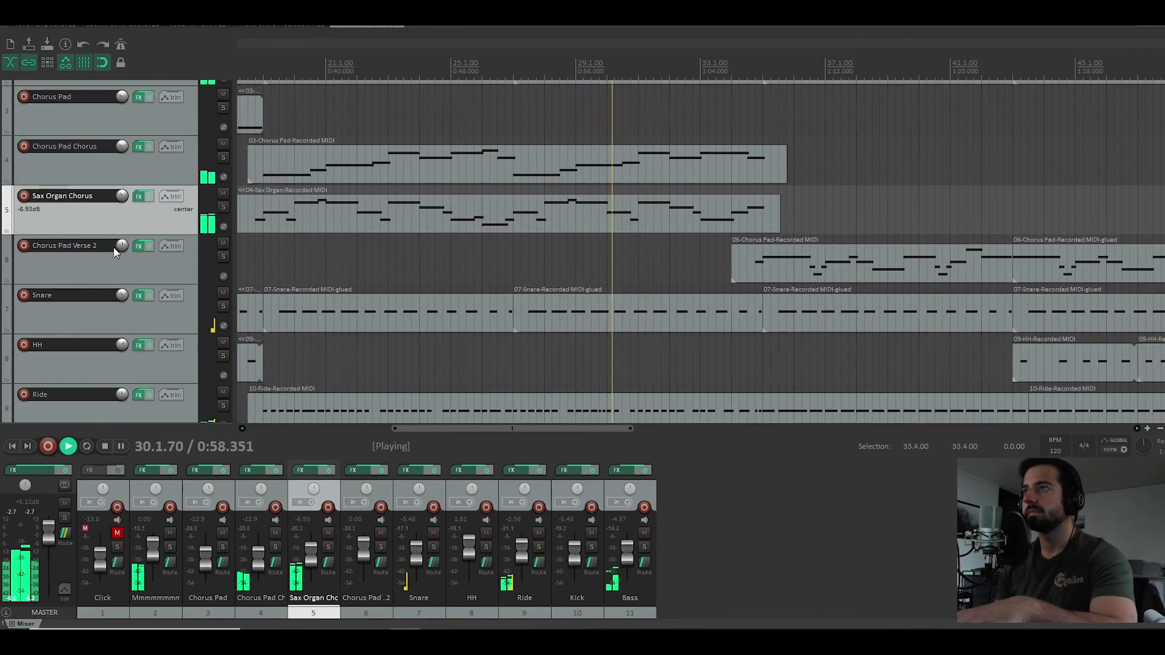
pyautogui.scroll(1, 115, 252)
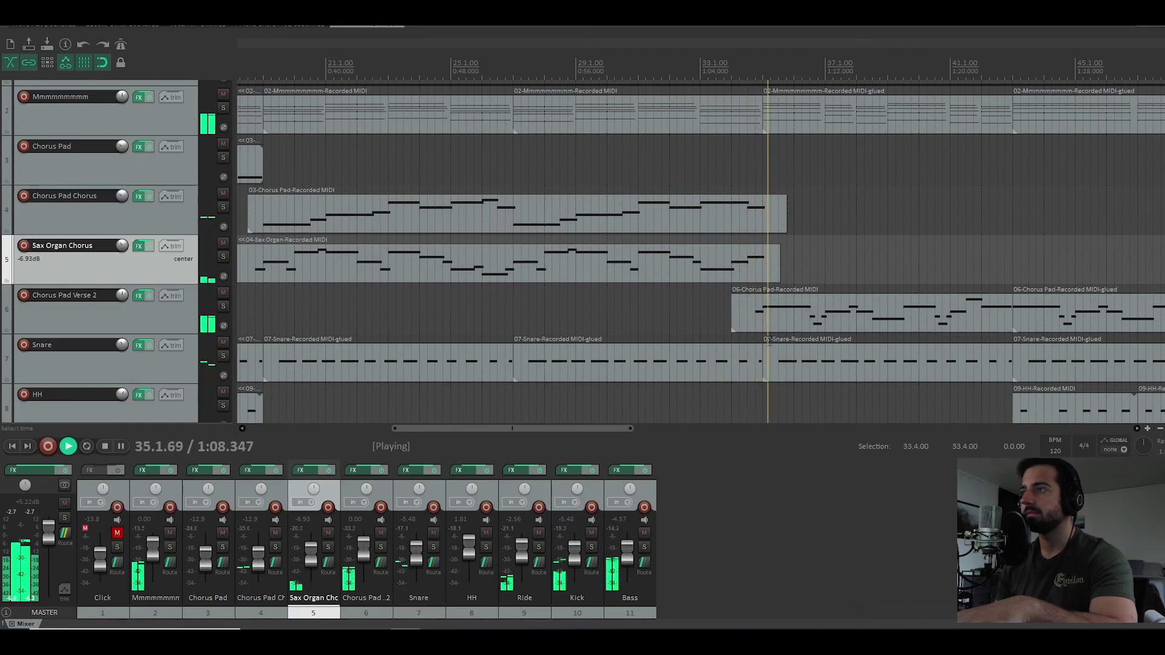
# Step: Follow the second verse and the closing chords on the timeline as playback runs from about bar 35 to the ending
pyautogui.moveTo(623, 429); pyautogui.dragTo(704, 431)
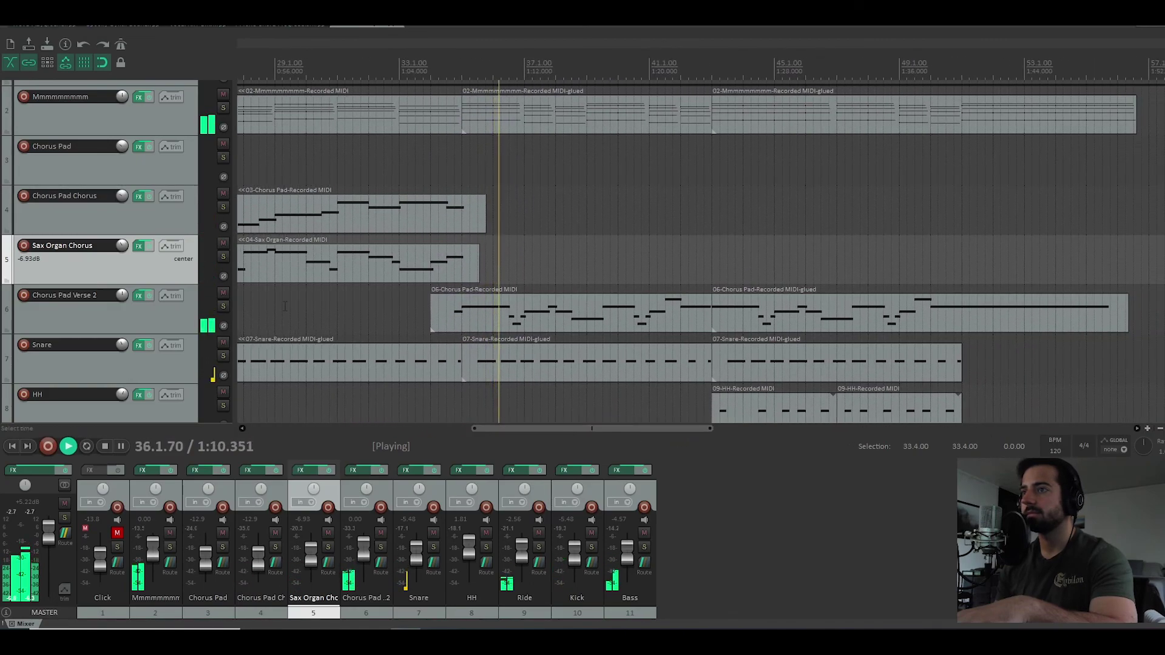
pyautogui.scroll(-2, 293, 297)
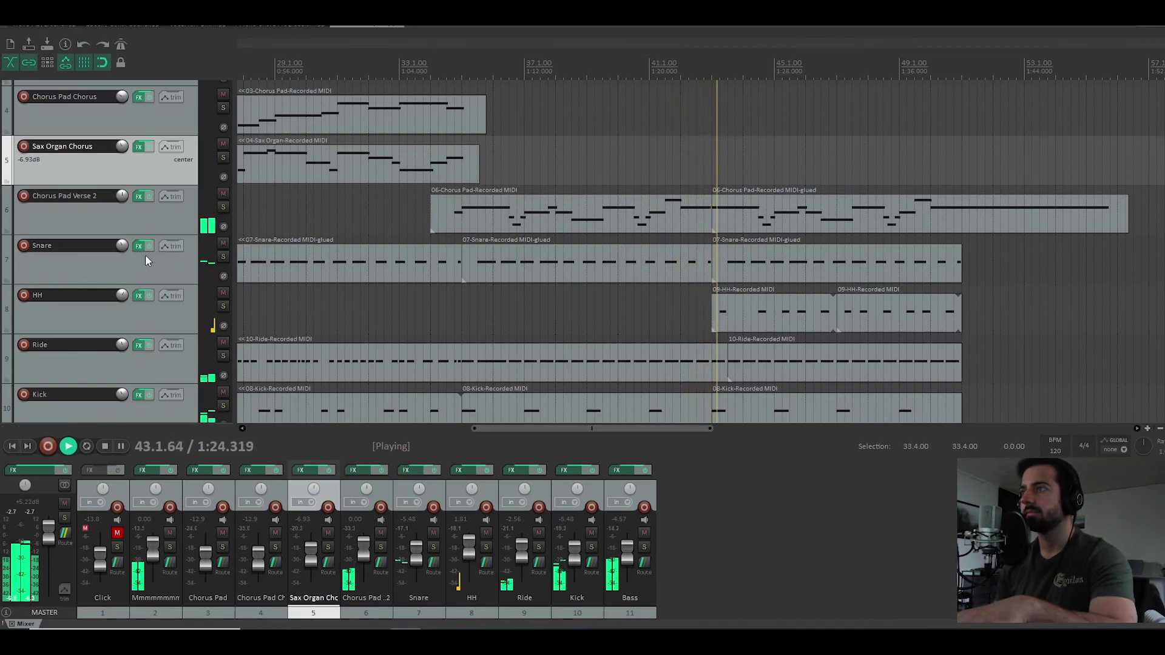
pyautogui.scroll(-2, 141, 246)
pyautogui.moveTo(142, 248)
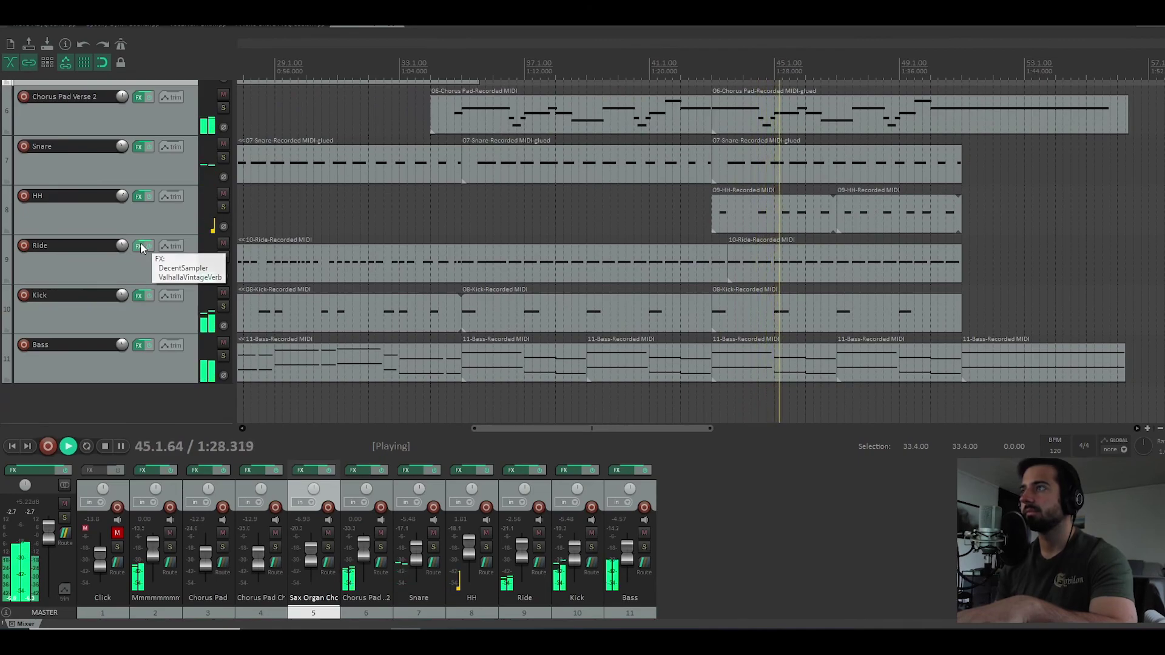
pyautogui.scroll(1, 141, 248)
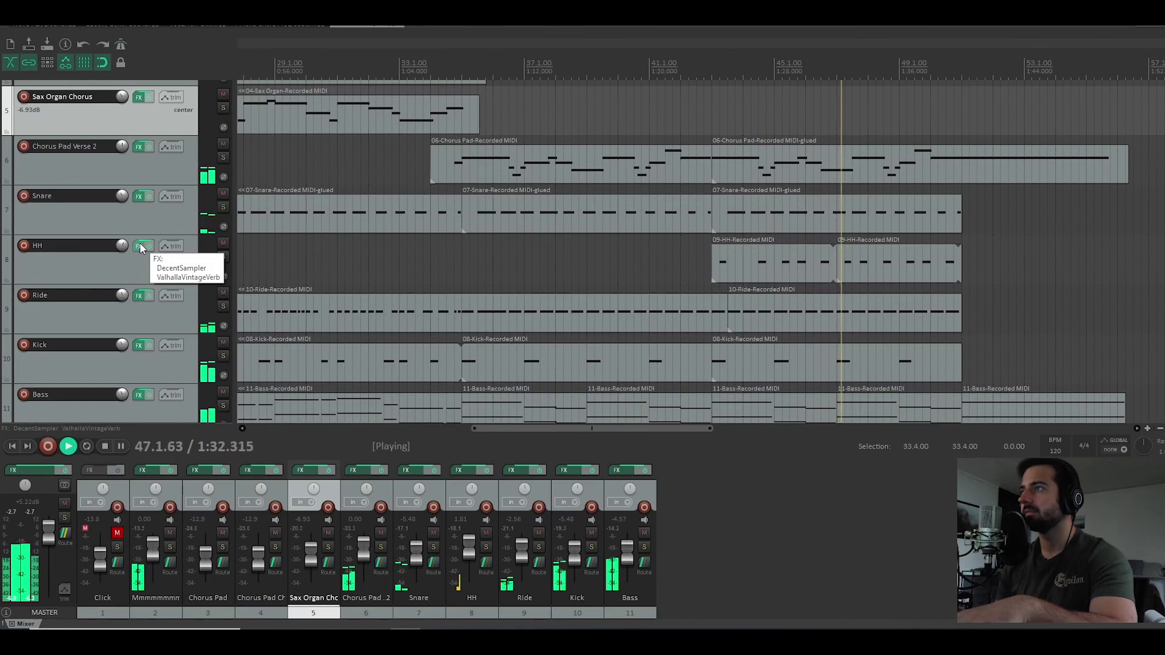
pyautogui.scroll(1, 139, 248)
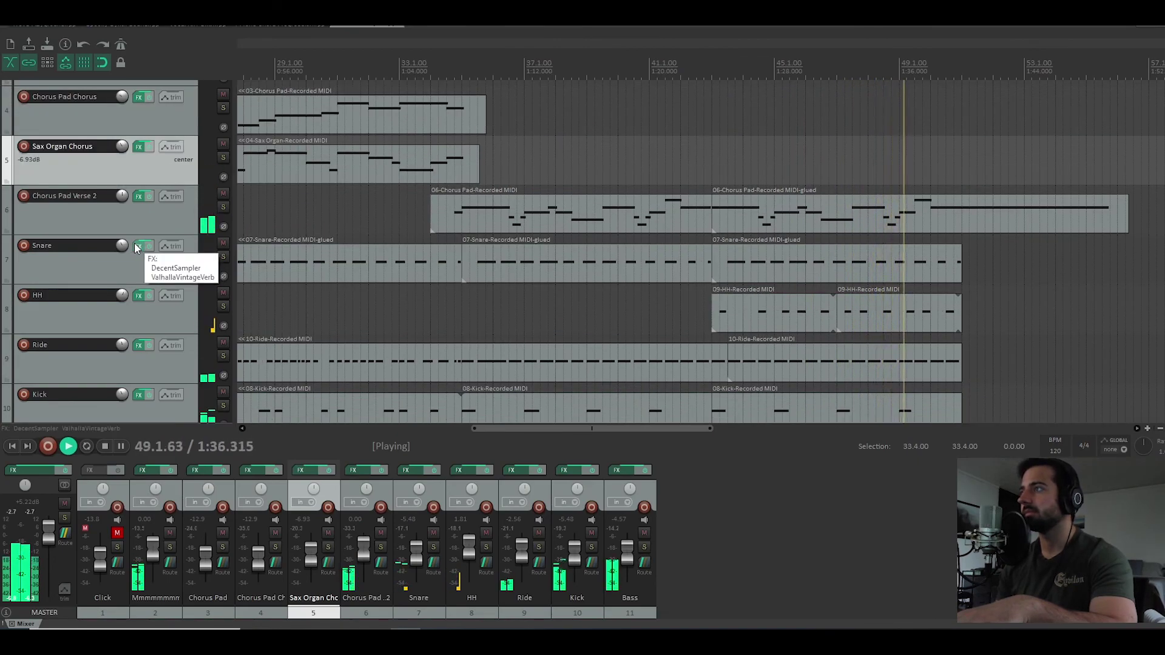
pyautogui.scroll(2, 136, 247)
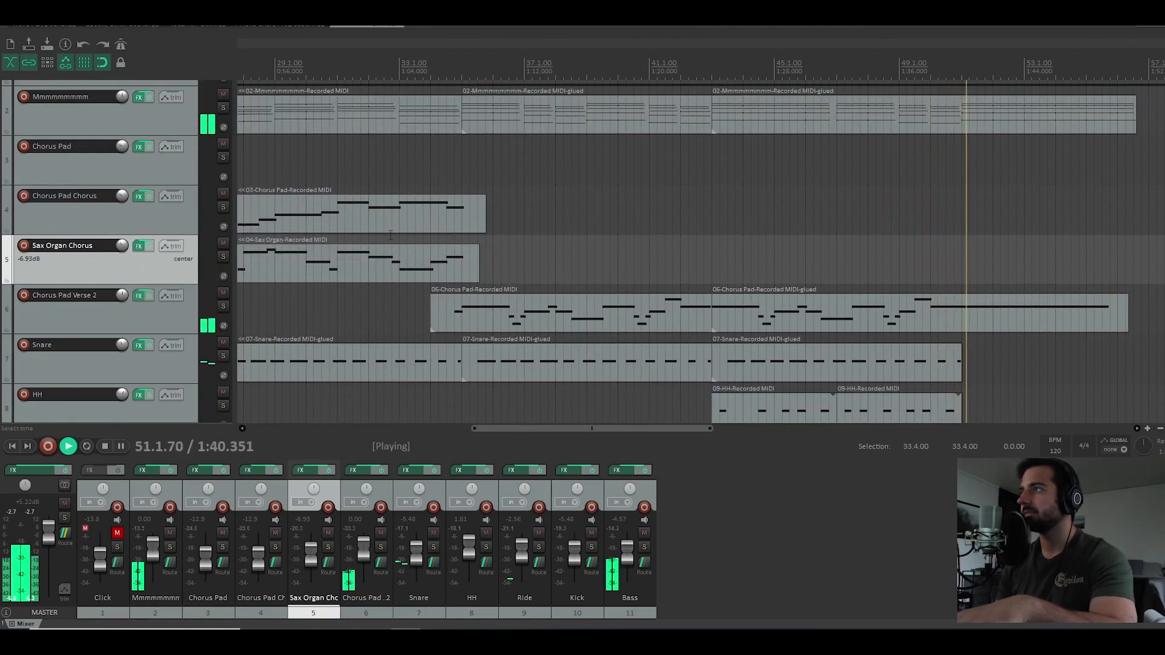
pyautogui.moveTo(583, 429); pyautogui.dragTo(674, 428)
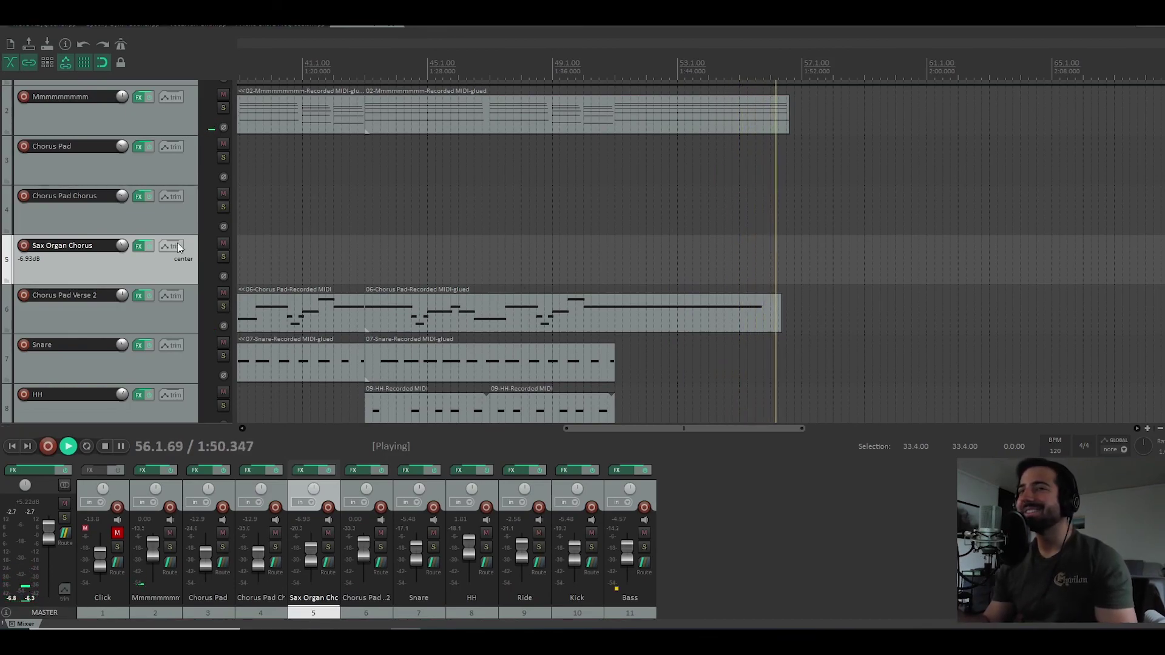
# Step: Stop playback and bring the whole arrangement back into view from the project start
pyautogui.scroll(-3, 538, 279)
pyautogui.scroll(-1, 192, 297)
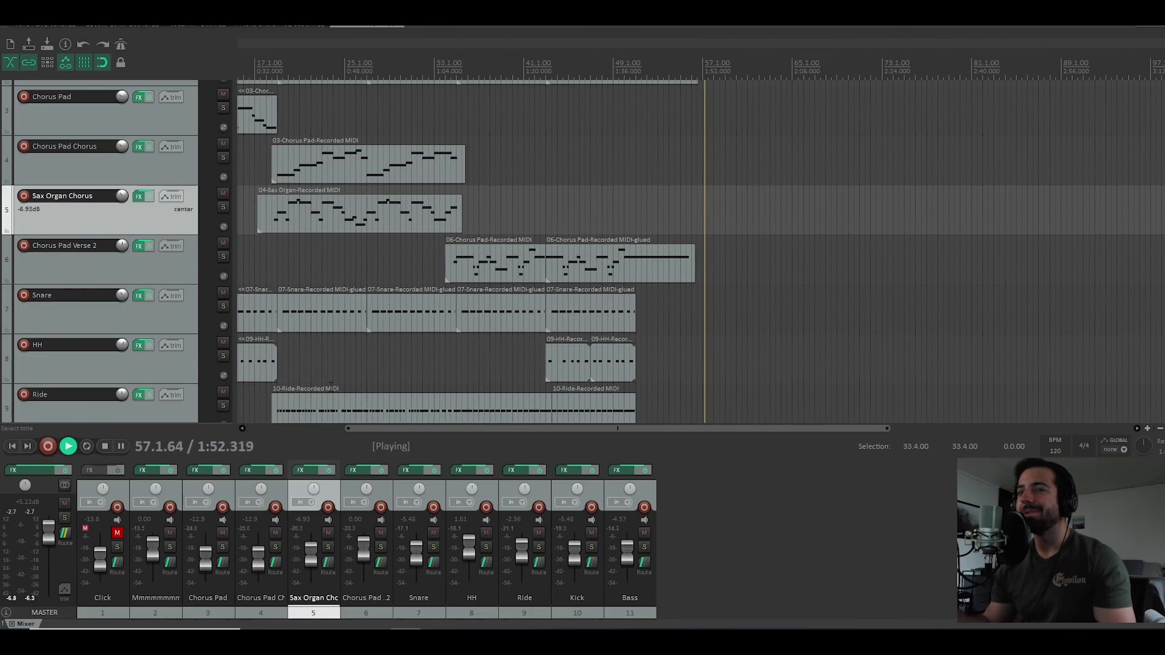
pyautogui.moveTo(364, 428); pyautogui.dragTo(201, 425)
pyautogui.press('space')
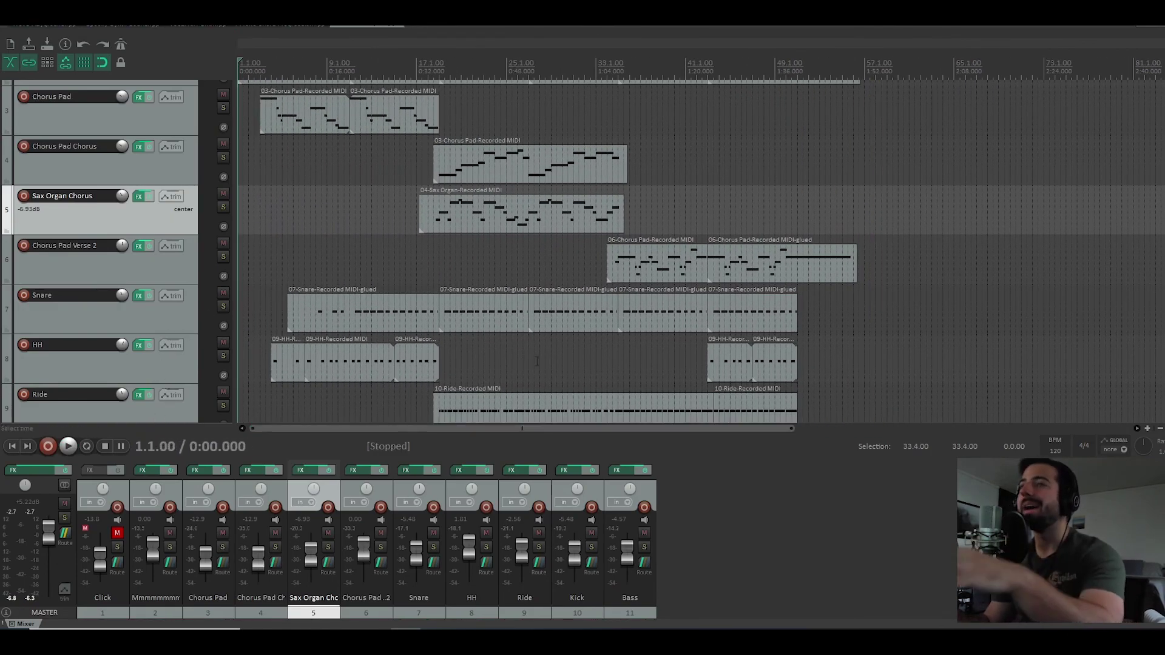
pyautogui.scroll(-3, 546, 359)
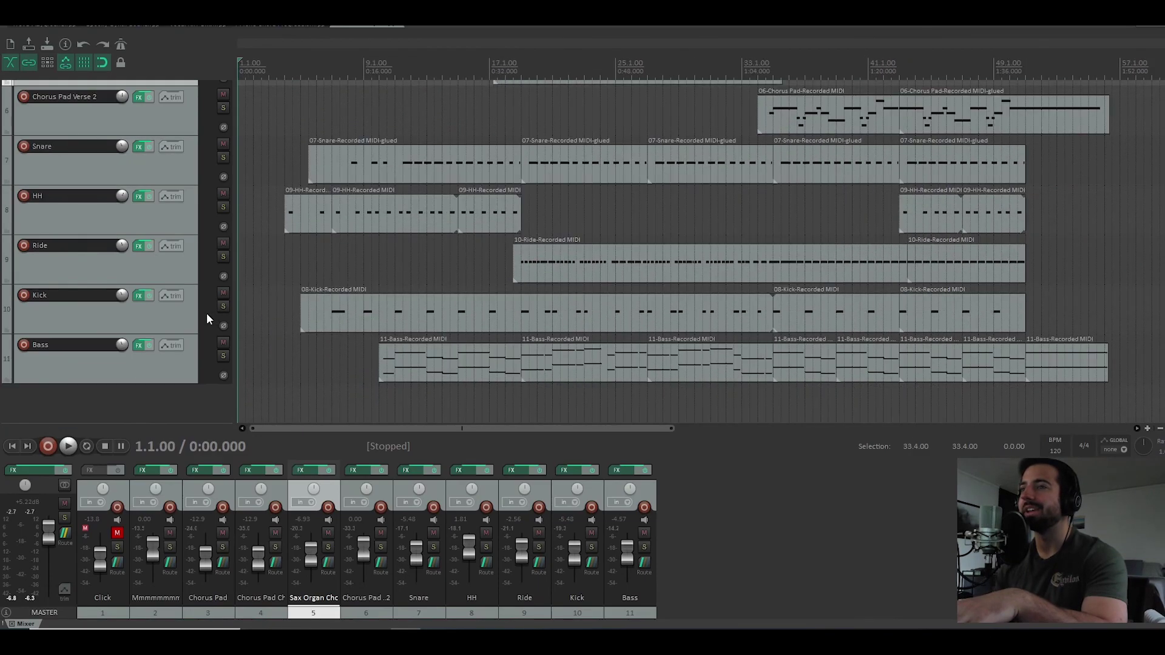
pyautogui.scroll(5, 113, 273)
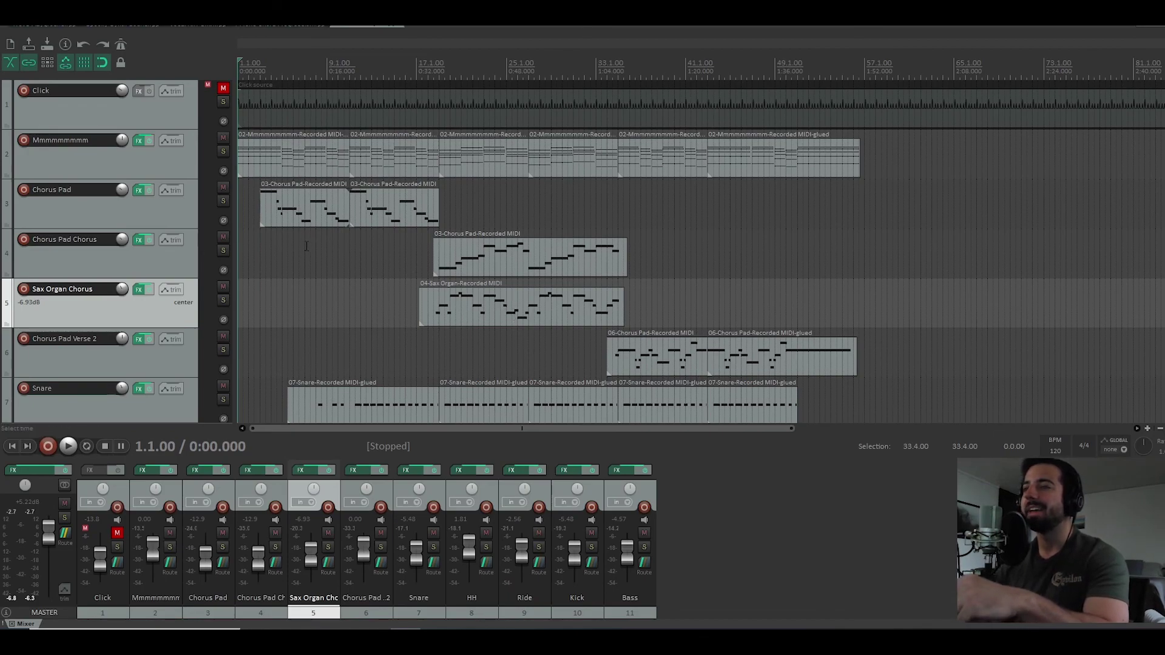
pyautogui.scroll(-2, 180, 276)
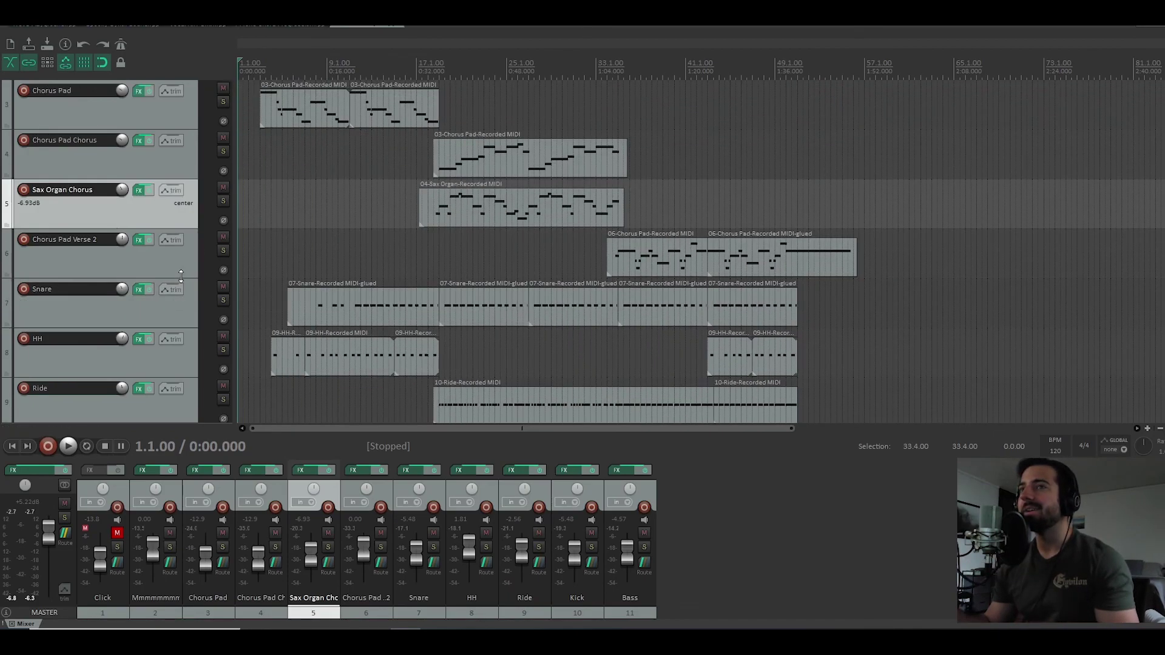
pyautogui.scroll(2, 179, 276)
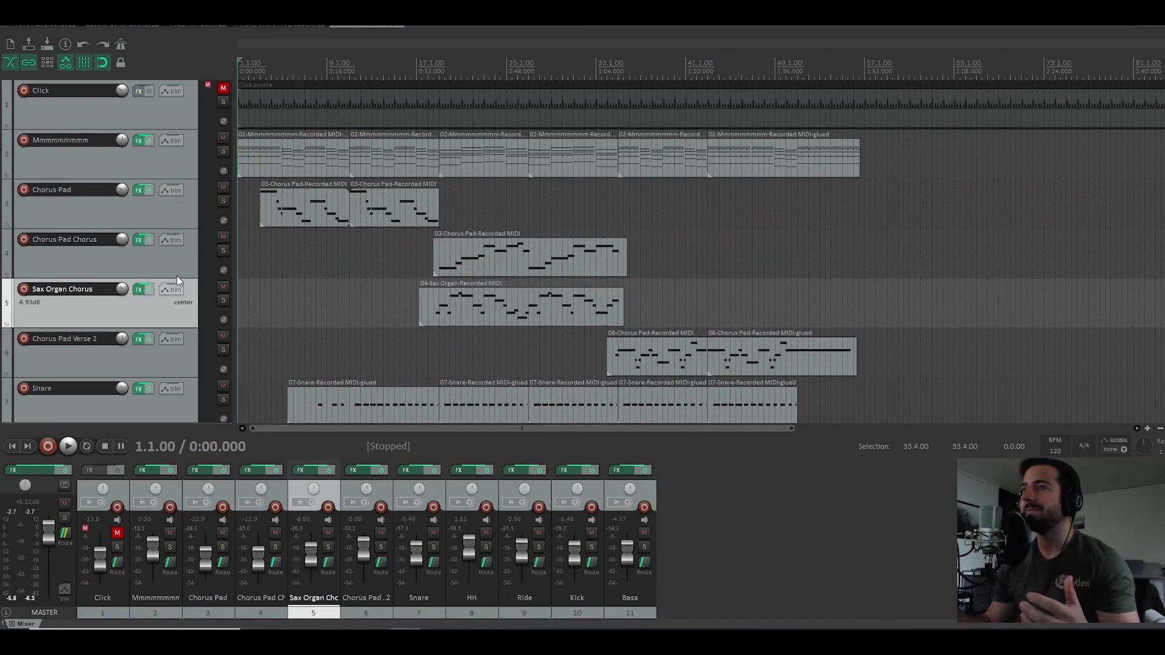